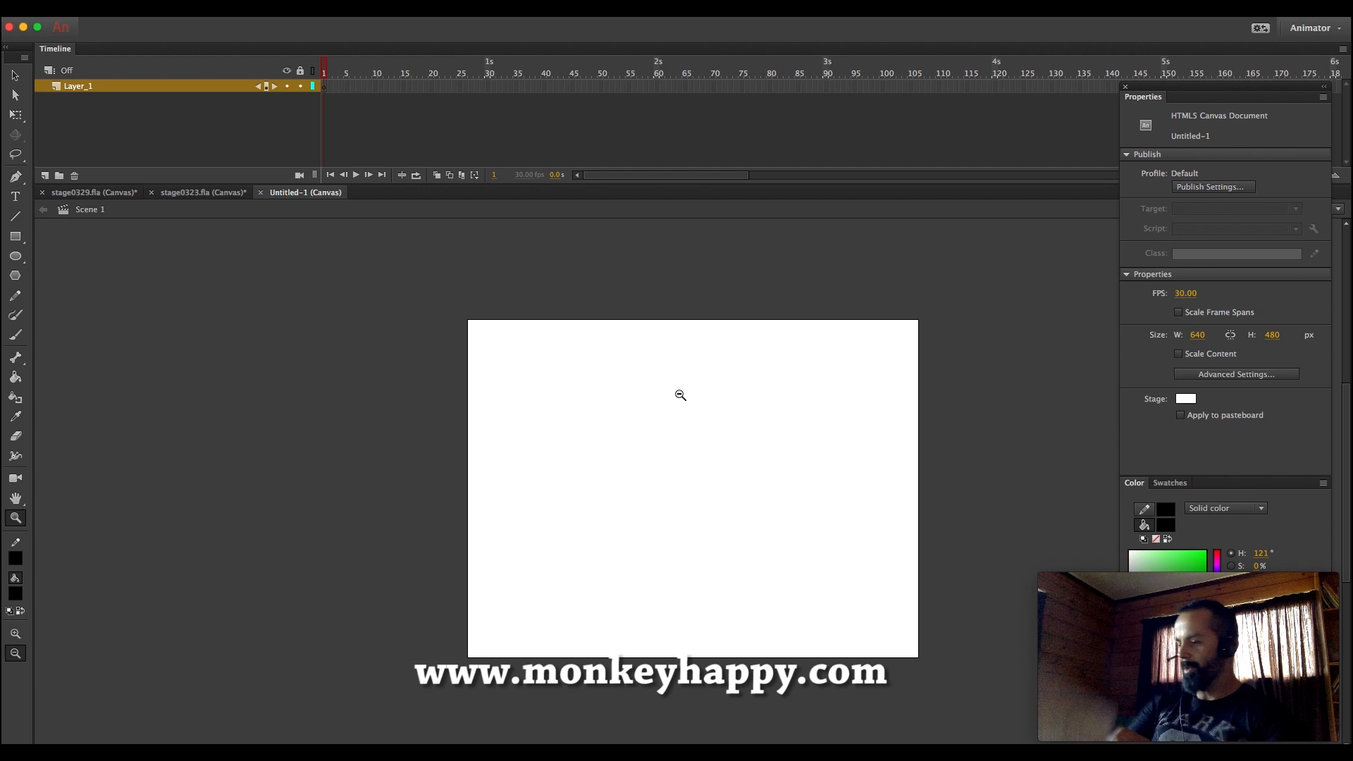
Paint an oval head outline in the upper middle of the stage with a small brush in dark brown 69482E
drag(401, 299, 1118, 707)
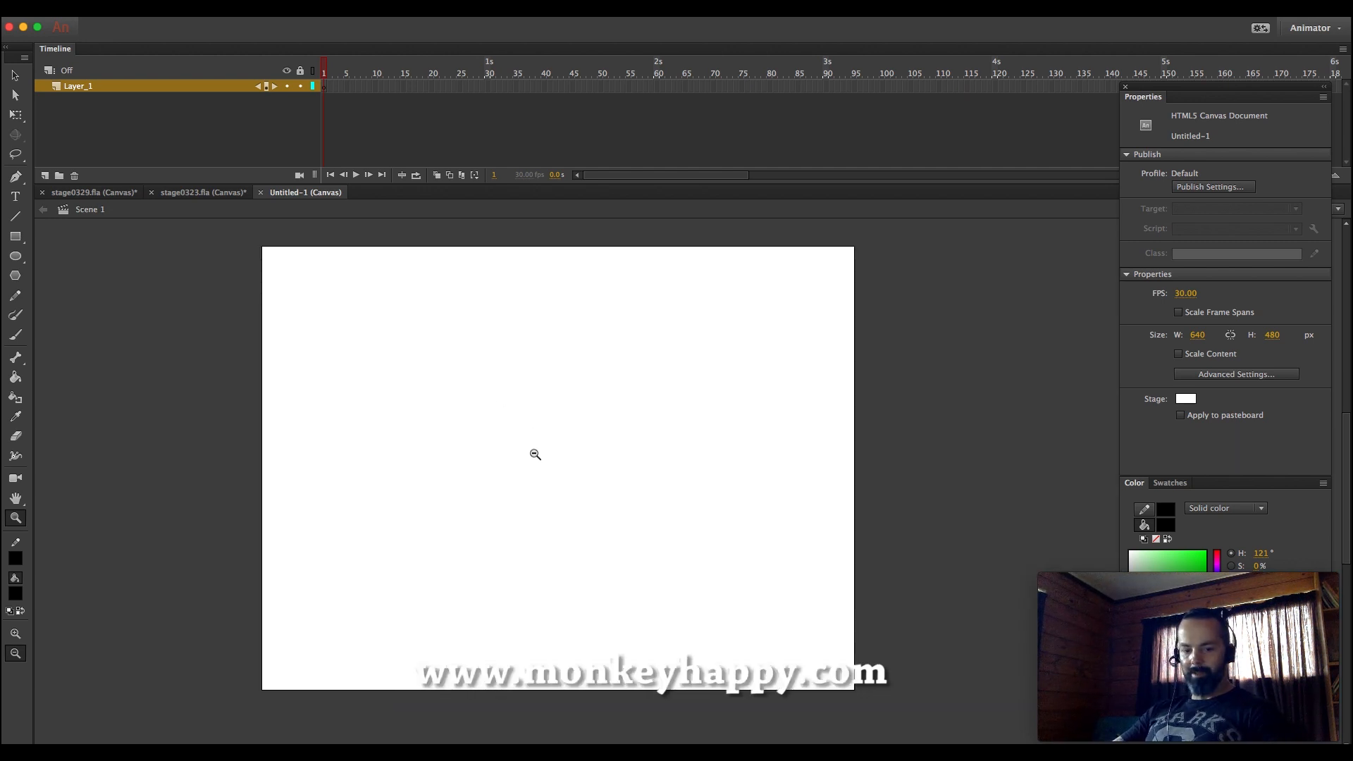
key(b)
click(15, 692)
click(48, 585)
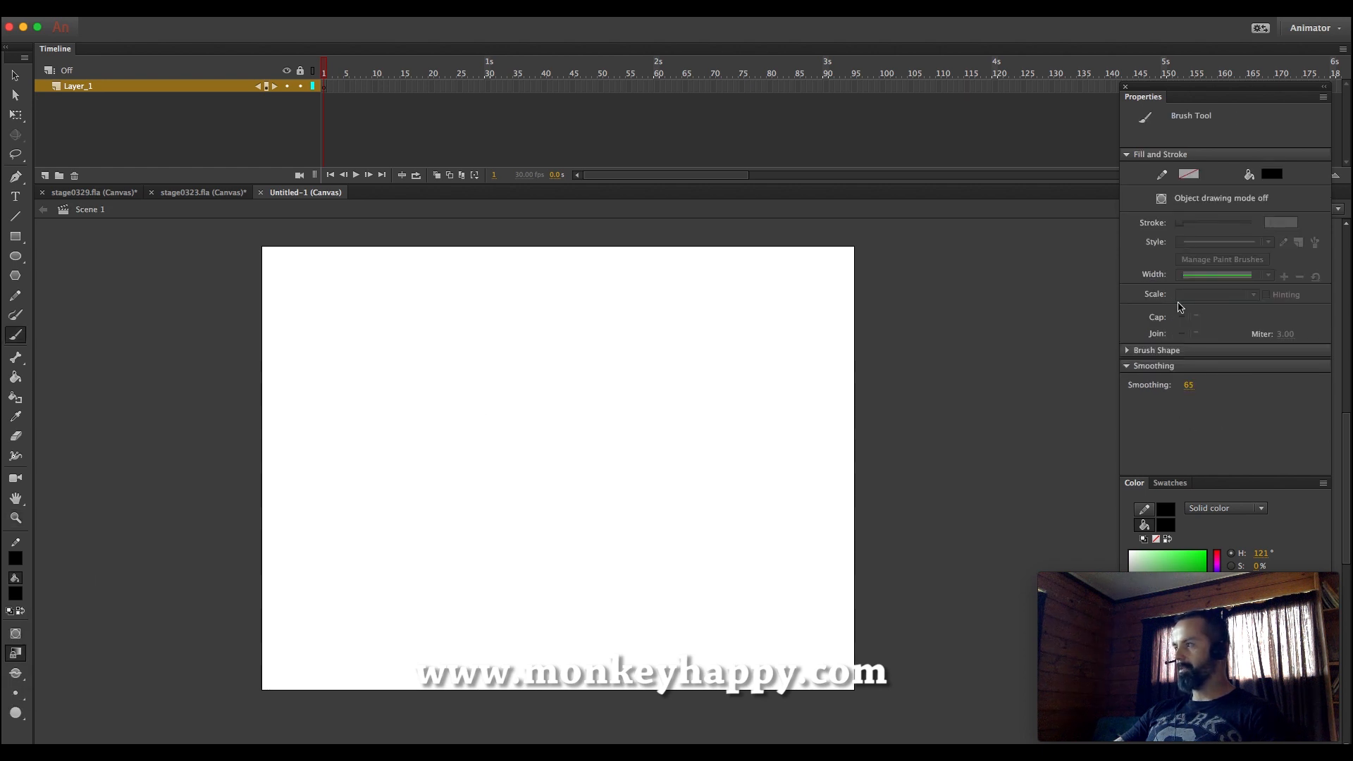
drag(1214, 476, 1224, 166)
drag(1214, 88, 1204, 26)
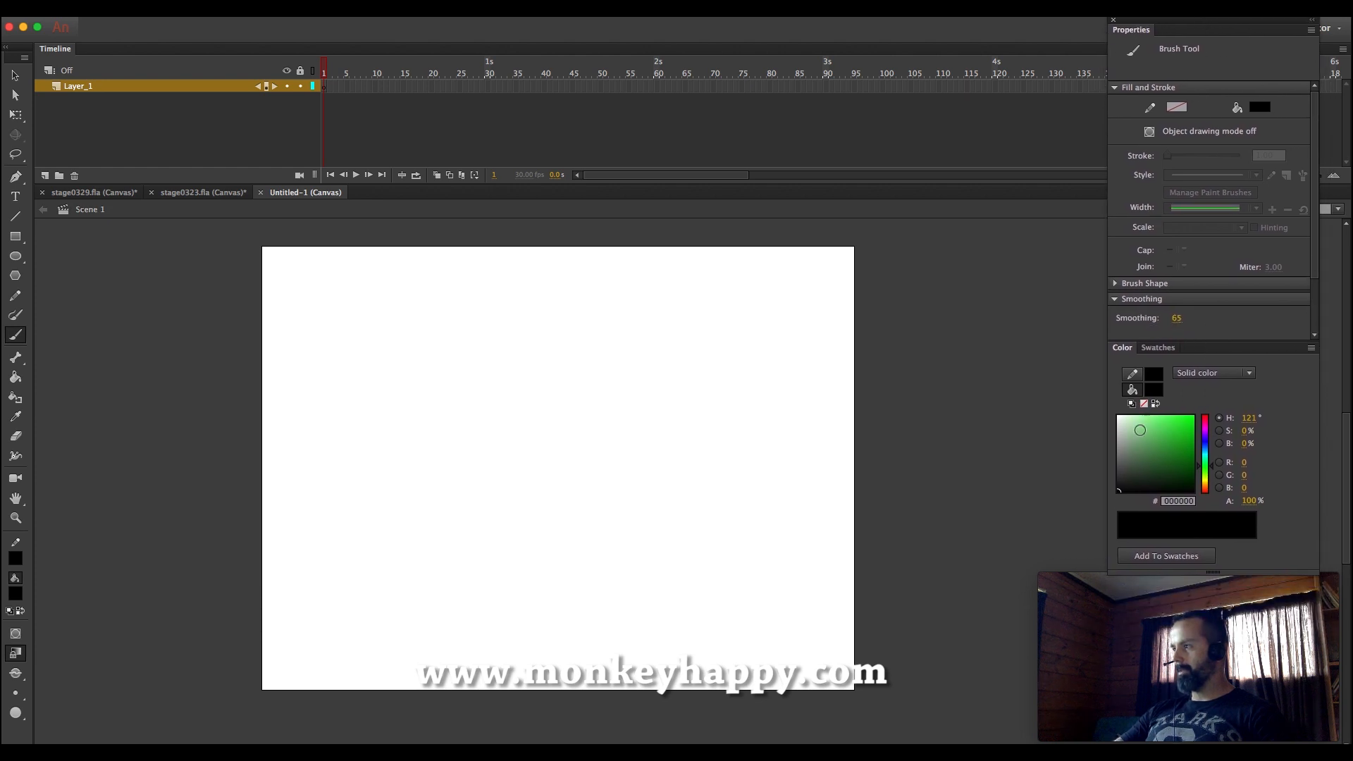
click(1157, 448)
drag(1214, 481, 1214, 485)
drag(1157, 449, 1160, 461)
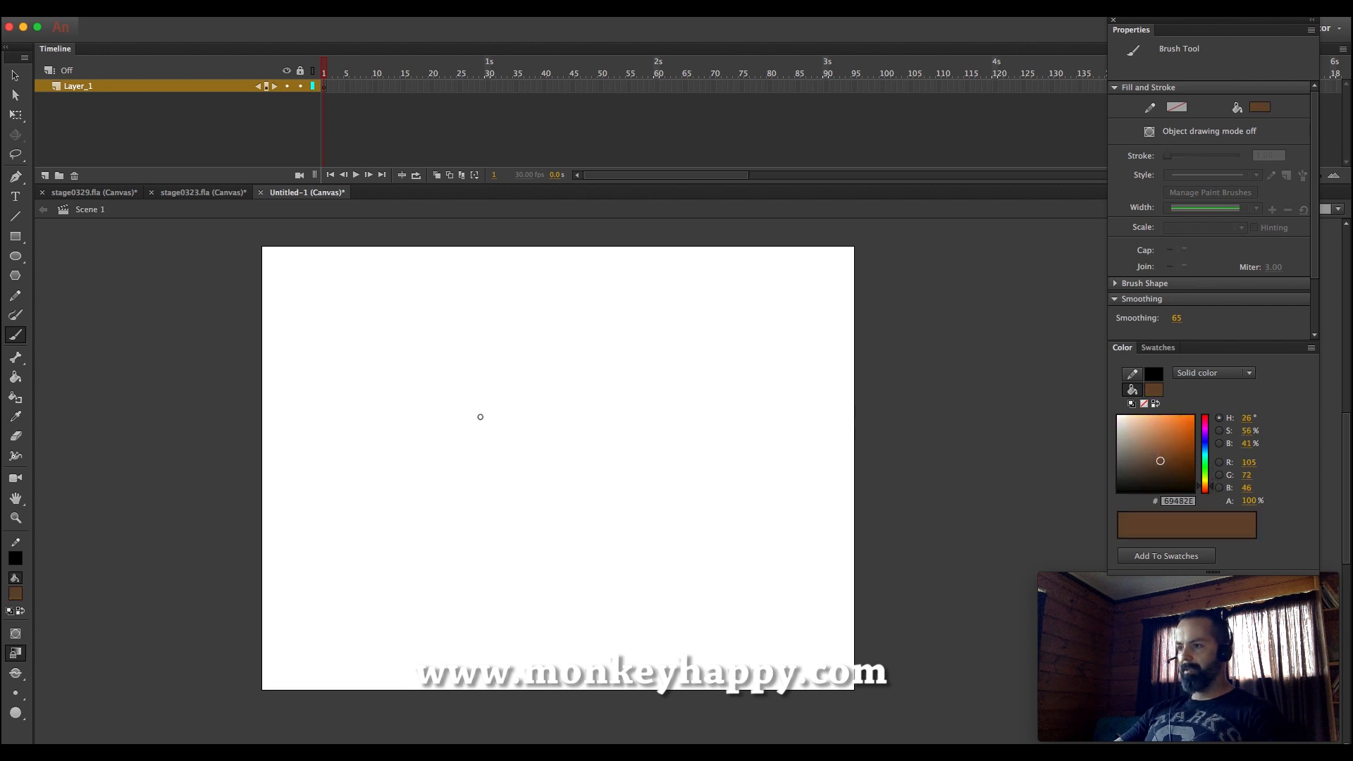
mouse_move(630, 330)
mouse_down()
mouse_move(525, 366)
mouse_move(645, 427)
mouse_move(629, 330)
mouse_up()
Smooth the head outline and reshape its upper-right edge into a thicker line
key(v)
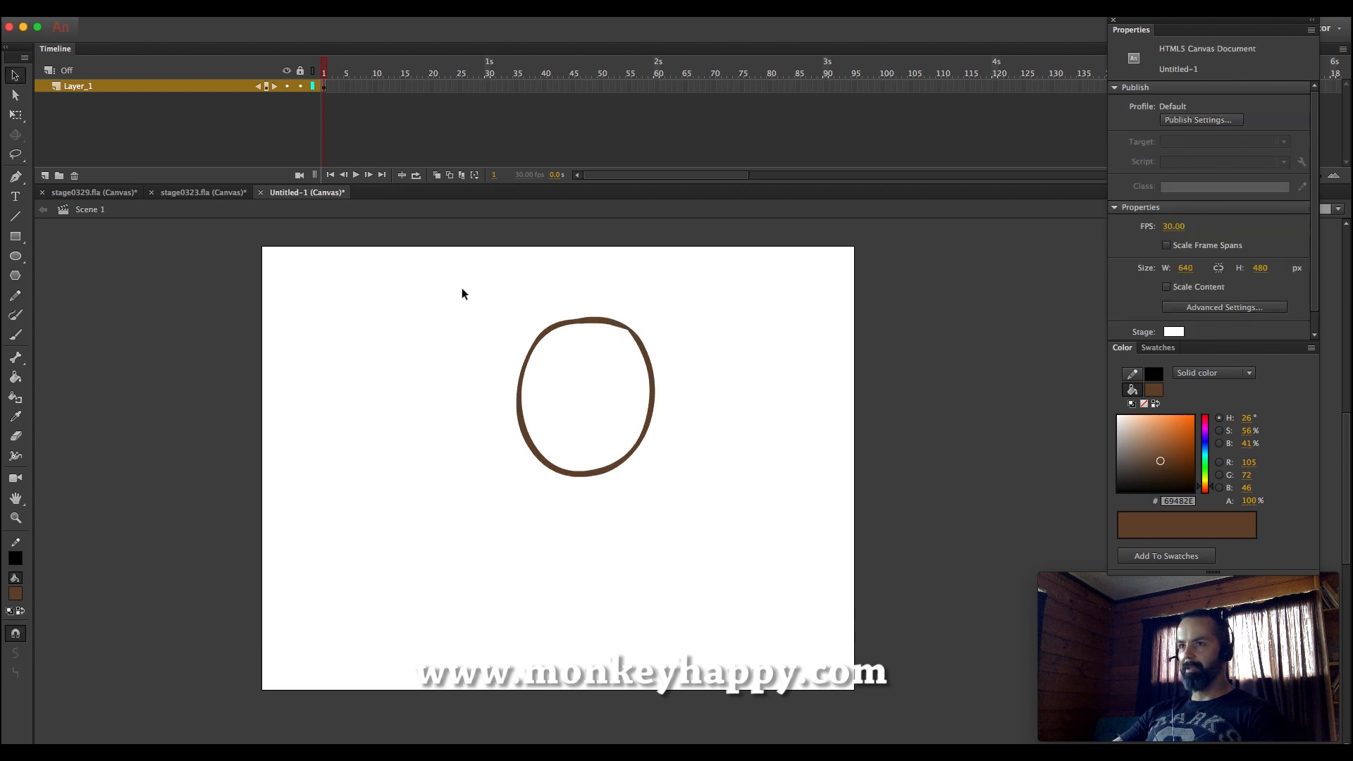
click(611, 324)
click(15, 653)
click(16, 653)
click(701, 303)
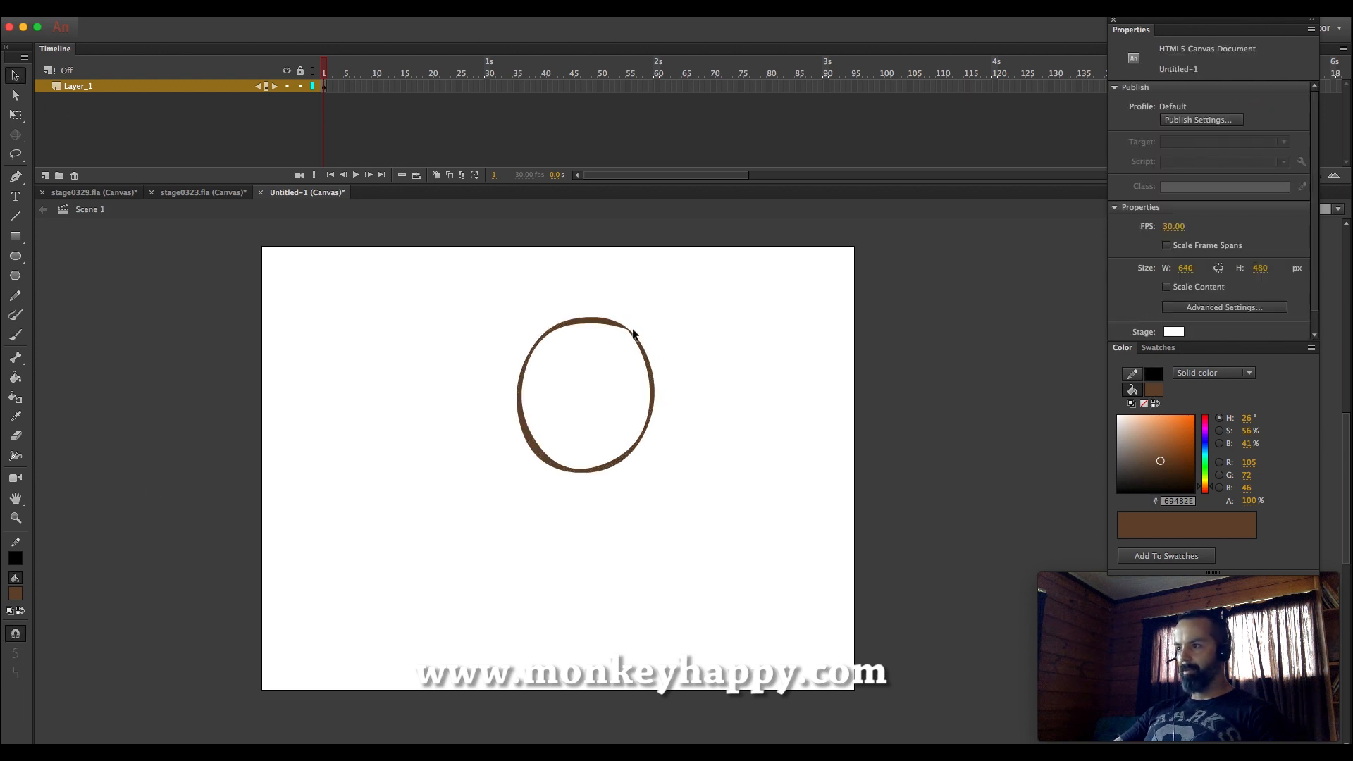
drag(627, 336, 619, 337)
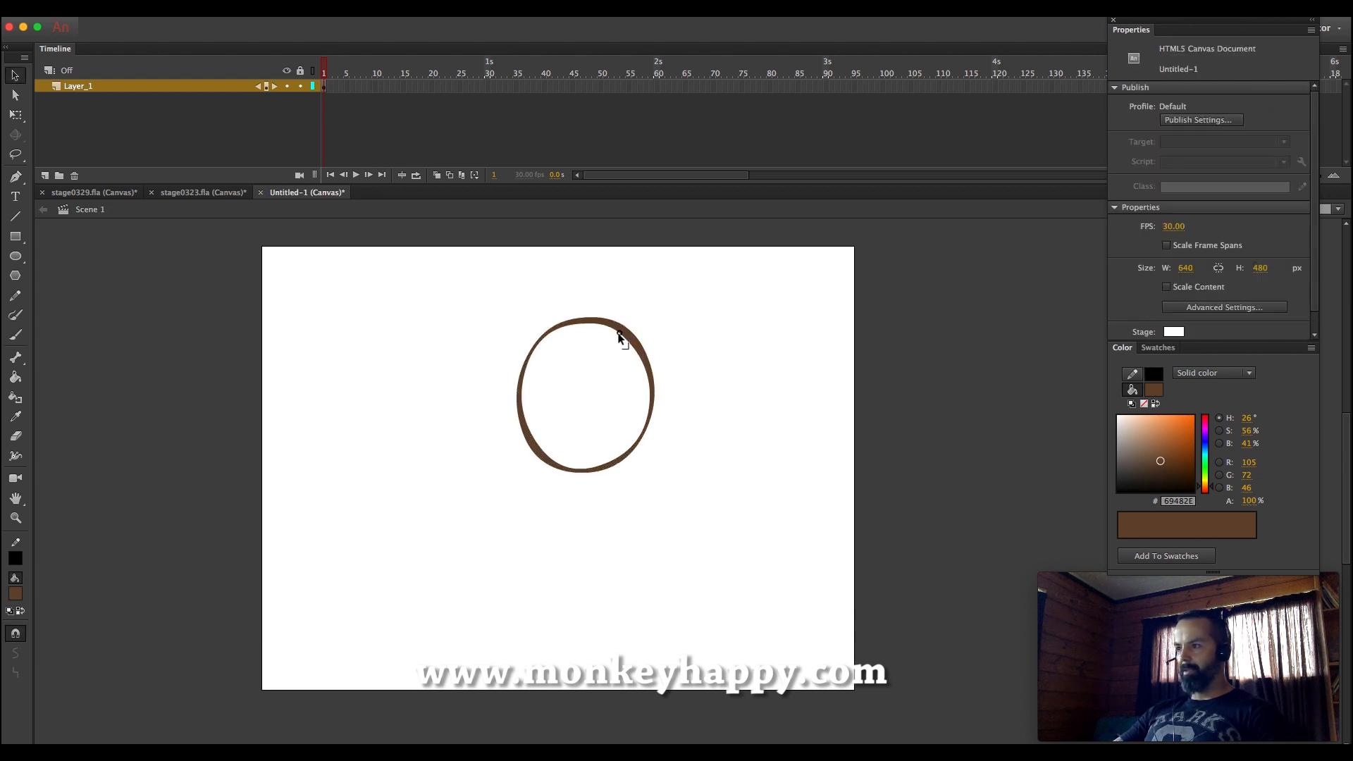
Fill the inside of the head outline with brown 936845
click(15, 377)
click(1155, 436)
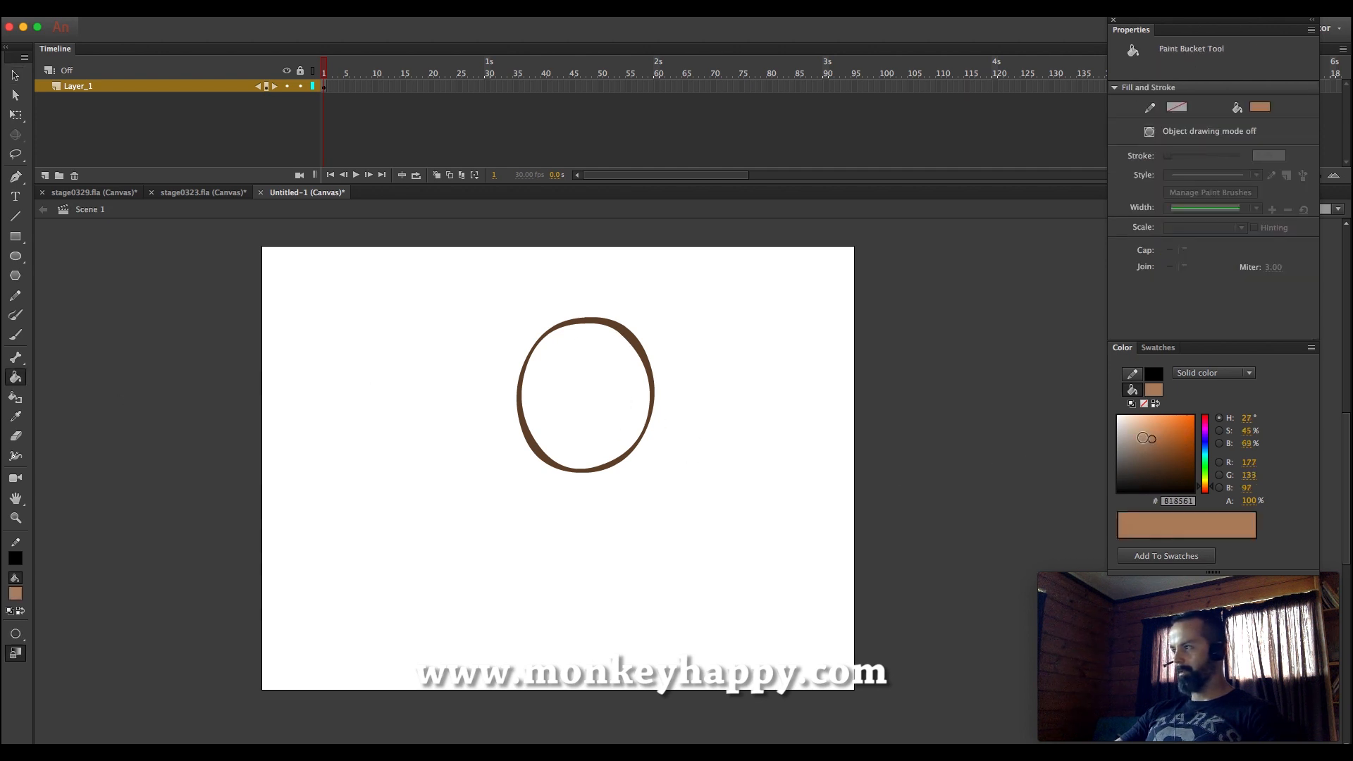
click(1157, 448)
click(619, 423)
Group the head's outline and fill together
click(15, 75)
drag(486, 302, 744, 518)
key(super+g)
click(720, 434)
Sample the dark brown of the head outline and start a separate group for the nose
click(16, 518)
drag(410, 254, 908, 541)
click(14, 417)
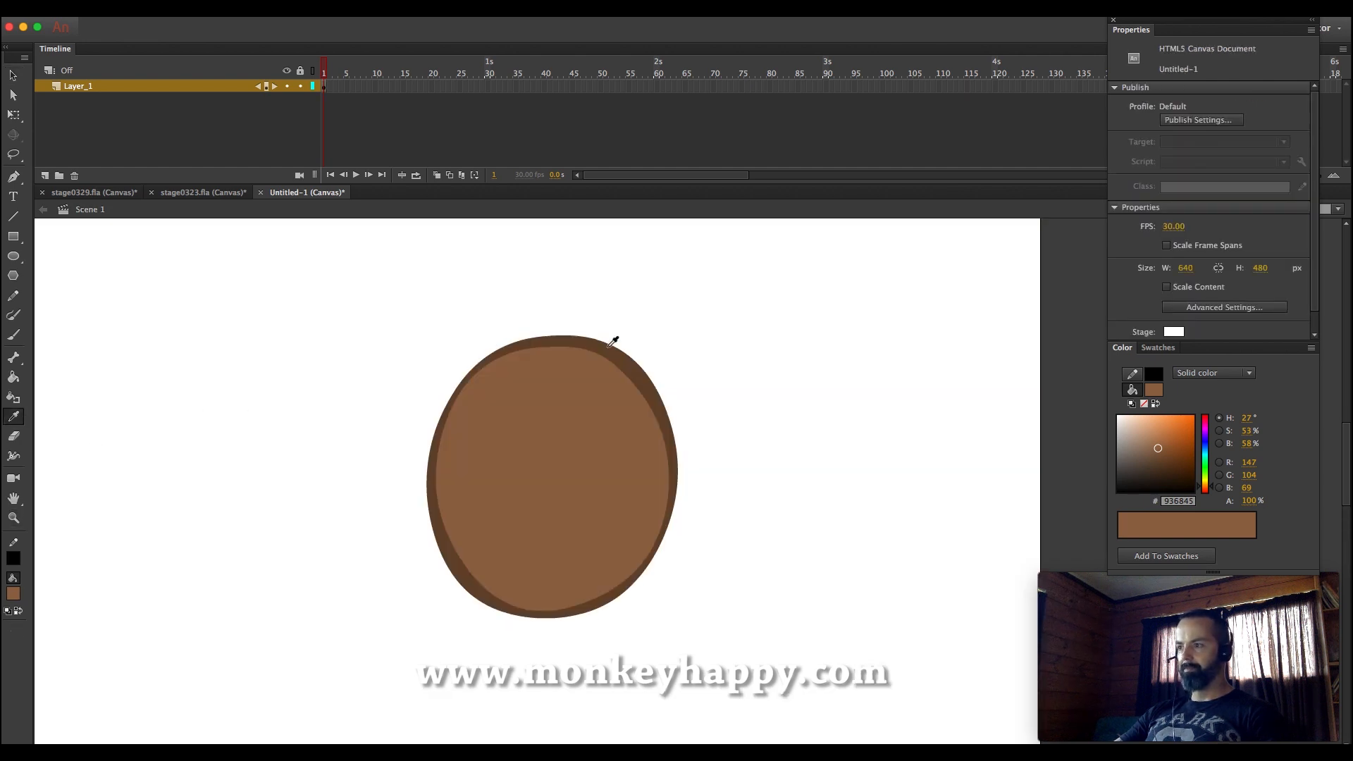
click(613, 341)
click(15, 75)
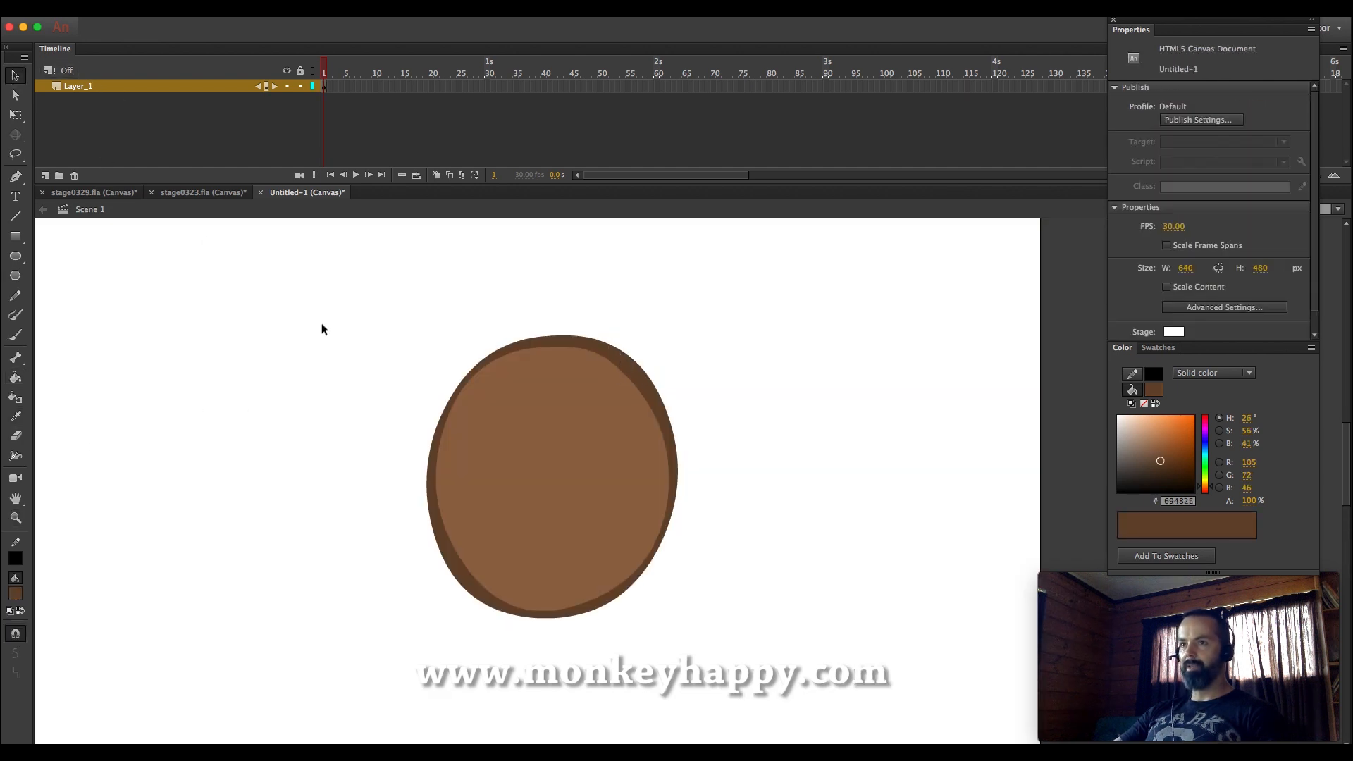
double_click(430, 361)
Paint a long pointed nose outline extending left across the head and taper its two inner ends
key(b)
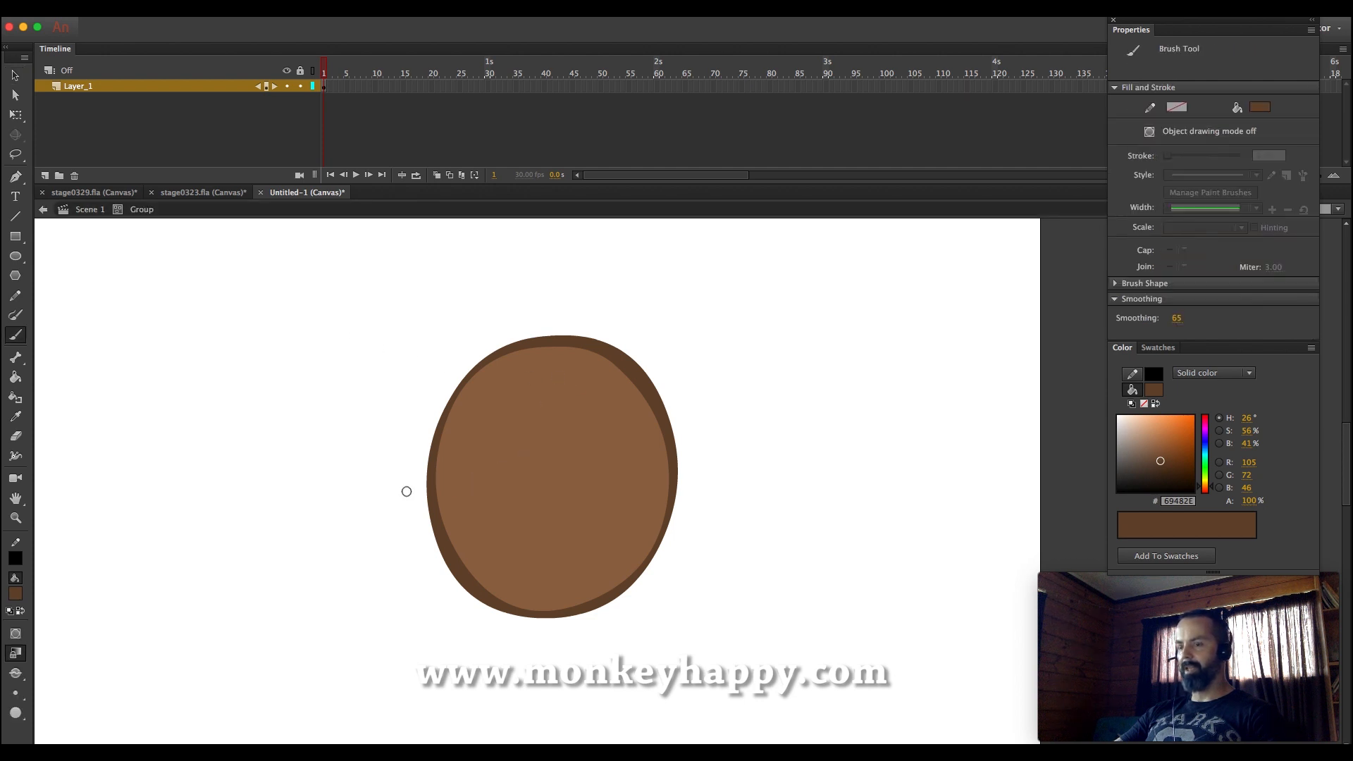
mouse_move(520, 424)
mouse_down()
mouse_move(352, 495)
mouse_move(566, 491)
mouse_move(509, 463)
mouse_move(458, 486)
mouse_move(298, 465)
mouse_move(314, 500)
mouse_move(586, 485)
mouse_move(581, 457)
mouse_move(483, 505)
mouse_up()
click(15, 76)
click(512, 421)
key(Delete)
key(b)
click(18, 88)
click(16, 76)
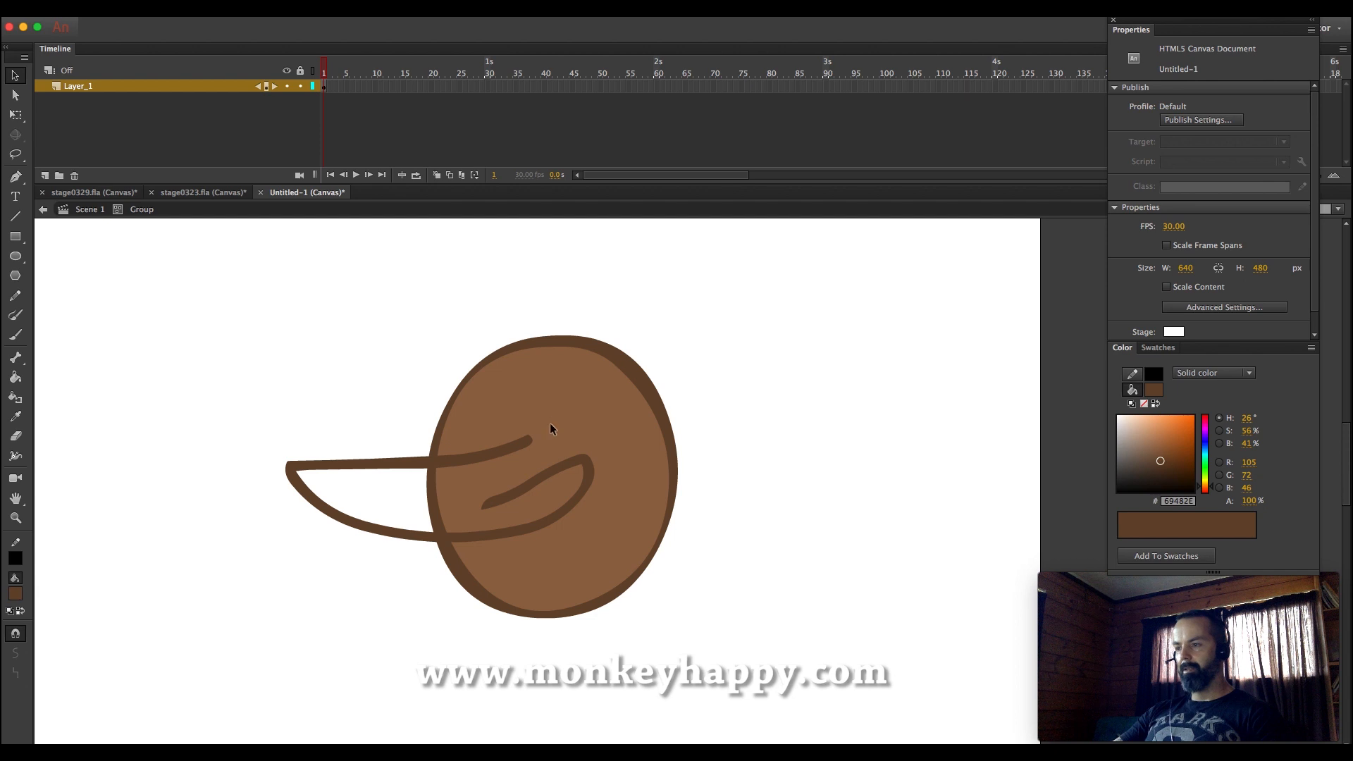
drag(527, 442, 523, 441)
drag(496, 506, 478, 502)
Fill the nose with the head's brown 936845, using a temporary pencil curve to close its open inner end
key(y)
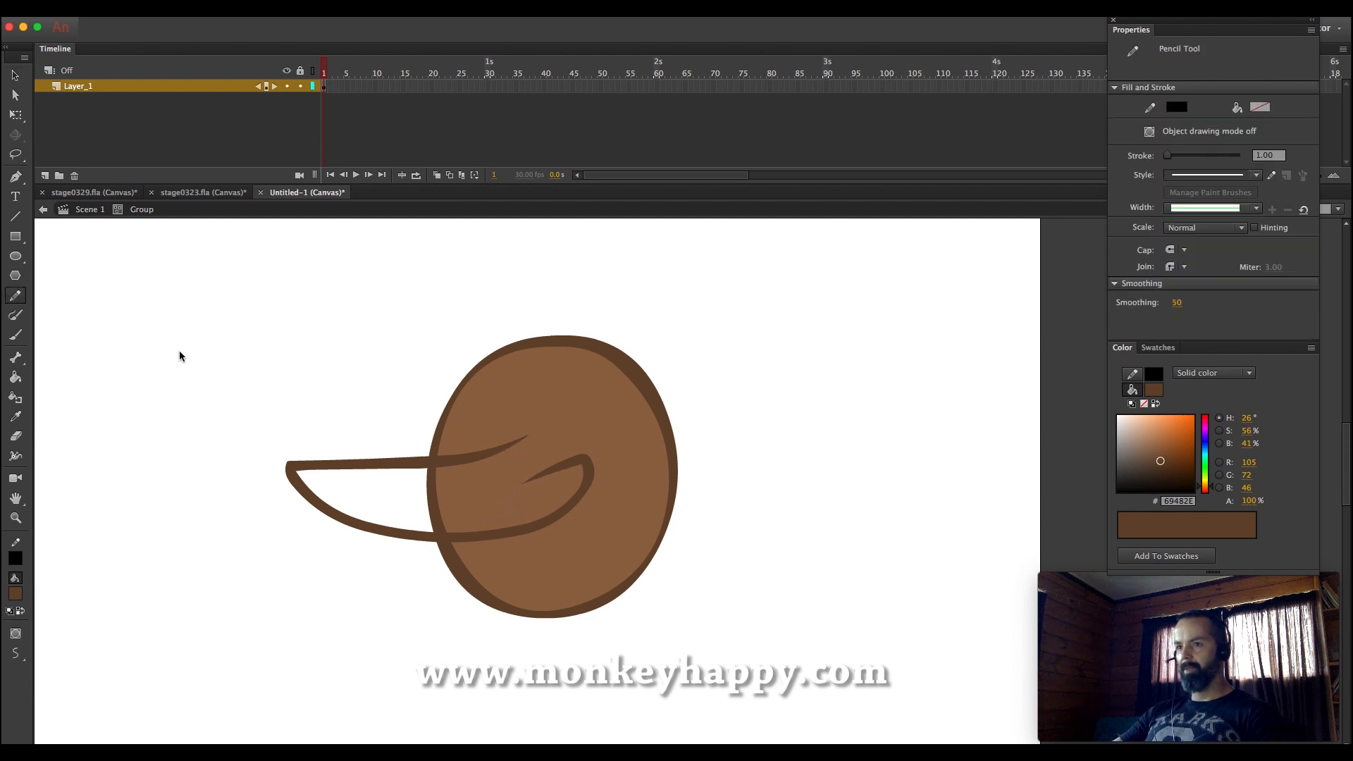
mouse_move(502, 436)
mouse_down()
mouse_move(570, 450)
mouse_move(586, 482)
mouse_up()
click(15, 415)
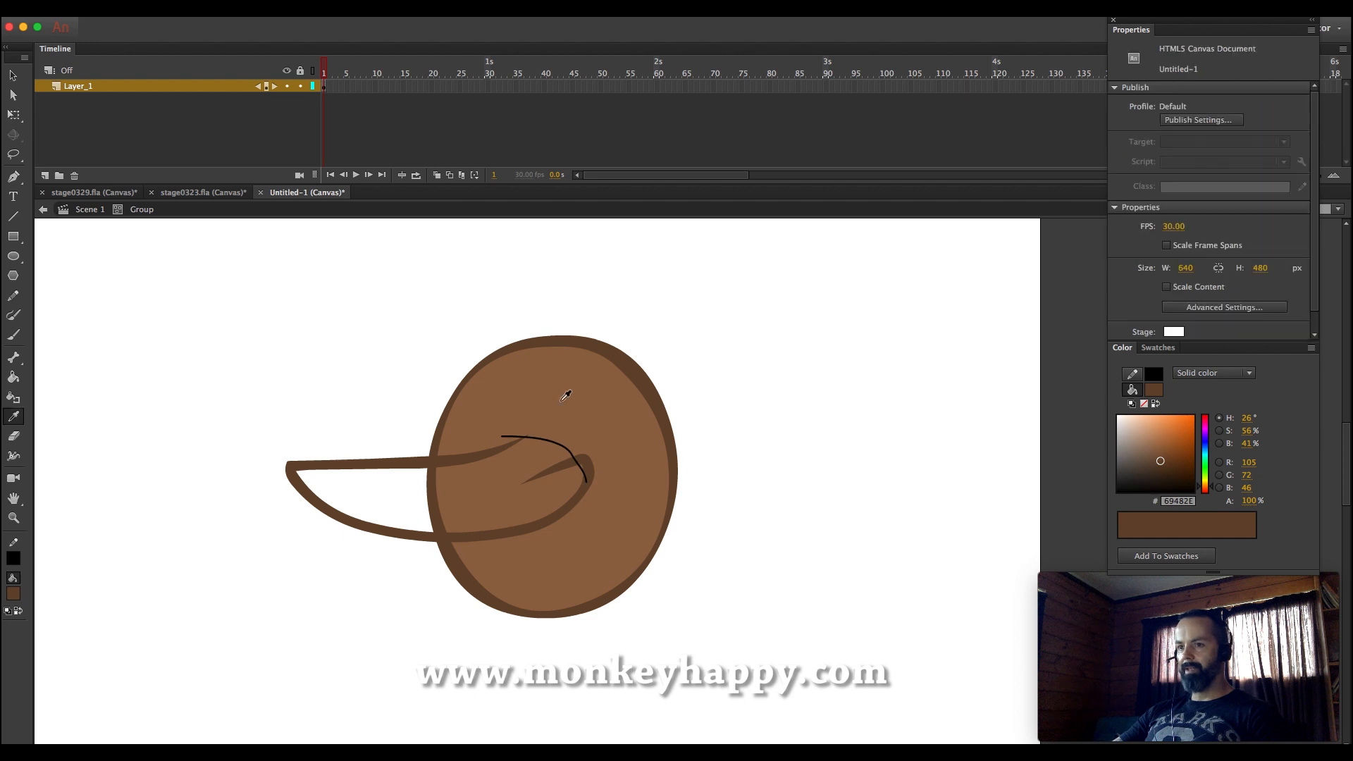
click(565, 390)
click(513, 491)
click(15, 76)
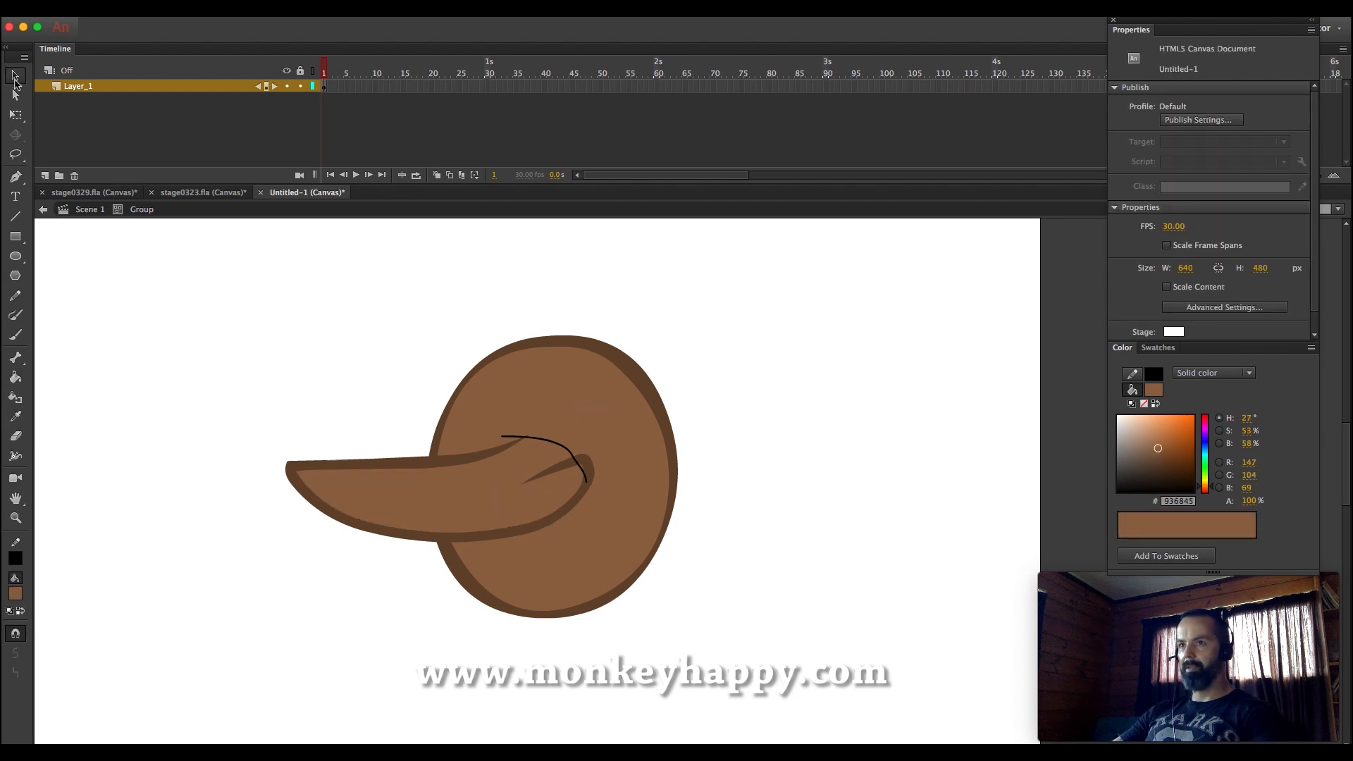
click(549, 443)
key(Delete)
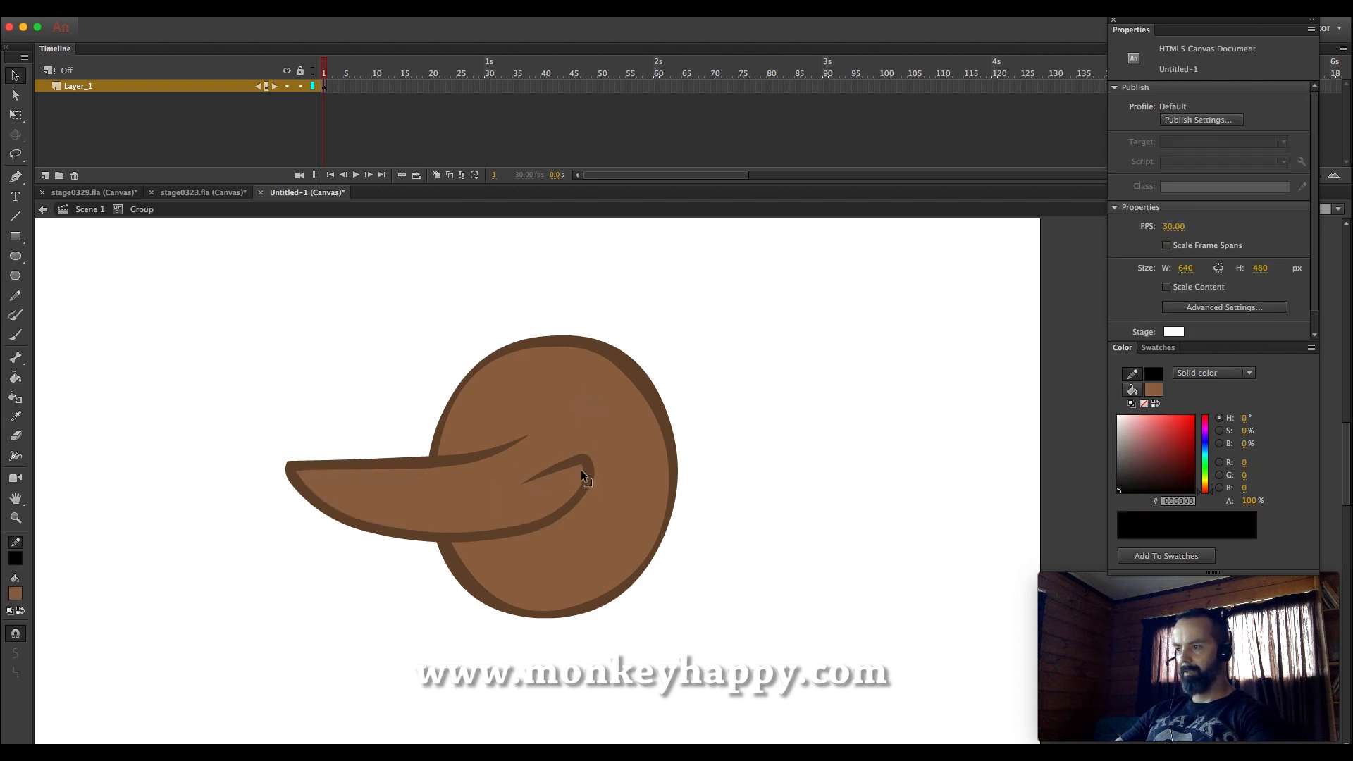
Leave the nose group and group the head and nose together
drag(266, 392, 699, 566)
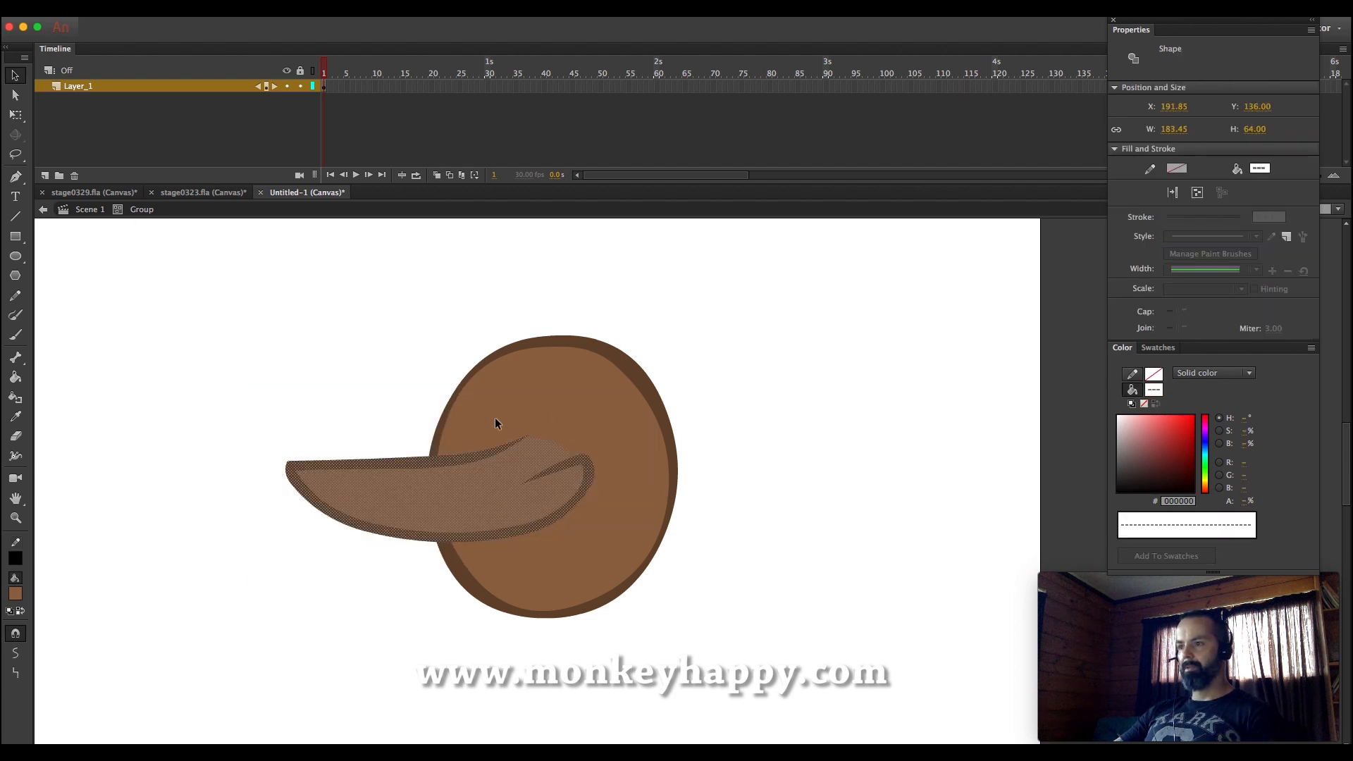
click(90, 209)
click(526, 427)
shift+click(486, 488)
key(ctrl+g)
drag(598, 444, 962, 348)
key(super+z)
drag(553, 421, 834, 324)
key(super+z)
Inside the character group, paint two horizontal eyelid lines above the nose in a nested group, using the sampled dark brown outline color
double_click(572, 414)
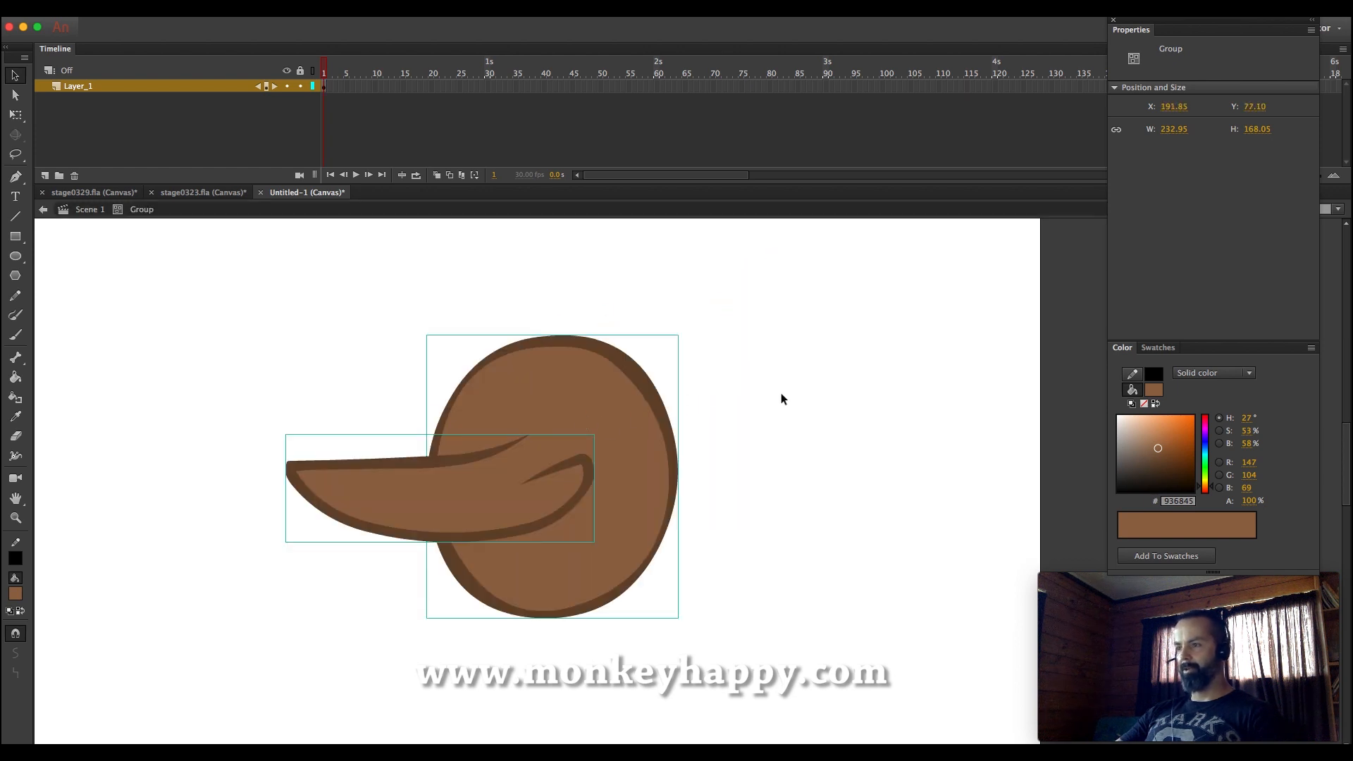
click(780, 399)
double_click(475, 438)
key(b)
click(15, 416)
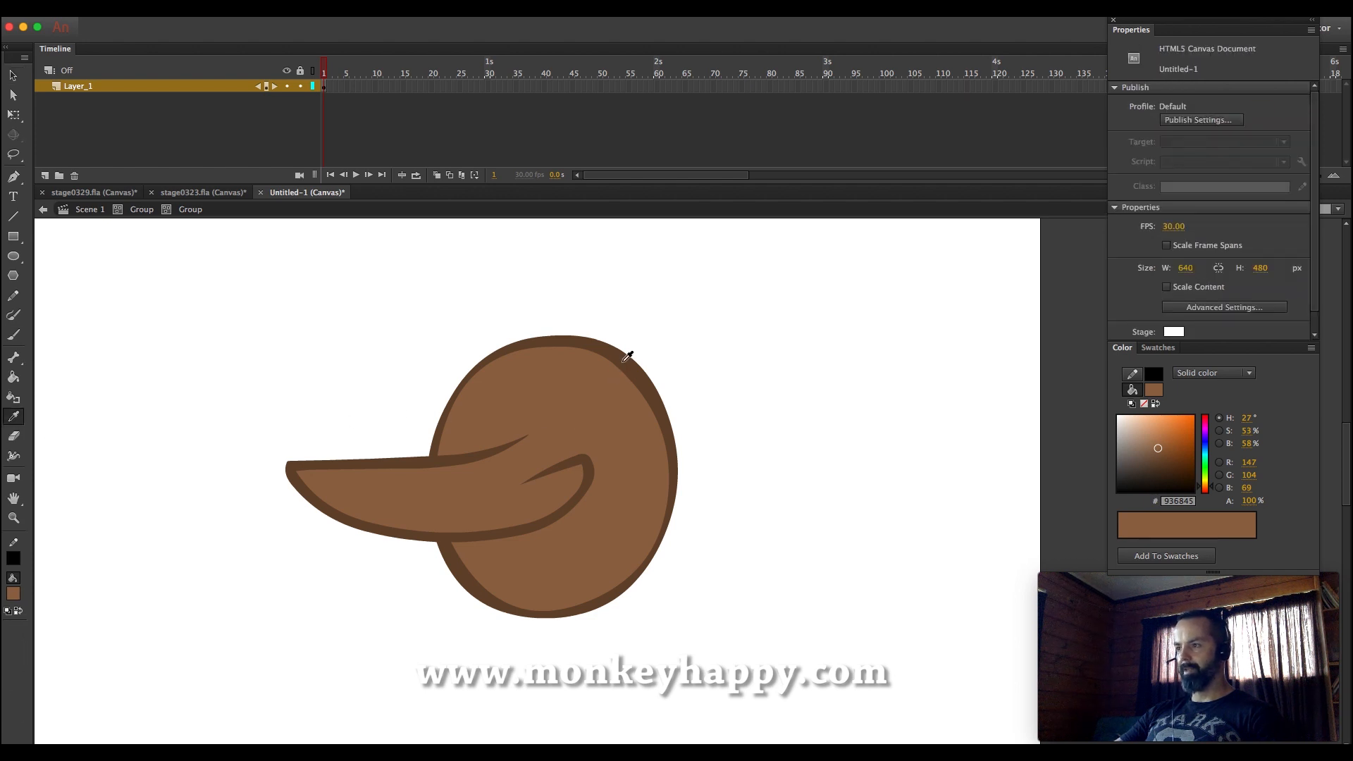
click(625, 367)
key(b)
drag(551, 421, 647, 423)
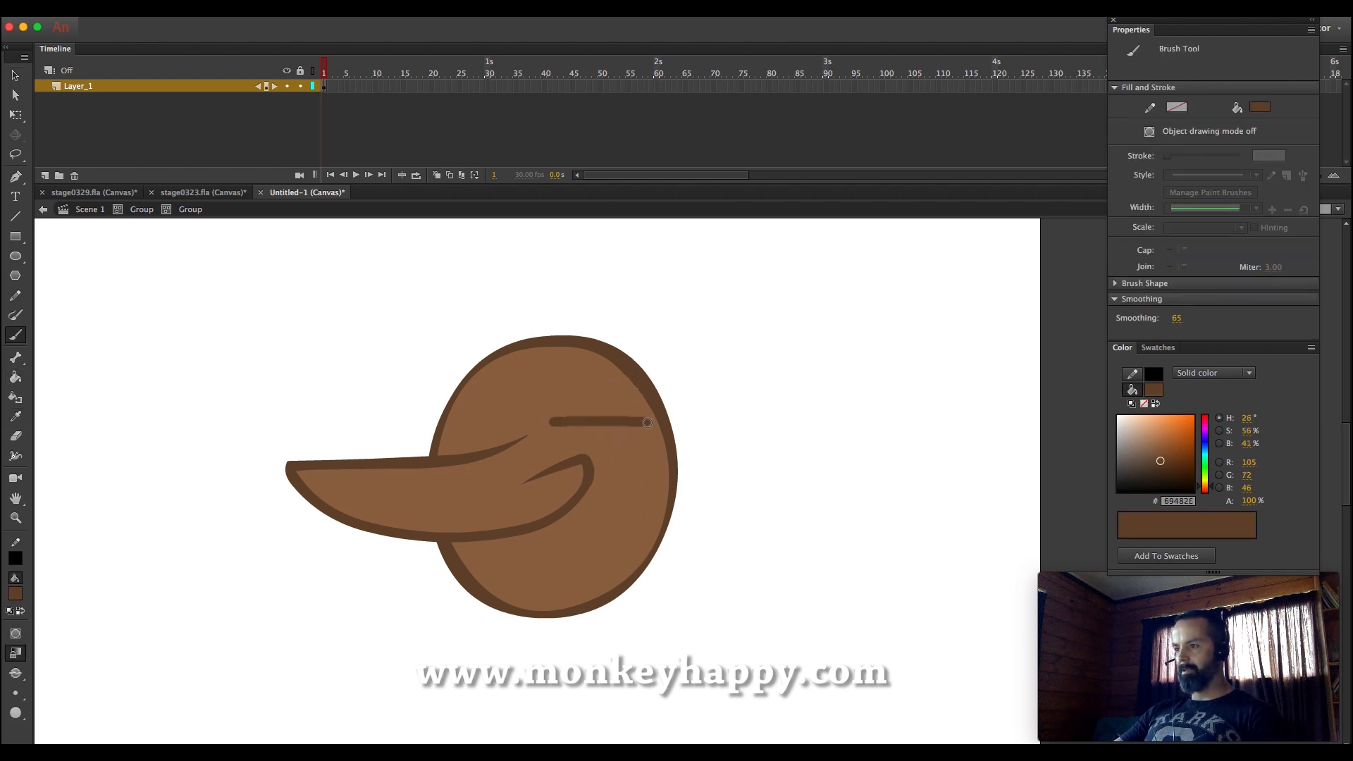
mouse_move(444, 421)
mouse_down()
mouse_move(520, 423)
mouse_move(496, 434)
mouse_move(504, 412)
mouse_move(606, 441)
mouse_move(635, 417)
mouse_up()
Draw a pencil curve under each eyelid line and fill both enclosed eye shapes with black
click(14, 295)
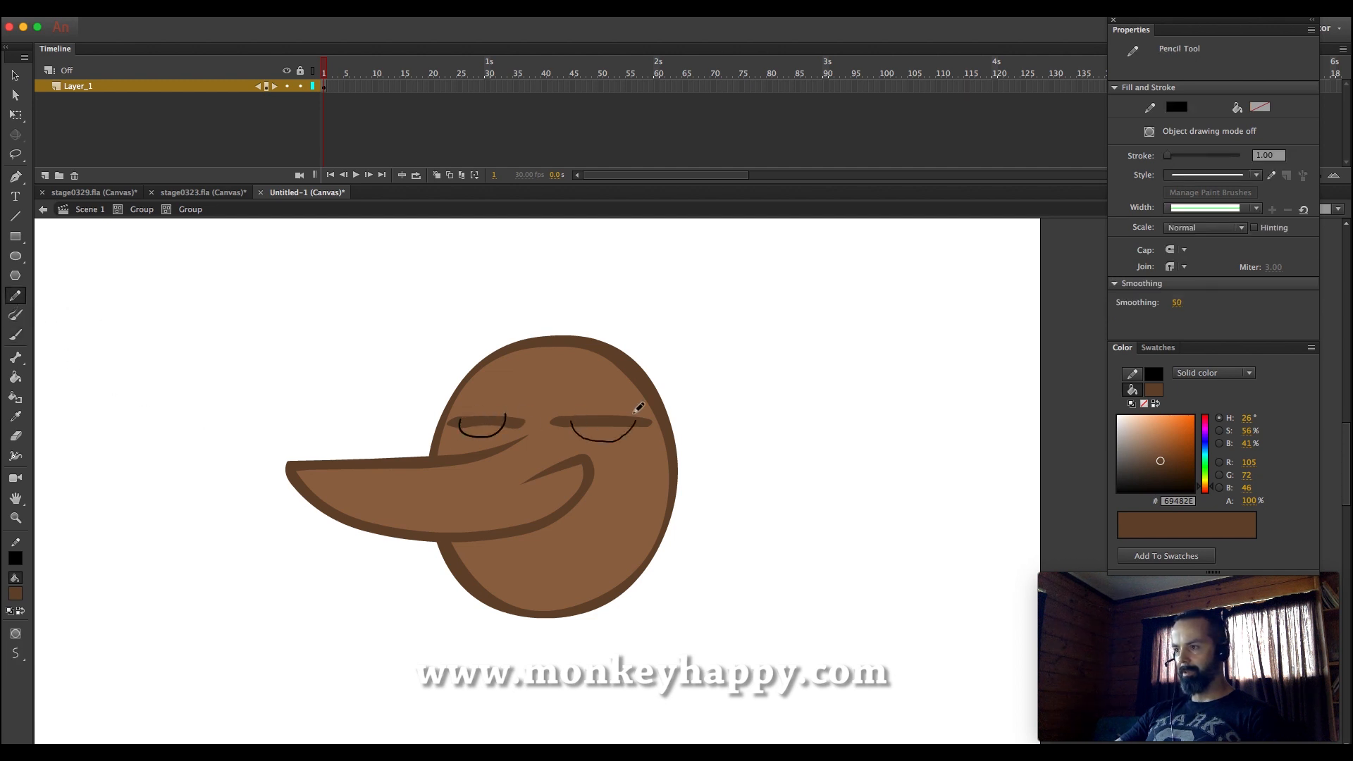
click(14, 377)
click(602, 431)
click(482, 430)
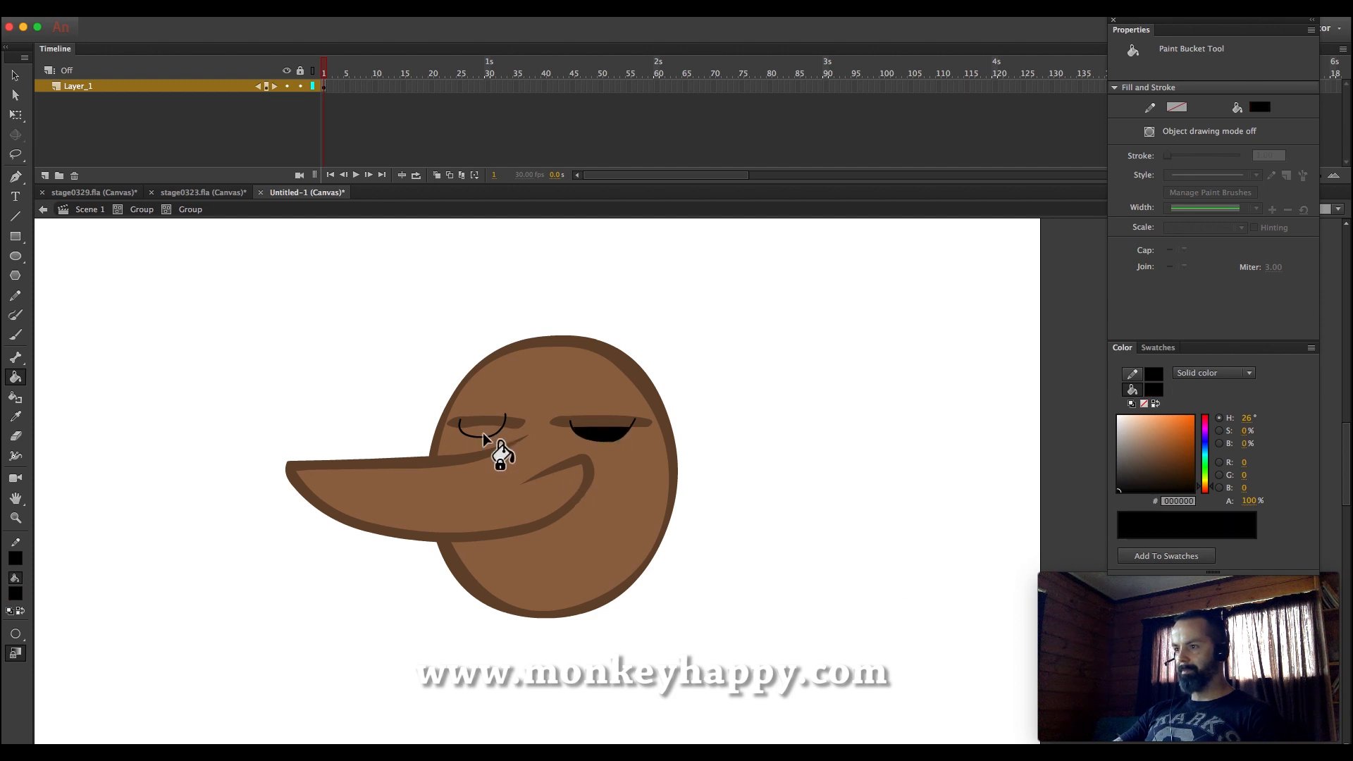
Delete the pencil outlines around both black eyes
click(15, 74)
double_click(495, 436)
key(Delete)
double_click(611, 443)
key(Delete)
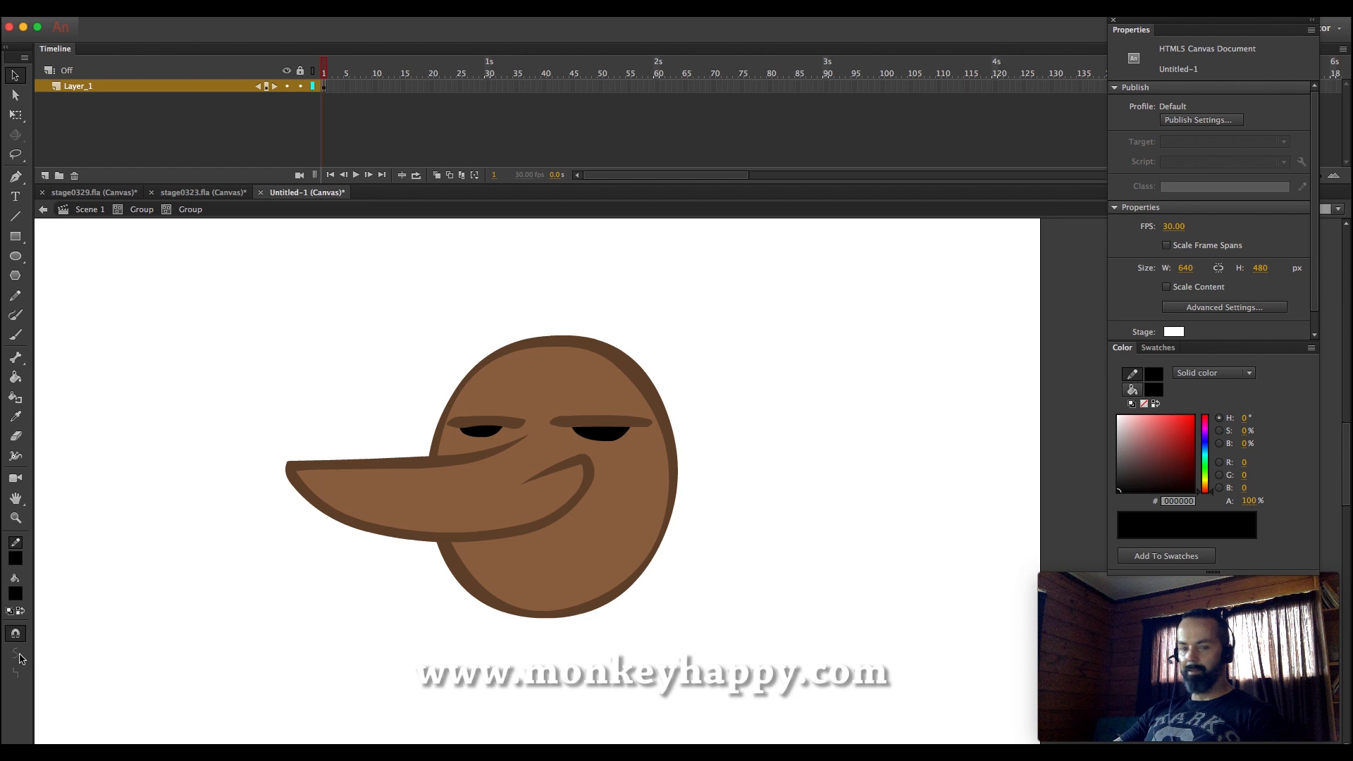
Paint thin wrinkles under both eyes with the smallest brush in the eyelids' dark brown
key(b)
click(15, 692)
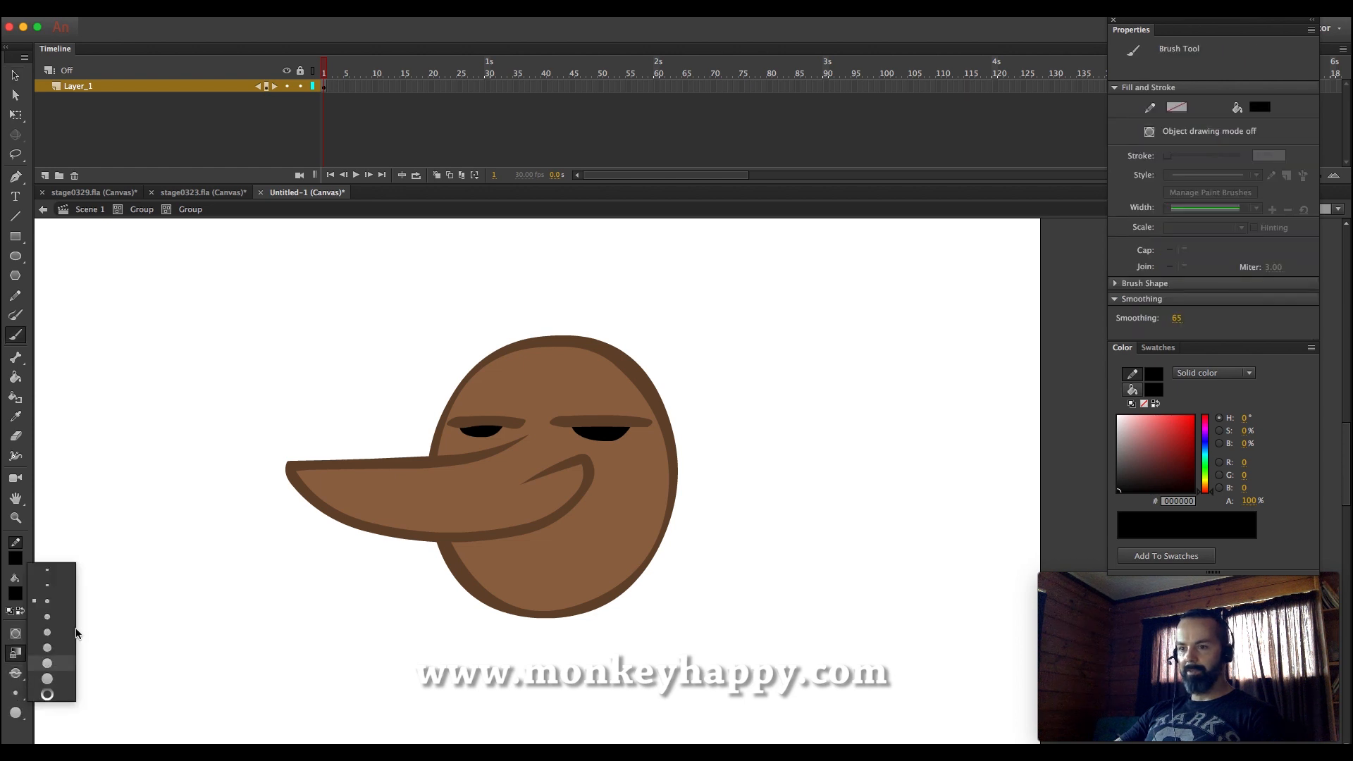
click(50, 575)
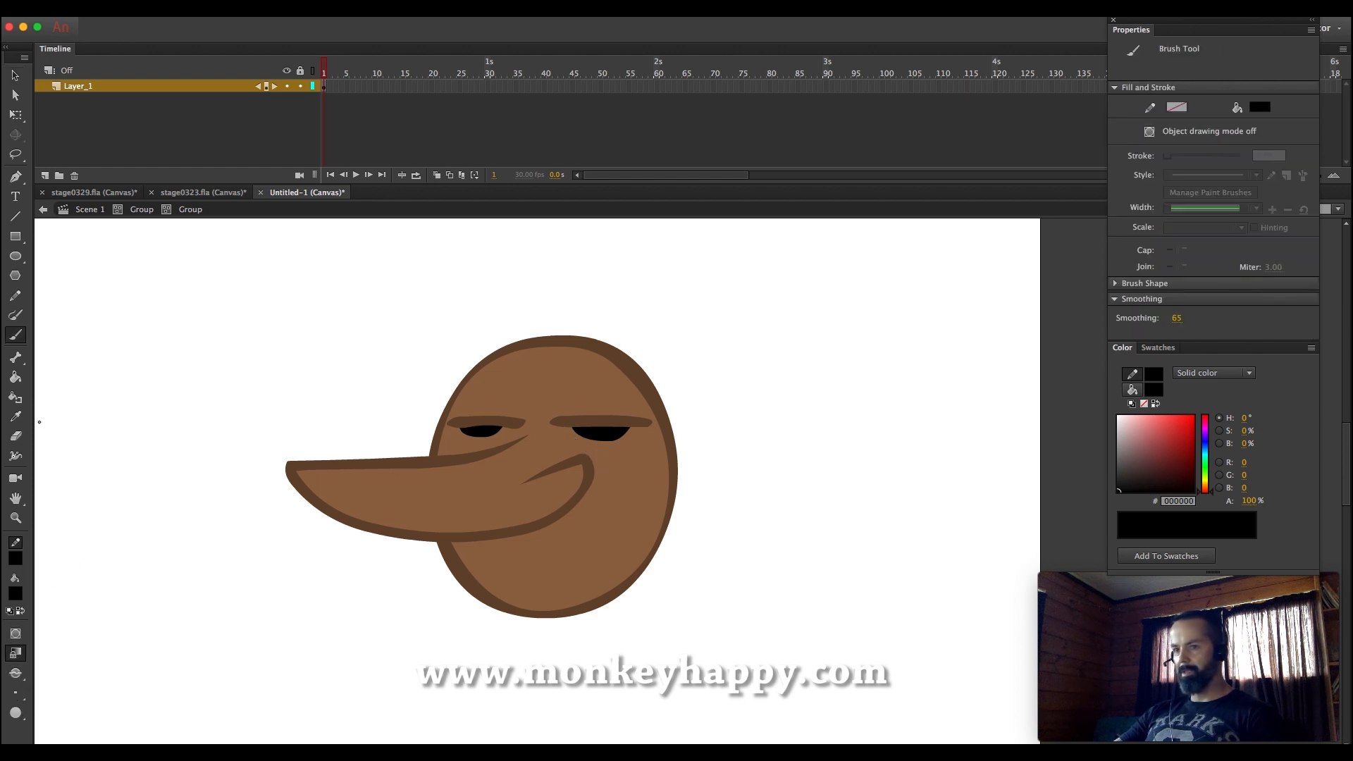
key(i)
click(593, 417)
key(b)
mouse_move(572, 434)
mouse_down()
mouse_move(621, 452)
mouse_move(589, 442)
mouse_move(597, 449)
mouse_move(637, 440)
mouse_move(582, 435)
mouse_move(626, 449)
mouse_up()
key(super+z)
mouse_move(512, 425)
mouse_down()
mouse_move(448, 444)
mouse_move(508, 427)
mouse_move(465, 434)
mouse_move(505, 429)
mouse_move(476, 445)
mouse_up()
key(super+z)
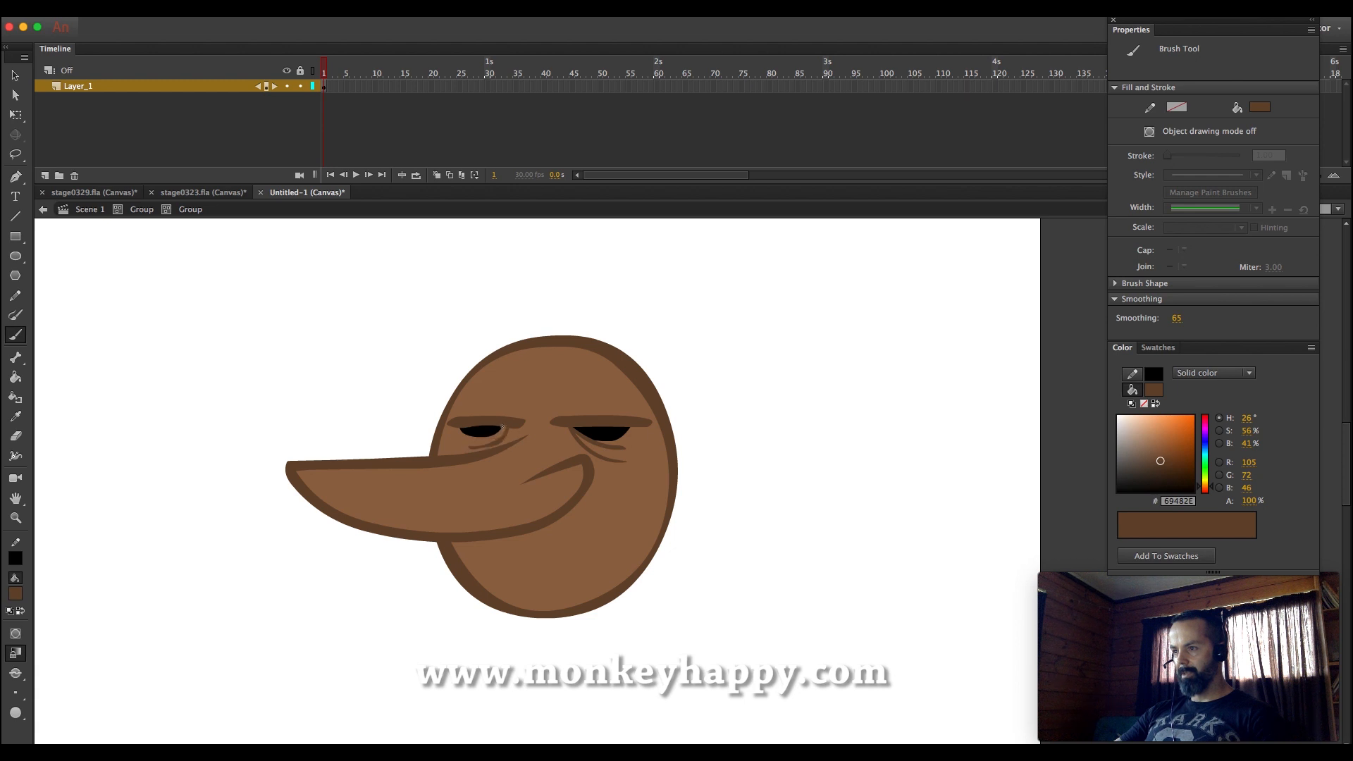
key(v)
key(super+a)
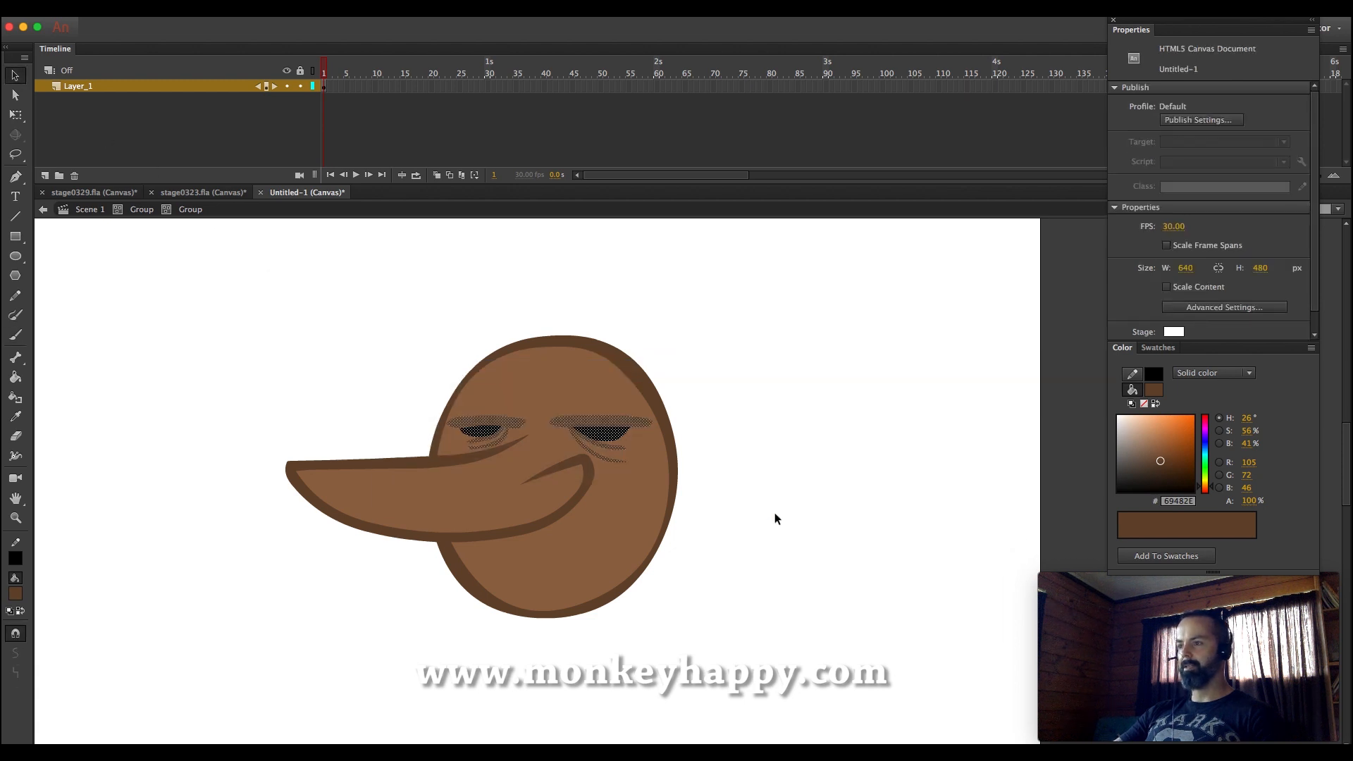
click(749, 468)
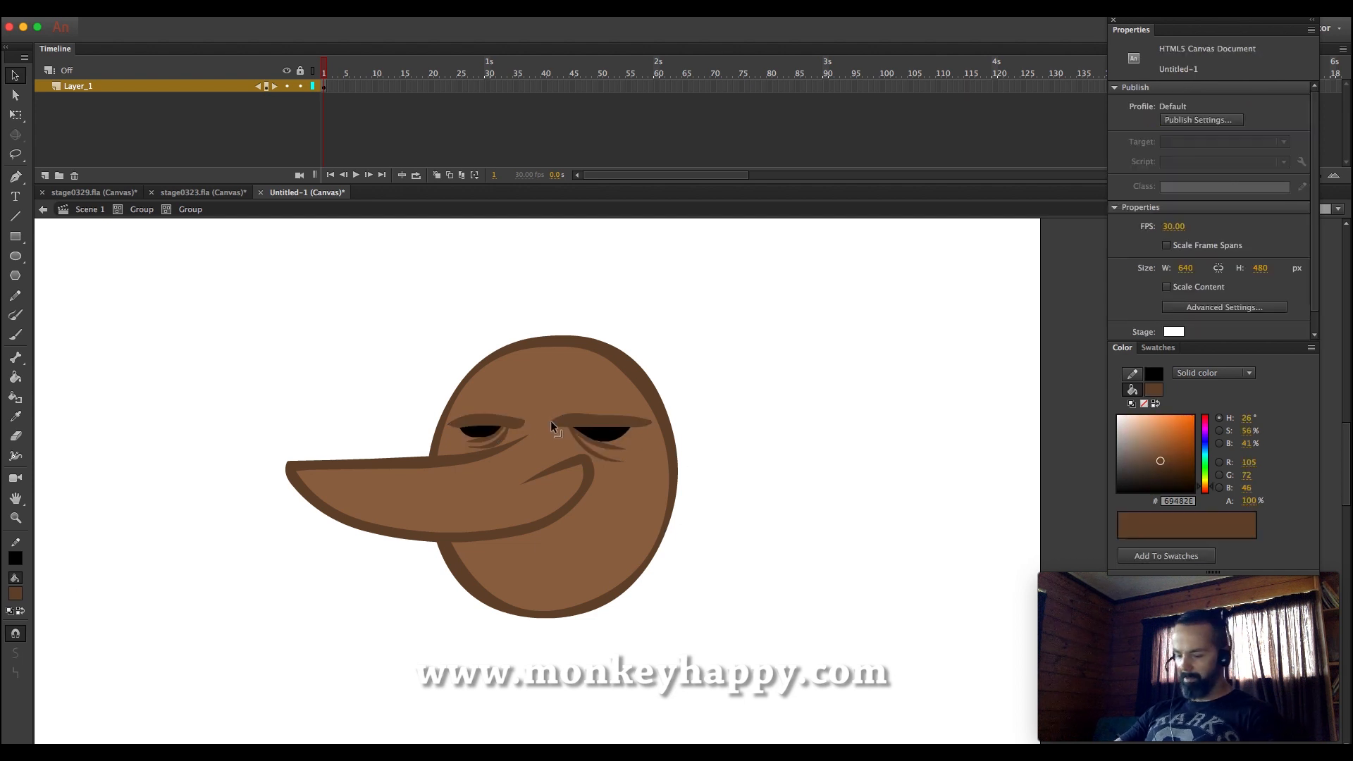
In a new nested group, paint two jagged eyebrow outlines above the eyes with a slightly larger brush in dark grey 2D2D2D
click(14, 415)
drag(1171, 485, 1105, 479)
key(super+g)
key(b)
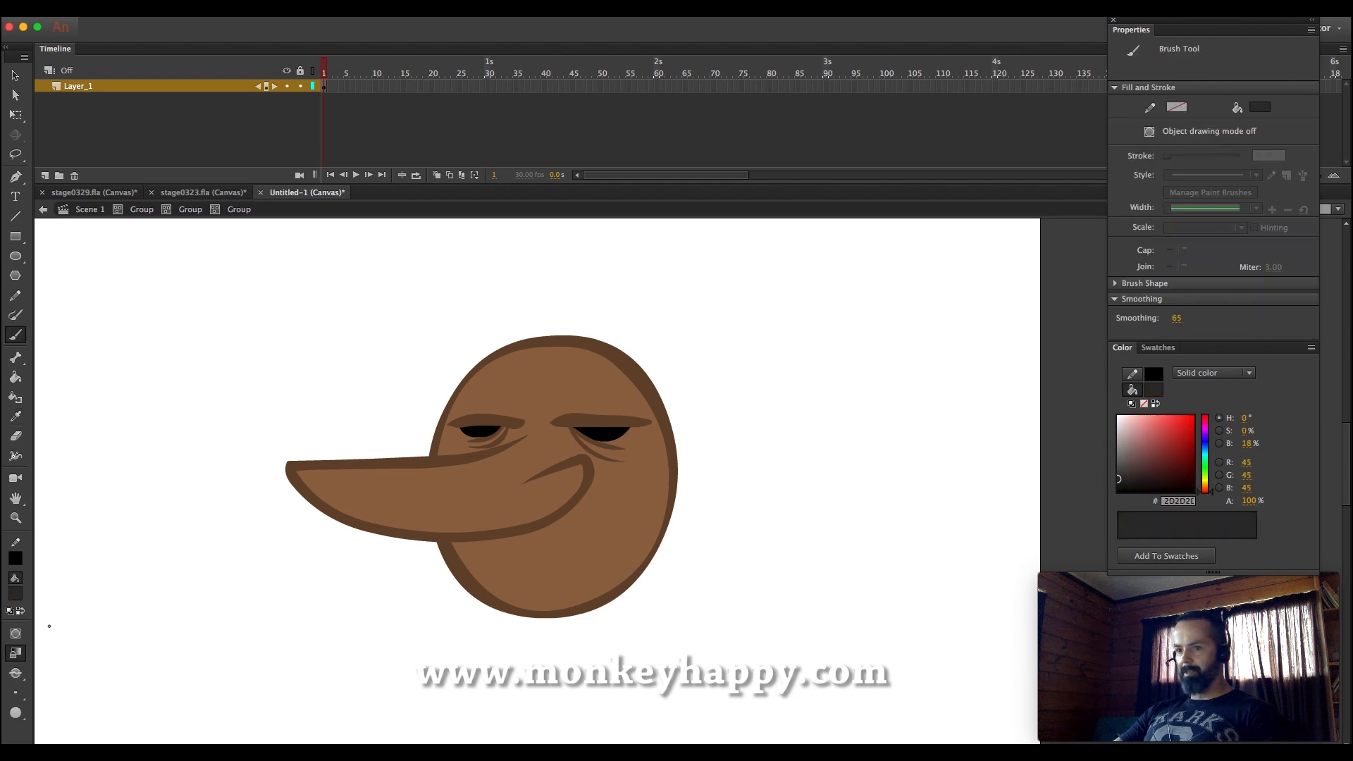
click(15, 693)
click(50, 586)
mouse_move(551, 384)
mouse_down()
mouse_move(645, 405)
mouse_move(673, 393)
mouse_move(574, 360)
mouse_move(552, 381)
mouse_up()
mouse_move(419, 407)
mouse_down()
mouse_move(520, 372)
mouse_move(446, 369)
mouse_move(420, 405)
mouse_up()
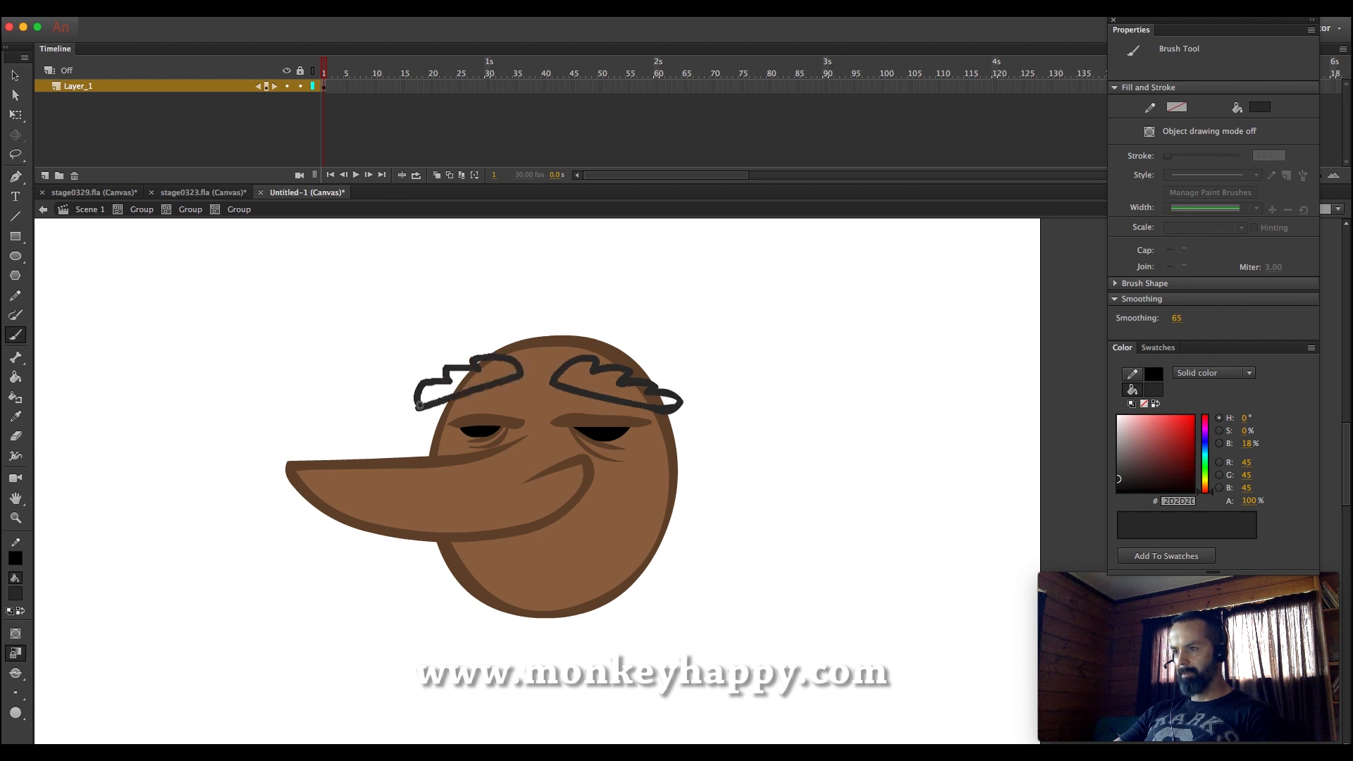
Fill both eyebrow outlines with grey 616161
click(15, 377)
click(1119, 463)
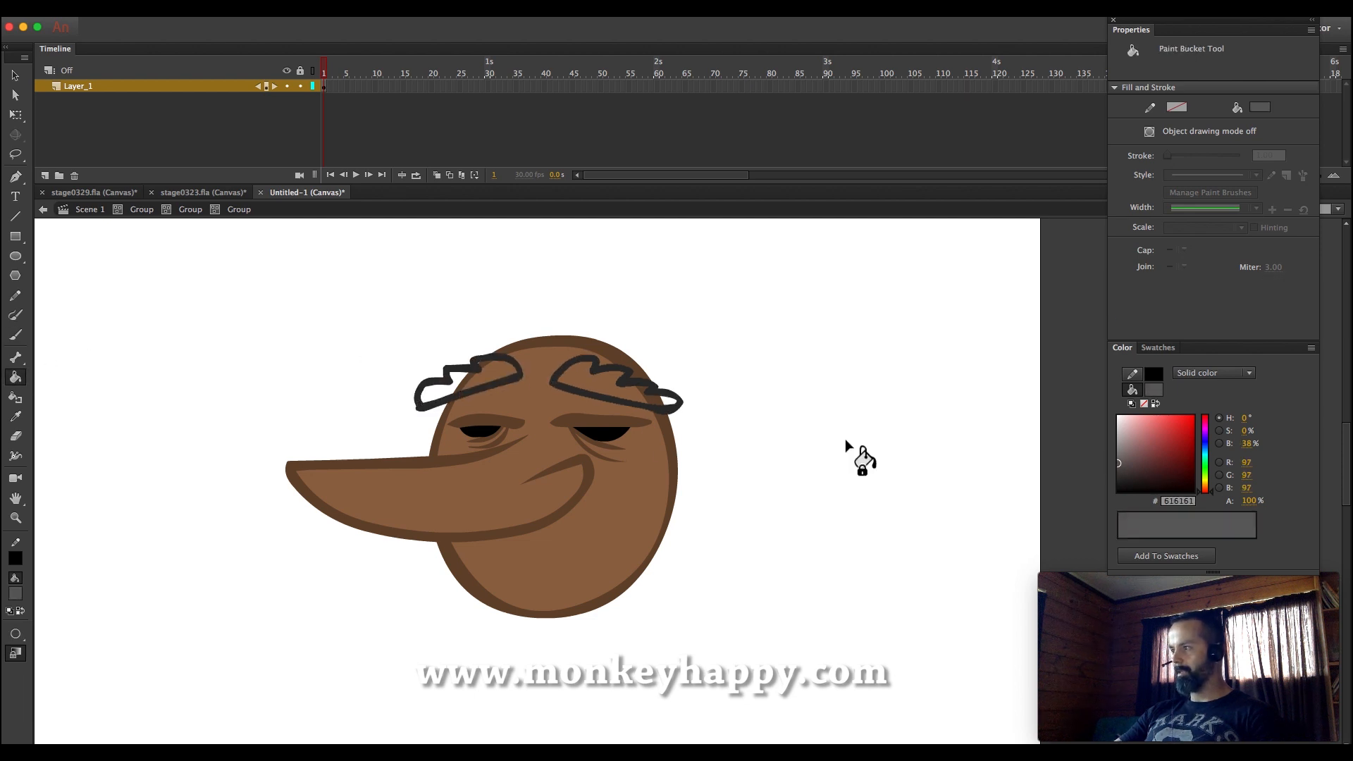
click(479, 386)
click(609, 389)
Smooth the left and right eyebrow shapes and group each eyebrow separately
key(v)
drag(344, 322, 551, 432)
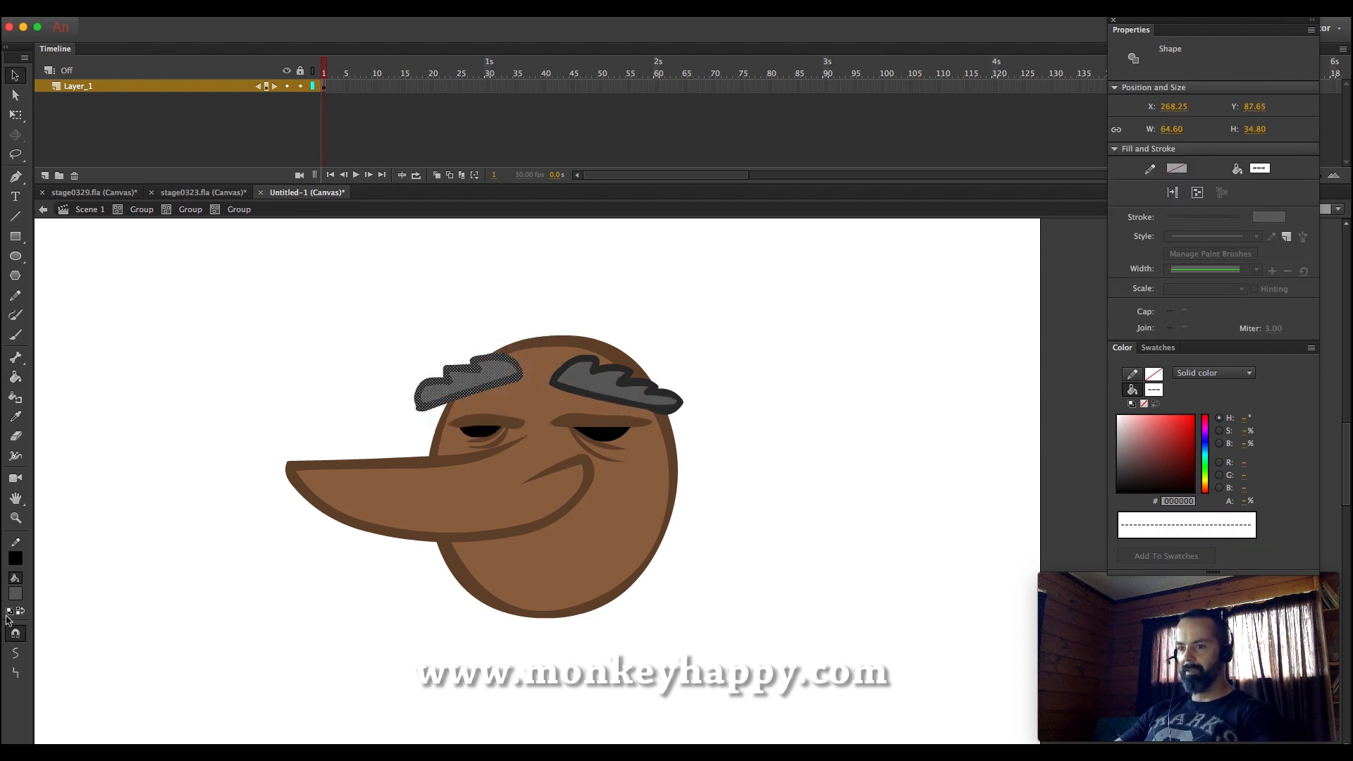
click(15, 653)
key(super+z)
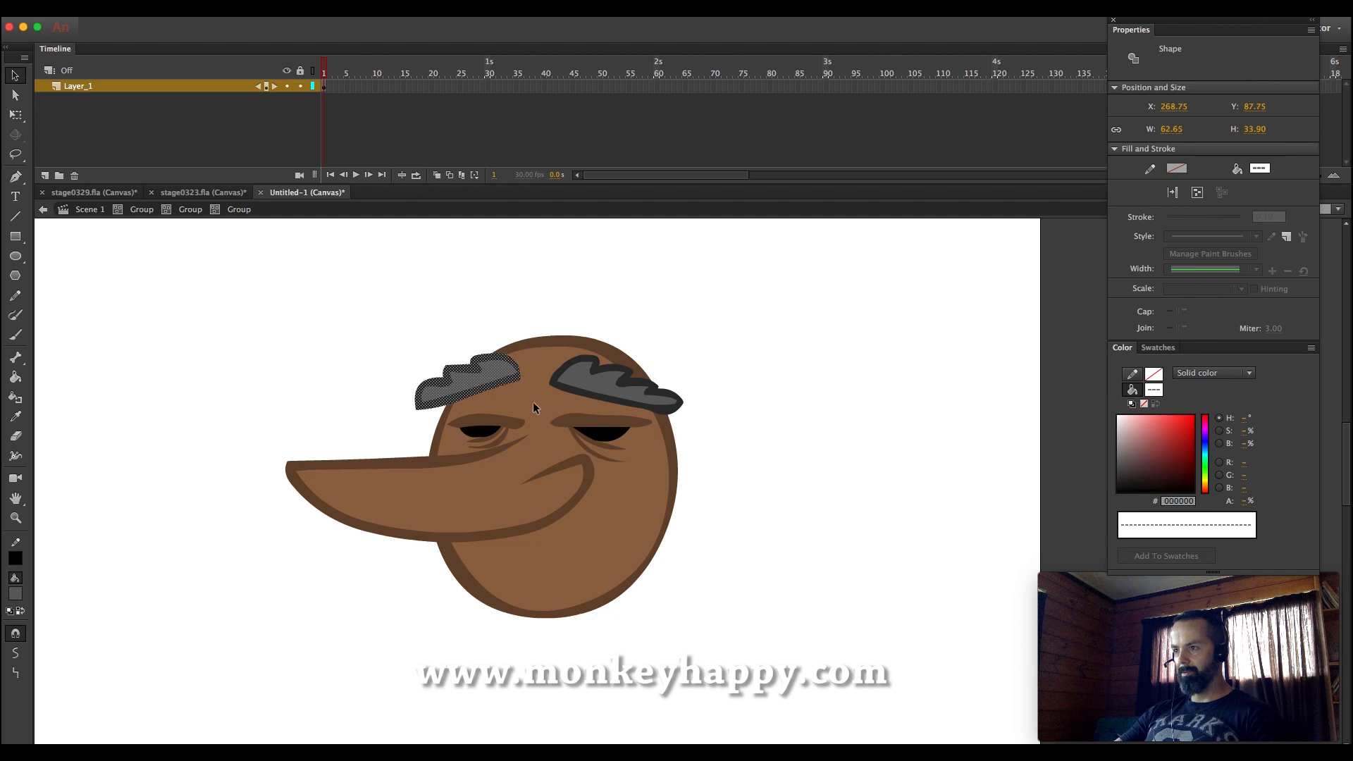
key(super+g)
drag(742, 432, 541, 319)
click(19, 650)
key(super+g)
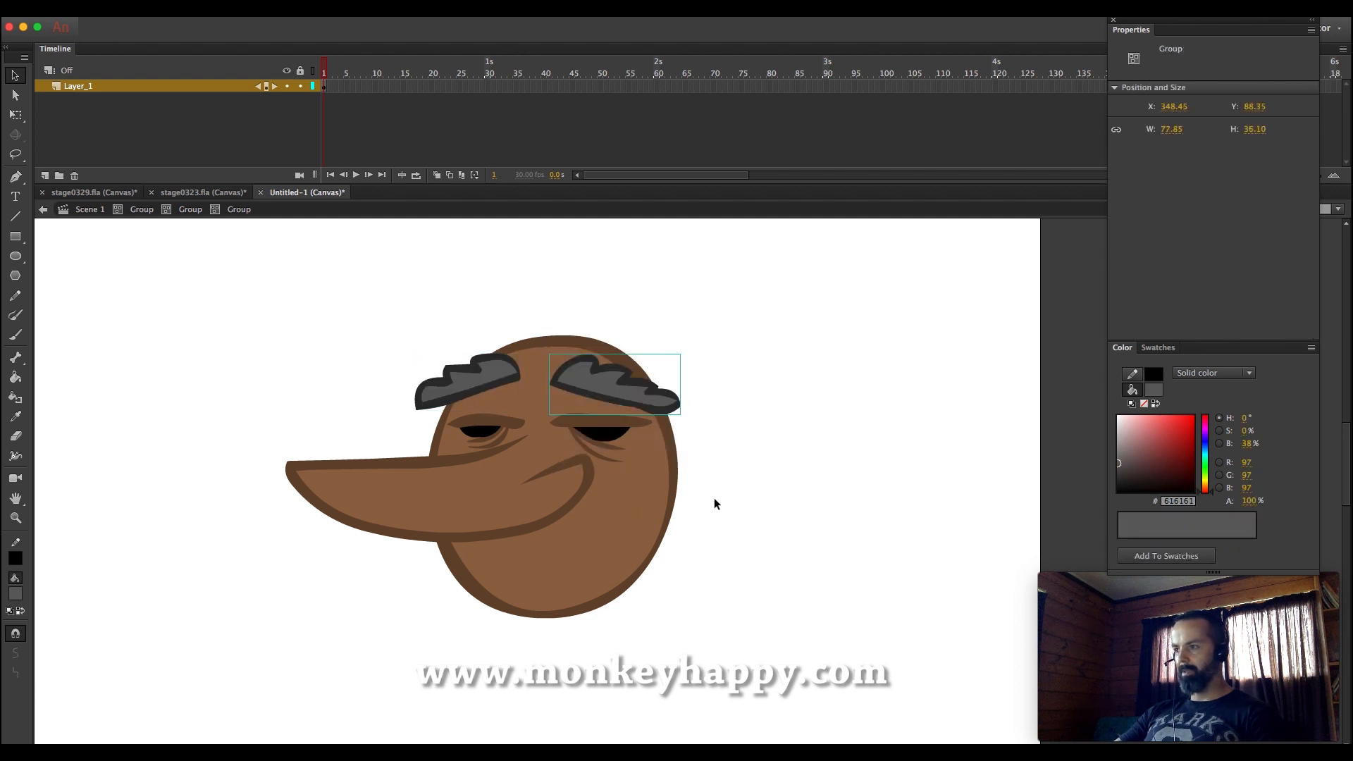
Return to the parent group and move the left eyebrow down slightly, to about Y 91.75
click(191, 211)
key(super+a)
click(719, 367)
drag(499, 381, 504, 387)
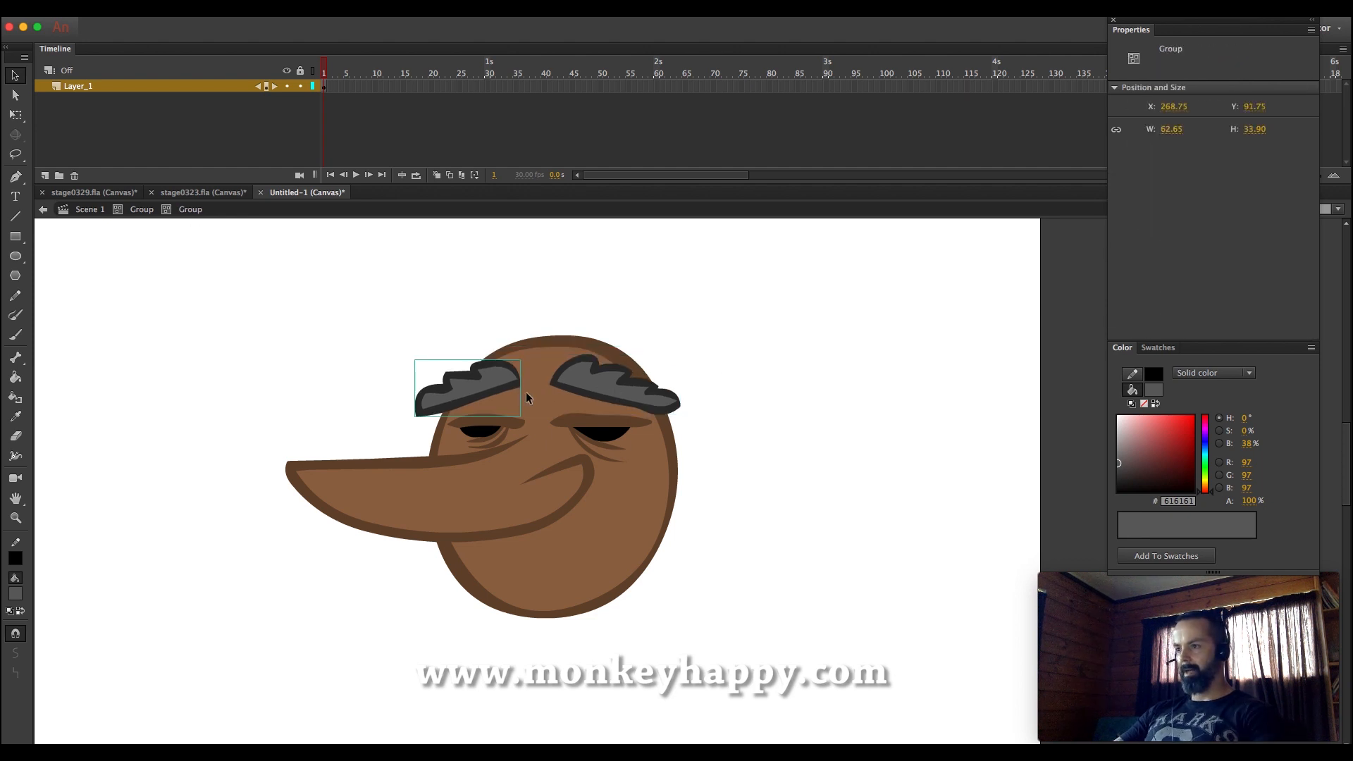
drag(763, 528, 314, 280)
click(539, 363)
drag(615, 386, 646, 357)
key(super+z)
drag(481, 393, 481, 322)
key(super+z)
Convert both eyes and both eyebrows together into a Movie Clip symbol named eyes
drag(765, 541, 299, 280)
click(264, 13)
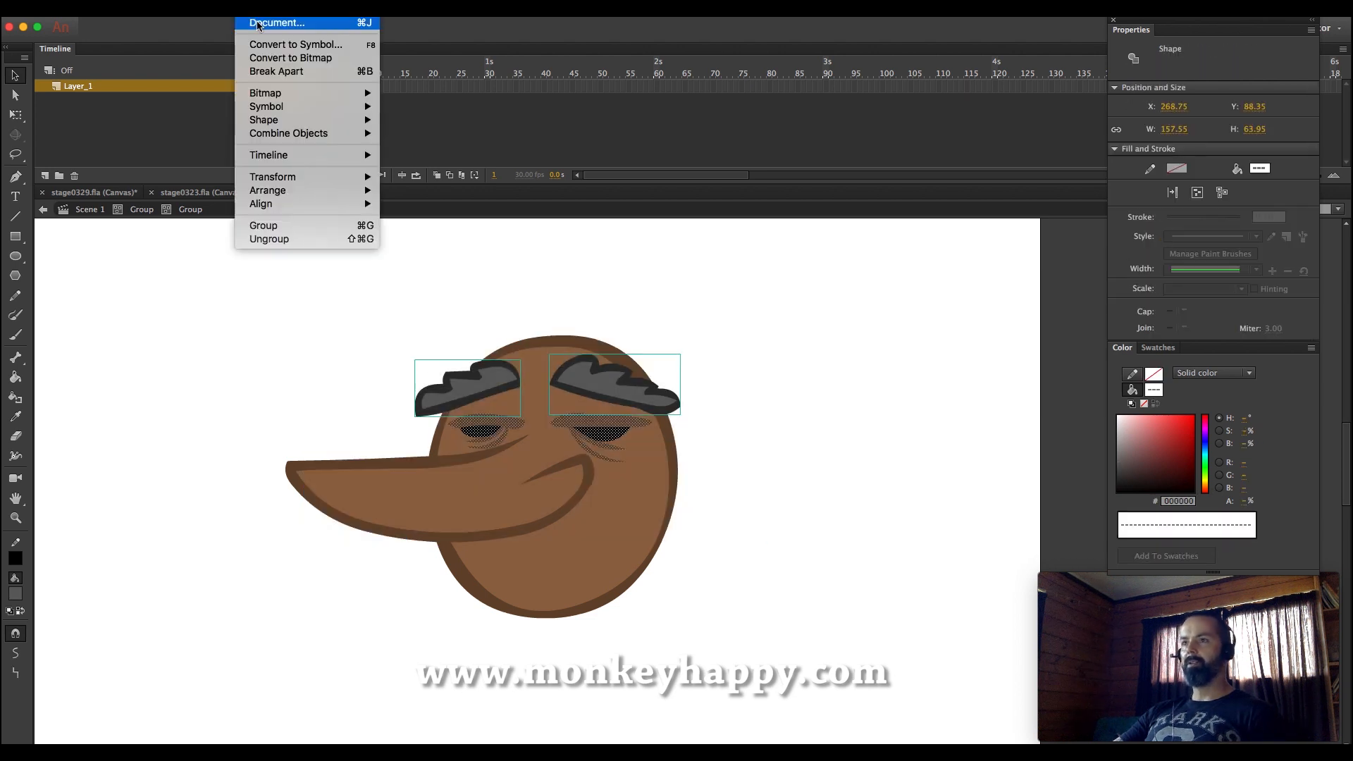
click(262, 44)
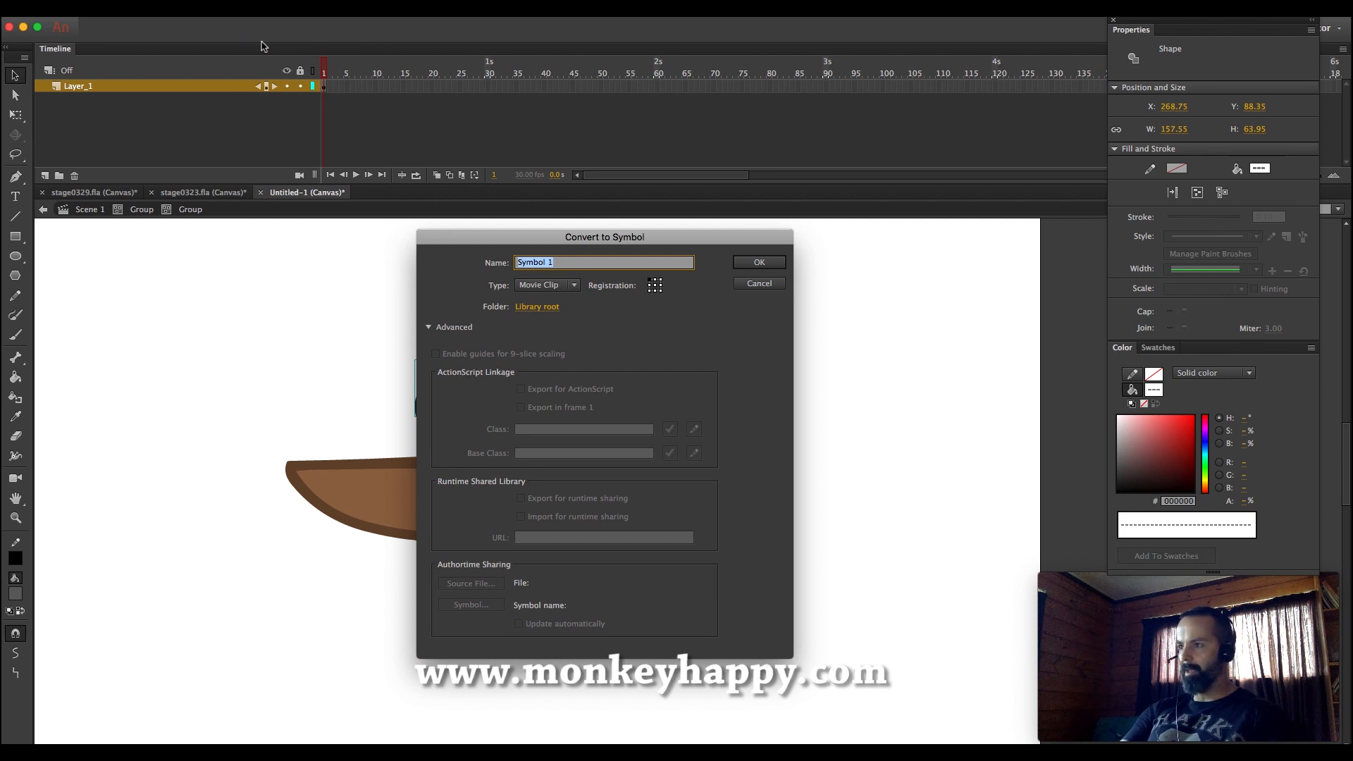
text(eyes)
key(Return)
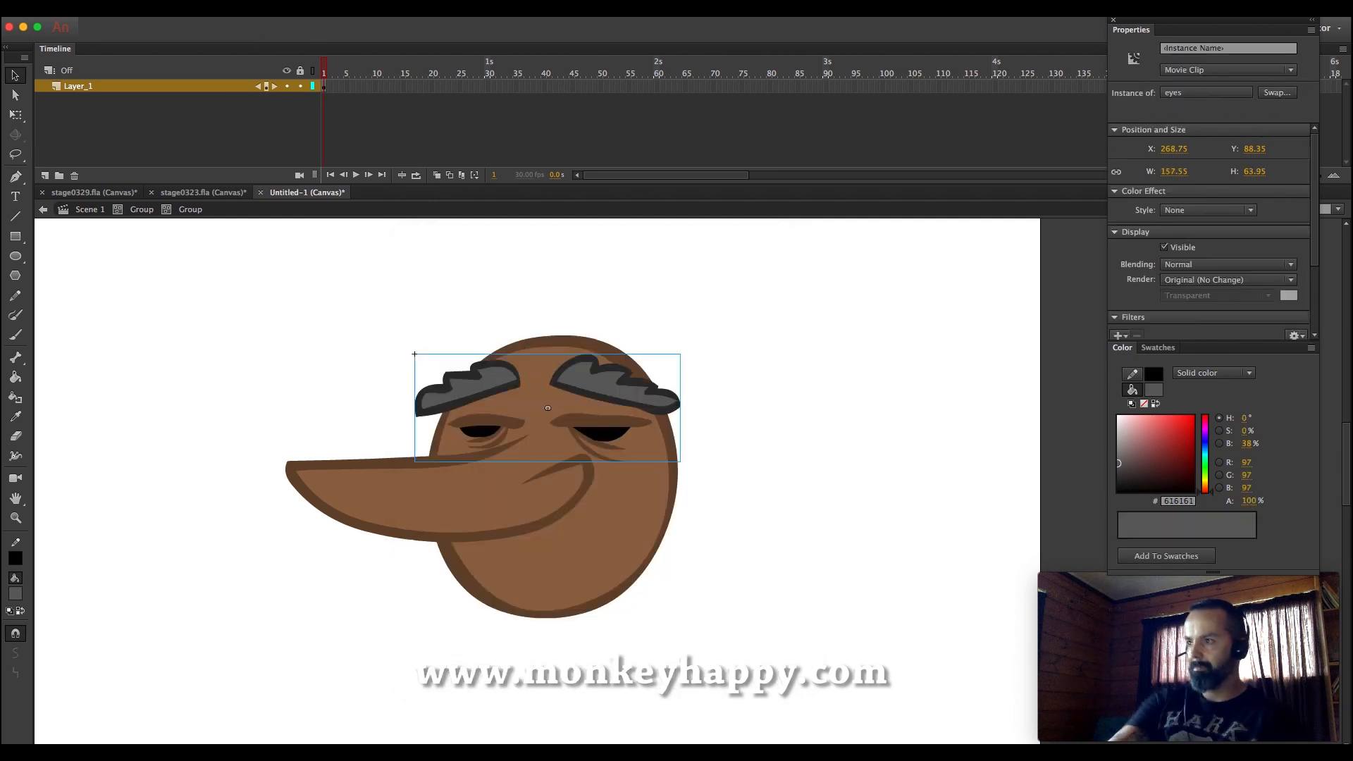
click(324, 379)
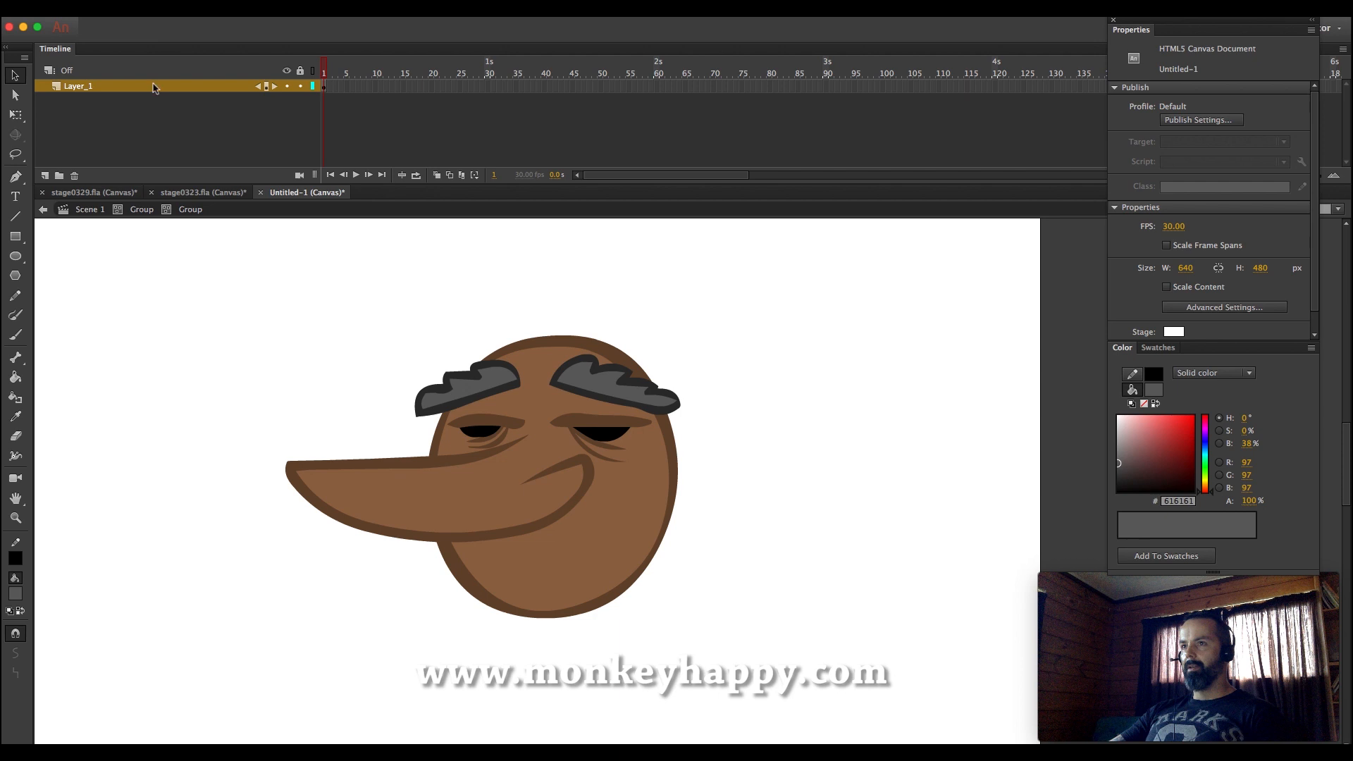
Save the document as tramp.fla
click(109, 13)
click(134, 124)
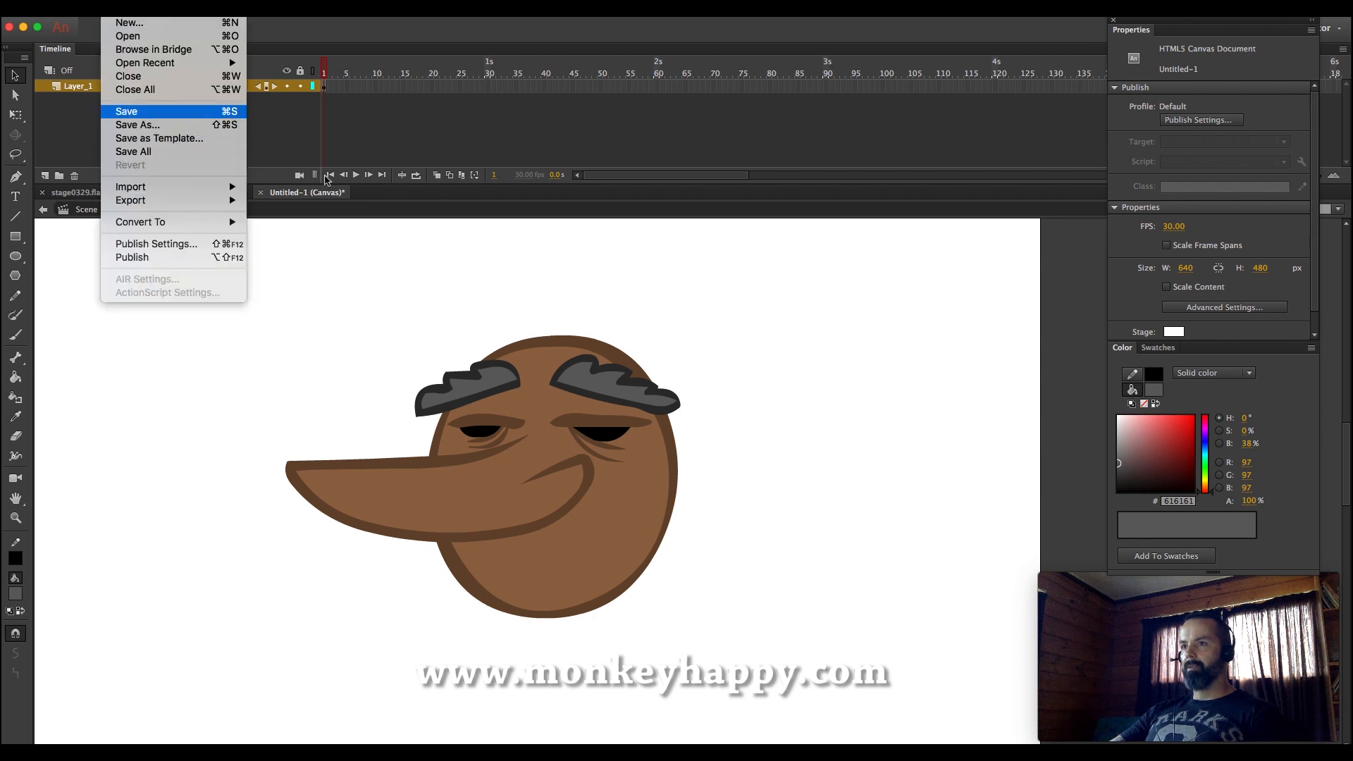
scroll(557, 198, down, 5)
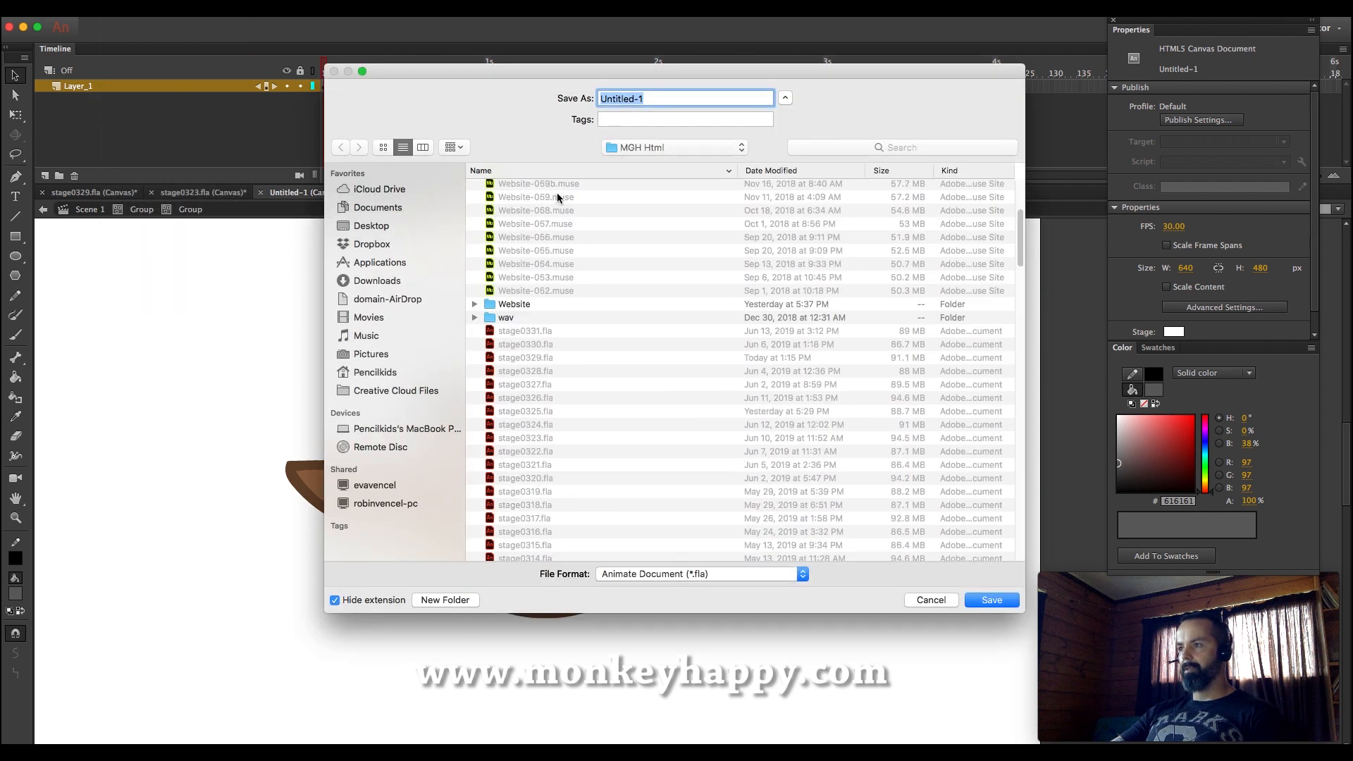
click(931, 600)
click(105, 9)
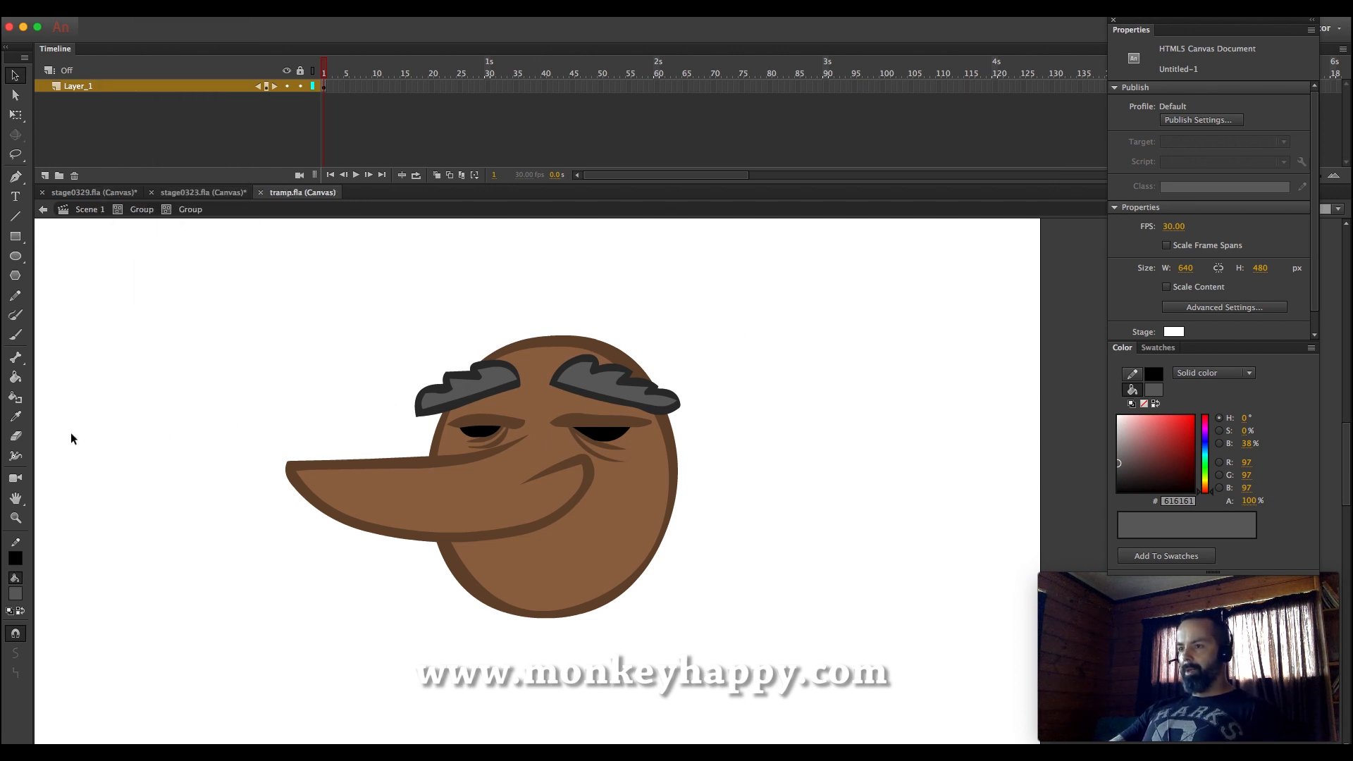
Open the eyes symbol for editing and insert a keyframe at frame 21 of its timeline
click(15, 416)
key(v)
click(613, 397)
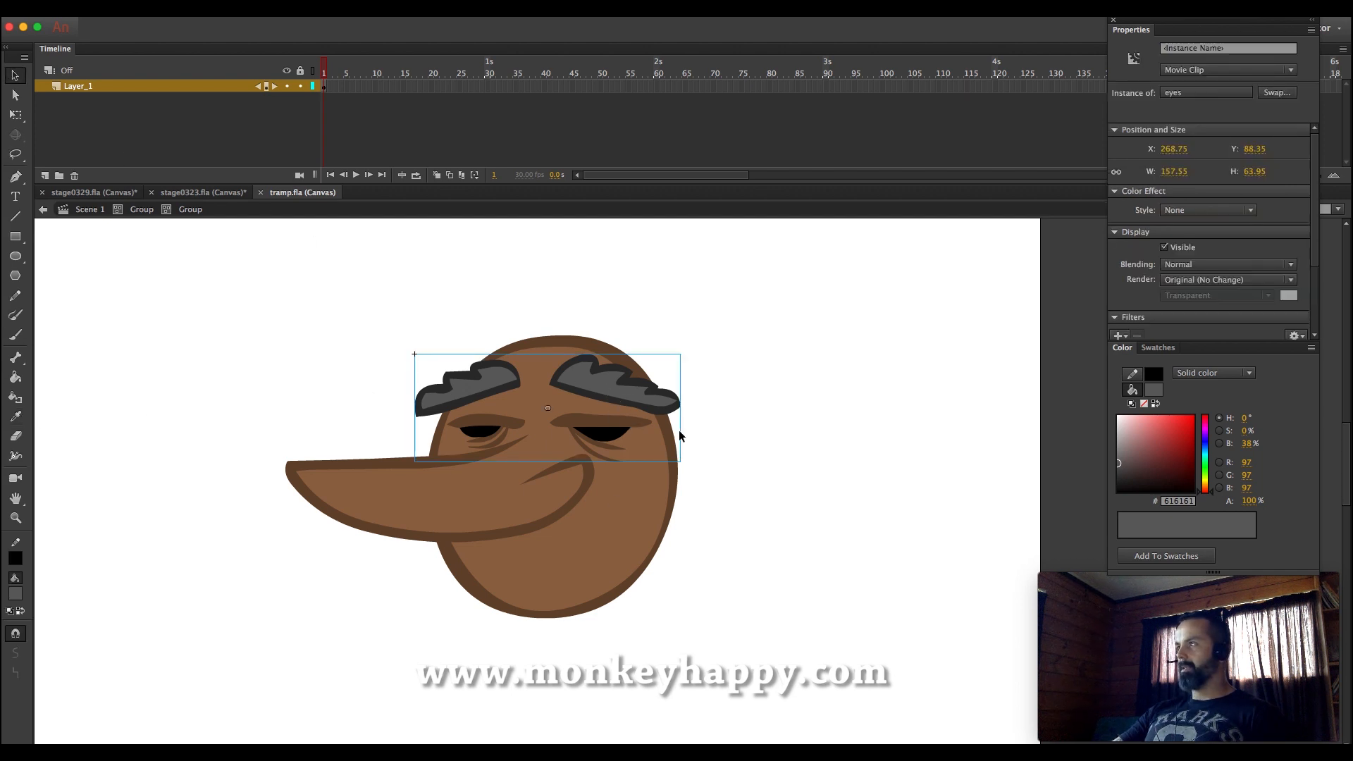
double_click(596, 403)
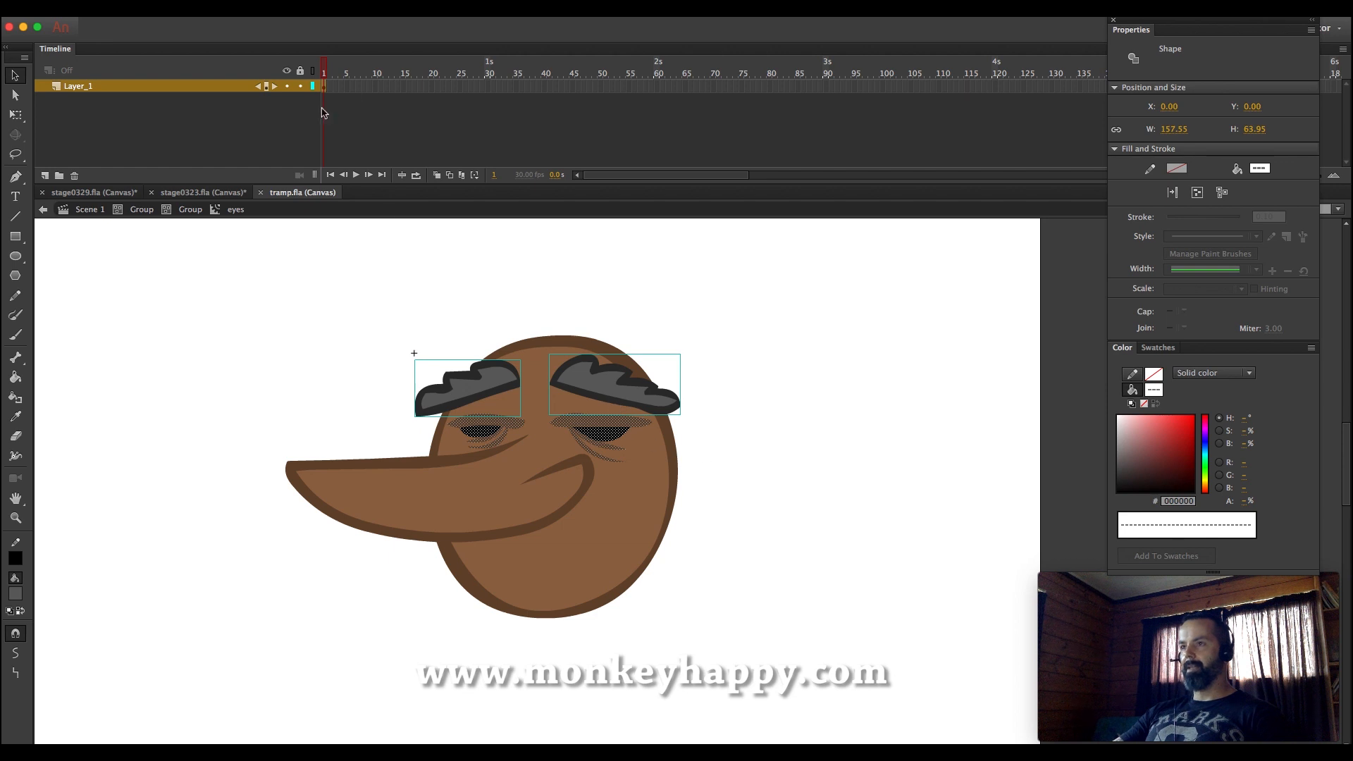
click(425, 86)
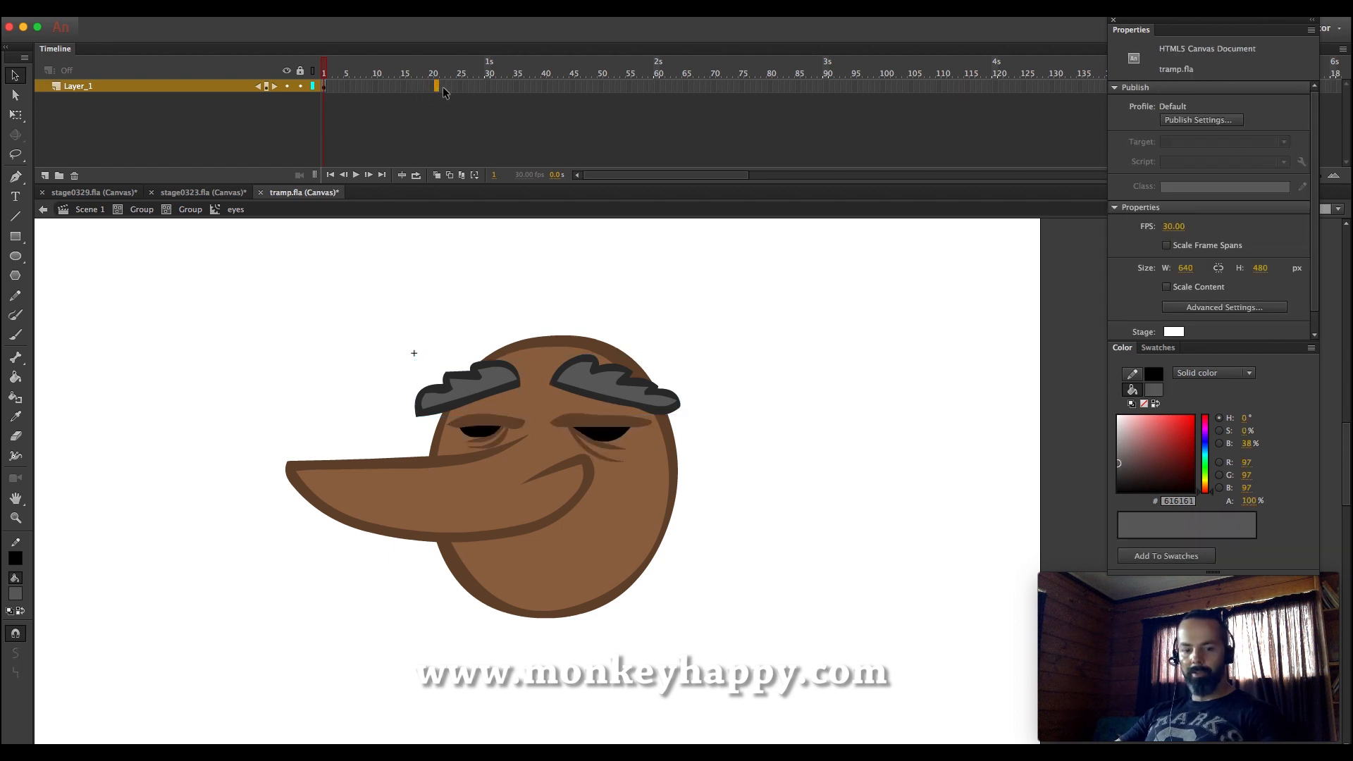
key(F6)
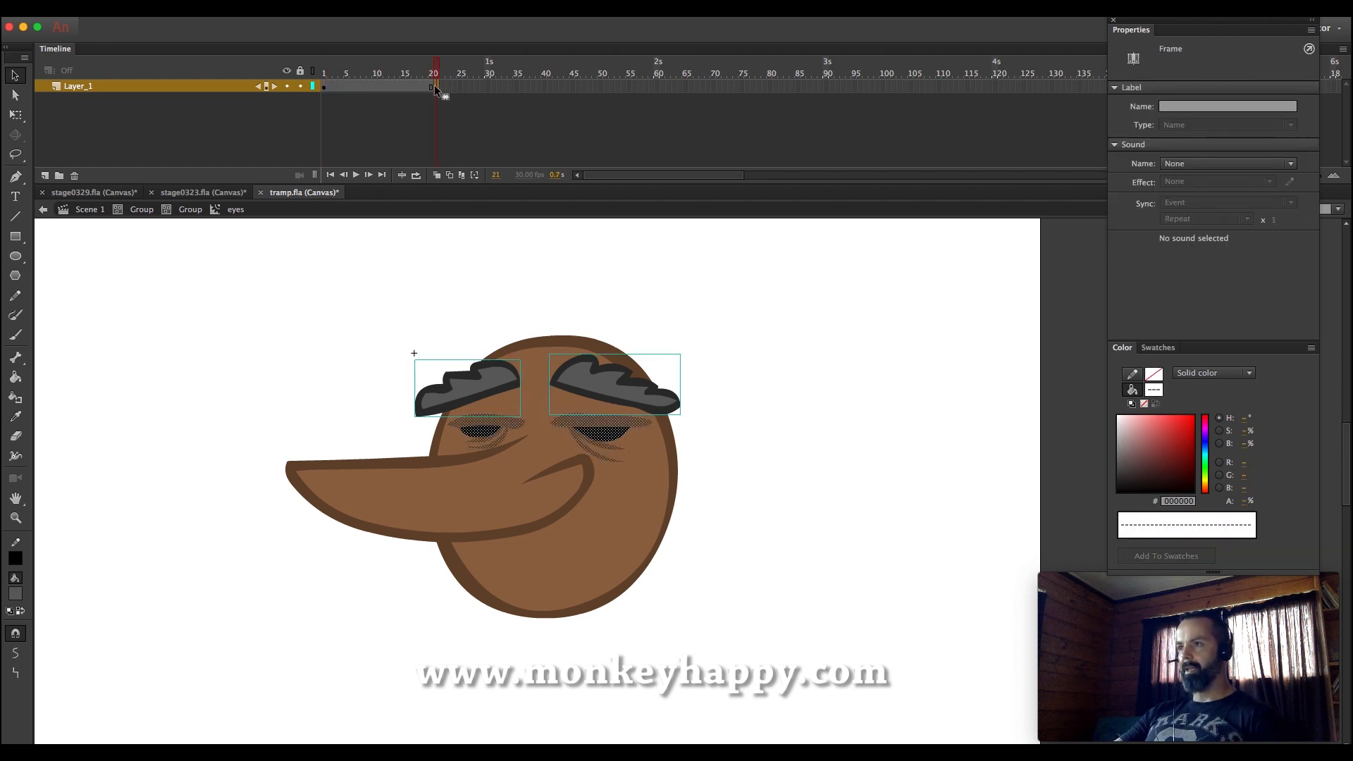
On frame 21, lower both eyebrows and rotate them until they lie nearly level just above the eyes
click(674, 328)
drag(595, 388, 596, 404)
drag(480, 372, 423, 368)
key(q)
click(677, 386)
mouse_move(678, 386)
mouse_down()
mouse_move(694, 368)
mouse_move(670, 383)
mouse_up()
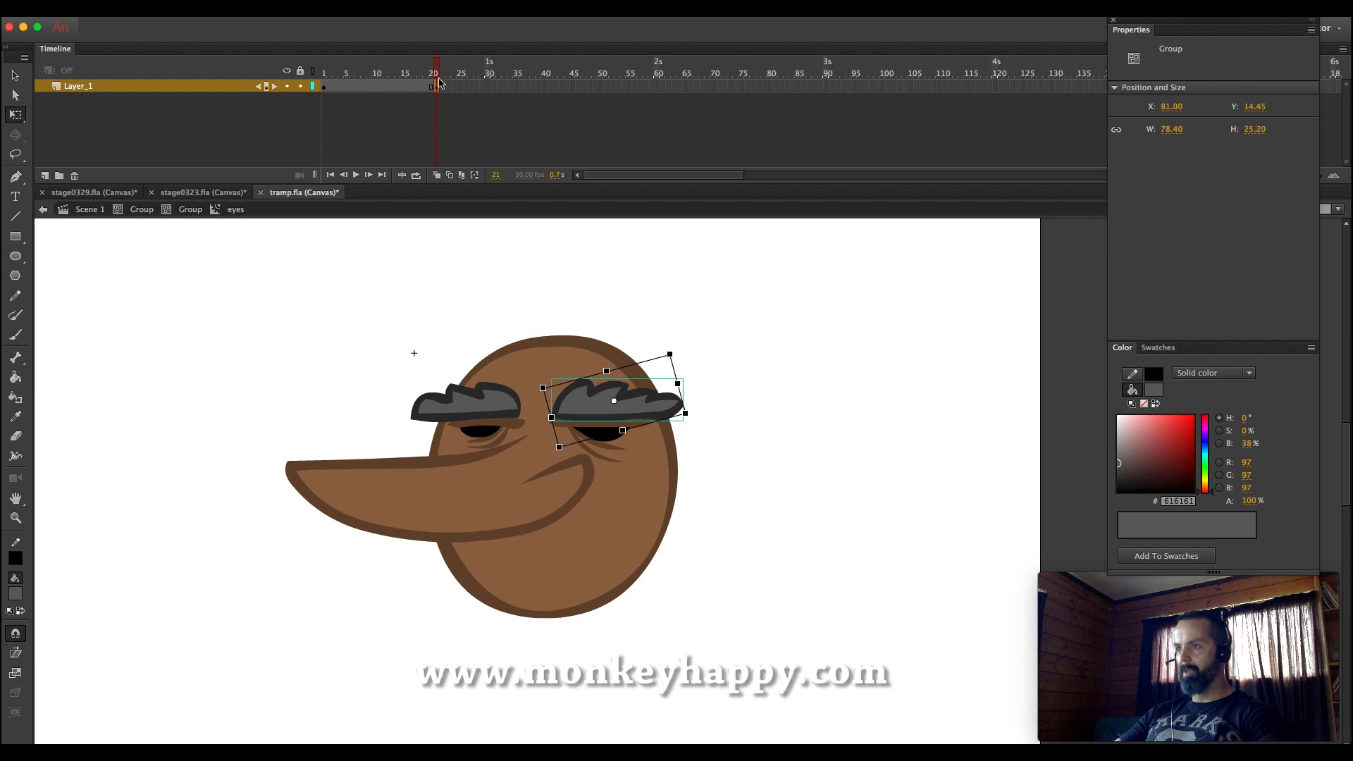
Insert a keyframe at frame 23 and squash both eye shapes vertically to a height of about 16.45, leaving out the eyebrows
click(449, 86)
click(445, 130)
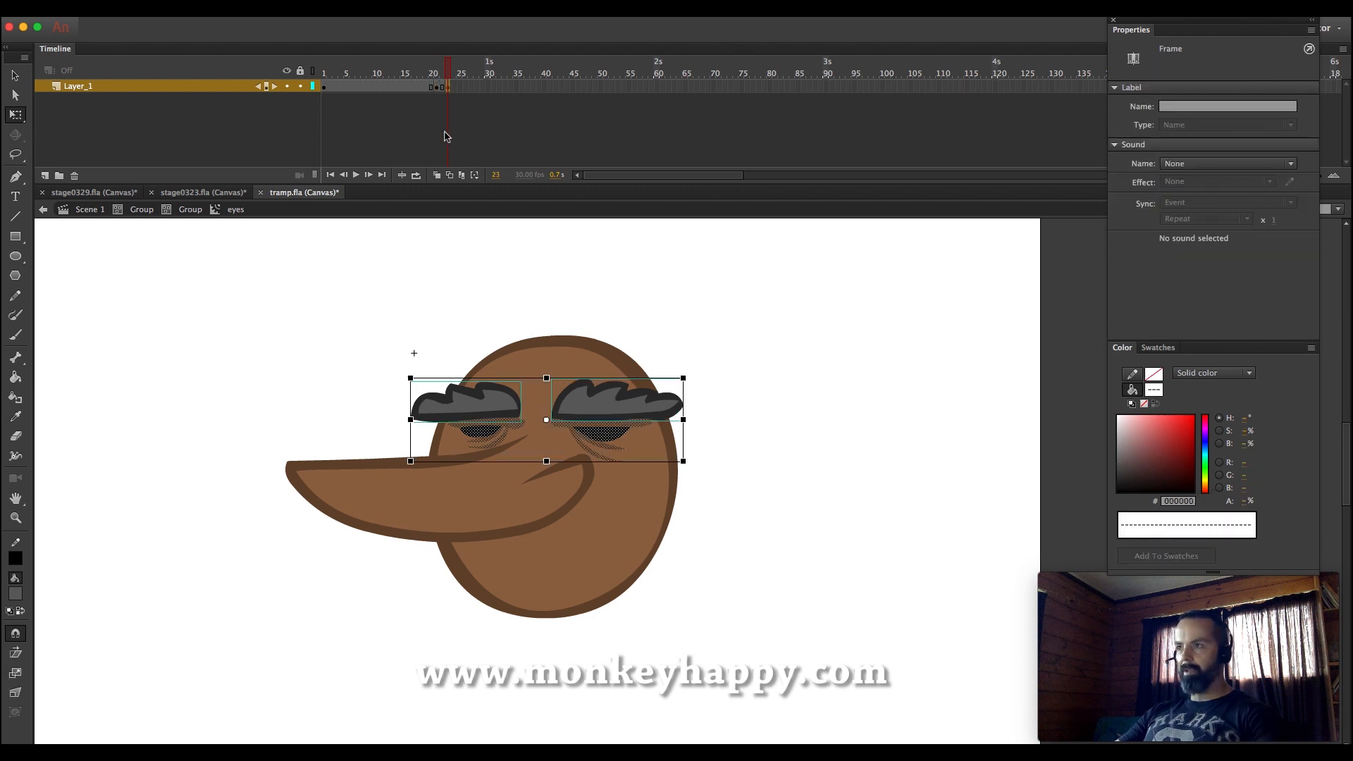
click(491, 314)
drag(708, 517, 341, 381)
shift+click(486, 404)
shift+click(588, 406)
drag(552, 462, 553, 452)
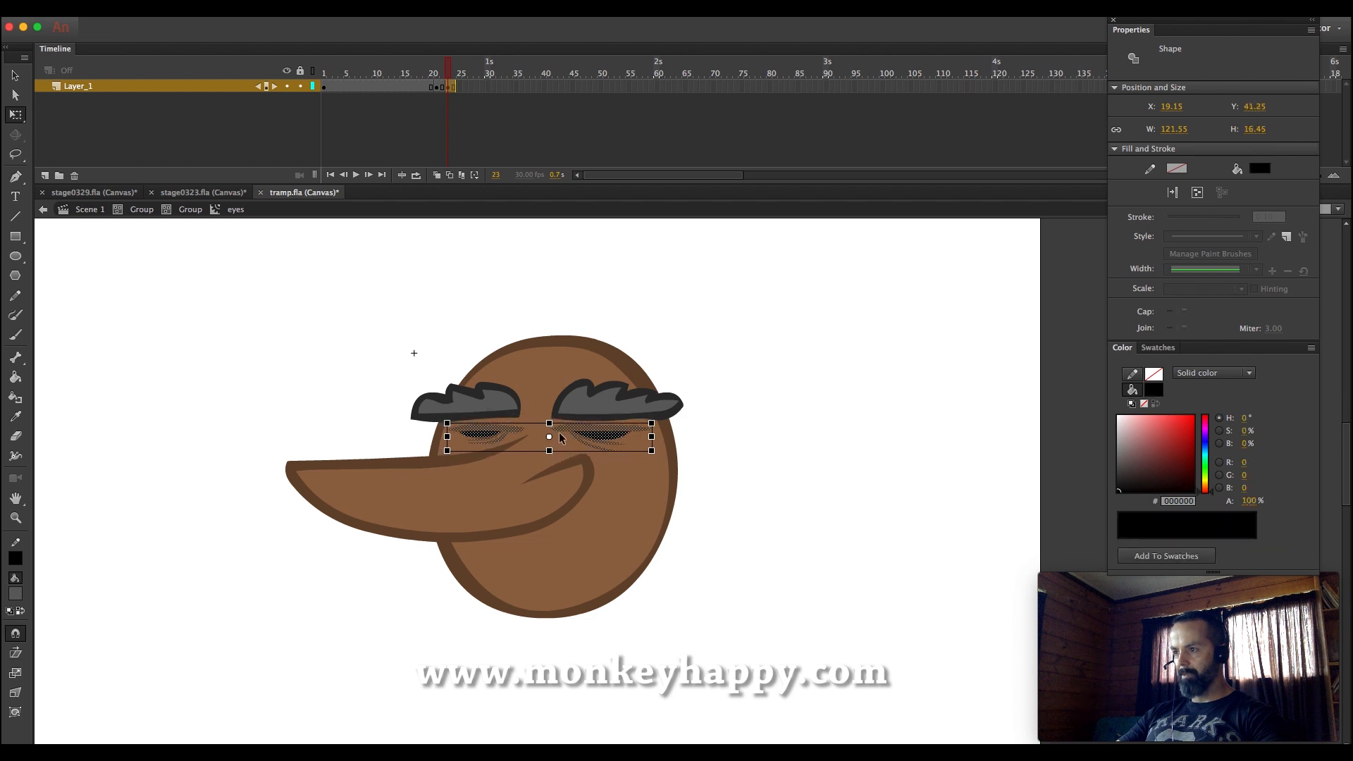
Nudge both eyebrows down on frame 23 to about Y 18.45
click(566, 401)
shift+click(483, 399)
key(Down)
key(Down)
key(Down)
key(Down)
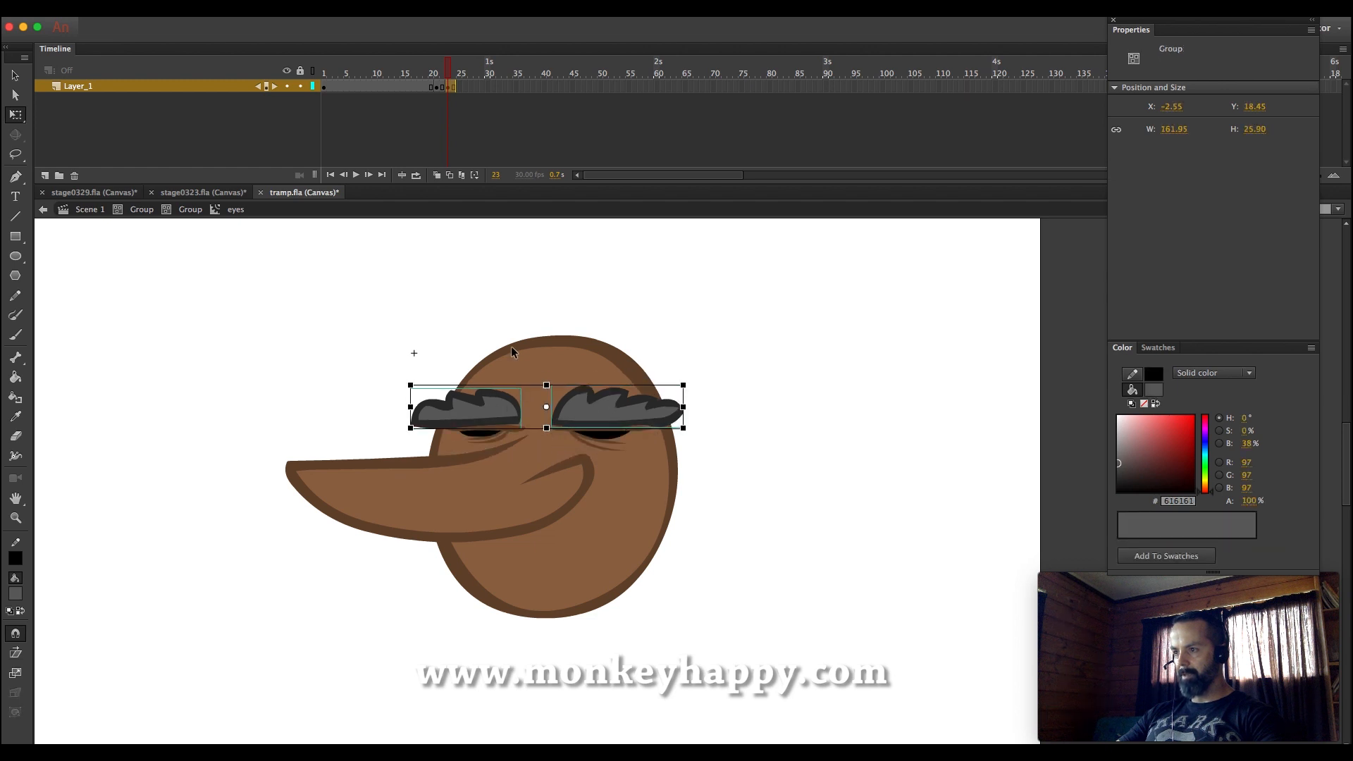
Insert a keyframe at frame 25 and delete the black parts of both eyes
click(458, 87)
key(F6)
key(F5)
click(509, 295)
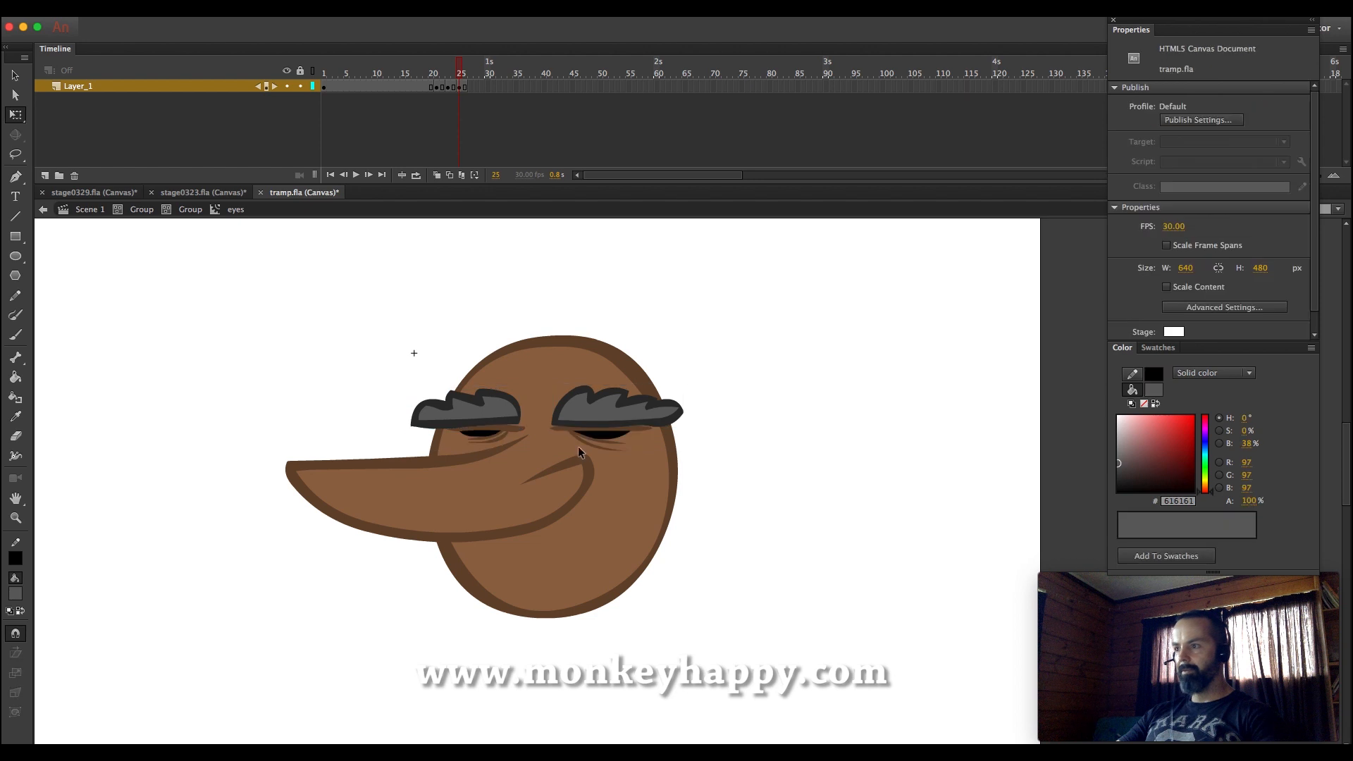
click(602, 434)
key(Delete)
click(480, 434)
key(Delete)
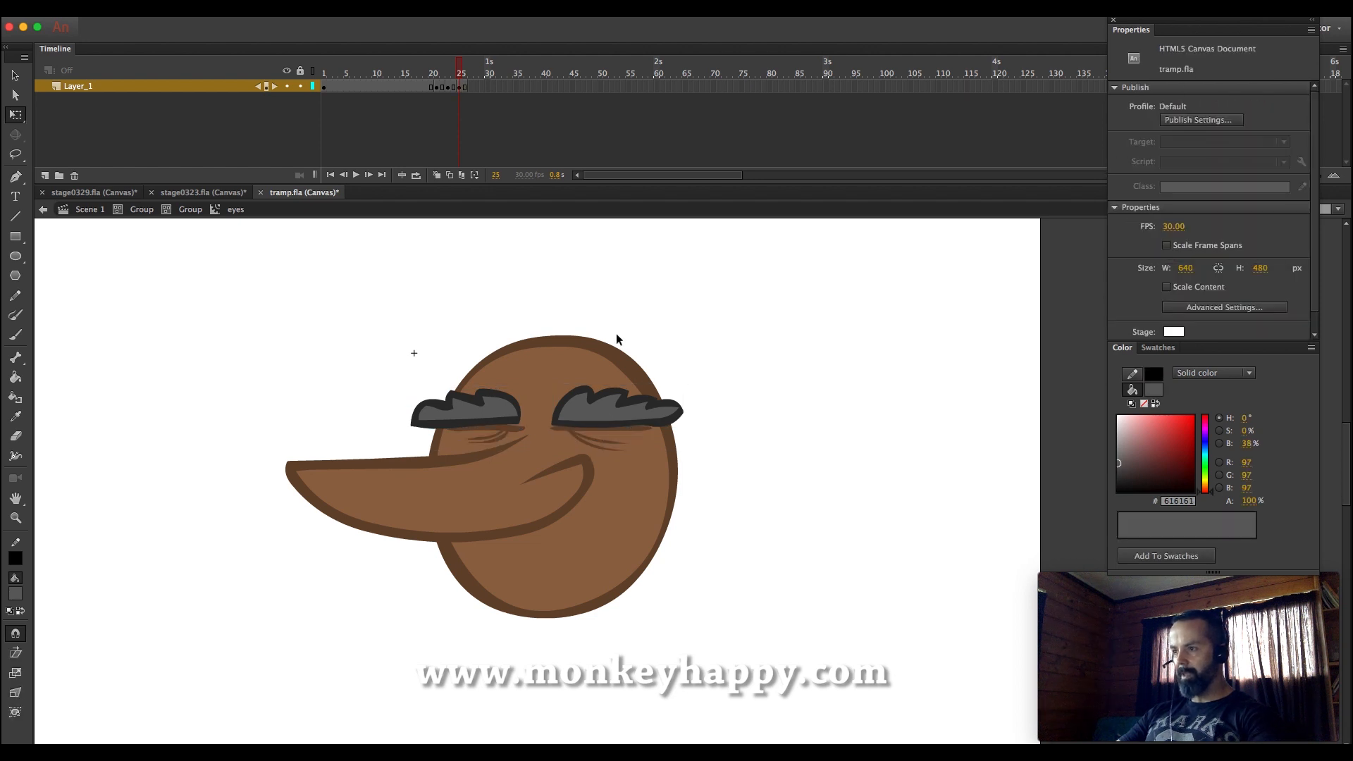
On frame 25, squash the remaining eyelid and wrinkle lines vertically to a height of about 11.40
click(616, 339)
drag(741, 506, 316, 379)
shift+click(472, 414)
shift+click(603, 410)
drag(551, 452, 553, 448)
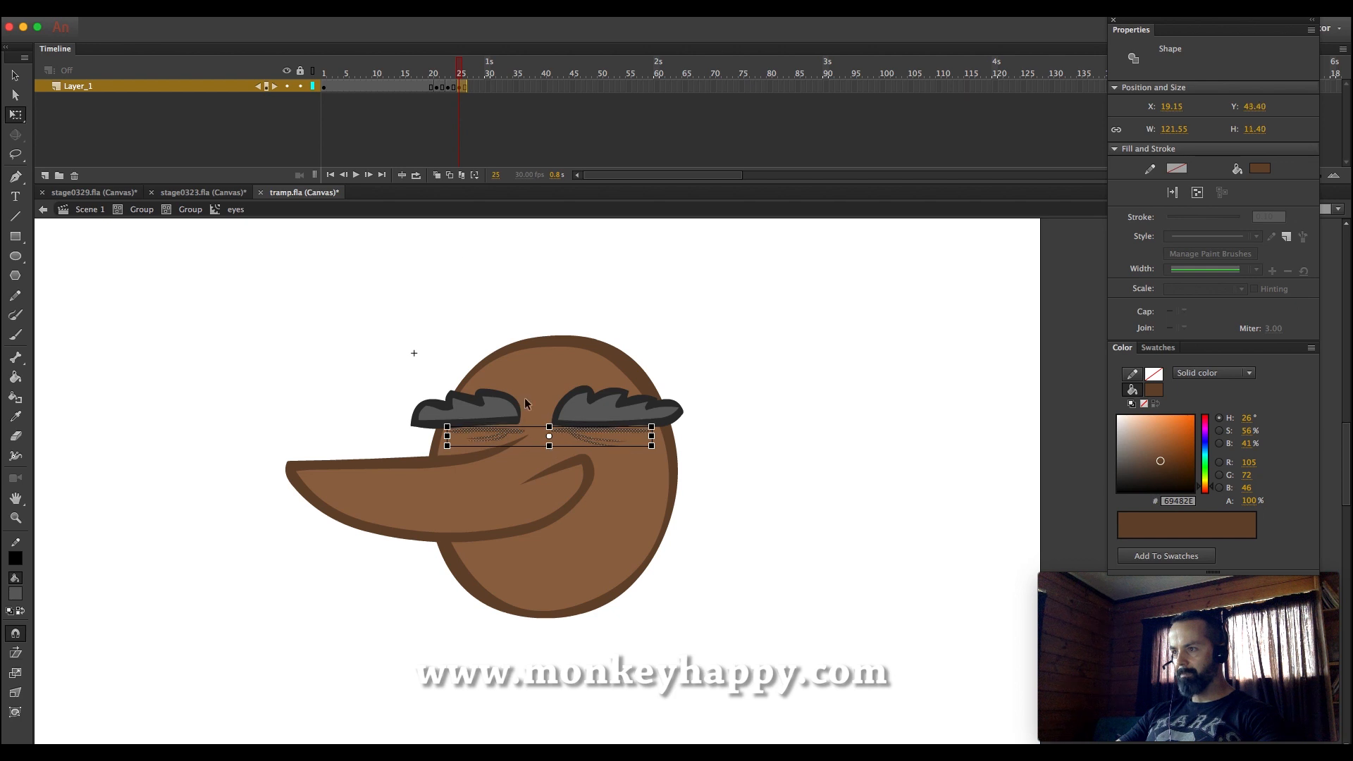
Turn on loop playback, preview the blink animation and stop it
click(484, 208)
click(400, 9)
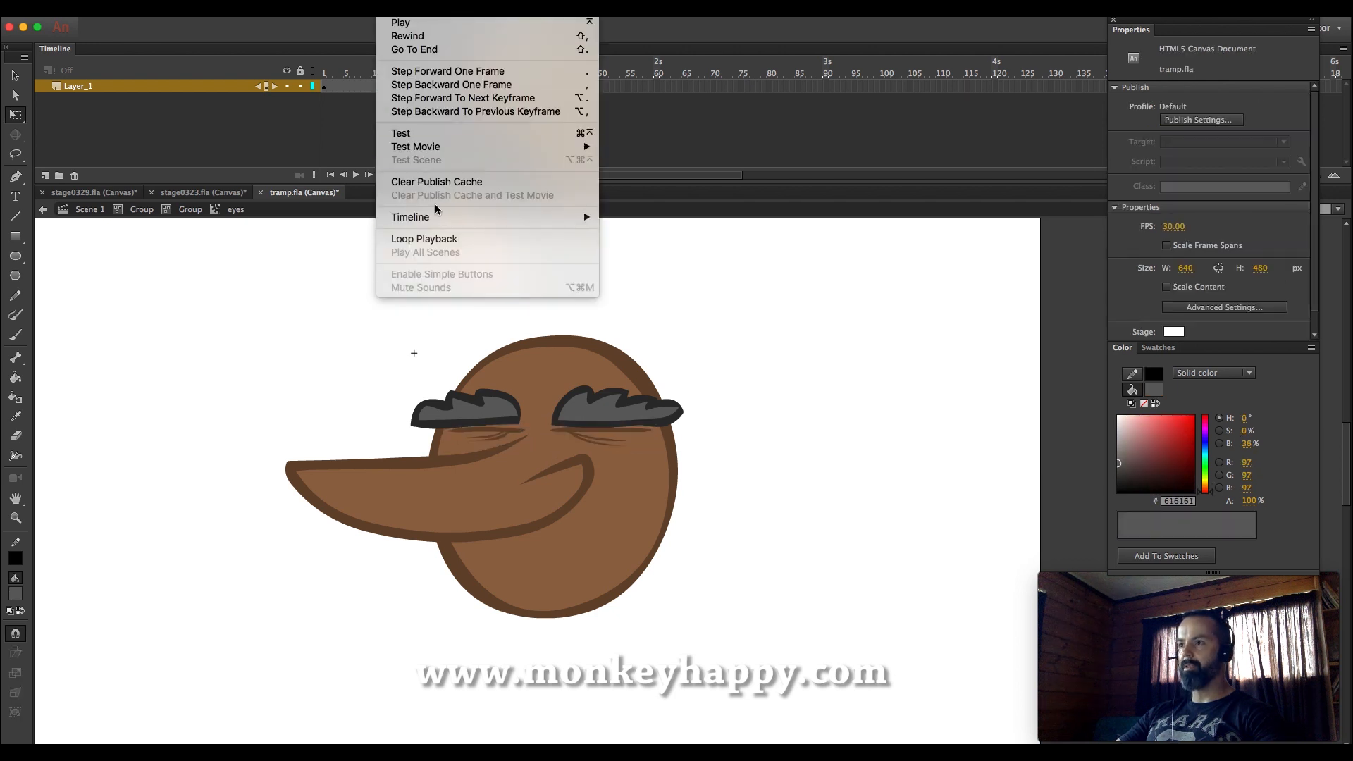
click(423, 238)
key(Return)
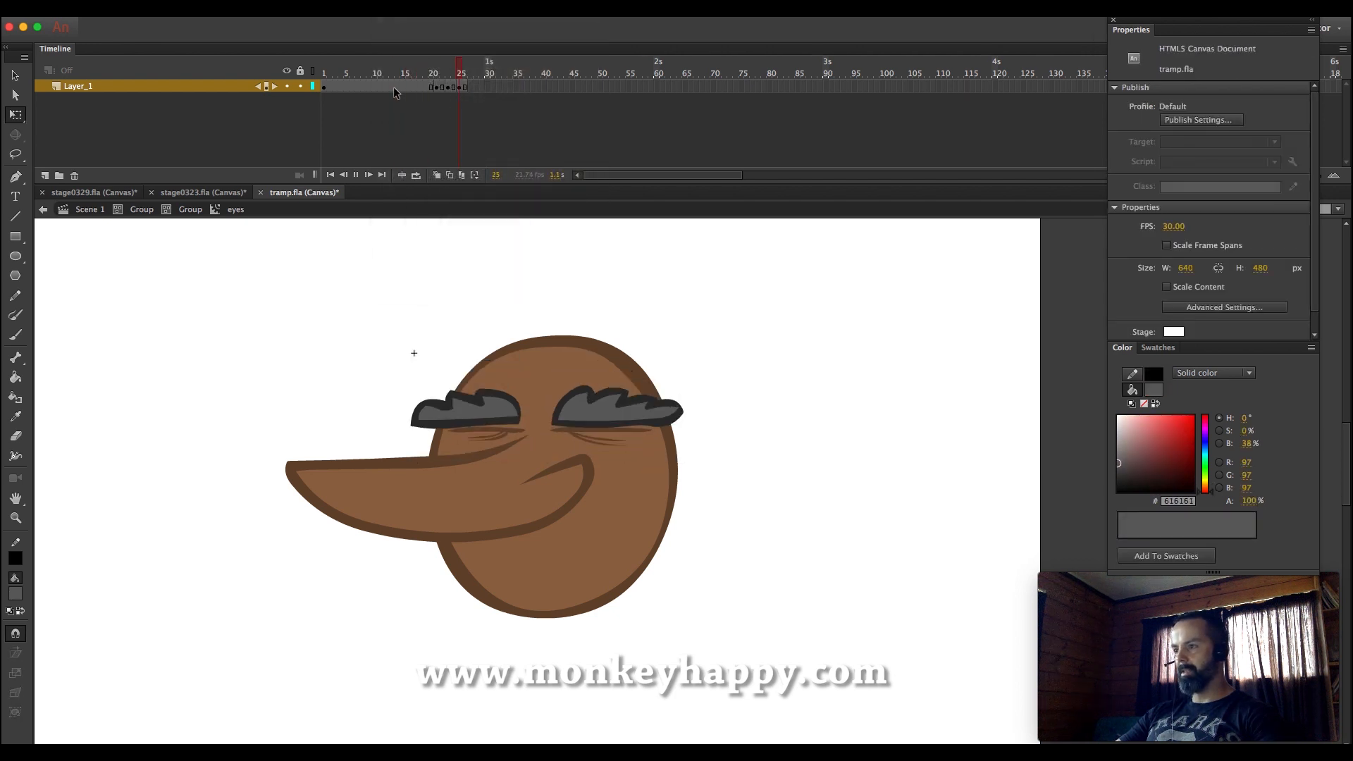
click(391, 87)
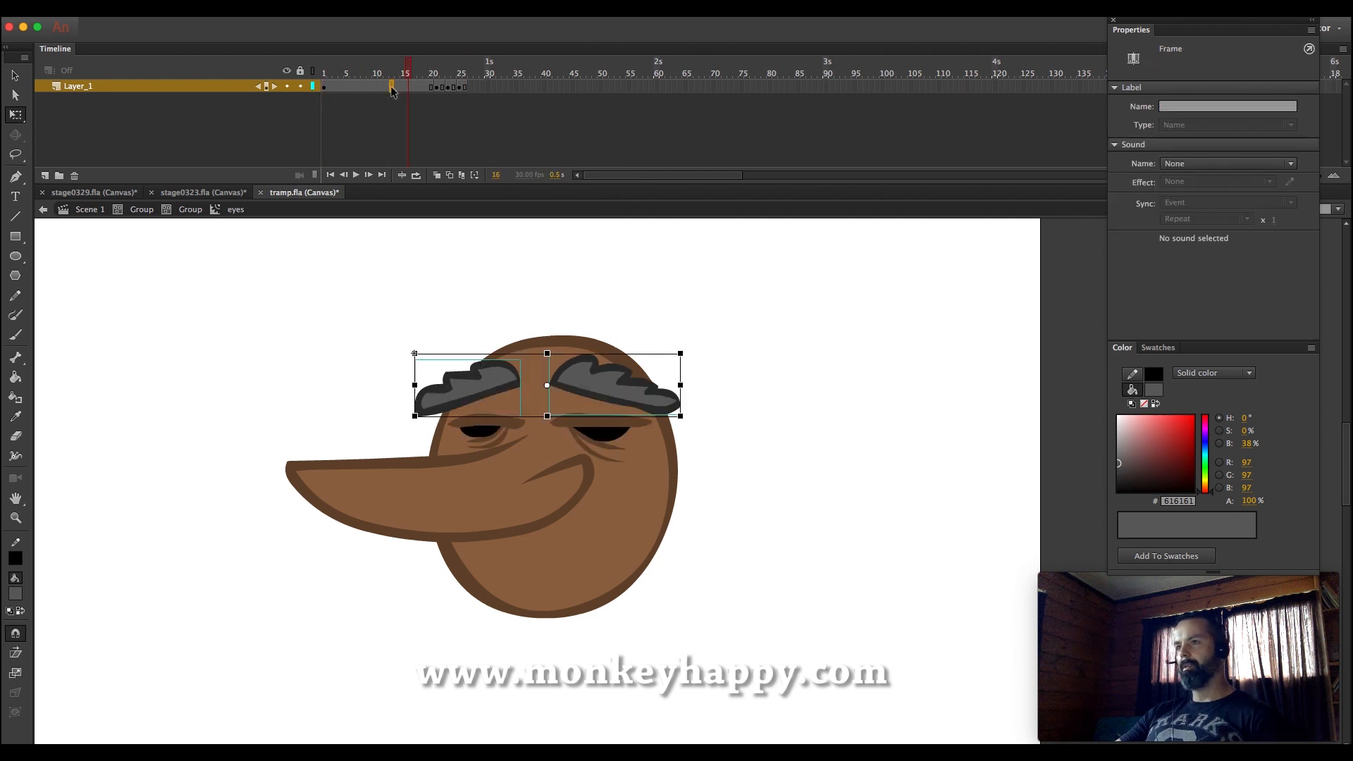
Leave the eyes symbol for its parent group and save the file
click(180, 210)
click(425, 274)
key(super+s)
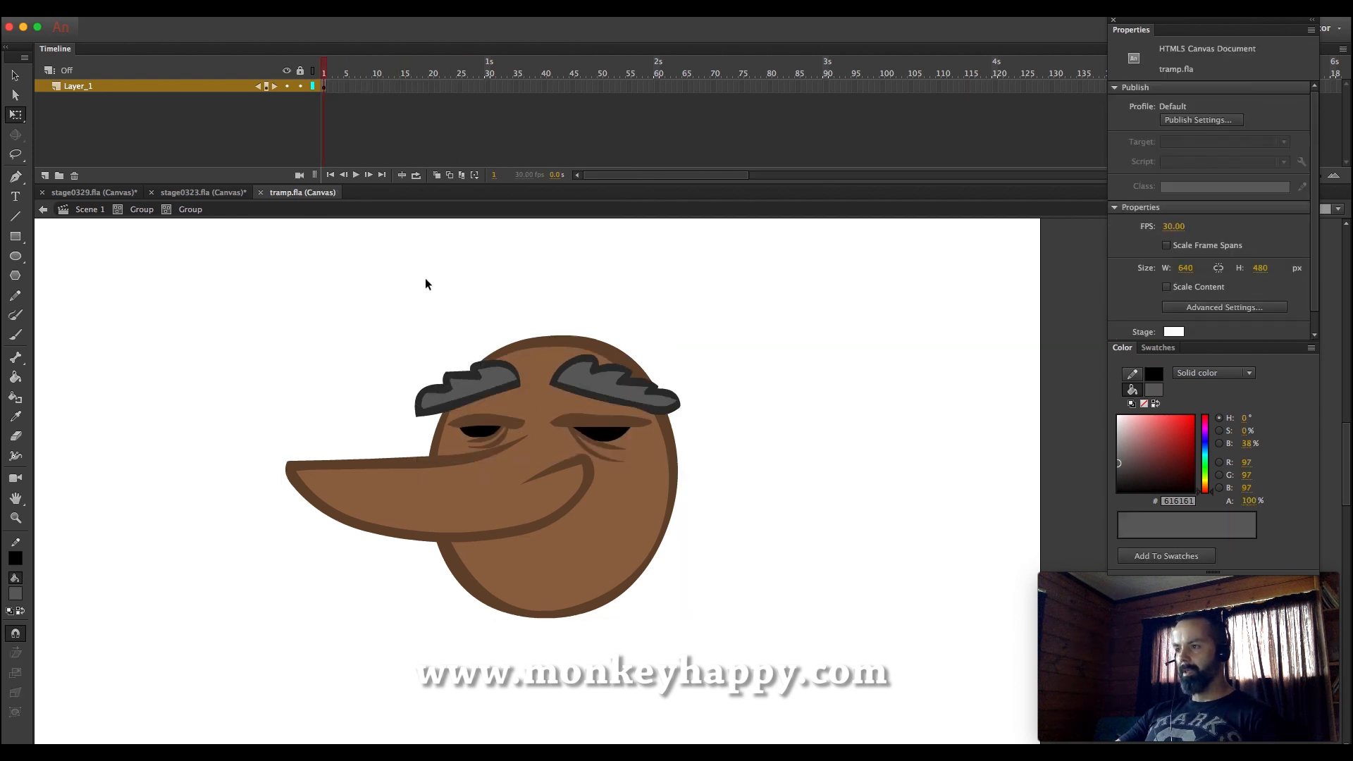
Sample the eyebrows' dark grey 2D2D2D and brush a jagged beard outline around the chin in a nested group
click(16, 417)
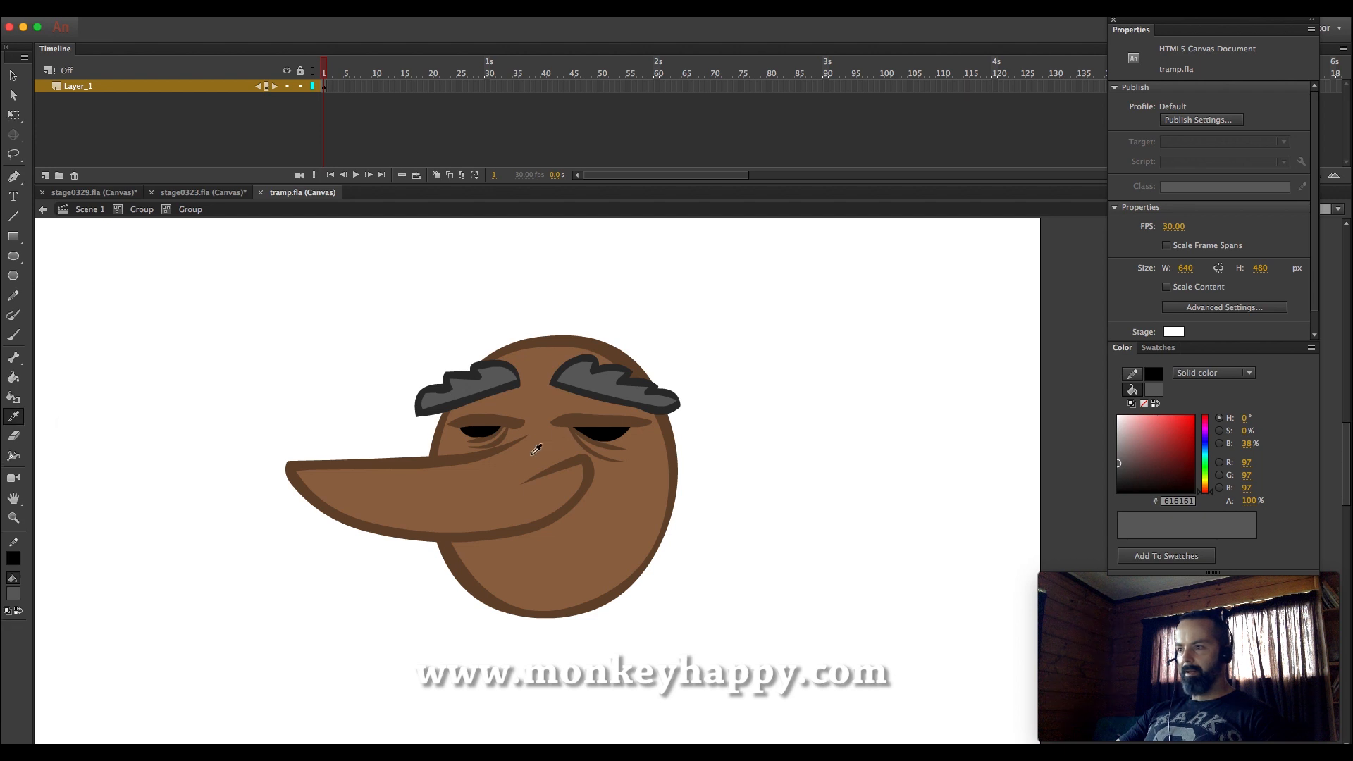
click(483, 467)
click(16, 417)
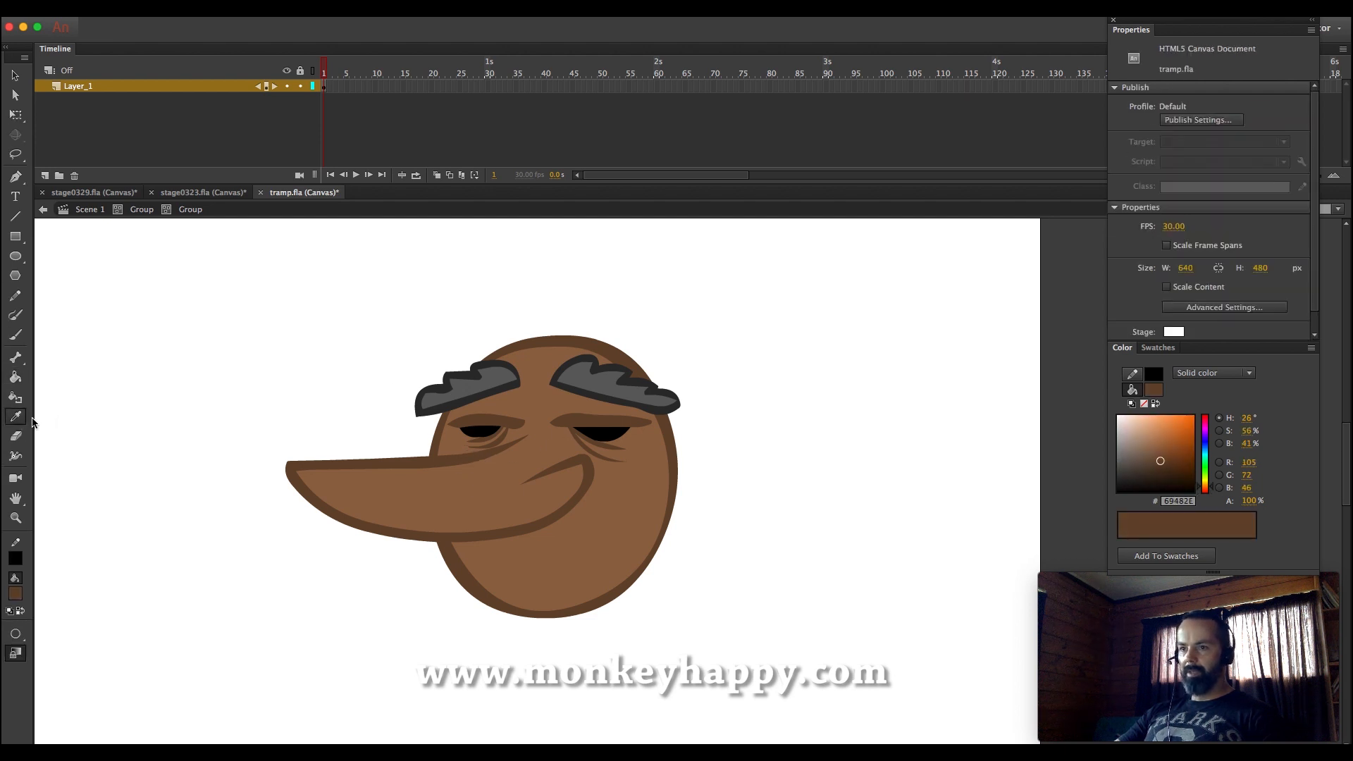
click(520, 393)
double_click(491, 539)
key(b)
mouse_move(456, 525)
mouse_down()
mouse_move(442, 593)
mouse_move(483, 687)
mouse_move(418, 573)
mouse_move(411, 638)
mouse_move(488, 710)
mouse_move(565, 728)
mouse_move(568, 684)
mouse_move(647, 613)
mouse_move(635, 548)
mouse_move(588, 515)
mouse_move(517, 499)
mouse_move(458, 518)
mouse_up()
key(super+z)
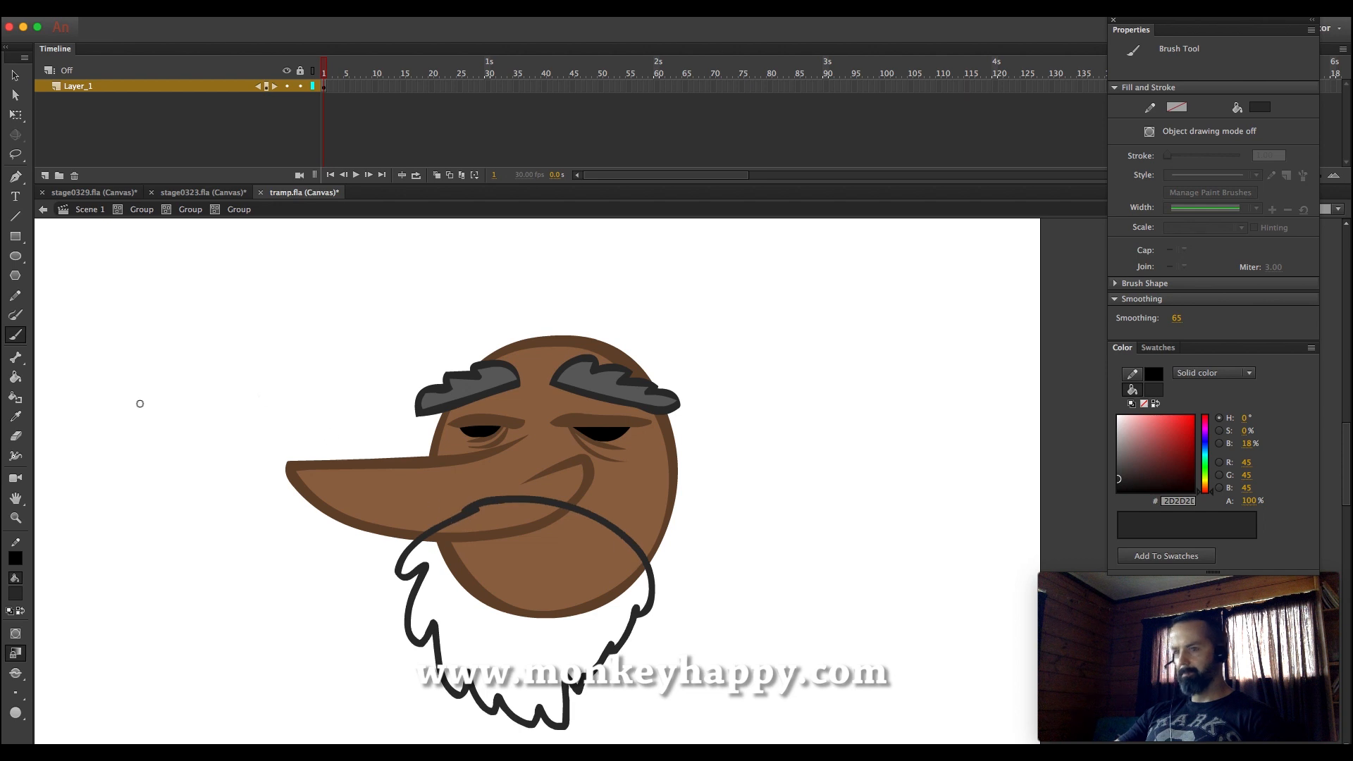
Fill the beard with the eyebrows' grey 616161 and reshape its outline, pulling the lower tip into a point
click(16, 416)
click(600, 368)
click(543, 573)
click(17, 76)
drag(310, 472, 750, 736)
click(305, 648)
drag(556, 733, 568, 729)
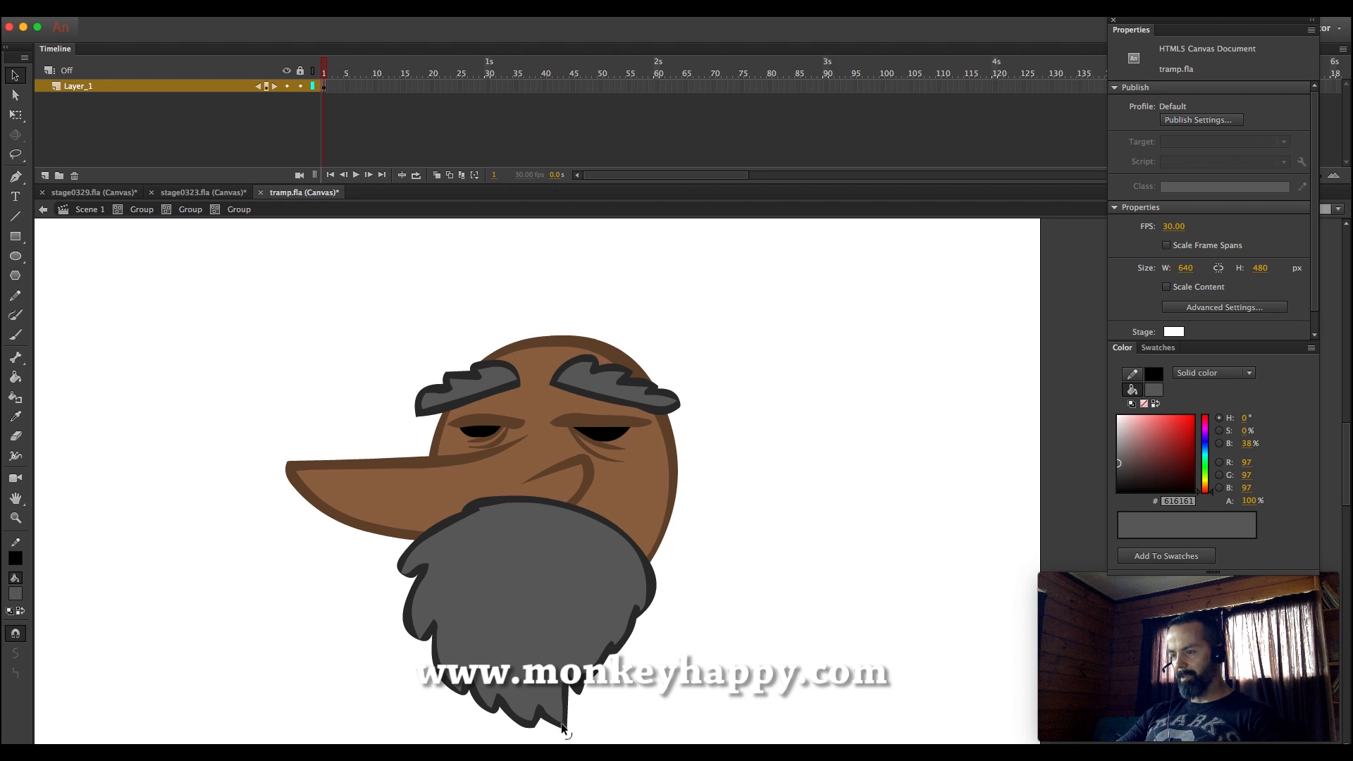
Paint a jagged moustache line across the beard in dark grey 2D2D2D as its own group inside the beard group
click(16, 417)
click(519, 504)
mouse_move(433, 587)
mouse_down()
mouse_move(471, 578)
mouse_move(519, 547)
mouse_move(546, 575)
mouse_move(599, 590)
mouse_move(628, 589)
mouse_up()
click(16, 75)
click(534, 554)
click(637, 503)
click(236, 210)
drag(573, 584, 448, 565)
key(super+z)
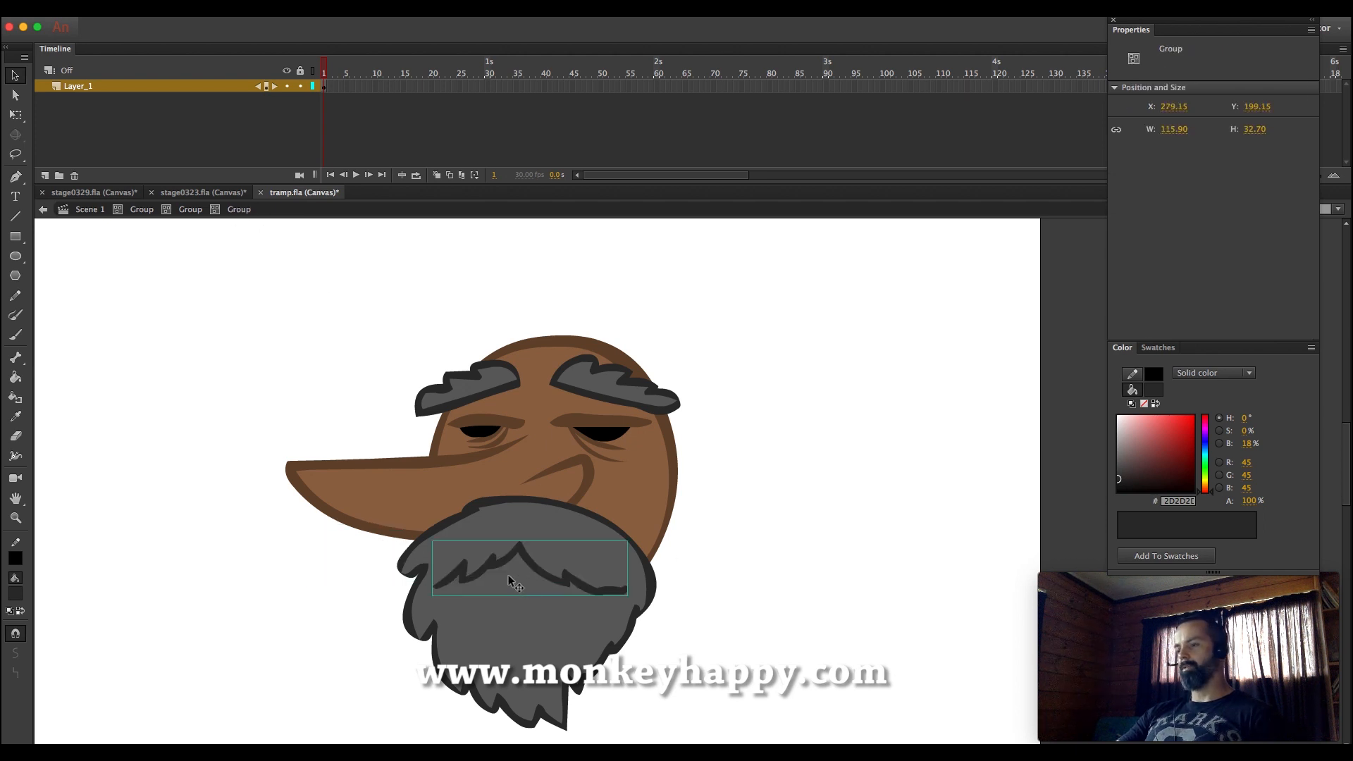
drag(540, 571, 537, 550)
key(super+z)
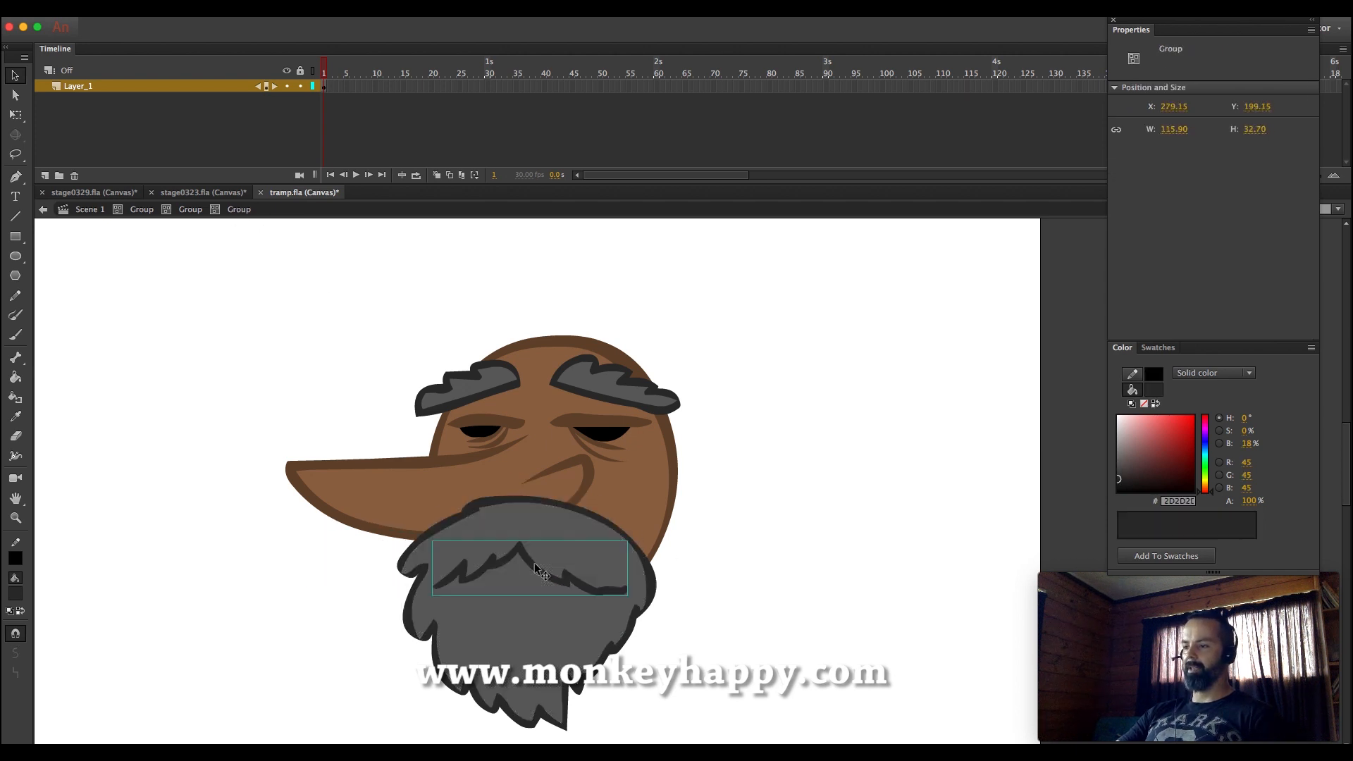
Cut the complete beard out of the nested facial group and go up to the outer head group
click(191, 210)
click(610, 543)
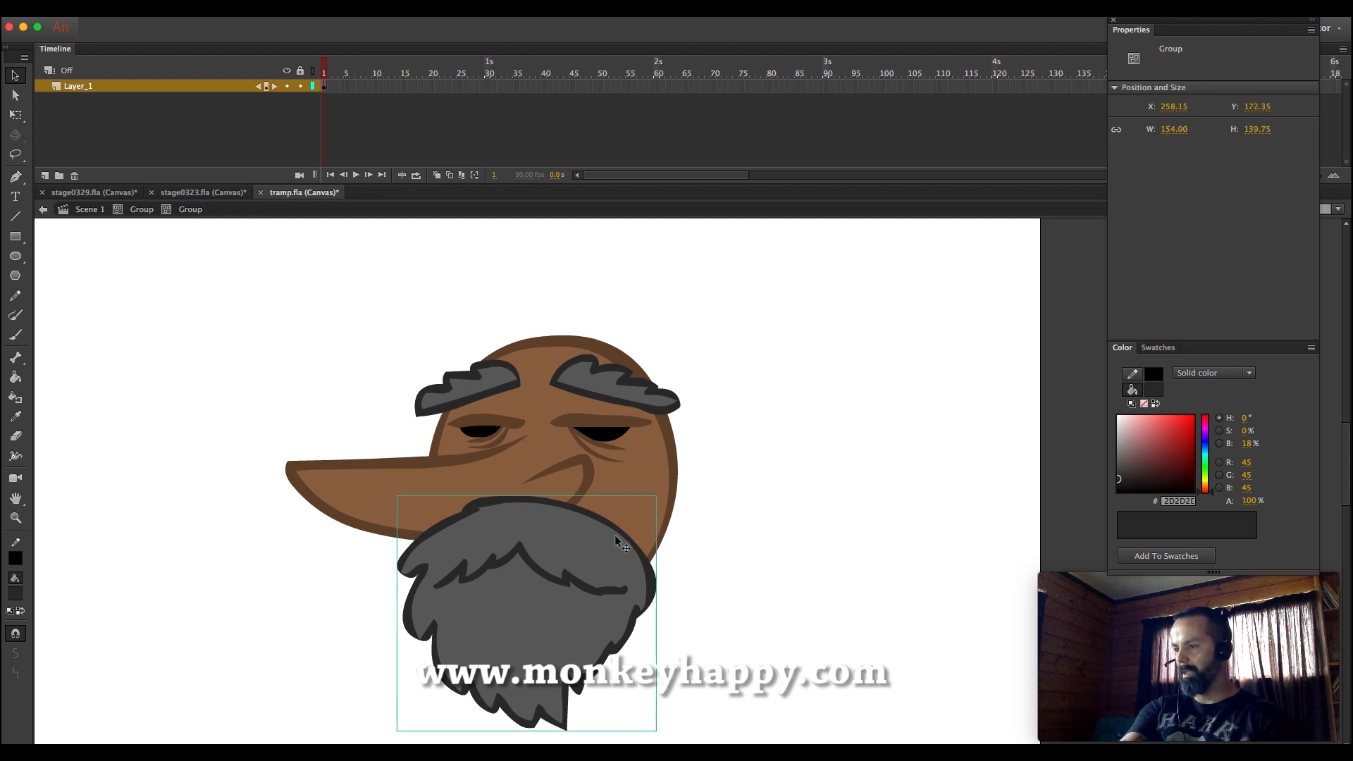
click(141, 212)
click(553, 610)
key(Delete)
key(super+z)
double_click(539, 554)
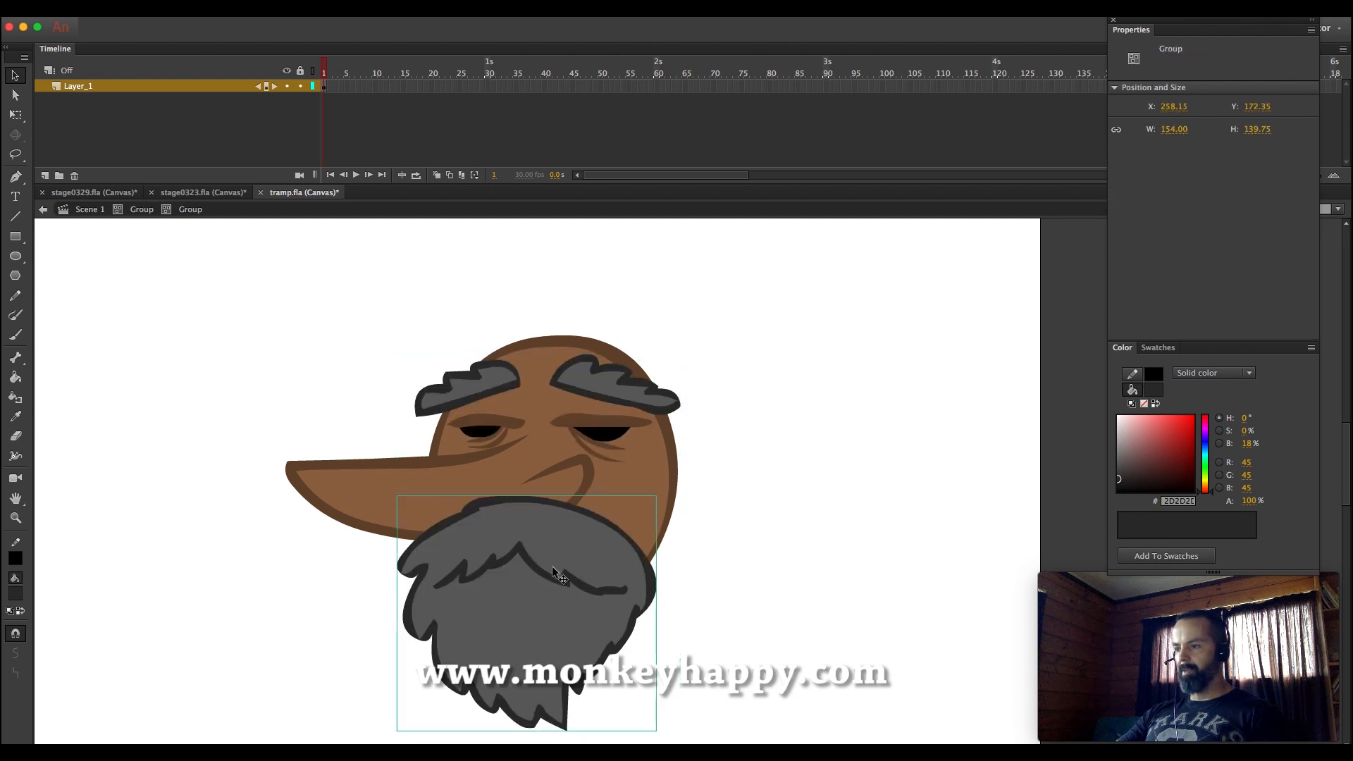
key(Delete)
click(140, 210)
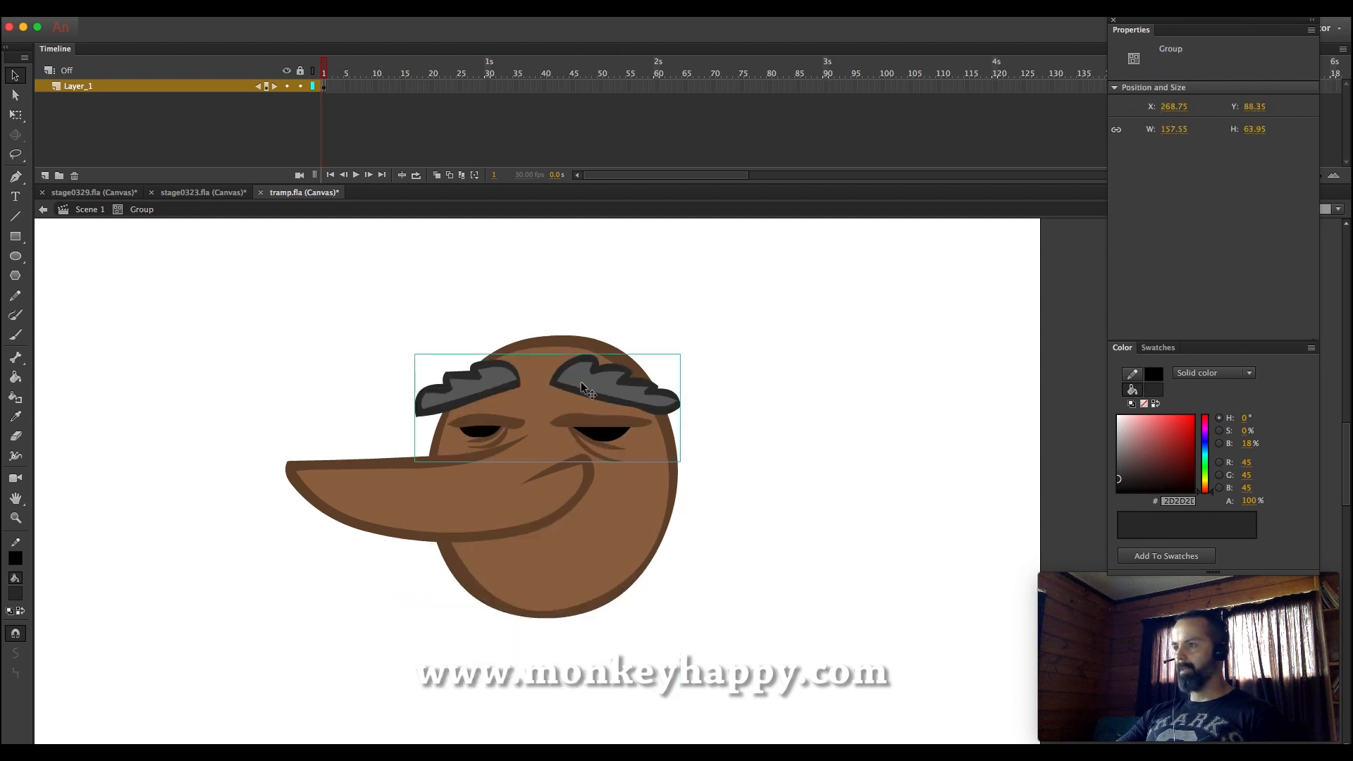
Break apart the nested group that holds the eyes and eyebrows
key(super+b)
click(705, 354)
drag(612, 384, 666, 366)
key(super+z)
click(737, 355)
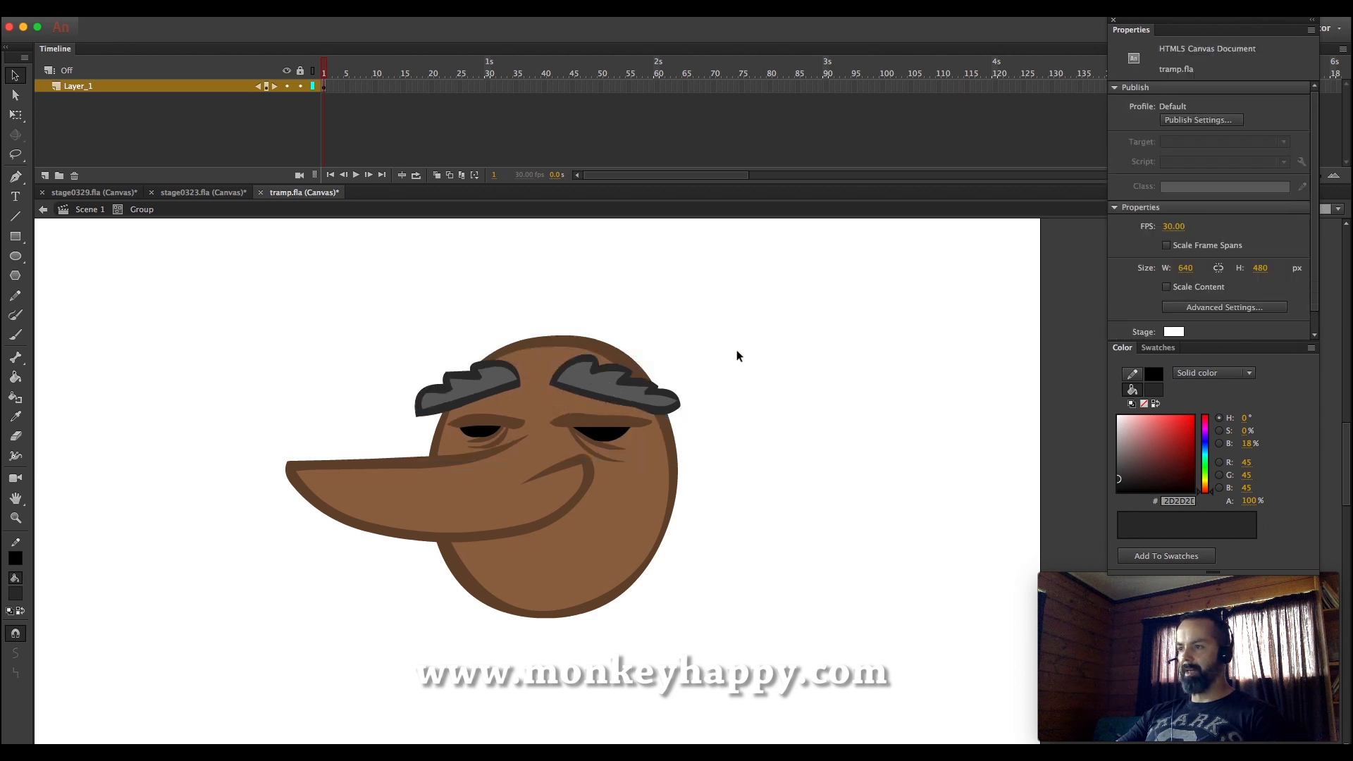
Paste the beard into the head group, place it under the nose and send it backward behind the nose
key(super+v)
drag(728, 418, 579, 525)
key(super+Down)
click(768, 414)
Sample the dark brown outline colour 69482E and brush an ear outline with inner fold beside the head in a nested group
click(13, 417)
click(669, 437)
super+double_click(649, 496)
key(b)
mouse_move(651, 487)
mouse_down()
mouse_move(664, 449)
mouse_move(676, 486)
mouse_move(707, 444)
mouse_move(665, 482)
mouse_up()
key(v)
Fill the ear with skin brown 936845, closing its open edge with a temporary black pencil line and deleting that line
click(16, 295)
click(16, 377)
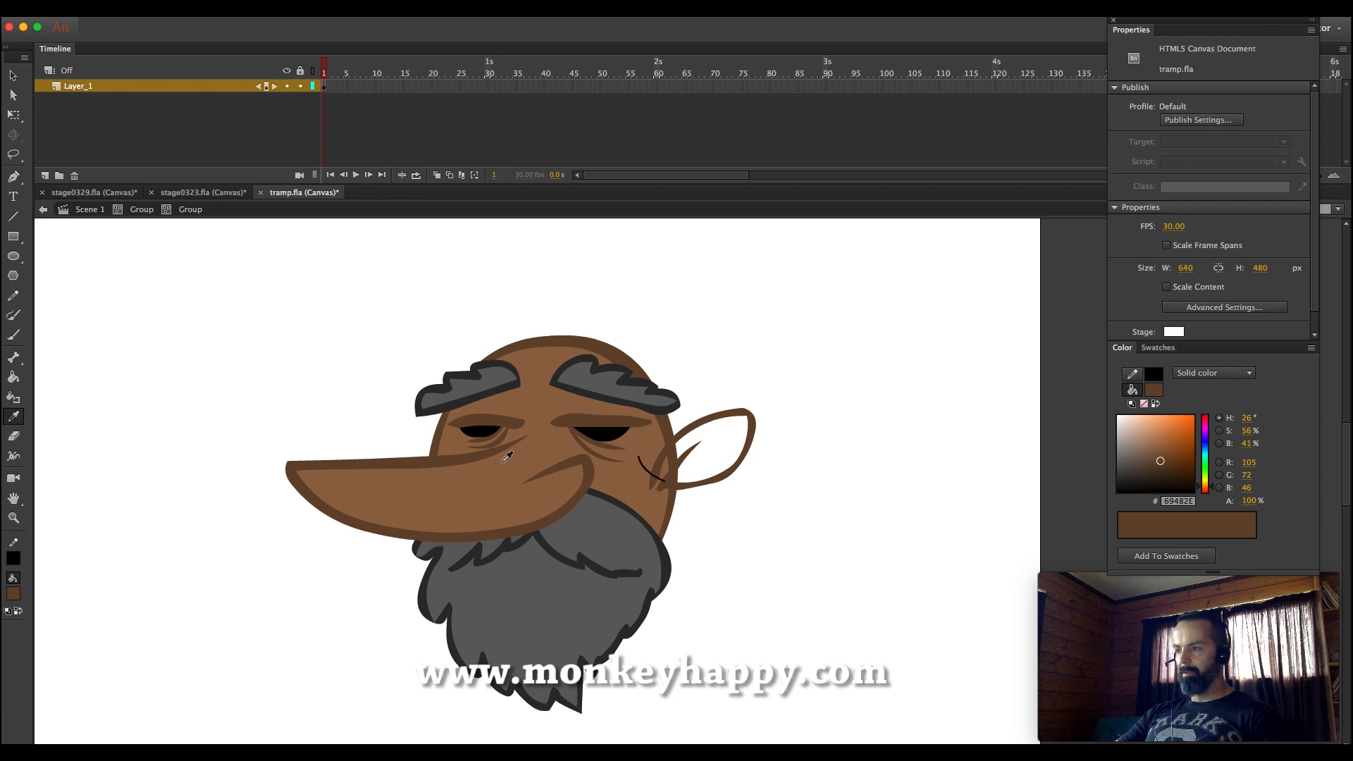
click(725, 455)
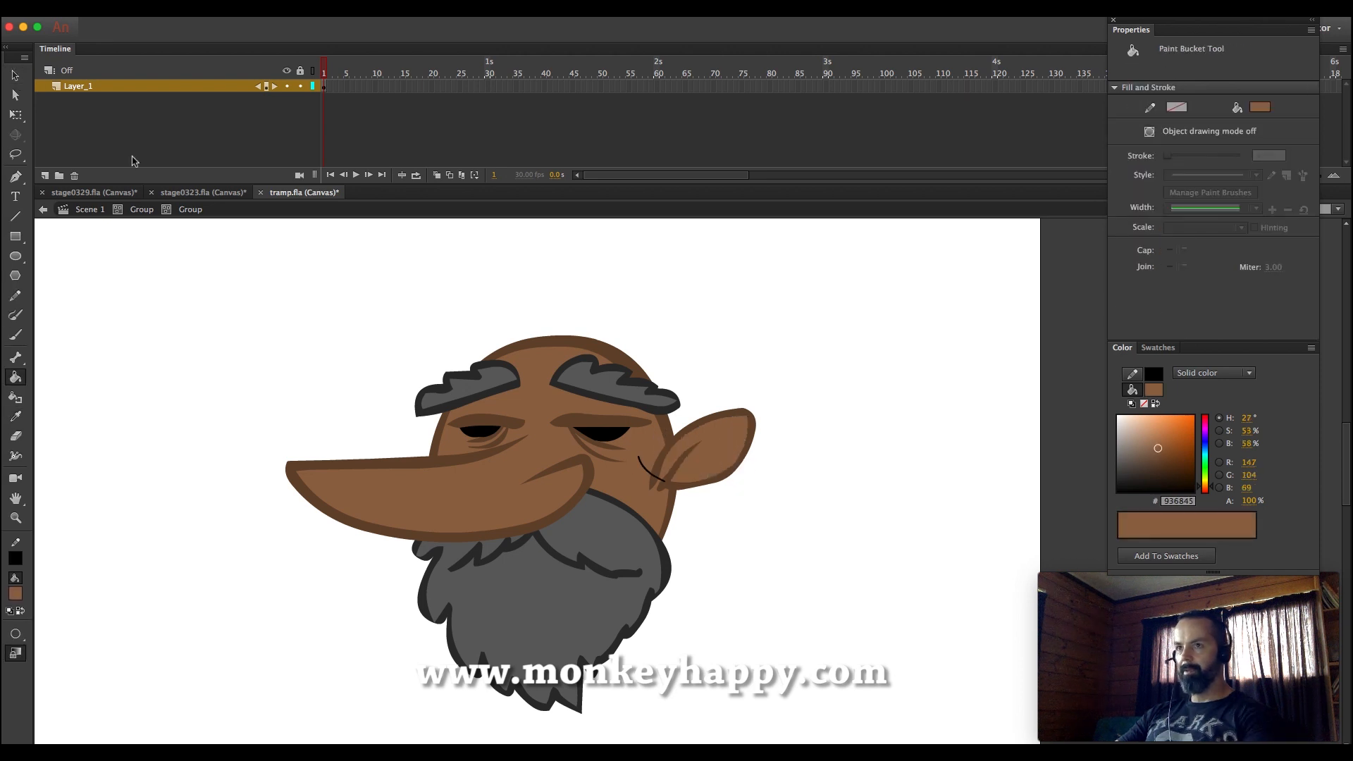
click(16, 75)
click(644, 464)
key(Delete)
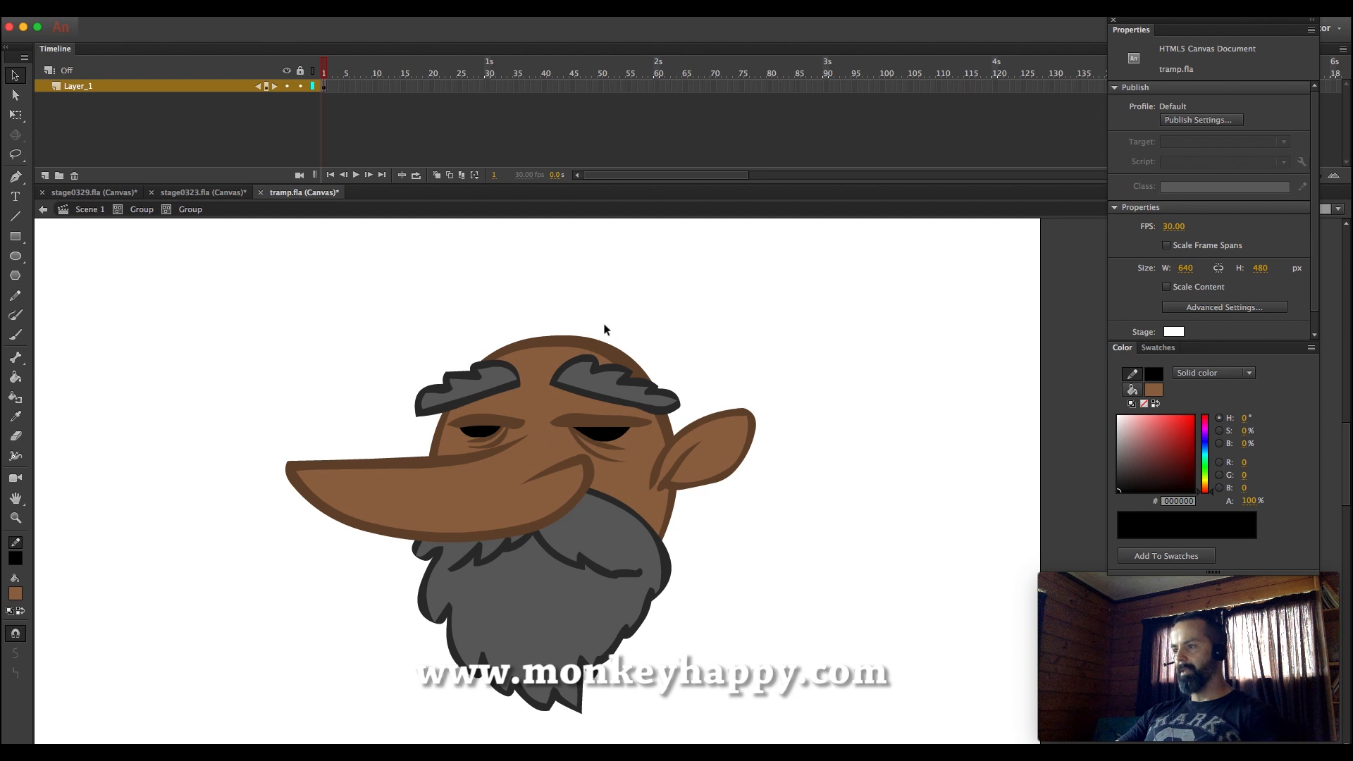
Return from the ear to the head group, set the stroke colour to dark red 3F1B1B and start an empty nested group for the hat
click(141, 209)
click(738, 355)
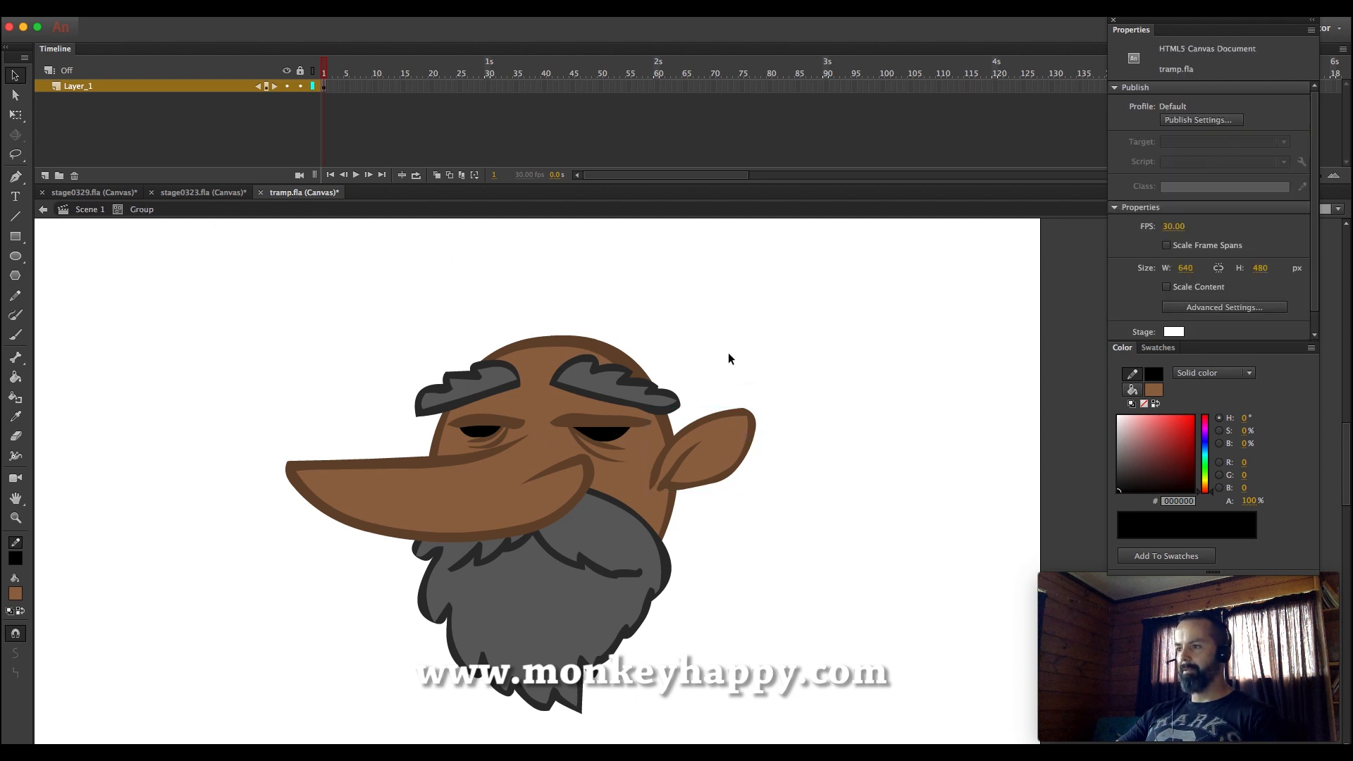
key(b)
click(15, 416)
mouse_move(1134, 485)
mouse_down()
mouse_move(1178, 470)
mouse_move(1144, 473)
mouse_up()
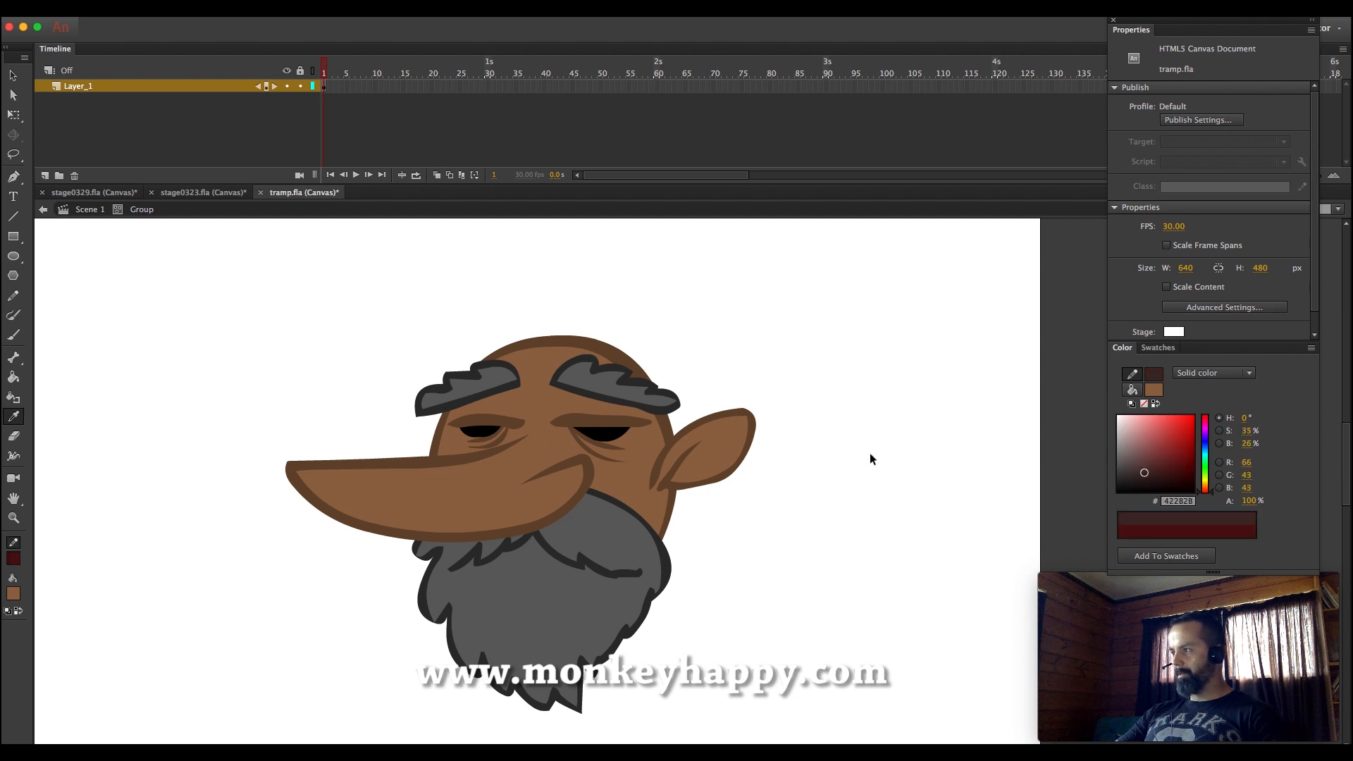
click(1160, 473)
double_click(715, 435)
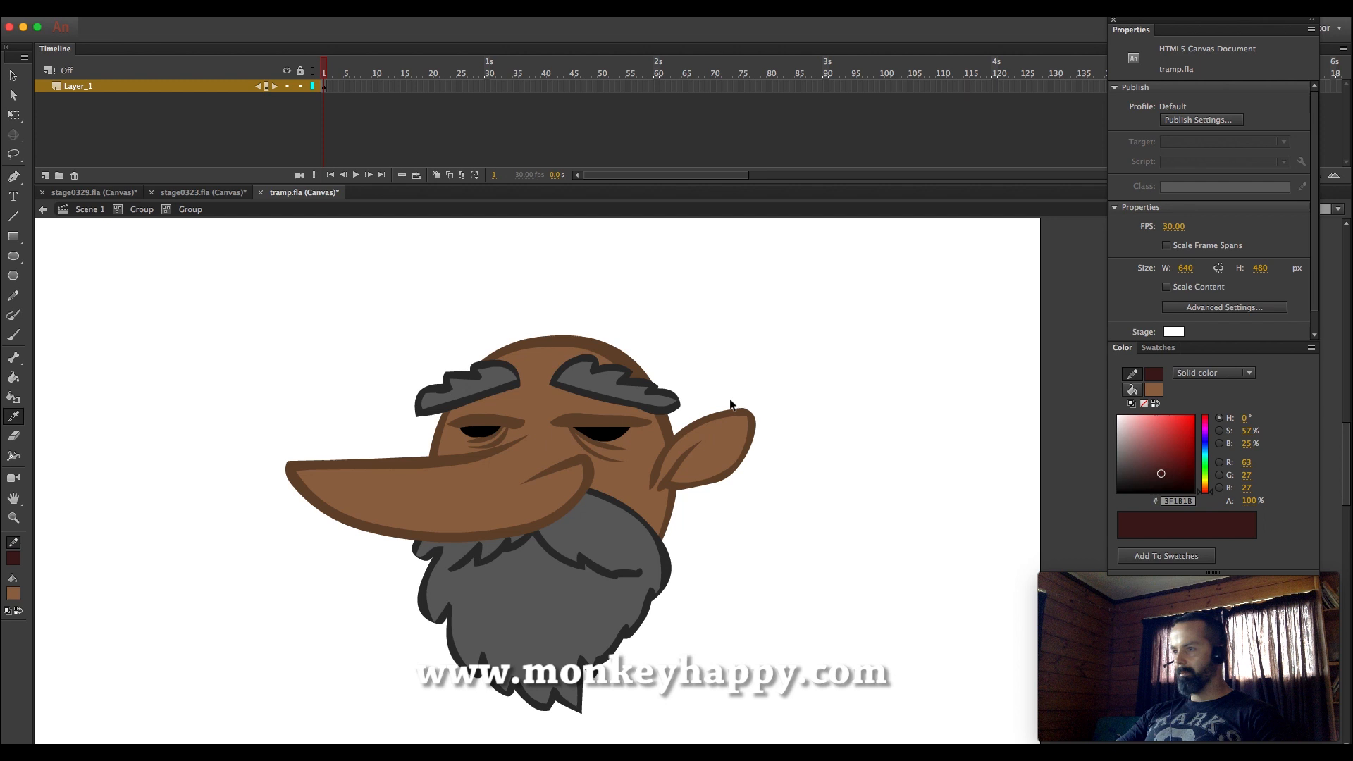
Set the brush fill to dark brown 5F4022 and brush a hat outline over the top of the head, above the eyebrows
key(b)
click(17, 593)
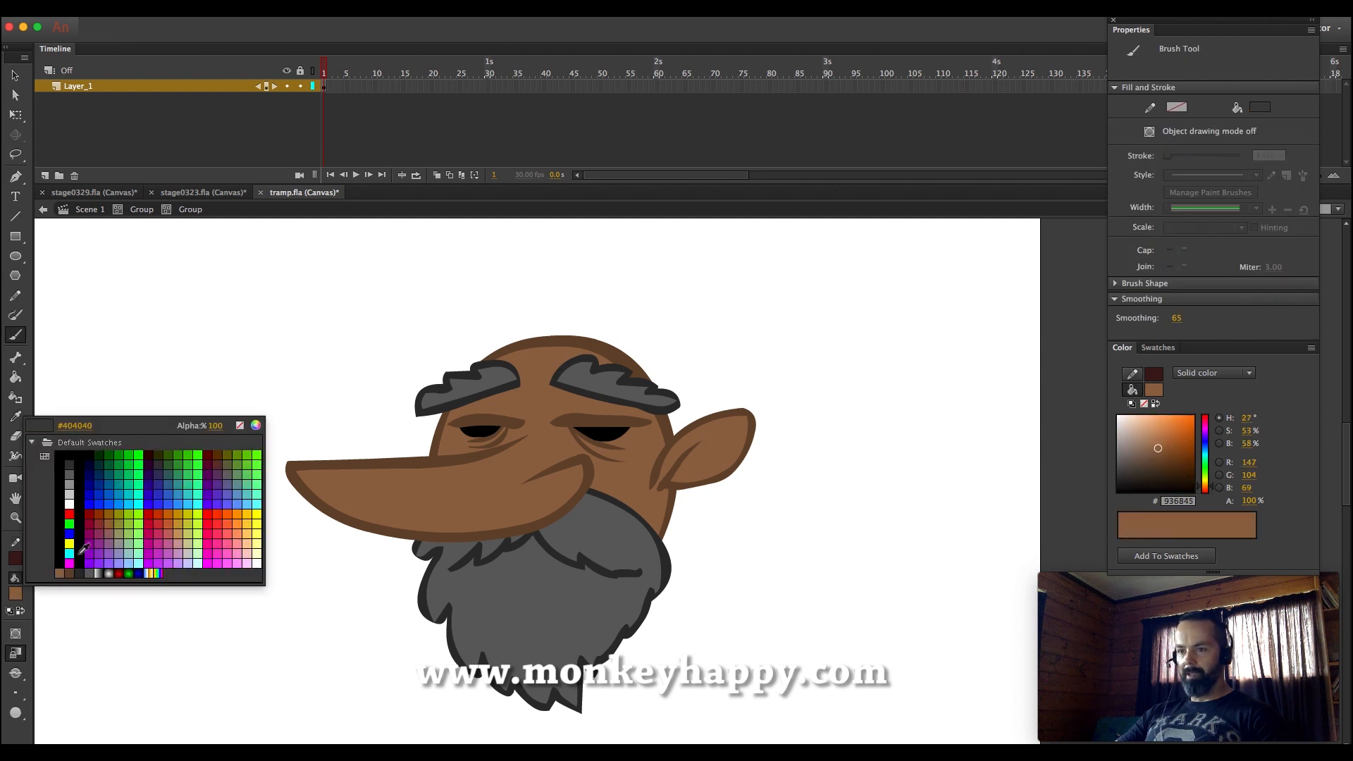
click(226, 466)
drag(1183, 459, 1166, 463)
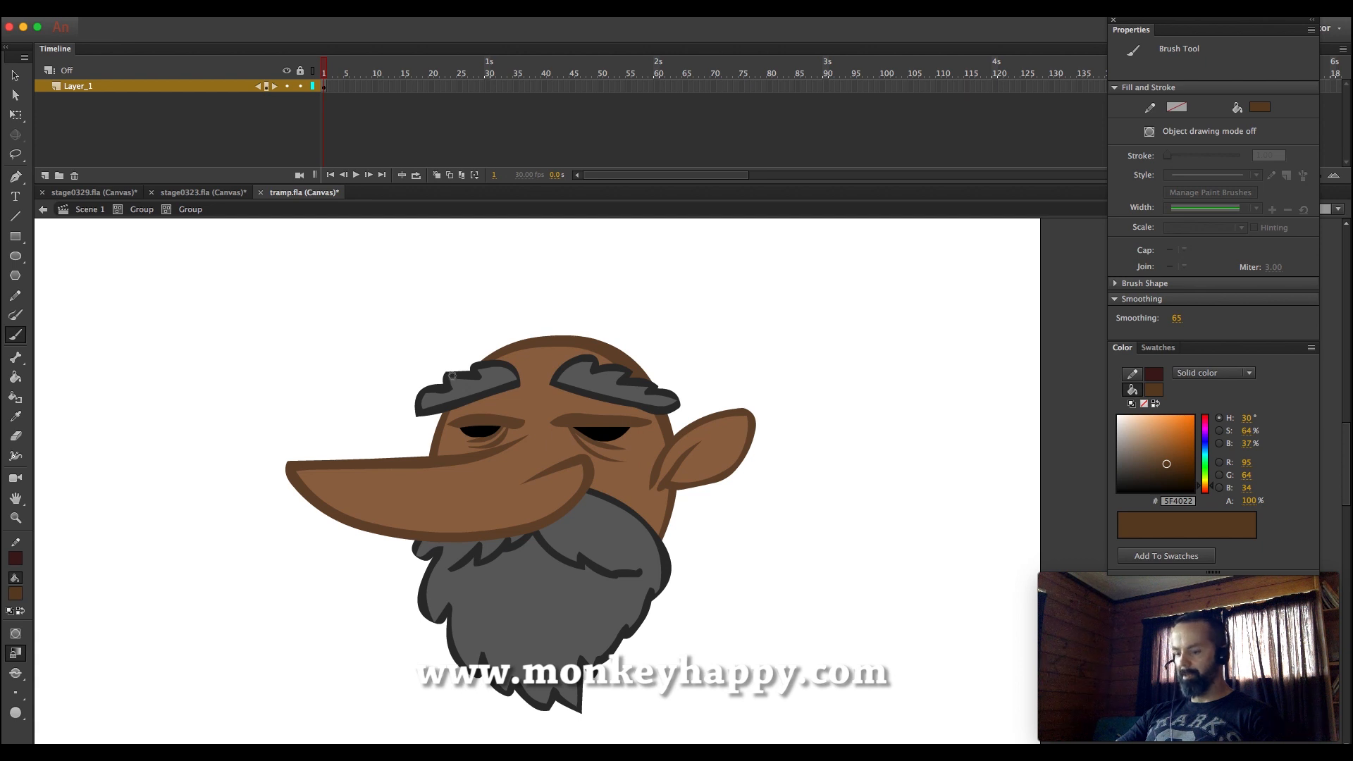
mouse_move(452, 372)
mouse_down()
mouse_move(646, 396)
mouse_move(681, 431)
mouse_up()
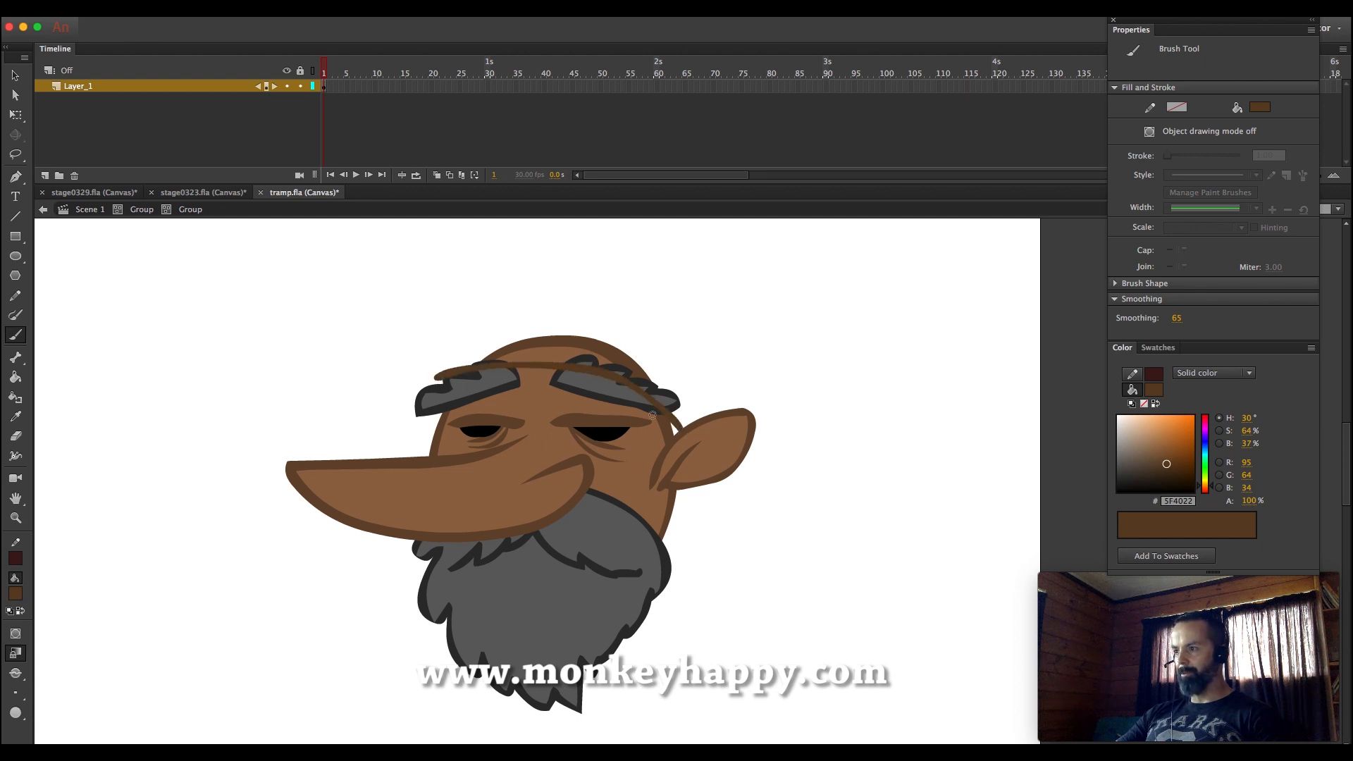
mouse_move(440, 381)
mouse_down()
mouse_move(481, 353)
mouse_move(426, 310)
mouse_move(445, 289)
mouse_move(625, 295)
mouse_move(694, 393)
mouse_move(698, 407)
mouse_move(660, 397)
mouse_move(684, 419)
mouse_up()
Fill the inside of the hat with medium brown 754E28
key(k)
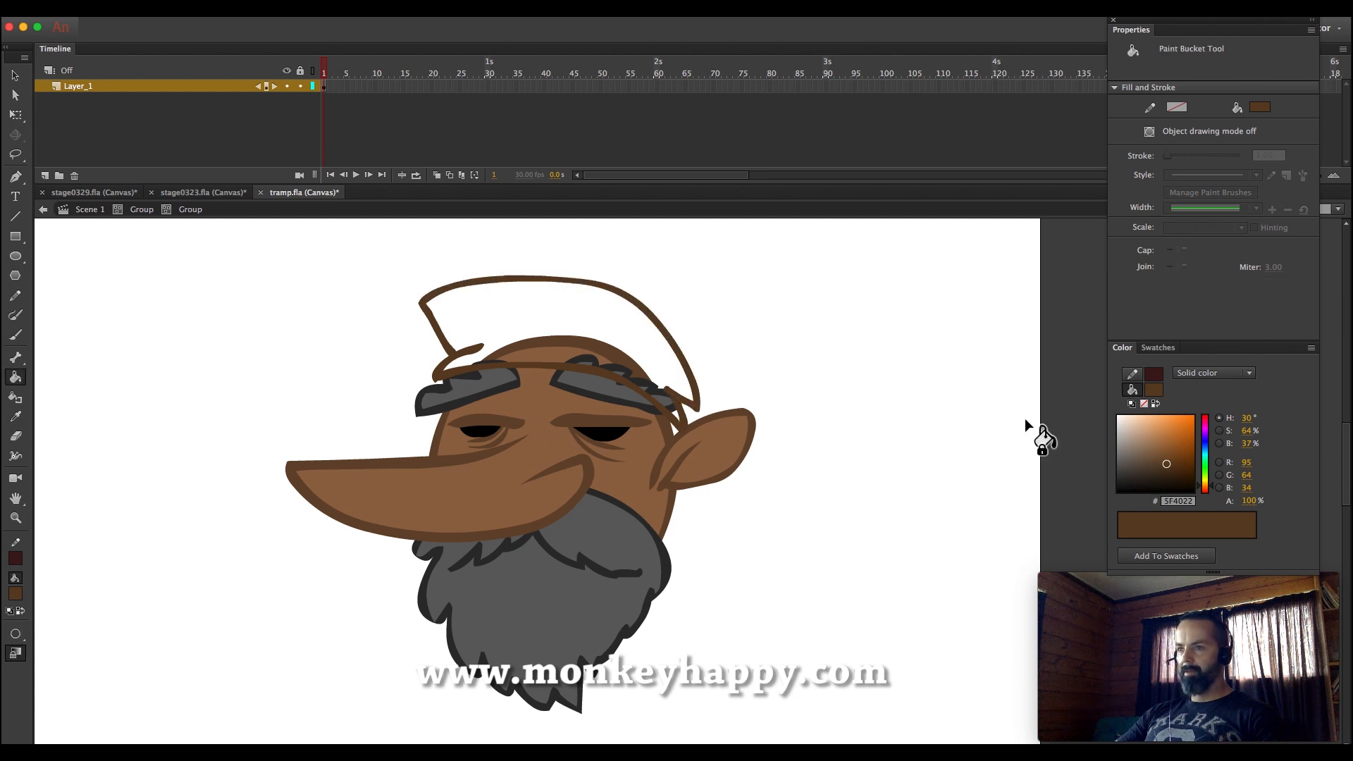
click(1158, 441)
click(581, 338)
click(1168, 457)
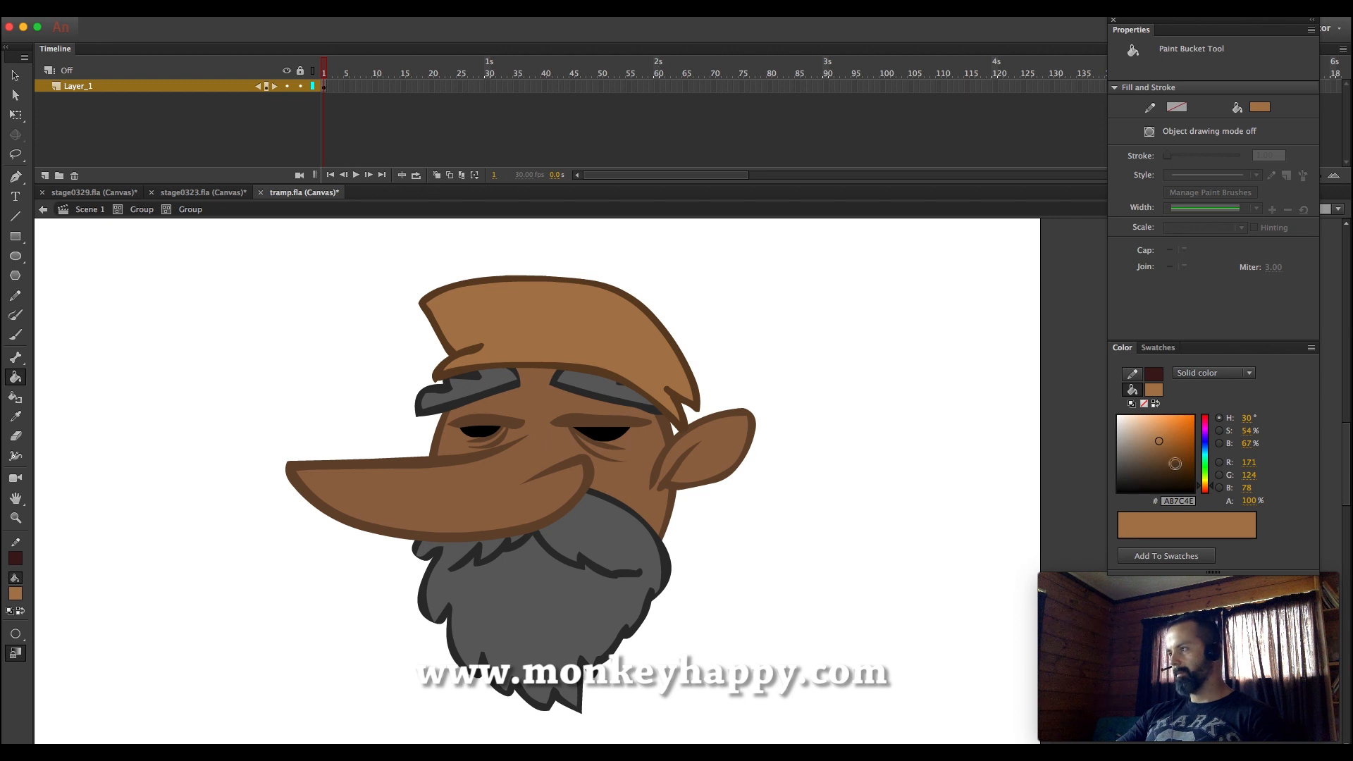
click(665, 348)
Recolour the hat's outline to very dark brown 362210
click(16, 74)
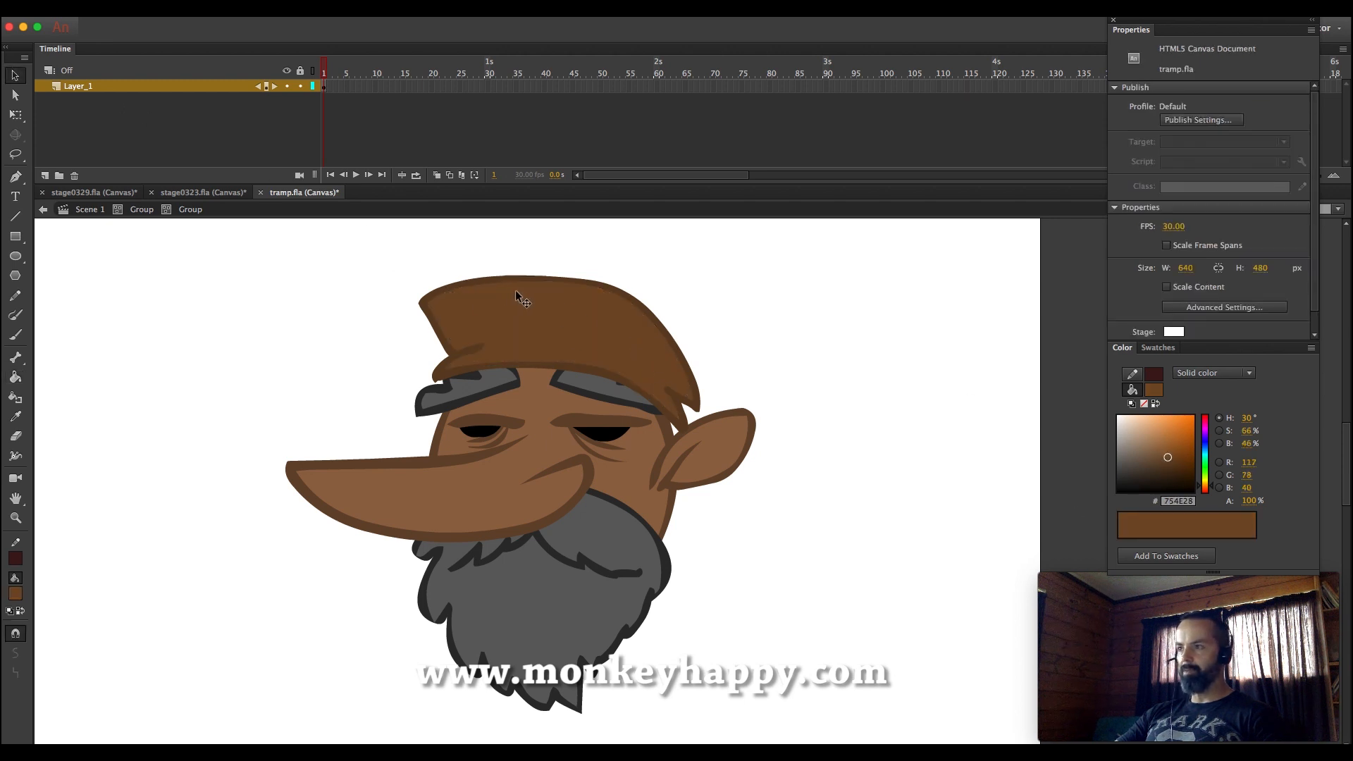
click(583, 287)
click(1170, 477)
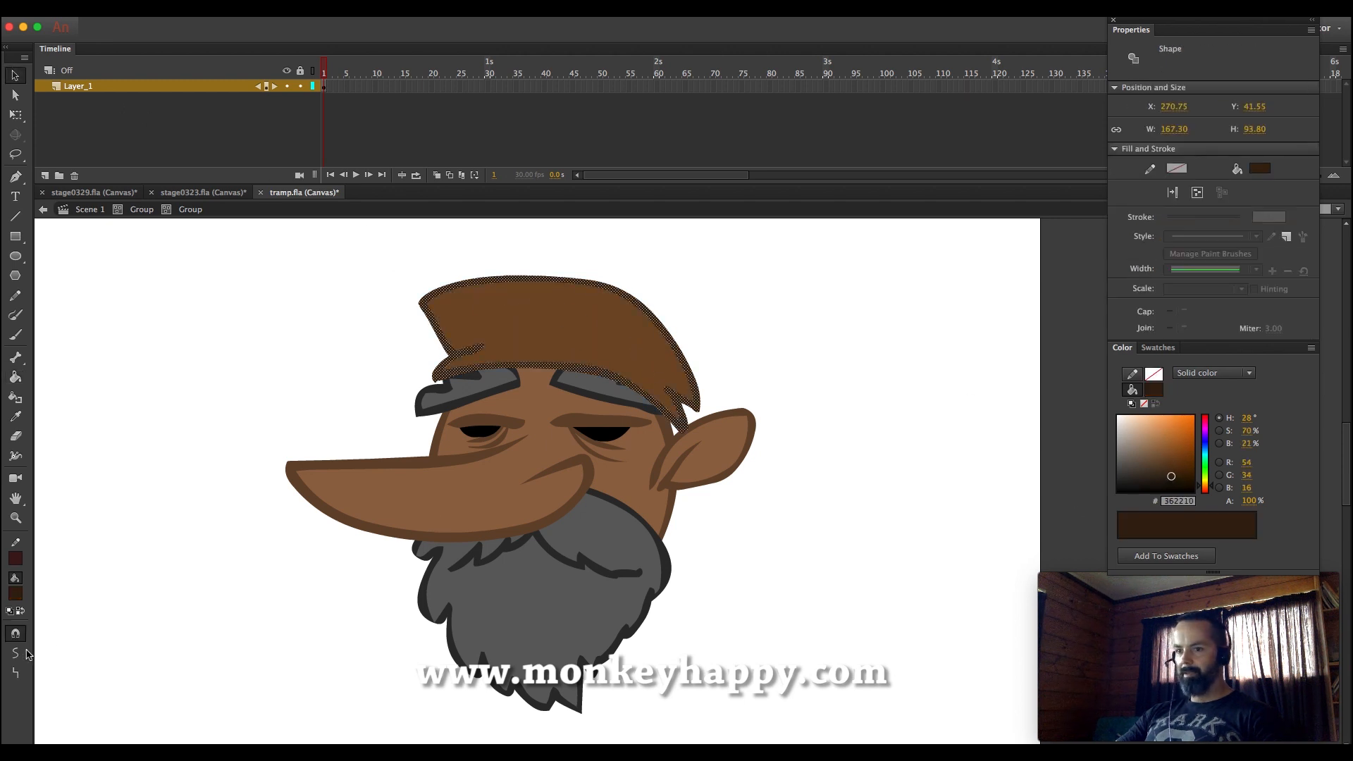
click(272, 386)
Shade the back and underside of the hat with darker brown 5A3A1B, using a jagged temporary pencil line as the boundary and deleting it
click(16, 295)
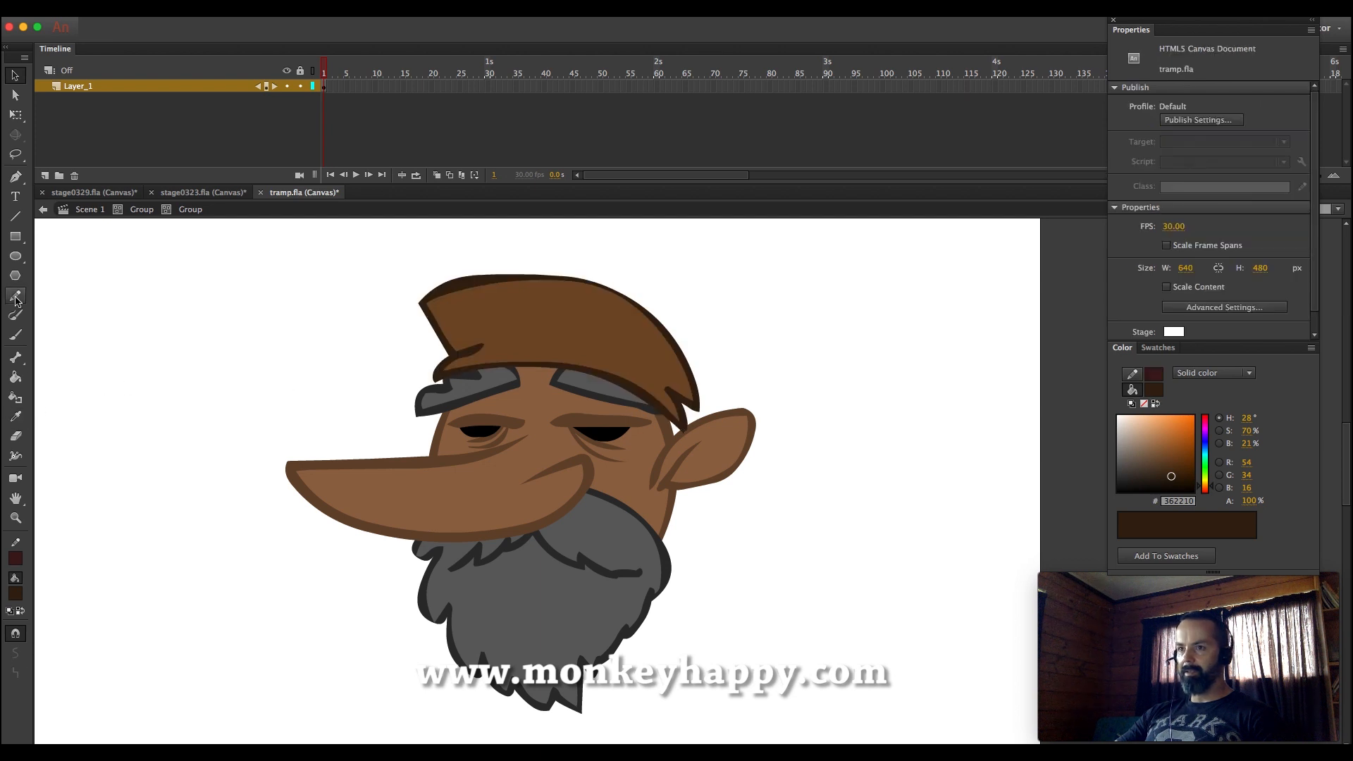
mouse_move(430, 374)
mouse_down()
mouse_move(558, 360)
mouse_move(619, 370)
mouse_move(463, 356)
mouse_move(528, 320)
mouse_move(554, 285)
mouse_move(470, 255)
mouse_up()
key(super+z)
click(15, 417)
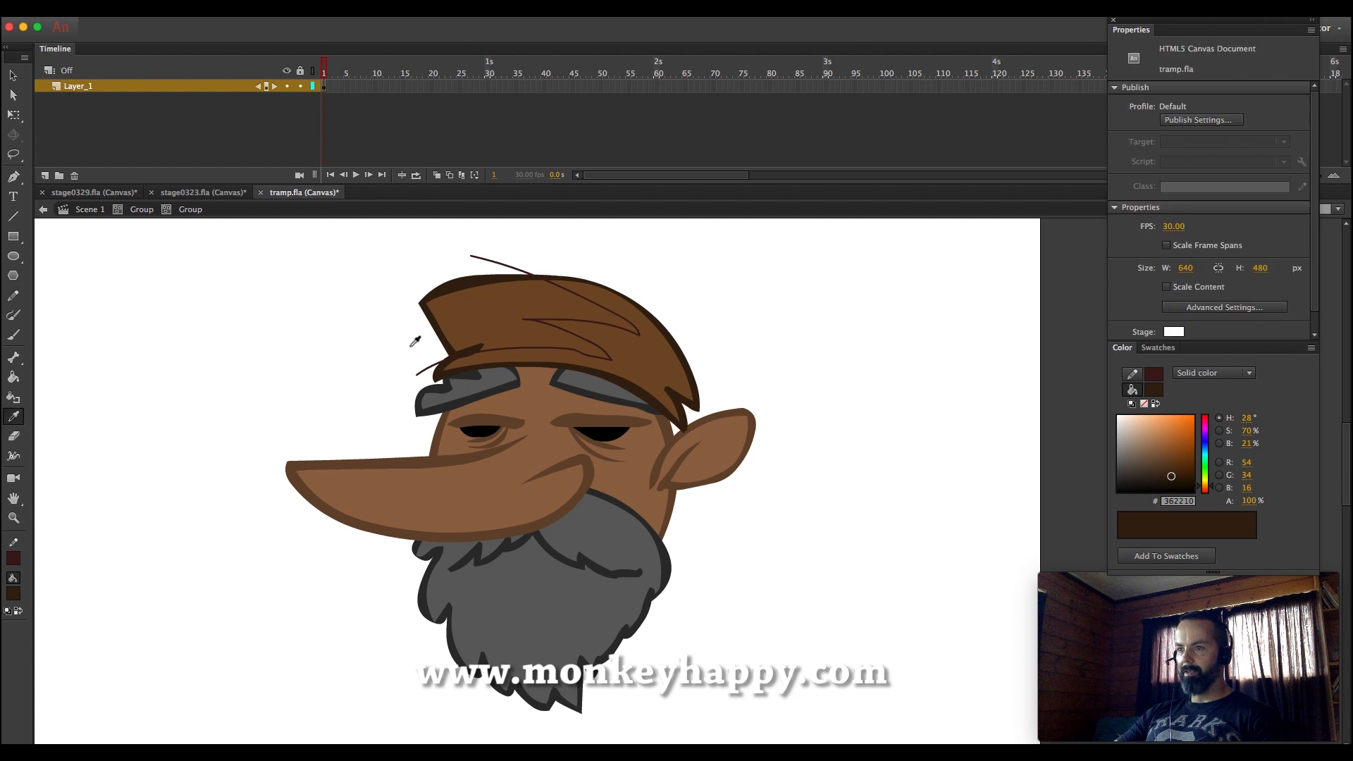
click(495, 312)
click(624, 363)
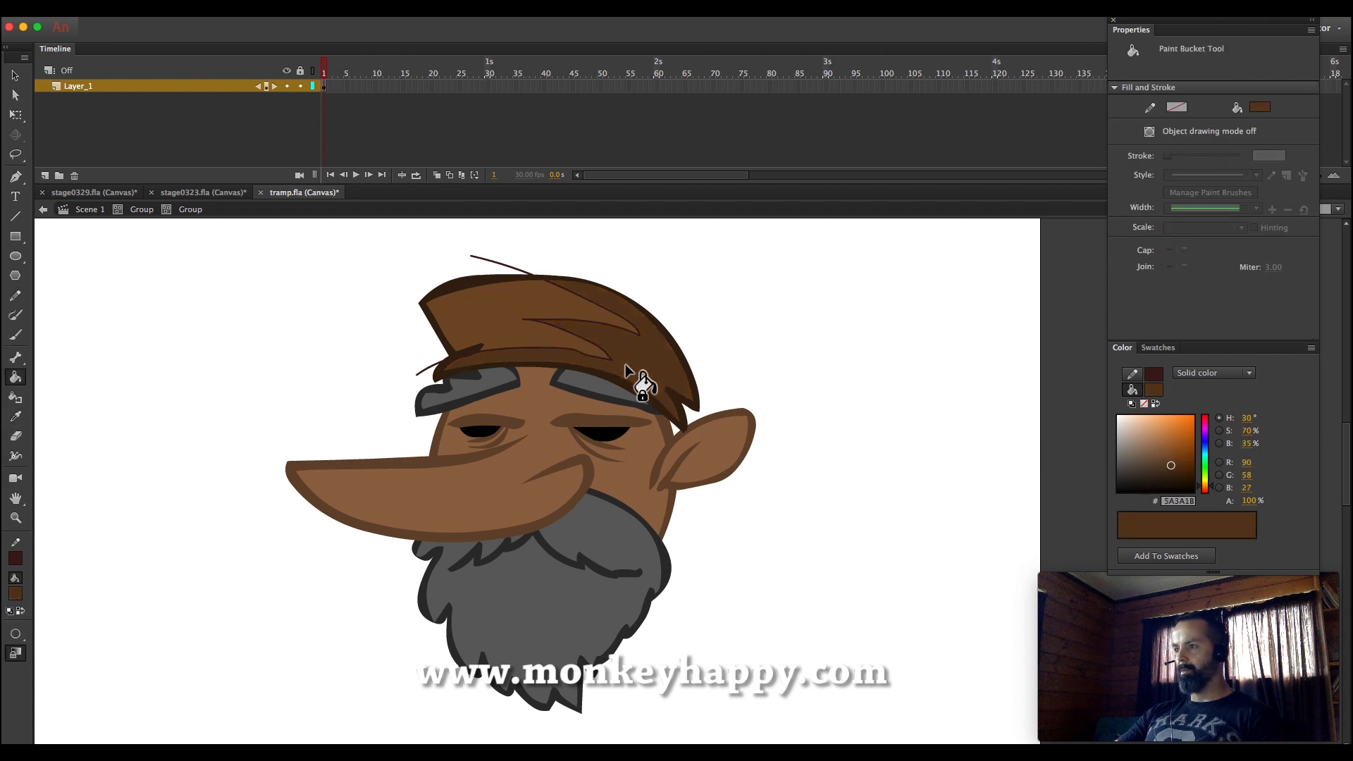
click(15, 74)
double_click(623, 330)
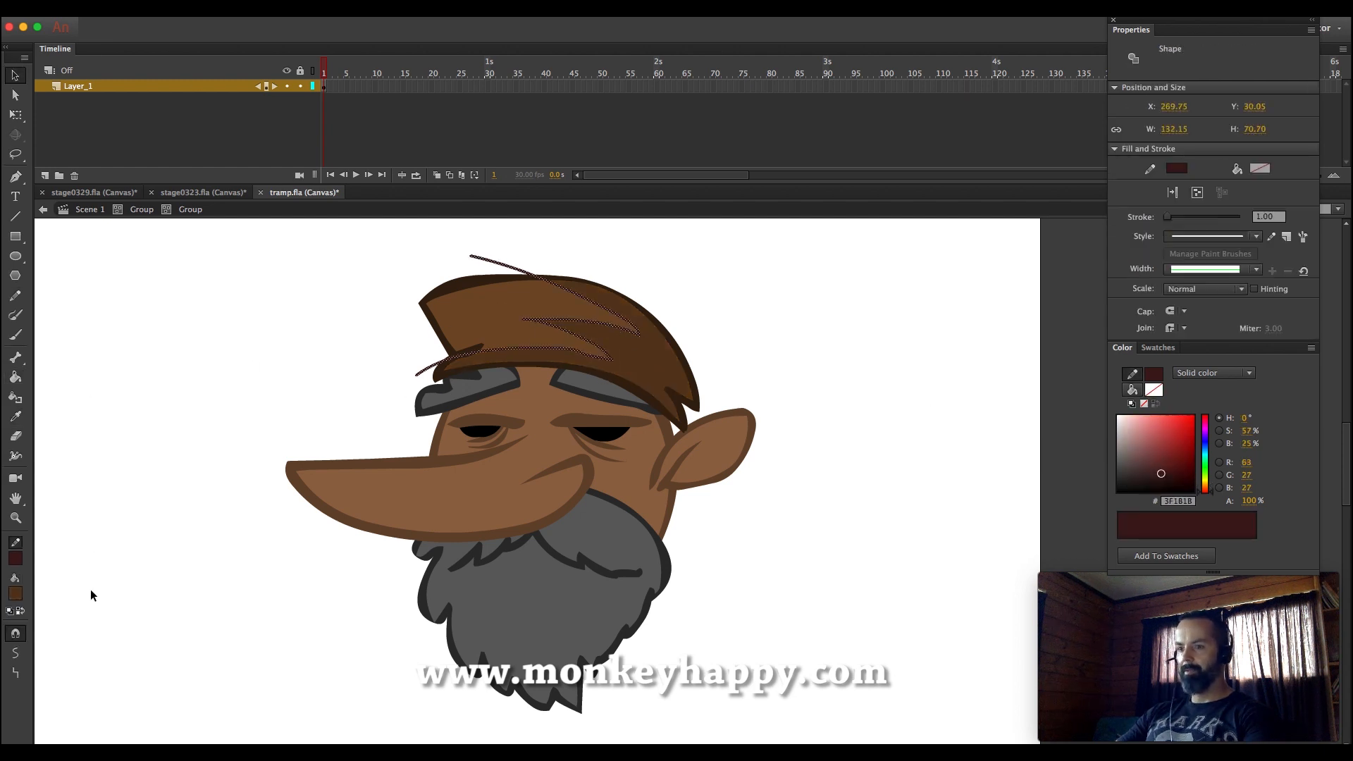
key(Delete)
Brush a light brown A67545 highlight stroke inside the hat's front corner in a nested group
click(16, 416)
click(484, 311)
key(b)
mouse_move(460, 338)
mouse_down()
mouse_move(444, 309)
mouse_move(546, 296)
mouse_up()
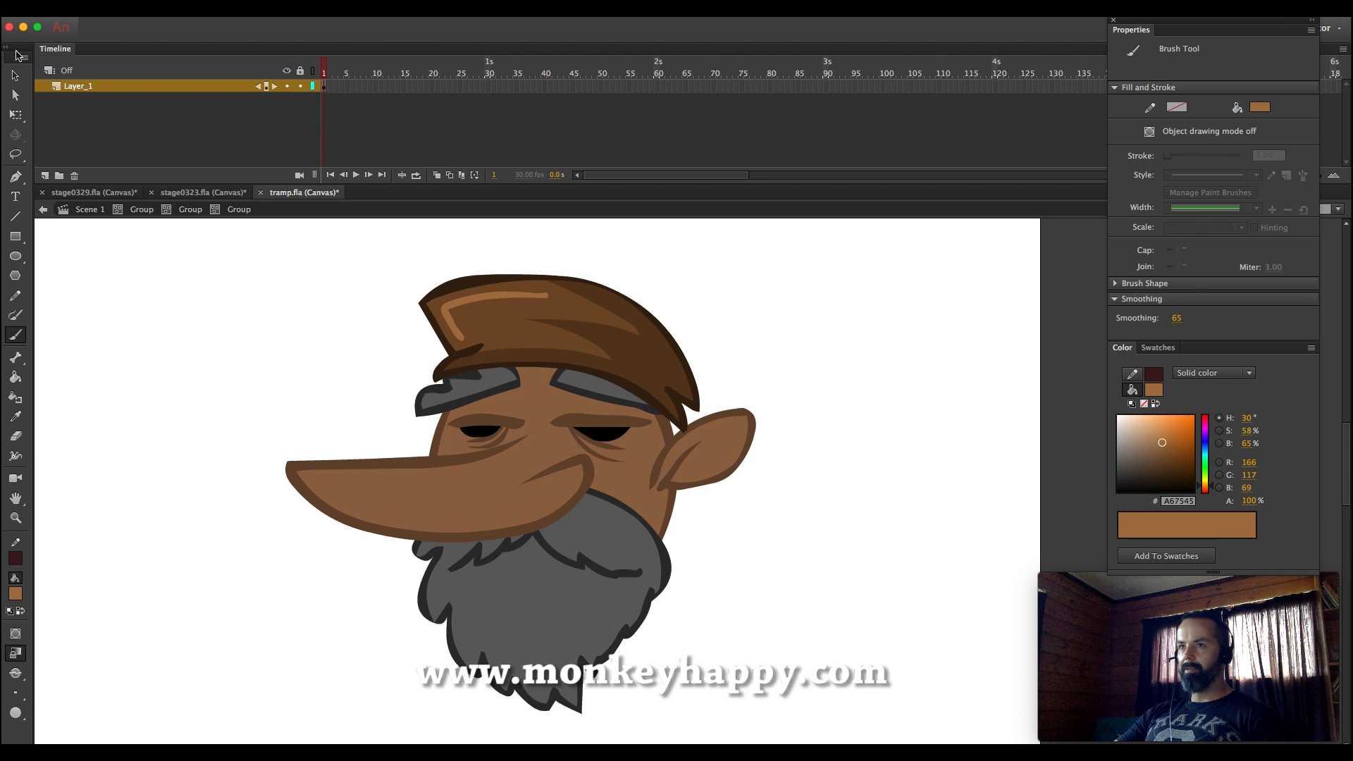
Smooth the hat highlight, reshape its edges into a broader tapered patch and leave its group
click(16, 74)
click(495, 305)
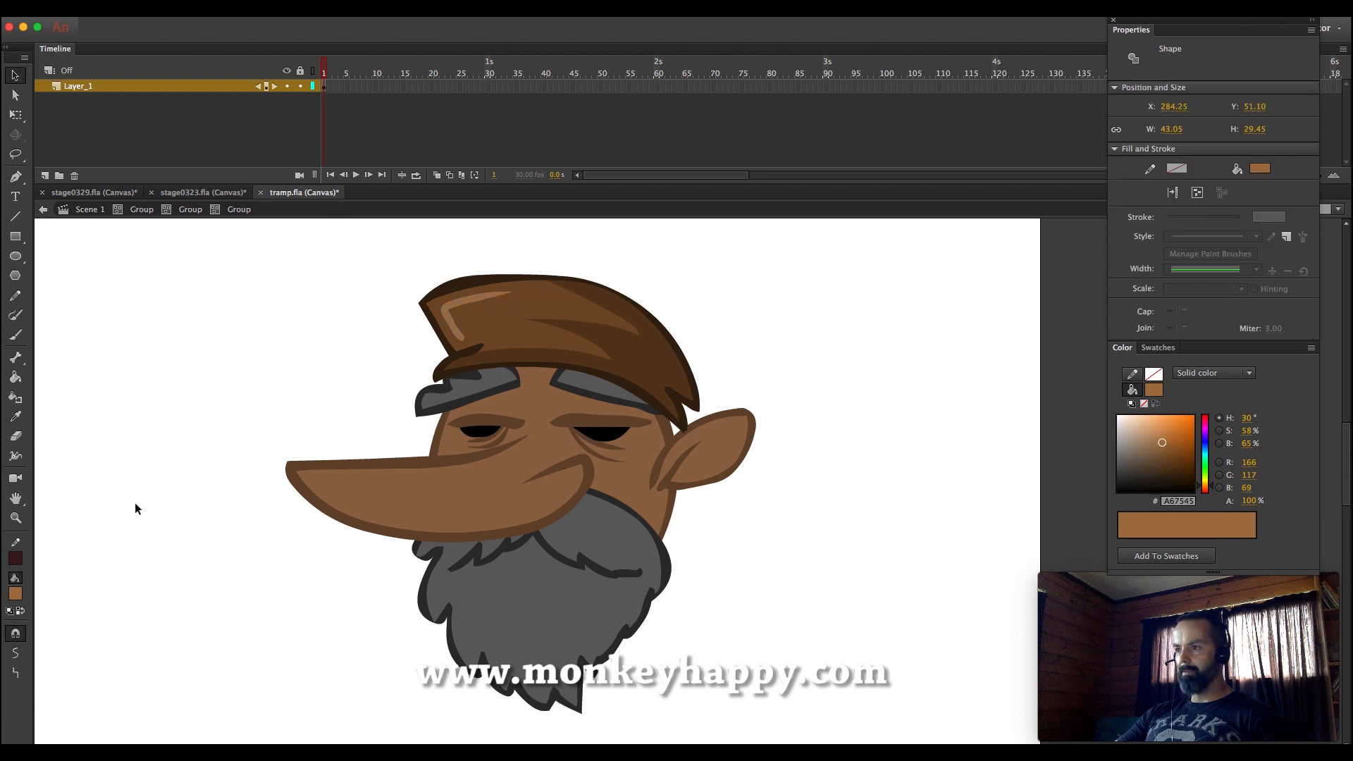
click(17, 653)
click(445, 299)
drag(450, 310, 458, 315)
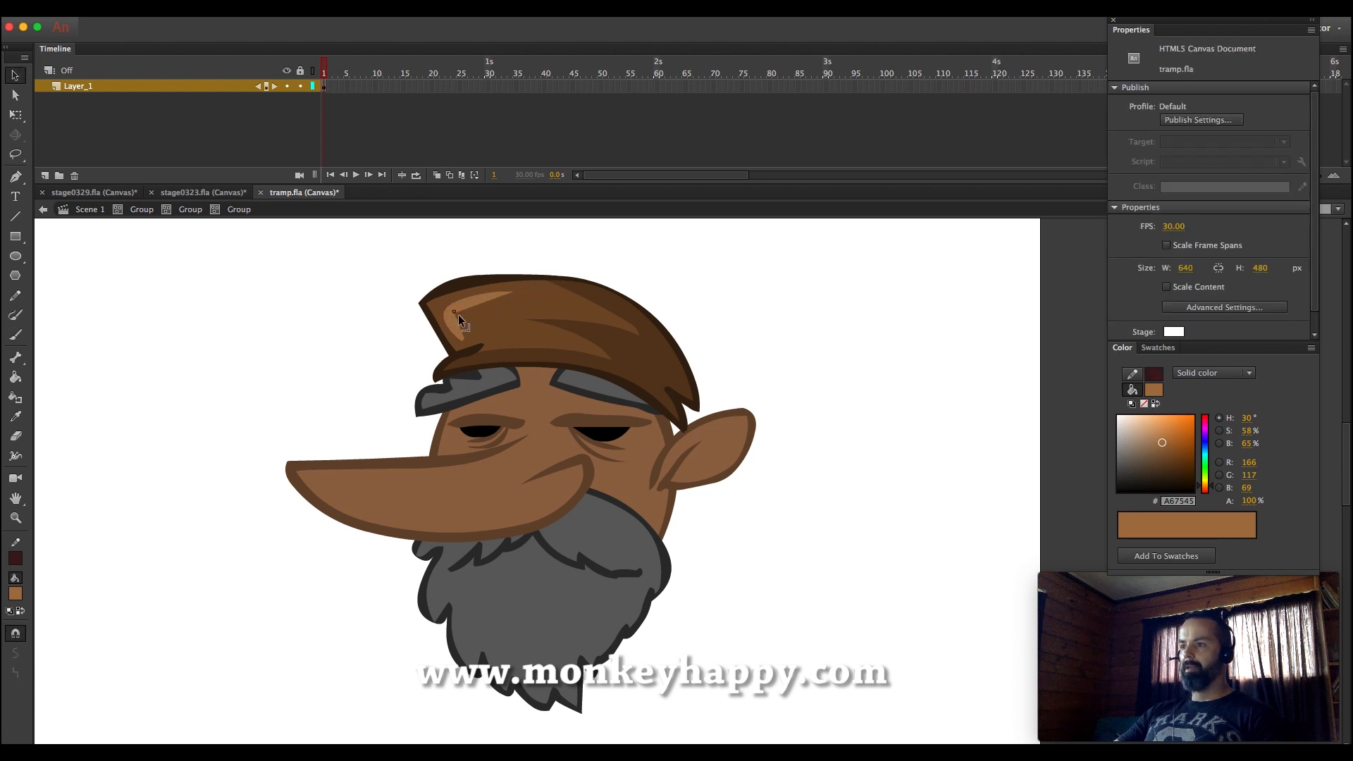
click(190, 210)
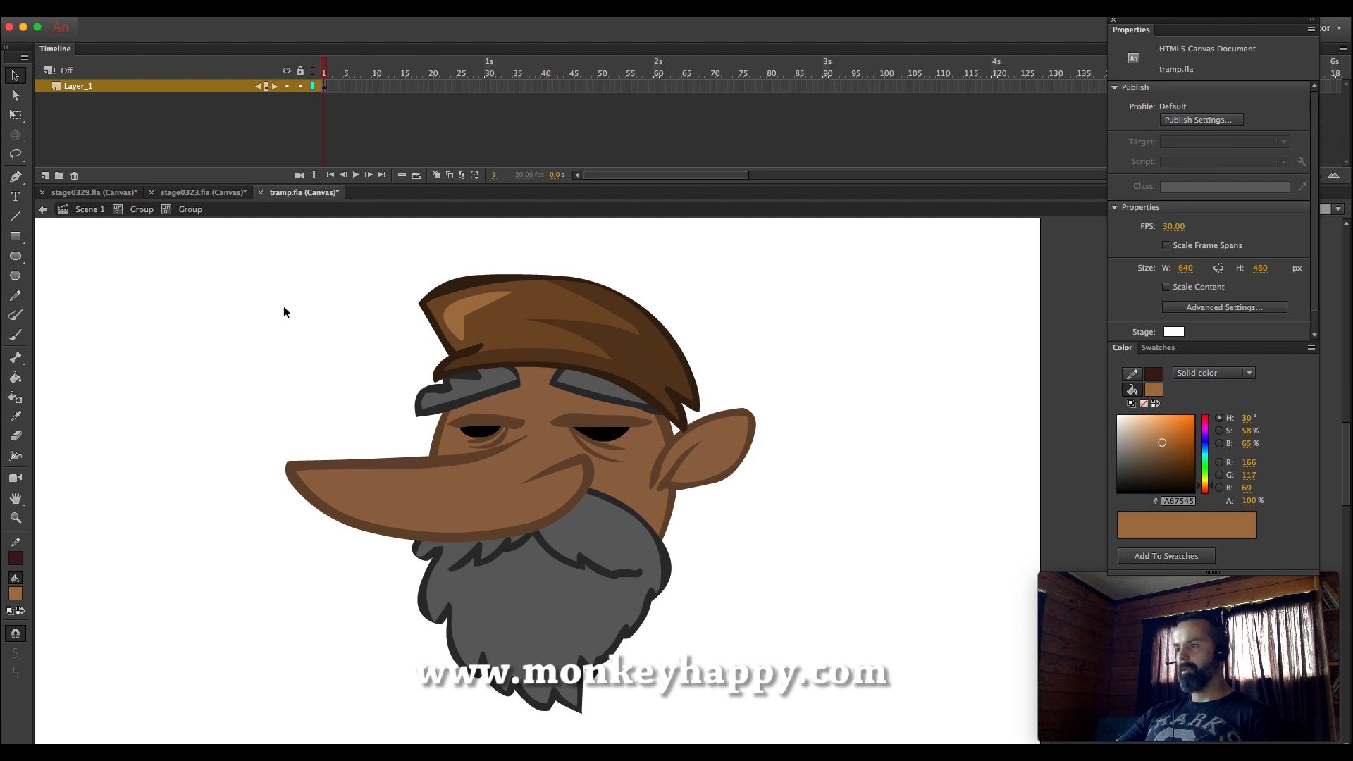
Try to shift the hat's stacking order within the head group, and check the highlight group inside the hat
click(142, 210)
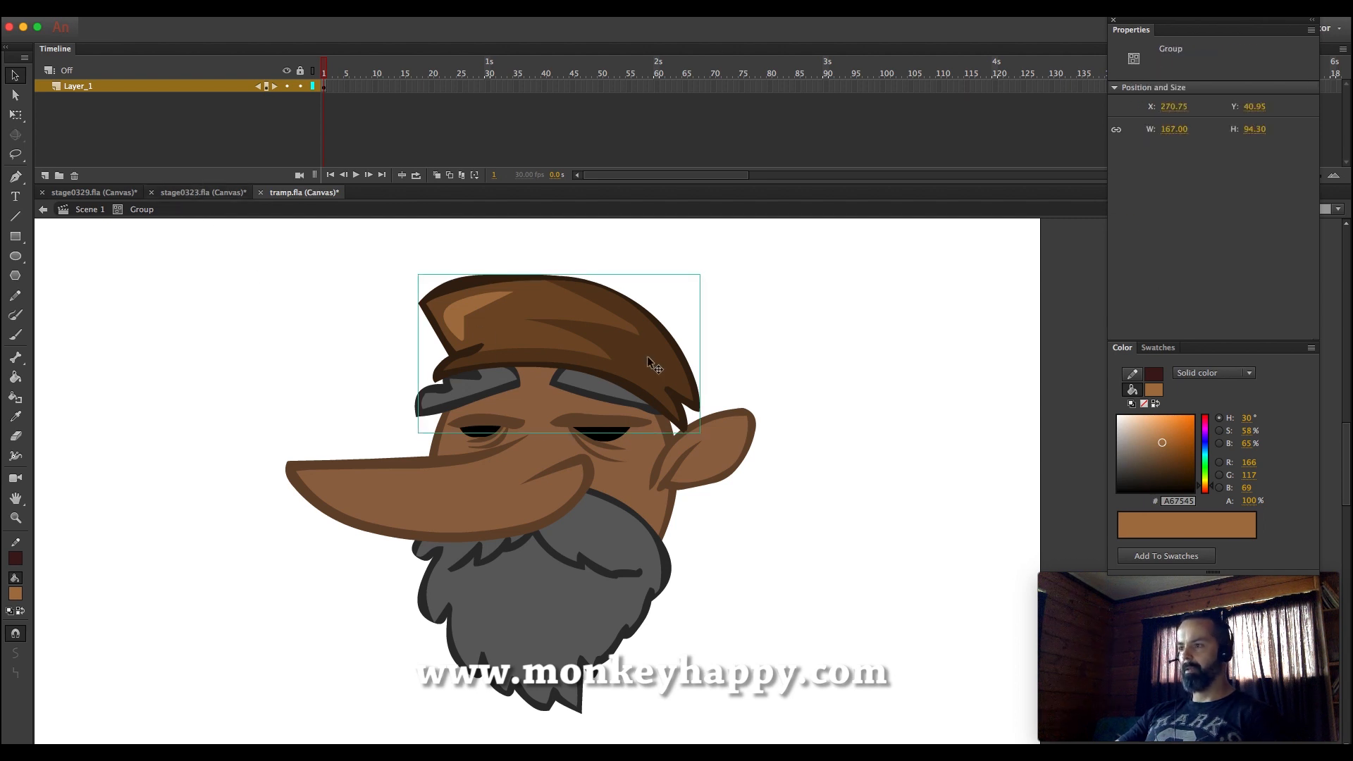
key(super+Down)
key(super+Down)
key(super+Up)
double_click(486, 313)
click(486, 314)
click(334, 325)
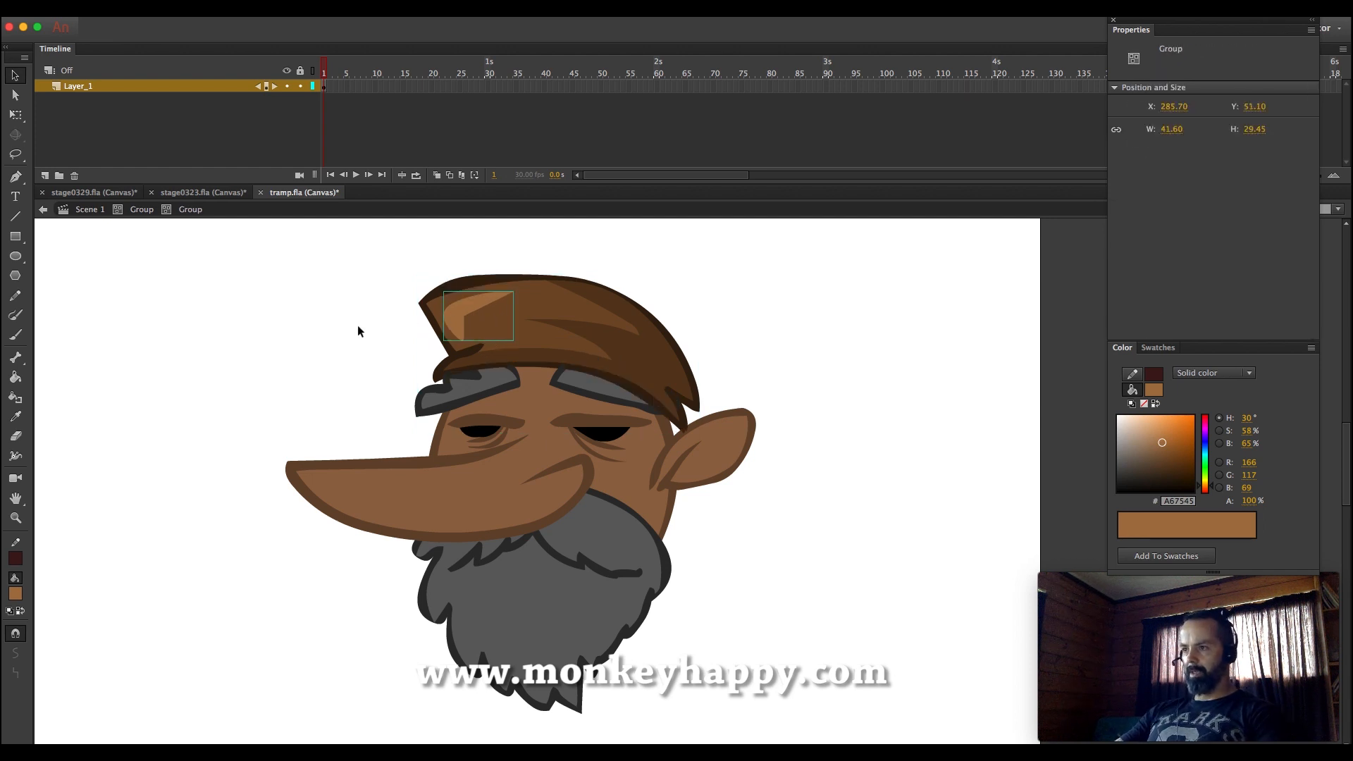
click(485, 317)
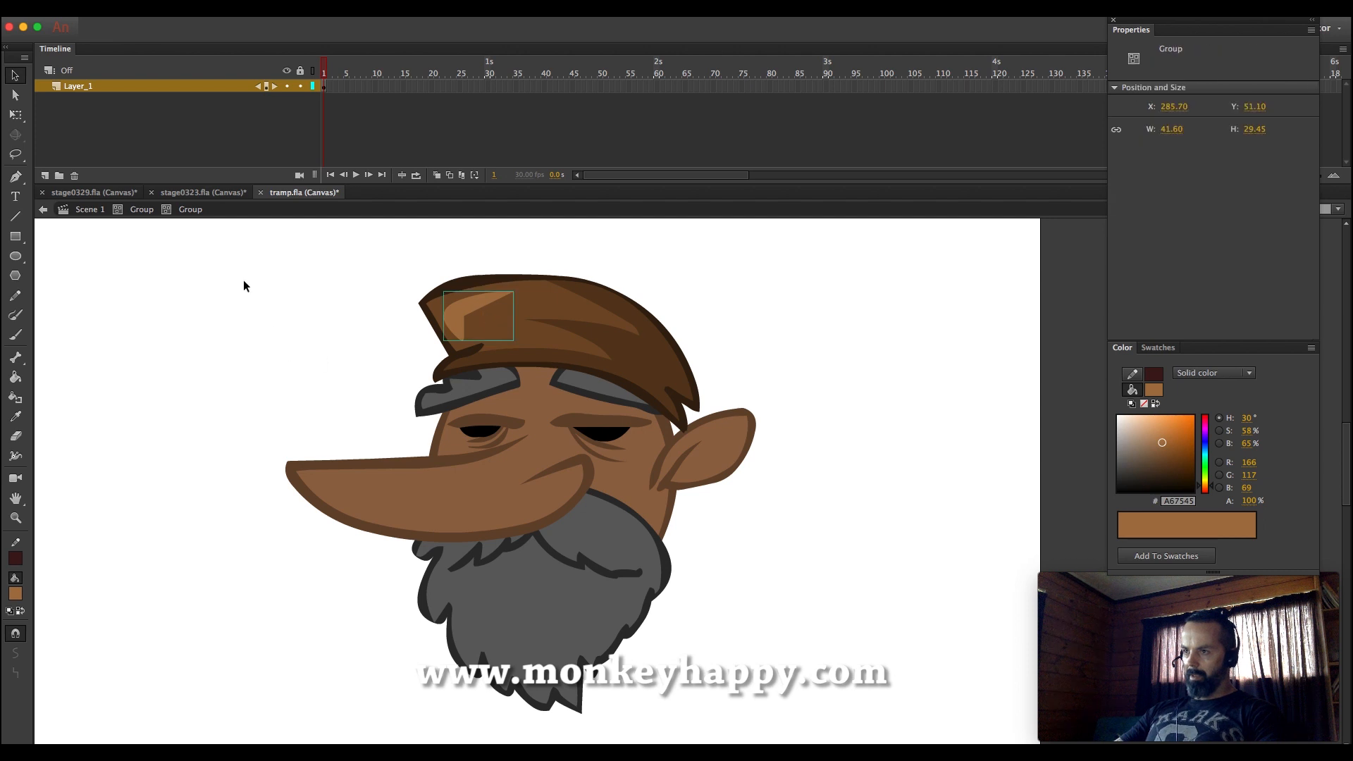
click(349, 314)
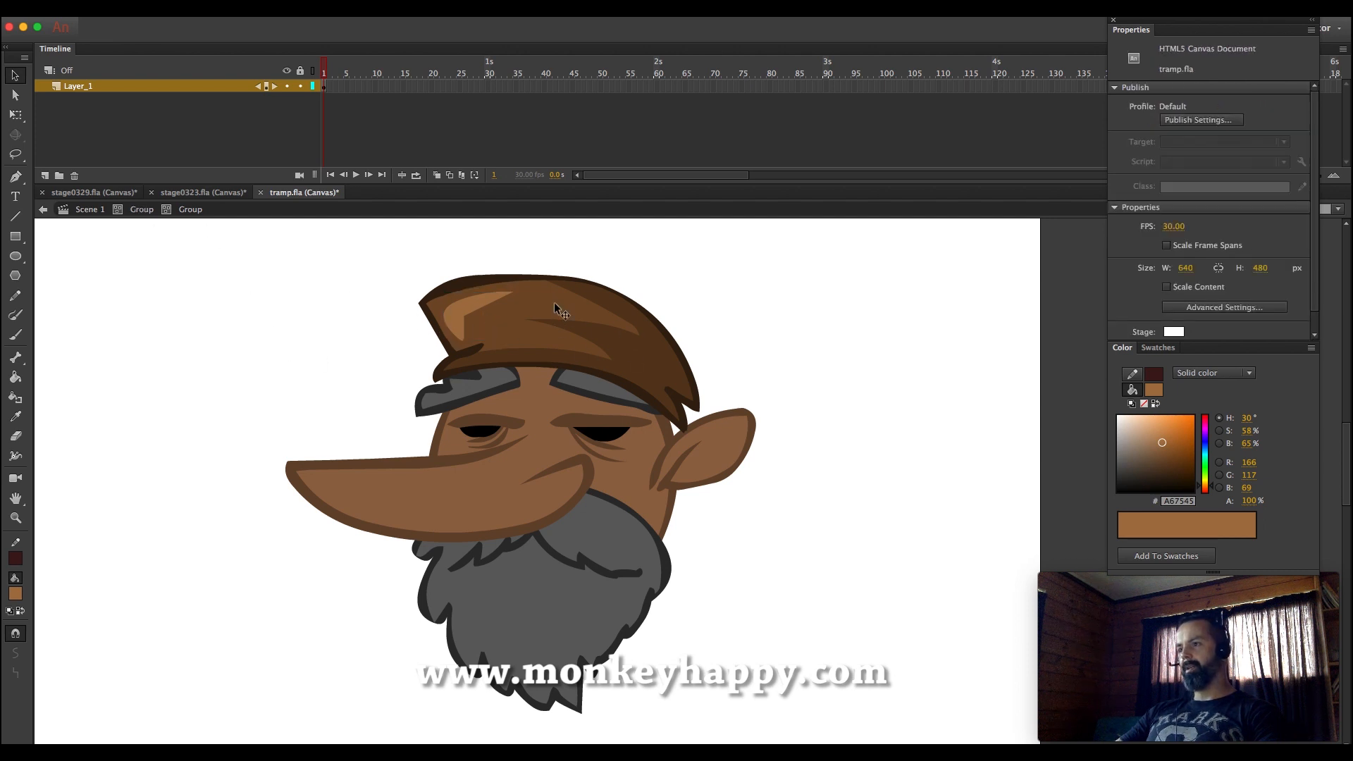
Arrange the hat behind the eyebrows in the head group and move it about 5 px down onto the head
click(141, 210)
click(338, 380)
click(595, 319)
click(596, 383)
click(734, 345)
drag(608, 342, 605, 344)
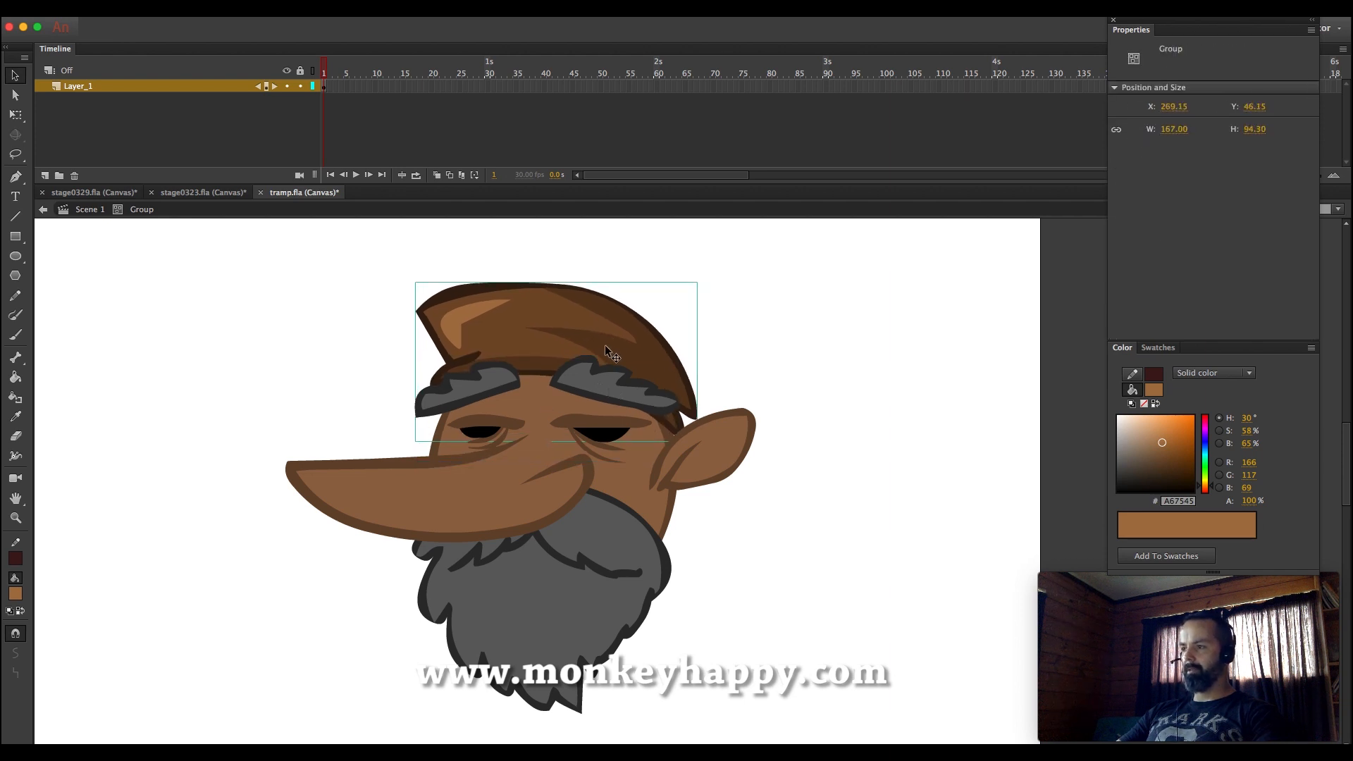
click(705, 340)
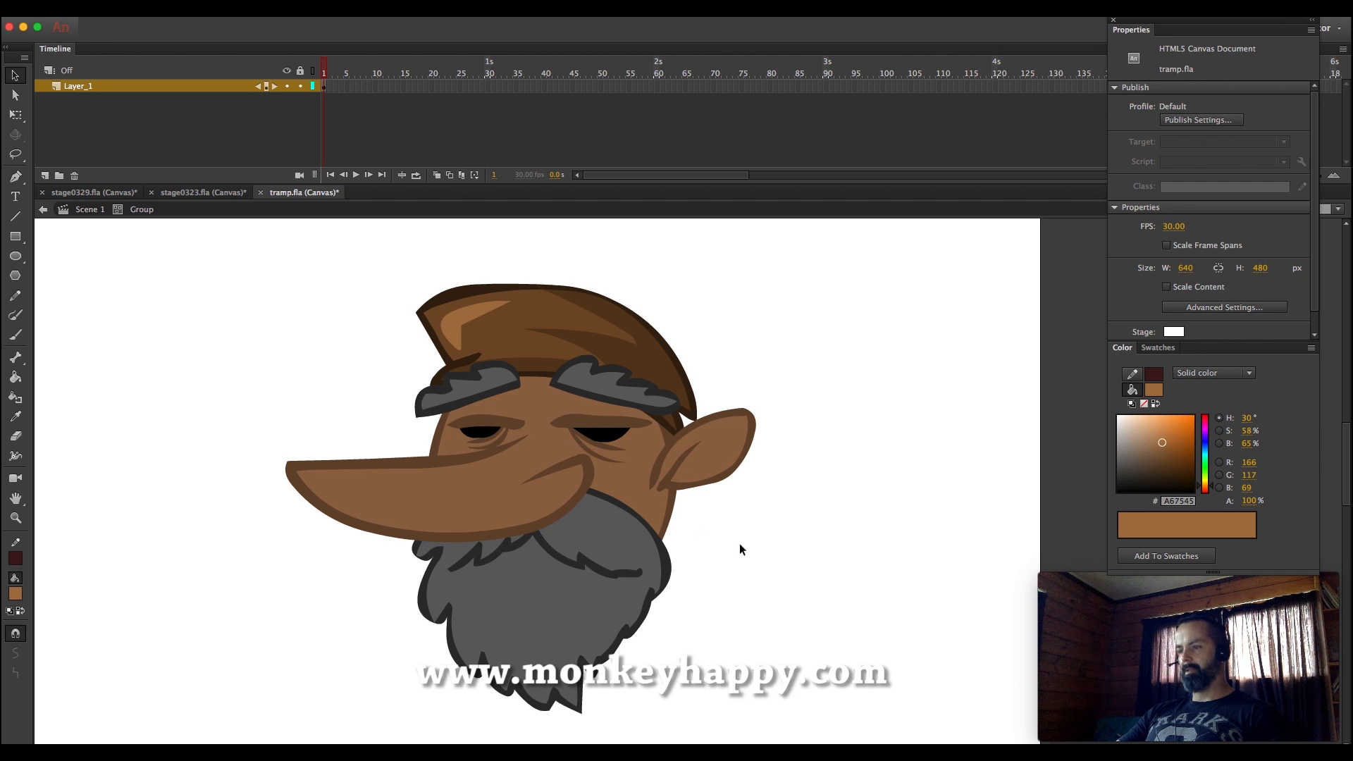
Sample the beard's dark grey outline colour 2D2D2D and brush a spiky hair outline behind the ear and jaw
click(15, 420)
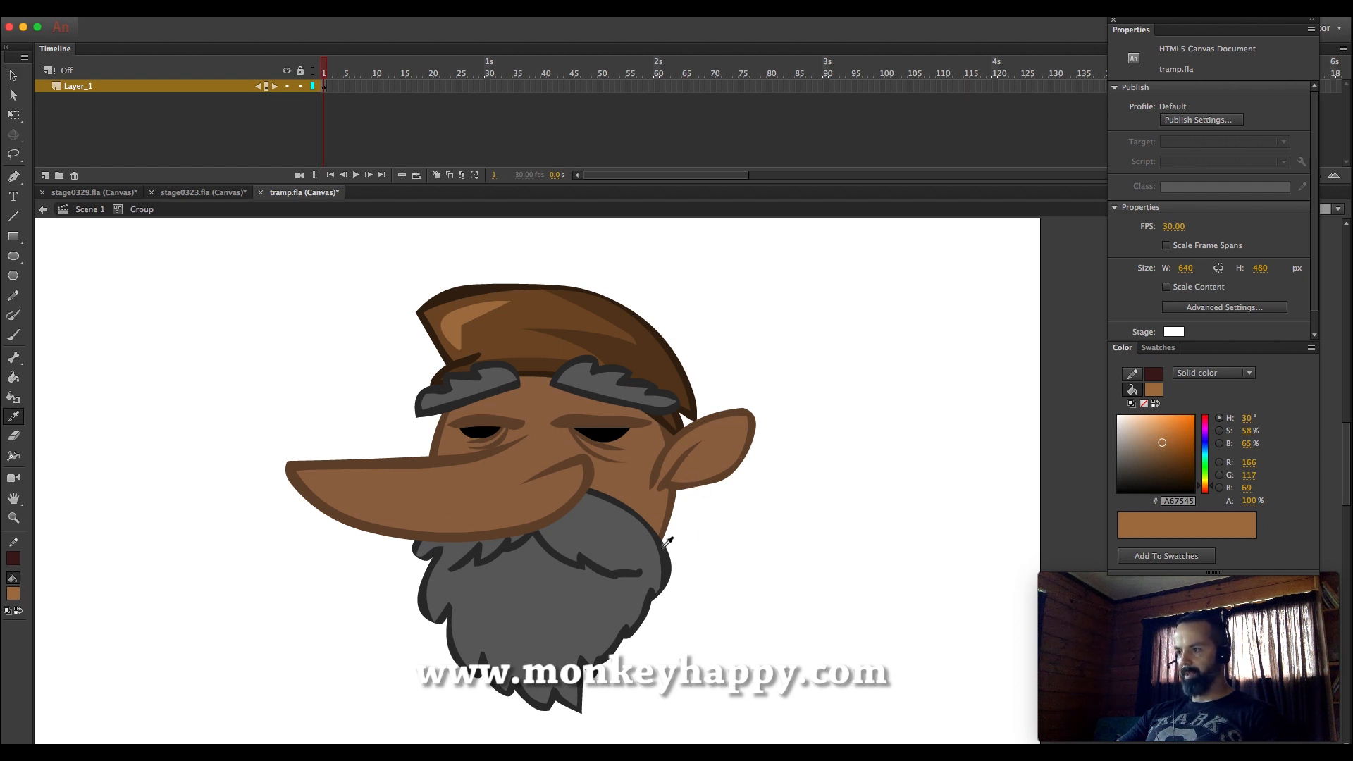
click(668, 541)
key(b)
mouse_move(640, 479)
mouse_down()
mouse_move(660, 560)
mouse_move(742, 568)
mouse_move(740, 550)
mouse_move(780, 539)
mouse_move(762, 515)
mouse_move(809, 506)
mouse_move(762, 494)
mouse_move(785, 471)
mouse_move(729, 472)
mouse_move(767, 452)
mouse_move(670, 389)
mouse_move(641, 507)
mouse_up()
Fill the hair behind the ear with grey 616161 sampled from the beard and smooth its outline
click(15, 417)
click(638, 539)
click(694, 539)
key(v)
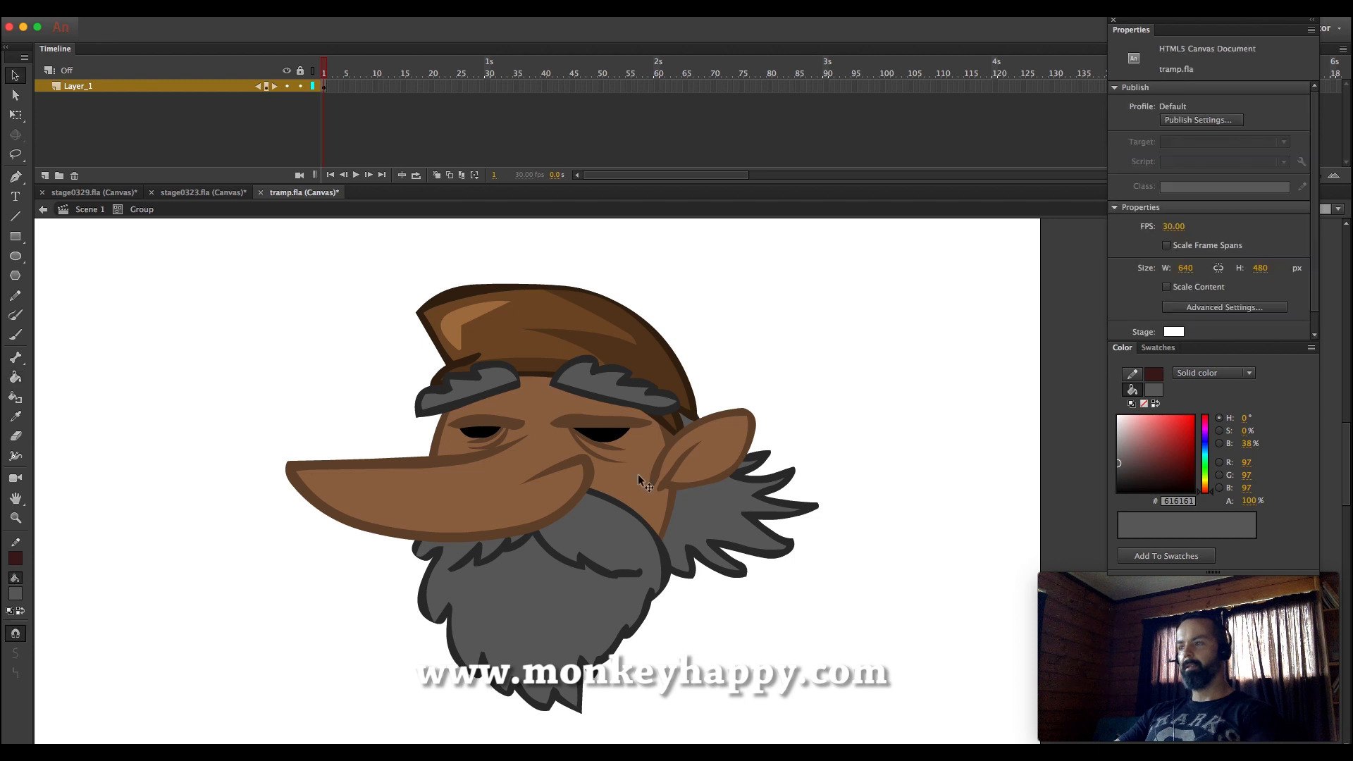
click(793, 522)
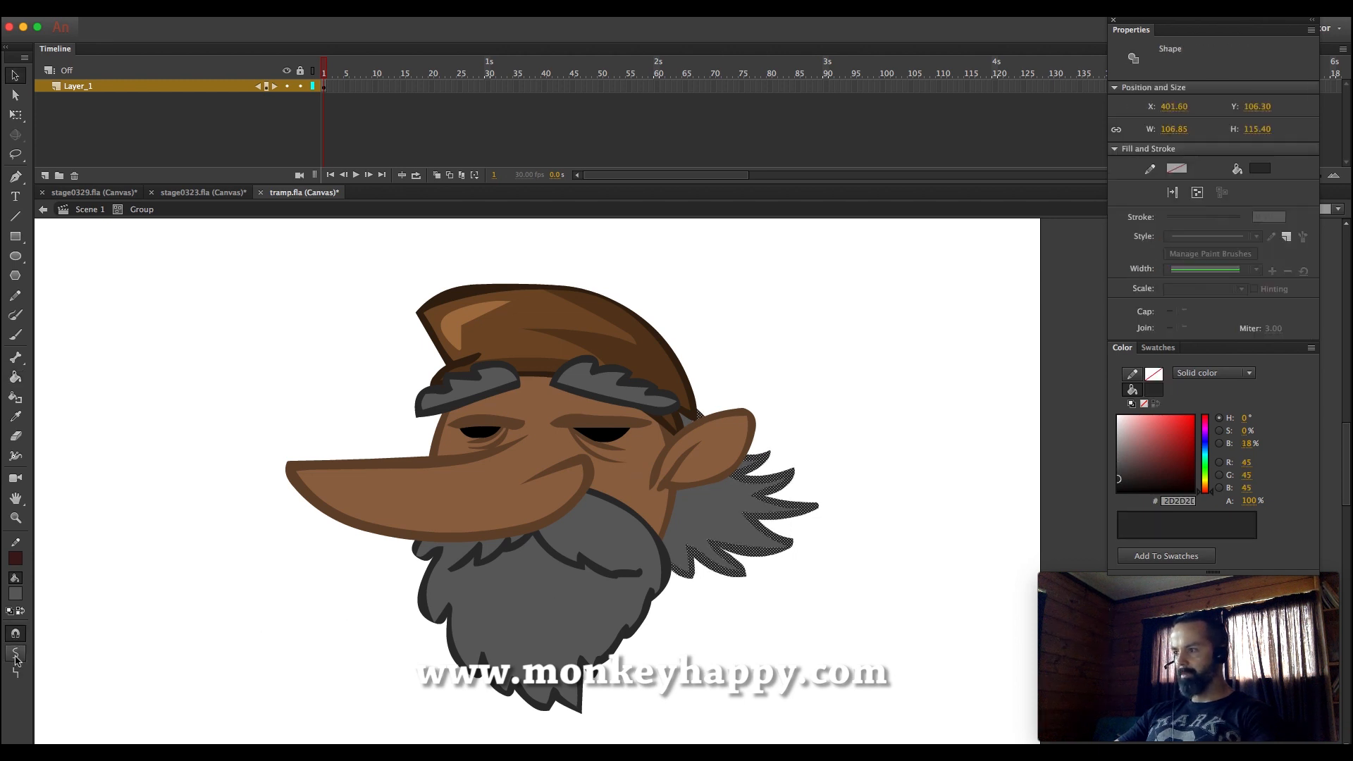
click(919, 598)
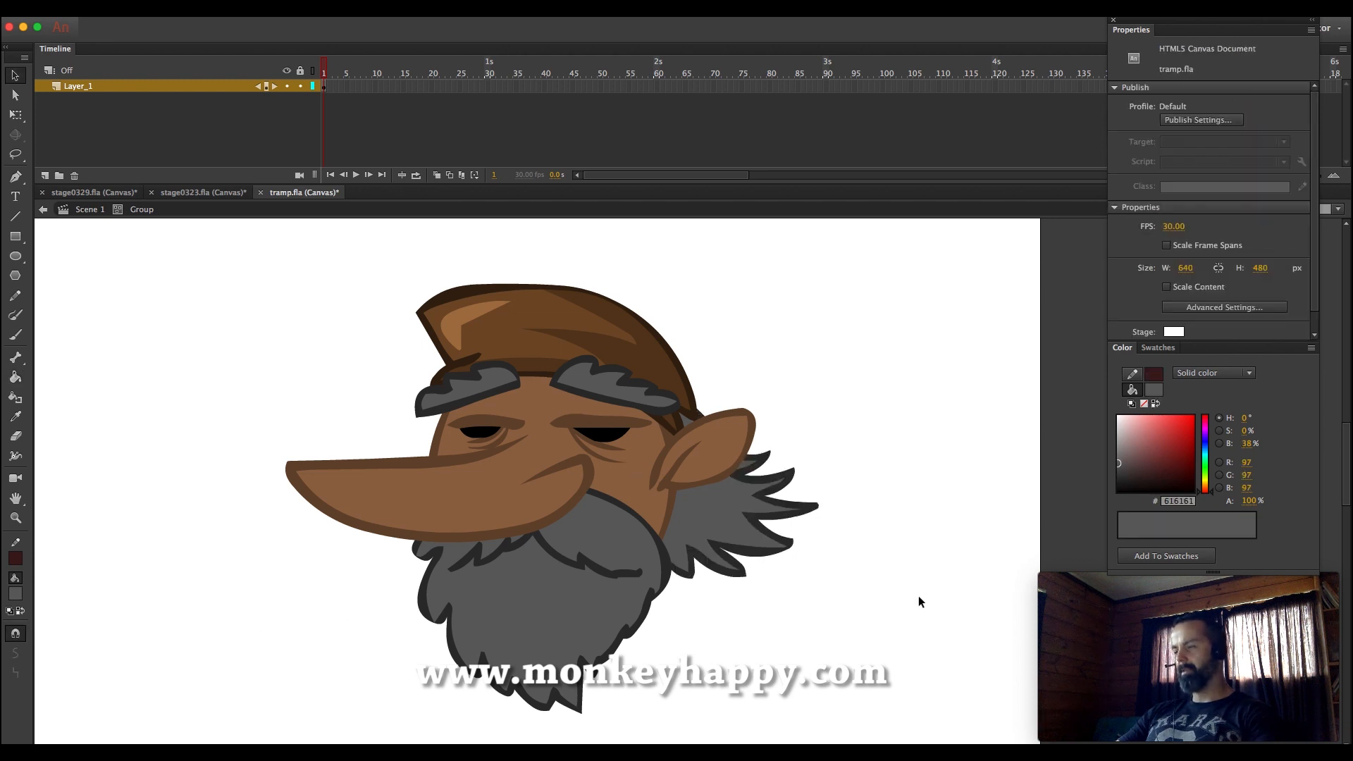
Convert the whole head group on the main scene into a movie clip symbol named "tramp head"
click(90, 209)
click(253, 8)
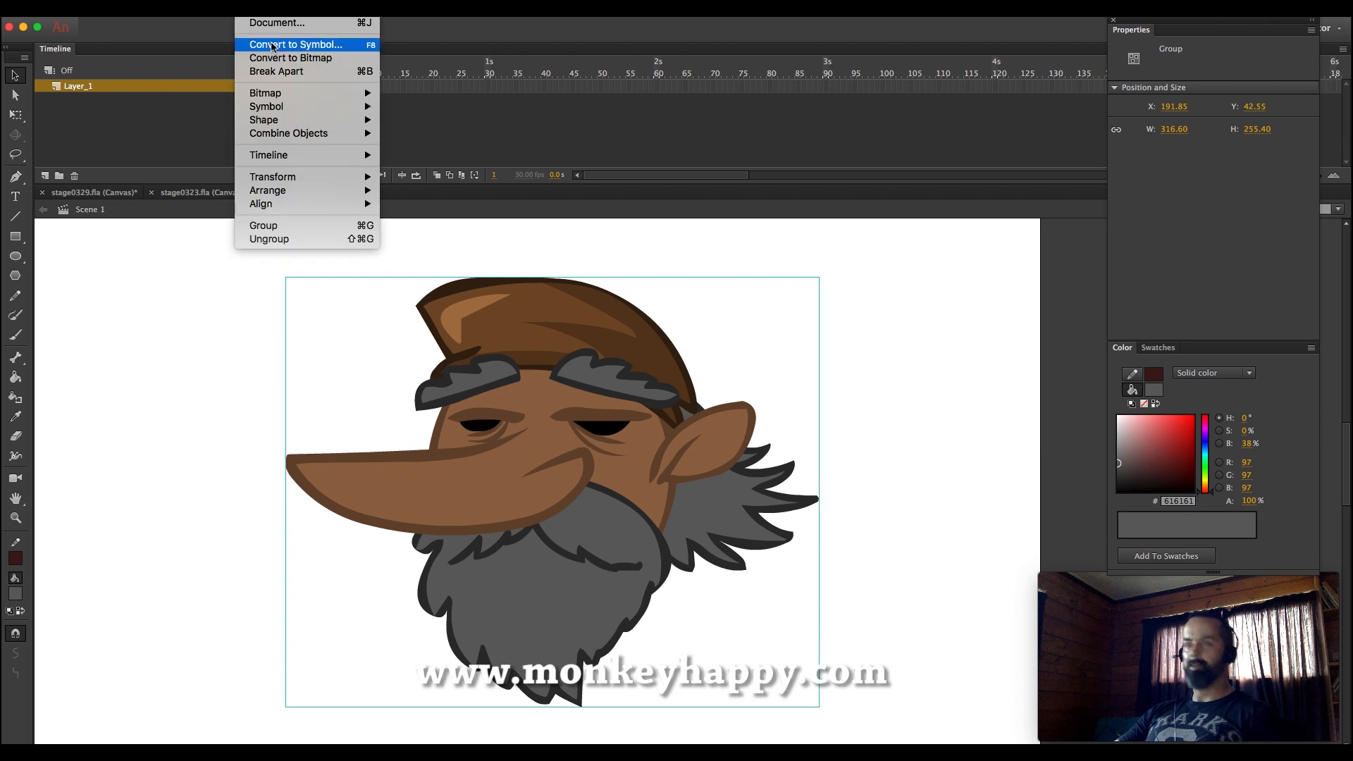
click(271, 43)
text(tra)
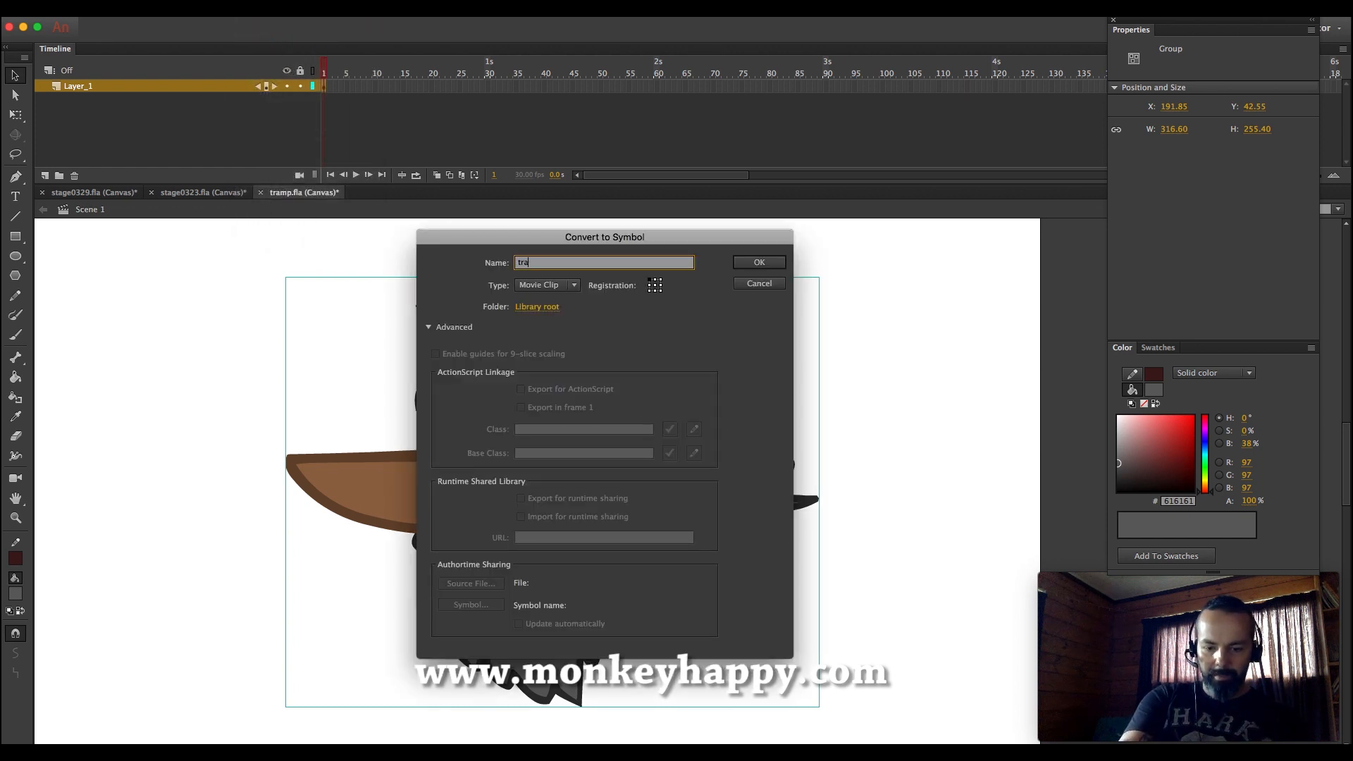
text(mp head)
key(Return)
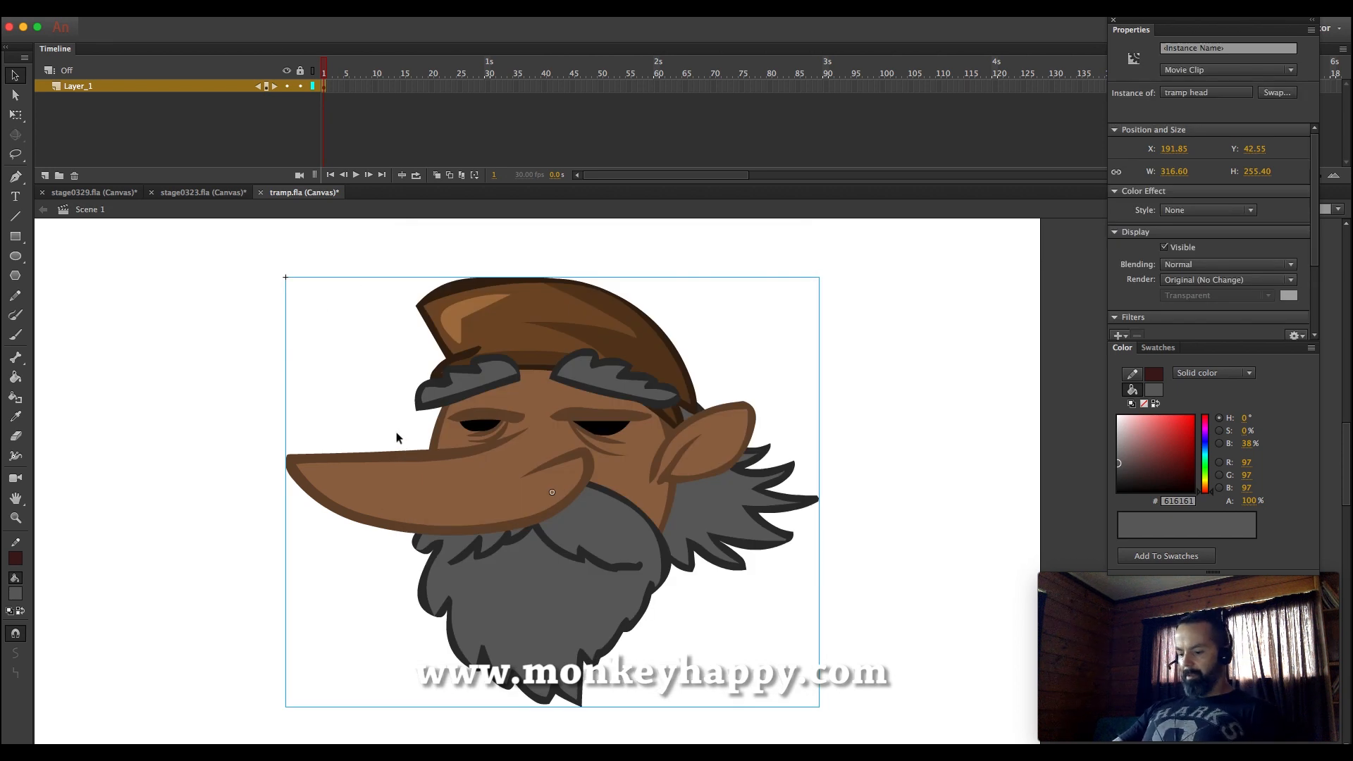
Open the nose's group inside the tramp head symbol and brush a tan C49067 highlight along the nose's upper edge in a nested group
double_click(430, 482)
double_click(430, 482)
double_click(430, 481)
click(324, 383)
click(369, 467)
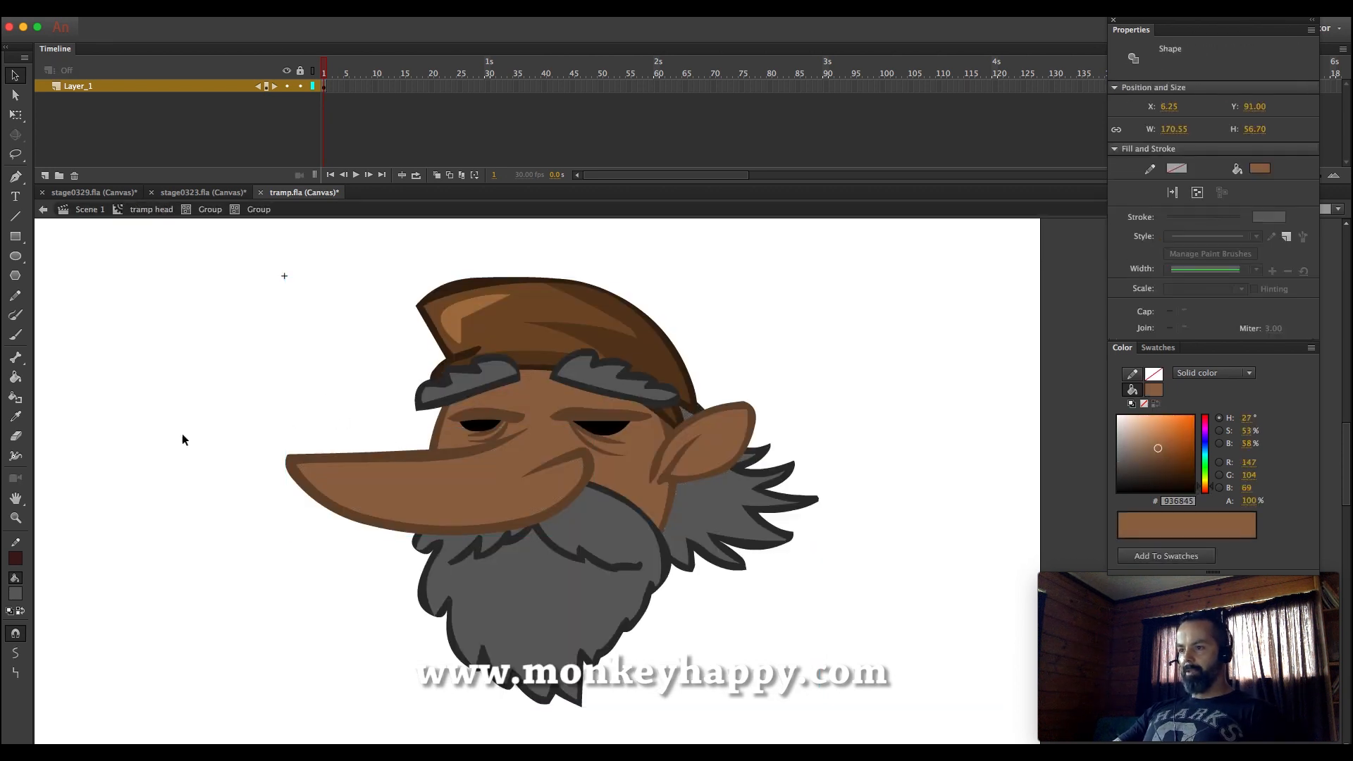
key(k)
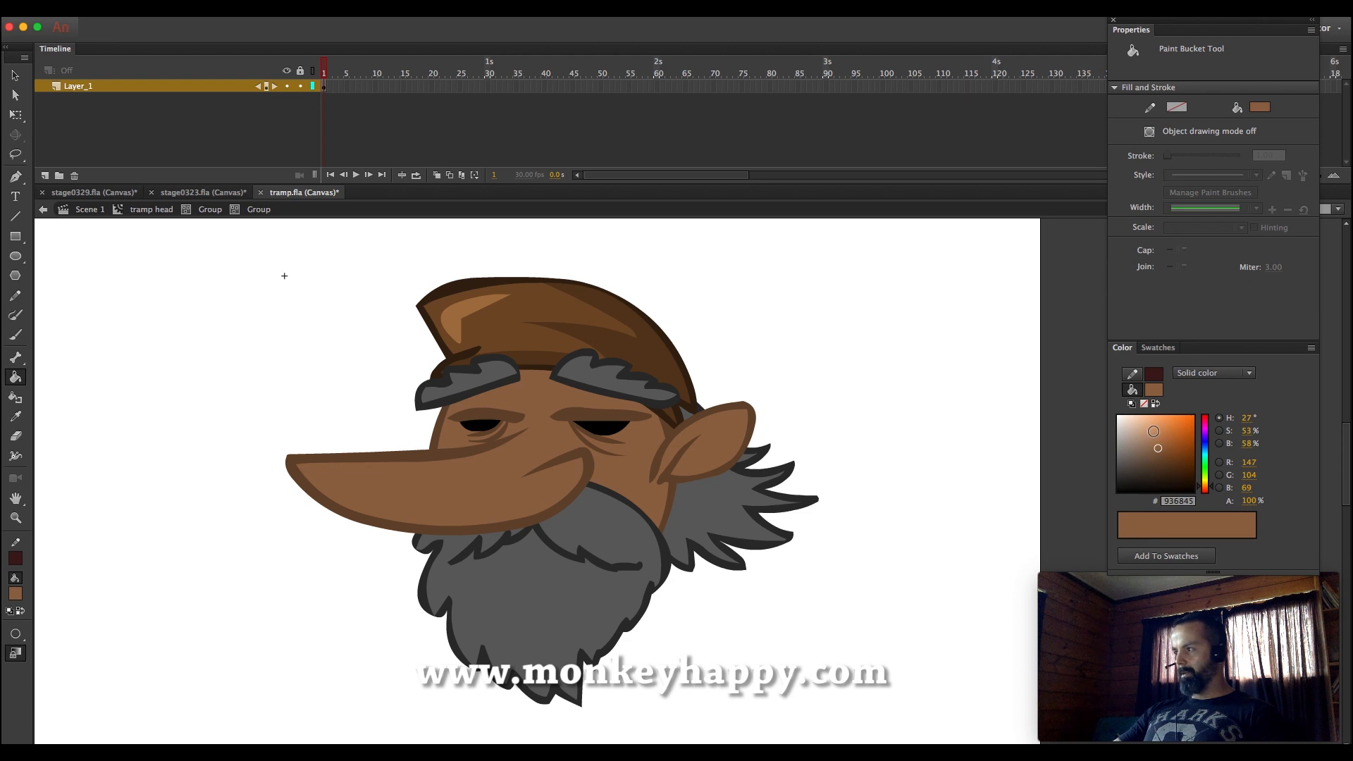
click(1153, 432)
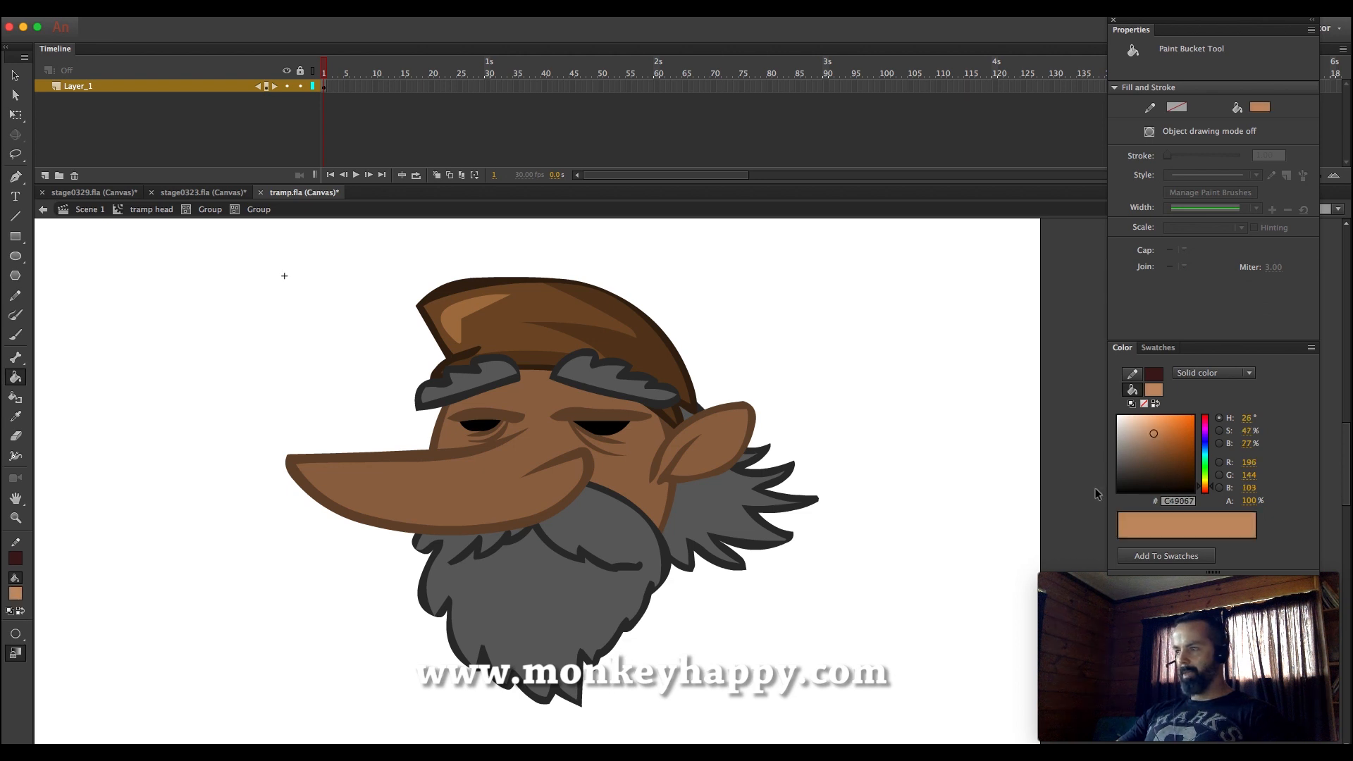
key(b)
mouse_move(312, 470)
mouse_down()
mouse_move(436, 472)
mouse_move(538, 440)
mouse_up()
Smooth the tan highlight stroke on the nose
click(16, 76)
click(321, 473)
click(15, 653)
click(344, 470)
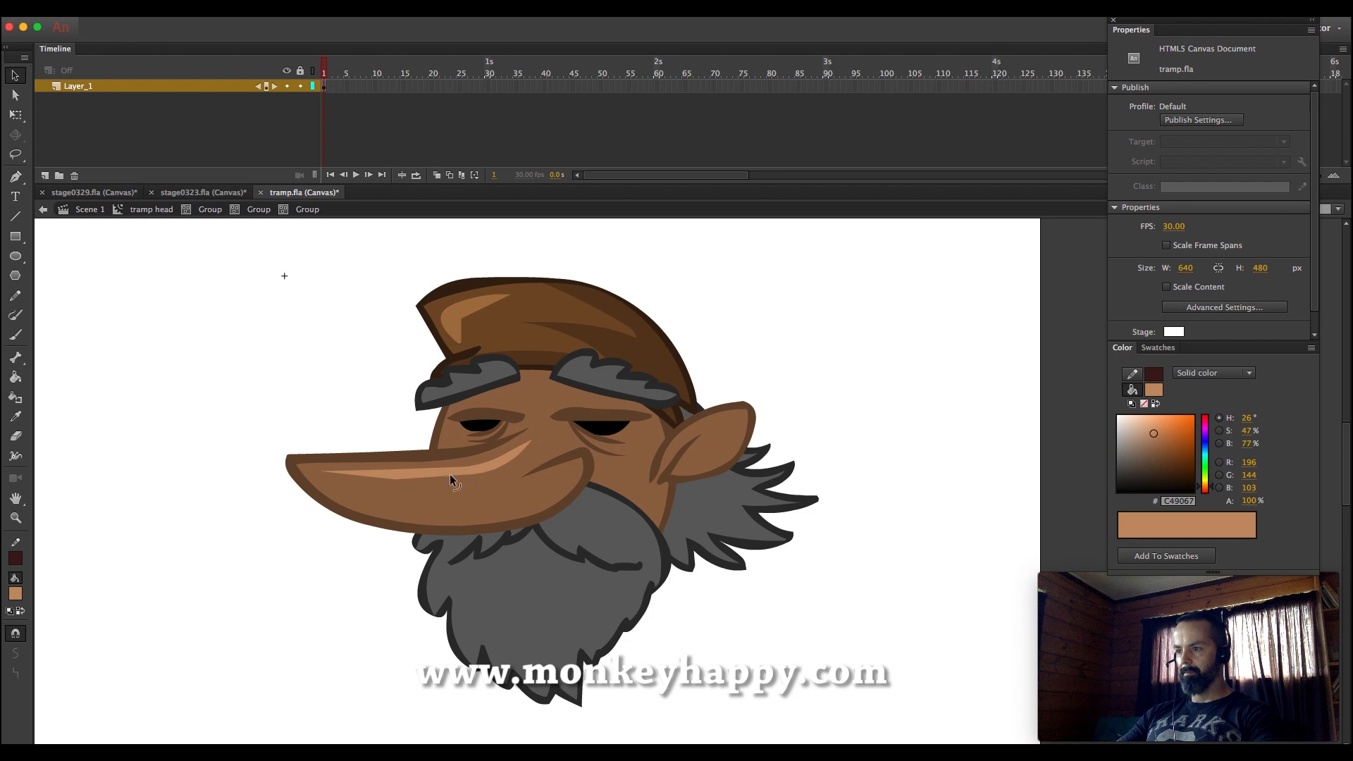
Return to the main scene and move the tramp head instance to about X 169, Y 10 on the stage
click(209, 210)
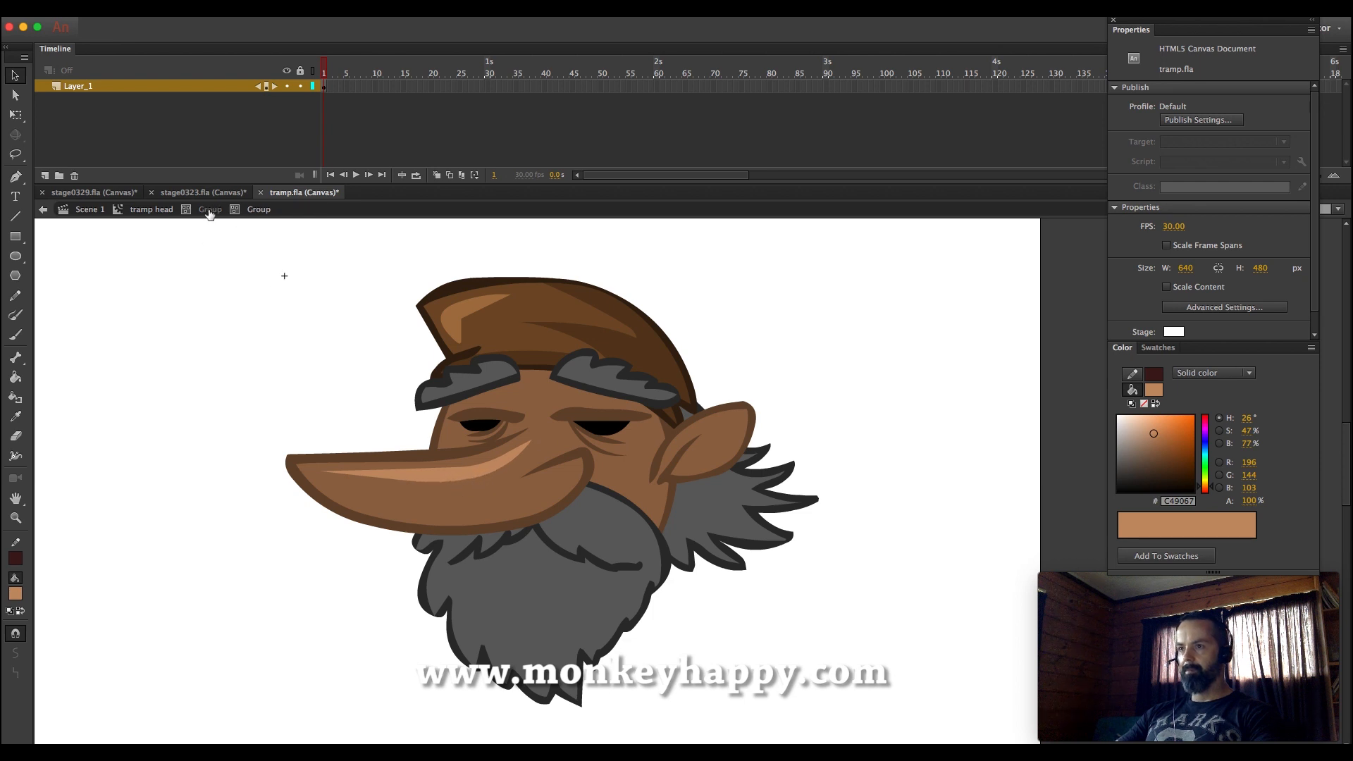
double_click(190, 244)
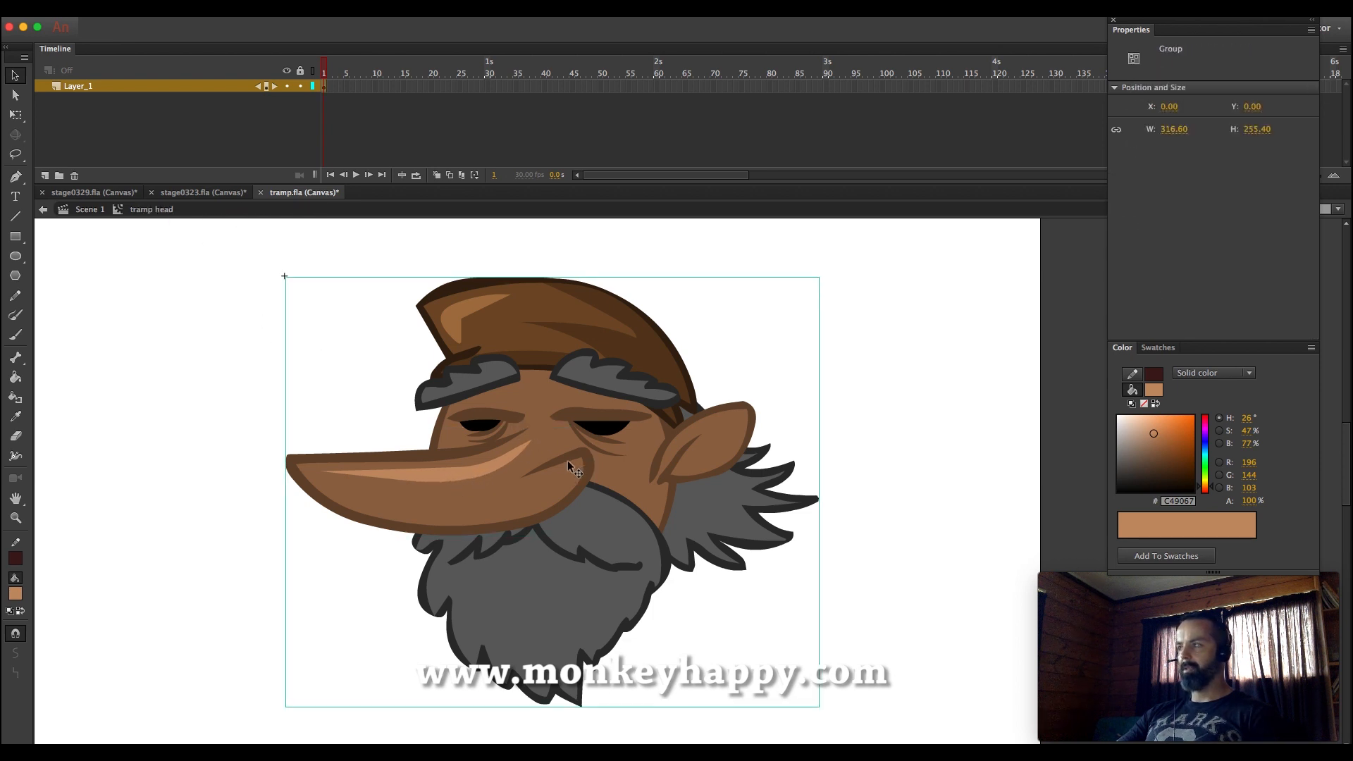
click(97, 210)
drag(692, 466, 654, 410)
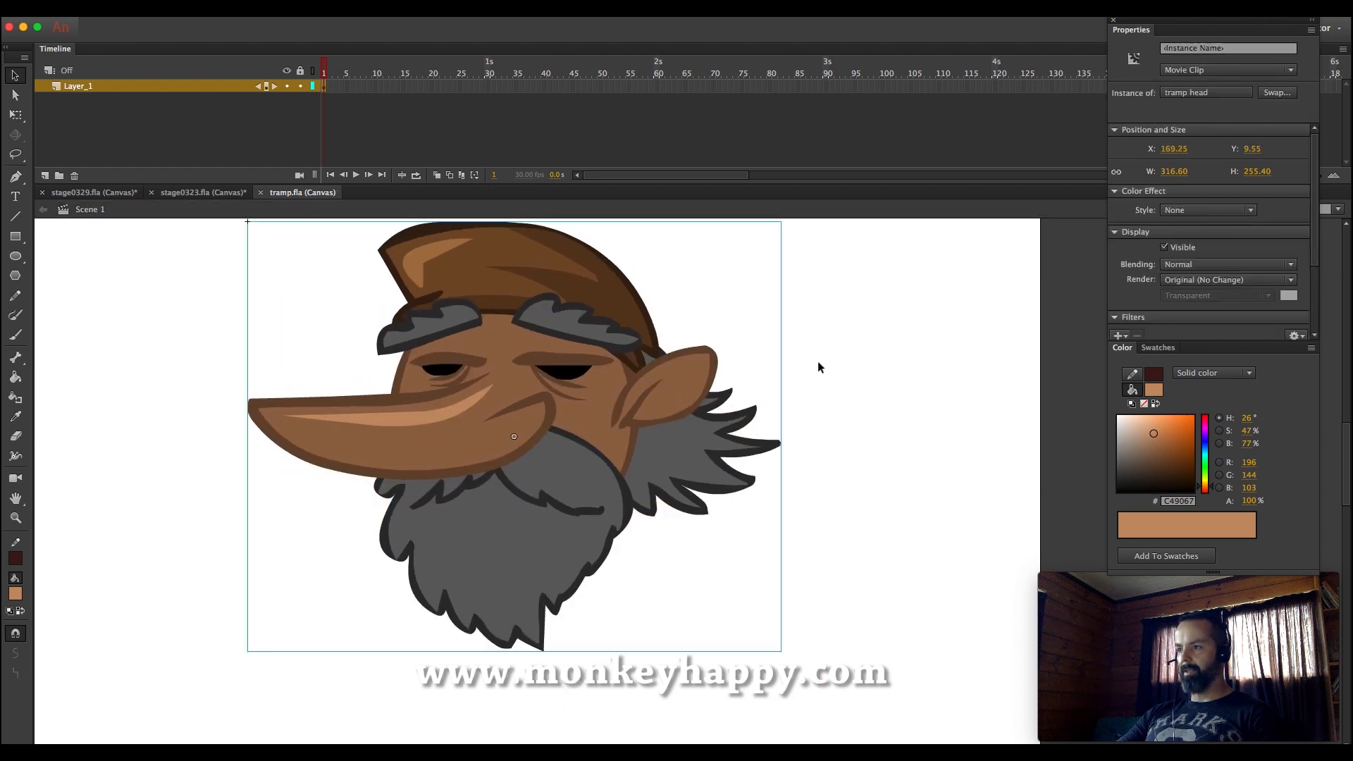
click(873, 344)
Brush a dark brown 39210F body outline below the beard, with sloping sides and a ragged bottom hem
click(15, 518)
alt+click(677, 598)
drag(873, 651, 461, 335)
scroll(760, 471, up, 2)
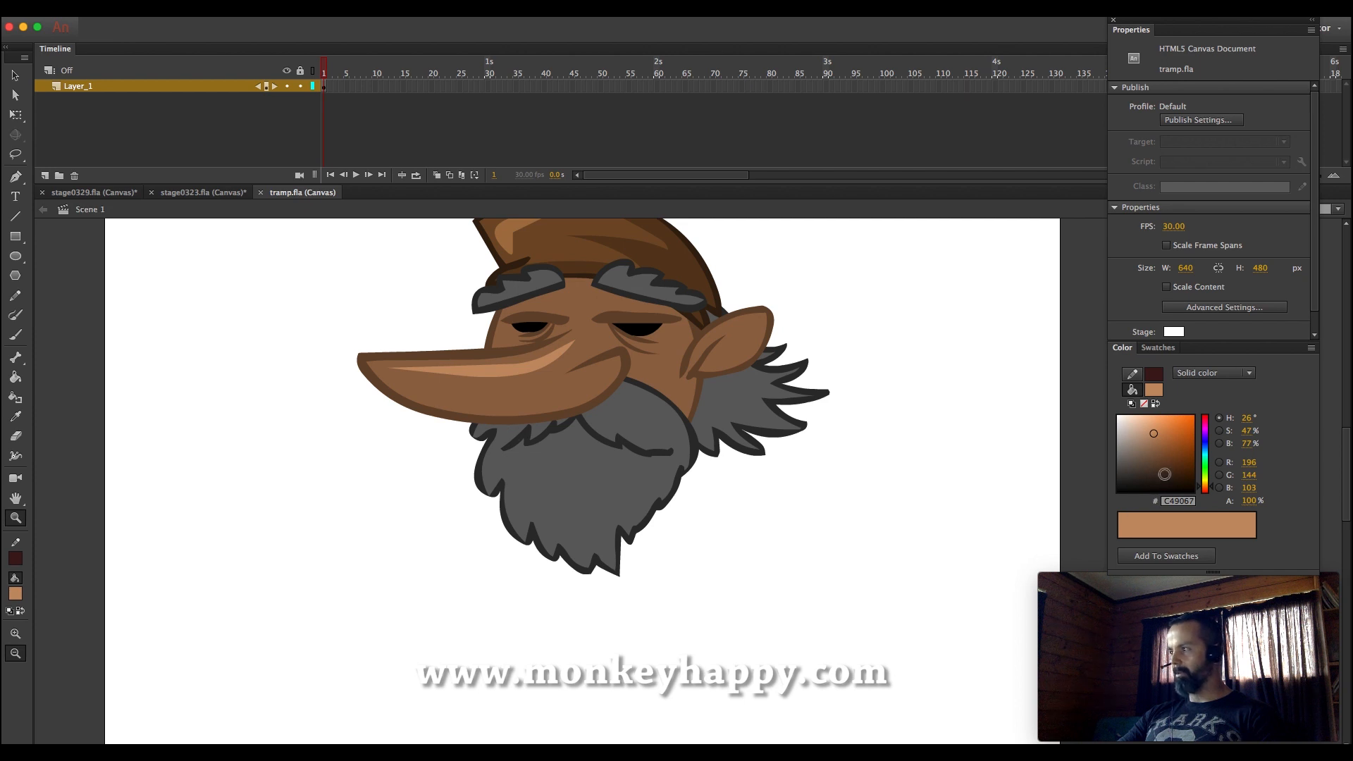
click(1173, 476)
key(b)
mouse_move(583, 450)
mouse_down()
mouse_move(459, 661)
mouse_move(505, 618)
mouse_move(532, 644)
mouse_move(505, 642)
mouse_move(508, 664)
mouse_move(651, 637)
mouse_move(770, 659)
mouse_move(688, 406)
mouse_move(614, 408)
mouse_move(548, 459)
mouse_up()
key(super+z)
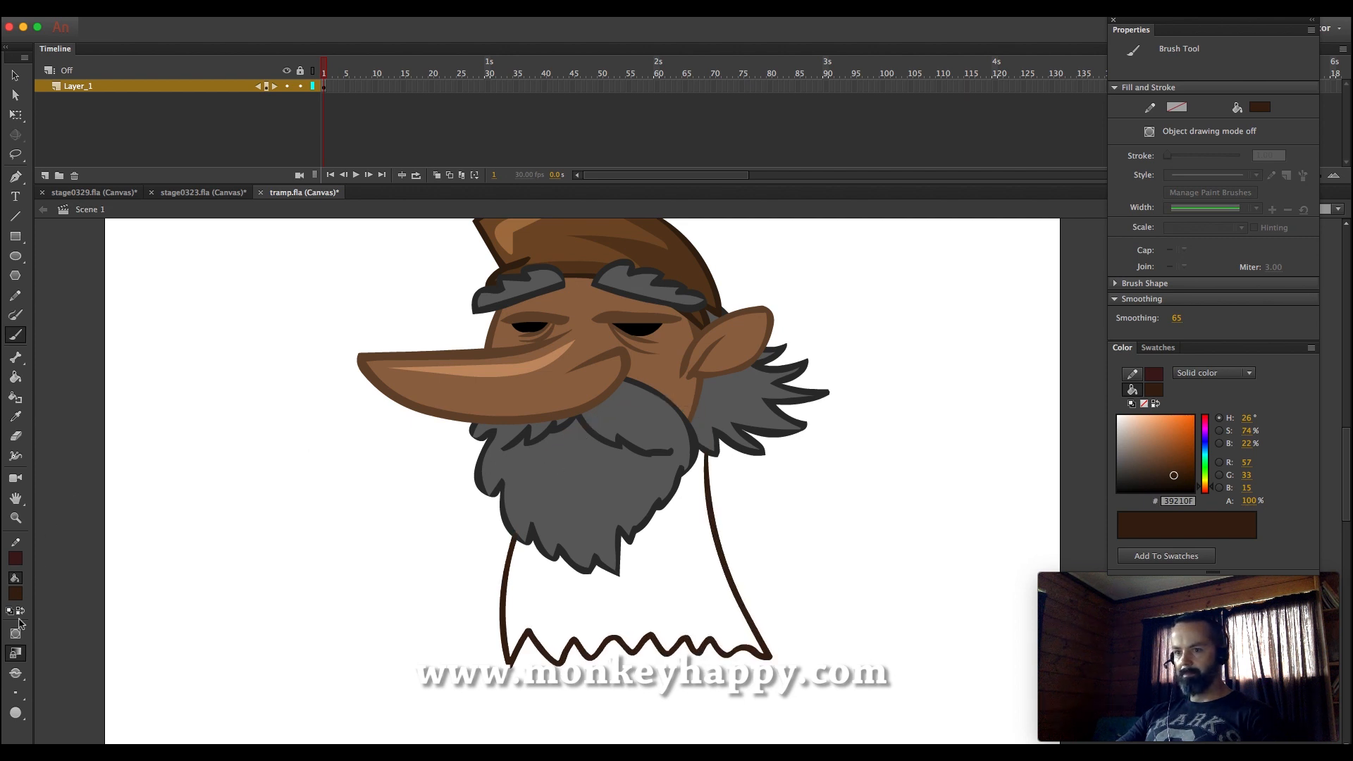
Fill the body outline with brown 714524
click(15, 416)
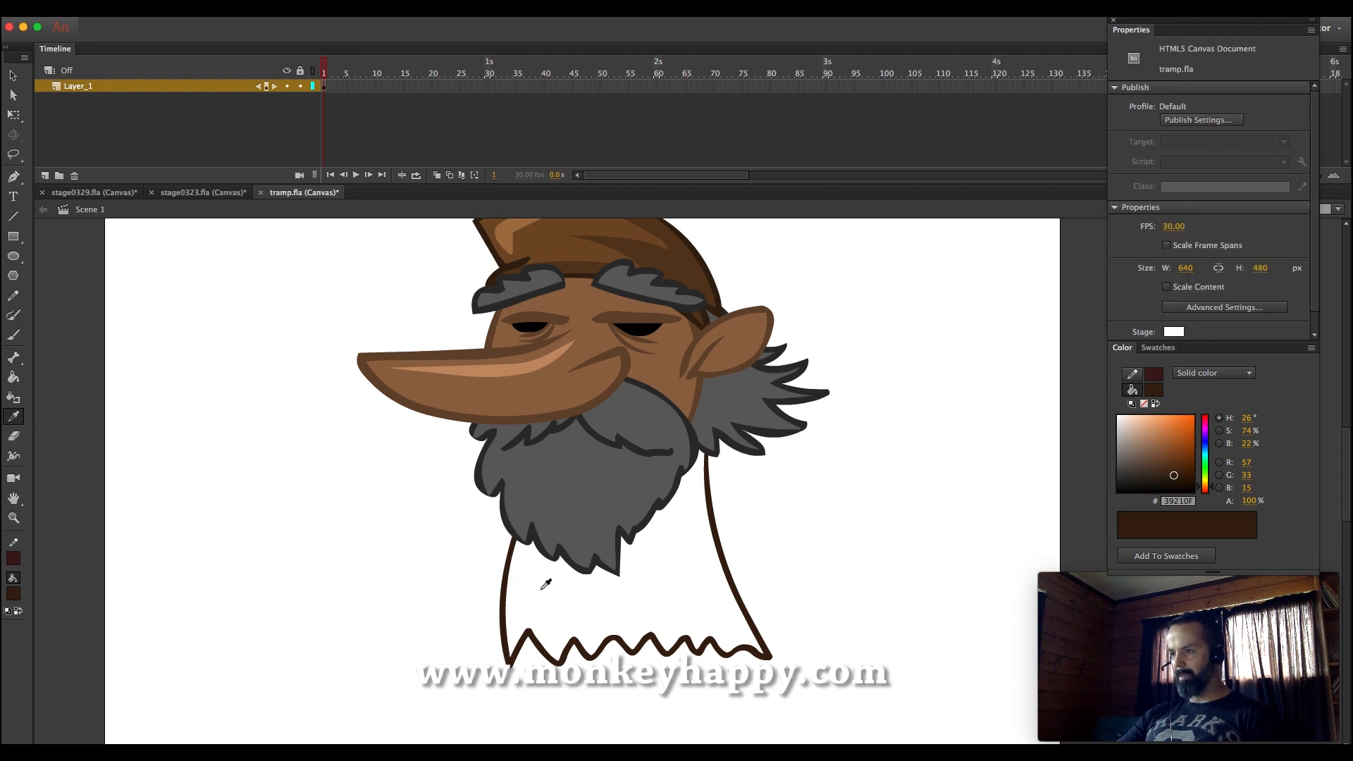
click(509, 571)
click(1169, 458)
click(700, 580)
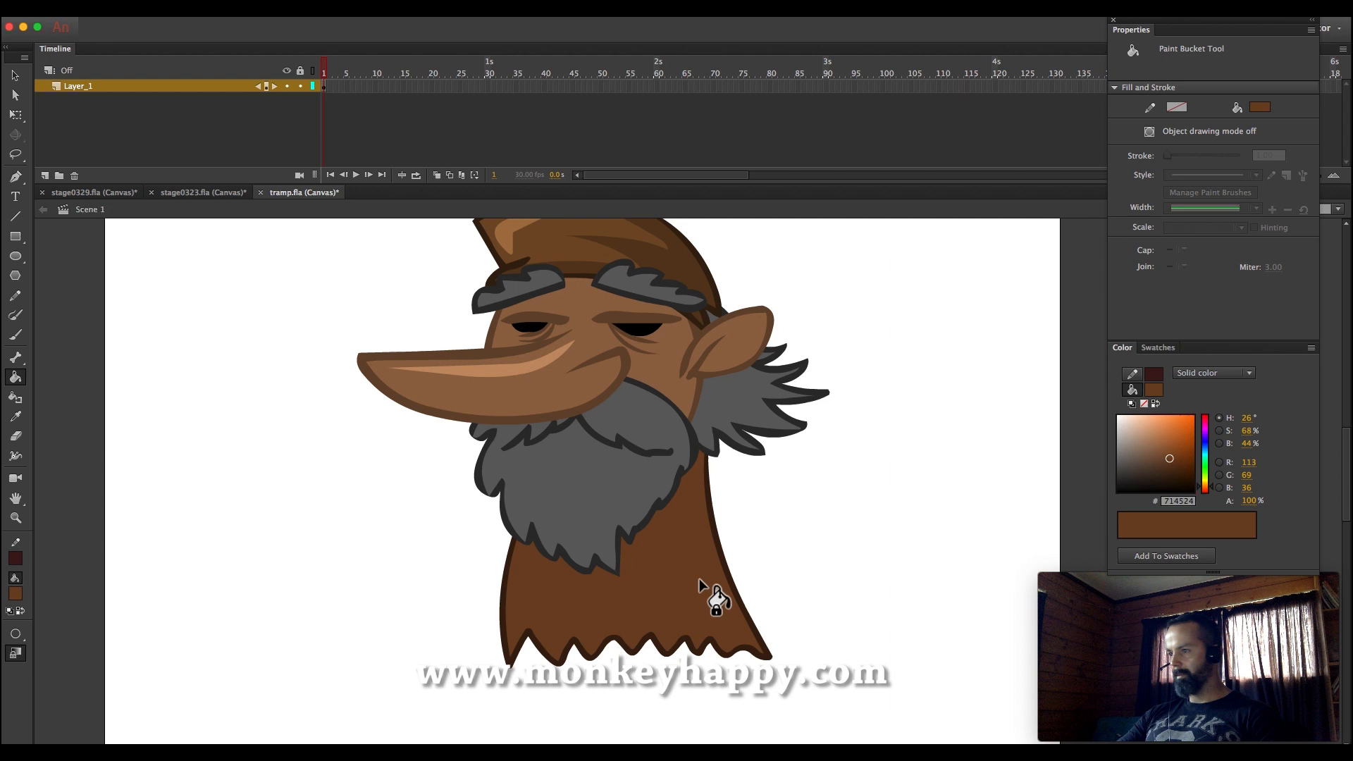
Bend both side outlines of the body outward and smooth the dark outline shape
key(v)
drag(719, 534, 725, 530)
drag(504, 563, 497, 567)
click(532, 640)
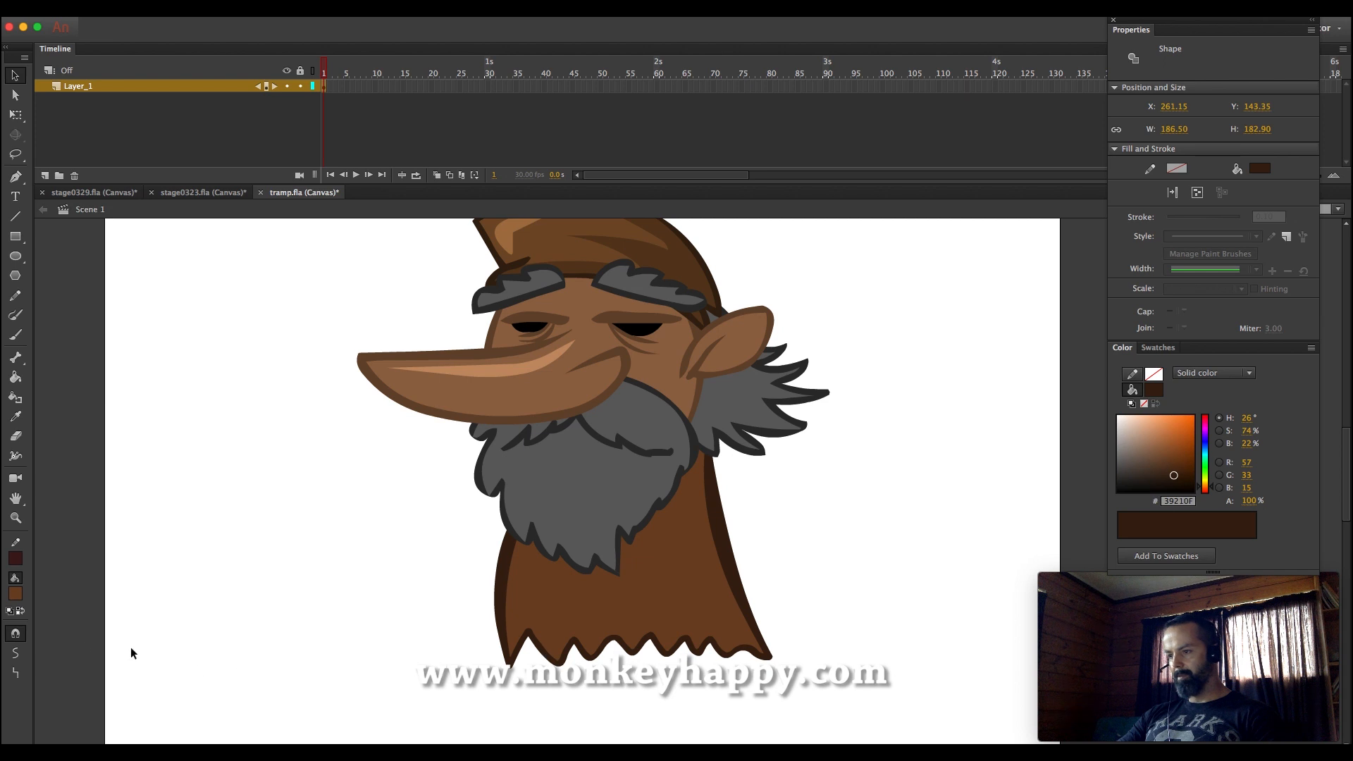
click(16, 653)
click(16, 653)
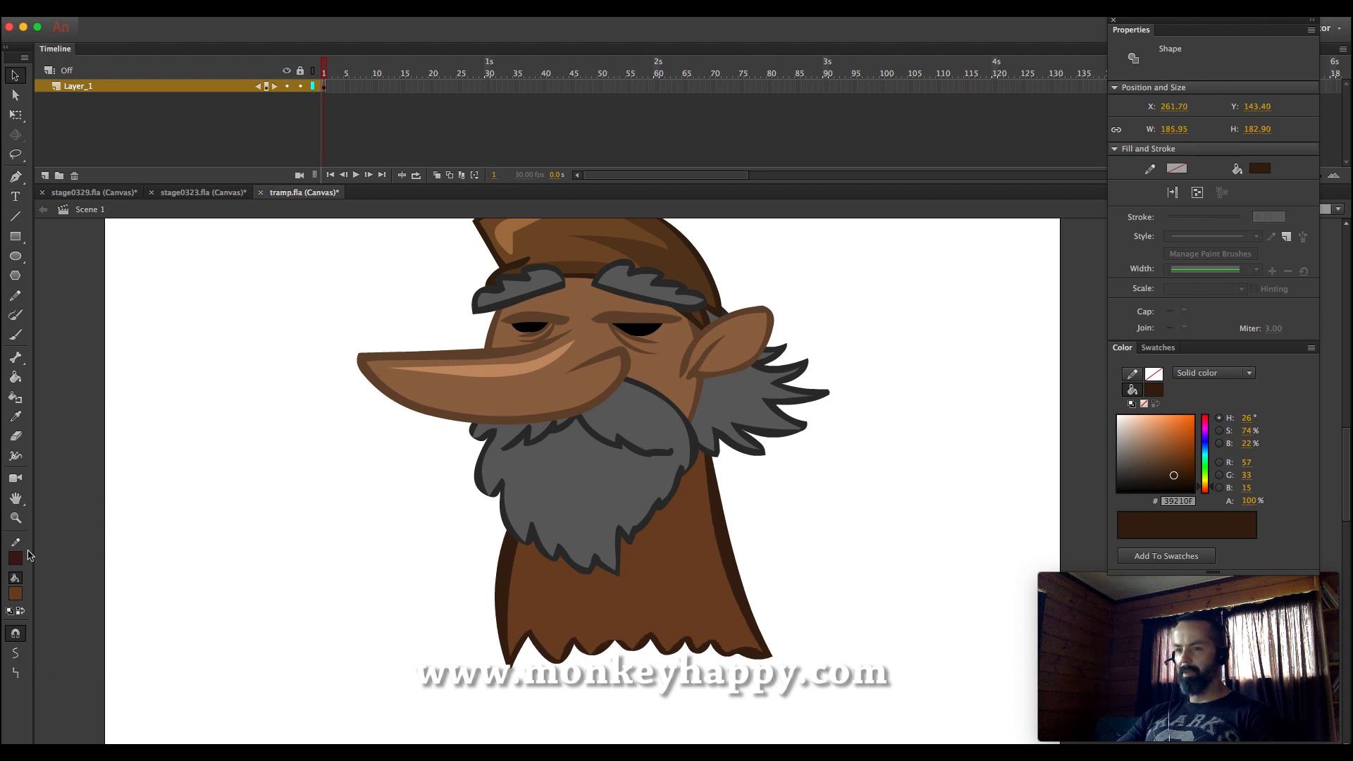
Brush a belt outline around the body below the beard in dark brown 4A3526, inside a new group
click(16, 518)
drag(315, 315, 1247, 737)
click(15, 417)
drag(1169, 459, 1154, 470)
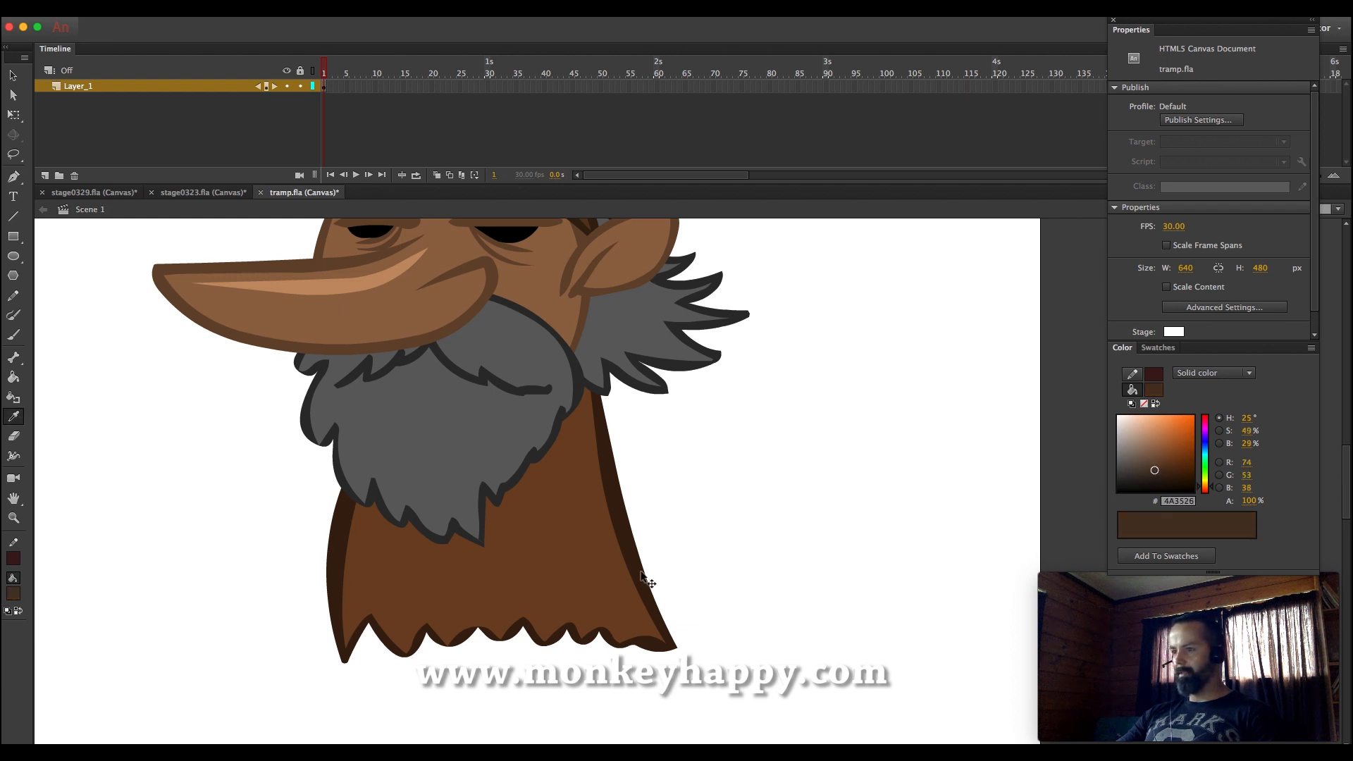
double_click(643, 576)
key(b)
mouse_move(324, 561)
mouse_down()
mouse_move(500, 544)
mouse_move(643, 550)
mouse_move(642, 527)
mouse_move(564, 512)
mouse_move(386, 512)
mouse_move(314, 532)
mouse_move(326, 562)
mouse_up()
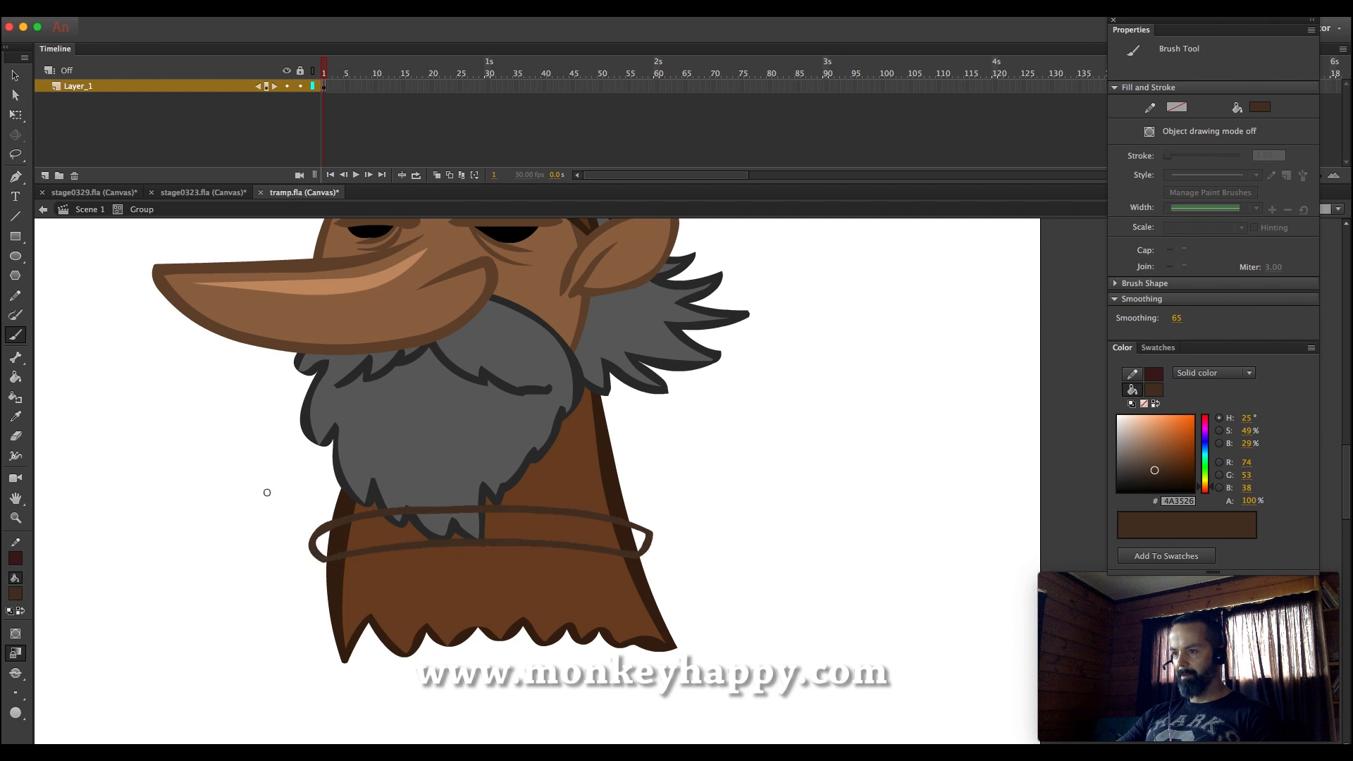
Fill the belt with light brown 7E5A41
click(15, 377)
click(542, 539)
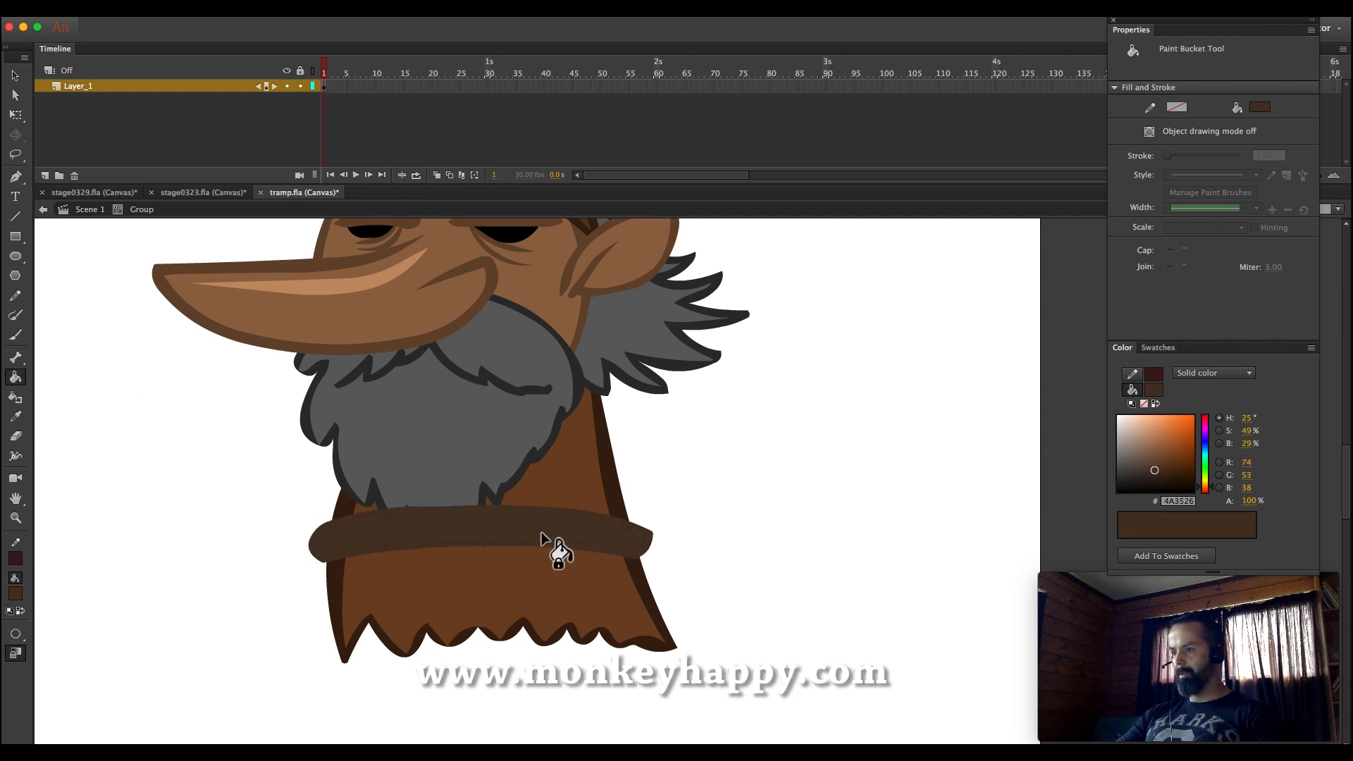
key(super+z)
click(1154, 455)
click(559, 529)
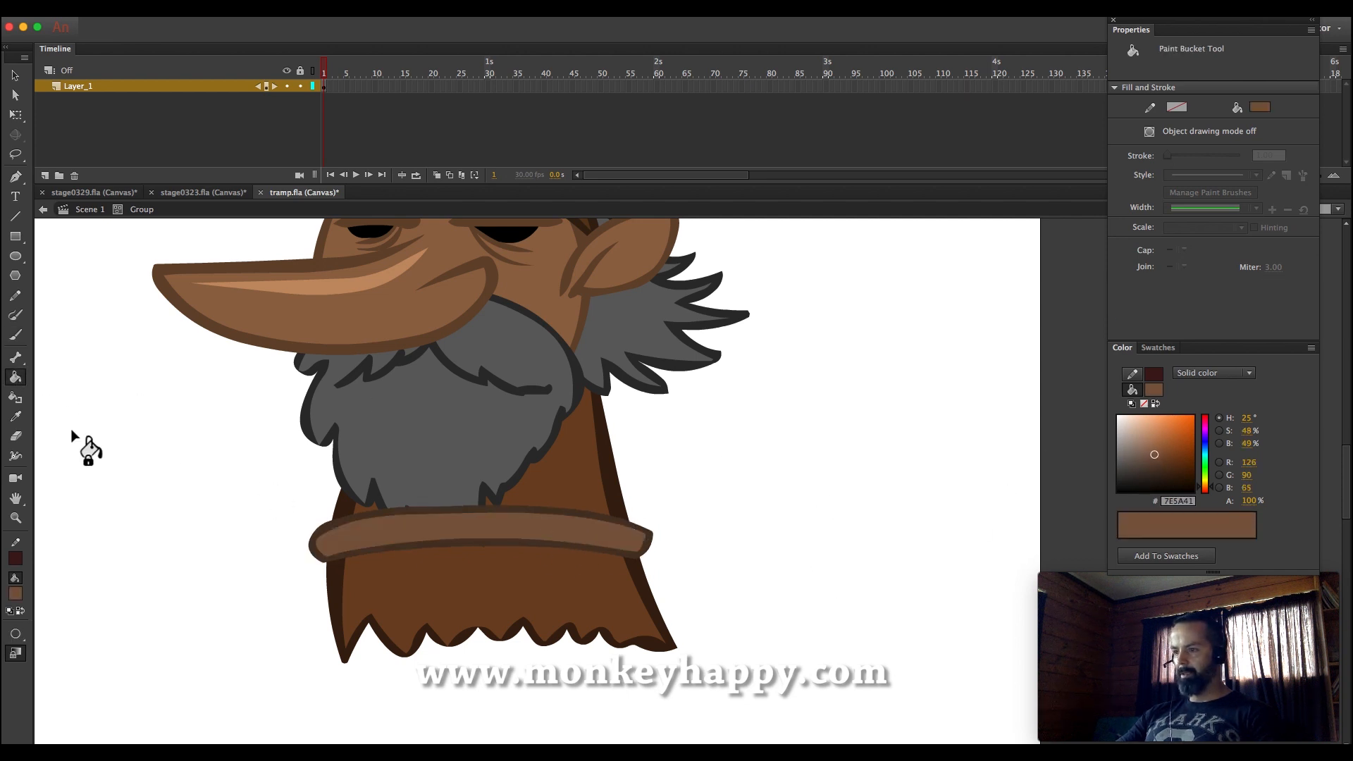
Brush a round knot with two frayed hanging ends on the belt and fill them with the belt's brown
click(16, 416)
click(492, 510)
key(b)
mouse_move(464, 512)
mouse_down()
mouse_move(420, 534)
mouse_move(442, 490)
mouse_move(467, 502)
mouse_move(374, 583)
mouse_move(413, 601)
mouse_move(432, 562)
mouse_move(474, 557)
mouse_move(503, 601)
mouse_move(533, 577)
mouse_move(465, 520)
mouse_up()
click(16, 416)
click(489, 532)
click(498, 558)
click(442, 501)
click(417, 550)
Brush A77F63 highlights along the belt, knot and hanging ends inside a nested group
click(15, 417)
click(388, 532)
click(1149, 442)
key(super+g)
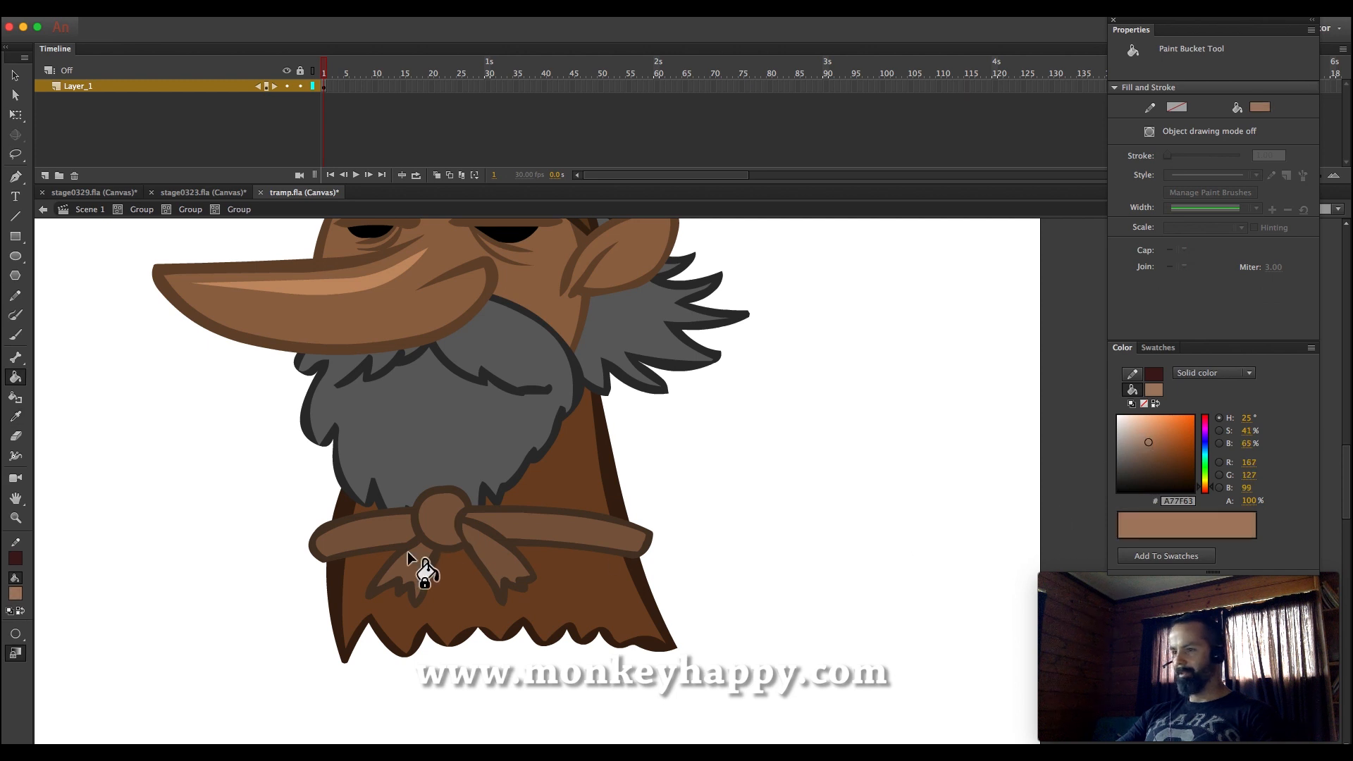
key(b)
mouse_move(321, 541)
mouse_down()
mouse_move(394, 523)
mouse_move(429, 530)
mouse_move(424, 553)
mouse_up()
drag(499, 523, 627, 527)
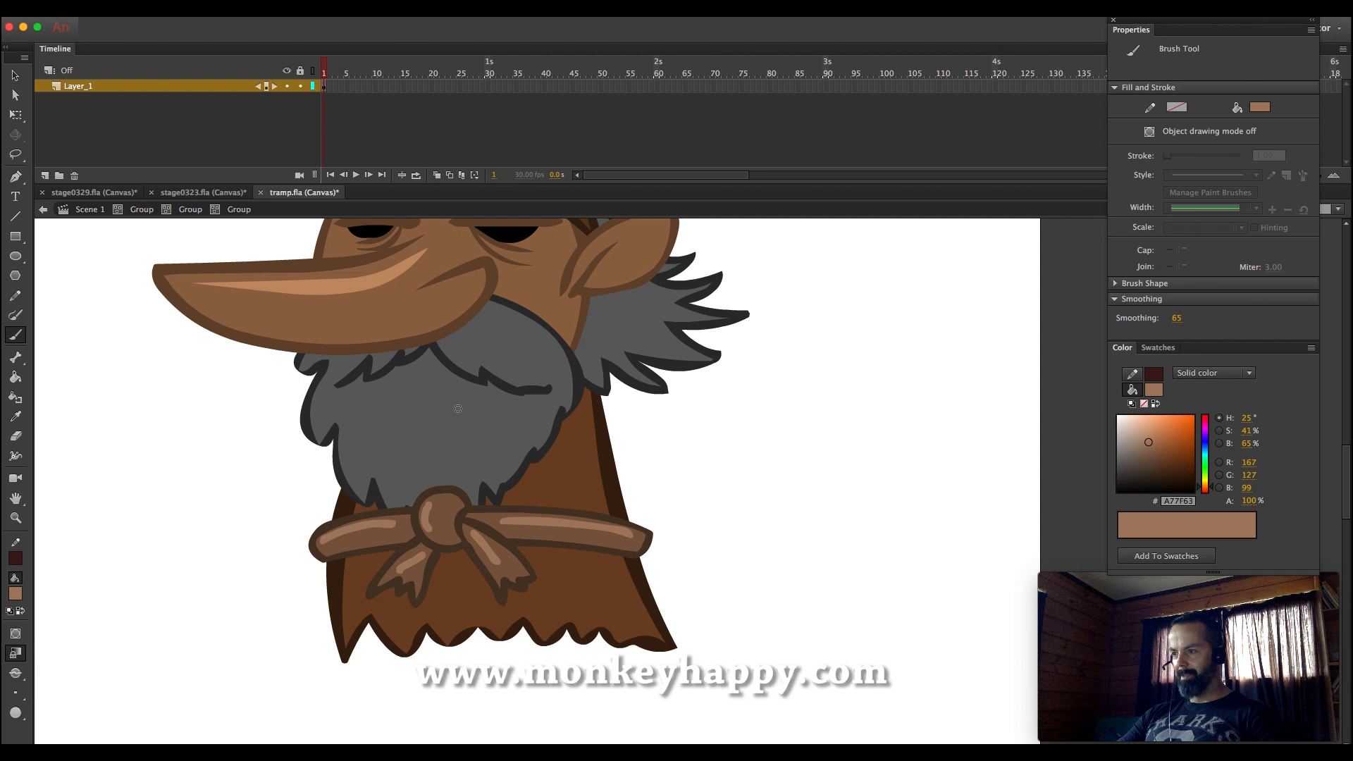
Smooth the belt and knot highlights and reshape their edges
key(v)
drag(228, 428, 828, 642)
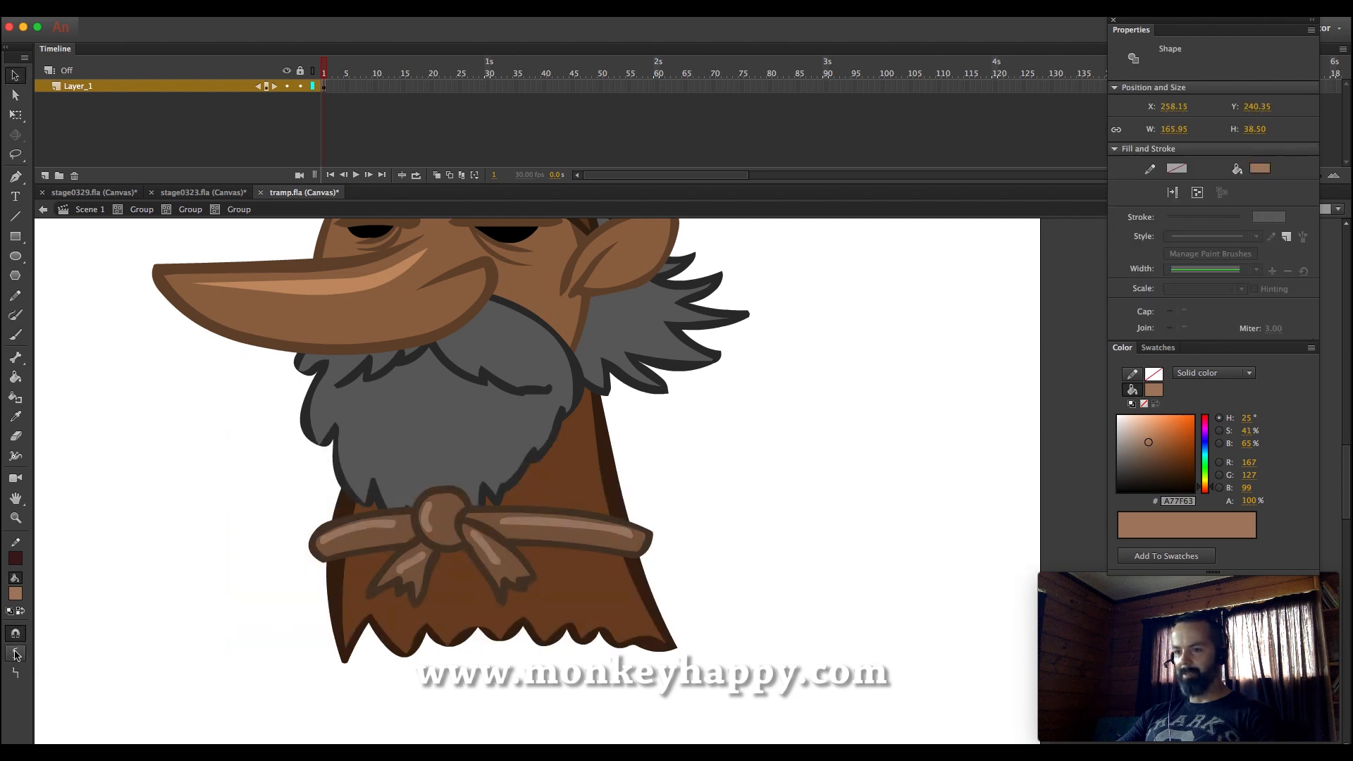
drag(382, 530, 395, 519)
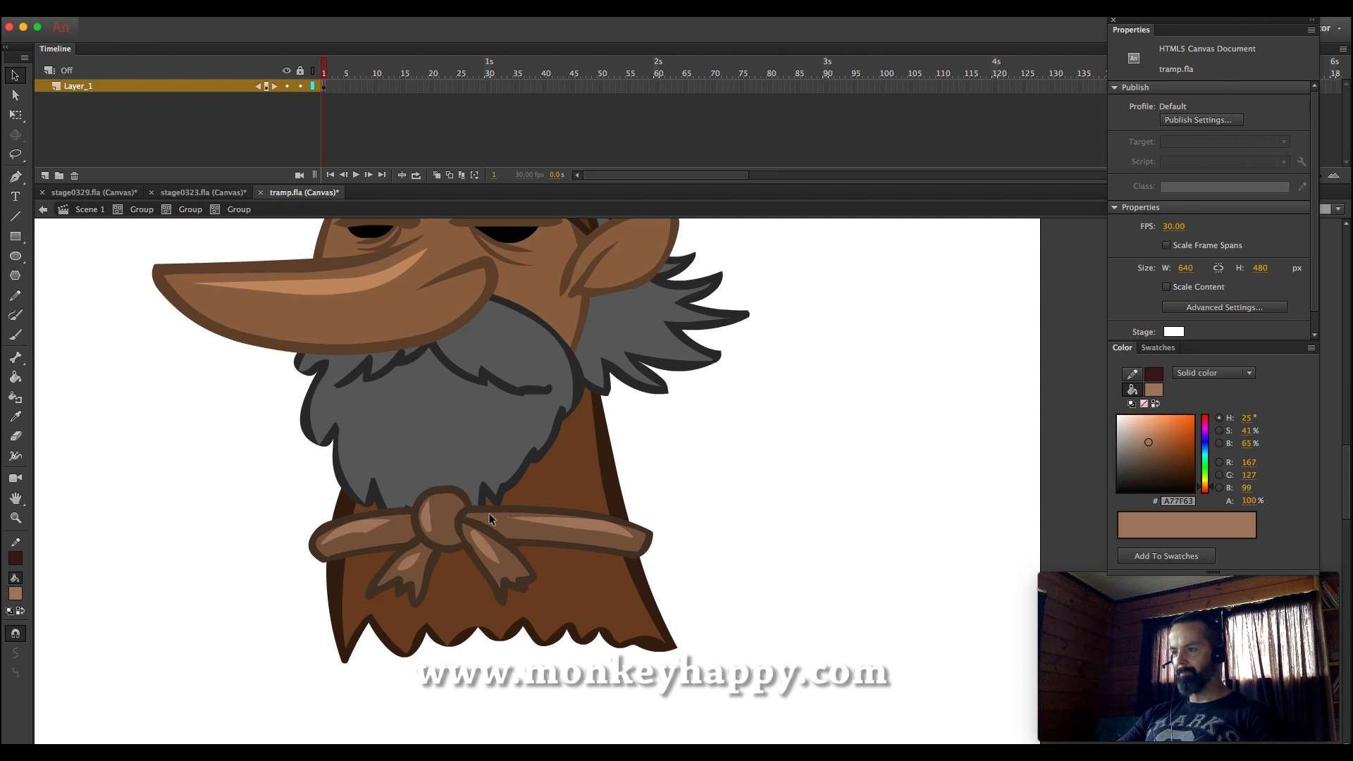
Pencil a shadow outline below the belt and its hanging ends in the belt's outer group
click(192, 209)
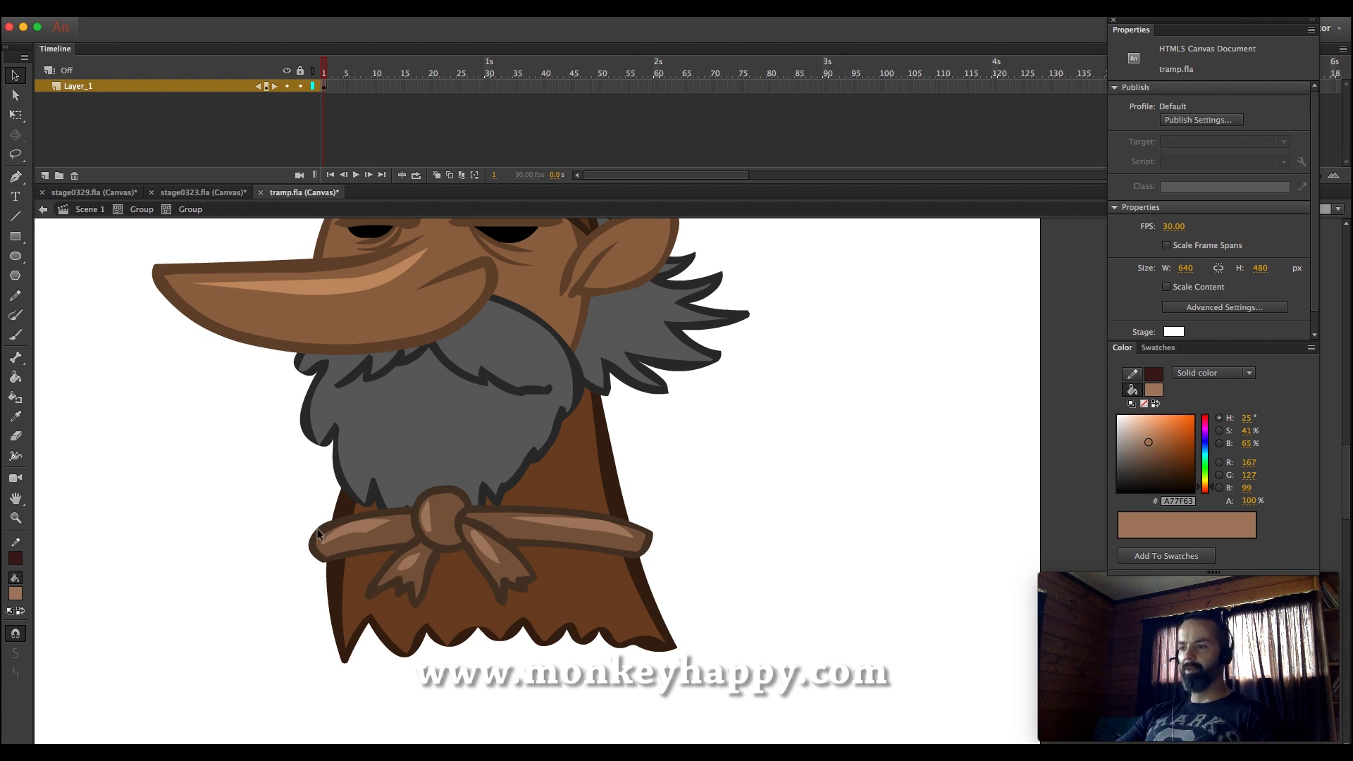
double_click(358, 547)
click(356, 554)
click(228, 487)
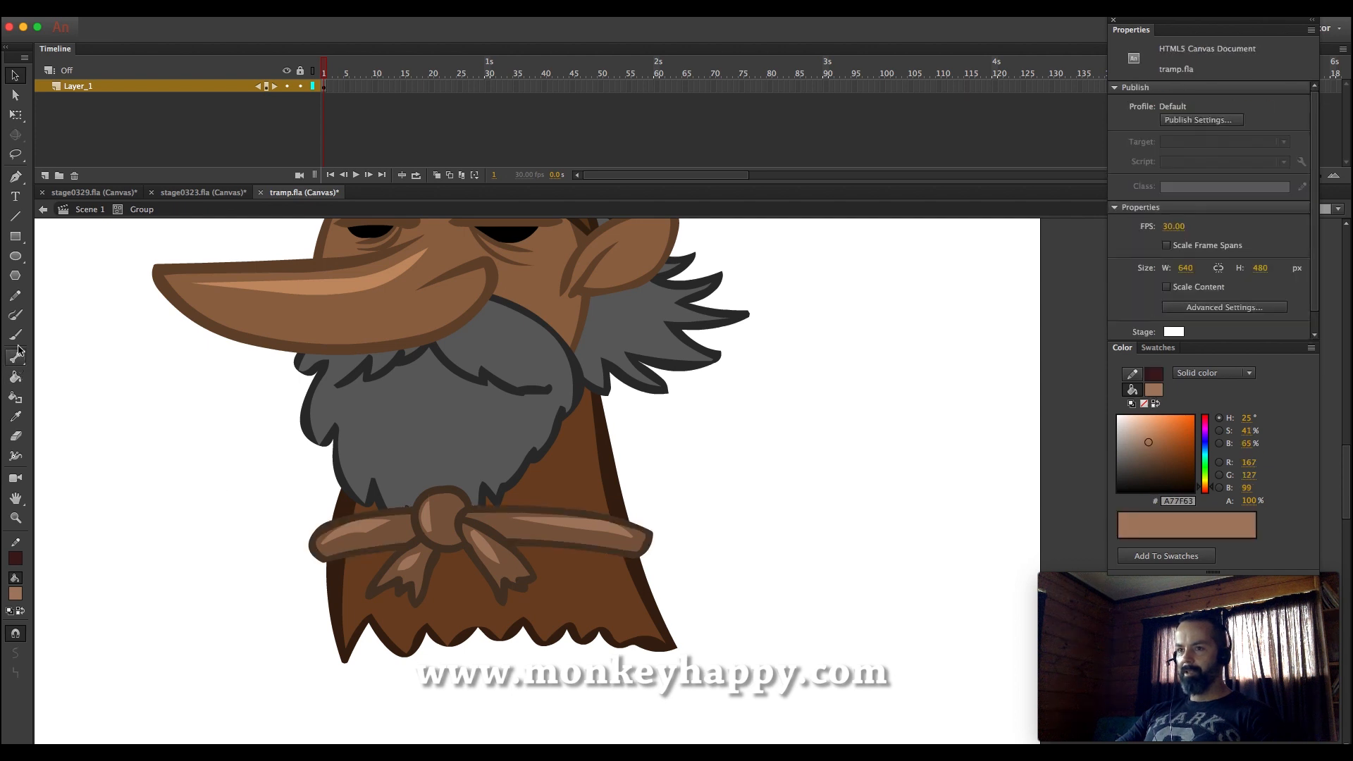
key(shift+y)
mouse_move(404, 556)
mouse_down()
mouse_move(403, 608)
mouse_move(417, 610)
mouse_move(444, 558)
mouse_move(494, 615)
mouse_move(536, 595)
mouse_move(512, 563)
mouse_move(651, 572)
mouse_up()
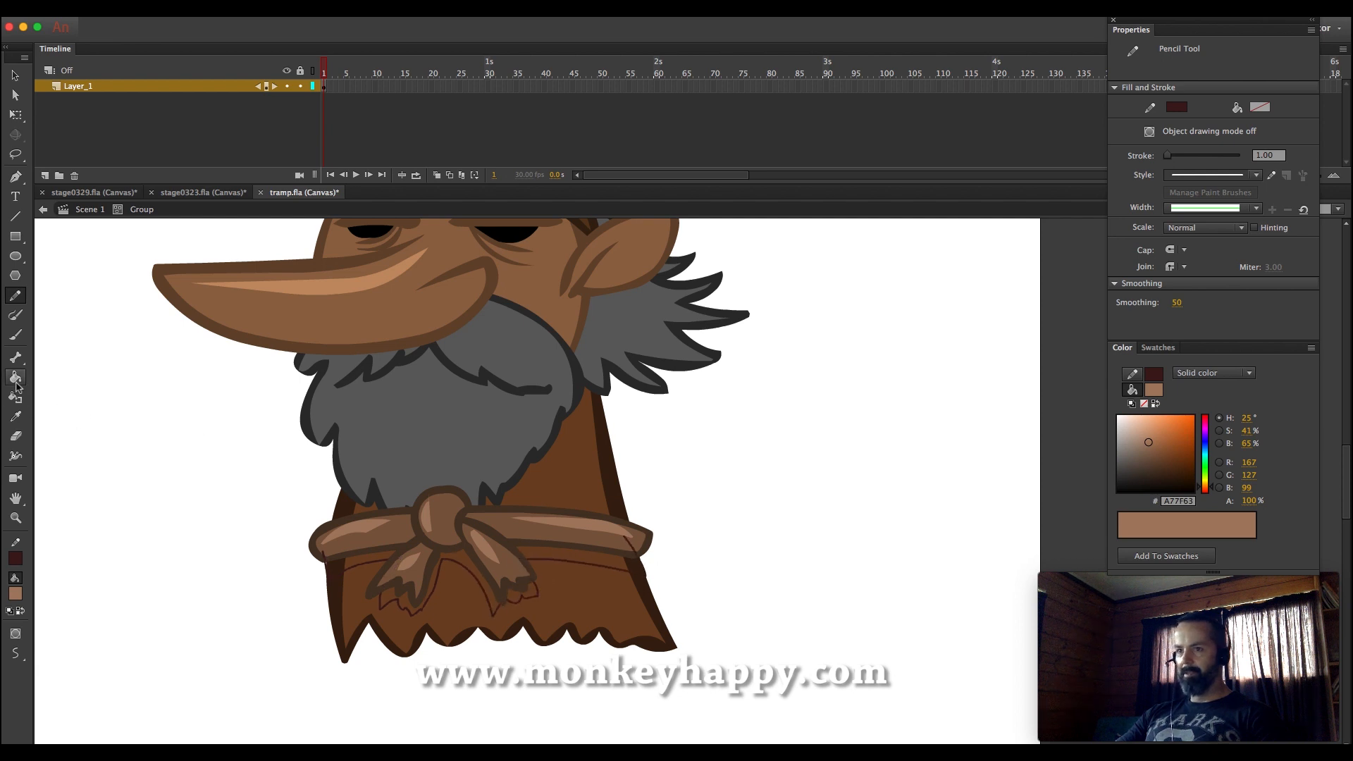
Fill the belt shadow with black 000000, delete its pencil outline and return to the main scene
click(15, 377)
click(1119, 491)
click(563, 569)
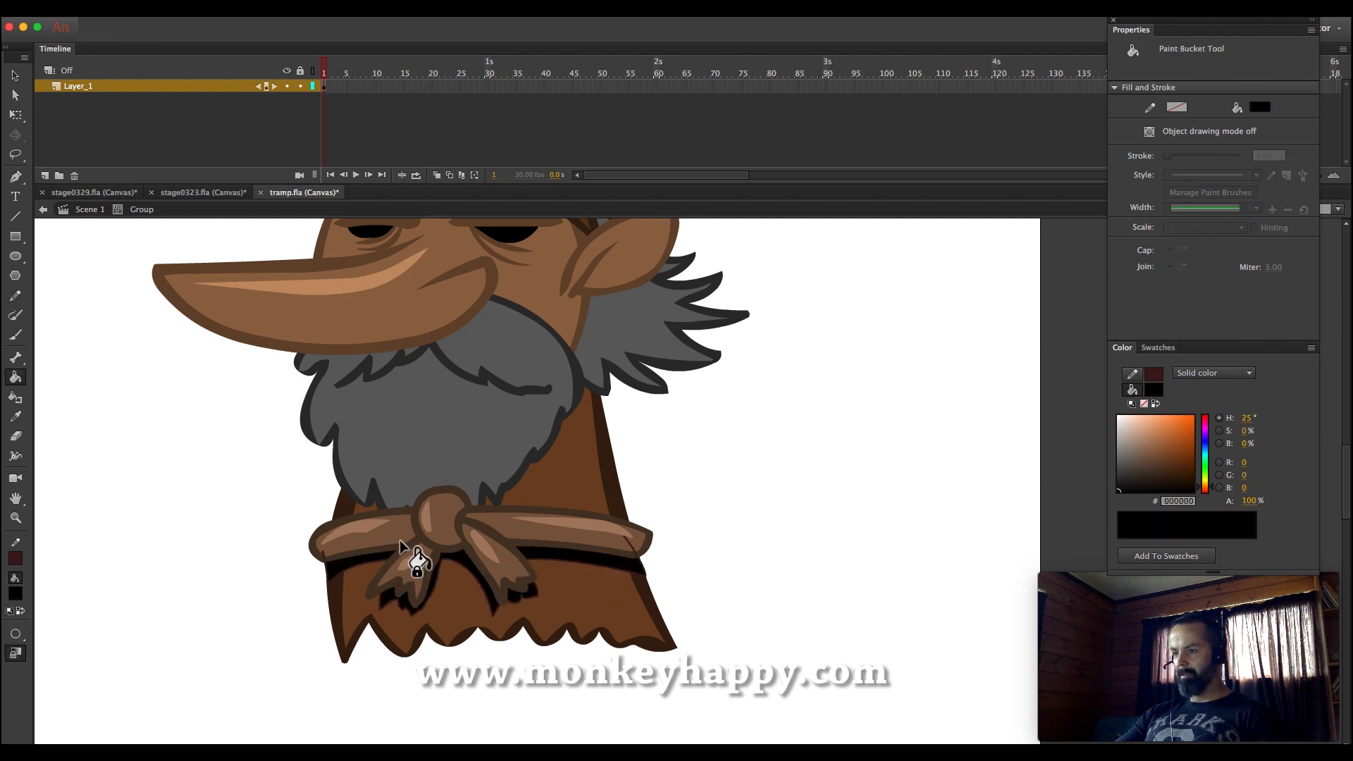
click(16, 75)
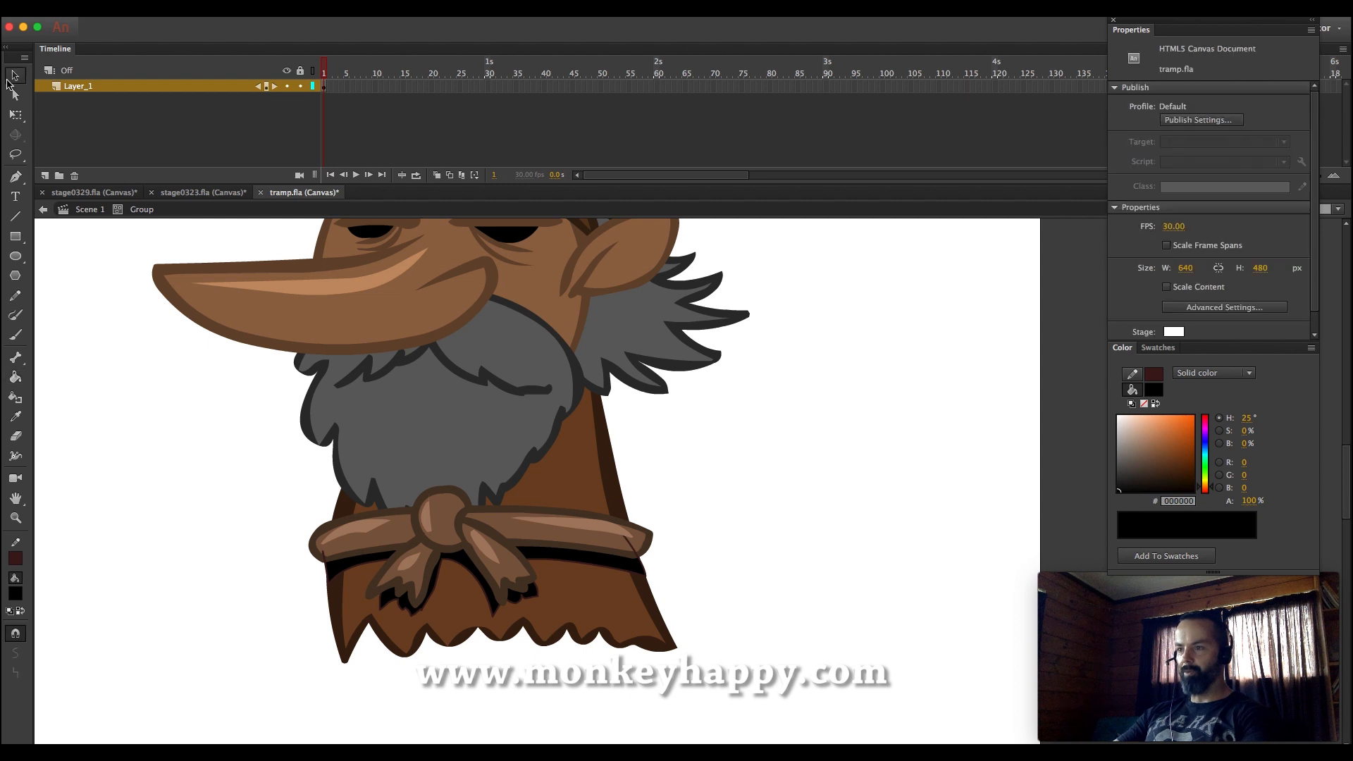
double_click(360, 563)
key(Delete)
click(90, 209)
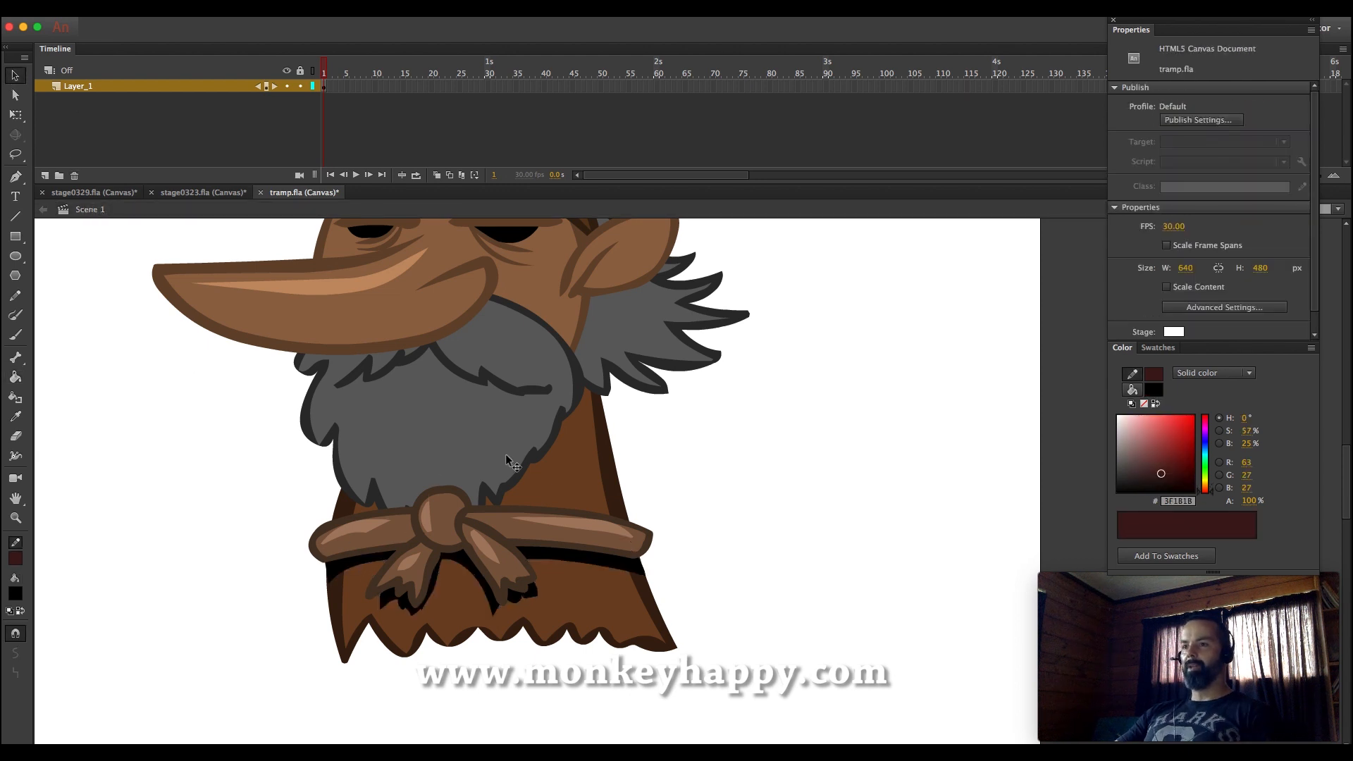
Convert the brown body, its outline and the belt group into a movie clip symbol named "body"
click(549, 498)
shift+click(591, 538)
shift+click(612, 503)
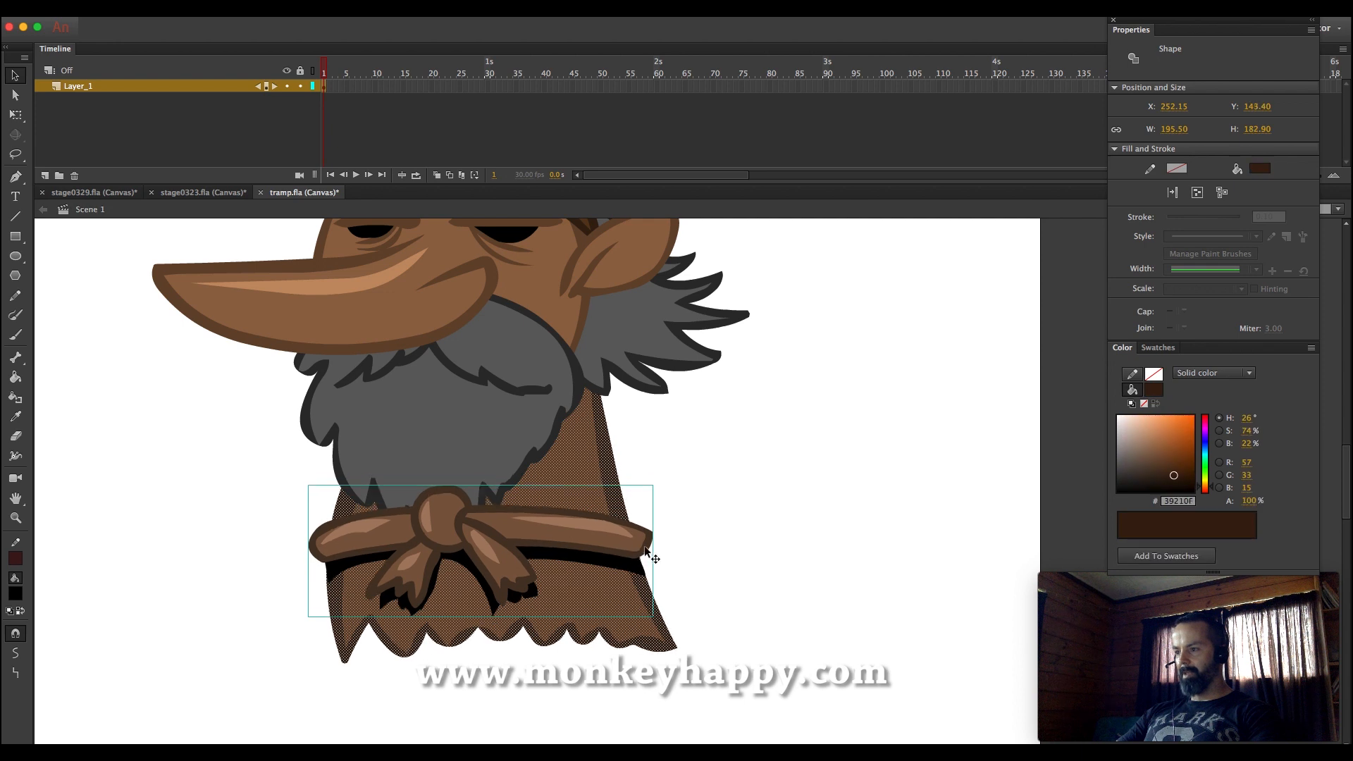
click(257, 9)
click(293, 46)
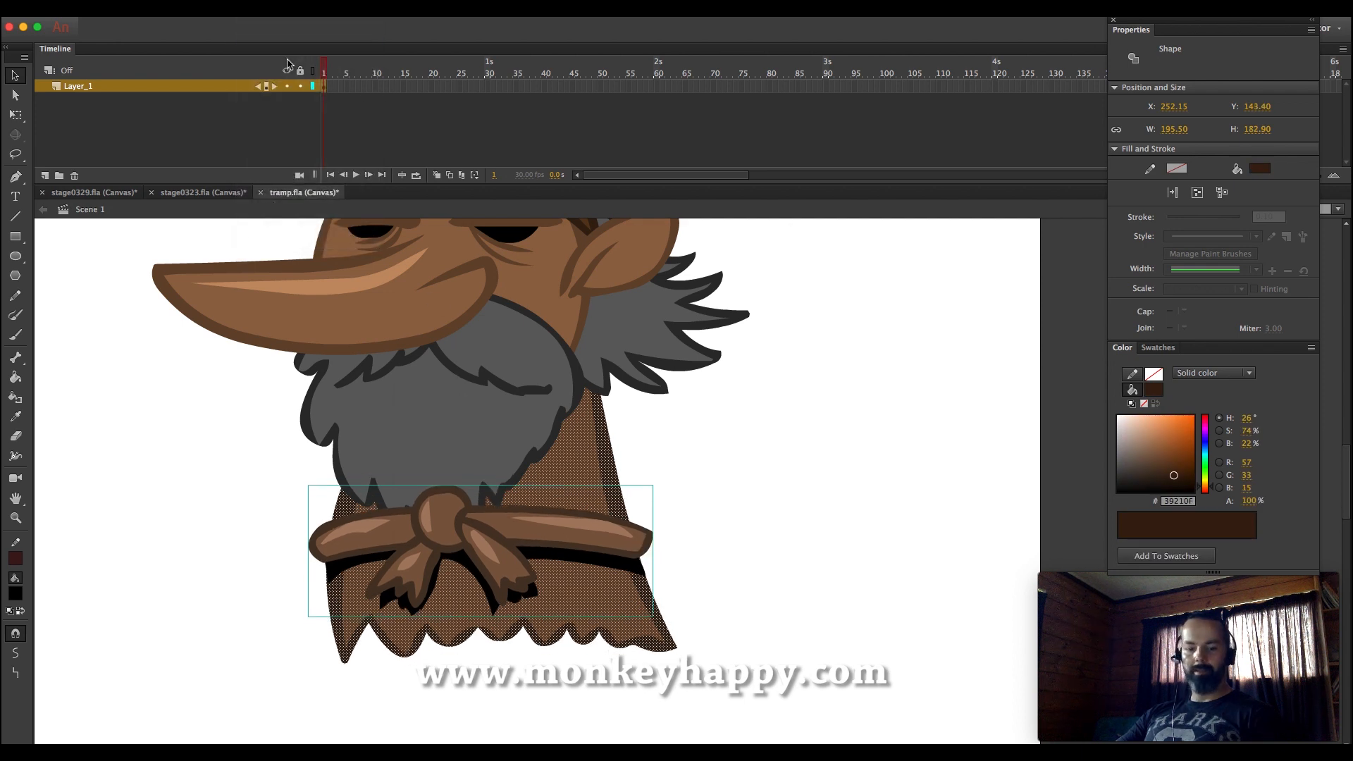
text(b)
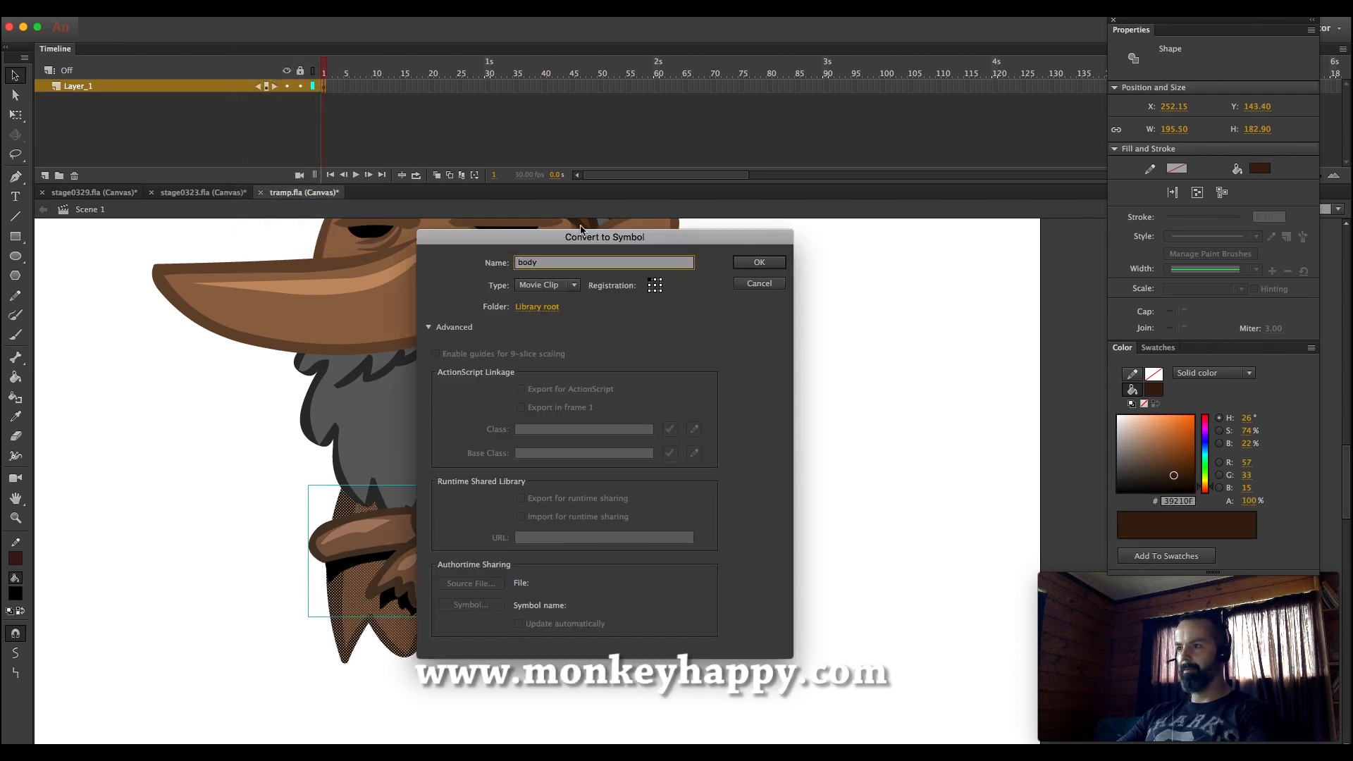
text(ody)
key(Return)
Send the body symbol behind the head and nudge it slightly to the right
key(super+shift+Down)
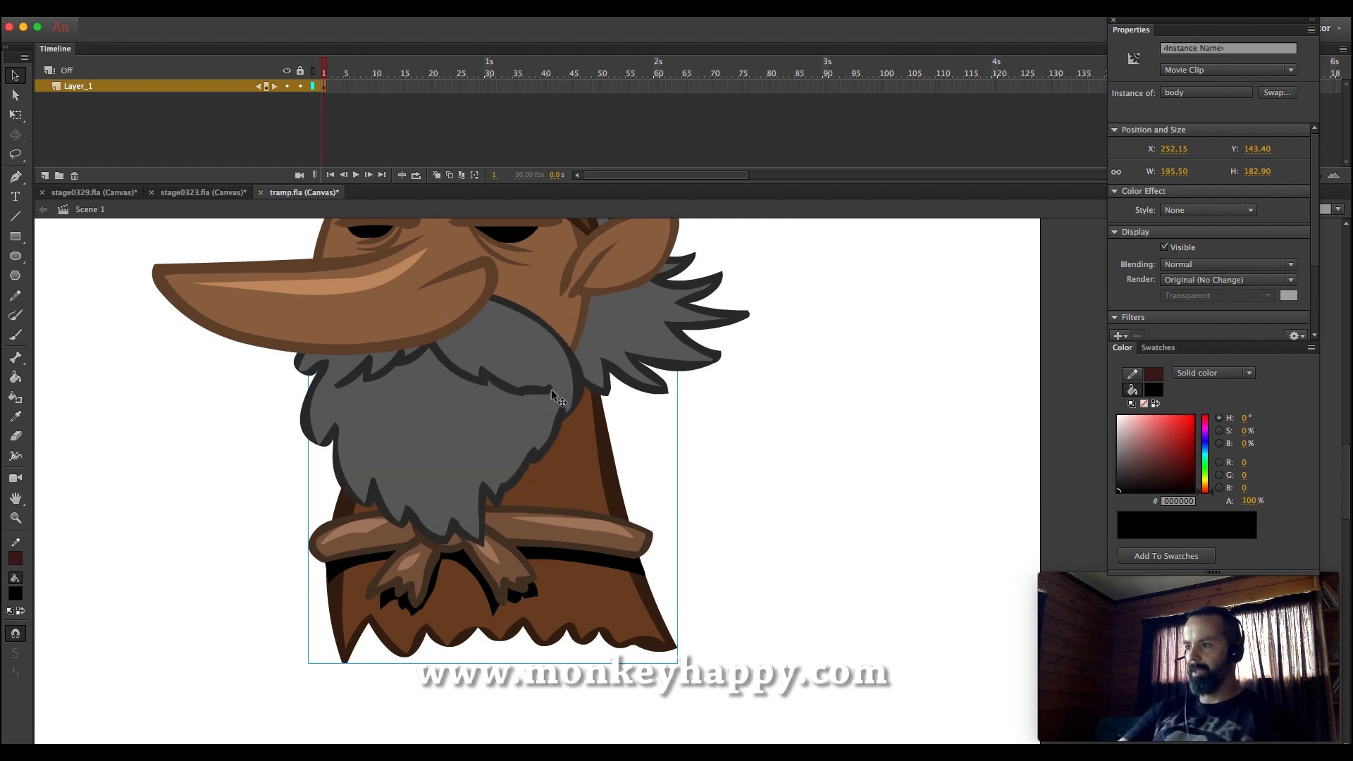
key(shift+Right)
click(205, 450)
Brush a dark blue 34346A trouser leg outline with a ragged cuff under the front of the body
click(15, 519)
click(820, 508)
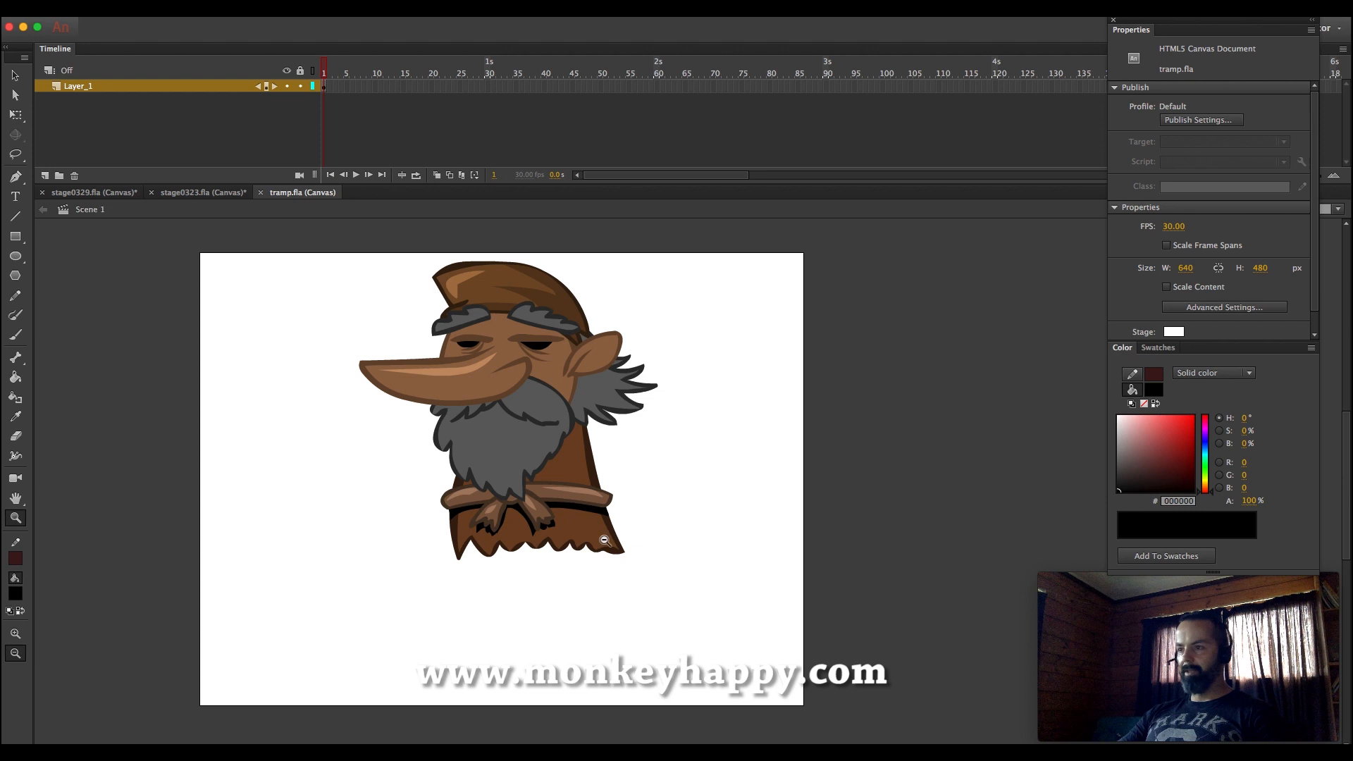
drag(740, 634, 433, 360)
scroll(465, 396, up, 2)
key(i)
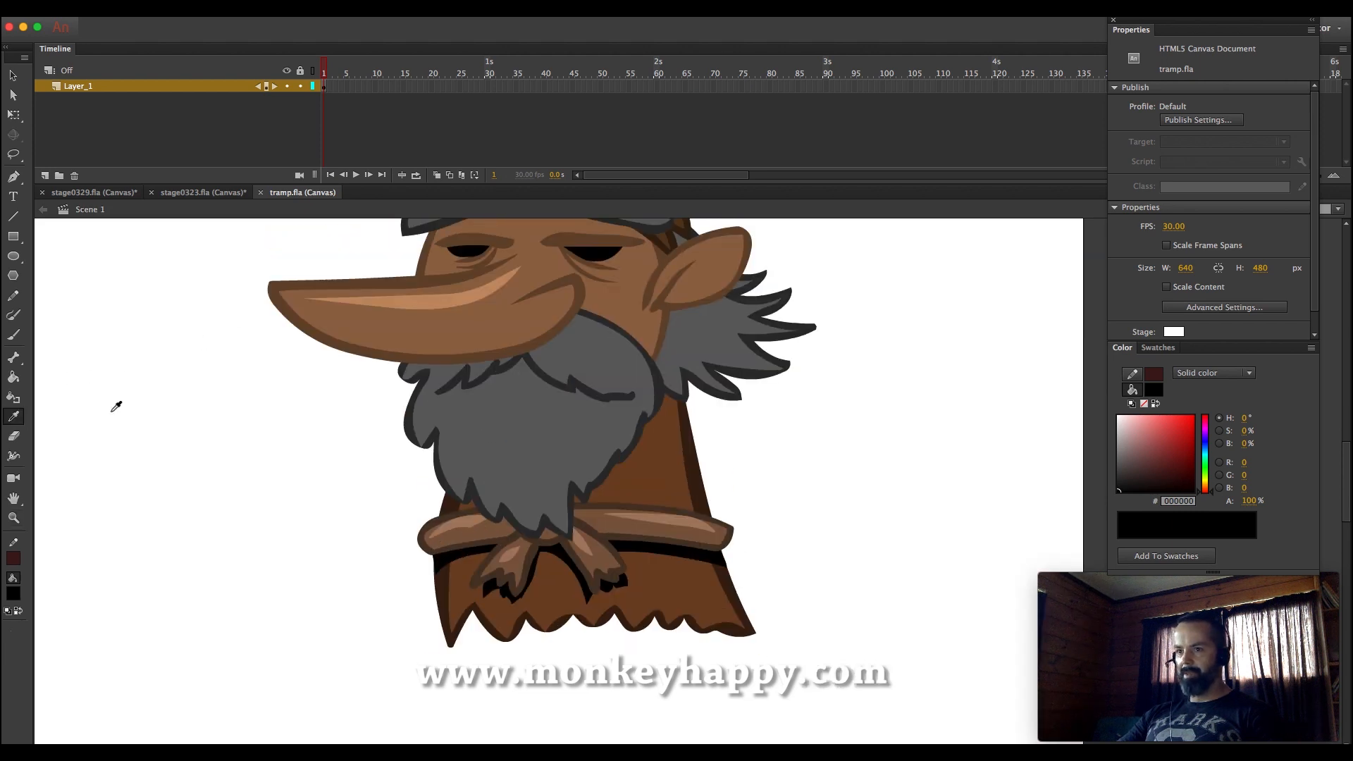
drag(1178, 461, 1167, 460)
click(1205, 441)
click(1156, 459)
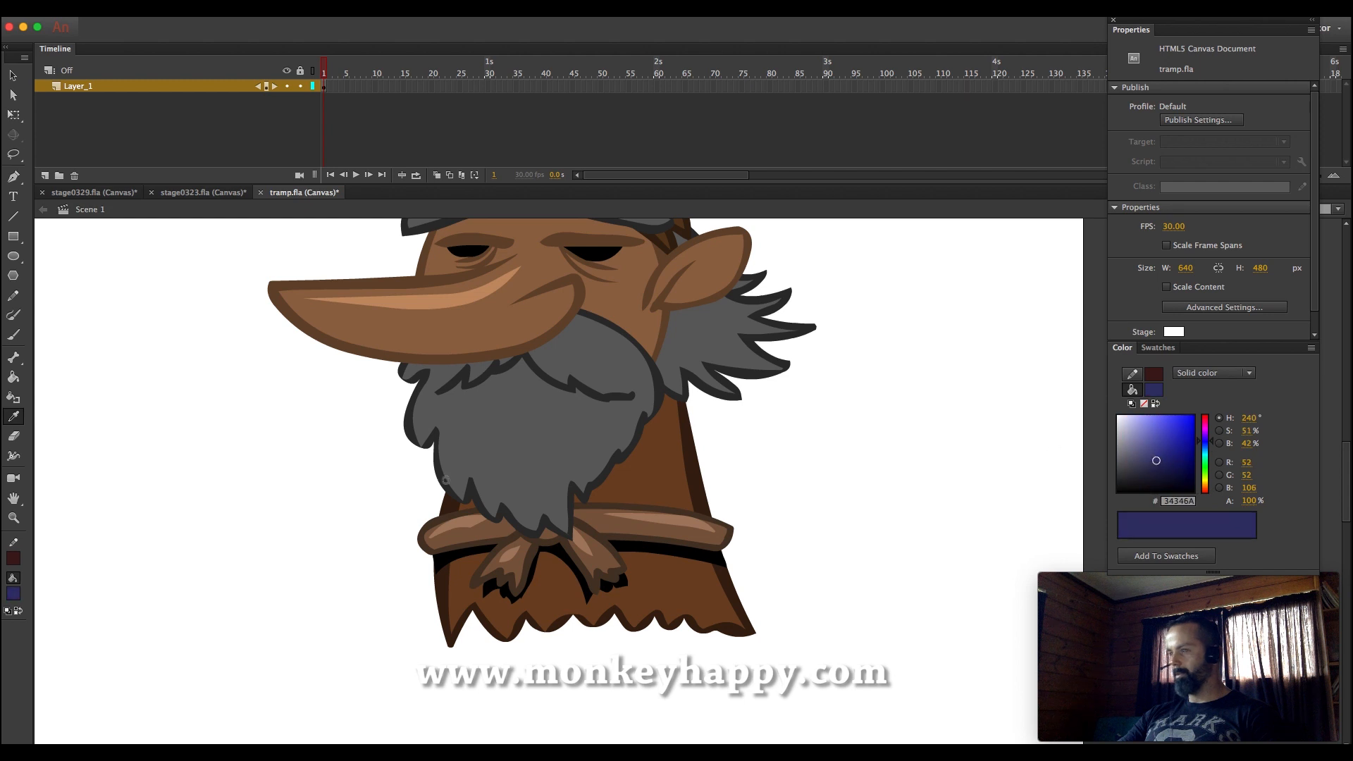
key(b)
scroll(474, 627, down, 2)
mouse_move(471, 514)
mouse_down()
mouse_move(479, 624)
mouse_move(559, 650)
mouse_move(523, 511)
mouse_move(471, 513)
mouse_up()
Fill the trouser leg with light blue 6F6FB2
click(16, 377)
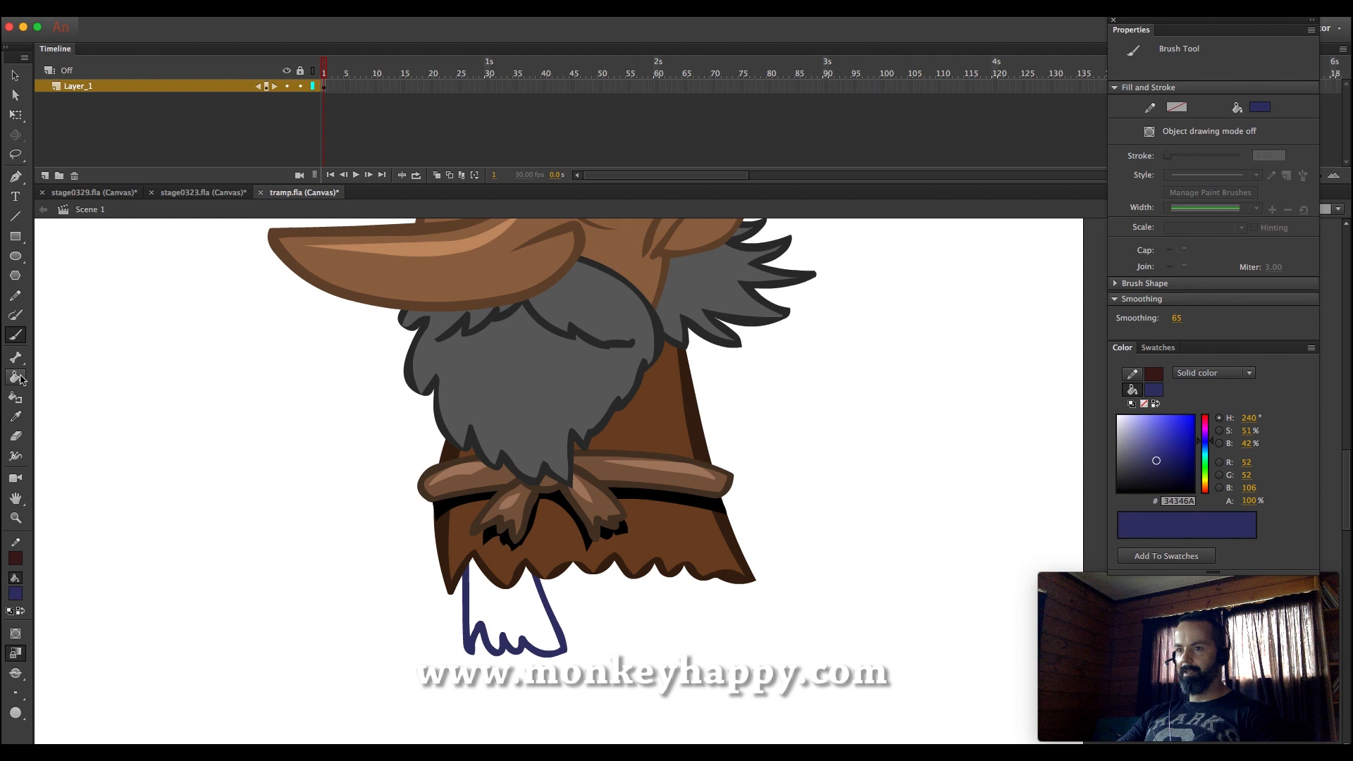
click(1153, 450)
click(536, 627)
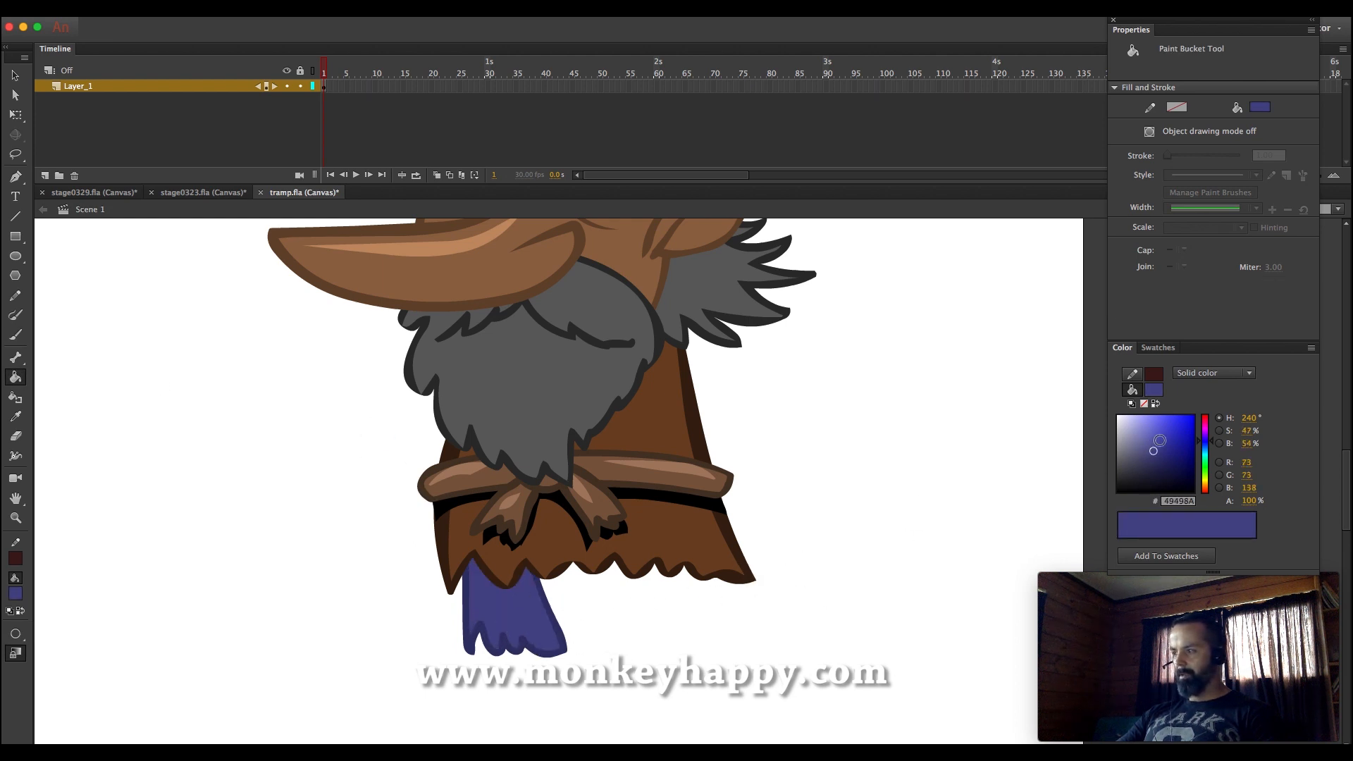
click(1146, 438)
click(527, 619)
Select the trouser leg's fill and outline and group them
key(v)
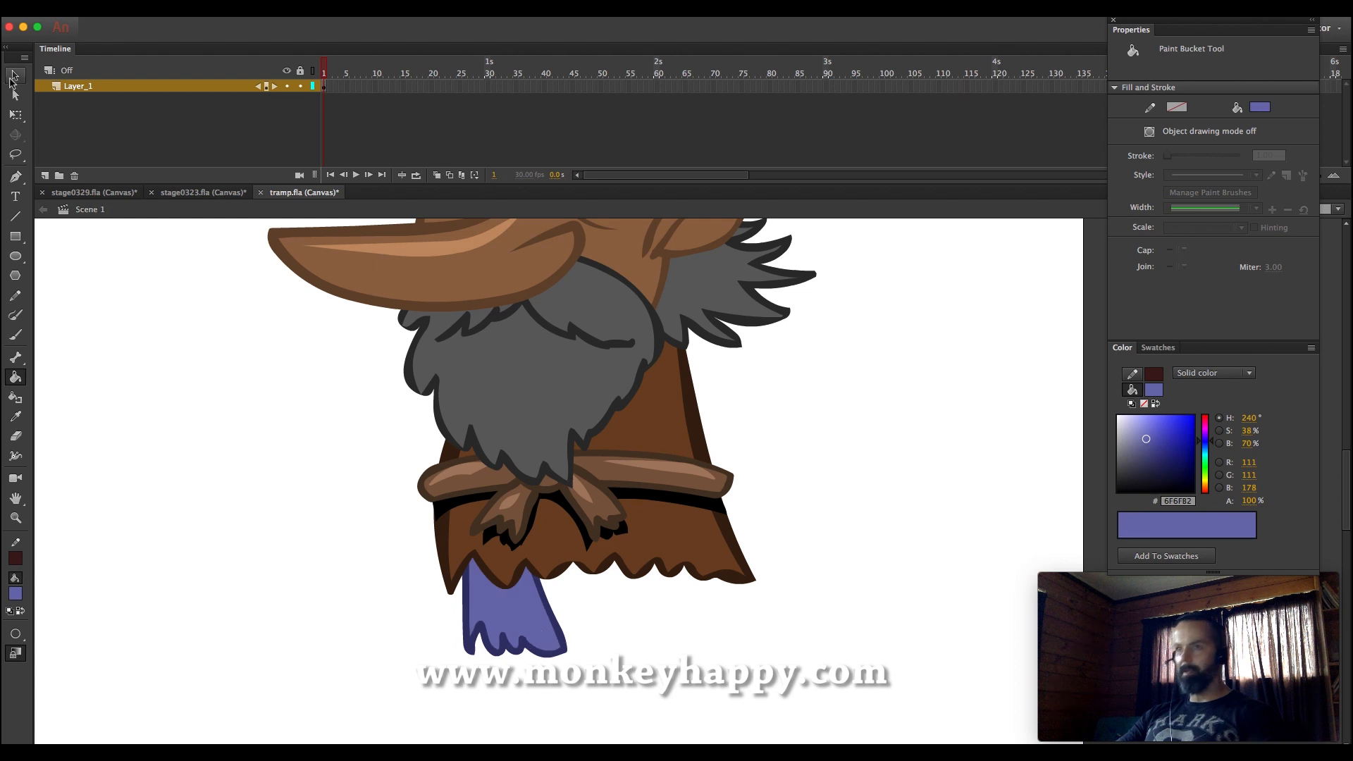
click(538, 638)
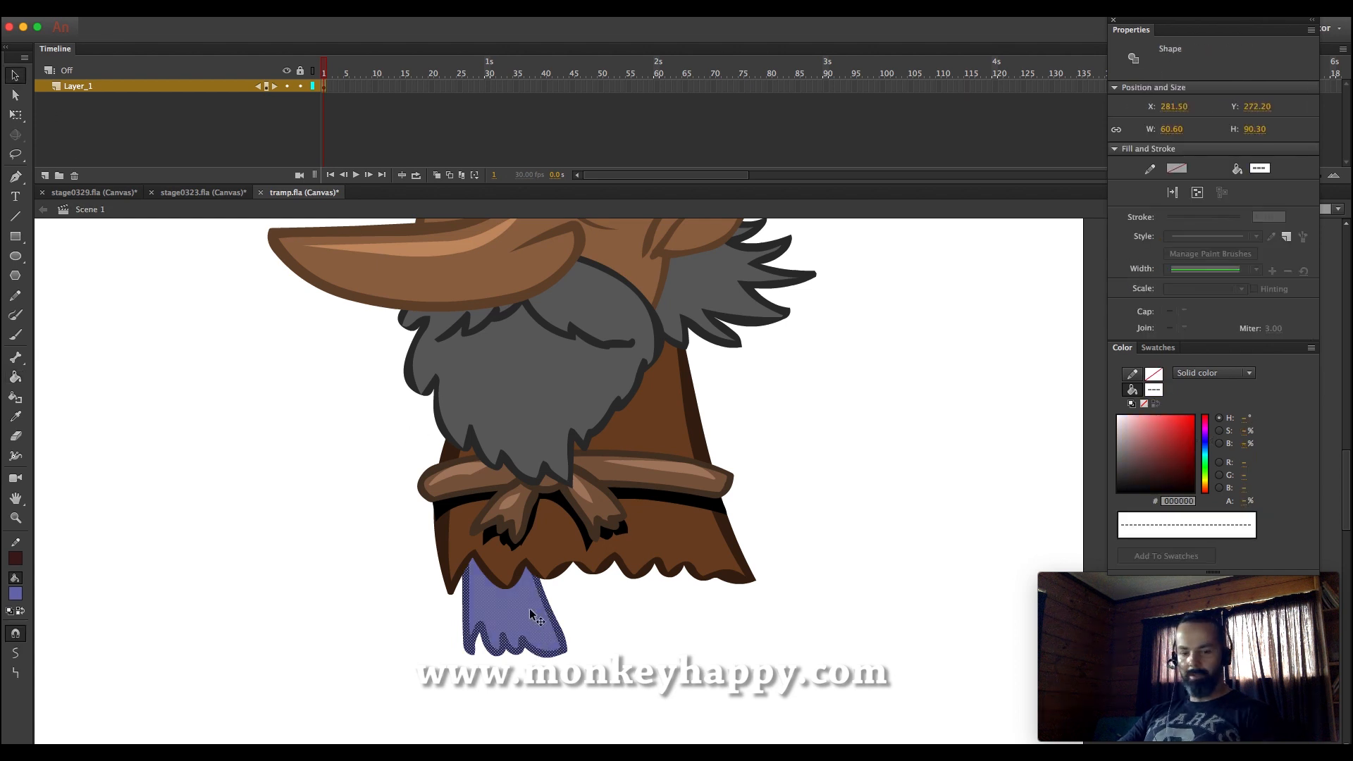
key(super+g)
click(650, 632)
click(14, 416)
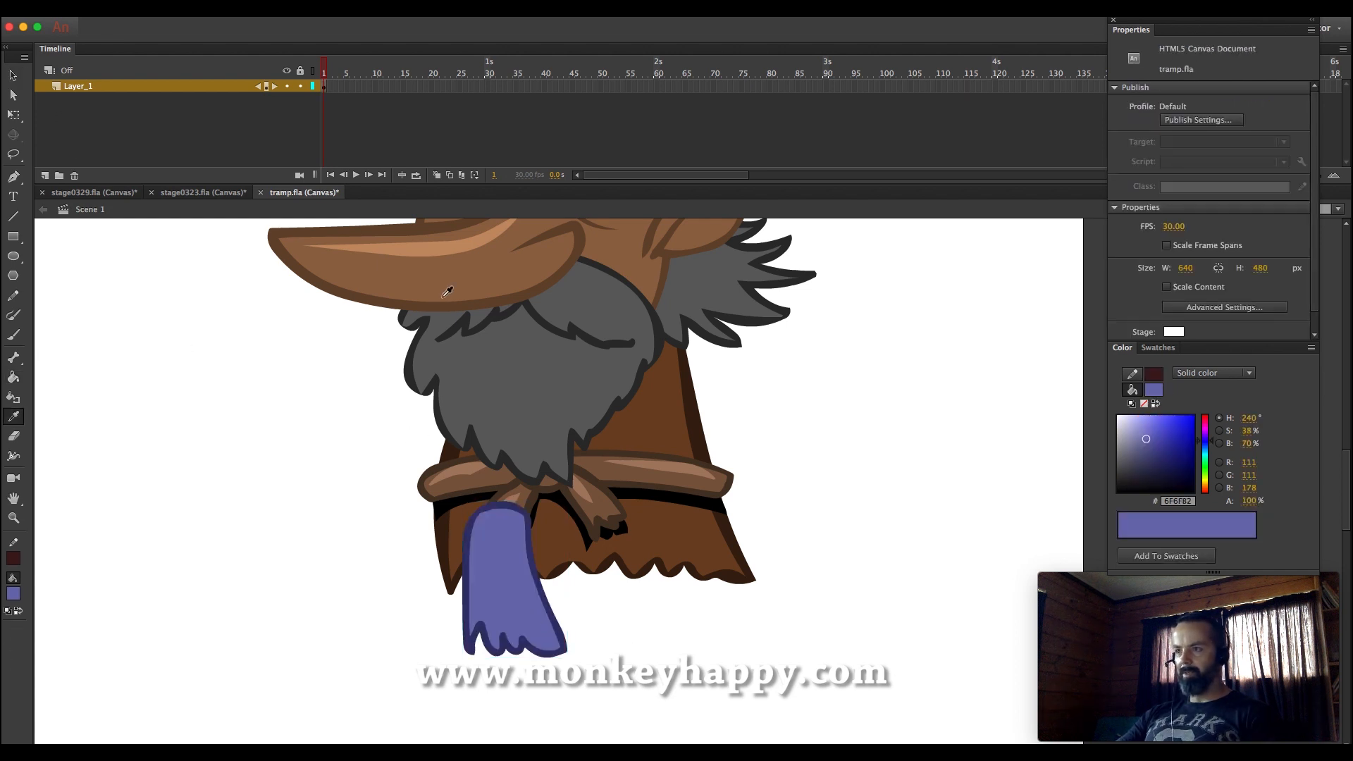
Brush a bare foot and ankle outline below the trouser leg in the nose outline's dark brown 69482E
click(447, 291)
key(b)
click(16, 693)
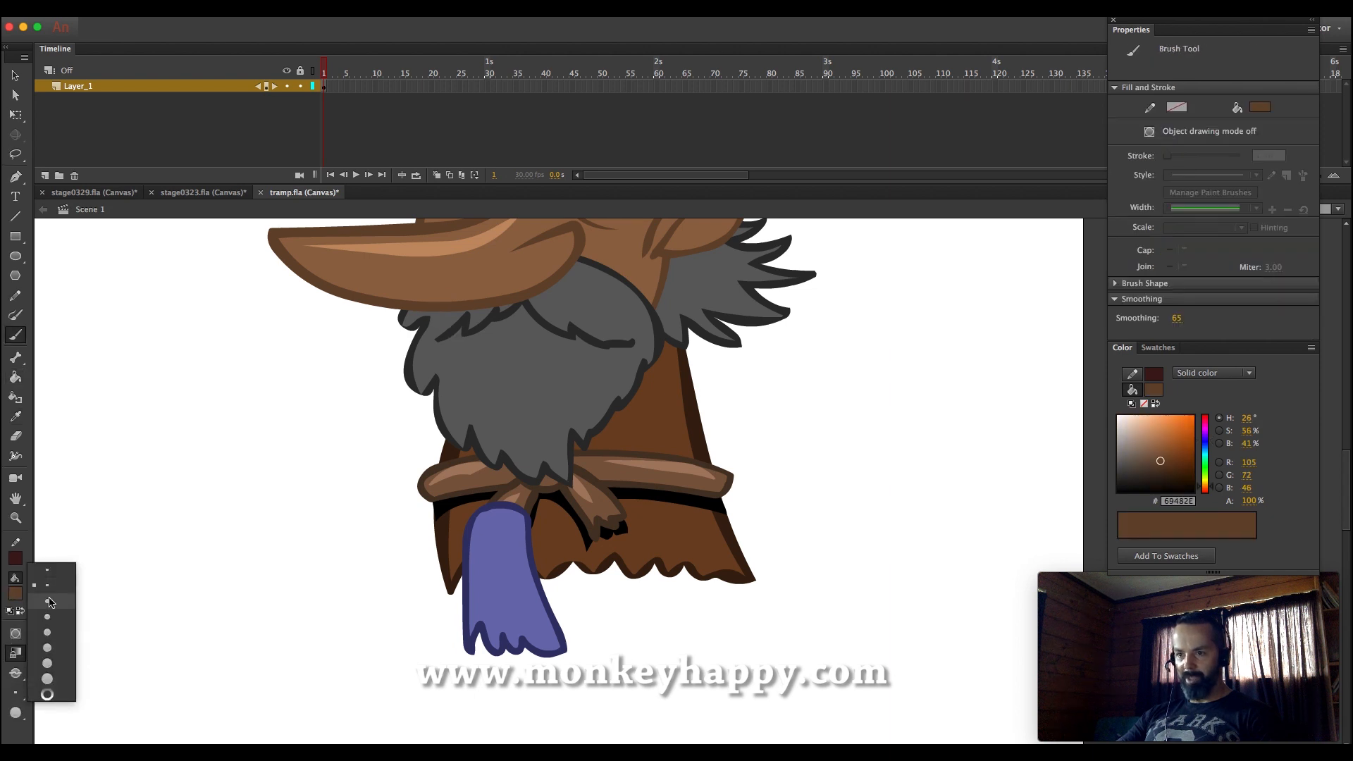
click(47, 601)
mouse_move(489, 651)
mouse_down()
mouse_move(517, 688)
mouse_move(573, 693)
mouse_up()
scroll(604, 704, down, 3)
mouse_move(503, 622)
mouse_down()
mouse_move(514, 643)
mouse_move(568, 604)
mouse_move(556, 586)
mouse_up()
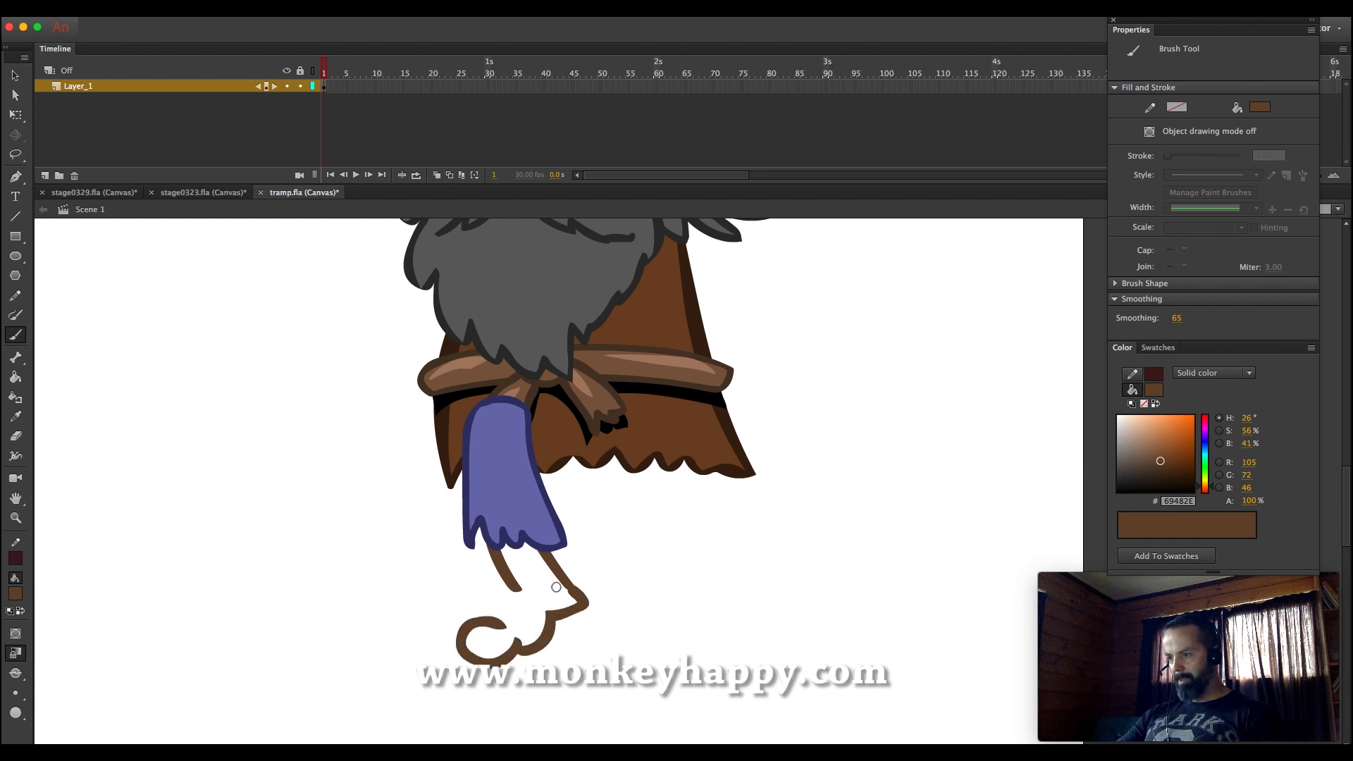
mouse_move(463, 640)
mouse_down()
mouse_move(422, 631)
mouse_move(421, 611)
mouse_move(507, 594)
mouse_up()
Fill the bare foot with the face's skin brown 936845
click(16, 416)
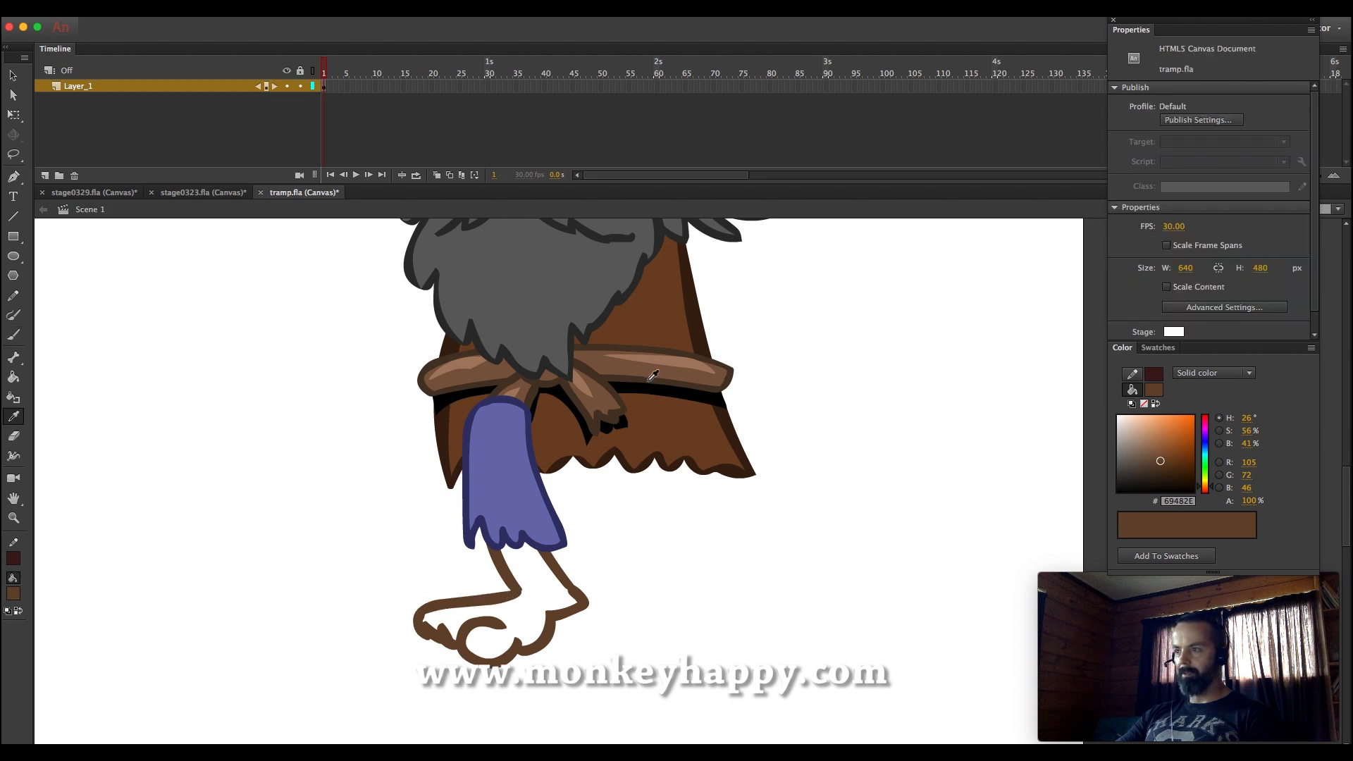
scroll(610, 337, up, 3)
click(628, 250)
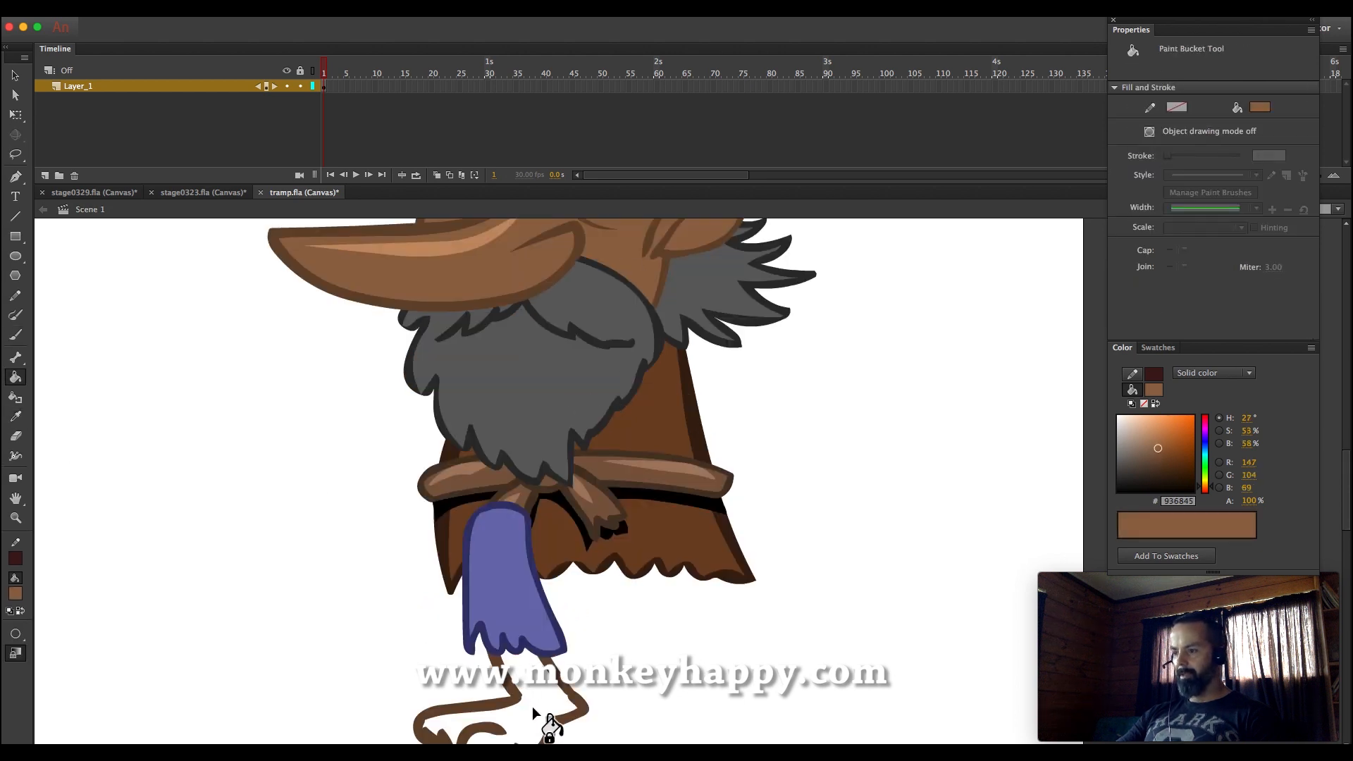
key(b)
click(15, 377)
click(500, 677)
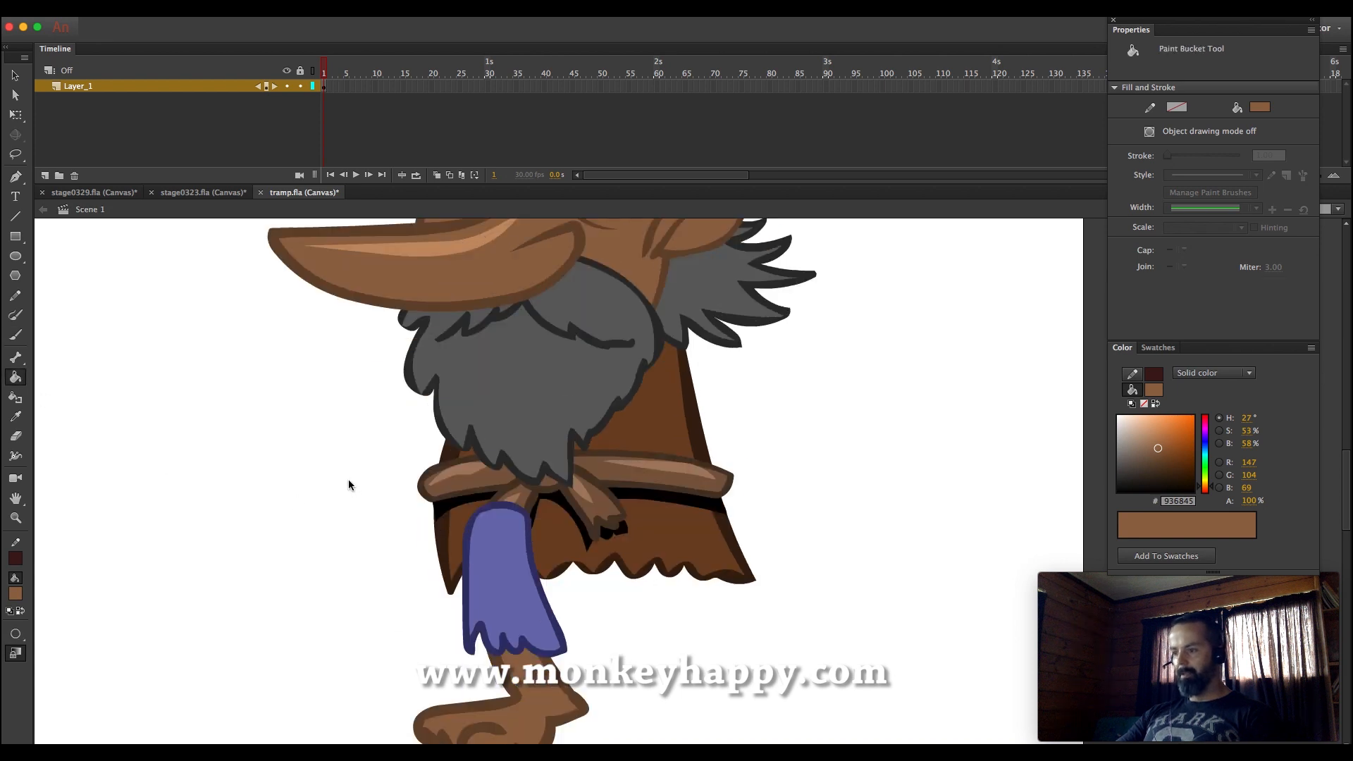
Select the foot together with the trouser leg and convert them to a movie clip named leg
scroll(348, 485, down, 3)
key(v)
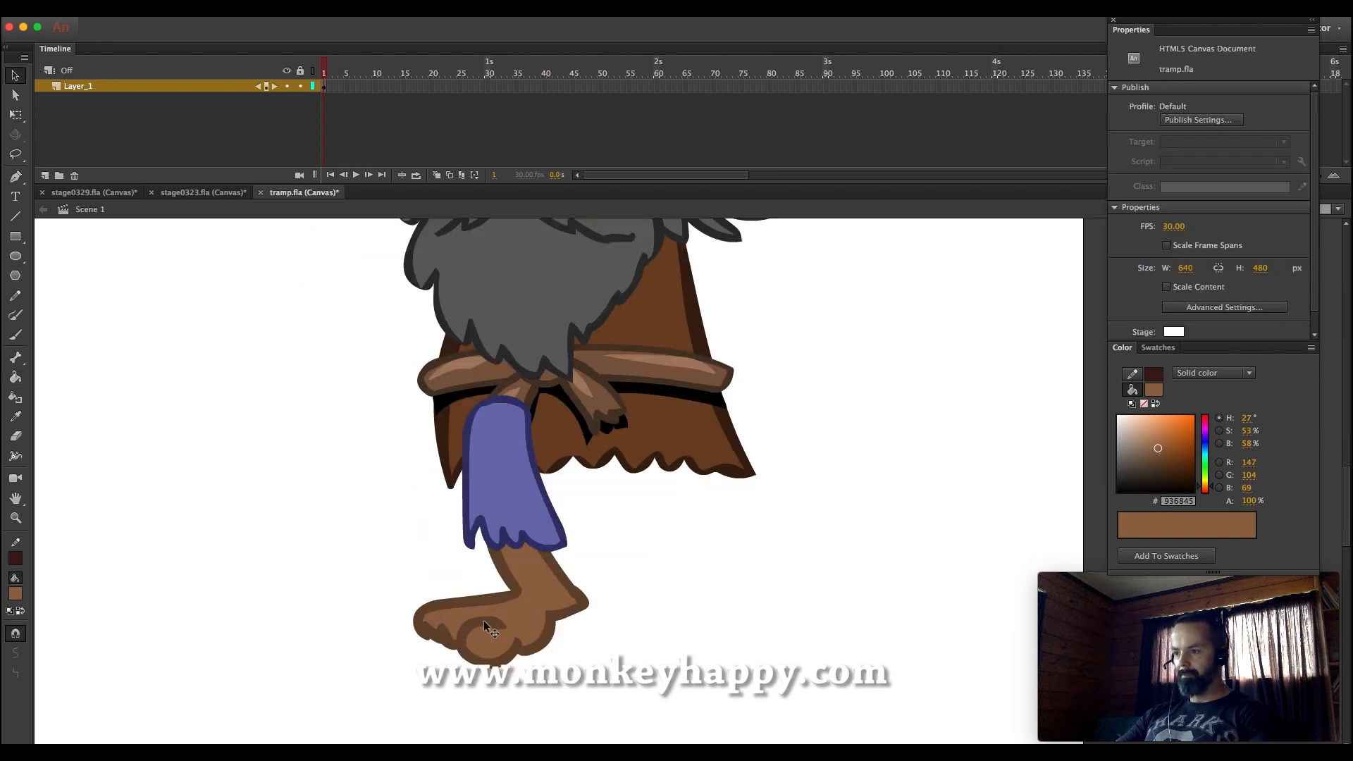
click(484, 622)
shift+click(518, 607)
shift+click(517, 506)
click(264, 13)
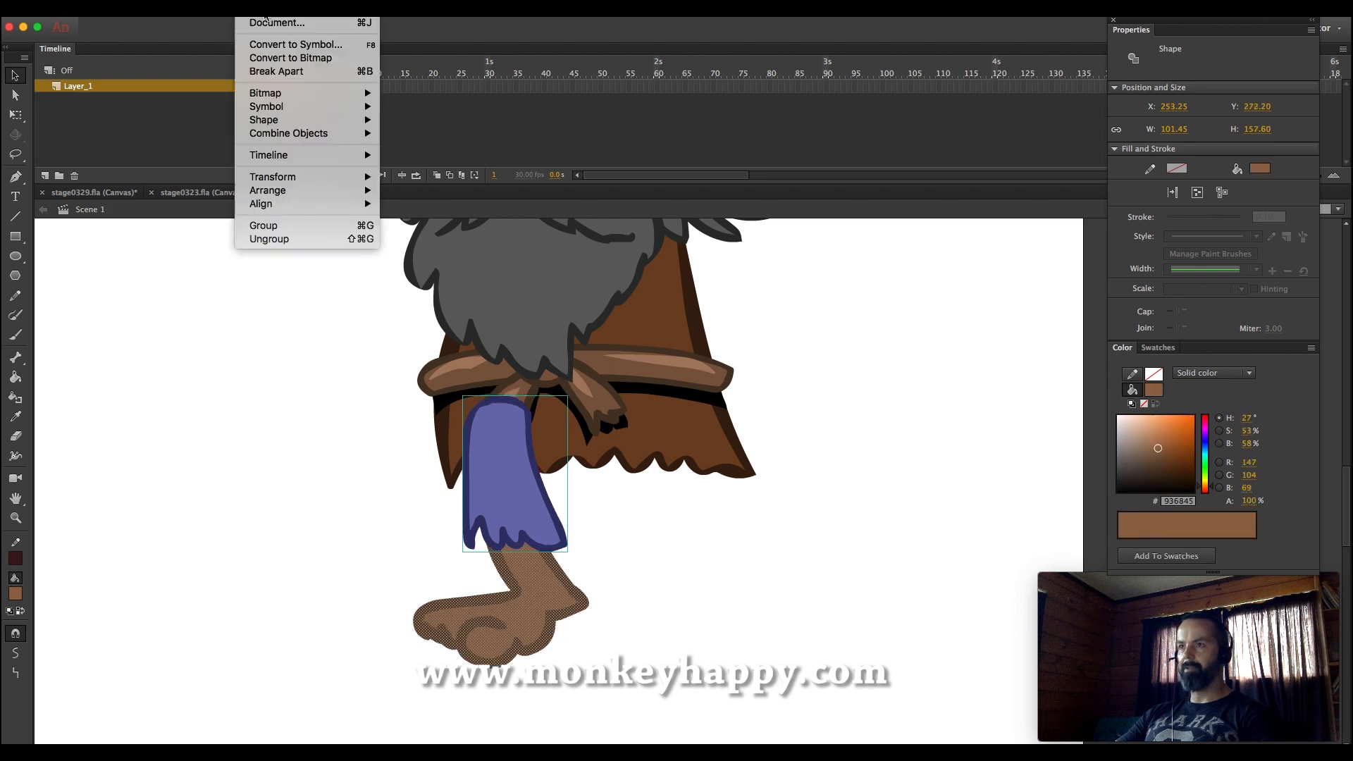
click(296, 45)
key(BackSpace)
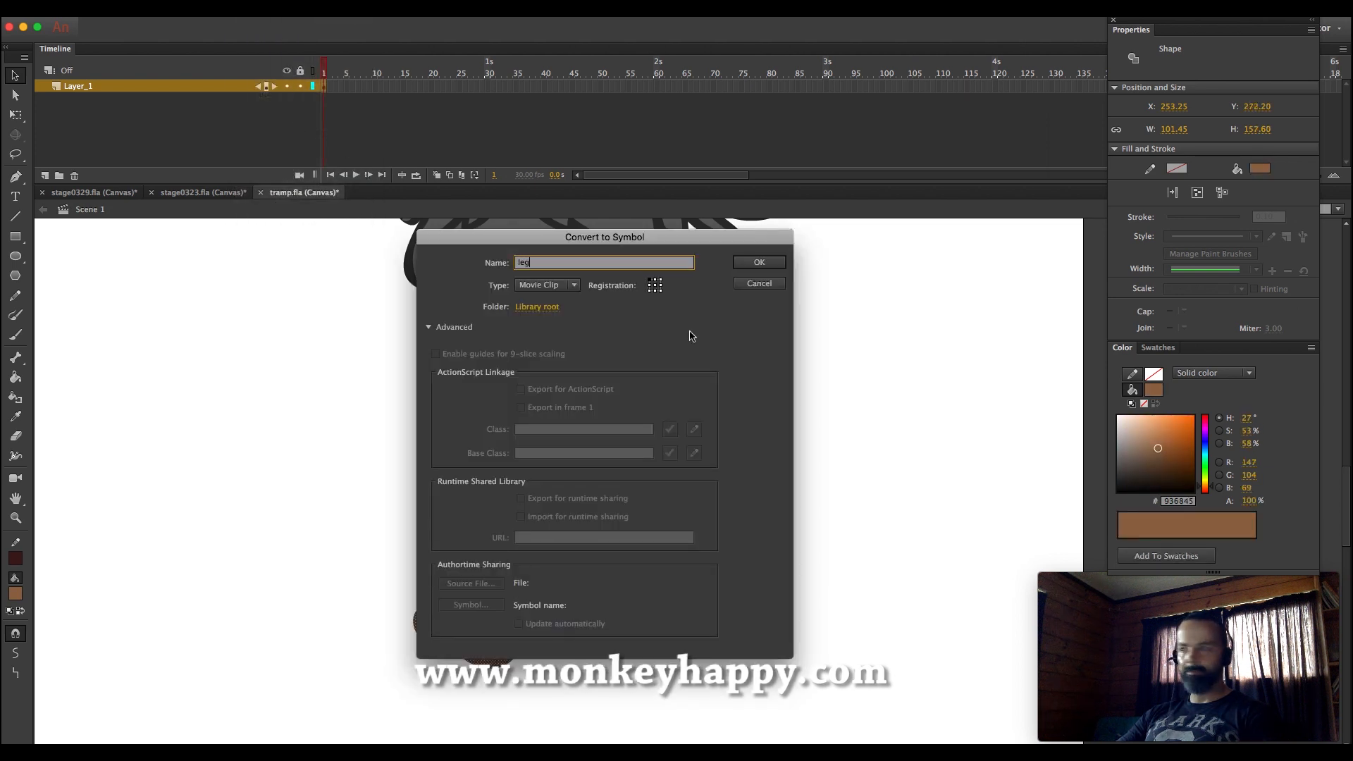
key(Return)
Send the leg behind the body and place a copy of it behind the body's right side
key(q)
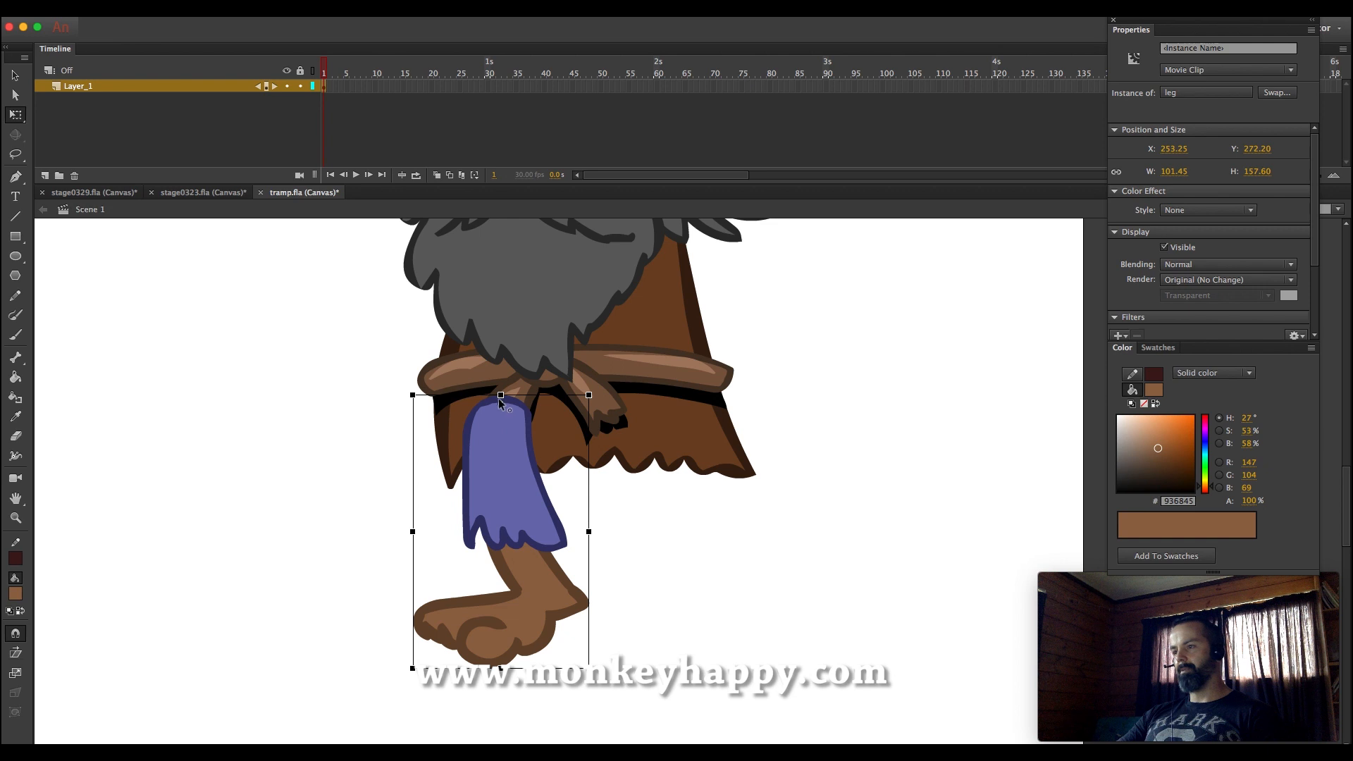
key(super+shift+Down)
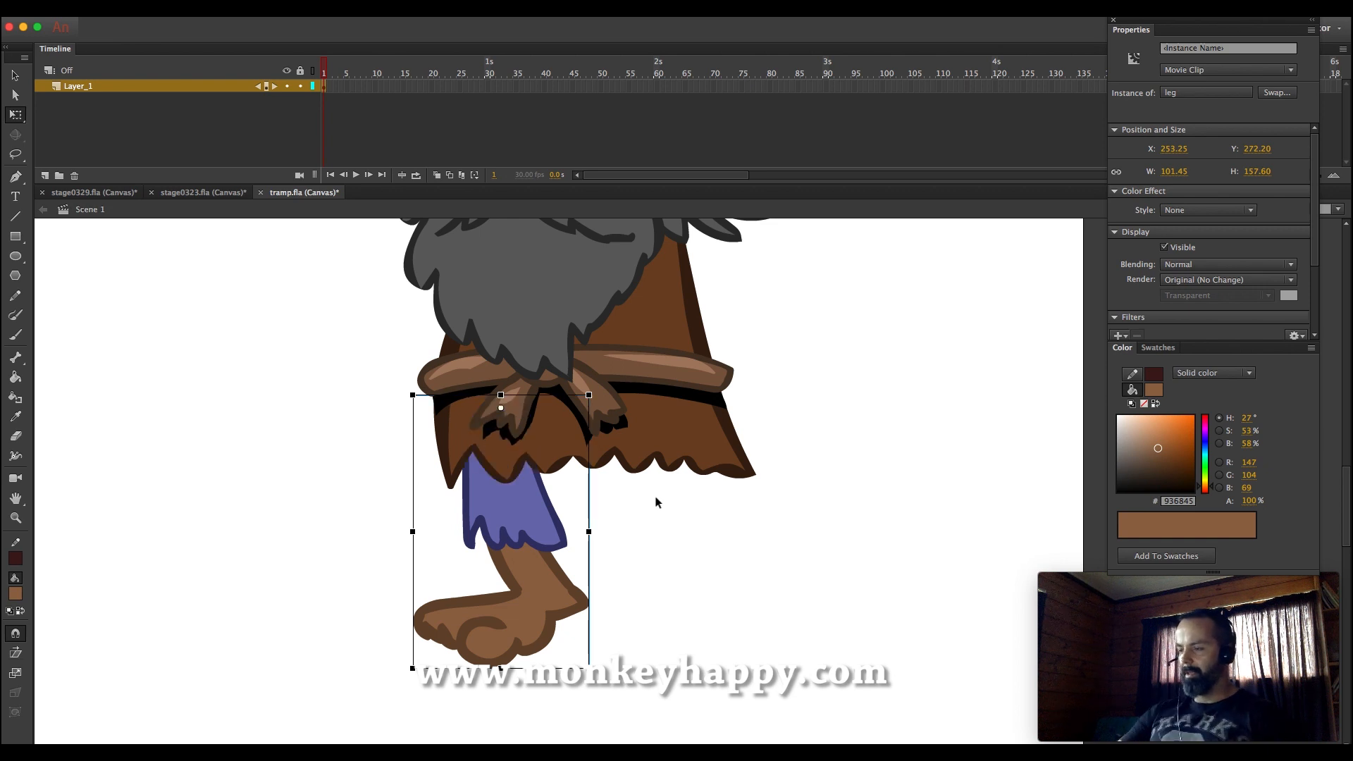
drag(491, 529, 689, 544)
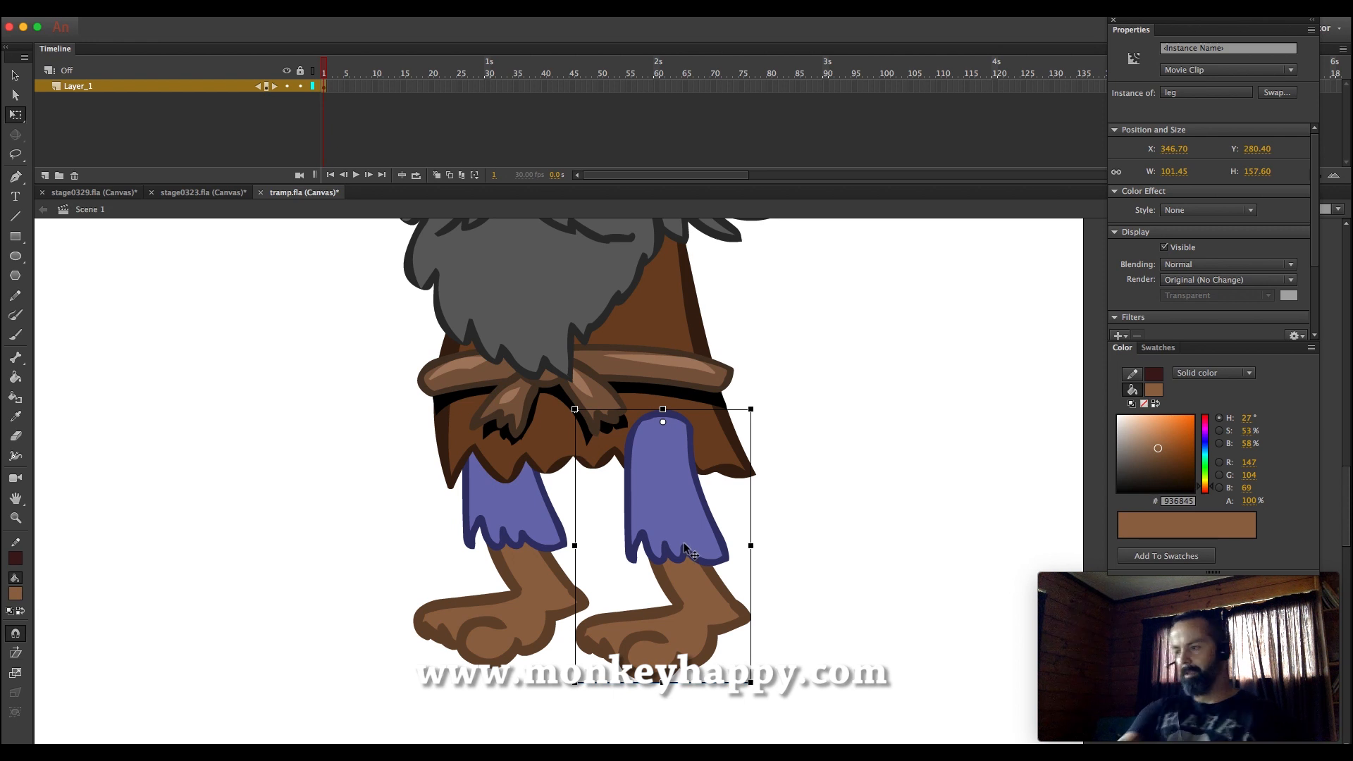
key(super+shift+Down)
Swap the copied leg for a duplicate of the leg symbol named leg2
click(730, 568)
click(687, 578)
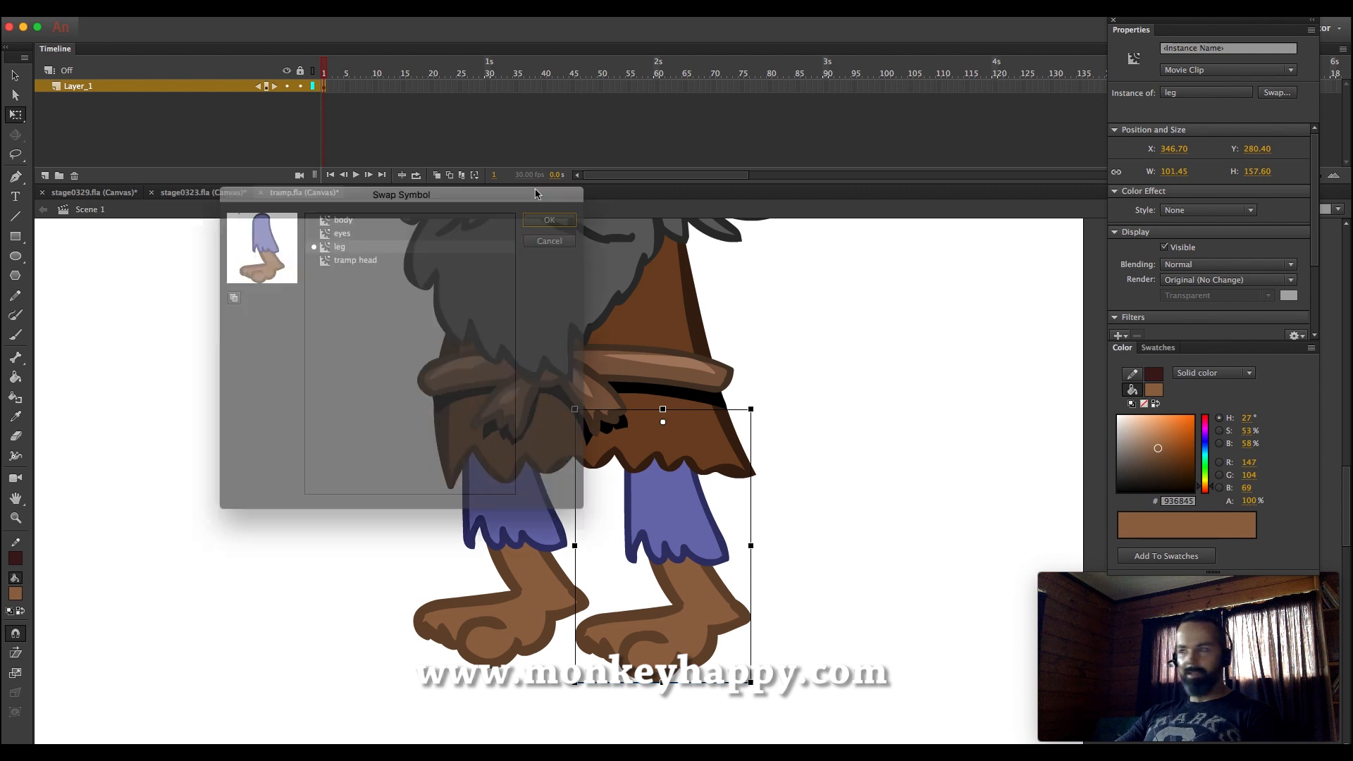
drag(508, 194, 552, 143)
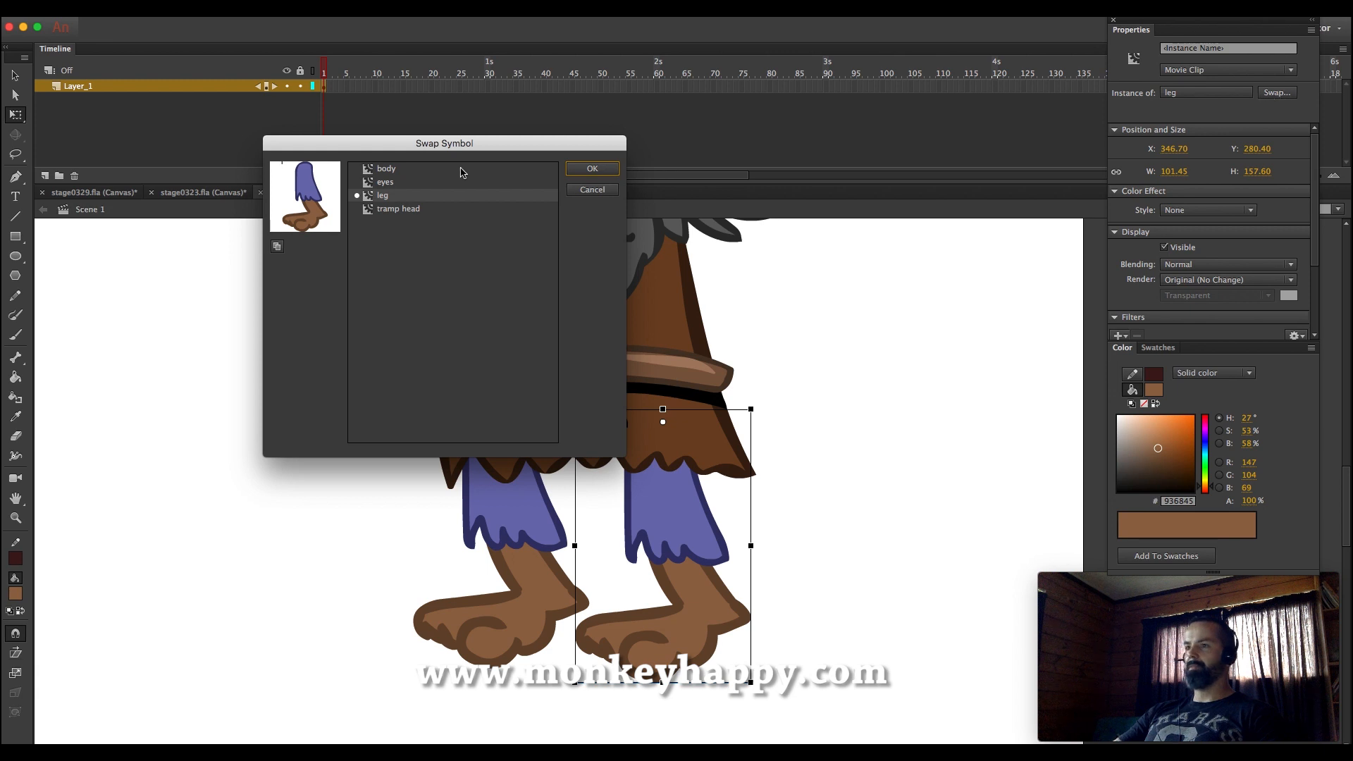
click(277, 248)
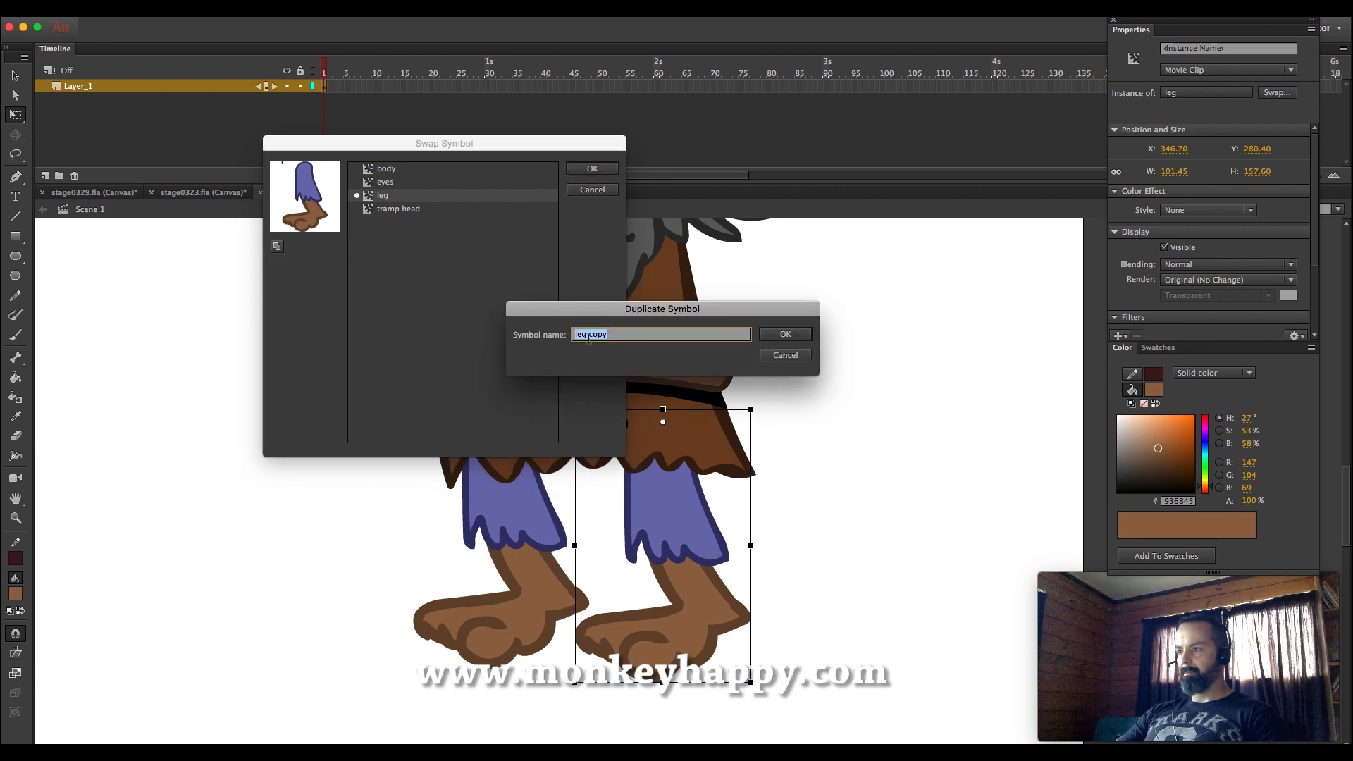
text(2)
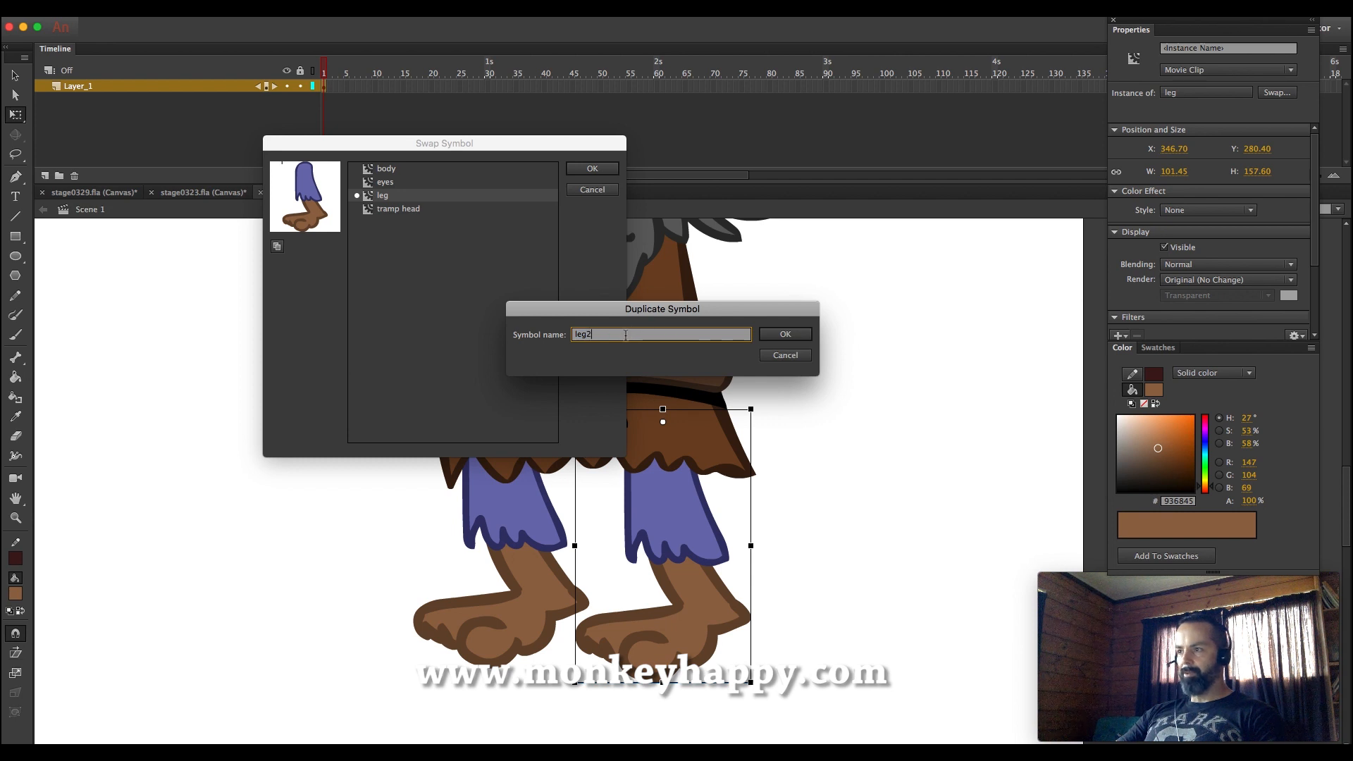
click(785, 337)
click(587, 169)
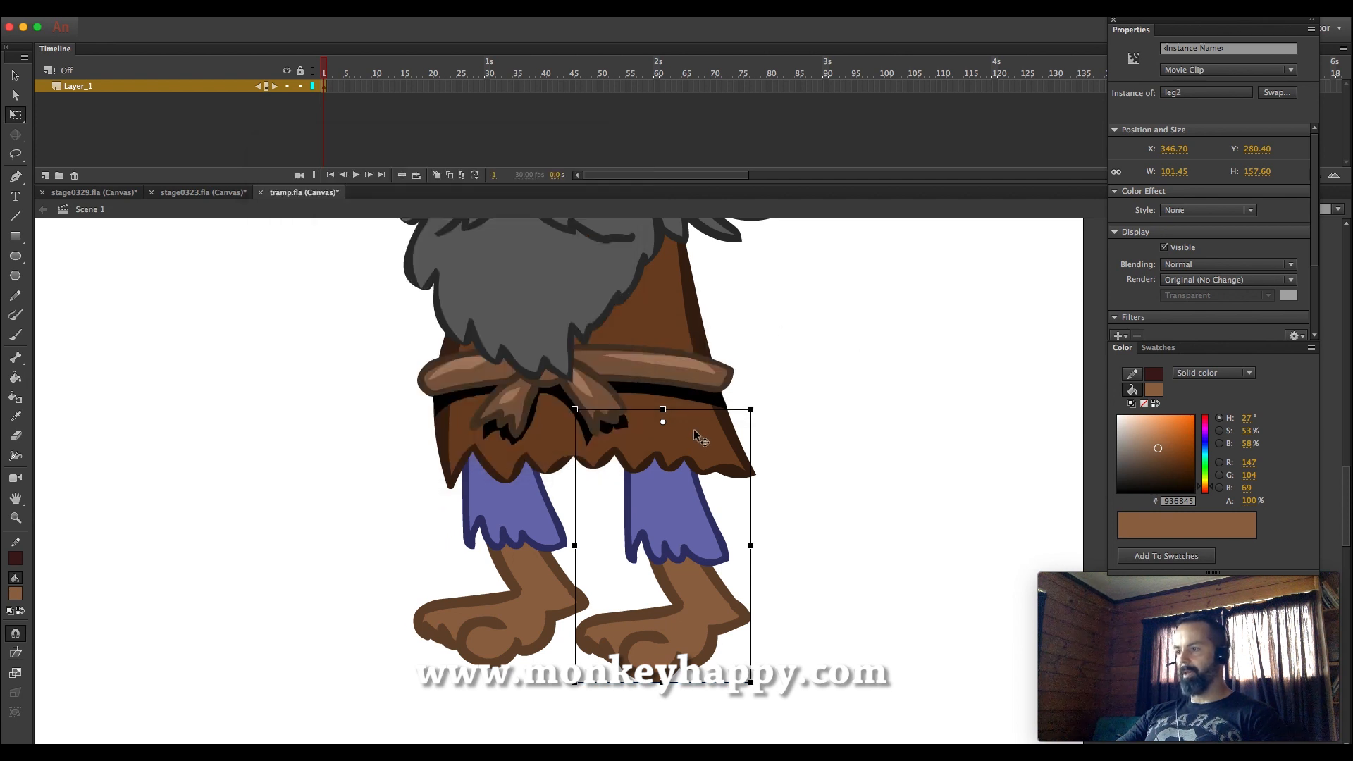
Inside leg2, delete the old foot and brush a new foot outline with separate toes in dark brown 69482E
double_click(690, 518)
drag(782, 698, 510, 510)
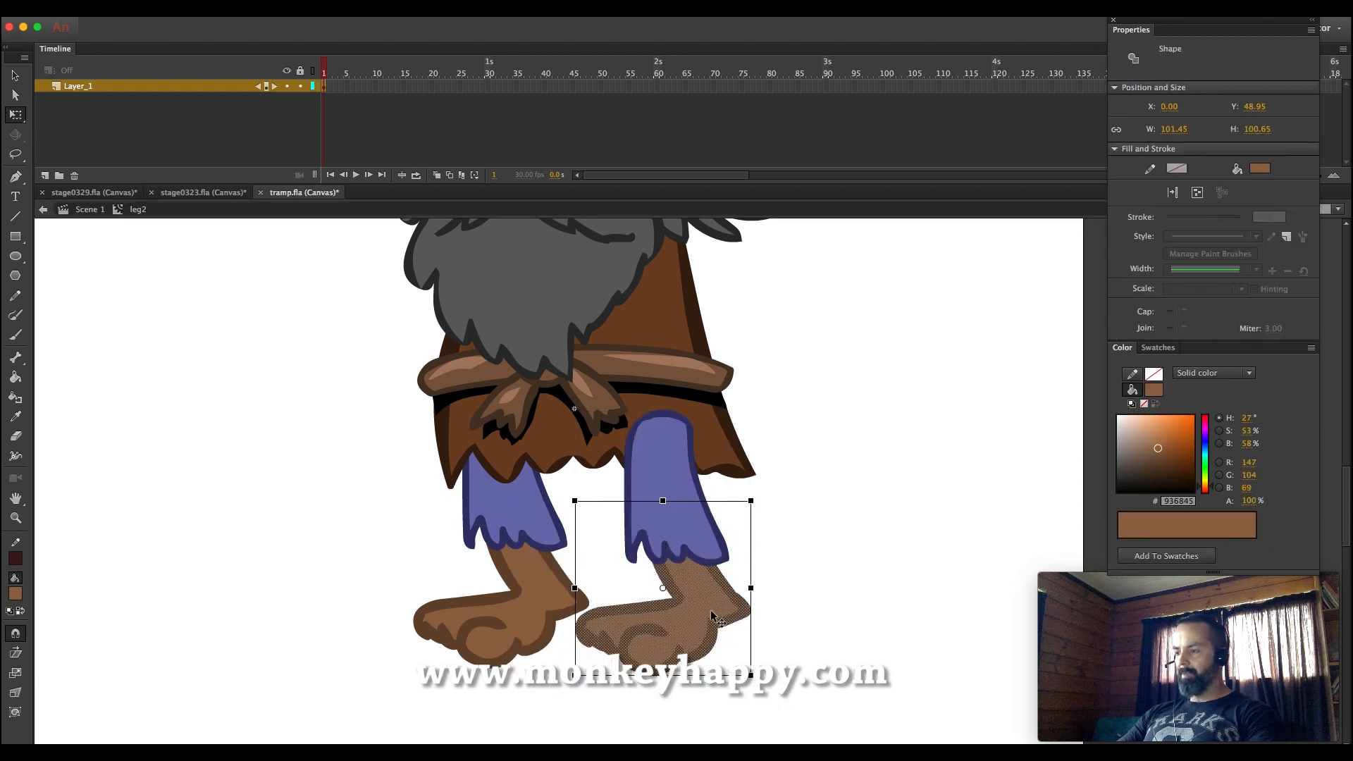
drag(680, 519, 272, 510)
key(Delete)
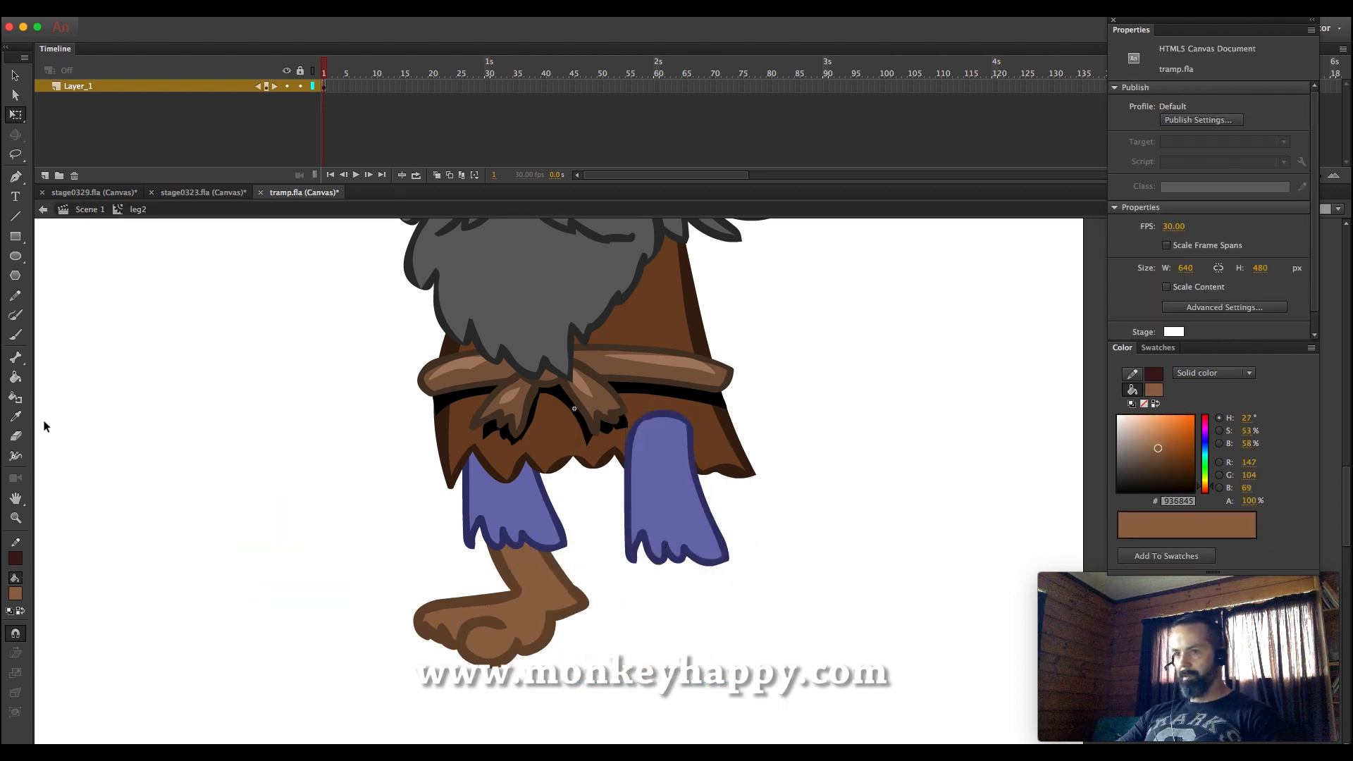
click(16, 416)
click(561, 570)
key(b)
mouse_move(642, 512)
mouse_down()
mouse_move(656, 601)
mouse_move(572, 661)
mouse_move(631, 651)
mouse_move(694, 664)
mouse_move(732, 620)
mouse_move(689, 531)
mouse_move(646, 511)
mouse_up()
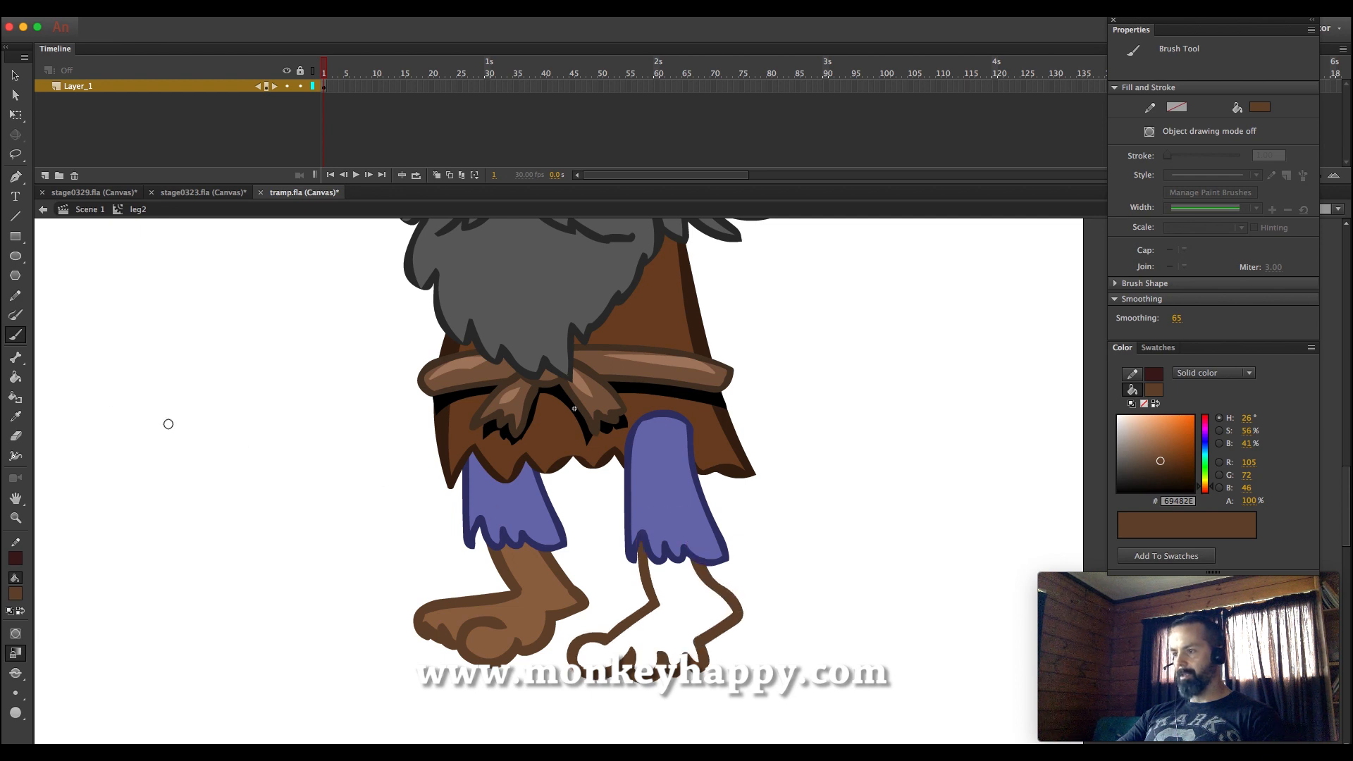
Fill leg2's new foot with skin brown 936845 and return to the main scene
click(21, 414)
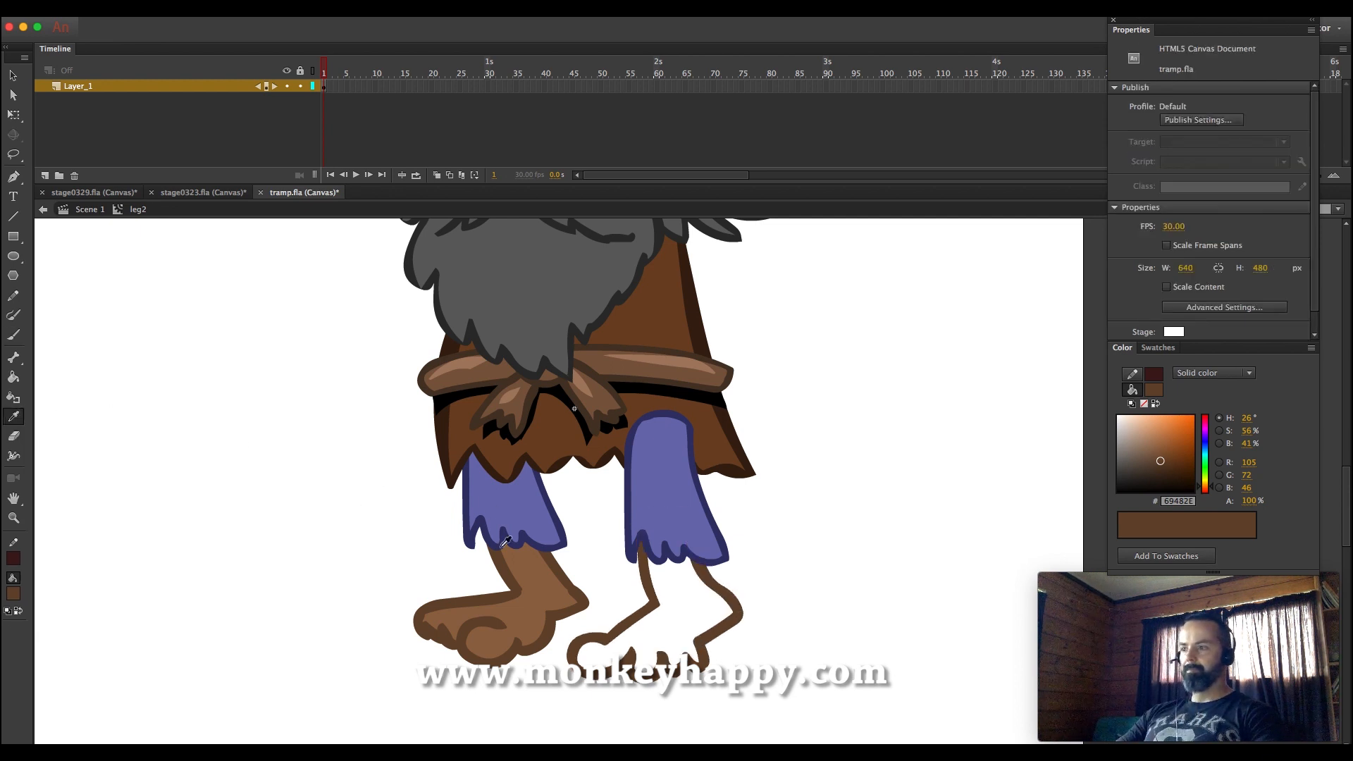
click(549, 589)
click(679, 613)
click(15, 75)
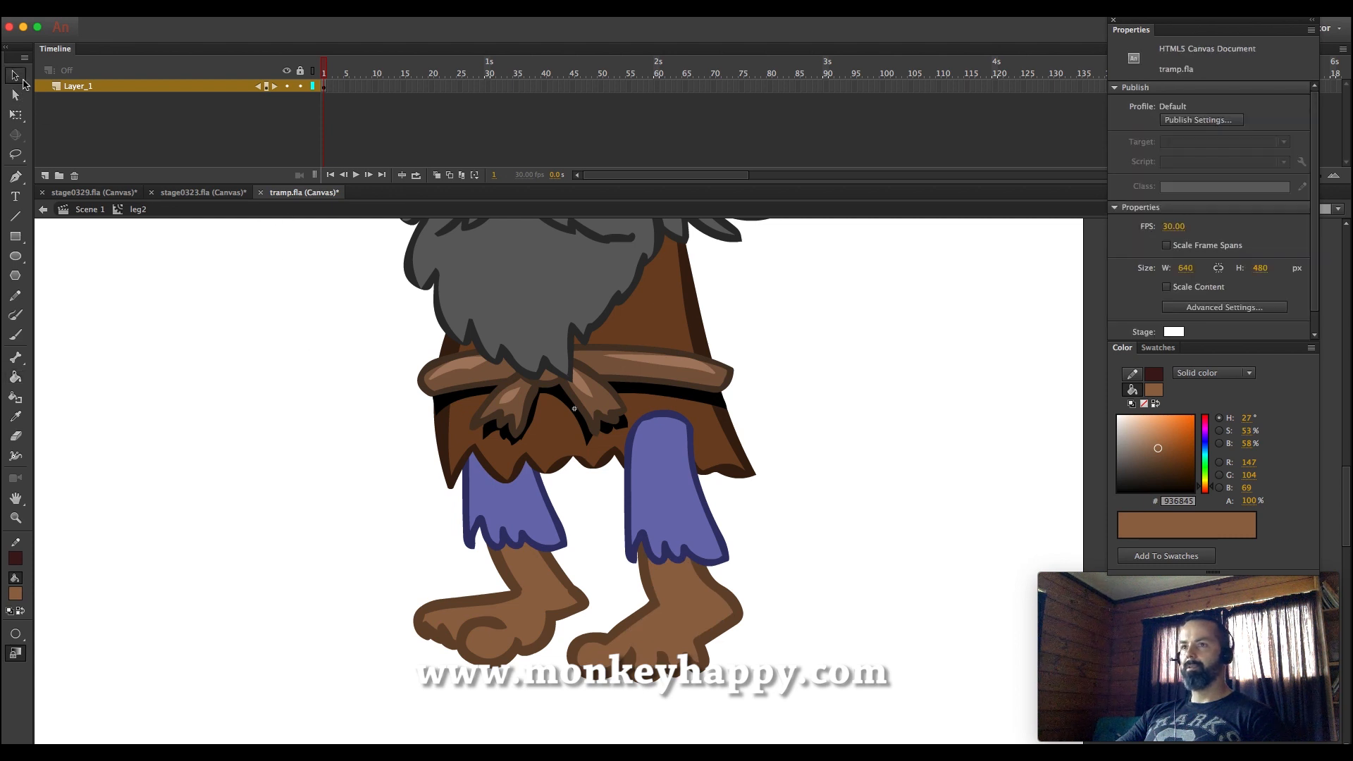
click(90, 210)
Scale both legs down together and raise them closer to the body's ragged hem
click(770, 486)
click(670, 533)
click(533, 519)
click(17, 517)
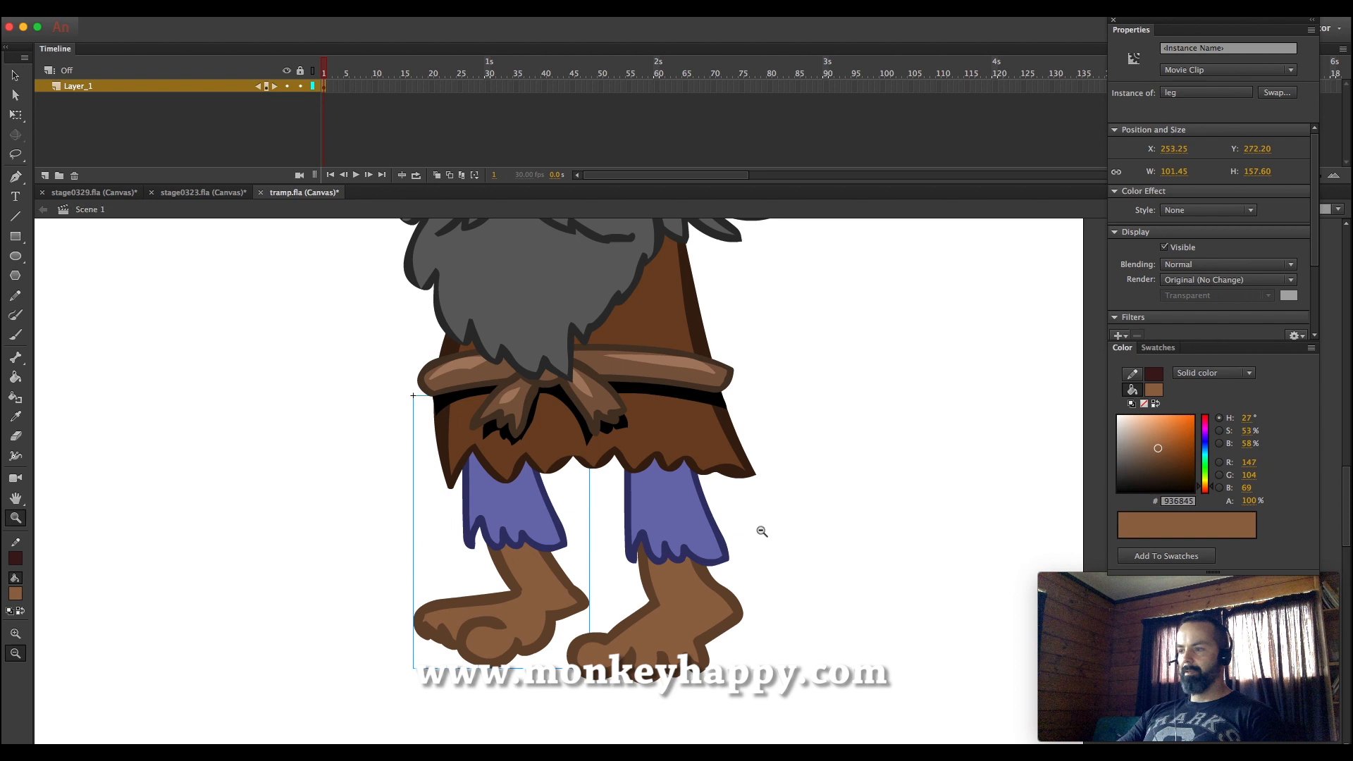
click(759, 525)
drag(812, 595, 467, 222)
click(15, 115)
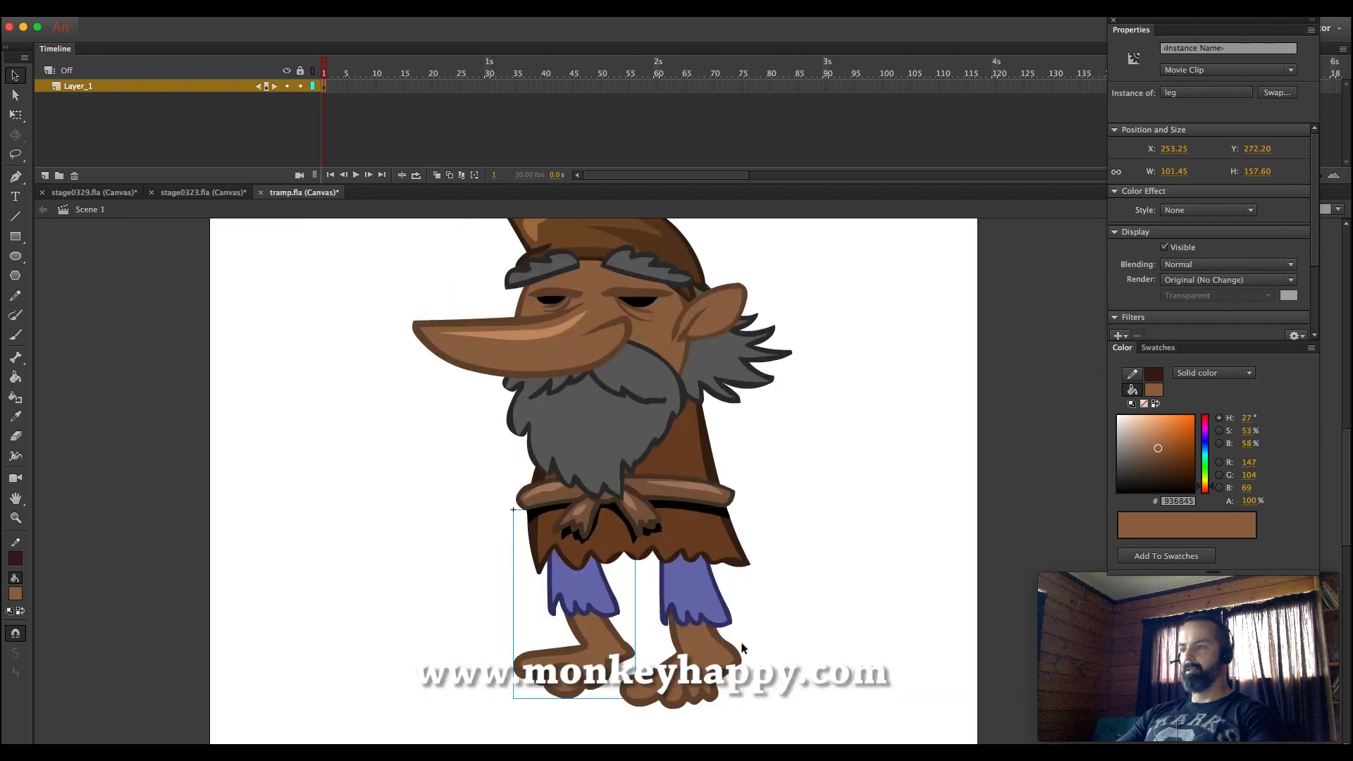
shift+click(722, 620)
drag(742, 709, 708, 679)
key(shift+Up)
key(shift+Up)
click(773, 640)
Spread the legs apart by nudging leg2 to the right and the other leg to the left
click(689, 606)
key(shift+Right)
key(shift+Right)
key(Left)
key(Left)
key(Left)
key(Left)
key(Left)
click(599, 582)
key(shift+Left)
key(Left)
key(Left)
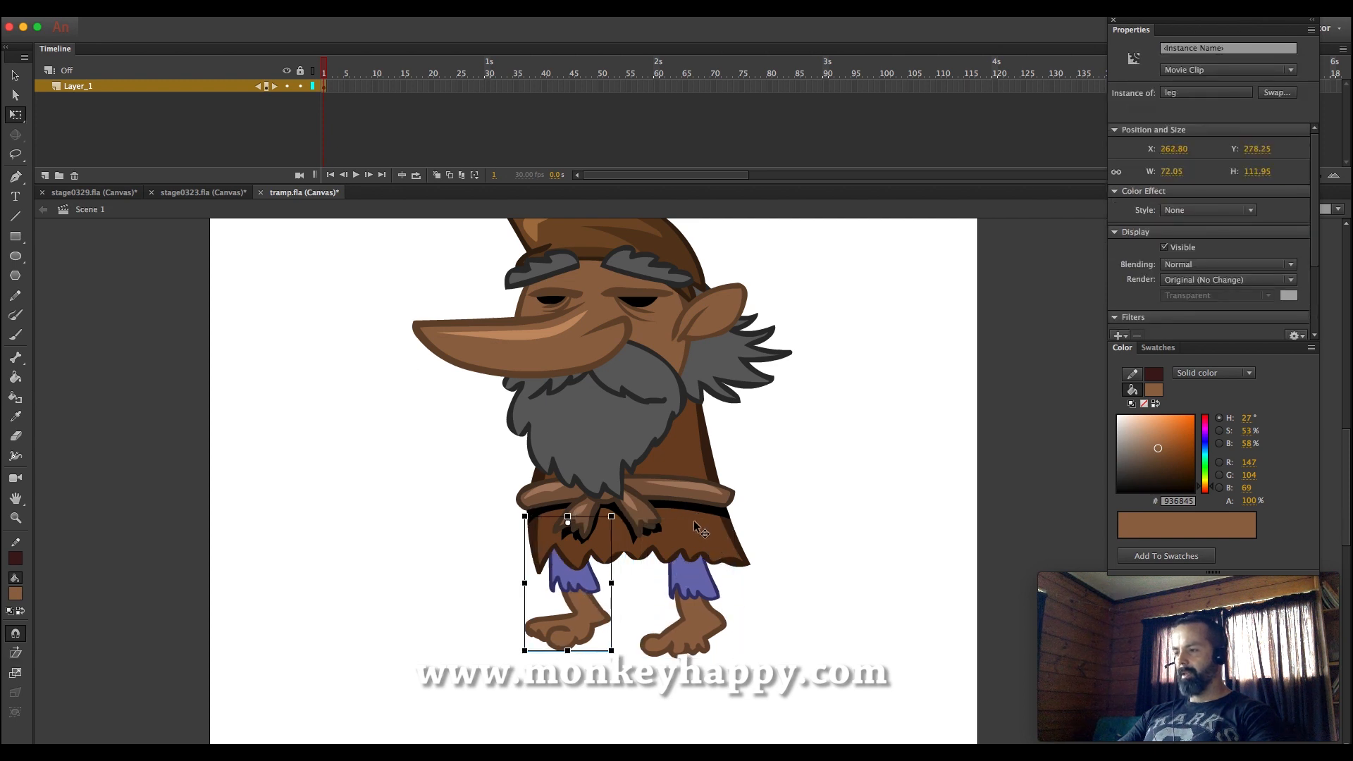
Select the body with both legs and shift them down below the head
shift+click(693, 520)
shift+click(684, 591)
key(shift+Down)
key(shift+Down)
key(shift+Down)
key(shift+Right)
key(shift+Left)
click(861, 552)
click(595, 636)
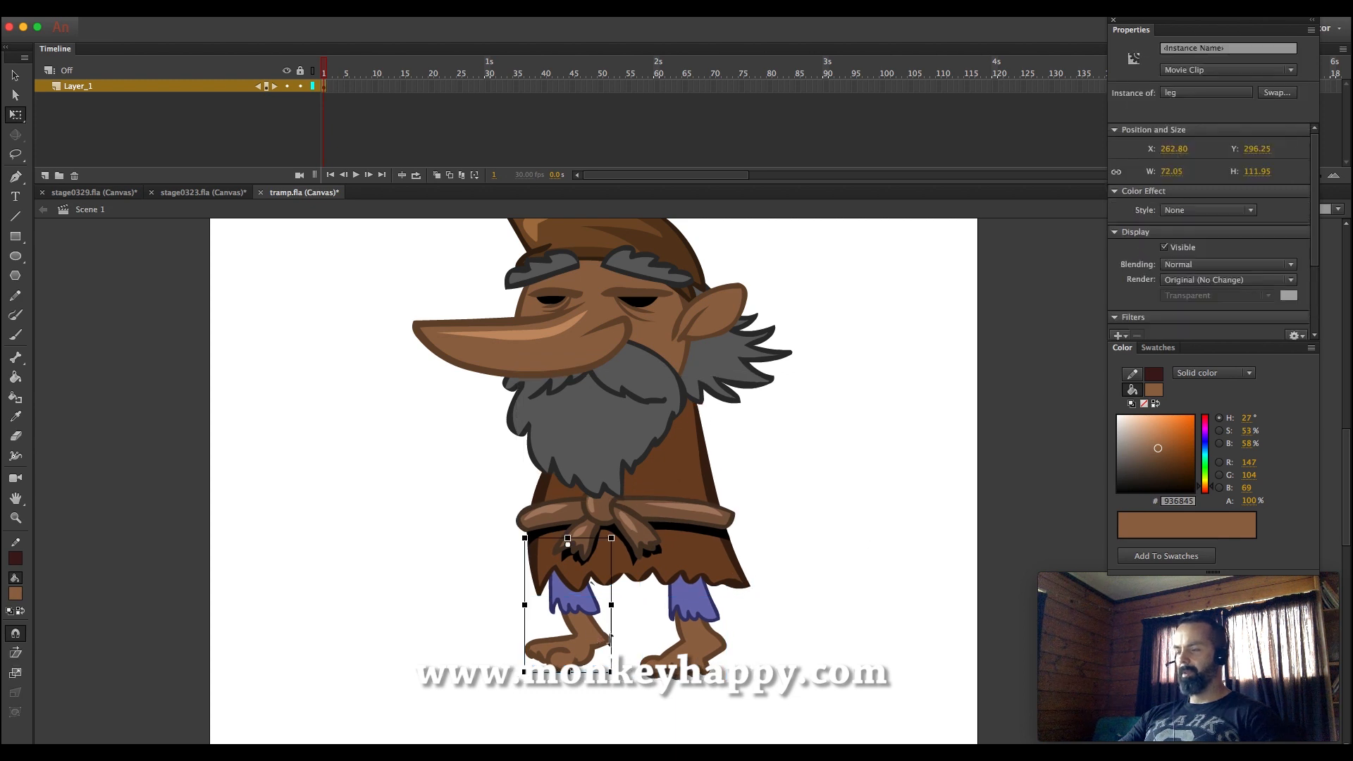
Delete the stray artwork near the tramp's body and save the document
click(839, 522)
click(15, 520)
click(641, 494)
drag(777, 569, 618, 479)
click(17, 77)
click(477, 477)
key(Delete)
click(17, 516)
click(615, 395)
click(693, 451)
key(super+s)
Brush an outline of a raised arm with a clenched fist left of the beard in dark brown 69482E
drag(882, 569, 541, 209)
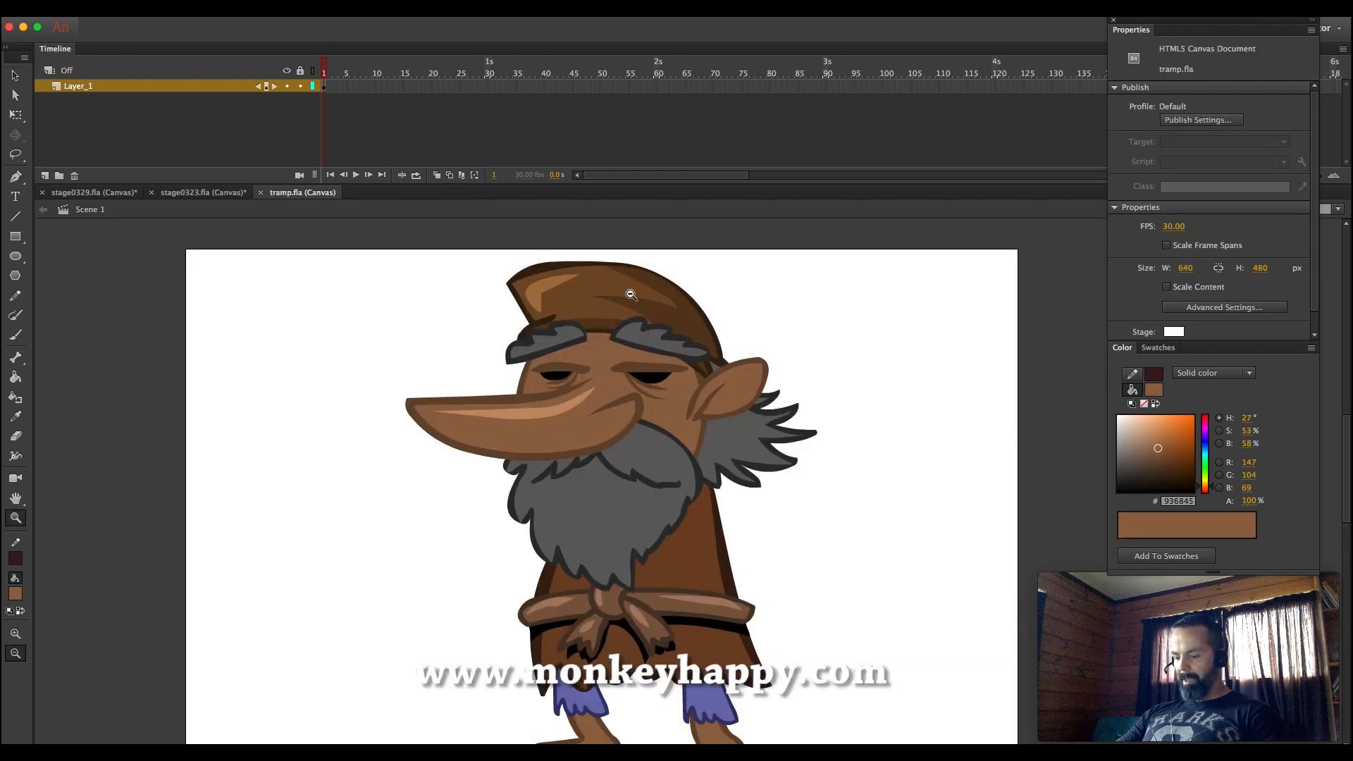
drag(363, 329, 1078, 680)
click(15, 417)
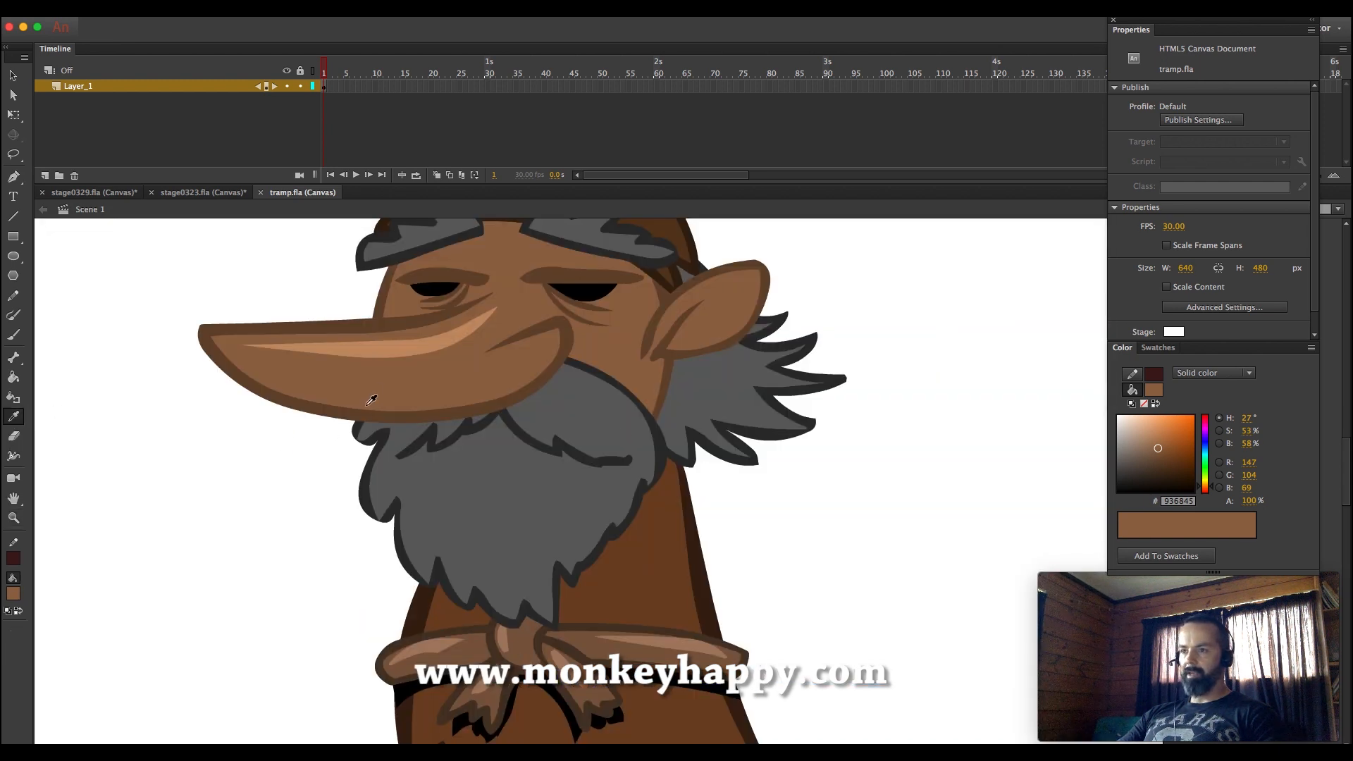
click(365, 406)
key(b)
mouse_move(392, 537)
mouse_down()
mouse_move(222, 497)
mouse_move(200, 413)
mouse_move(232, 455)
mouse_move(160, 378)
mouse_move(137, 458)
mouse_move(99, 450)
mouse_move(138, 490)
mouse_up()
mouse_move(151, 499)
mouse_down()
mouse_move(165, 527)
mouse_move(201, 501)
mouse_move(238, 587)
mouse_move(391, 585)
mouse_move(491, 478)
mouse_move(433, 508)
mouse_up()
Fill the fingers, palm and forearm of the raised arm with skin brown 936845
click(14, 417)
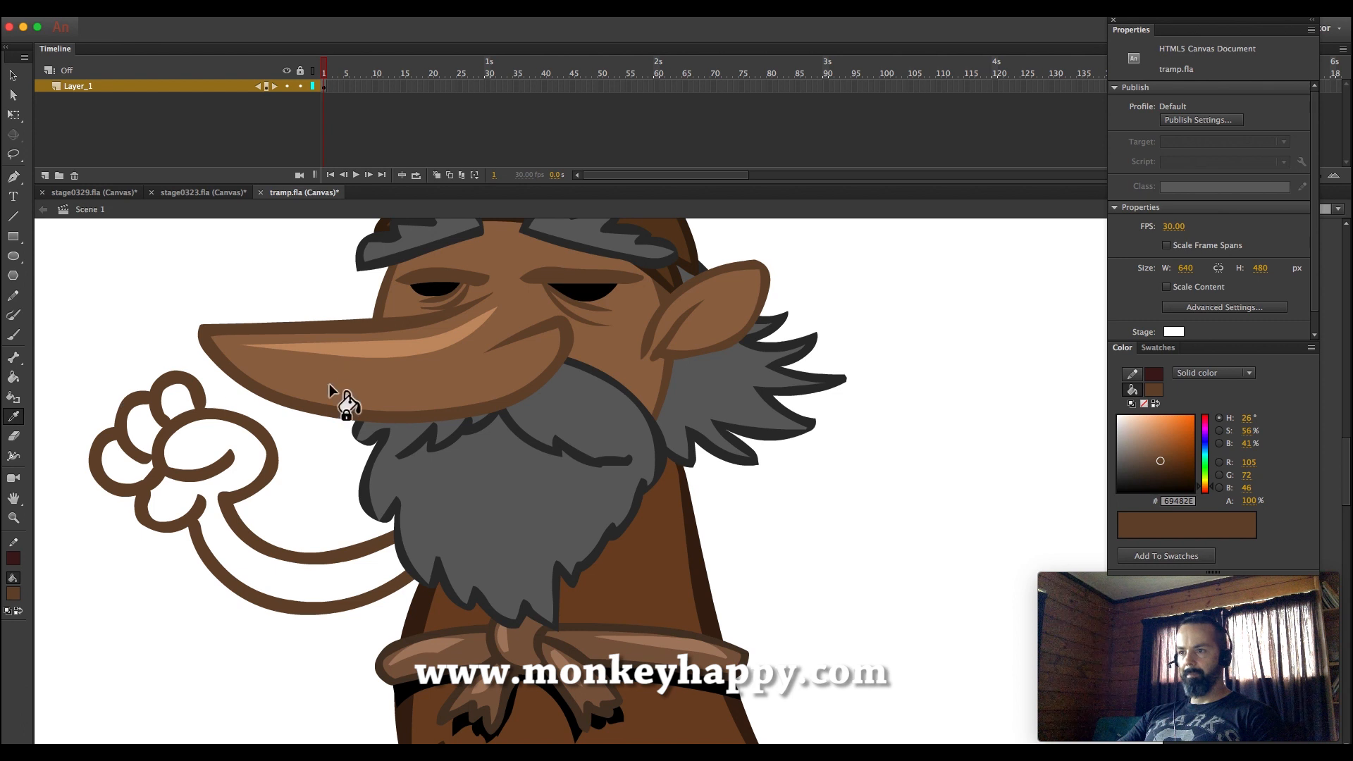
click(341, 395)
click(142, 458)
click(181, 431)
click(210, 468)
click(242, 551)
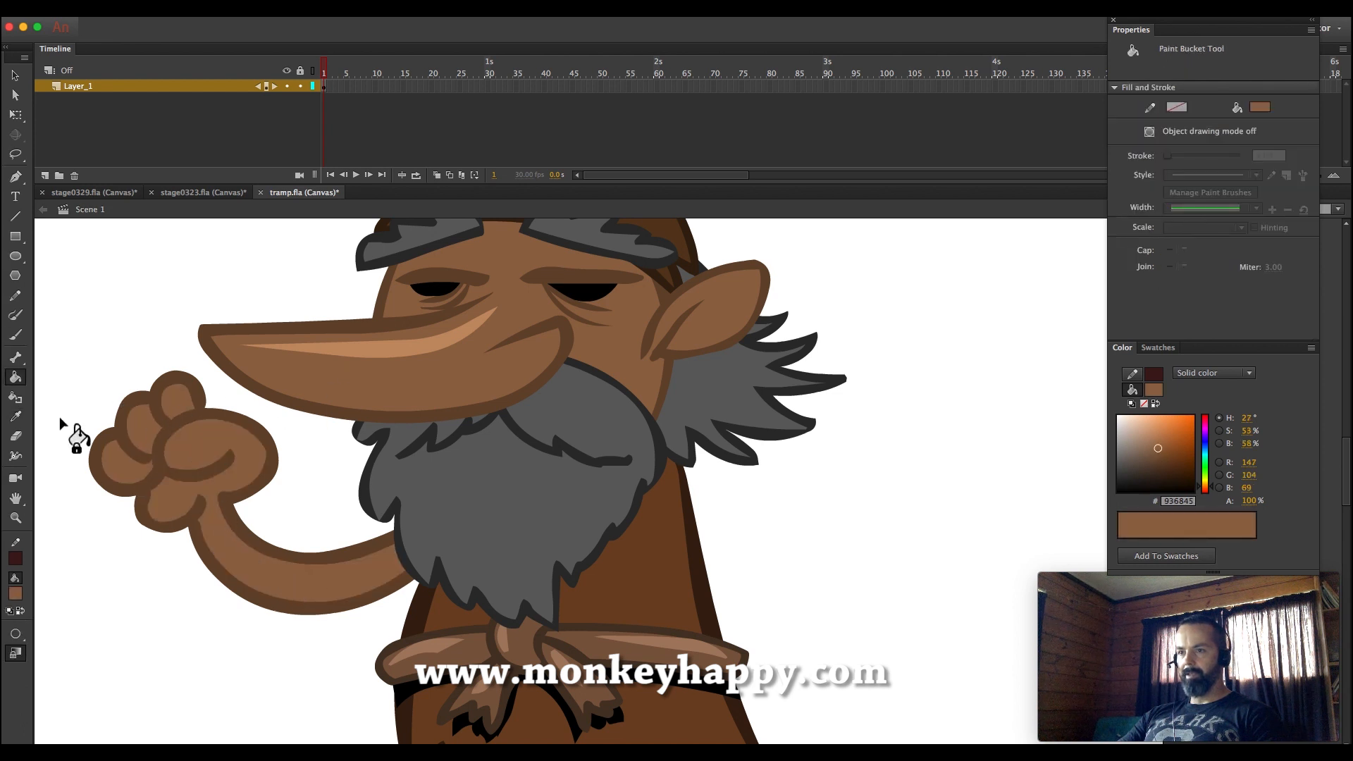
Brush light brown C49067 highlights on the fist and forearm in a separate group, and return to the main scene
click(14, 417)
click(374, 343)
key(b)
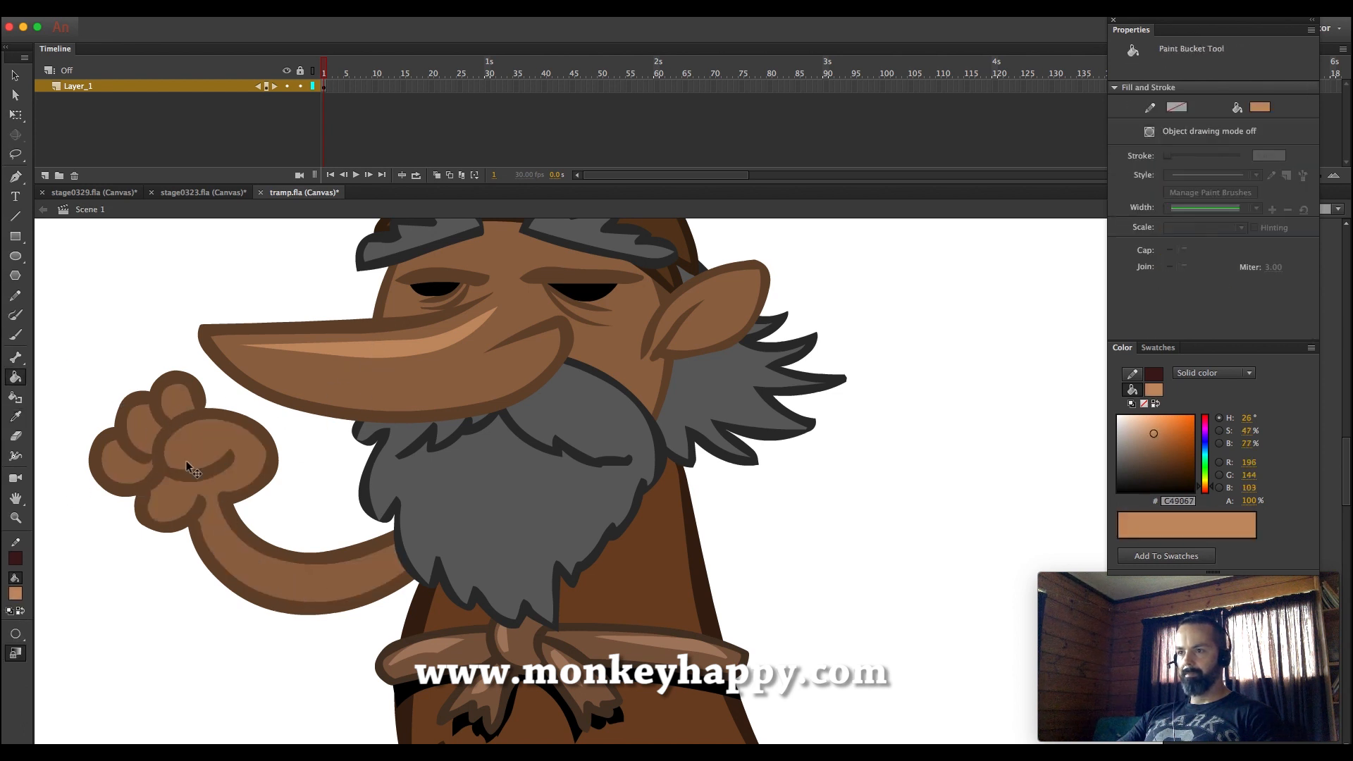
mouse_move(179, 457)
mouse_down()
mouse_move(199, 432)
mouse_move(253, 451)
mouse_up()
mouse_move(214, 517)
mouse_down()
mouse_move(282, 556)
mouse_move(403, 543)
mouse_up()
key(v)
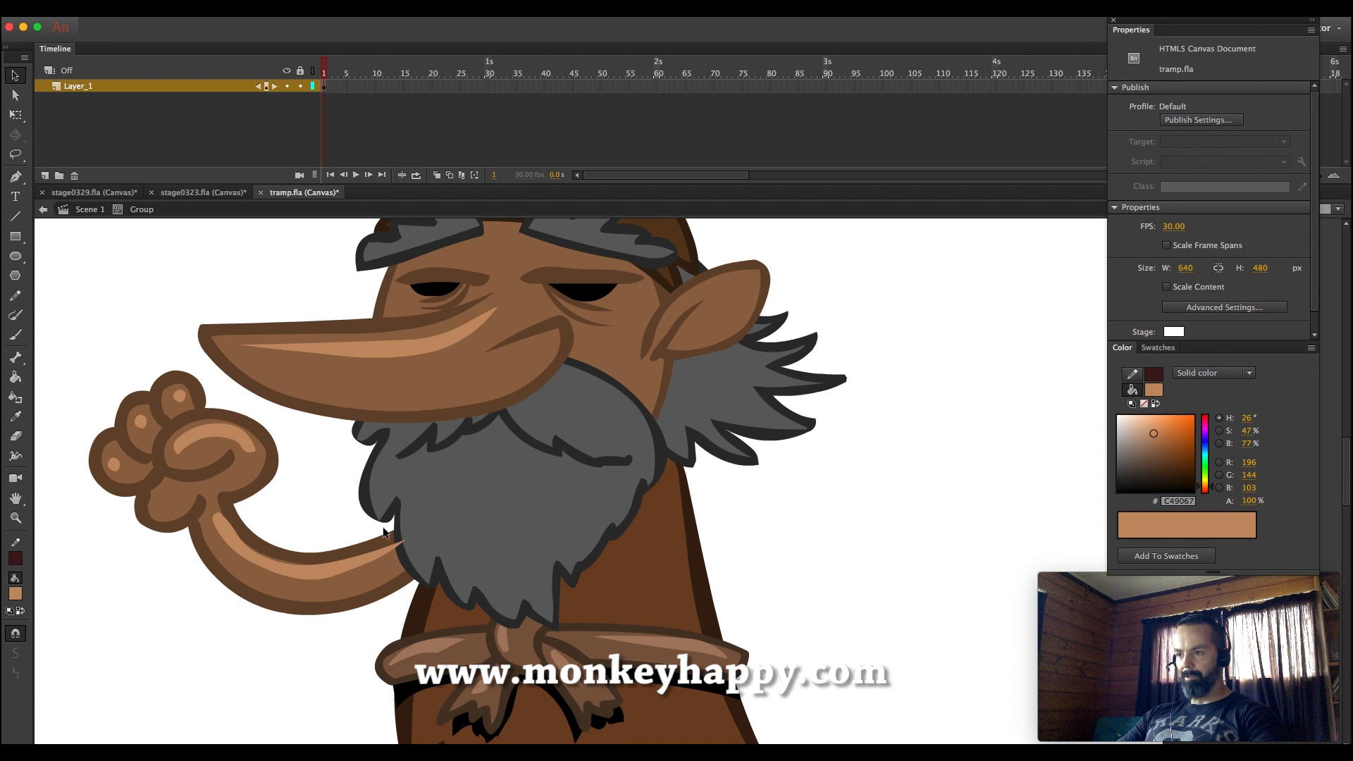
click(88, 213)
Convert the raised arm and its highlights to a movie clip named arm, pivoted at the shoulder and placed behind the body
drag(227, 532, 305, 475)
key(super+z)
drag(68, 343, 650, 697)
shift+click(472, 538)
shift+click(447, 610)
key(shift+Up)
key(shift+Down)
key(shift+Up)
key(shift+Down)
click(248, 9)
click(285, 44)
text(arm)
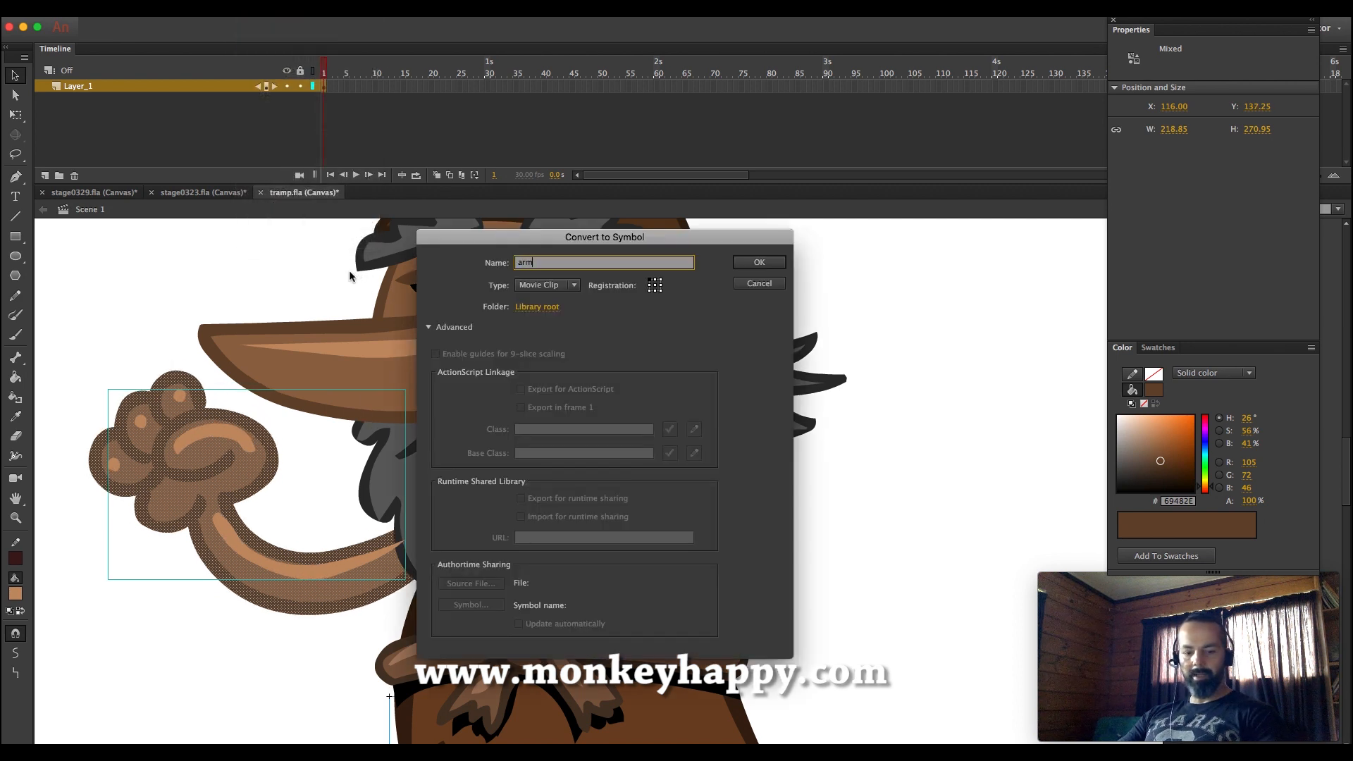
key(Return)
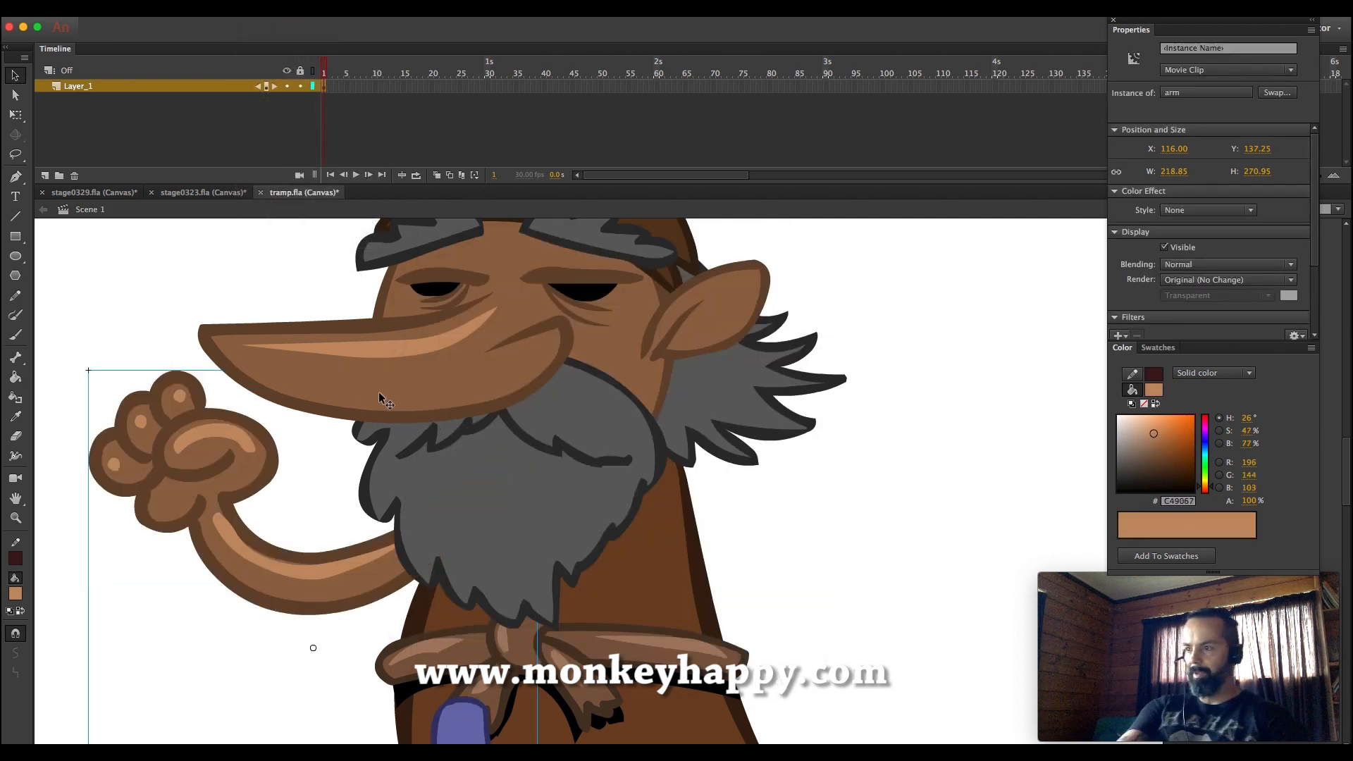
key(q)
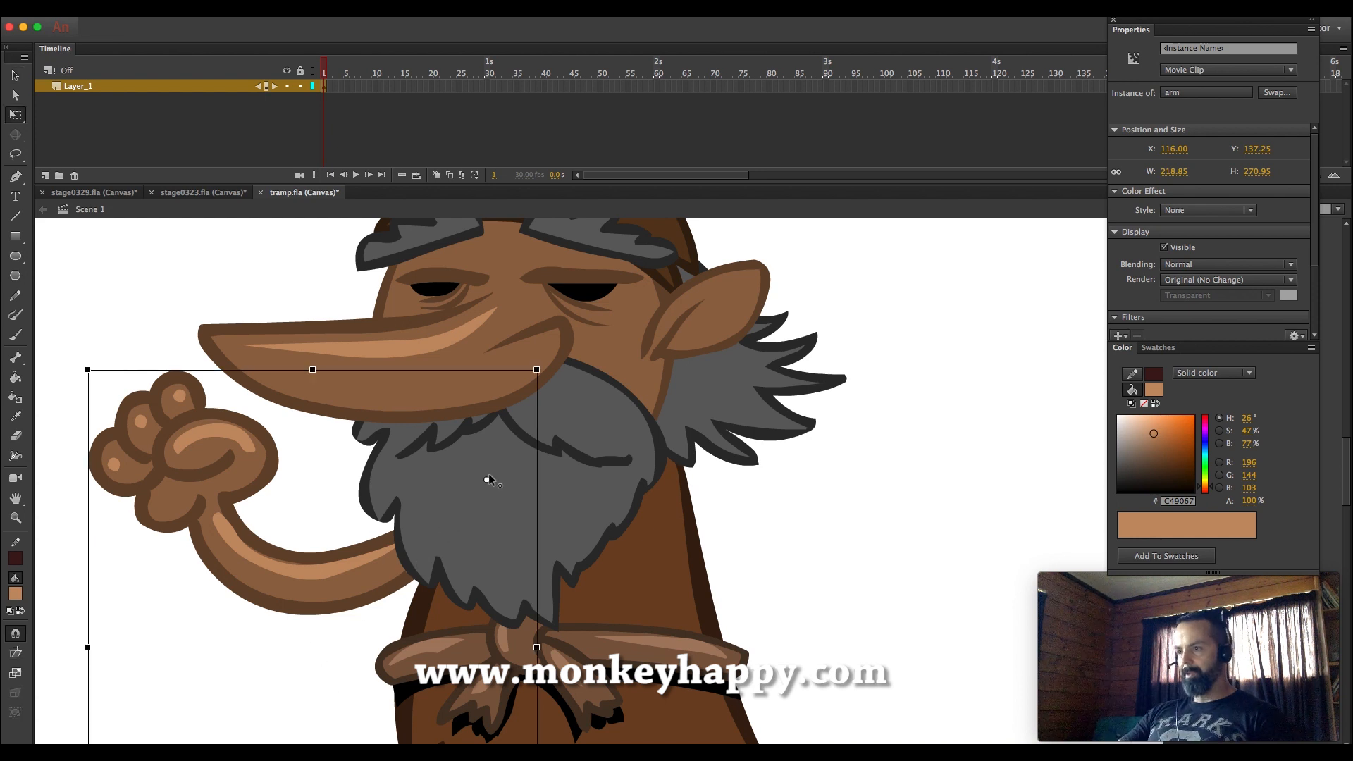
click(202, 253)
Brush an outline of a bent arm with its hand on the right hip in dark brown 69482E
click(15, 415)
click(281, 444)
key(b)
mouse_move(673, 471)
mouse_down()
mouse_move(716, 492)
mouse_move(795, 524)
mouse_move(698, 586)
mouse_move(750, 658)
mouse_move(813, 623)
mouse_up()
mouse_move(733, 579)
mouse_down()
mouse_move(779, 598)
mouse_move(787, 628)
mouse_move(774, 599)
mouse_move(810, 484)
mouse_move(686, 438)
mouse_up()
Fill the bent arm and hand with skin brown 936845
click(14, 422)
click(257, 559)
click(810, 560)
Brush light brown C49067 highlights along the bent arm and on its hand
click(15, 417)
click(231, 425)
key(b)
drag(710, 467, 818, 515)
drag(734, 589, 782, 615)
drag(760, 561, 805, 526)
key(v)
drag(783, 620, 773, 618)
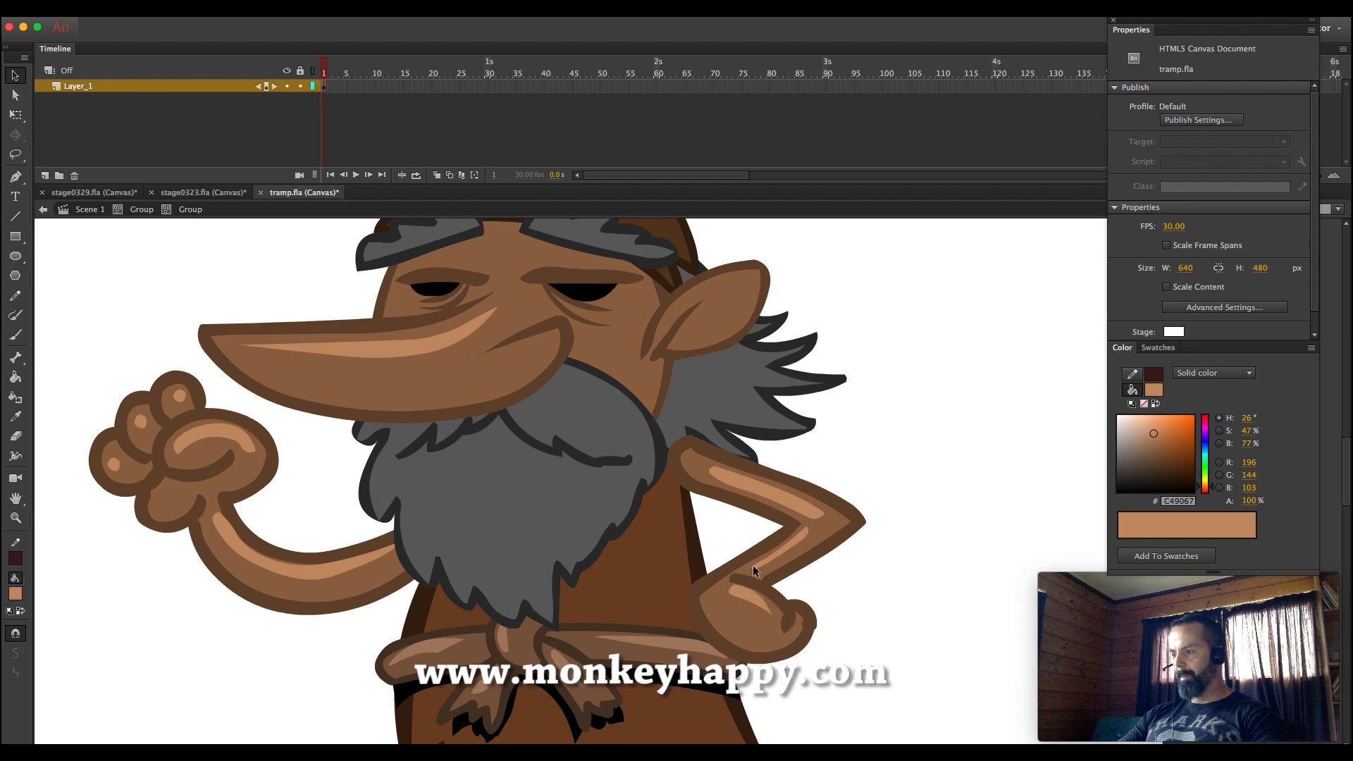
Convert the bent arm and its highlights to a movie clip named arm 2 and move its pivot to the shoulder
click(143, 210)
drag(607, 382, 972, 676)
click(266, 10)
click(279, 45)
text(ar)
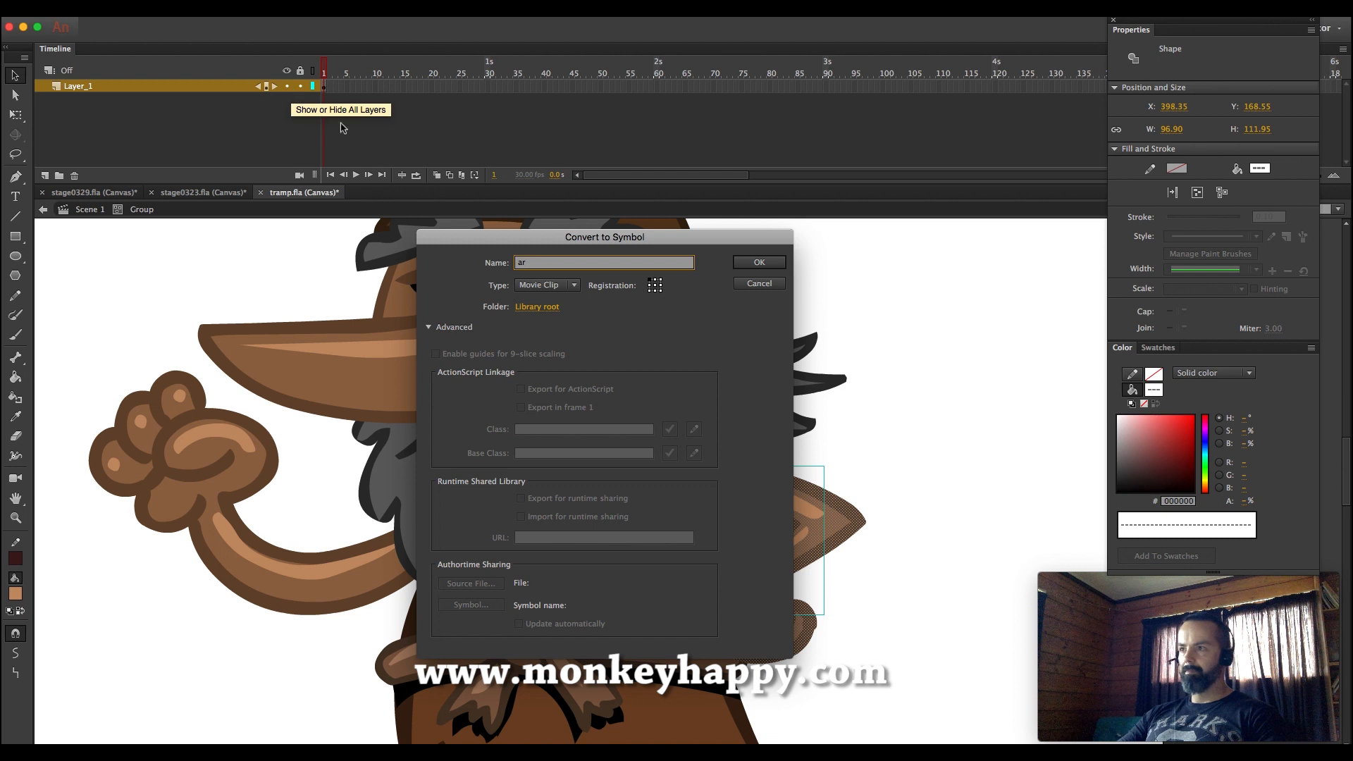
text(m 2)
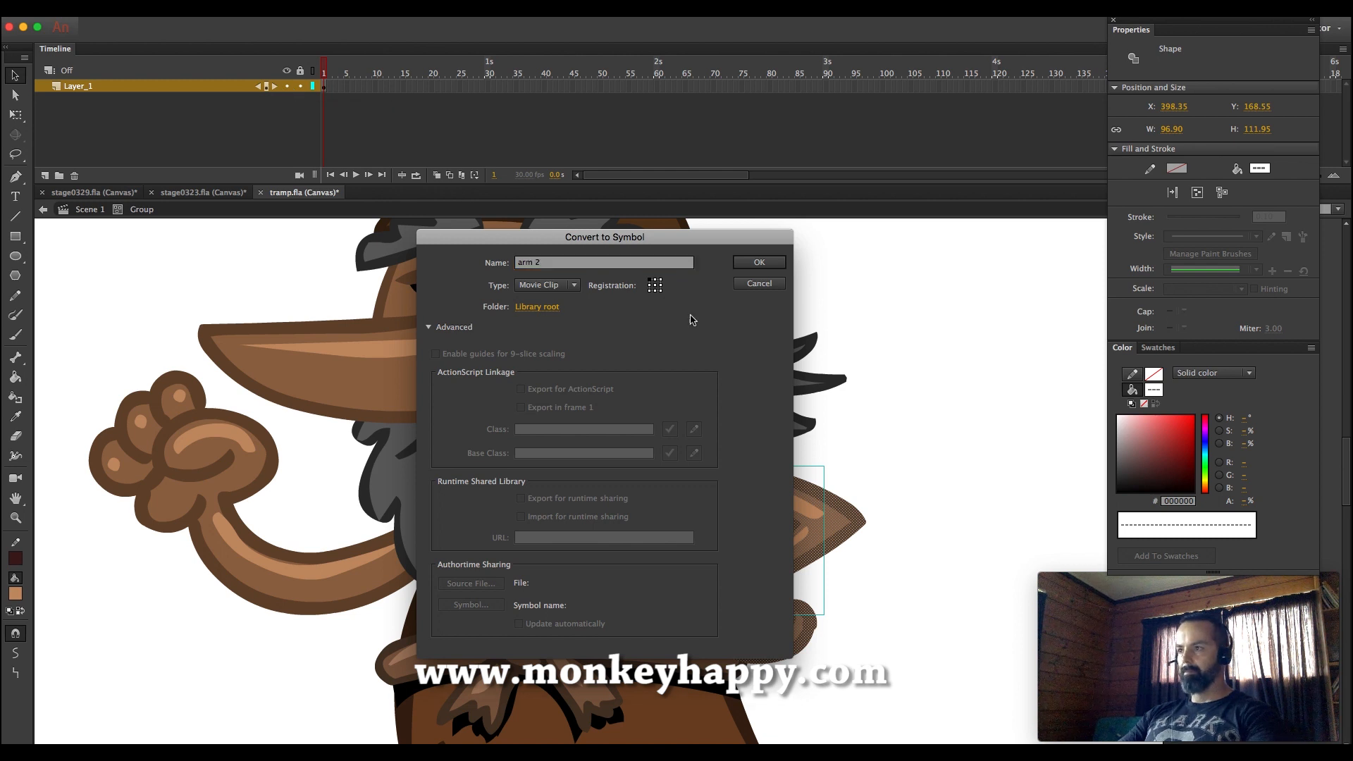
key(Return)
key(q)
drag(769, 543, 678, 452)
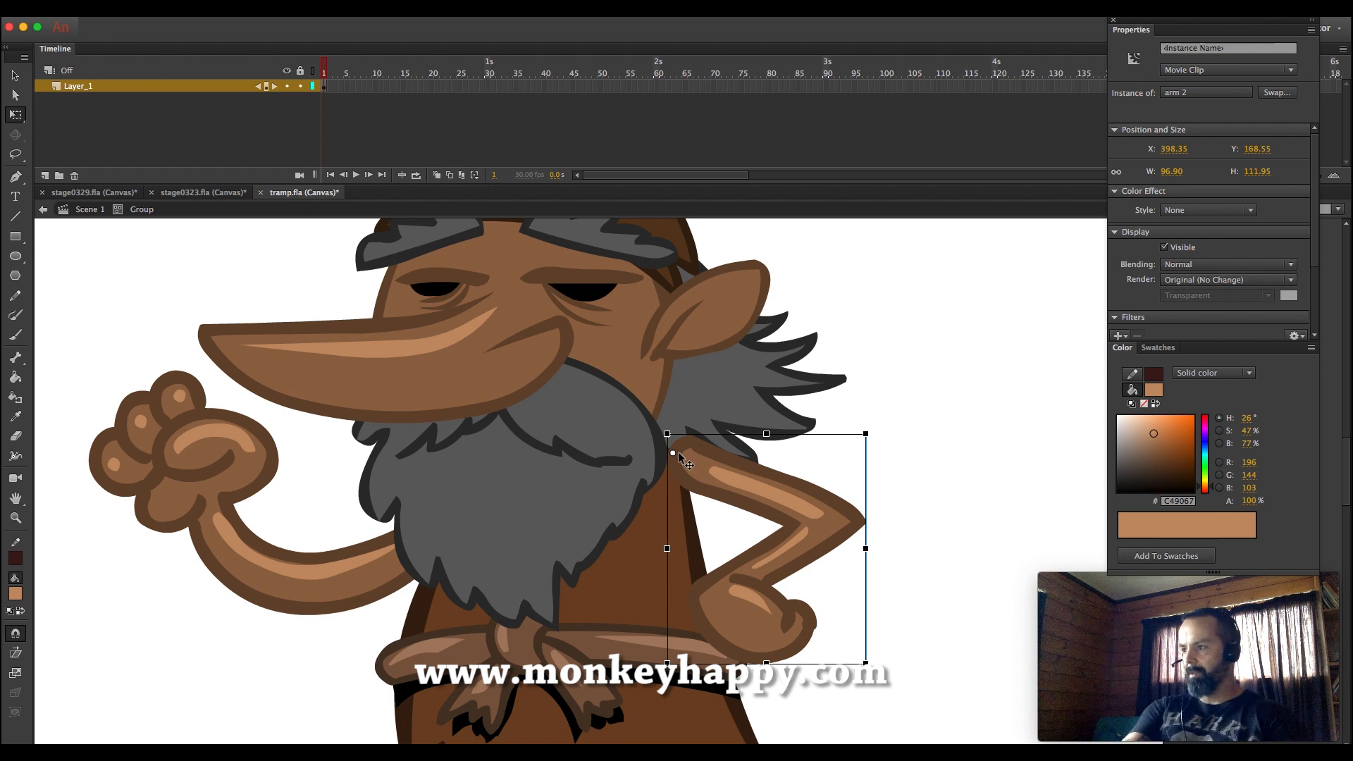
Move the arm 2 clip out of the group into the main scene, positioned at the shoulder and layered behind the body
key(super+x)
click(87, 210)
click(544, 500)
key(super+v)
drag(733, 441, 788, 513)
key(super+Down)
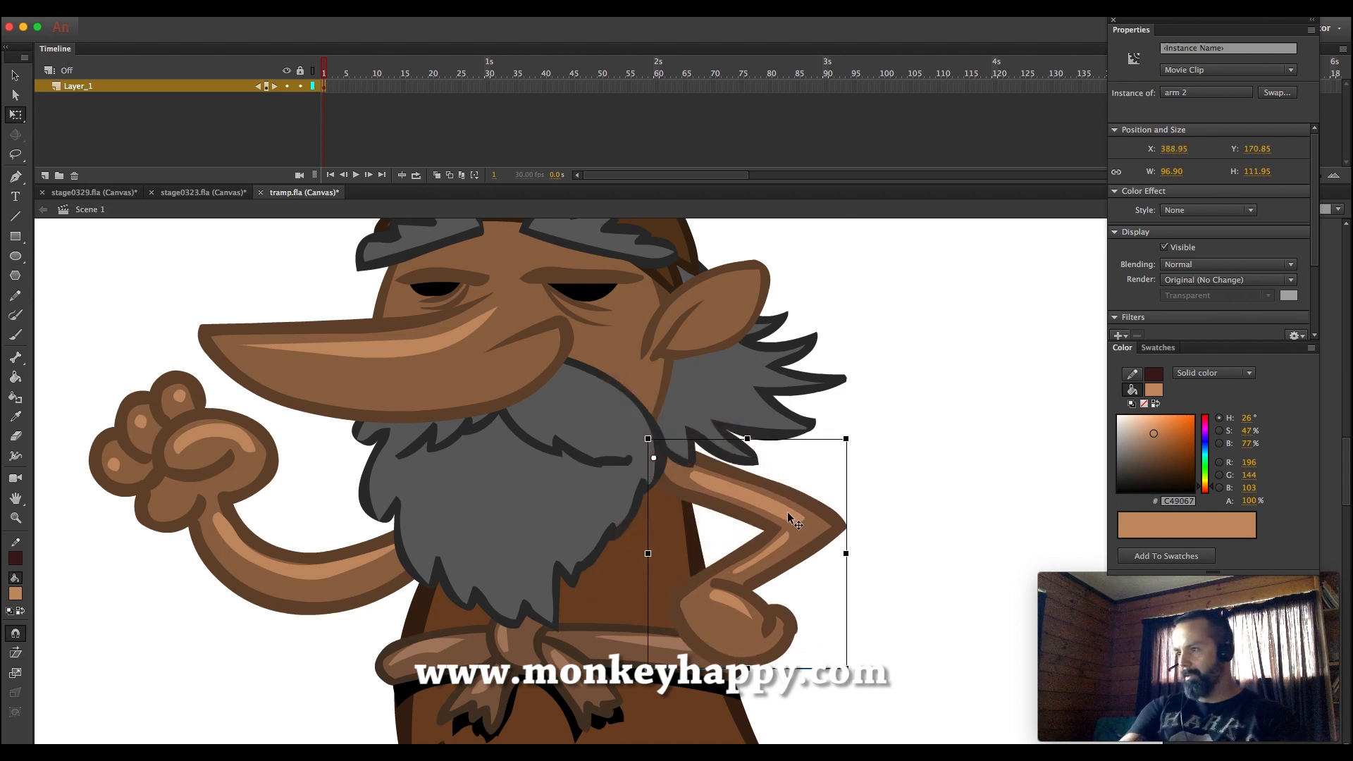
key(shift+Right)
click(930, 462)
Open the raised arm's movie clip and remove the stray leg clip from inside it
key(z)
alt+click(651, 522)
drag(969, 663, 457, 219)
key(v)
click(382, 518)
key(q)
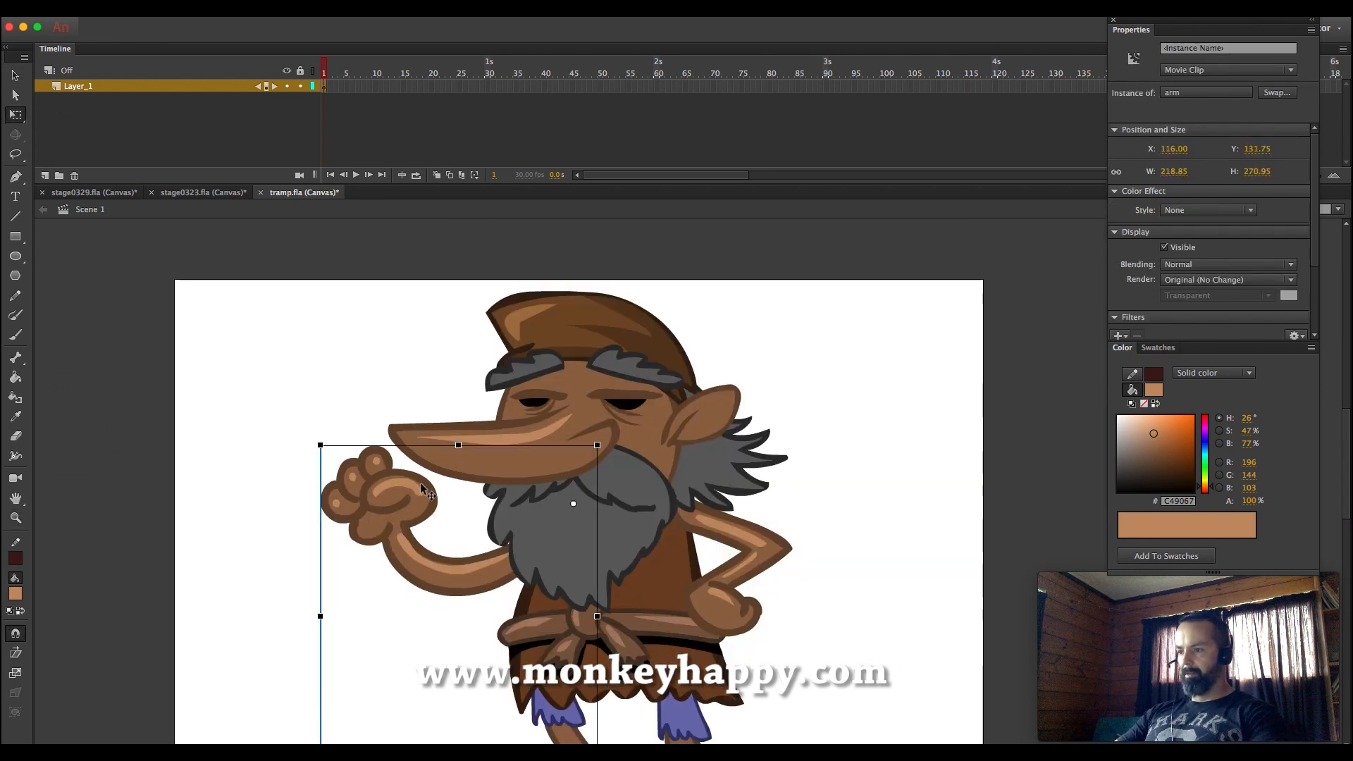
scroll(458, 503, down, 2)
double_click(427, 519)
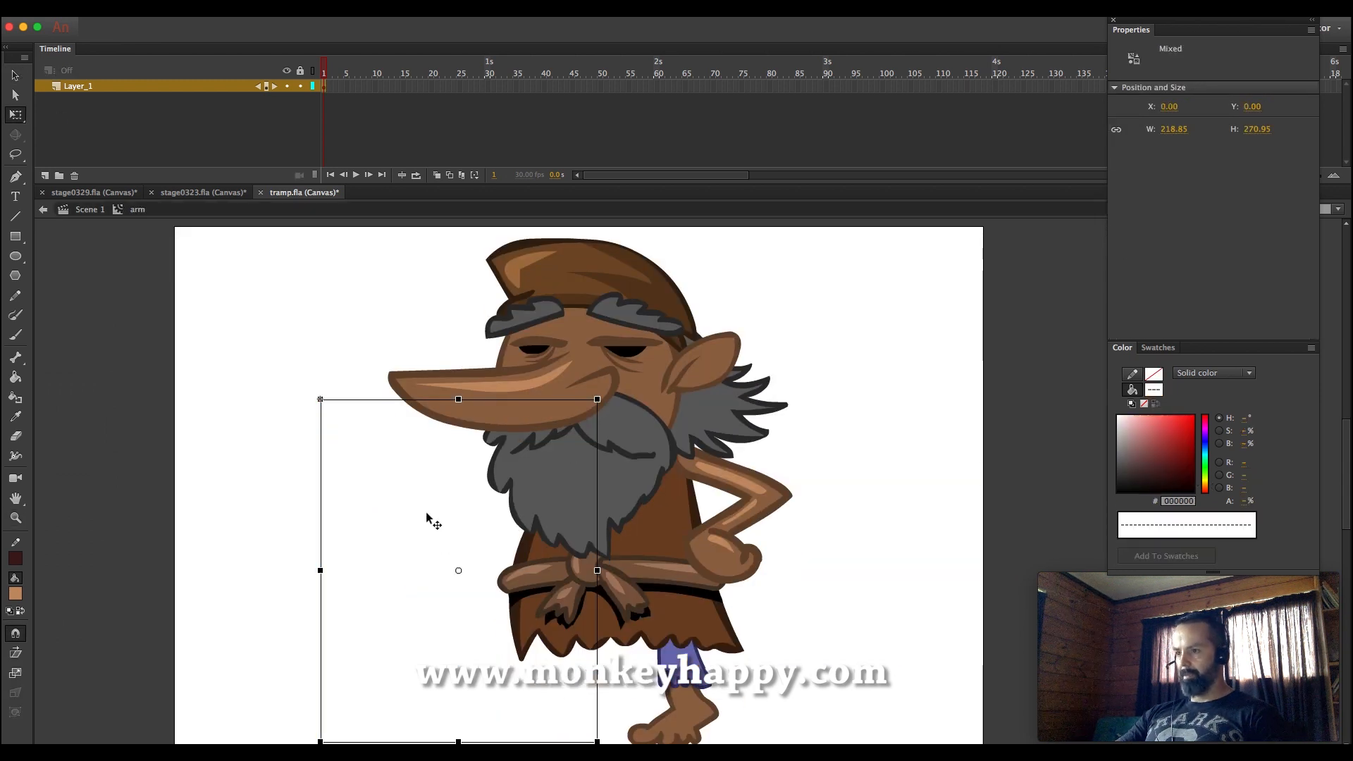
click(600, 612)
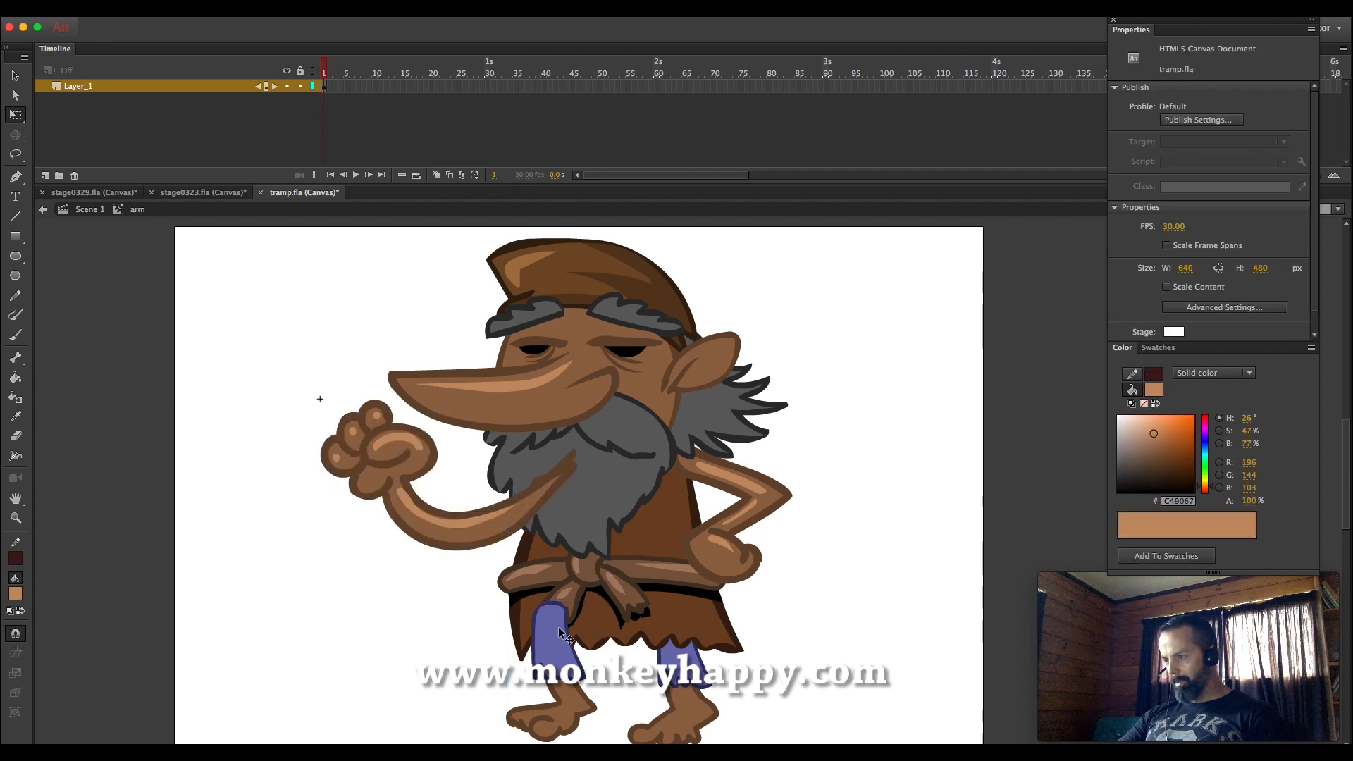
click(562, 635)
key(Delete)
Paste the leg clip into the main scene below the tunic and send it to the back
click(96, 210)
key(super+v)
drag(694, 495, 560, 664)
key(super+shift+Down)
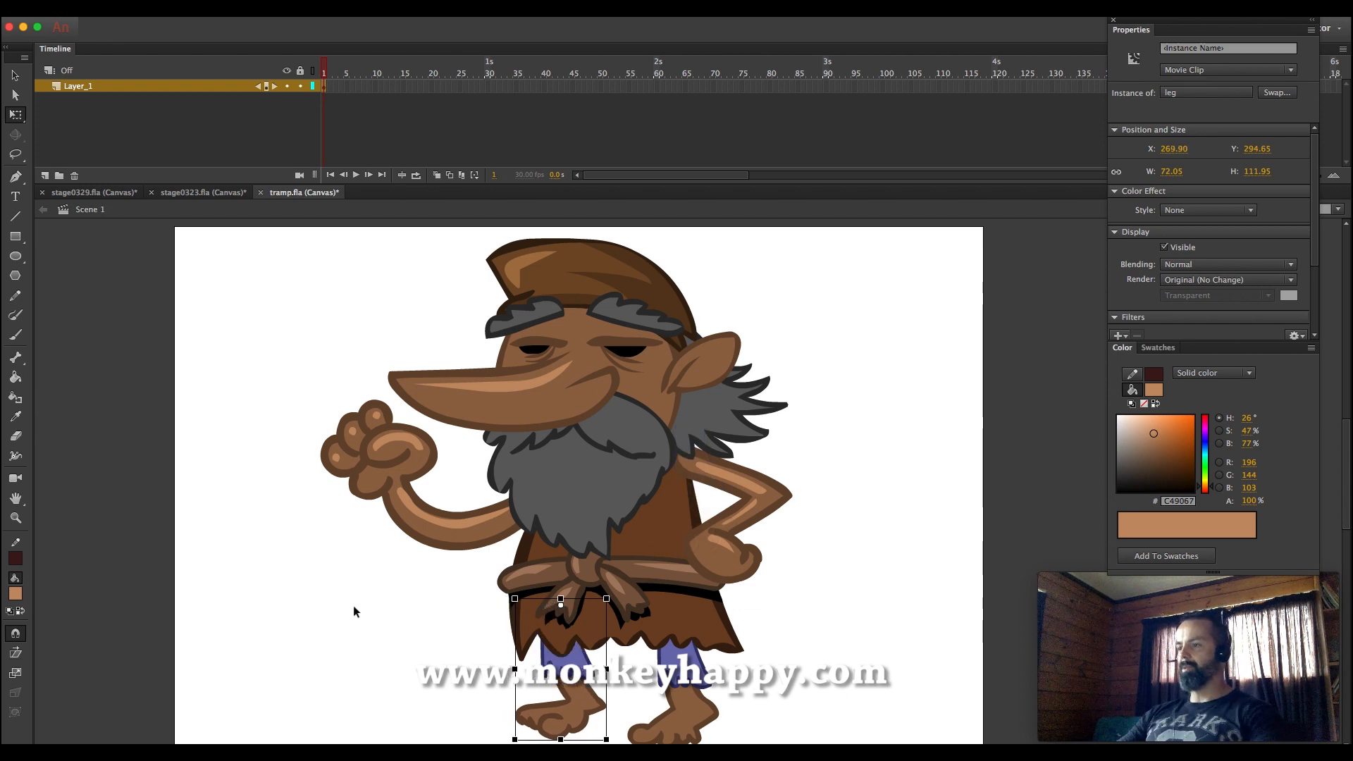
click(354, 582)
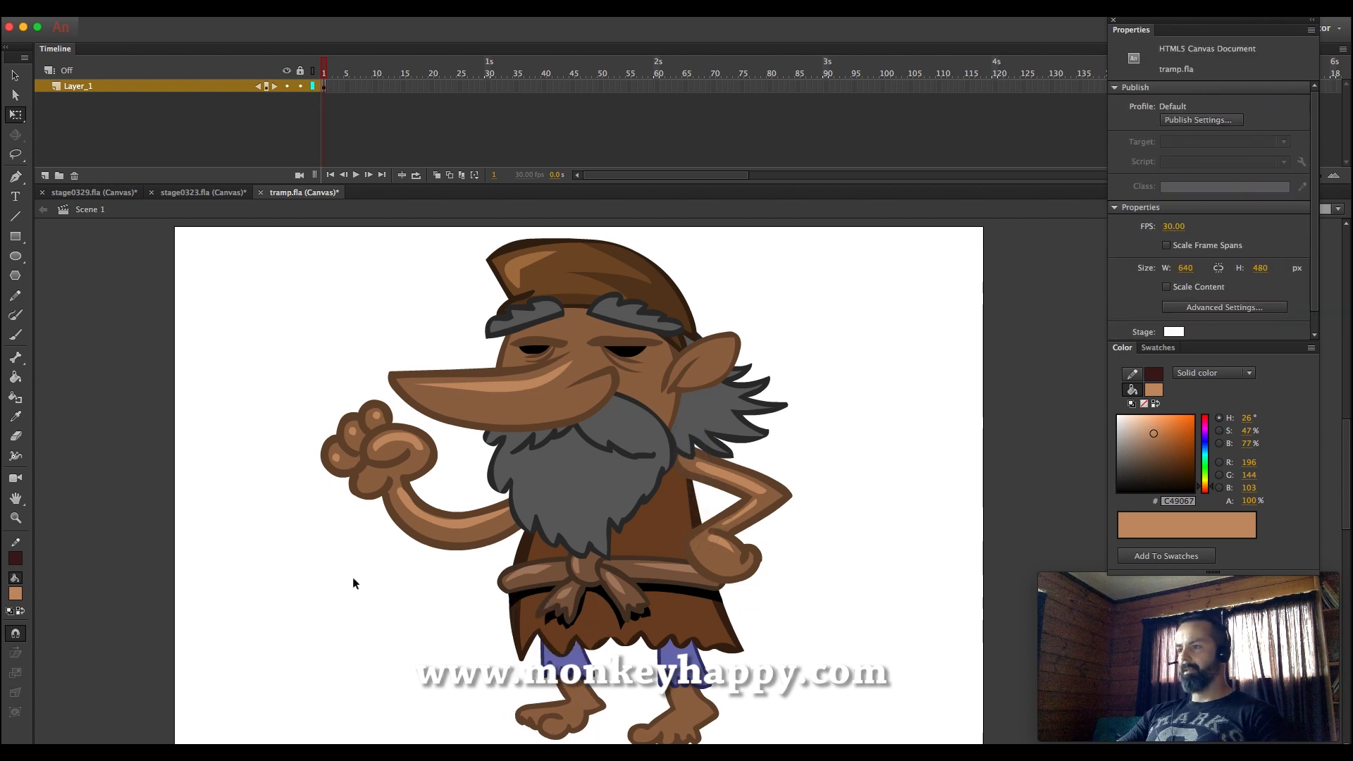
Skew the raised arm clip so its fist leans slightly toward the nose
click(395, 456)
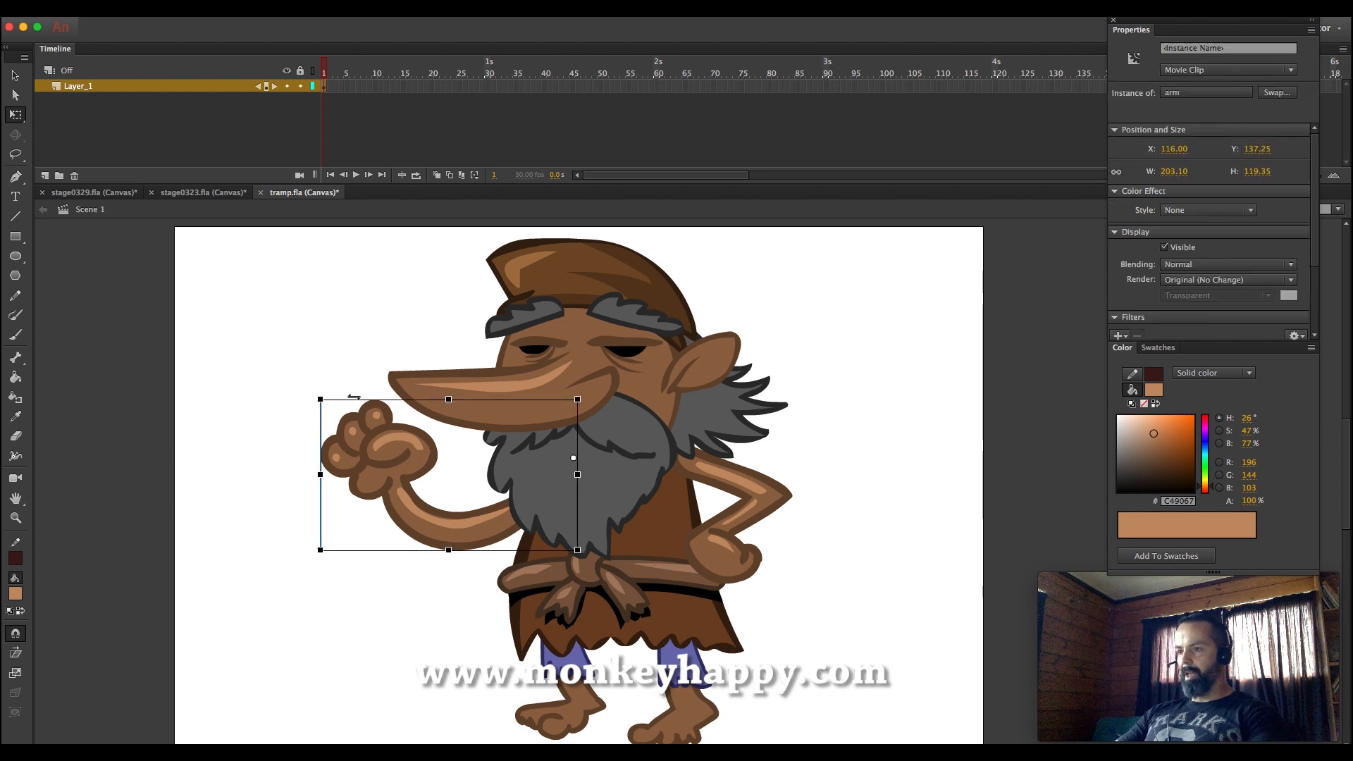
mouse_move(372, 397)
mouse_down()
mouse_move(401, 398)
mouse_move(382, 400)
mouse_up()
drag(365, 417, 378, 417)
click(373, 321)
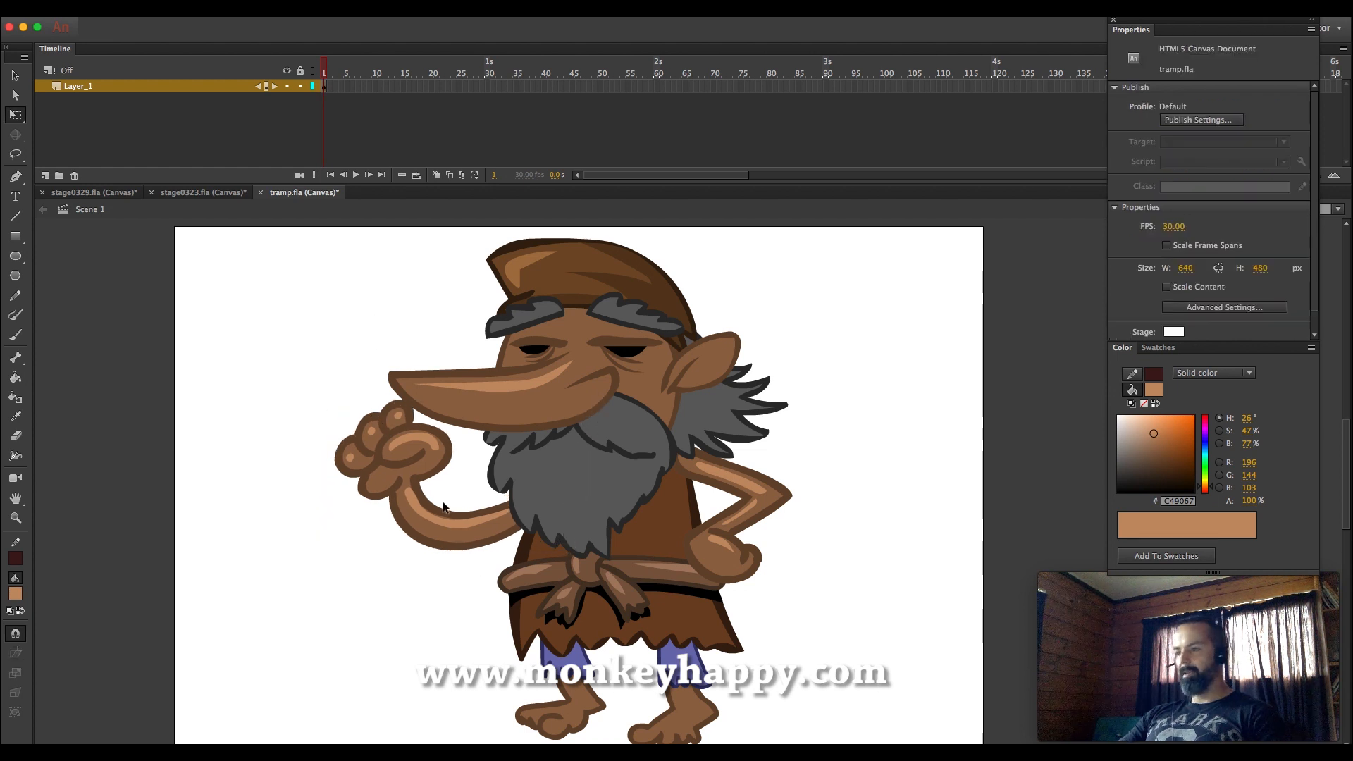
click(399, 456)
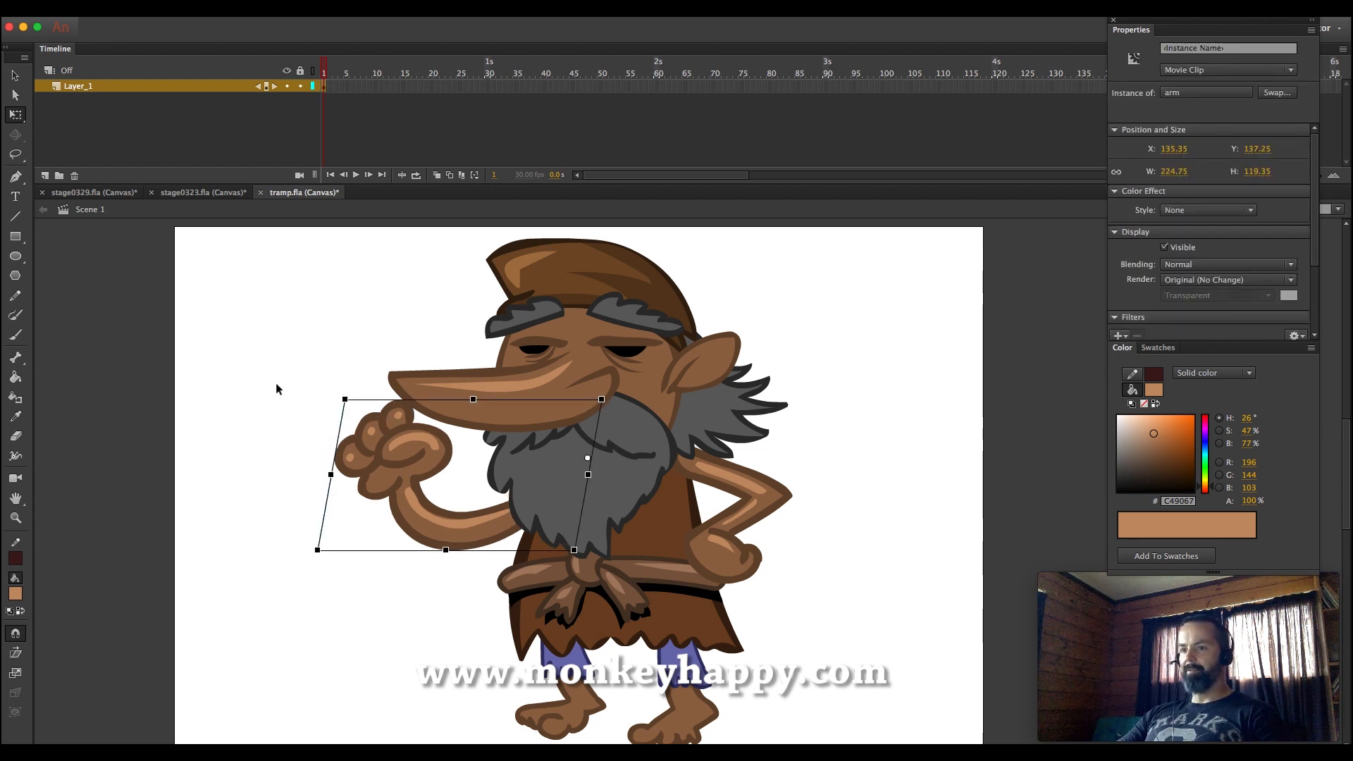
click(276, 384)
Move the raised arm to the same place on a new layer, Layer_2, beneath a locked Layer_1
click(401, 470)
key(super+x)
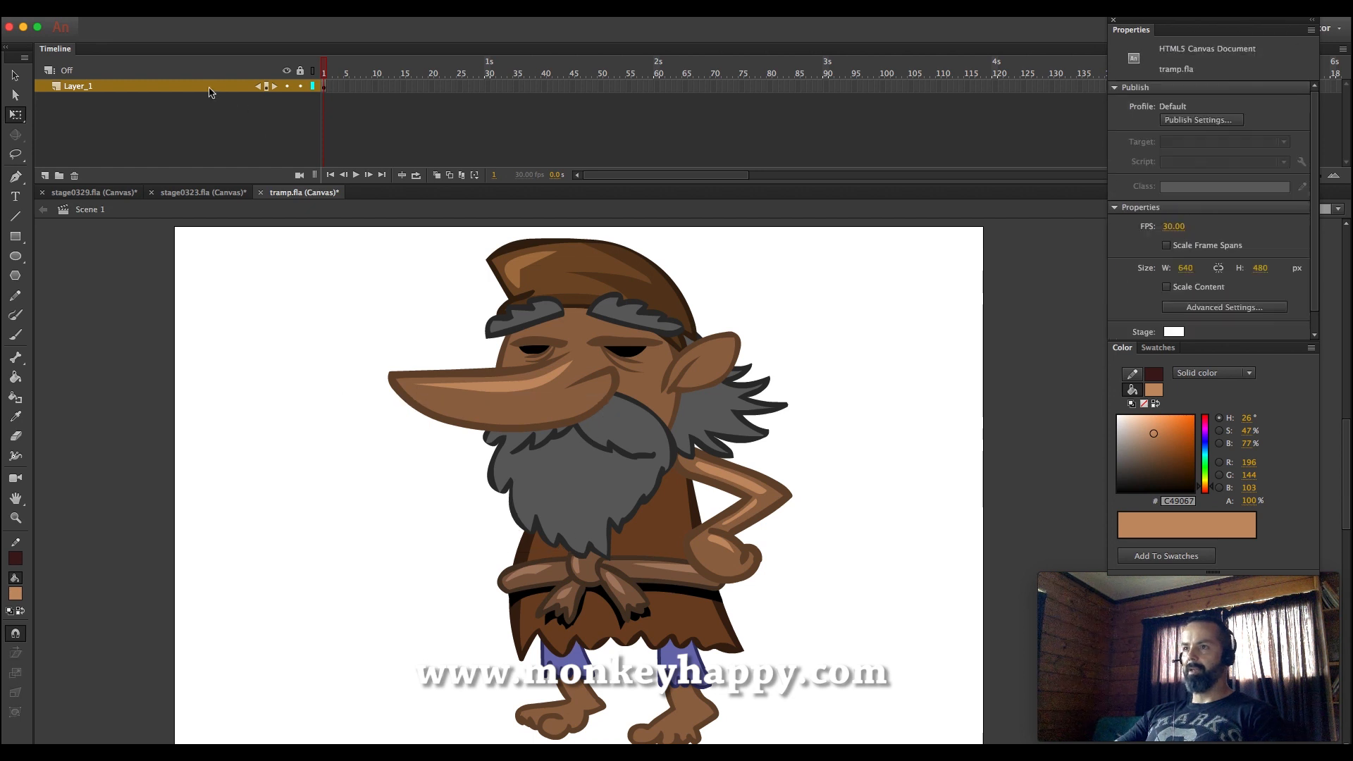
right_click(208, 92)
click(272, 162)
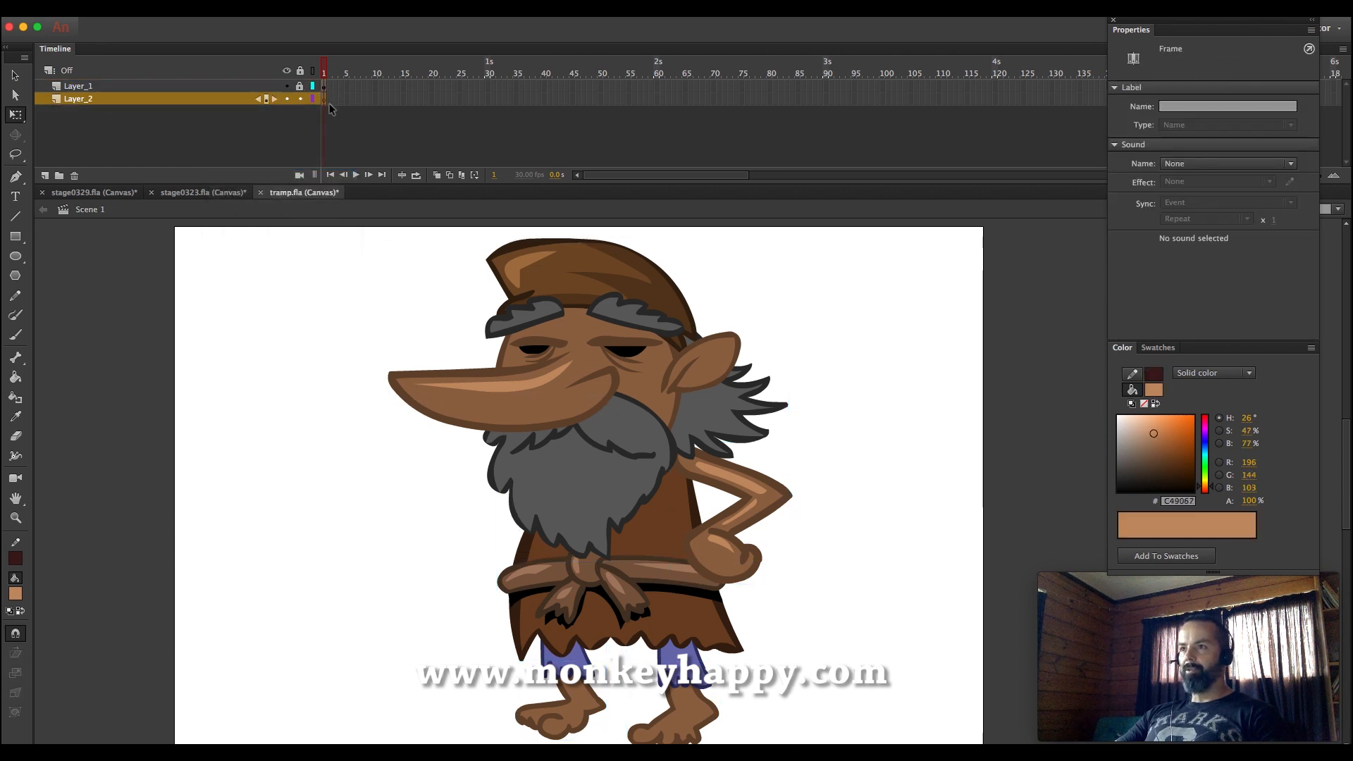
right_click(279, 334)
click(343, 383)
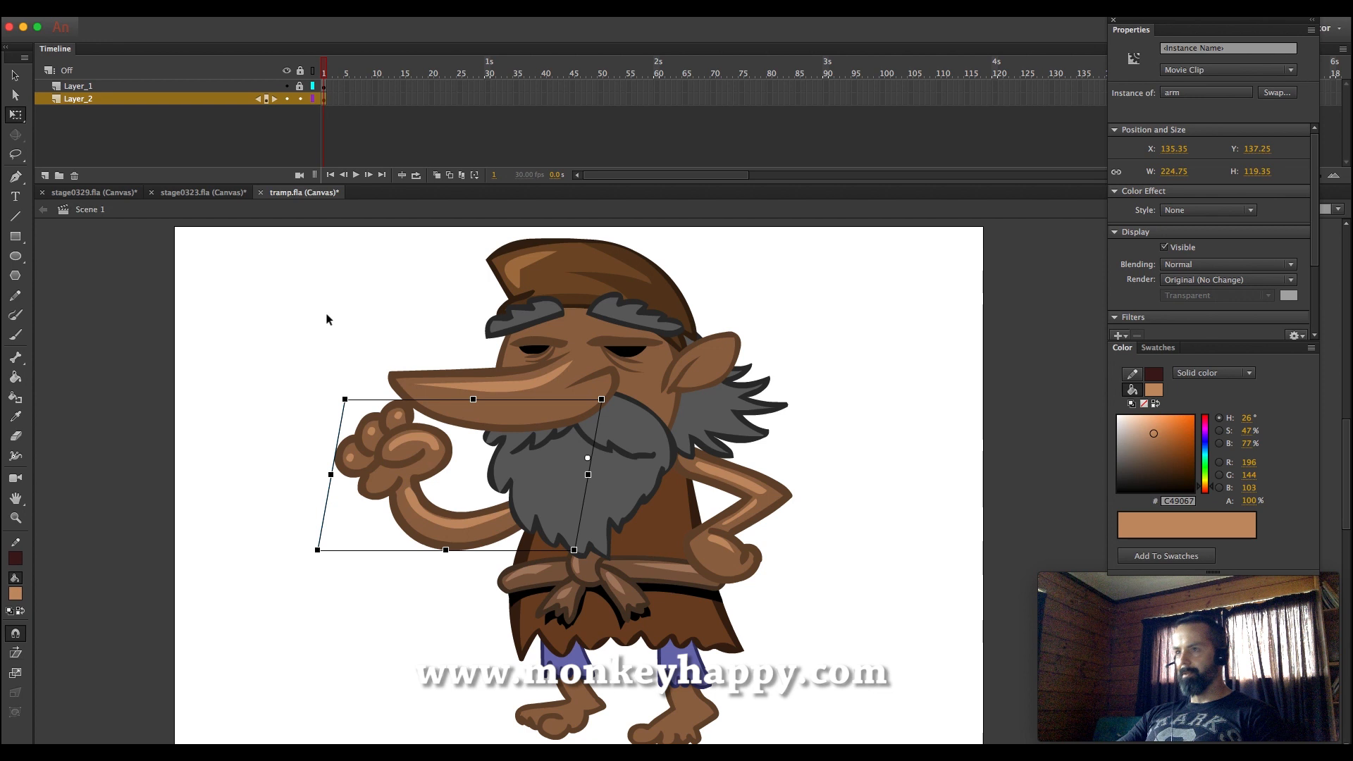
Create a classic tween for the arm on Layer_2, extend both layers to frame 30 and add an arm keyframe at frame 20
right_click(325, 94)
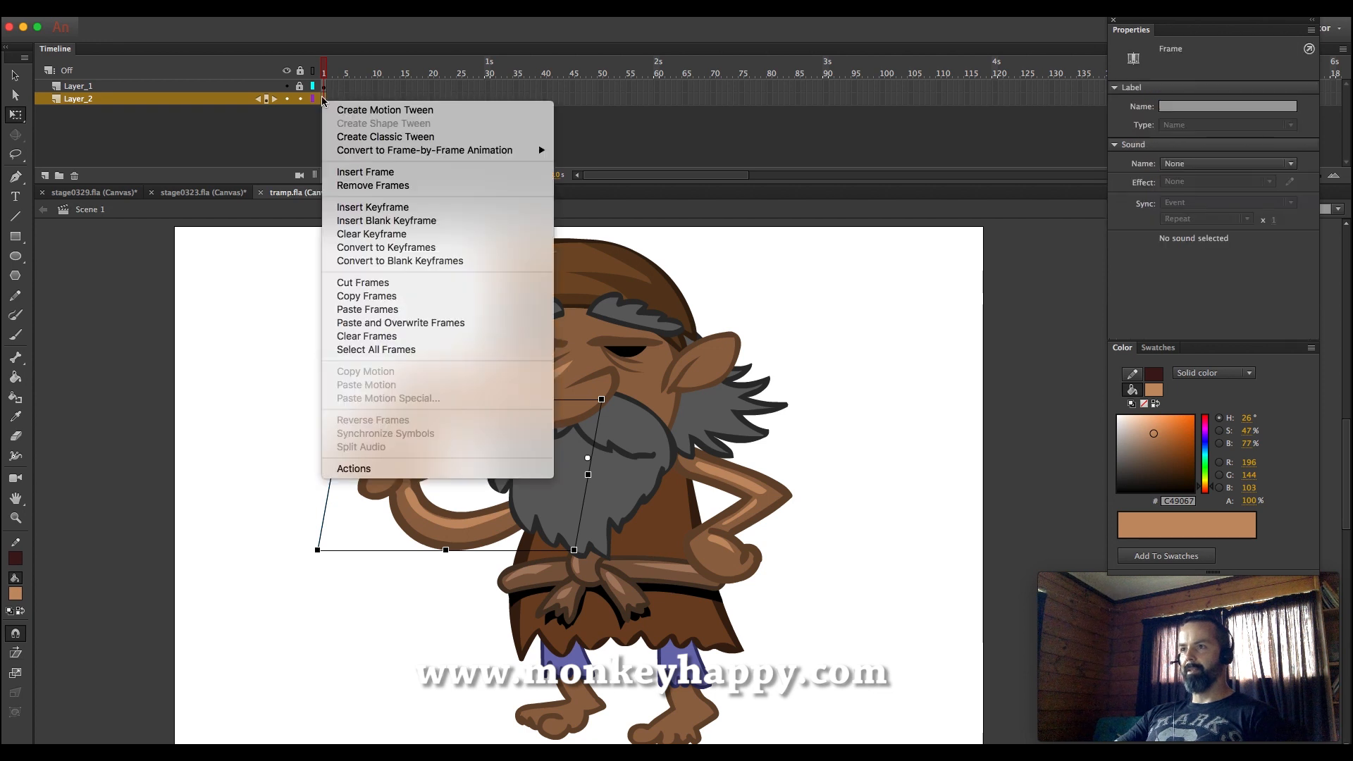
click(361, 138)
drag(379, 85, 489, 129)
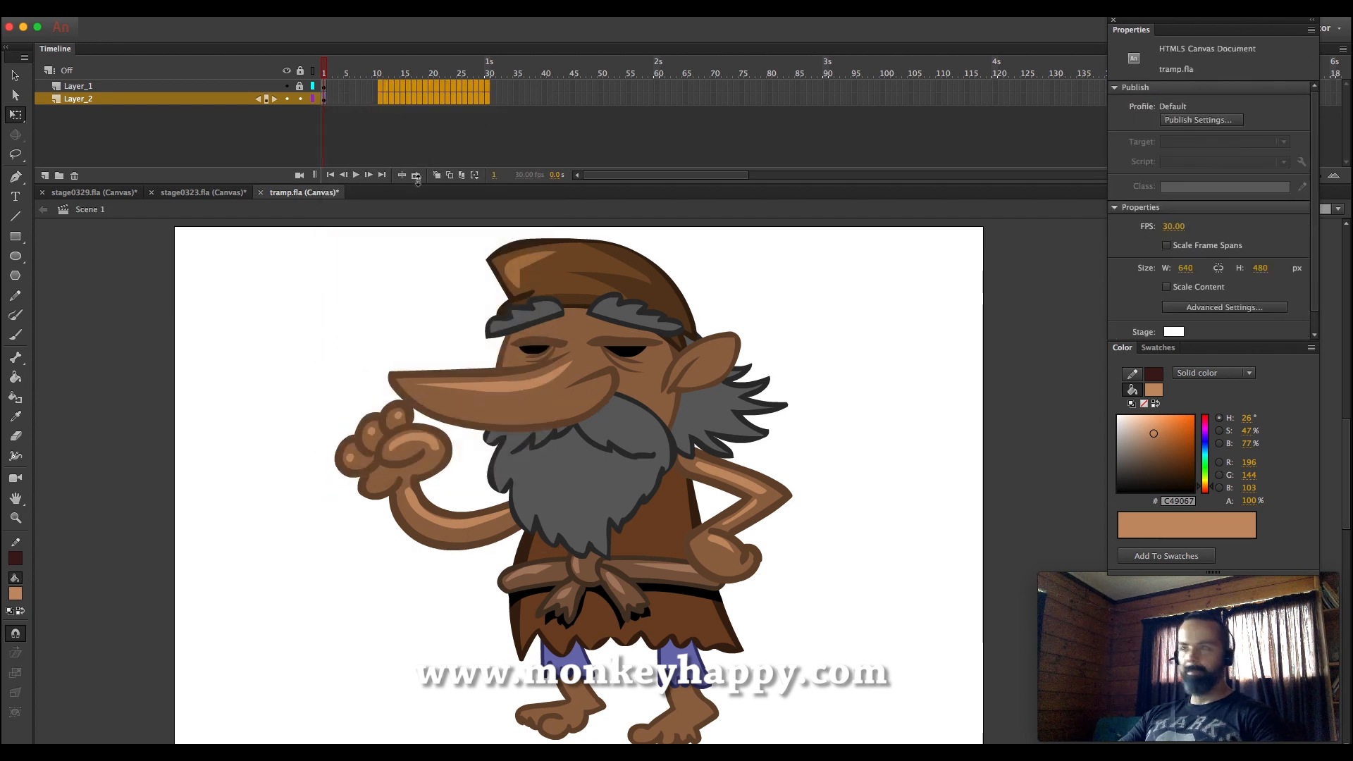
key(F5)
click(409, 99)
click(431, 99)
key(F6)
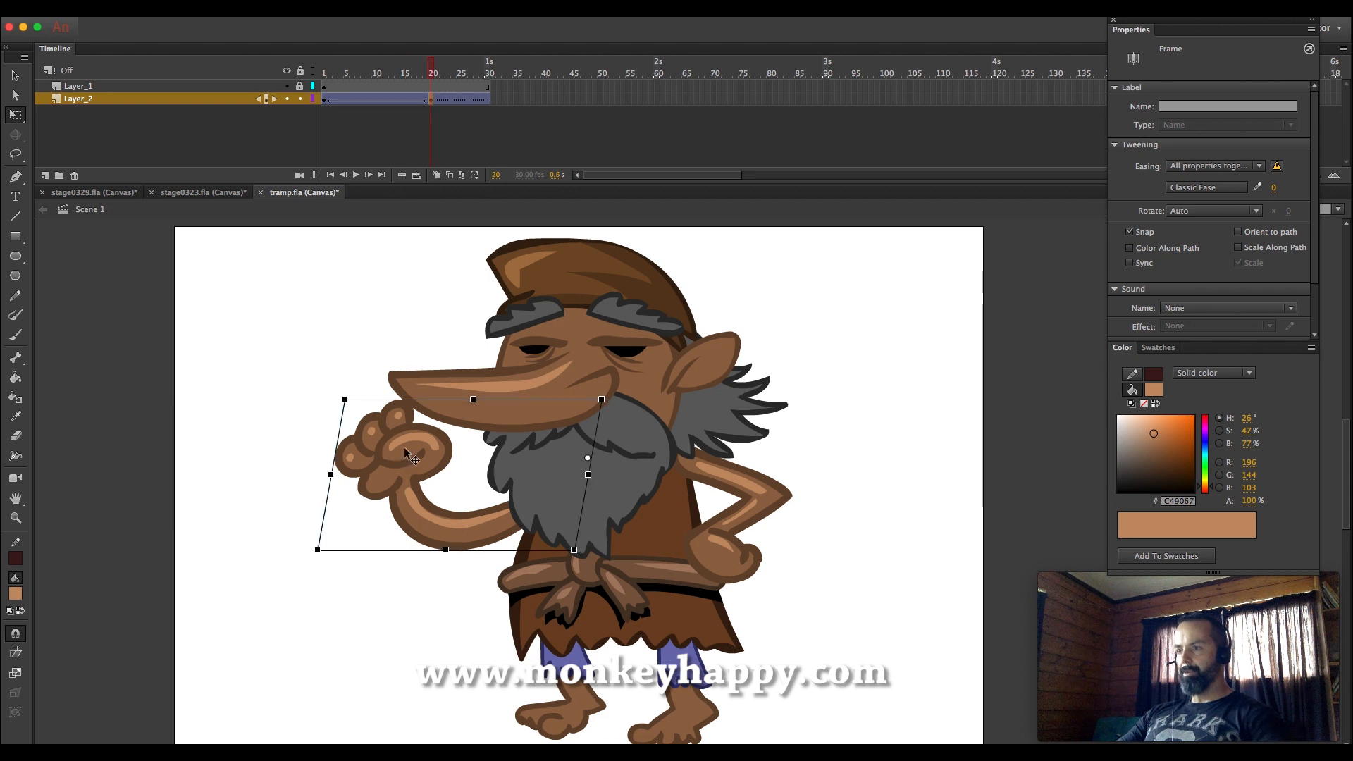
Rotate the arm downward about its shoulder pivot at frame 1 and scrub through the tween to frame 20
click(326, 99)
drag(318, 550, 491, 644)
key(super+z)
drag(328, 560, 465, 717)
drag(356, 99, 430, 100)
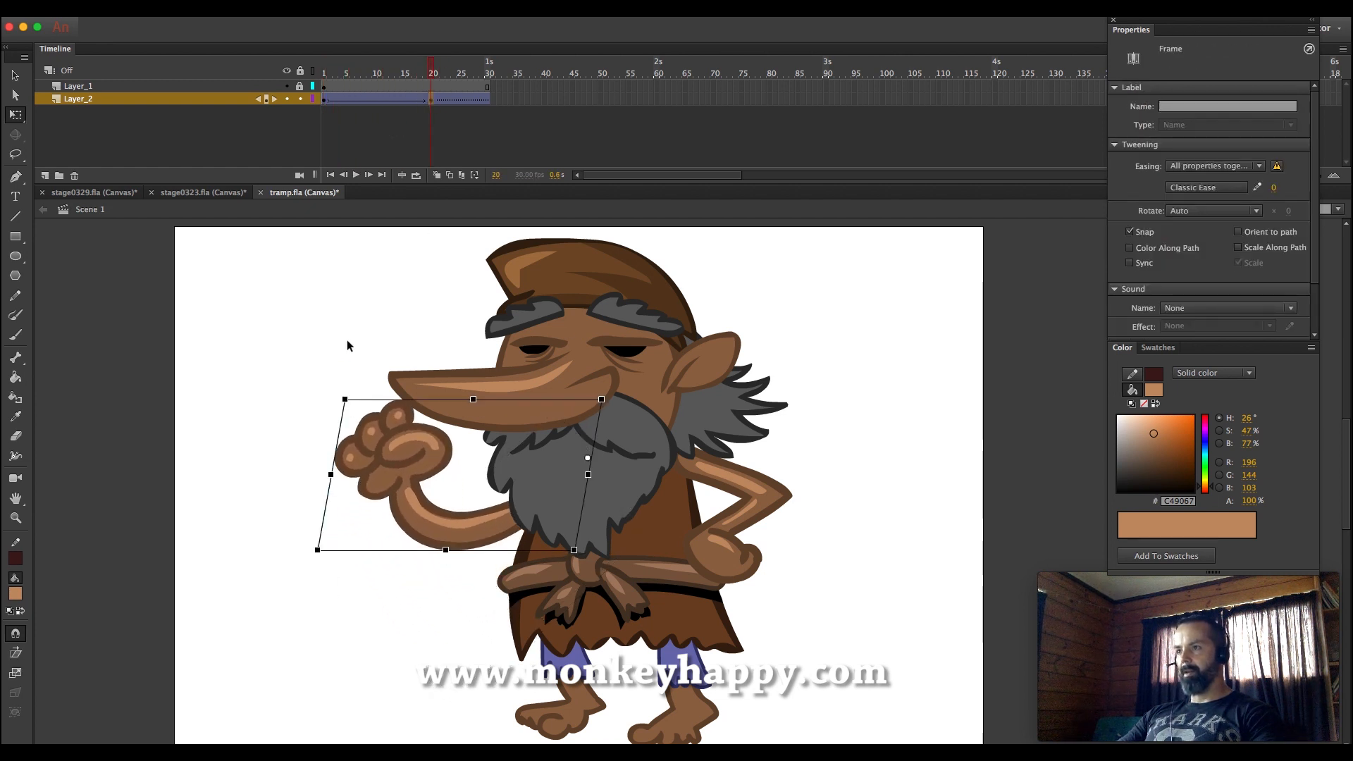
Swap the arm at frame 20 for a duplicate of its symbol named arm open
click(405, 455)
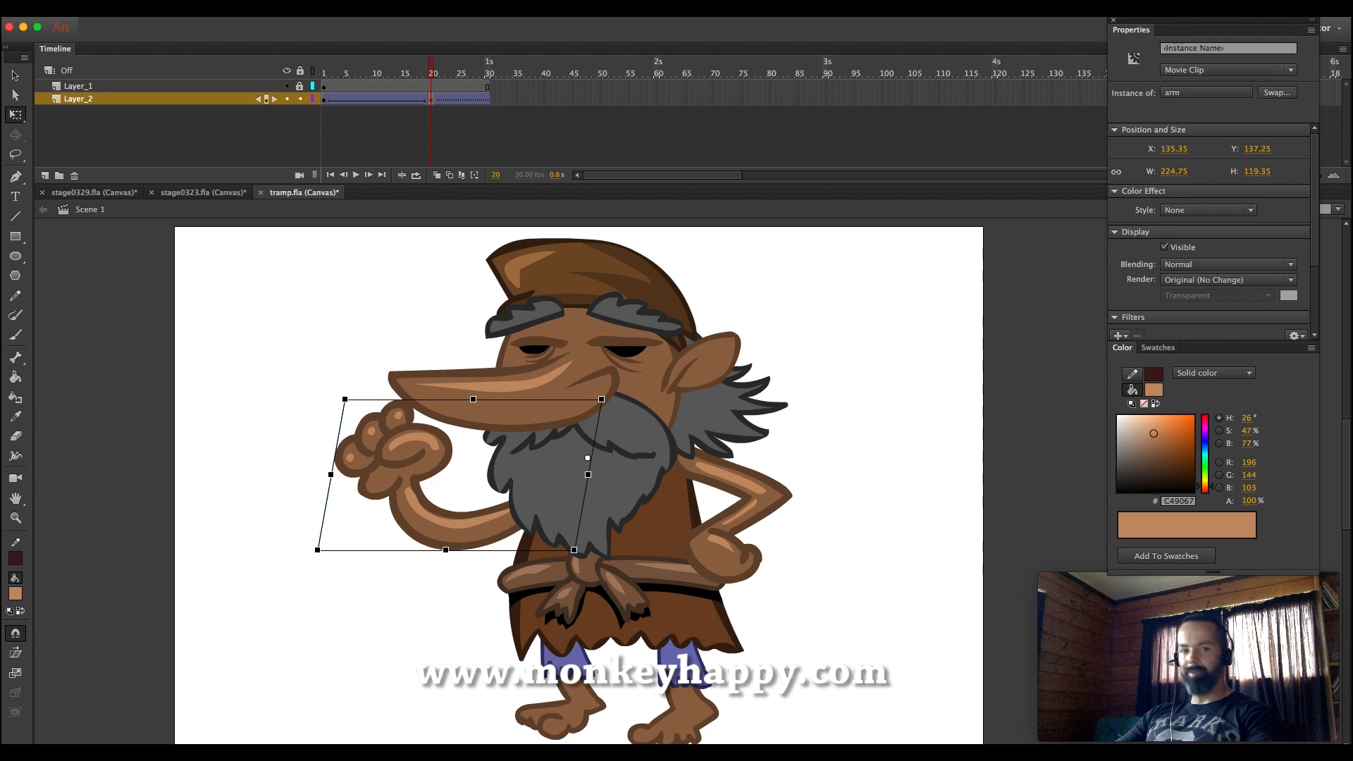
click(1276, 92)
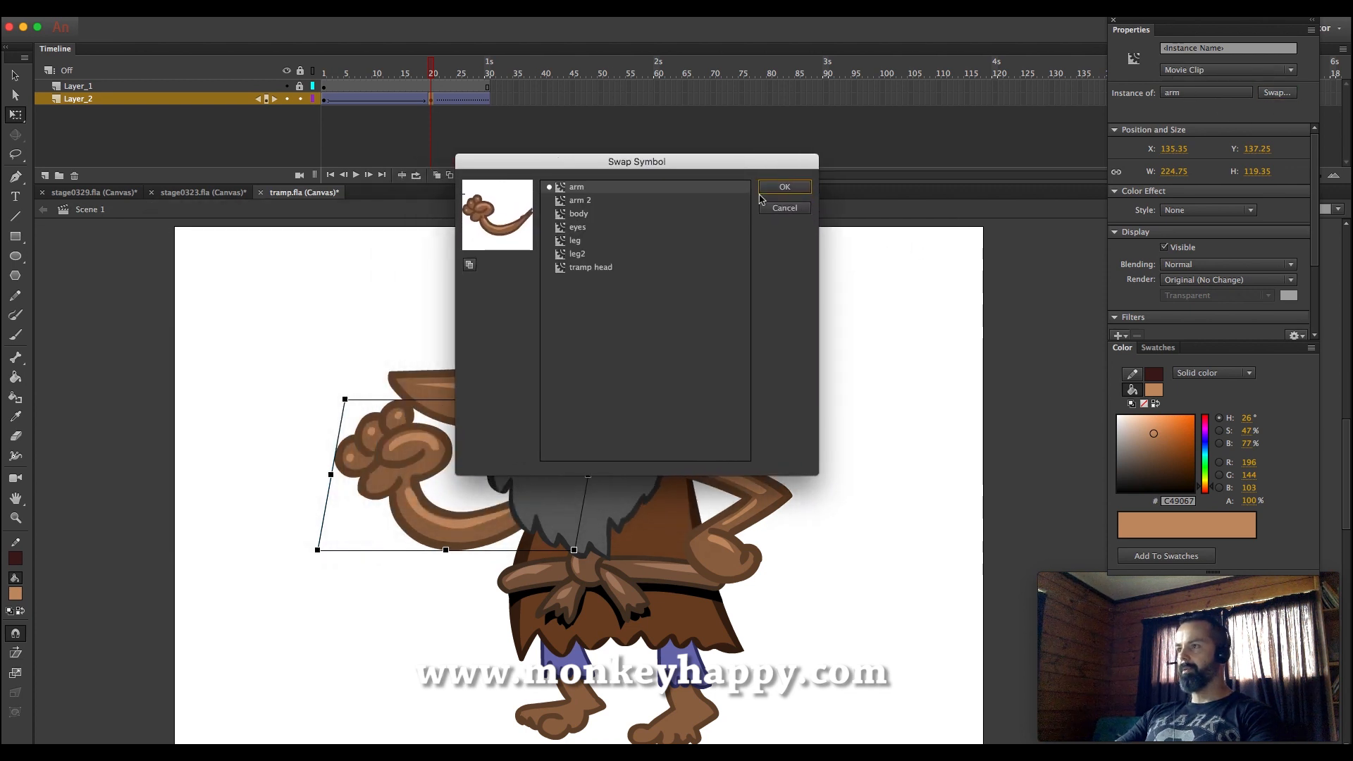
click(469, 265)
key(Right)
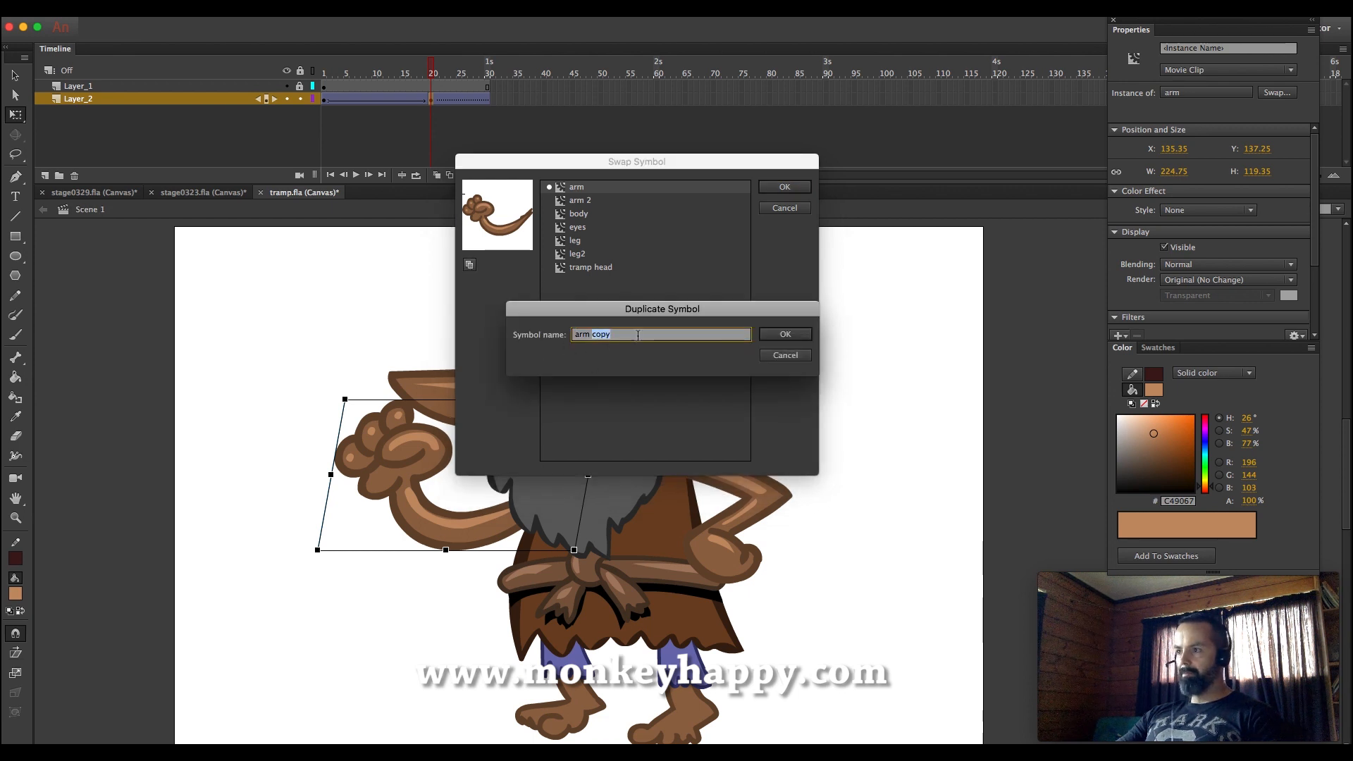
text(p)
key(Return)
key(Return)
Edit the arm open clip and delete its closed fist along with the fist's highlights
double_click(421, 449)
mouse_move(279, 385)
mouse_down()
mouse_move(502, 489)
mouse_move(318, 398)
mouse_move(483, 488)
mouse_move(403, 384)
mouse_move(367, 381)
mouse_move(338, 396)
mouse_move(362, 486)
mouse_up()
click(464, 452)
double_click(432, 441)
key(Delete)
click(148, 210)
key(Delete)
Brush the outline of an open hand with spread fingers onto the arm in dark brown 69482E
key(i)
click(416, 484)
key(b)
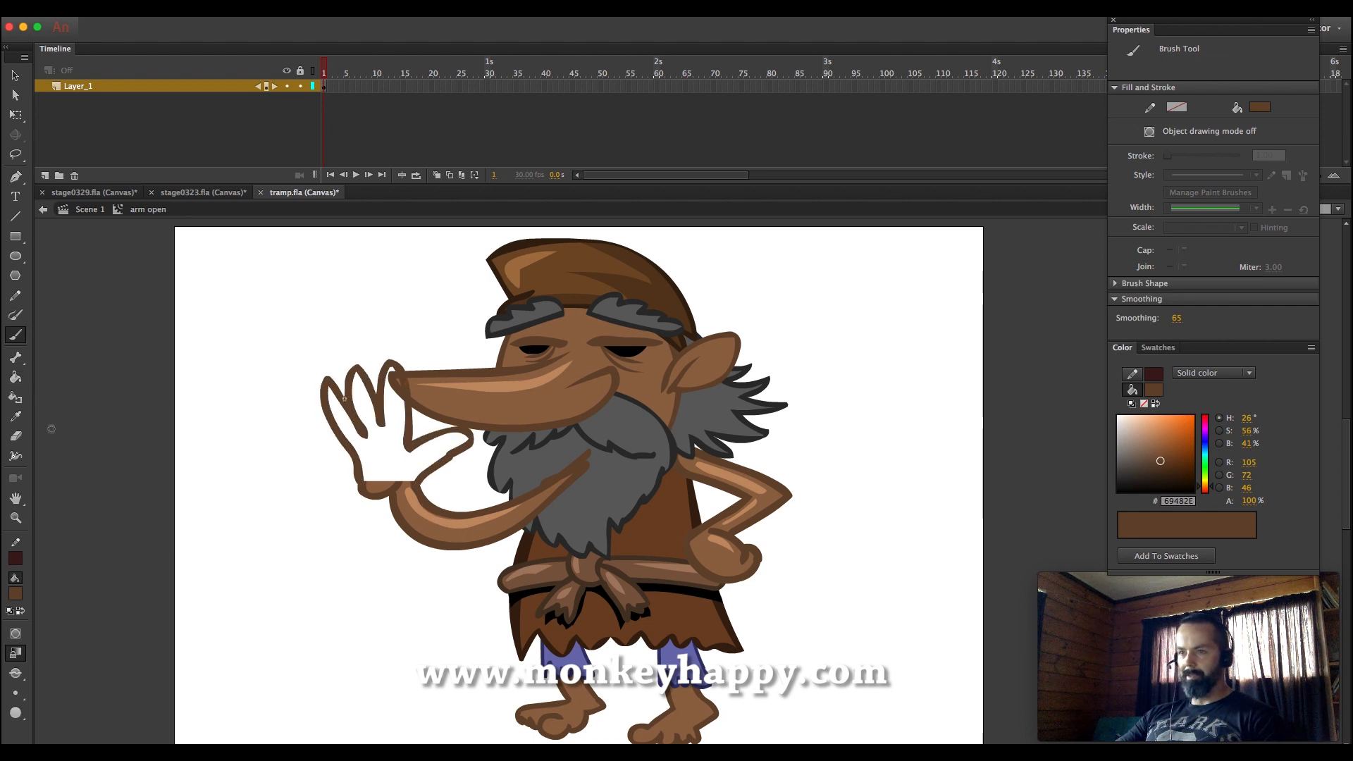
Fill the open hand with skin brown 936845 and return to the main scene
click(16, 416)
click(382, 486)
click(395, 465)
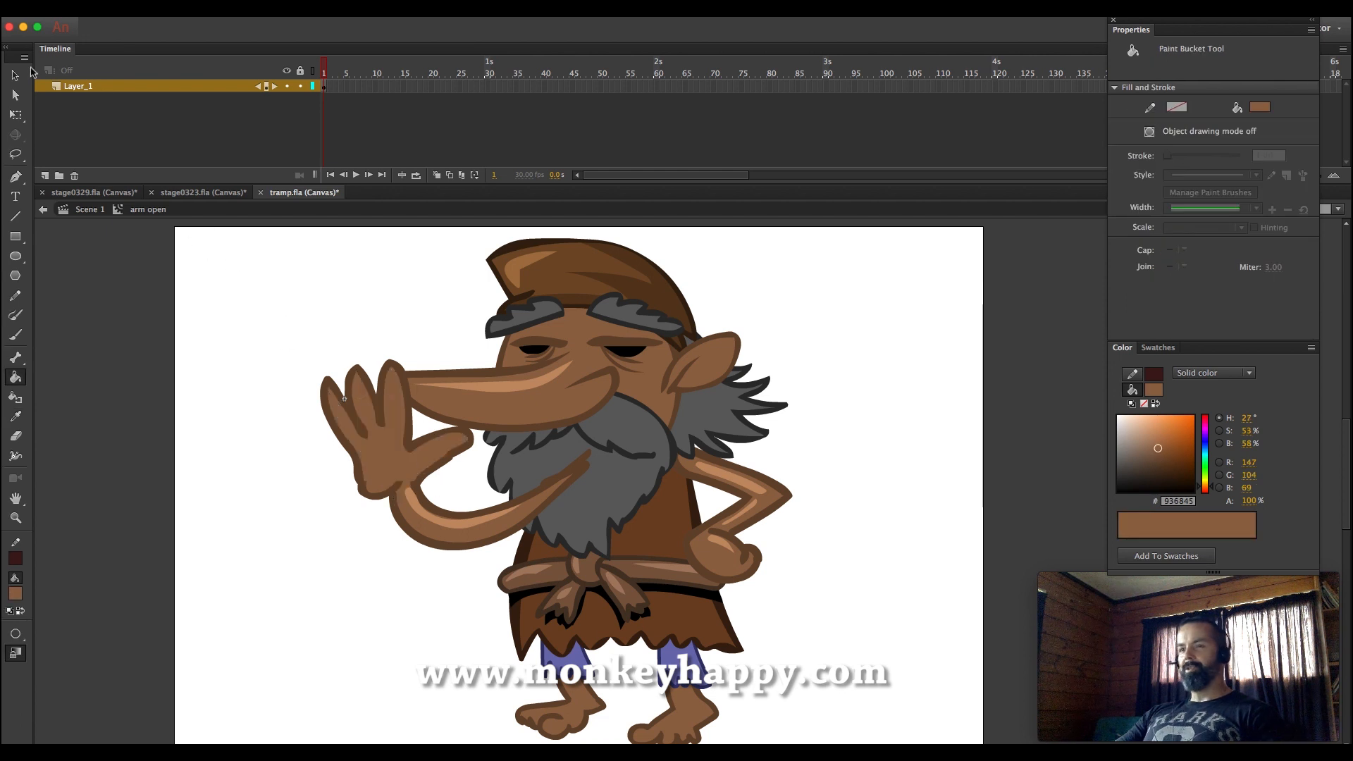
click(16, 77)
click(88, 209)
Move the open-hand keyframe to frame 11 and check the arm's tween at frame 5
click(385, 100)
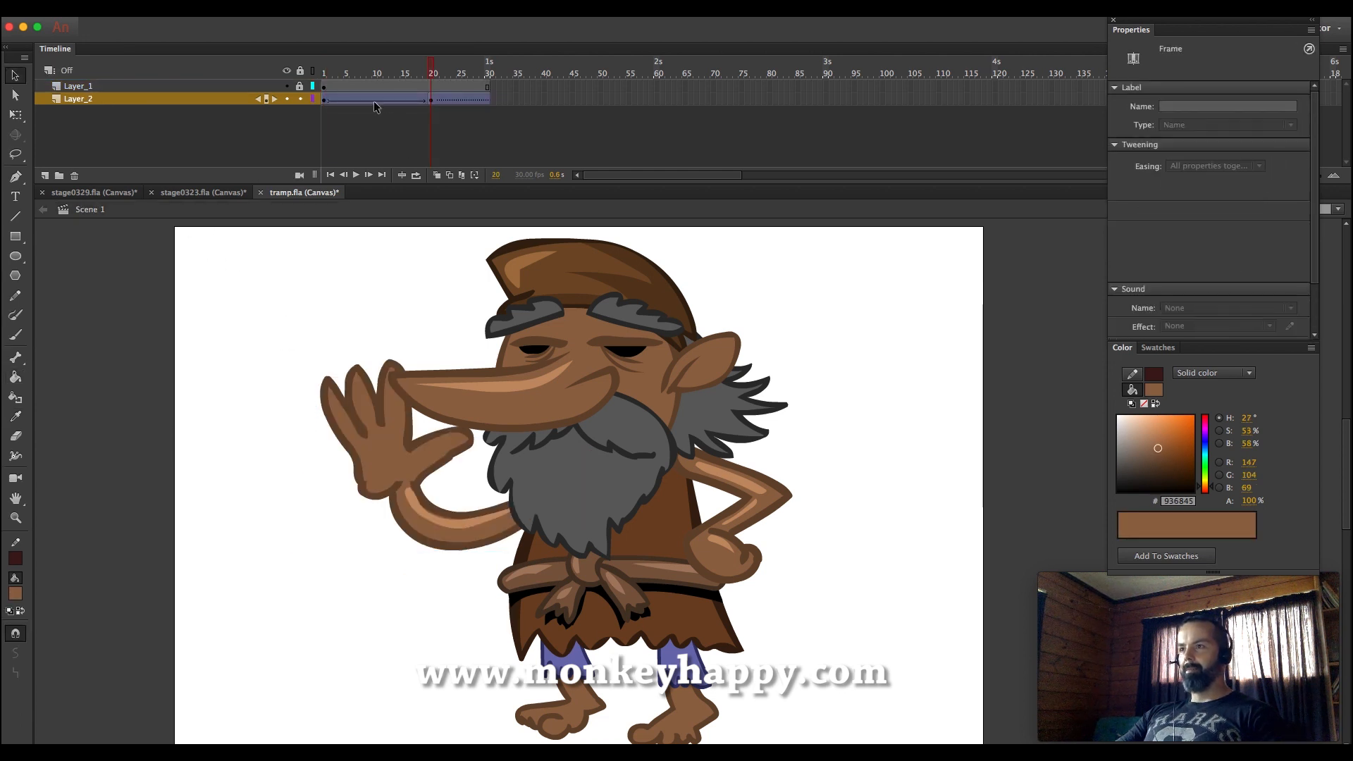
drag(433, 99, 379, 99)
click(345, 99)
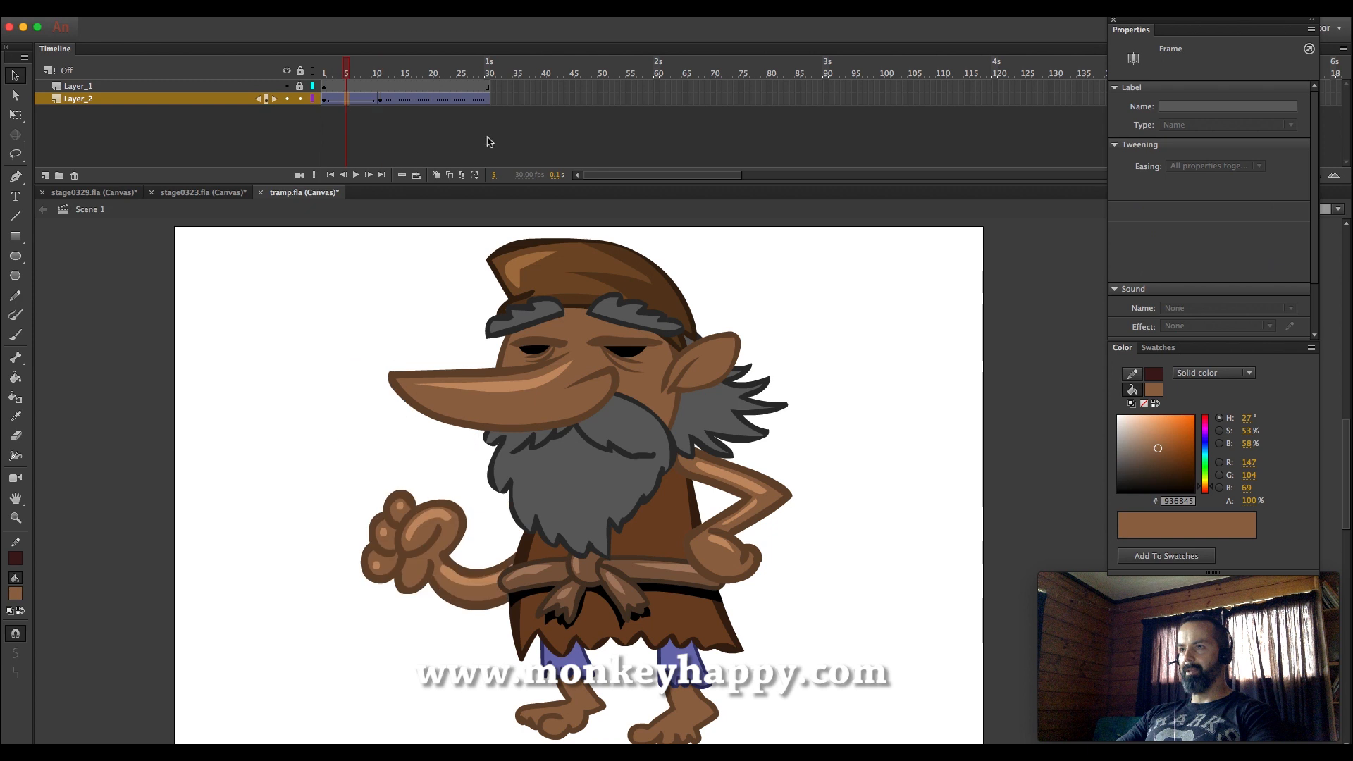
Set the arm tween's Classic Ease to 100 out and play back the arm movement
drag(1273, 189, 1283, 42)
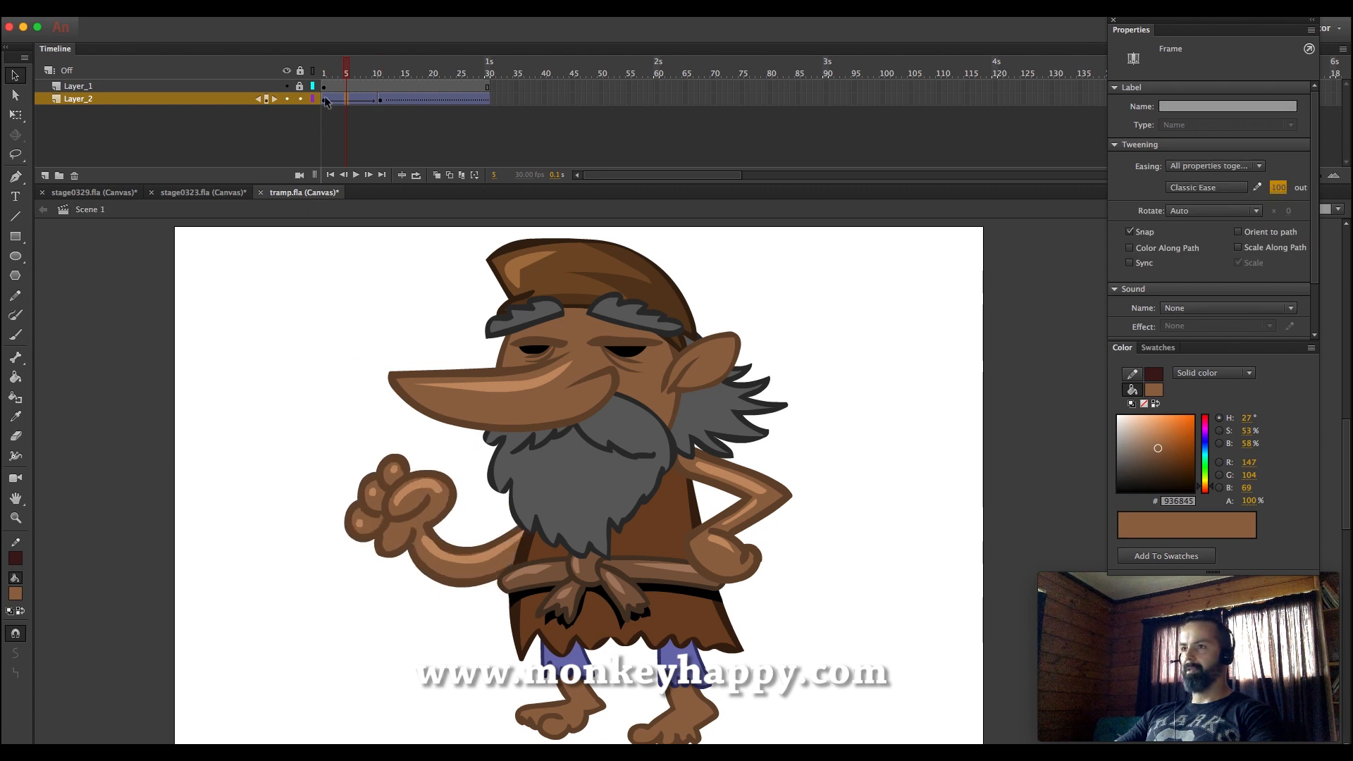
key(Return)
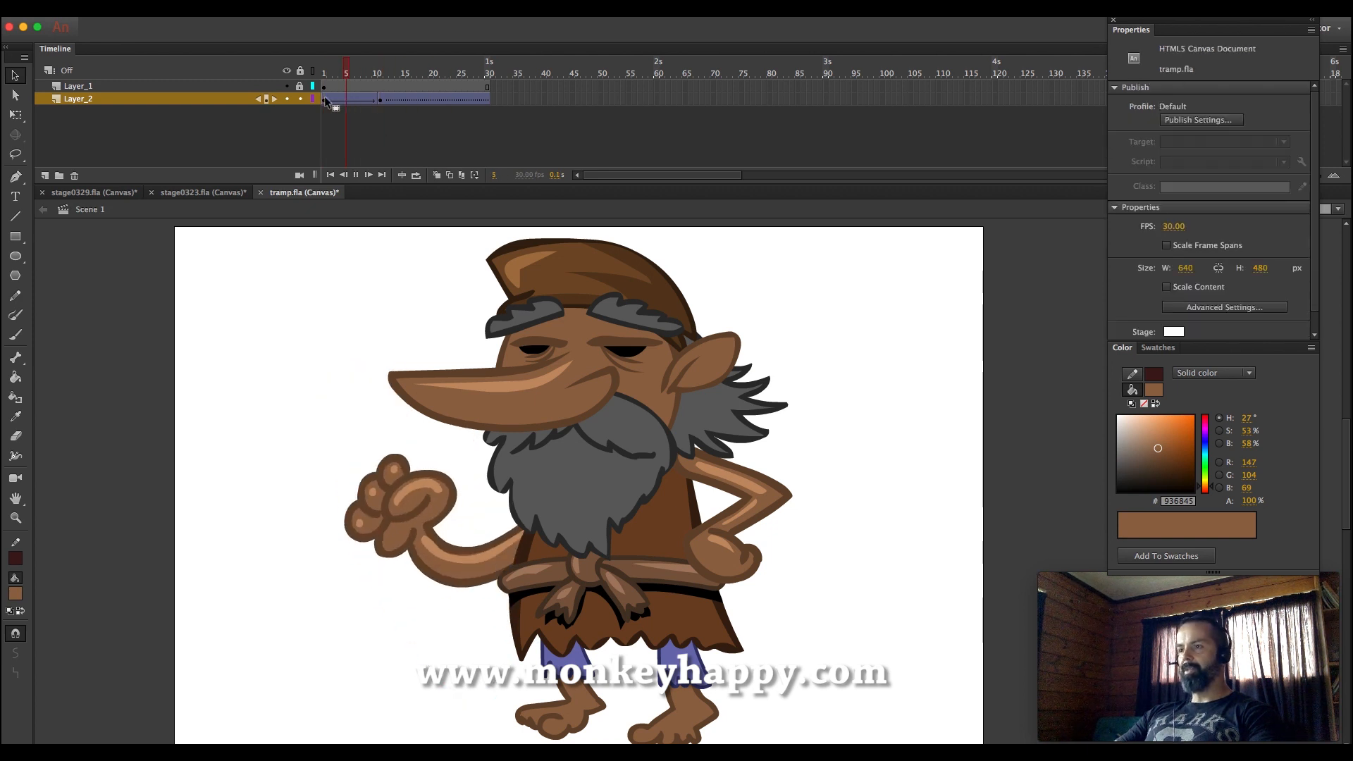
key(Return)
click(384, 98)
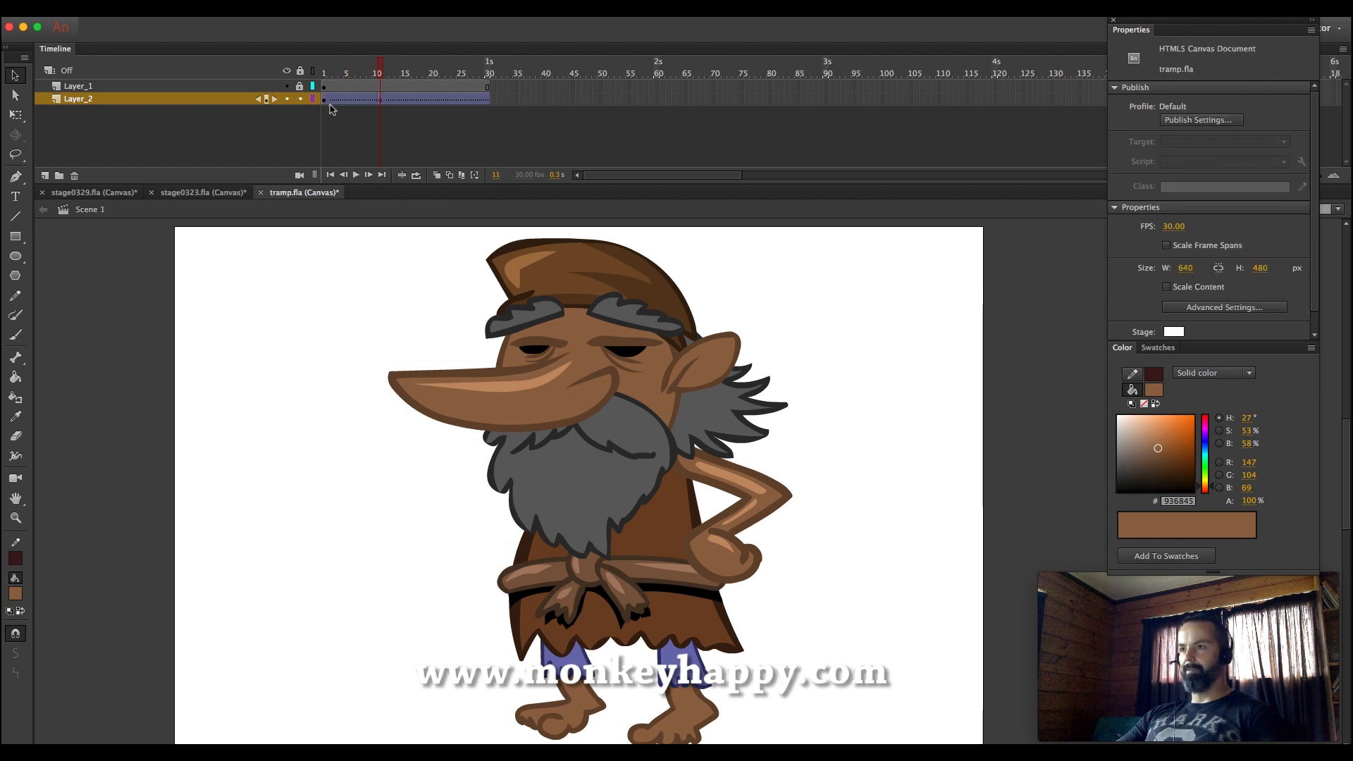
Remove the arm's classic tween and all frames after frame 1 on both layers
click(324, 100)
right_click(324, 103)
click(376, 140)
click(335, 328)
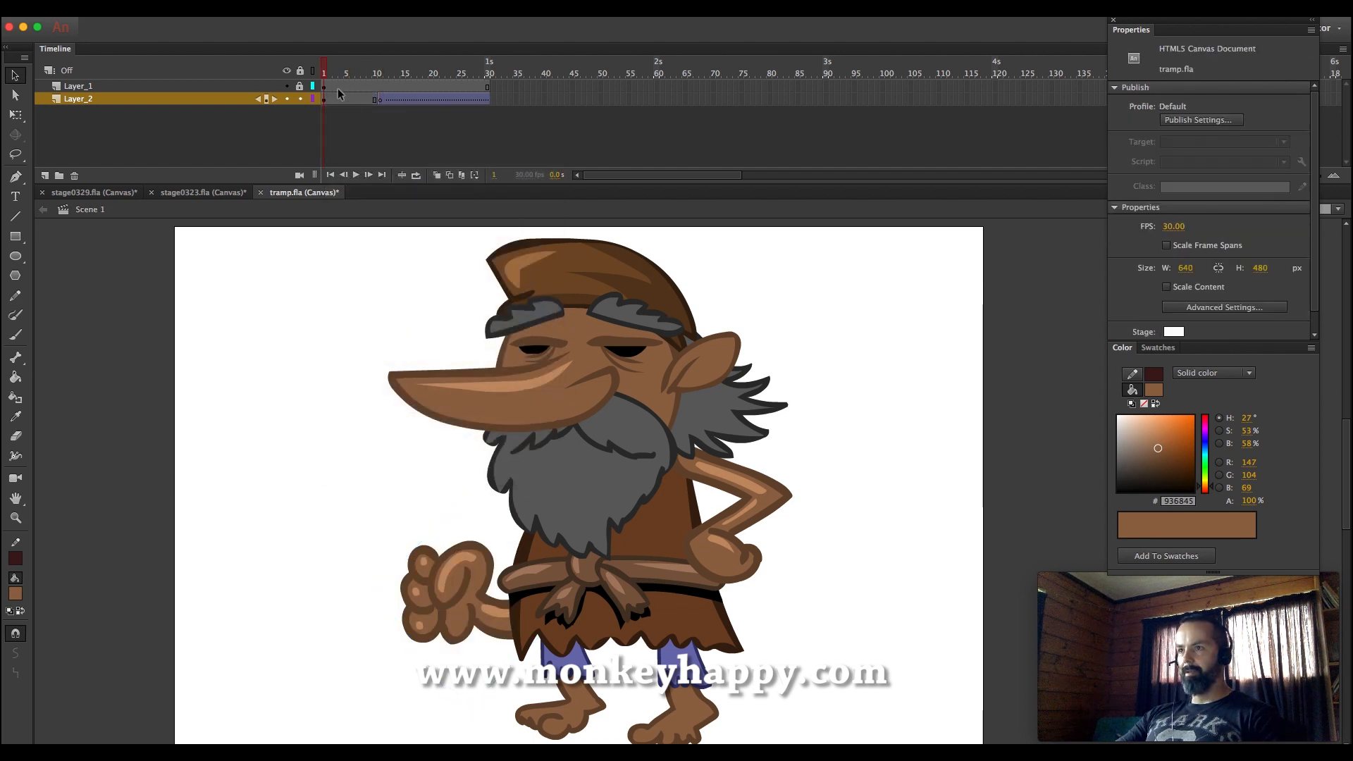
drag(331, 85, 521, 122)
right_click(425, 85)
click(476, 170)
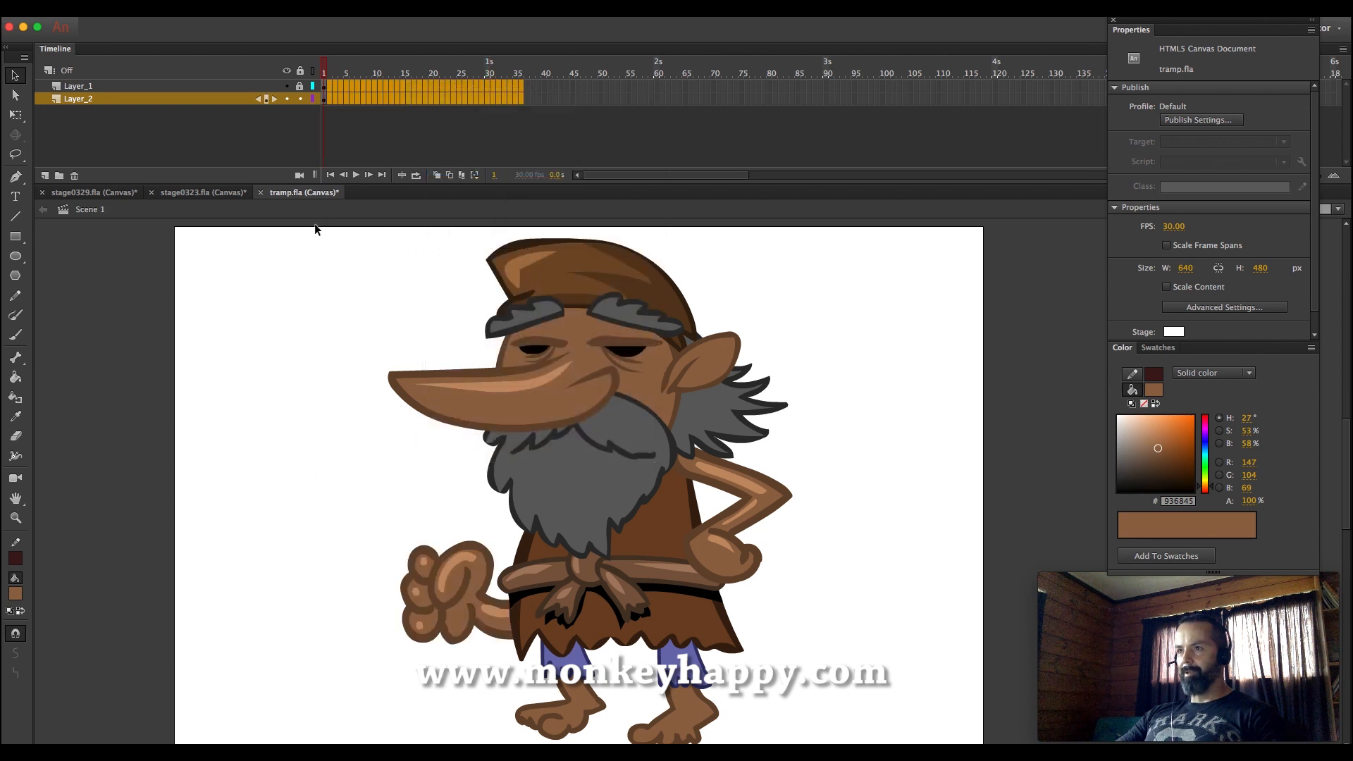
Take the lowered arm off Layer_2 for reuse and delete that layer
click(473, 582)
click(430, 282)
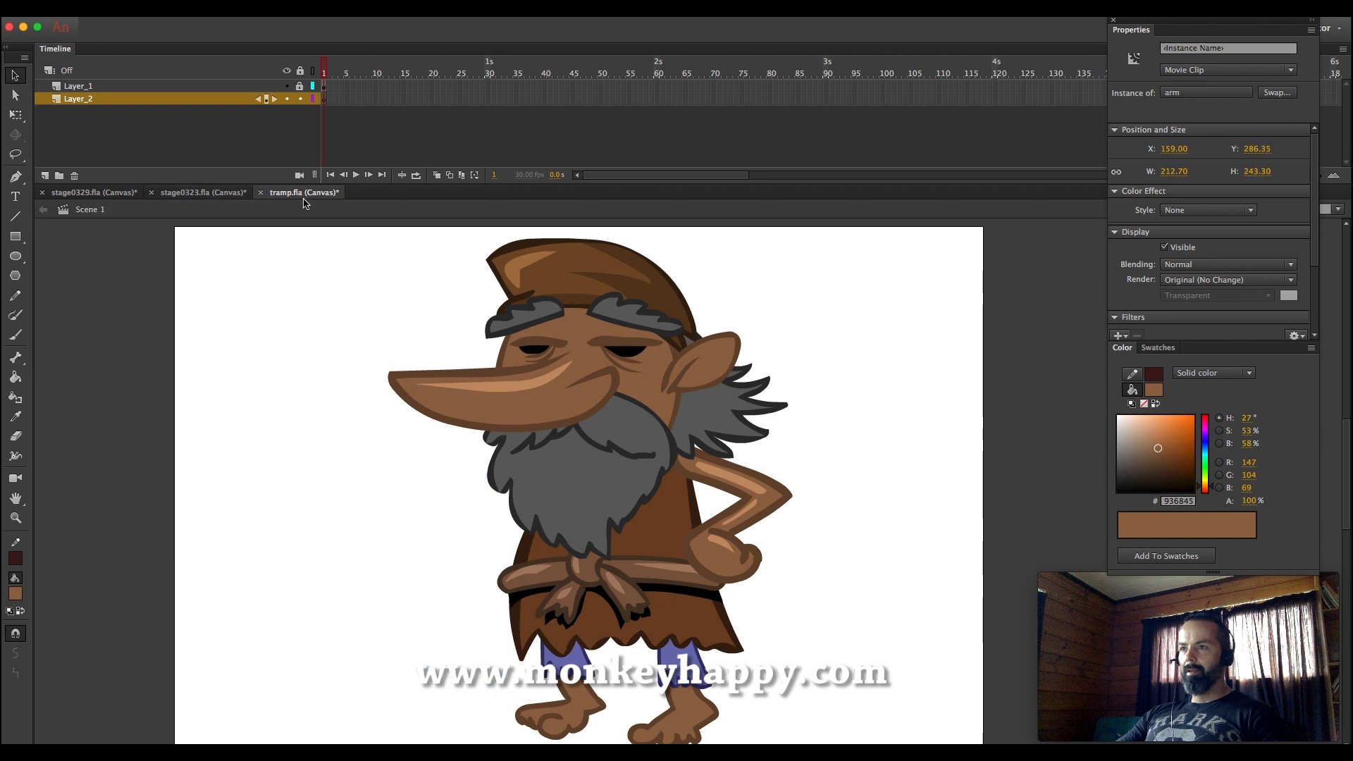
right_click(240, 96)
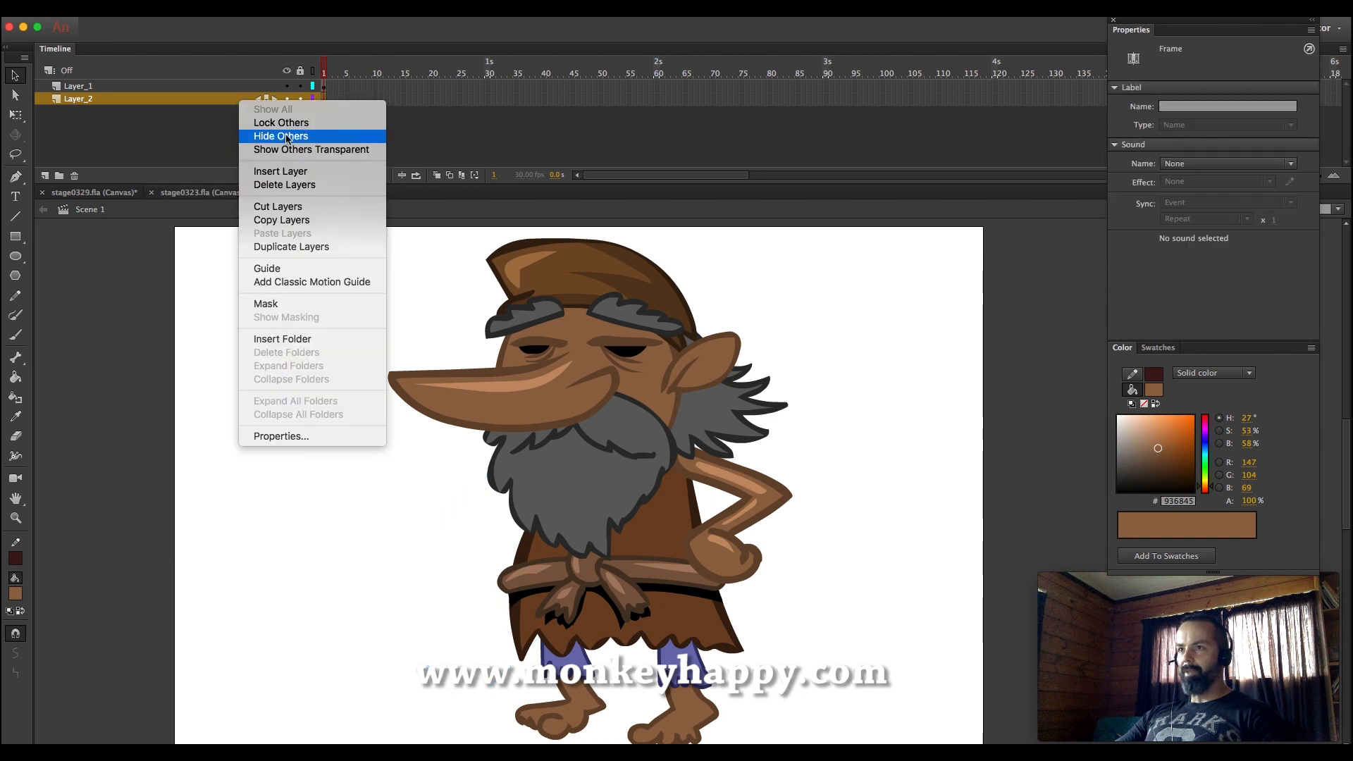
click(282, 185)
Paste the arm clip into Layer_1, rotate it back to the raised pose at the shoulder and layer it behind the body
click(462, 468)
key(super+v)
drag(650, 523, 410, 541)
key(q)
drag(592, 496, 544, 532)
key(super+Down)
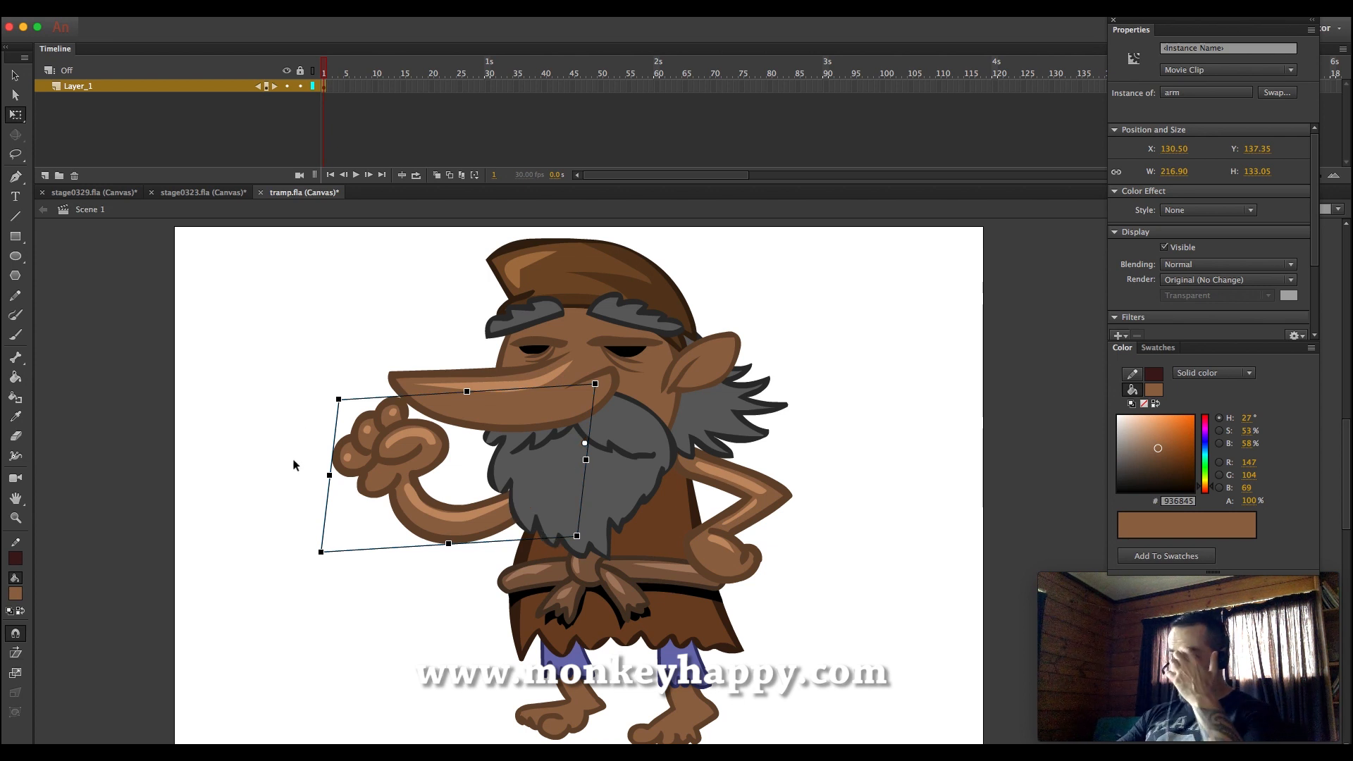
Shift the raised arm slightly downward at the tramp's shoulder
click(413, 306)
drag(460, 529, 462, 539)
click(356, 280)
Brush a long curved, tapering stick outline in dark brown from the raised fist past the head, inside its own group
click(1164, 472)
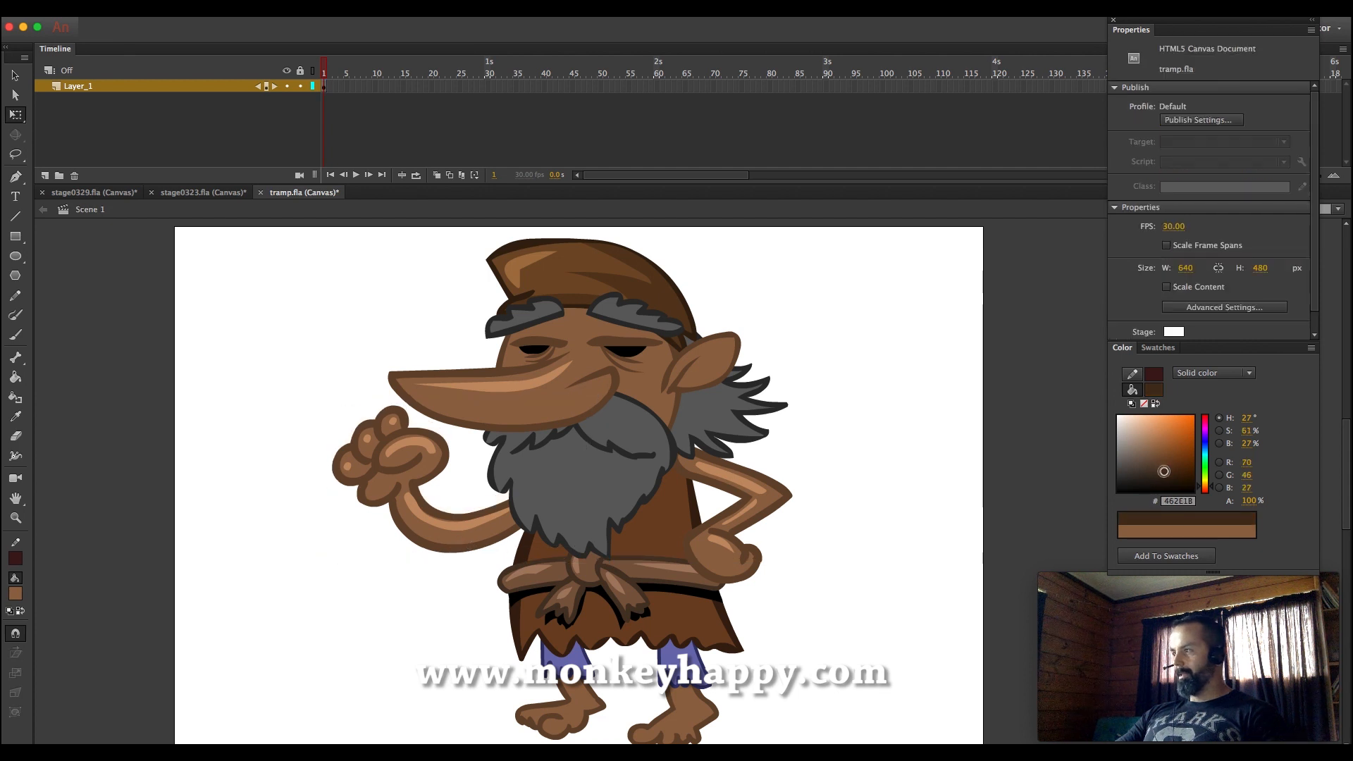
double_click(550, 495)
key(b)
mouse_move(320, 513)
mouse_down()
mouse_move(489, 435)
mouse_move(715, 407)
mouse_move(890, 407)
mouse_move(619, 390)
mouse_move(431, 418)
mouse_move(353, 445)
mouse_move(298, 479)
mouse_move(297, 505)
mouse_move(315, 517)
mouse_move(323, 491)
mouse_move(294, 482)
mouse_up()
Fill the stick's shaft with brown 8A603F and its cut end with a darker brown
click(16, 376)
drag(1165, 471, 1159, 451)
click(438, 426)
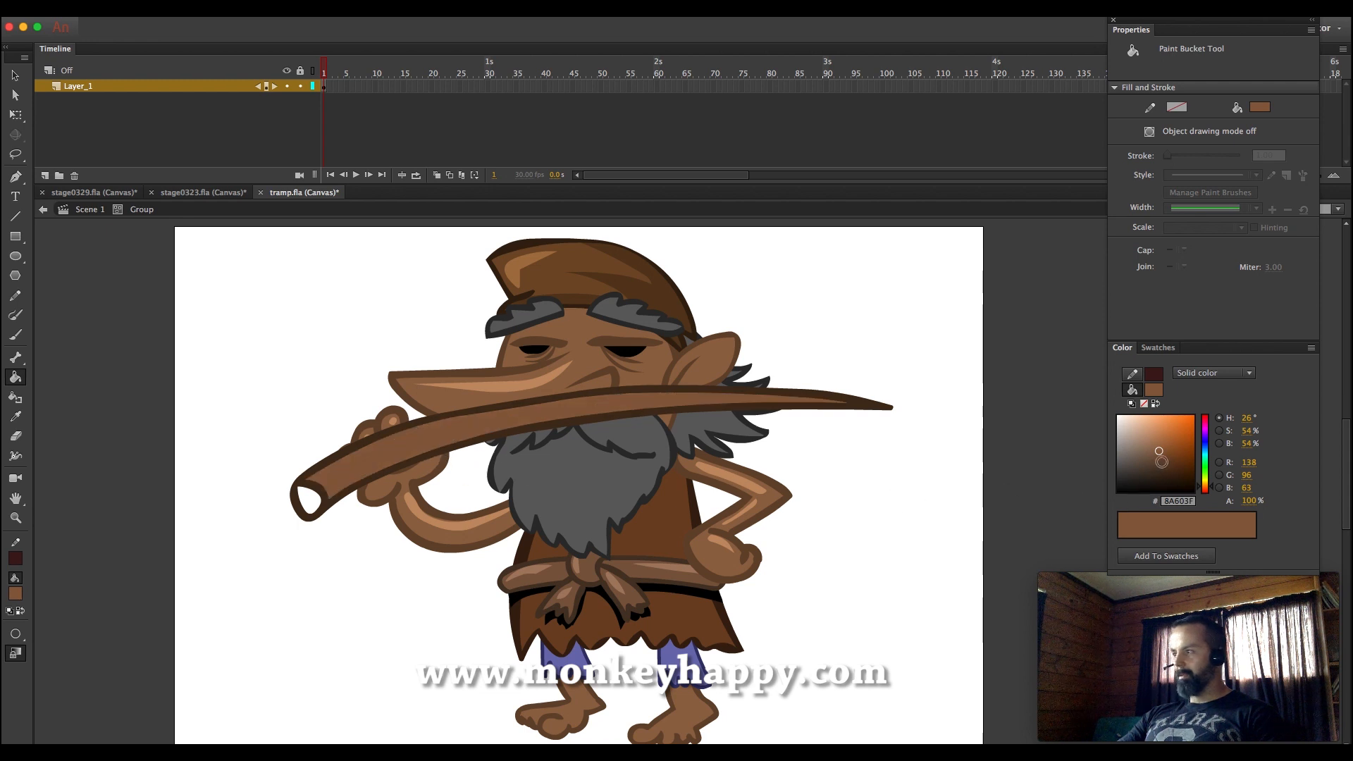
click(1161, 463)
click(310, 496)
Brush a light brown C1936E highlight along the stick's upper side in a nested group
click(1157, 449)
key(super+g)
key(b)
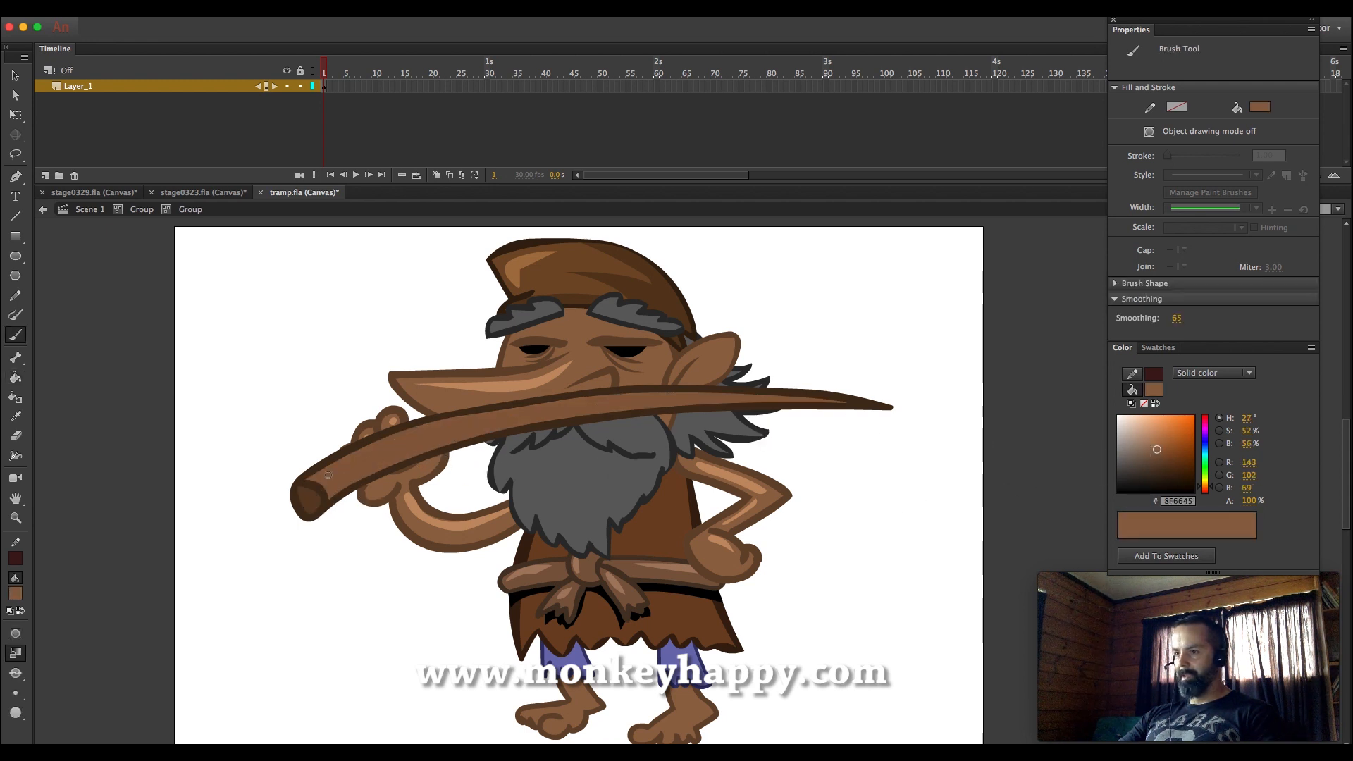
click(1150, 435)
mouse_move(315, 478)
mouse_down()
mouse_move(587, 405)
mouse_move(803, 400)
mouse_up()
key(v)
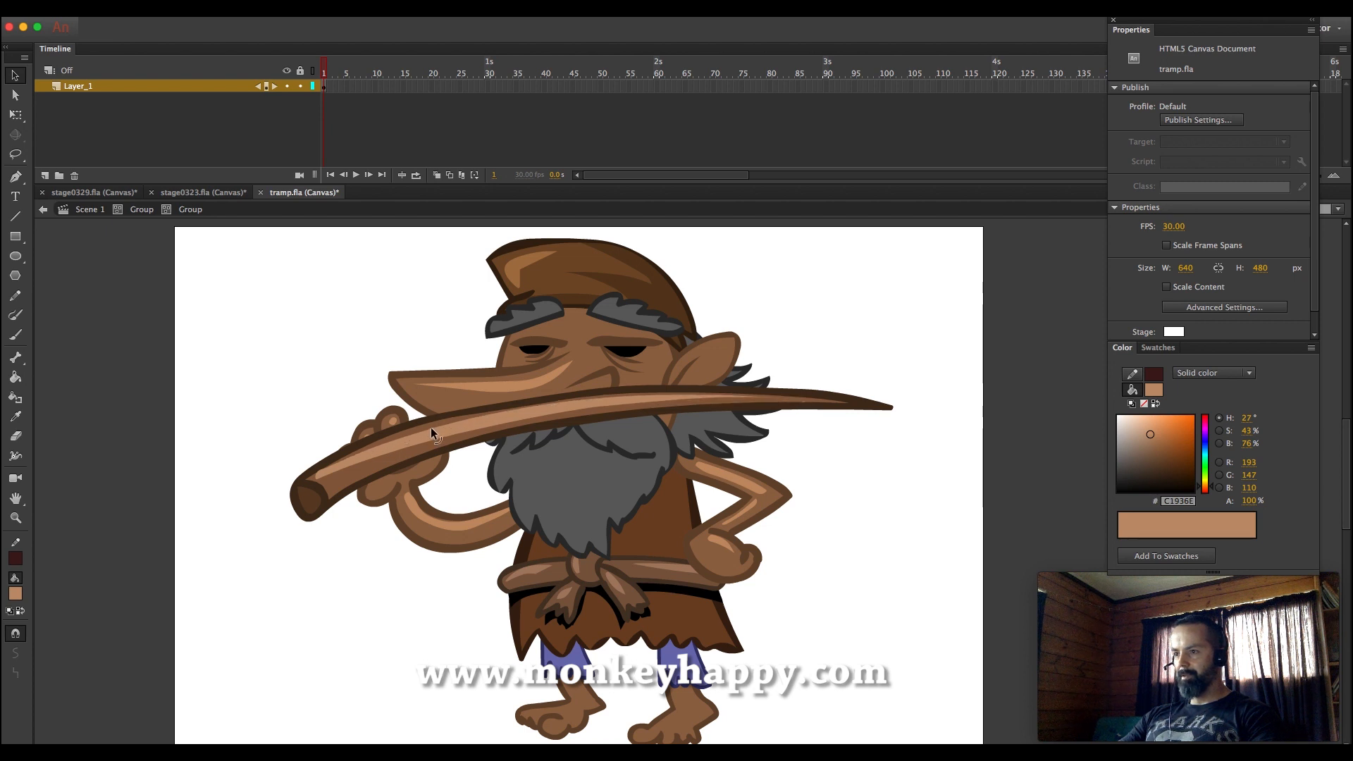
Select the stick's shape together with its highlight and group them as one object
click(137, 209)
key(shift+Up)
drag(243, 279, 1114, 645)
key(shift+Up)
key(shift+Down)
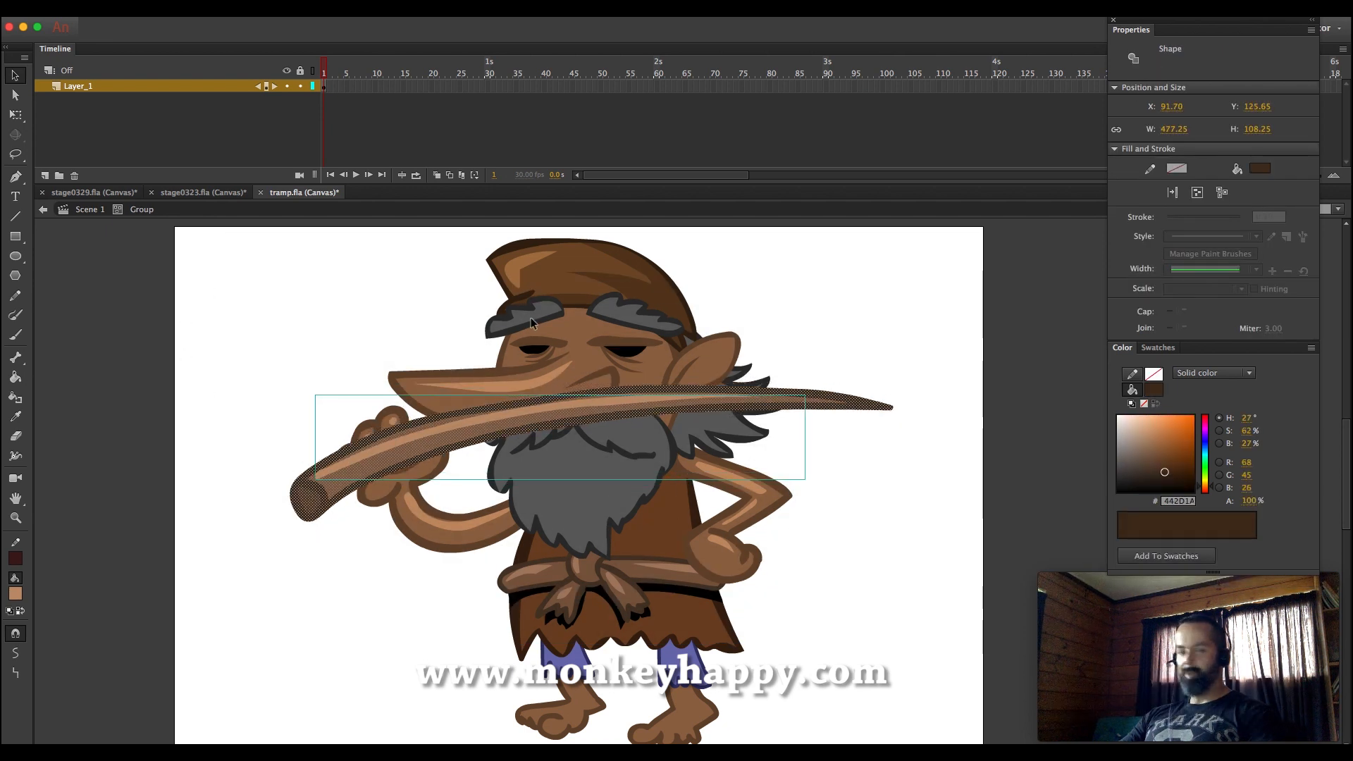
click(806, 388)
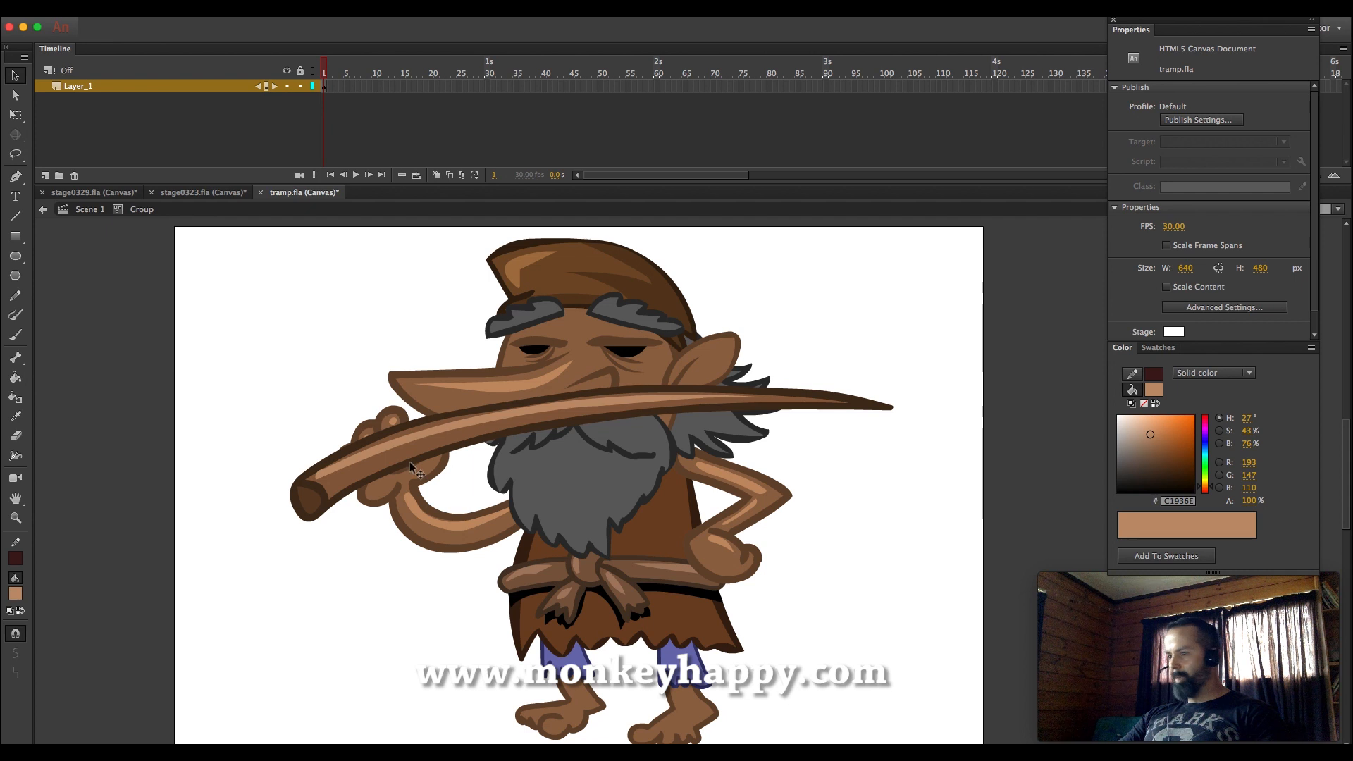
Draw a round cloth knot with two pointed tails around the stick's thin end in sampled dark brown 4A3626
click(15, 416)
click(632, 573)
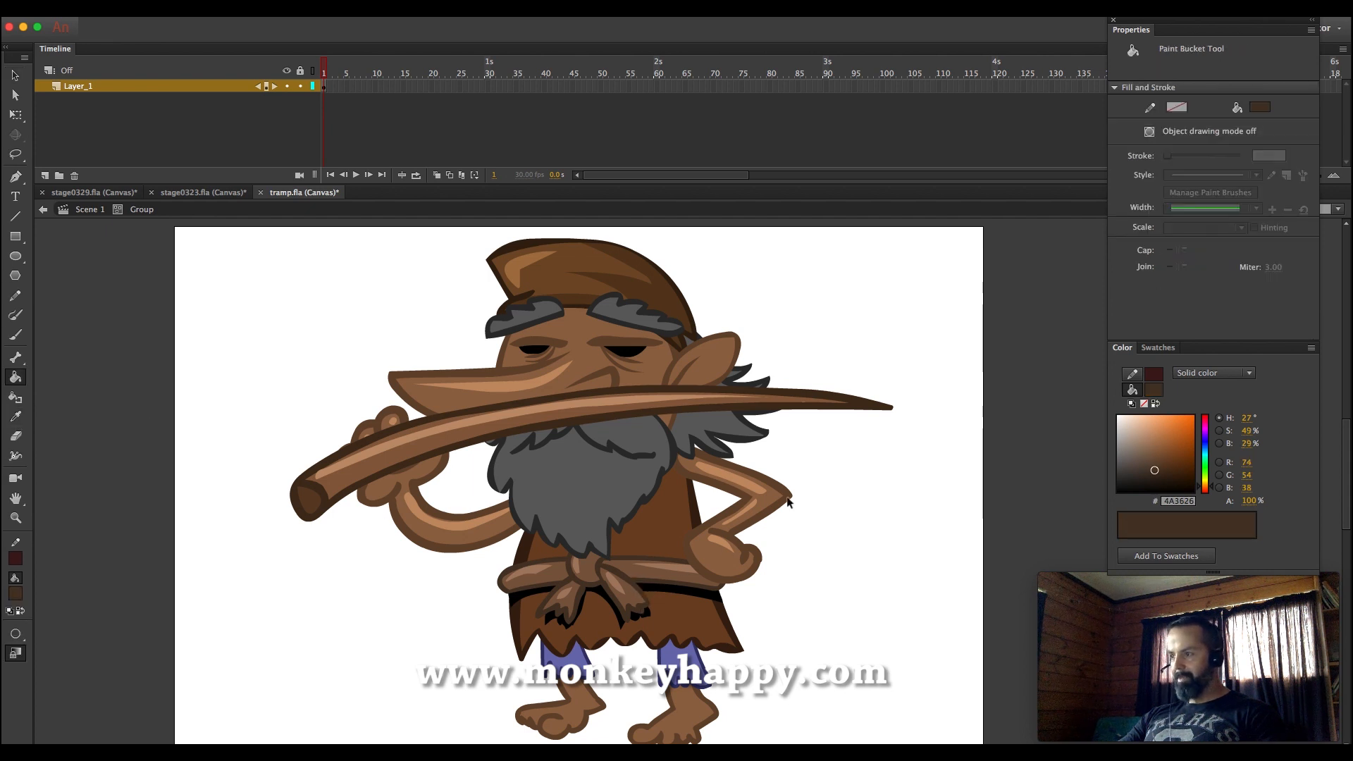
mouse_move(797, 411)
mouse_down()
mouse_move(828, 419)
mouse_move(822, 368)
mouse_move(797, 386)
mouse_move(761, 344)
mouse_move(770, 280)
mouse_move(822, 368)
mouse_move(819, 340)
mouse_move(899, 291)
mouse_move(894, 339)
mouse_move(852, 375)
mouse_move(815, 372)
mouse_up()
mouse_move(808, 421)
mouse_down()
mouse_move(778, 585)
mouse_move(847, 444)
mouse_up()
key(ctrl+z)
Fill the cloth knot and both of its tails with grey-brown 775F4B
click(15, 377)
click(1145, 456)
click(817, 391)
click(781, 331)
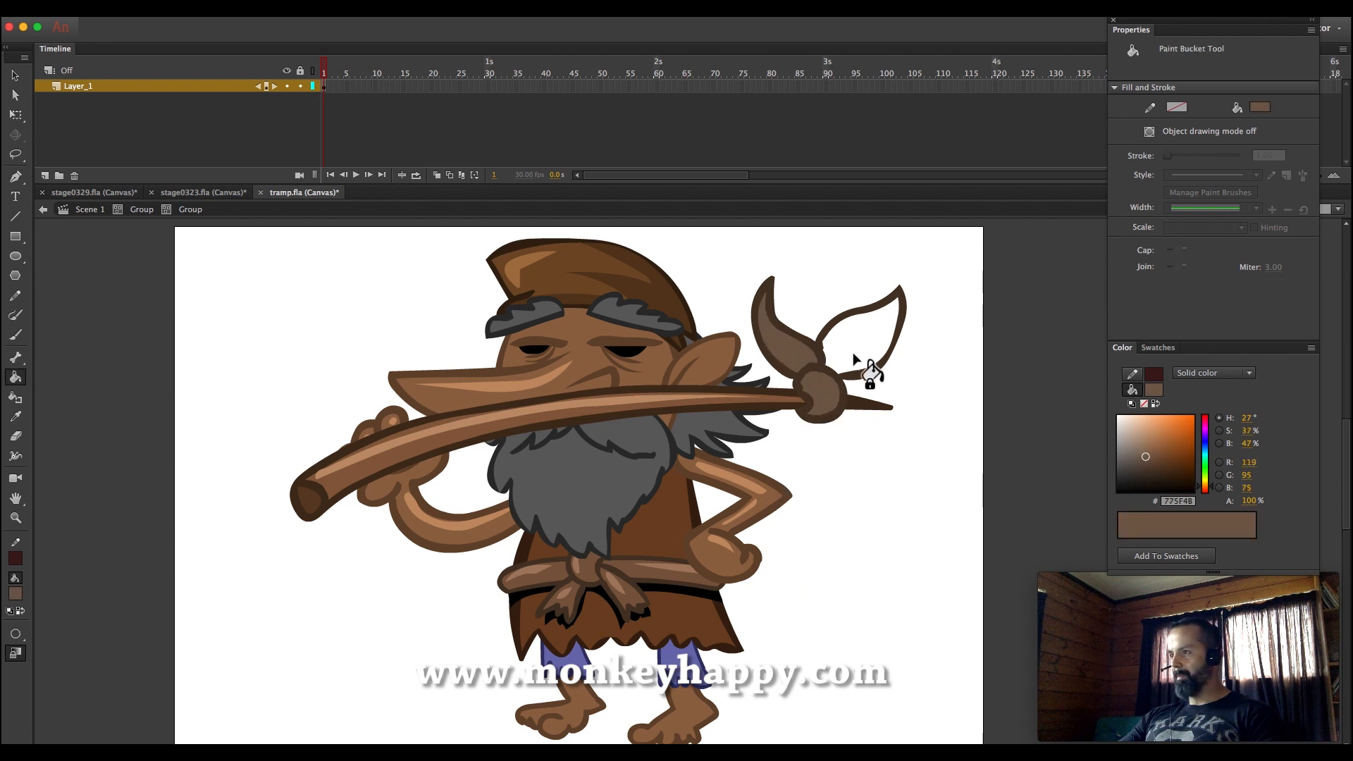
click(863, 352)
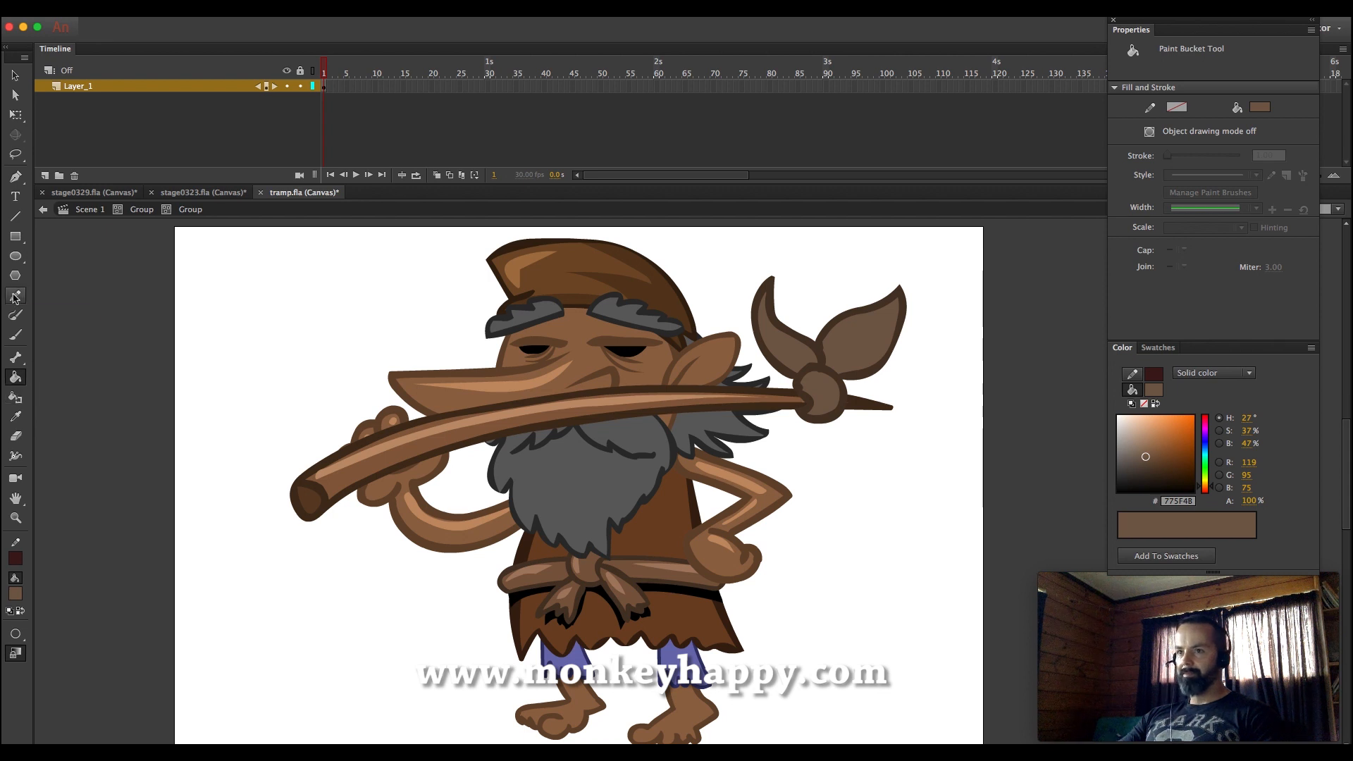
Outline fold shadows on the cloth tails and knot with the Pencil tool and fill them with darker brown 614B39
click(16, 416)
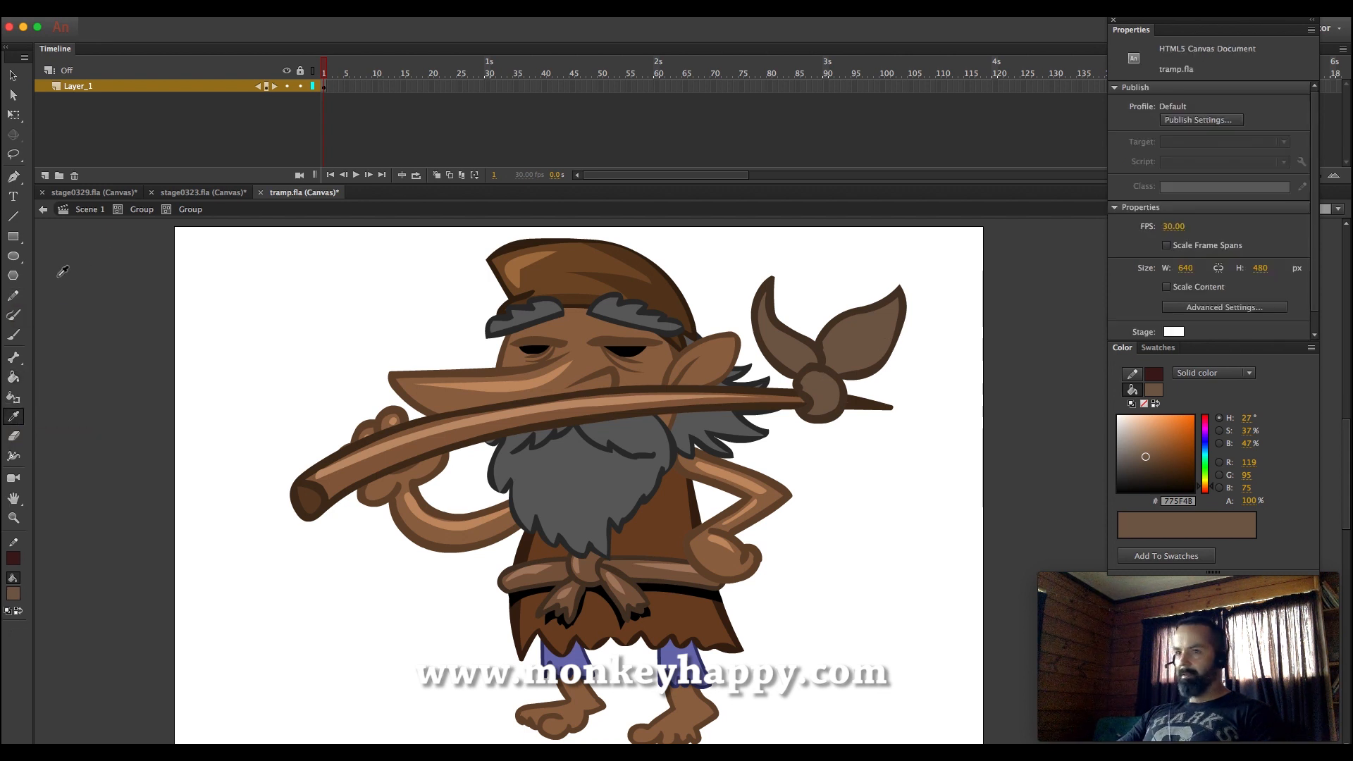
click(15, 295)
drag(803, 358, 821, 381)
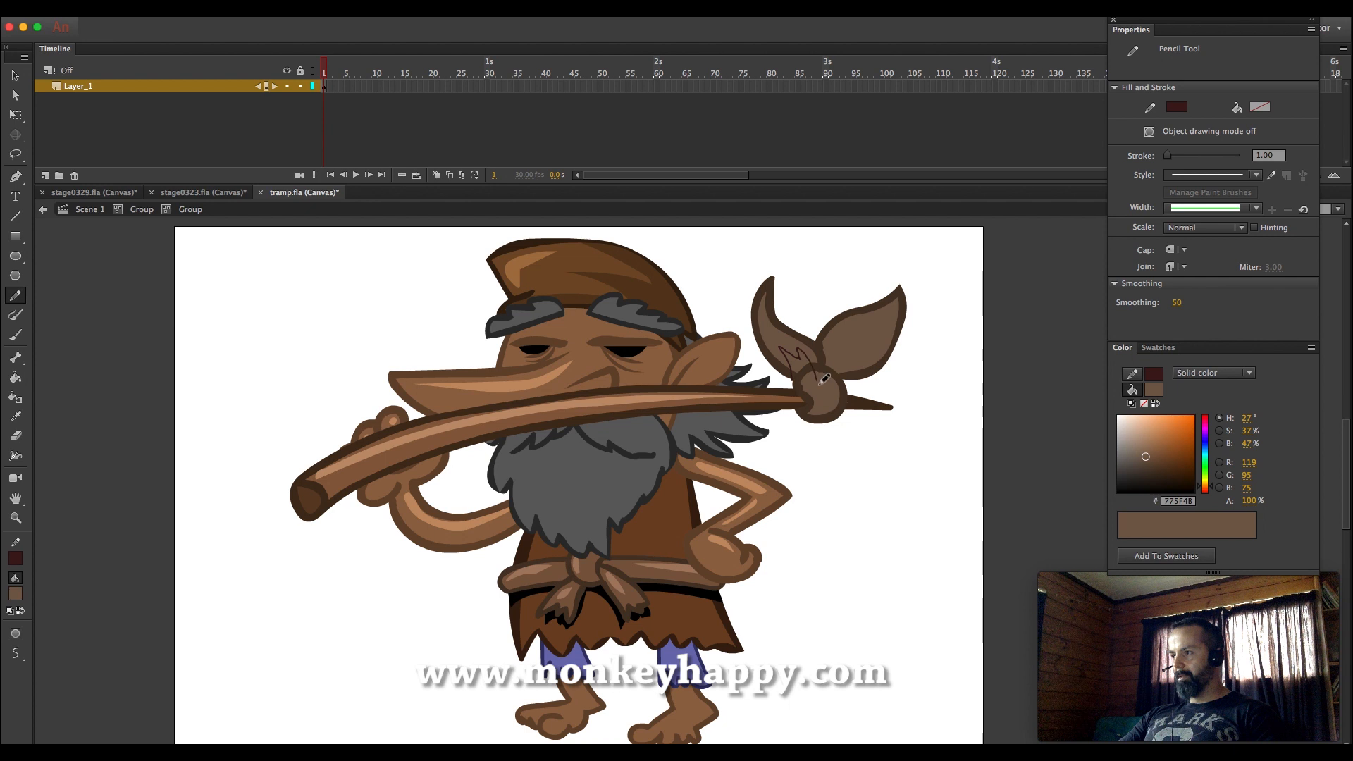
mouse_move(858, 323)
mouse_down()
mouse_move(848, 351)
mouse_move(881, 337)
mouse_move(835, 377)
mouse_up()
click(14, 415)
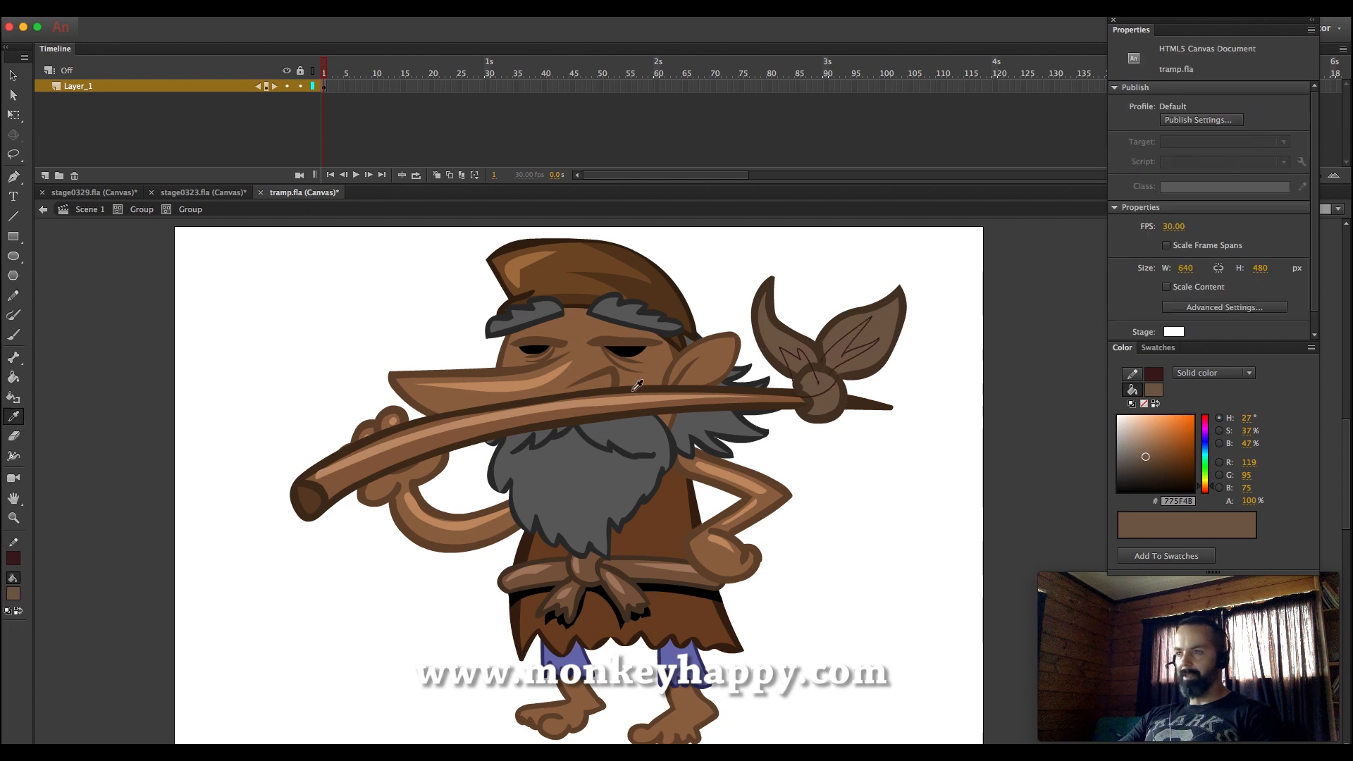
click(783, 341)
click(1149, 463)
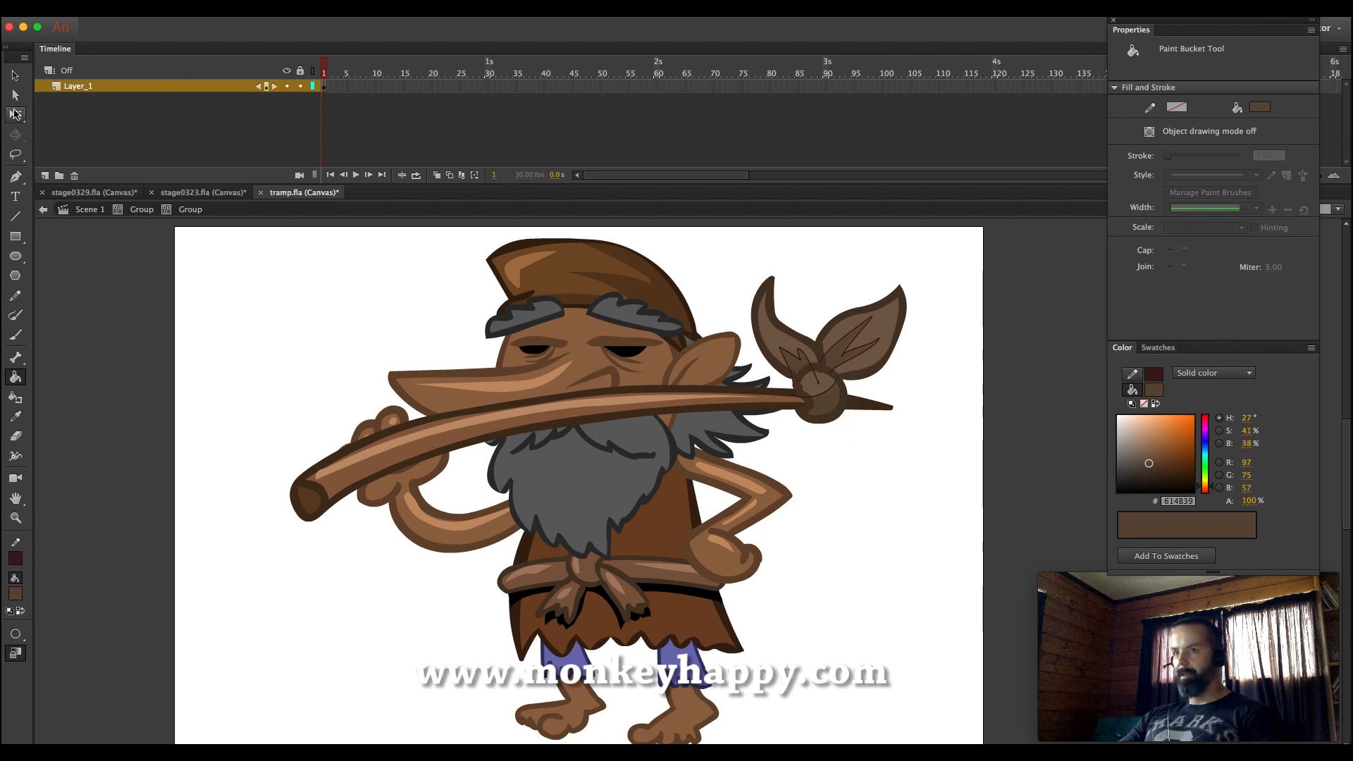
Delete the pencil guide lines from both cloth tails and the knot
key(v)
click(809, 361)
key(Delete)
double_click(843, 360)
key(Delete)
double_click(832, 386)
key(Delete)
Smooth the entire cloth drawing and return to the stick's parent group
drag(911, 493, 706, 265)
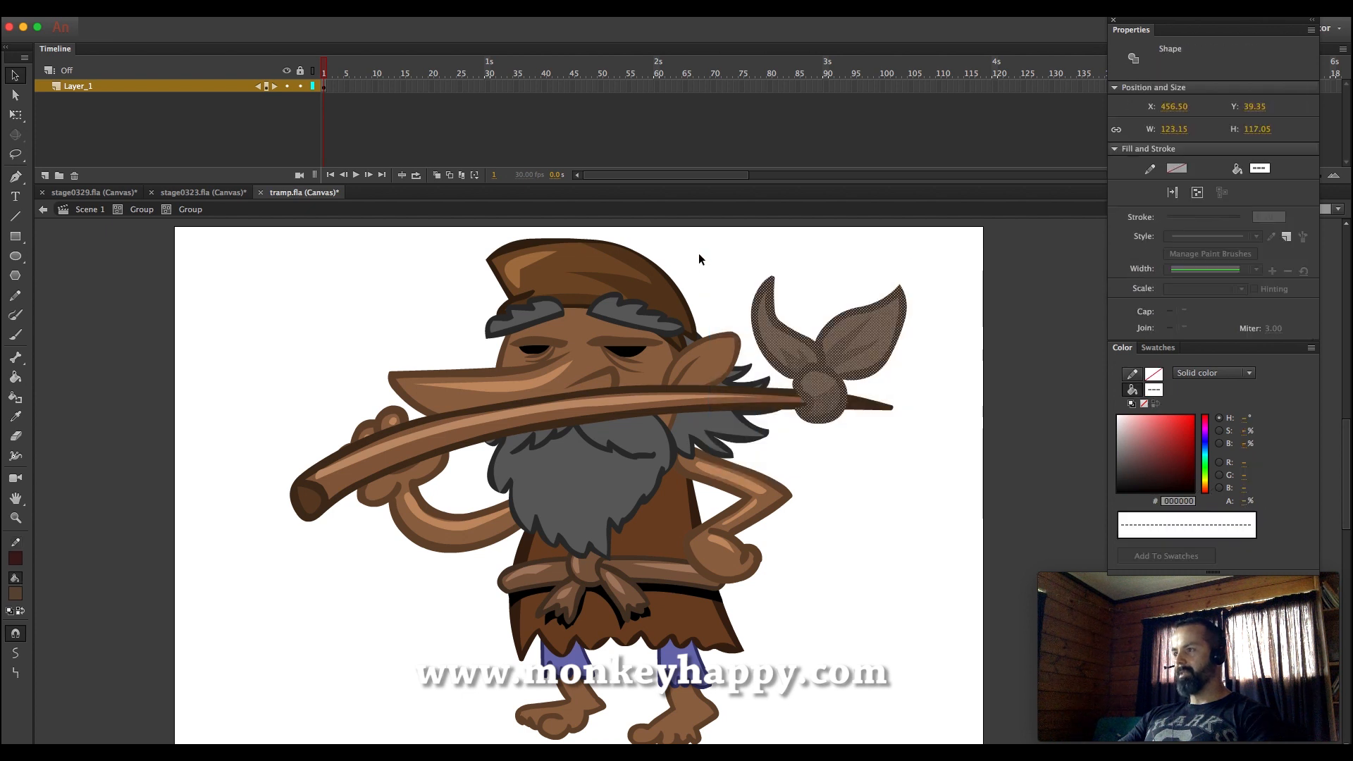
click(15, 658)
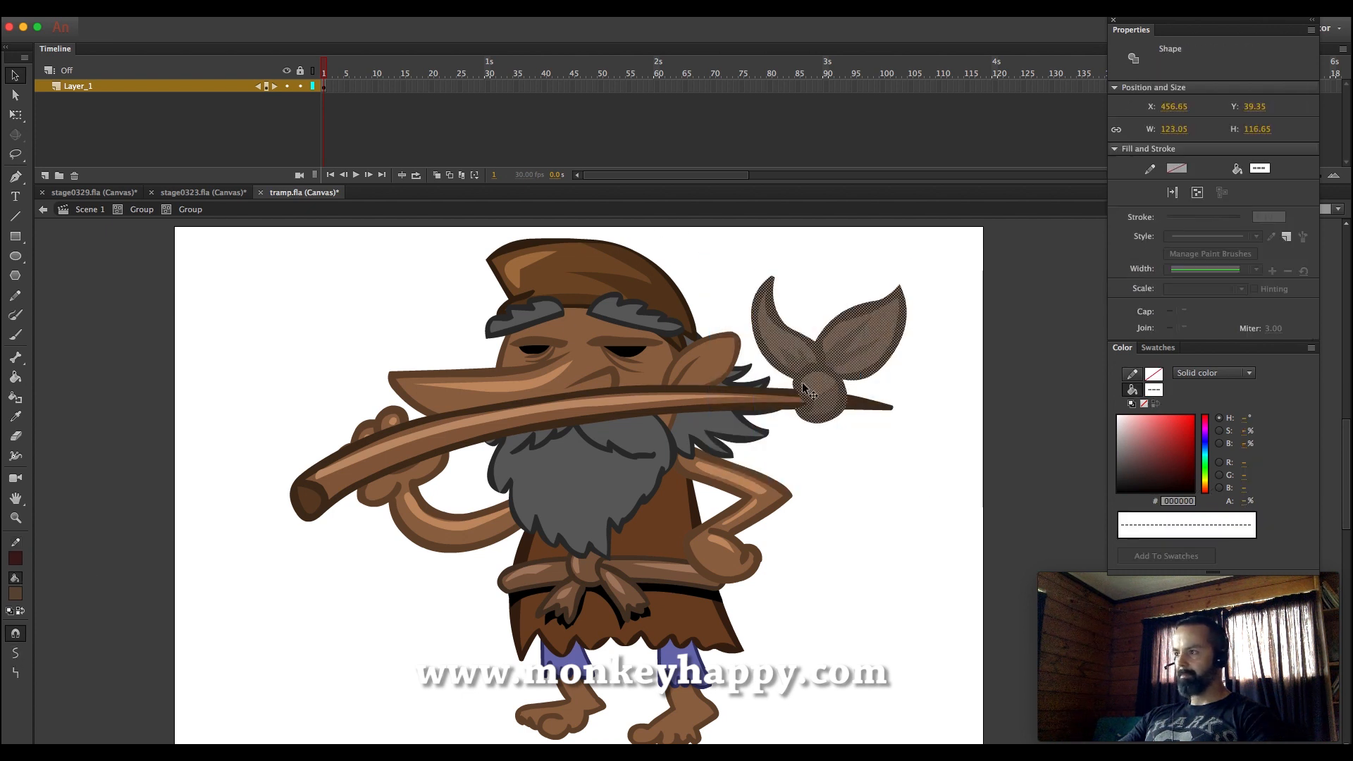
click(386, 247)
click(136, 211)
Convert the stick and cloth into a movie clip named stck and set its pivot point at the fist
click(768, 410)
shift+click(827, 398)
click(261, 8)
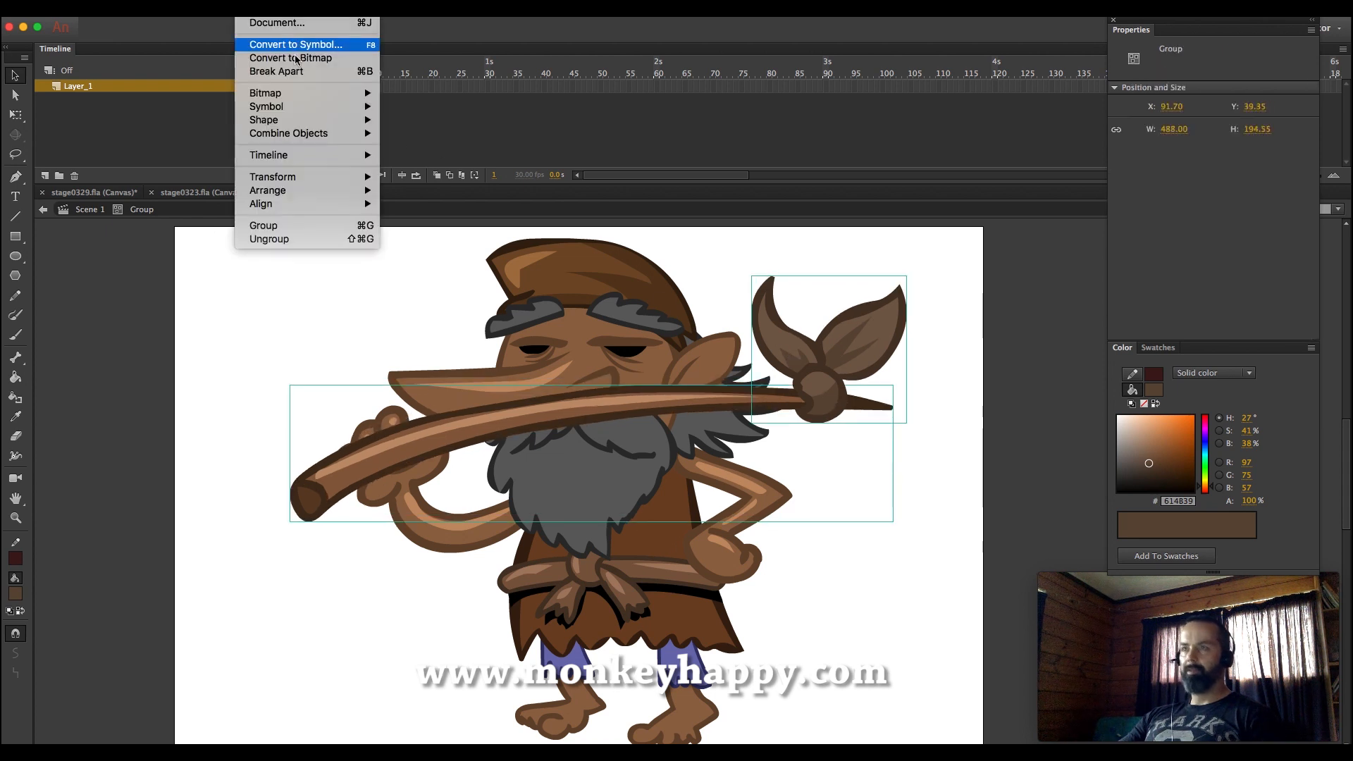
click(295, 44)
text(stck a)
key(Return)
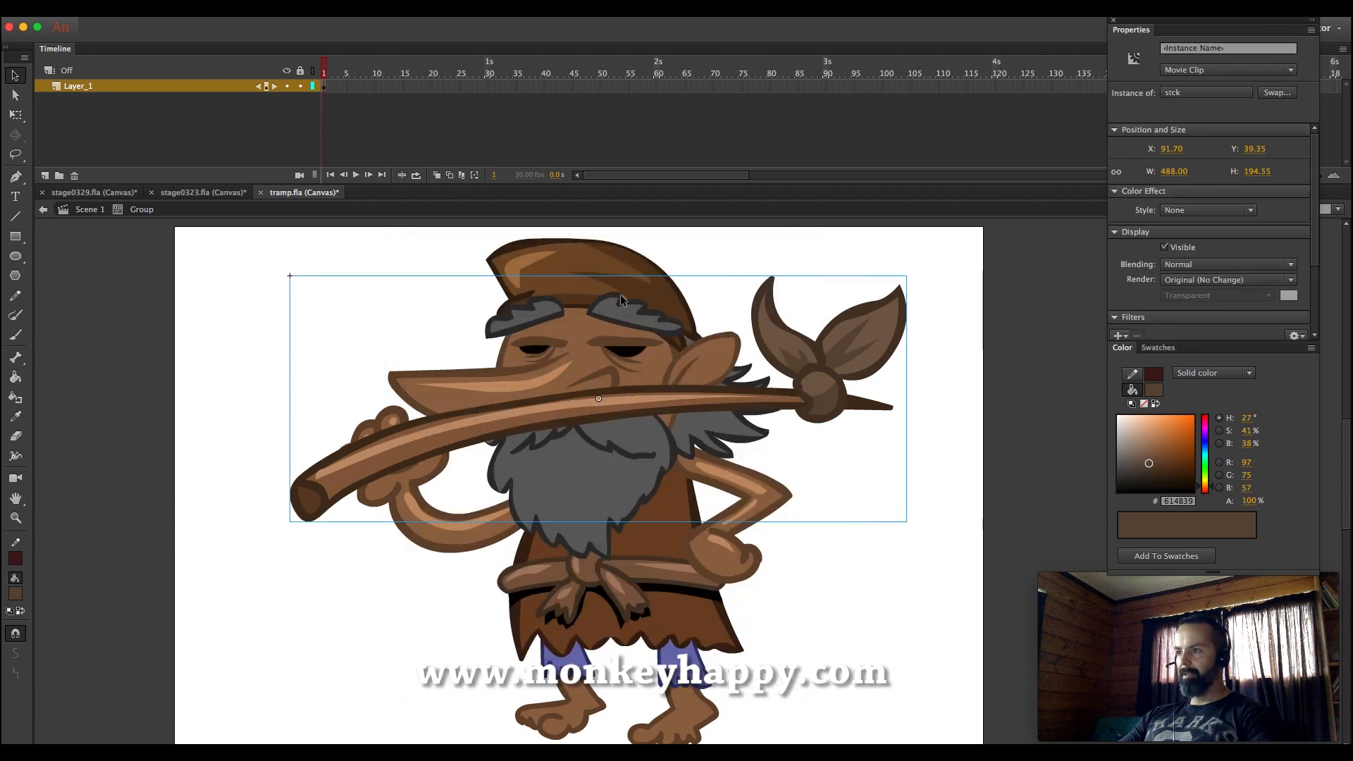
key(q)
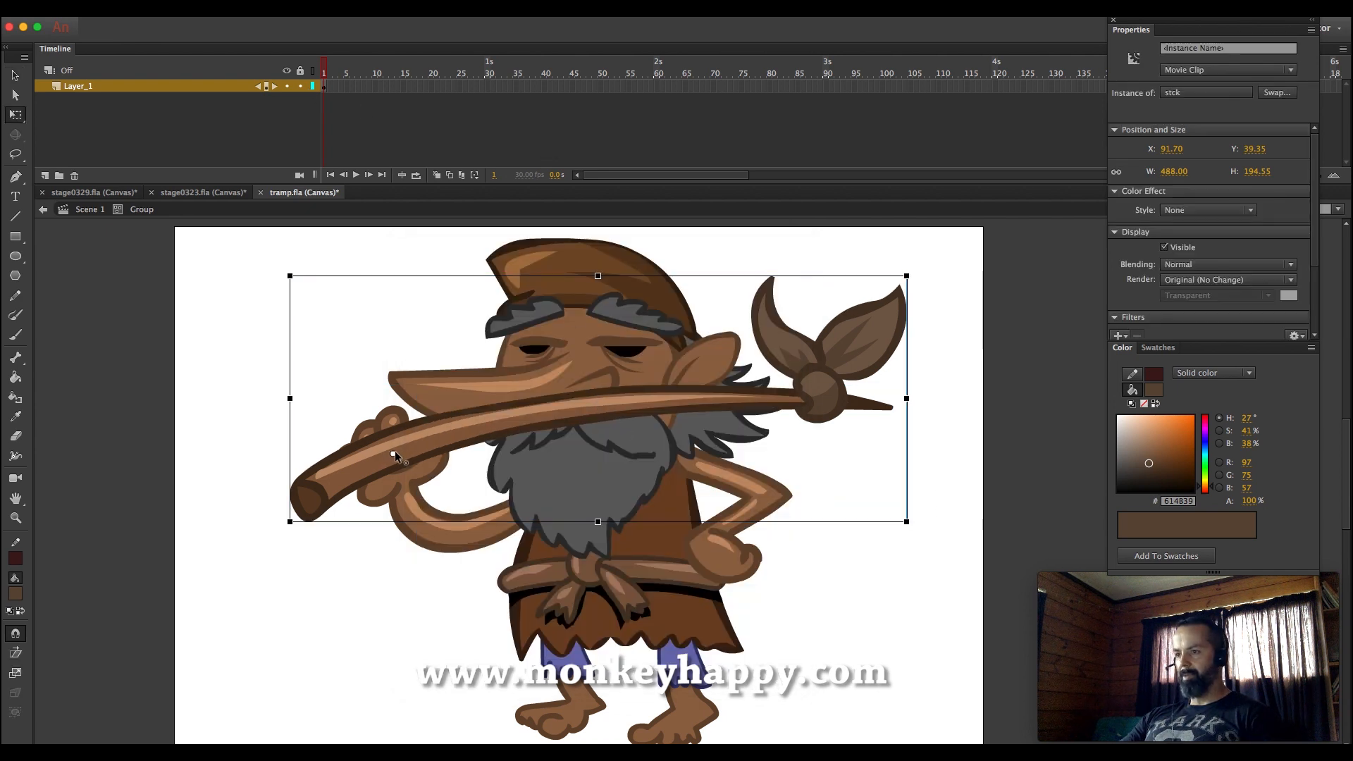
Cut the stick clip out of the group and paste it into Scene 1, positioned over the raised fist
key(super+x)
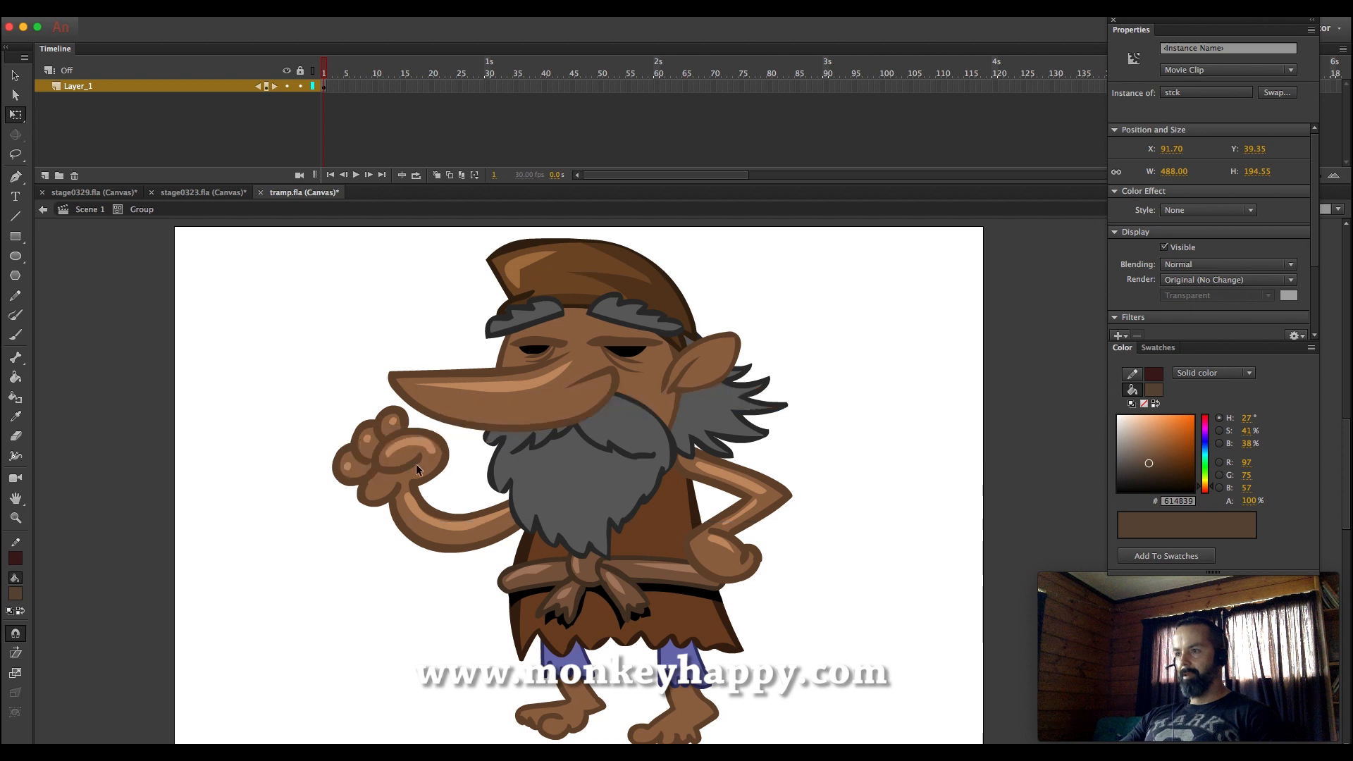
click(99, 212)
click(412, 454)
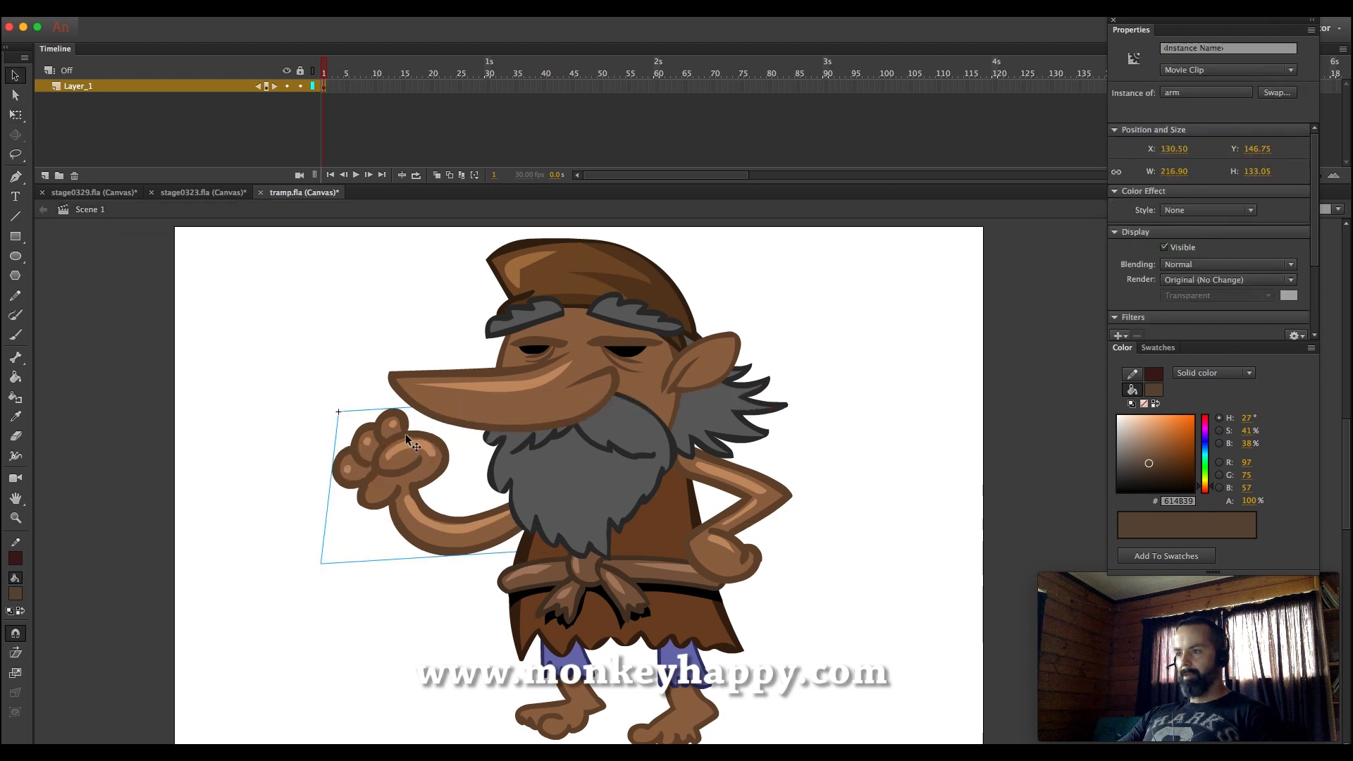
click(421, 351)
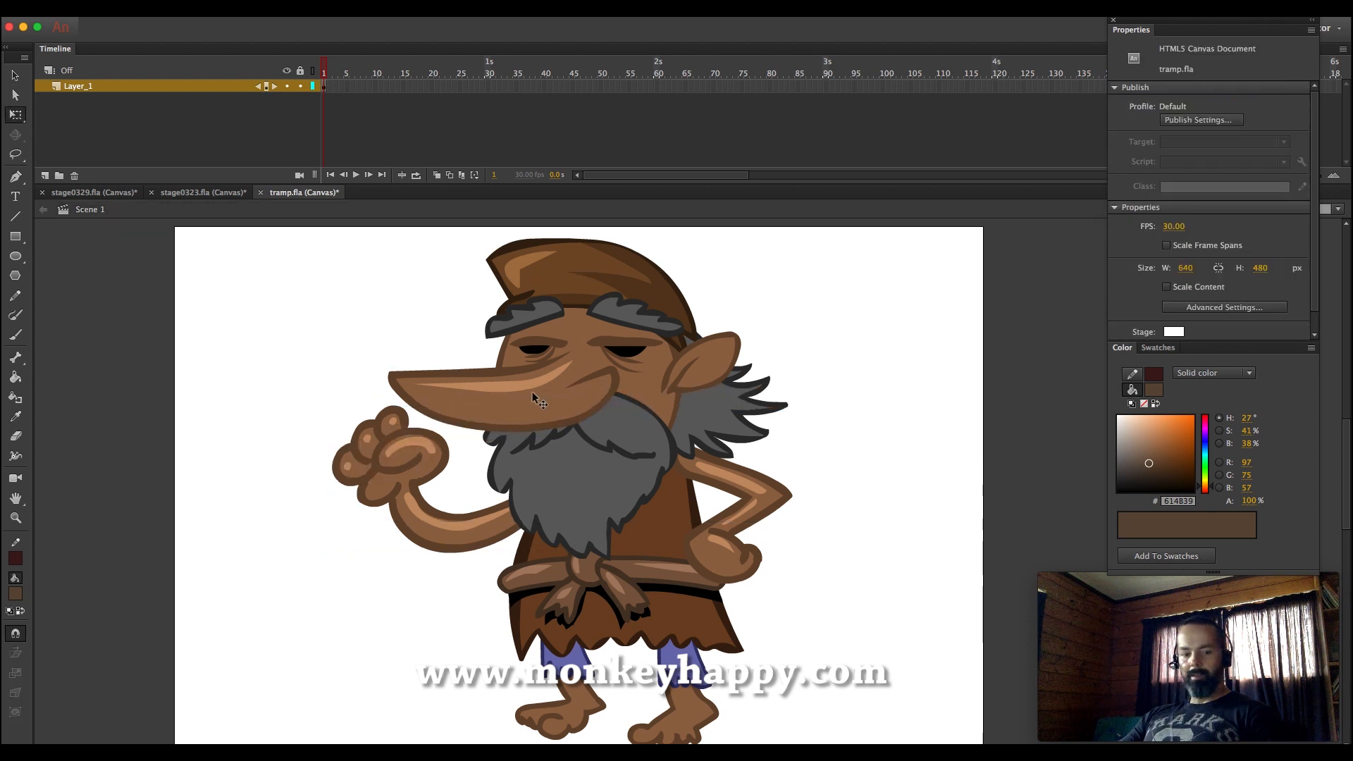
key(super+v)
drag(577, 511, 493, 434)
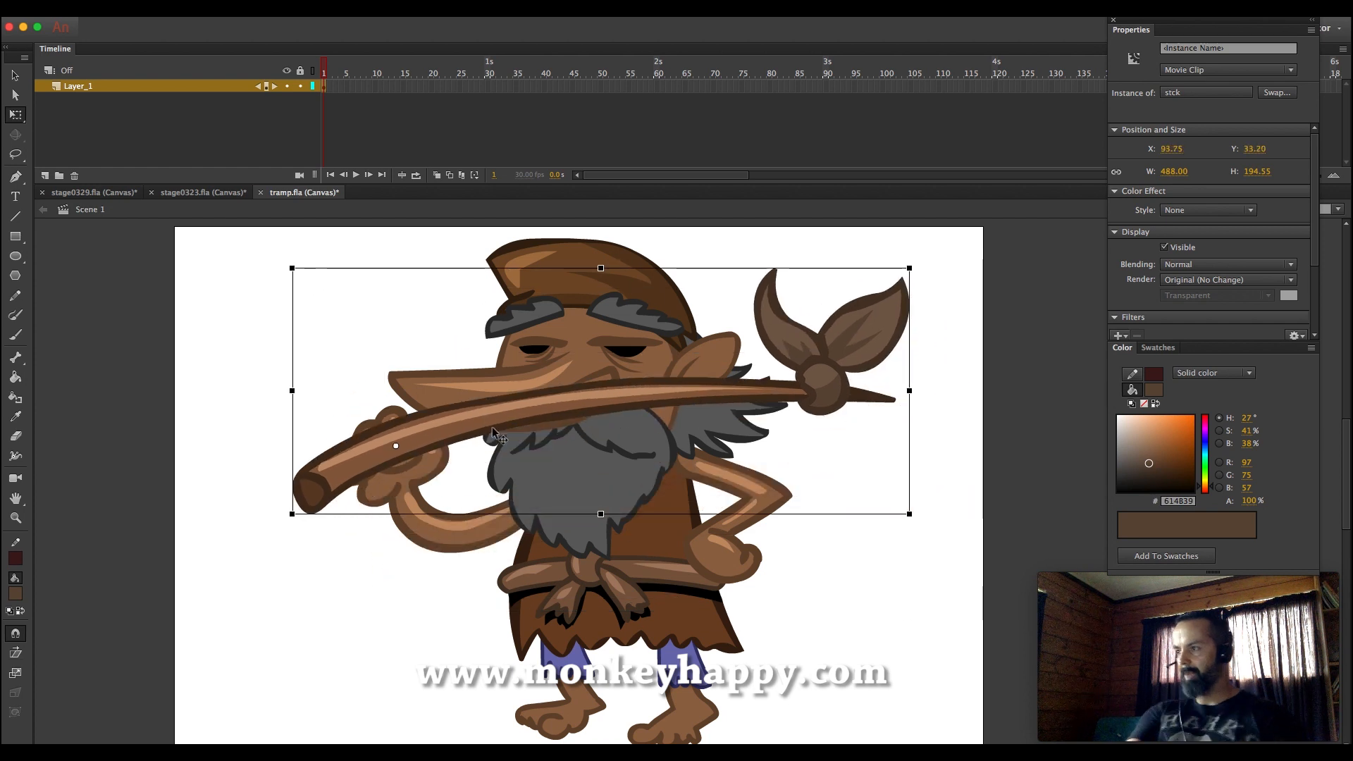
Nudge the stick down and move it back in the stacking order, behind the head, beard and fist
key(super+Down)
key(shift+Down)
key(Down)
key(Down)
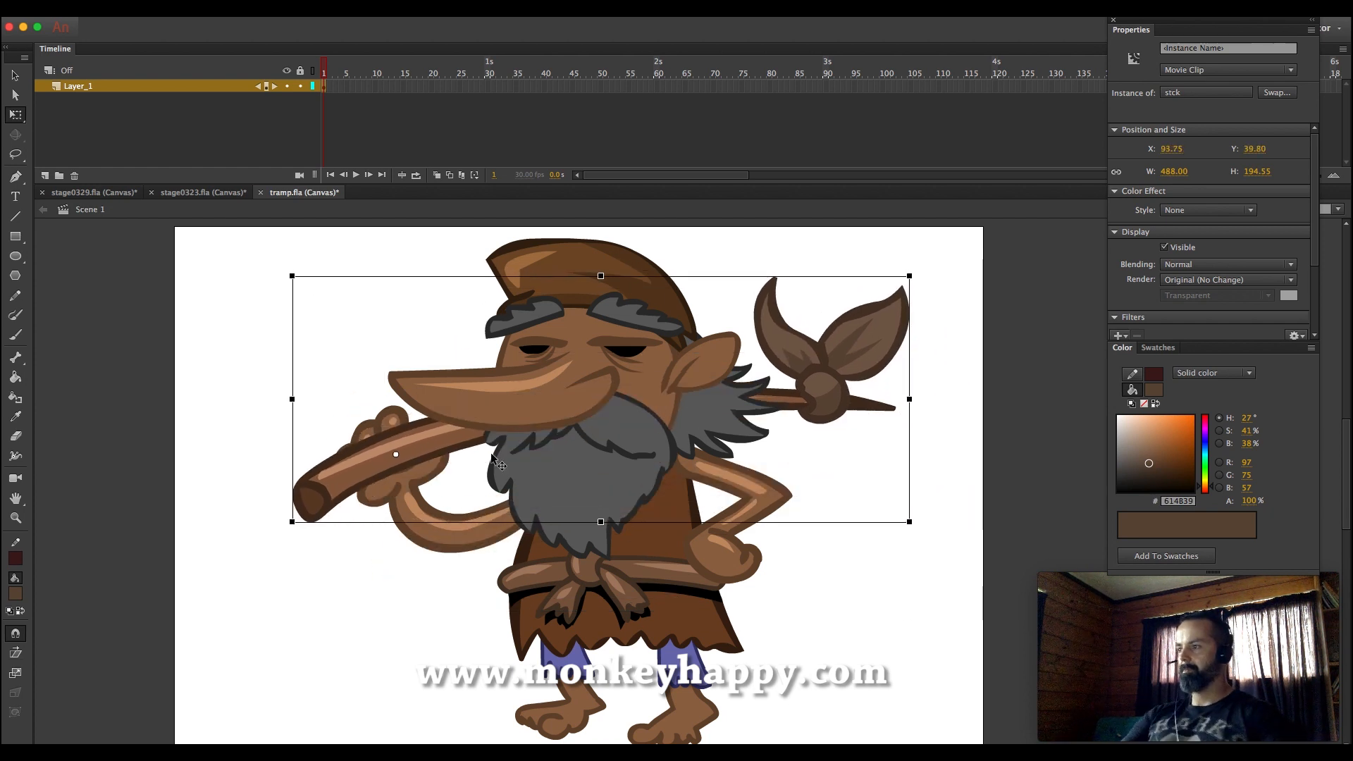
key(super+Down)
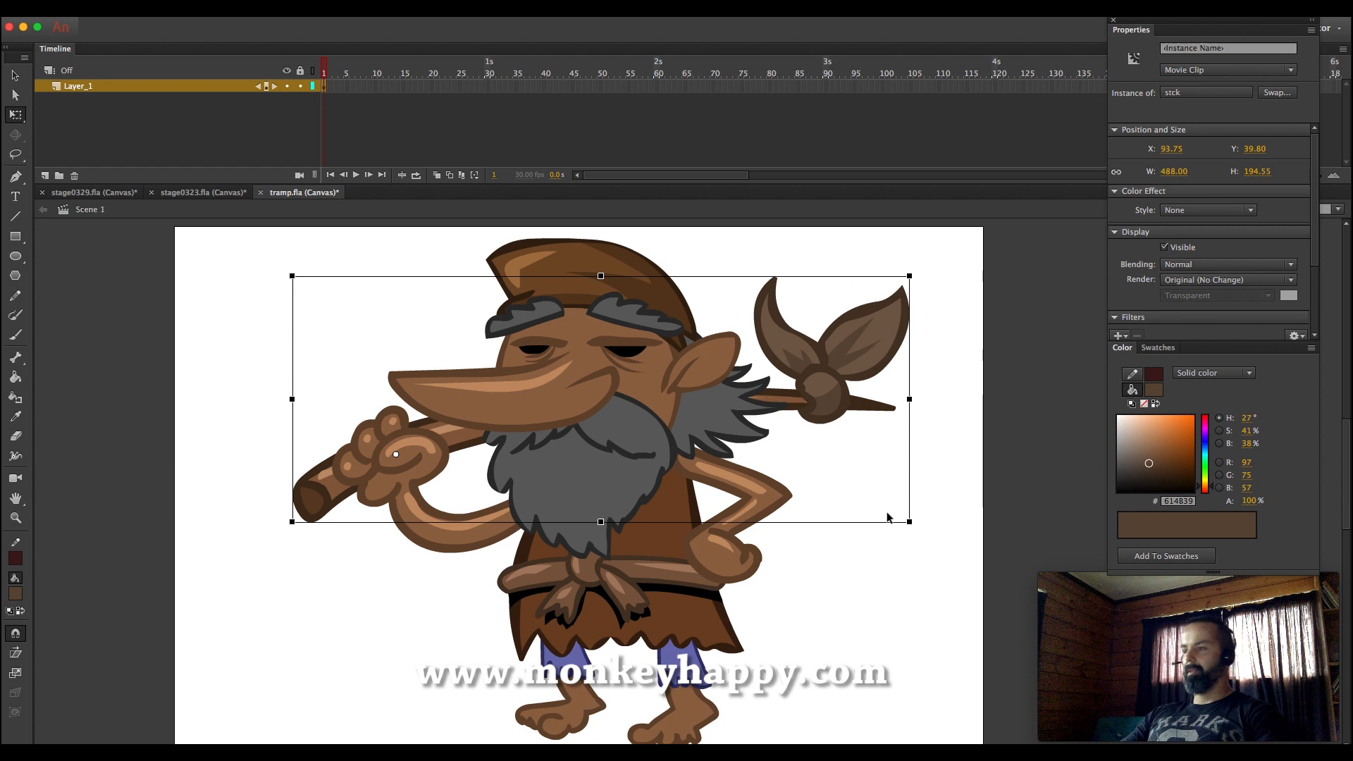
Rotate the stick slightly about its fist pivot and adjust its fit with the raised arm
drag(909, 536, 932, 527)
click(371, 479)
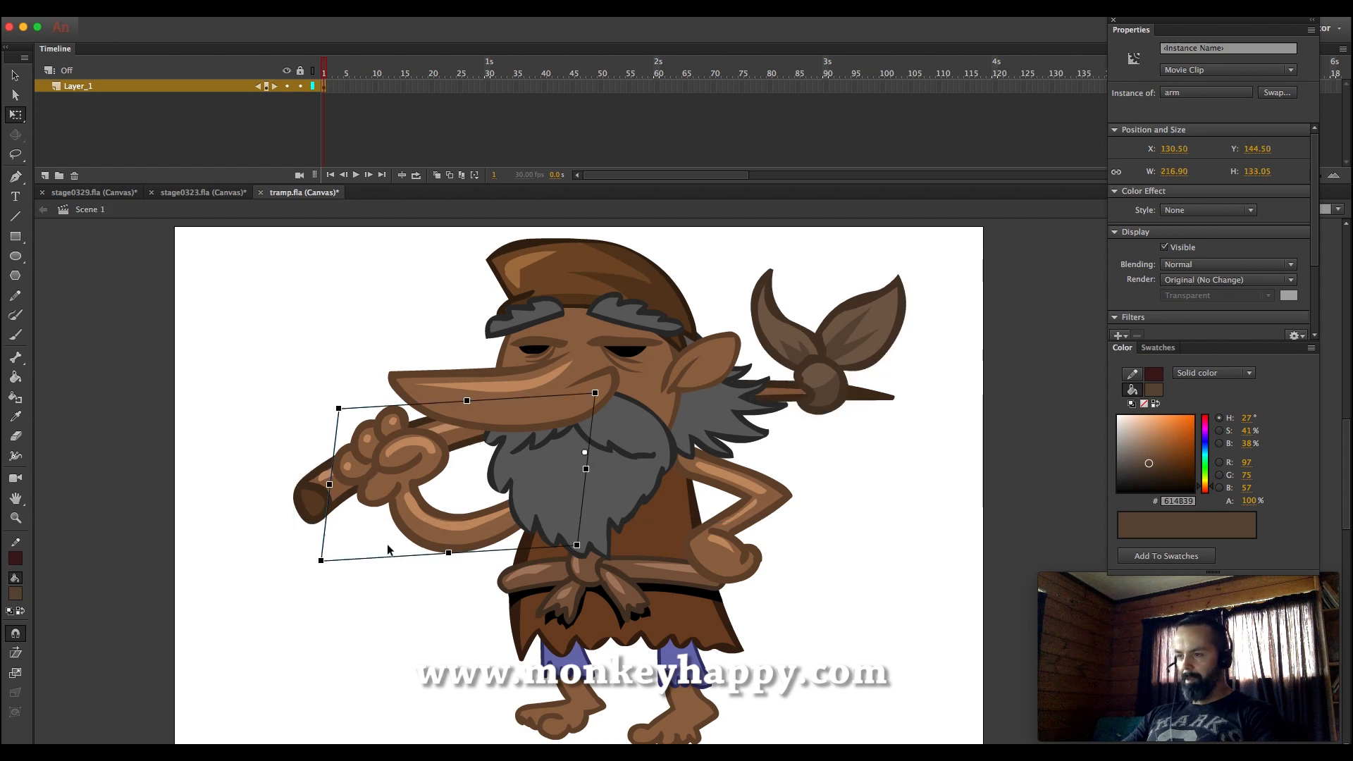
click(298, 495)
click(303, 502)
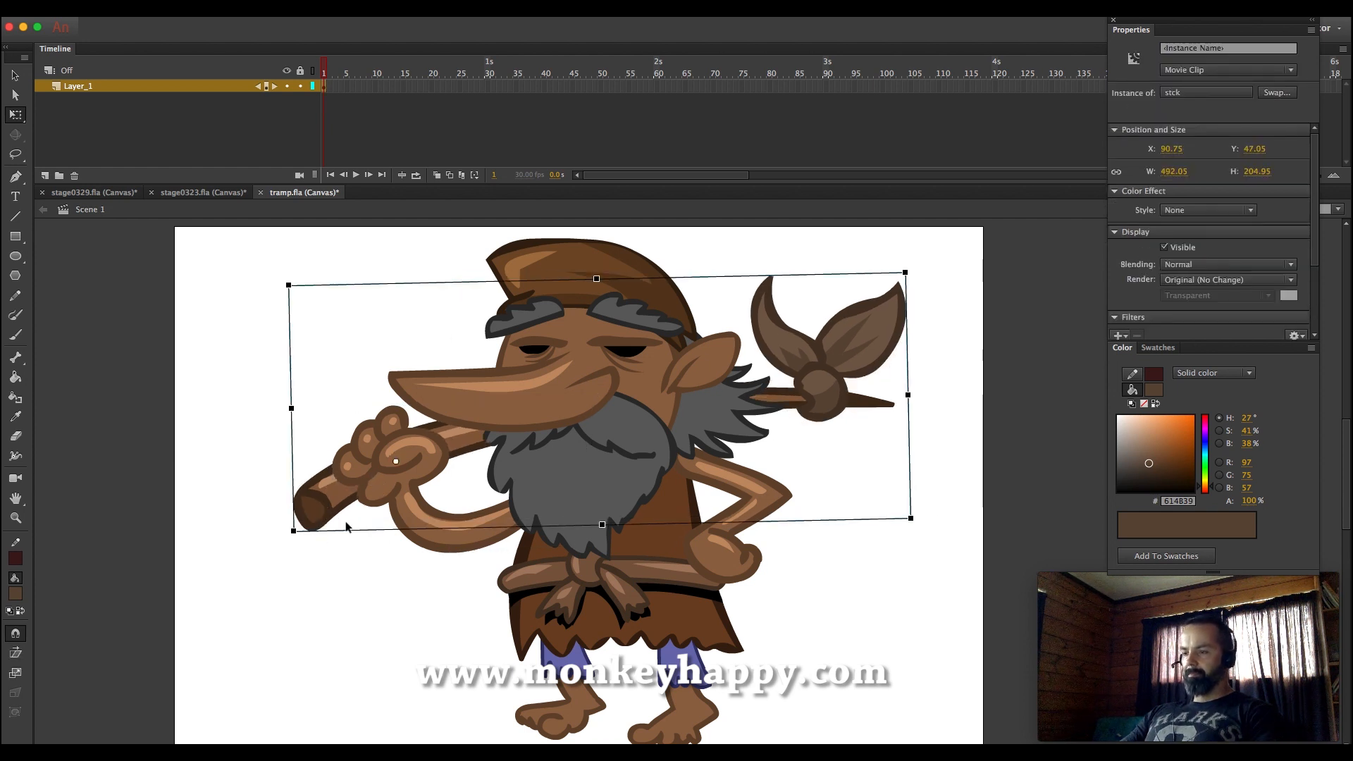
click(362, 534)
Take the stick clip off the scene and group the arm artwork inside the arm symbol
key(v)
click(326, 517)
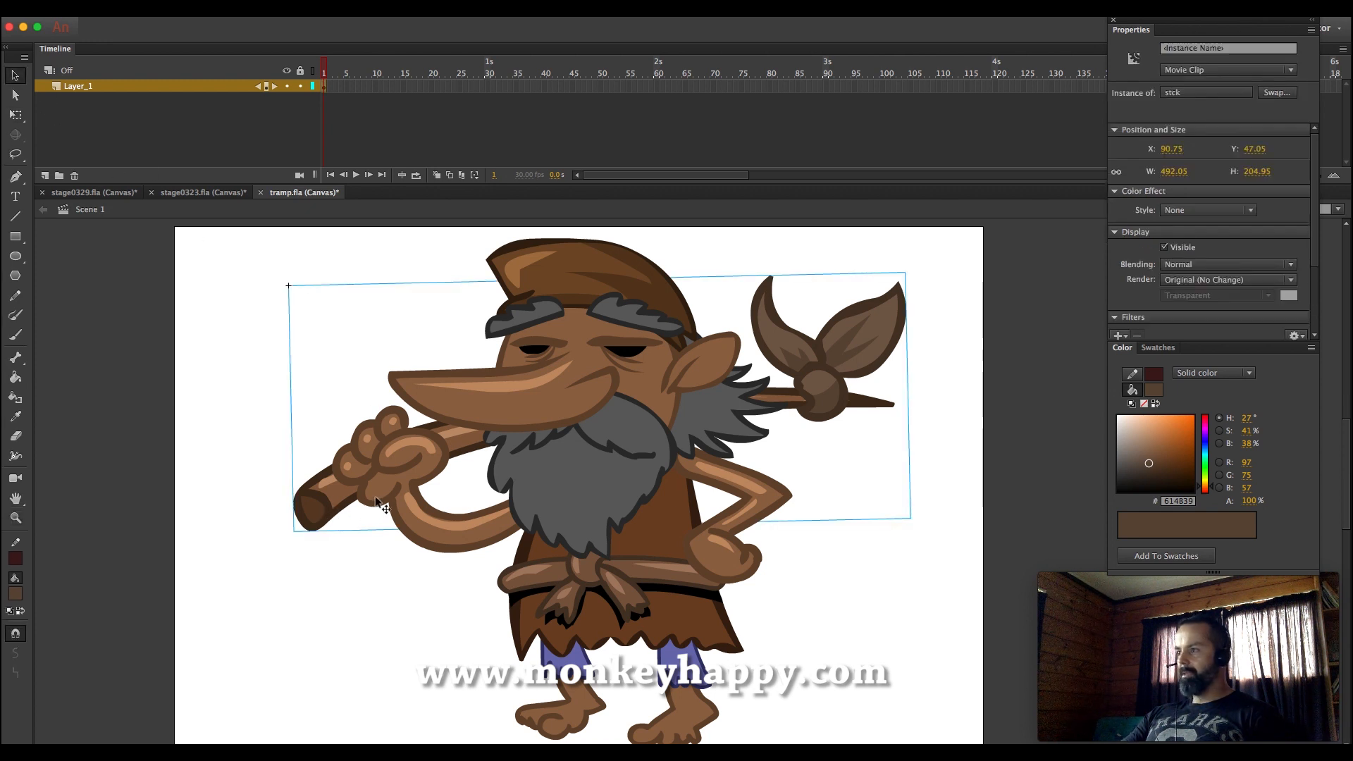
key(Delete)
click(406, 458)
double_click(407, 458)
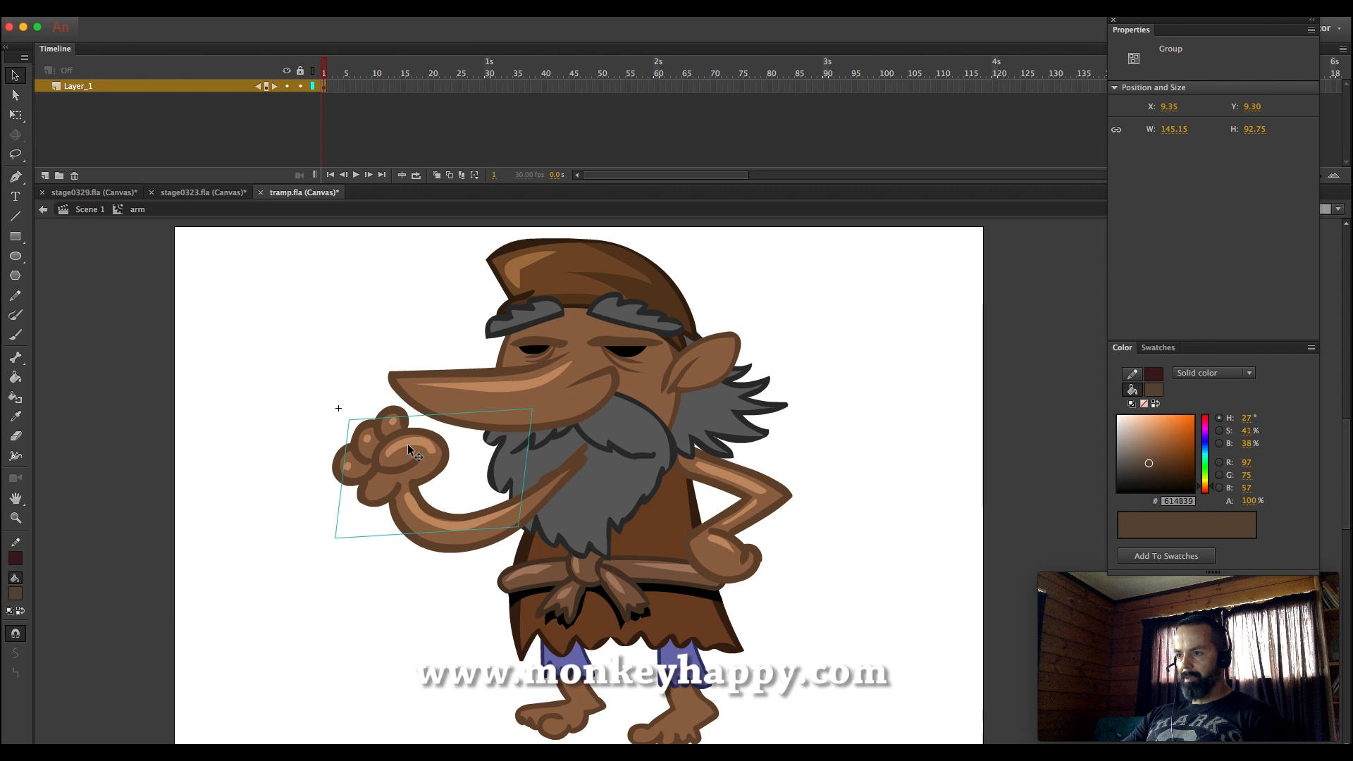
key(ctrl+g)
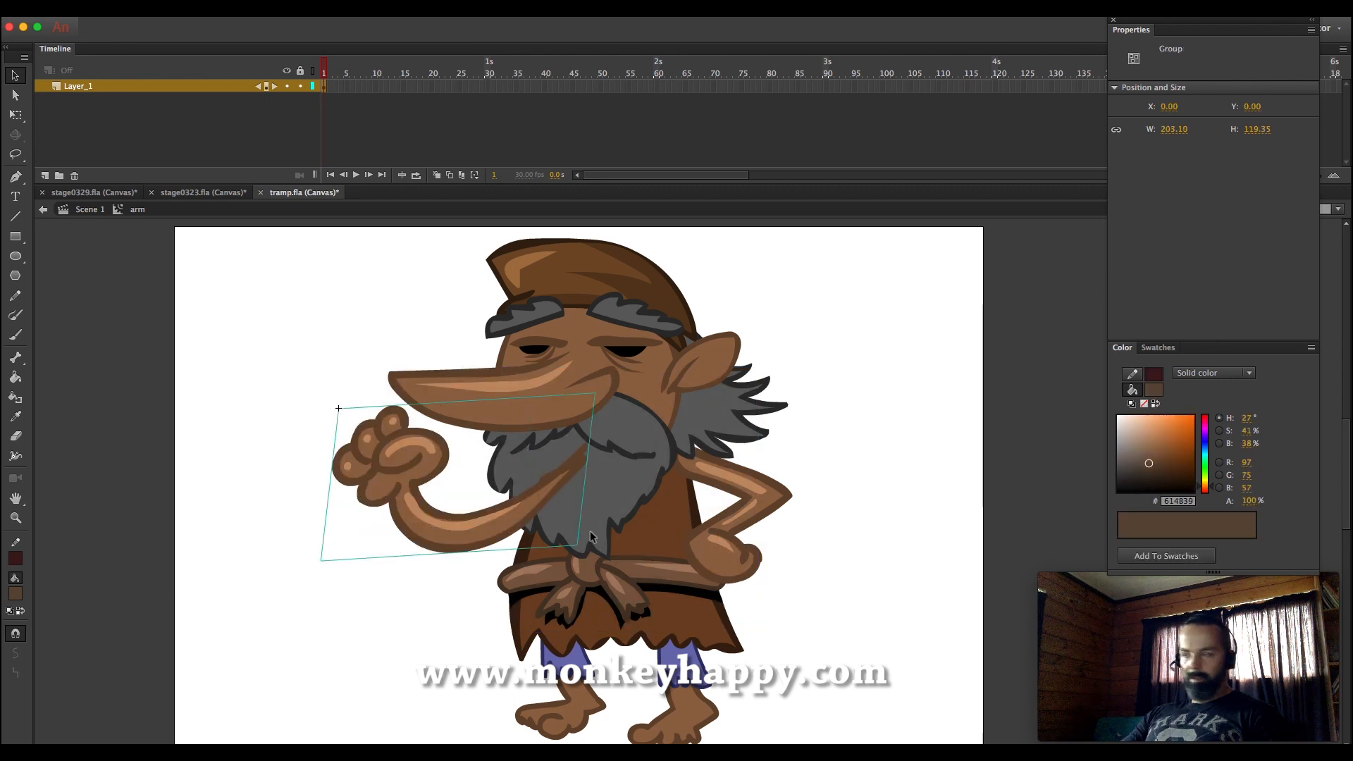
Paste the stick into the arm symbol, tilt its cloth end upward and fit it at the fist behind the arm
key(ctrl+v)
drag(596, 501, 497, 423)
key(q)
drag(928, 253, 868, 284)
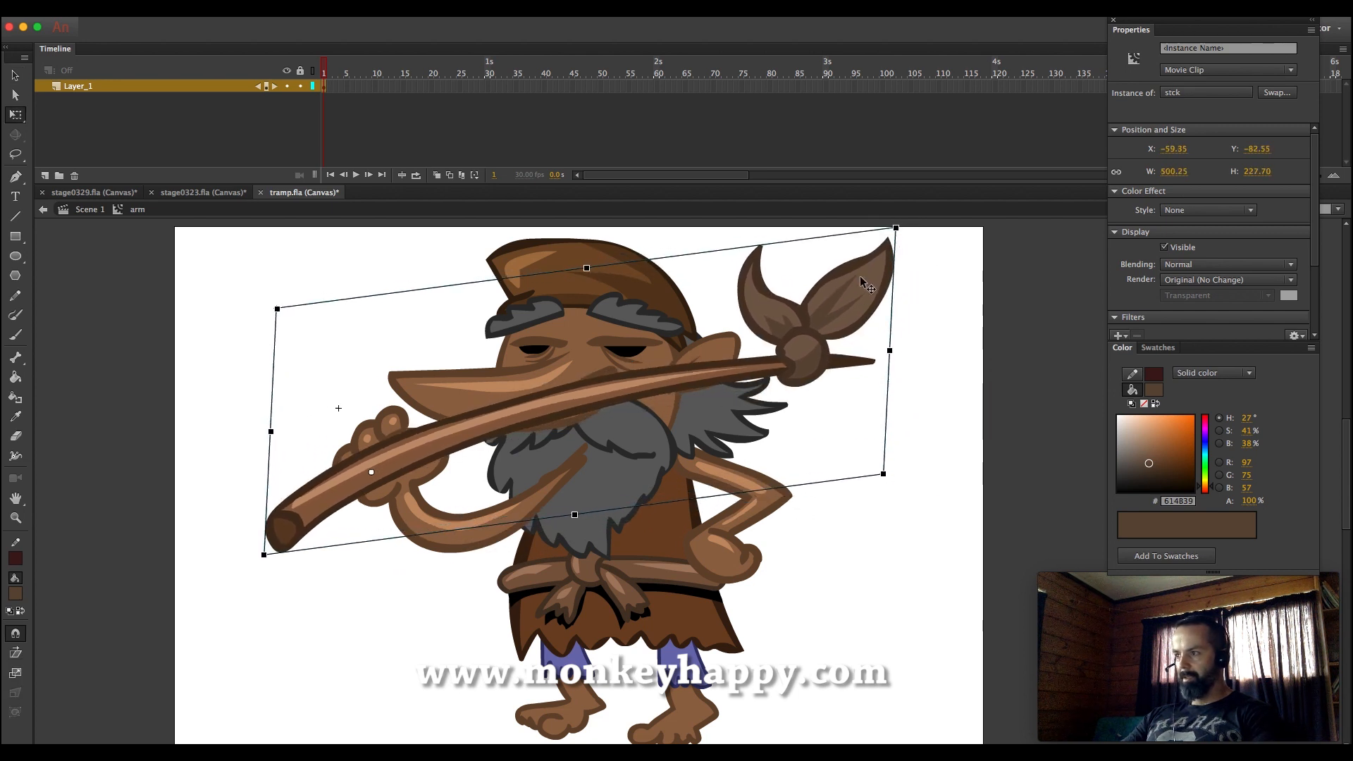
key(shift+Right)
key(shift+Up)
key(shift+Right)
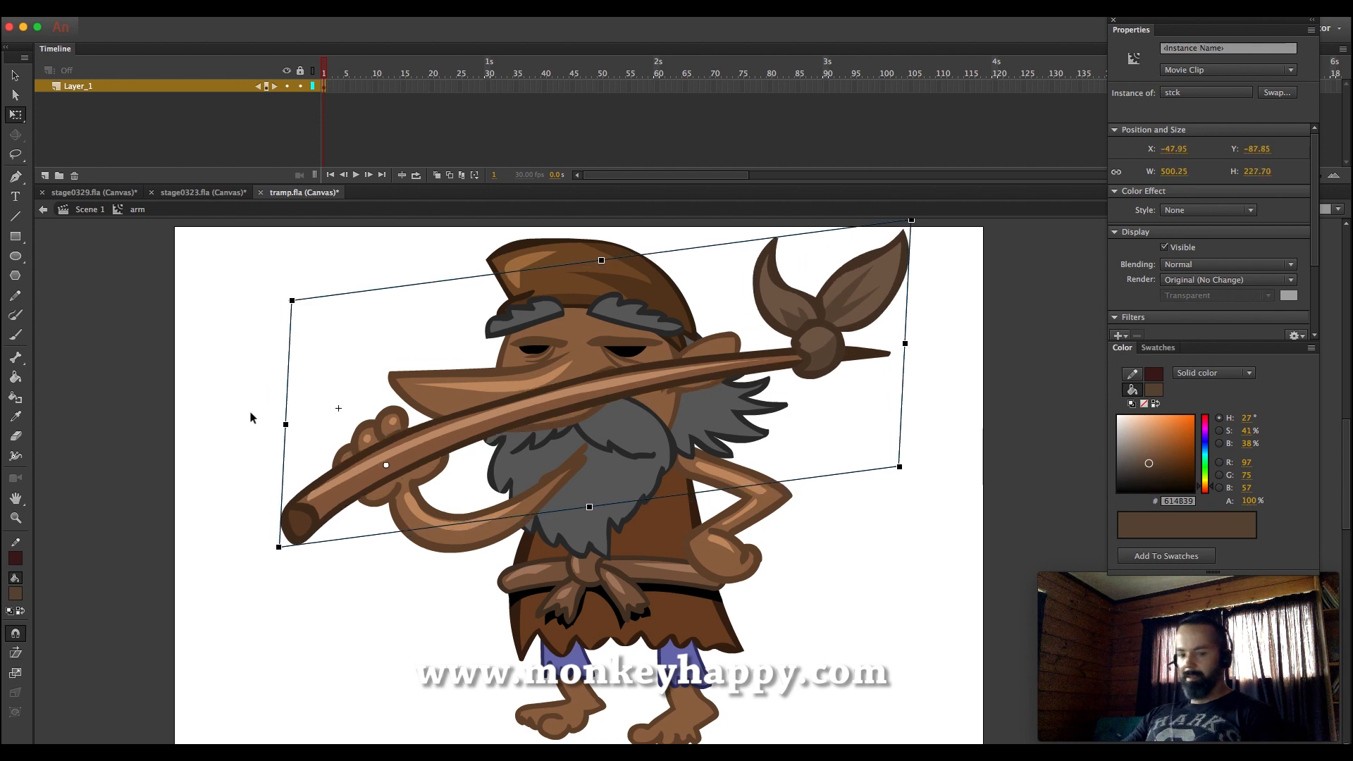
key(ctrl+shift+Down)
Draw a pencil cut line across the lower part of the fist, following the stick's lower edge, inside the arm group
click(16, 518)
drag(310, 410, 554, 522)
click(15, 75)
double_click(314, 541)
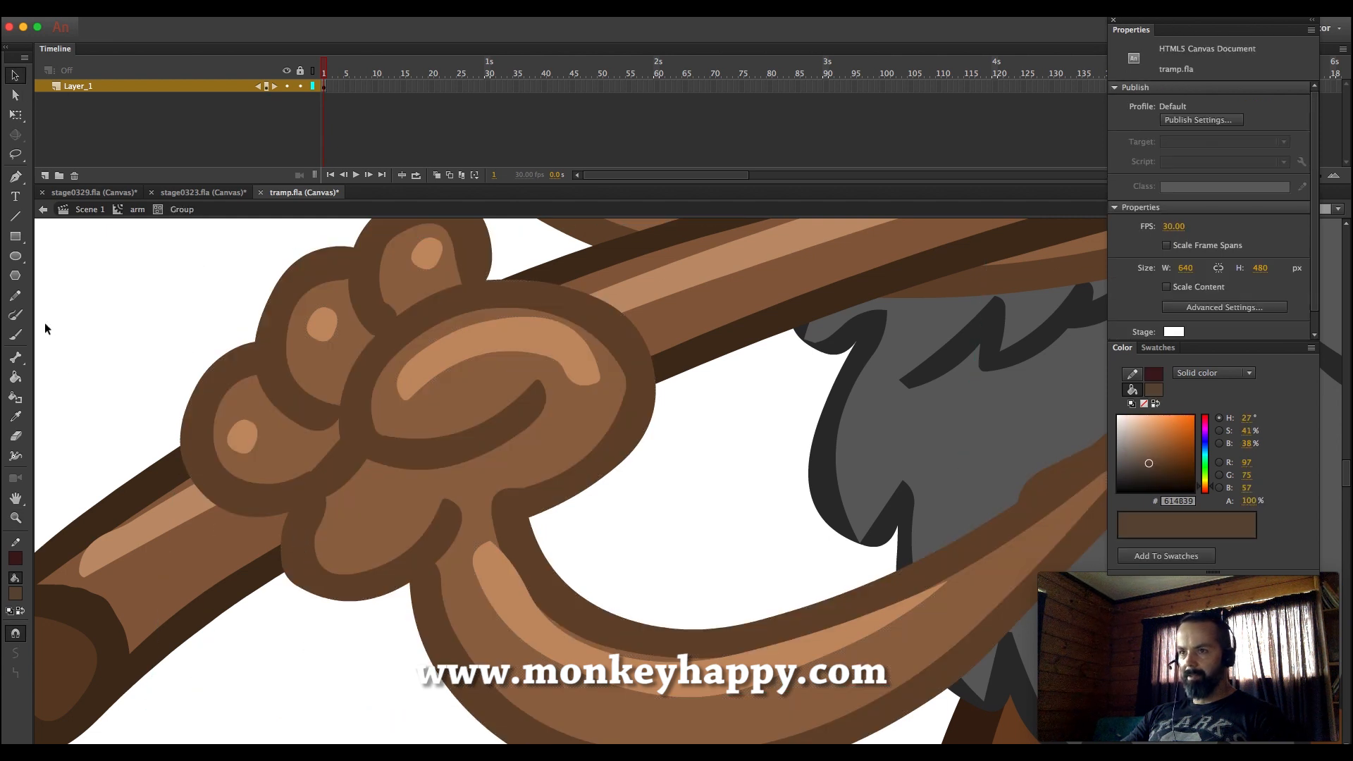
click(16, 295)
drag(264, 574, 430, 456)
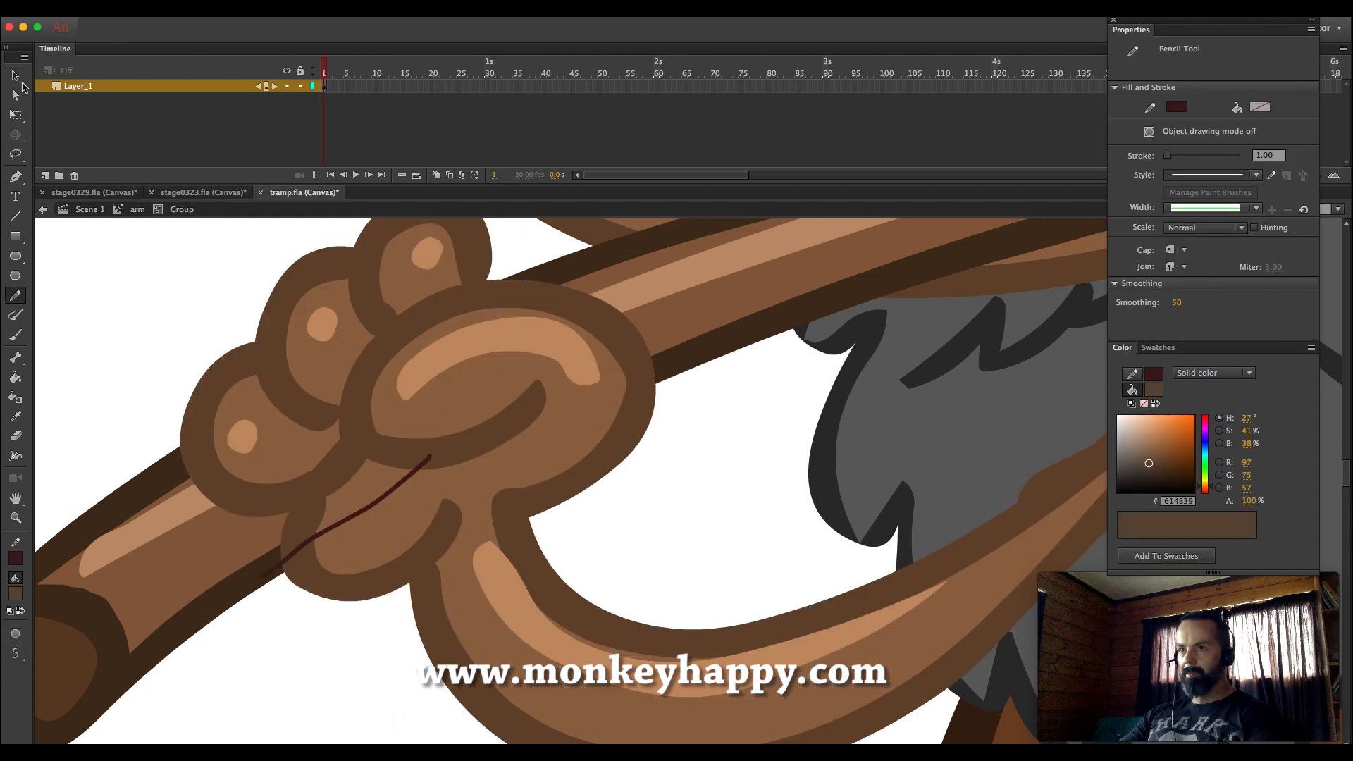
Delete the part of the fist above the cut line and the line itself, and return to the arm symbol
click(16, 76)
click(333, 508)
key(Delete)
drag(327, 500, 264, 524)
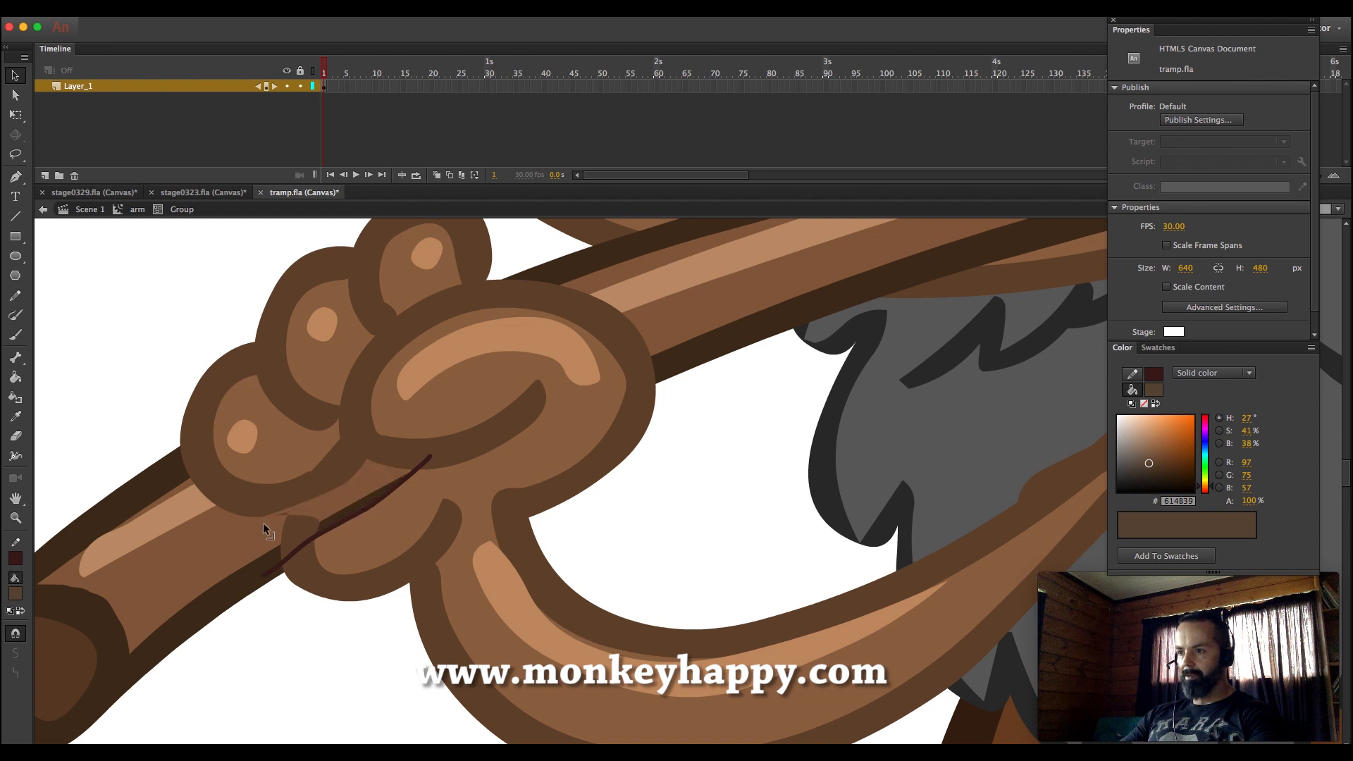
click(347, 520)
key(Delete)
click(136, 211)
click(15, 518)
click(564, 506)
click(704, 488)
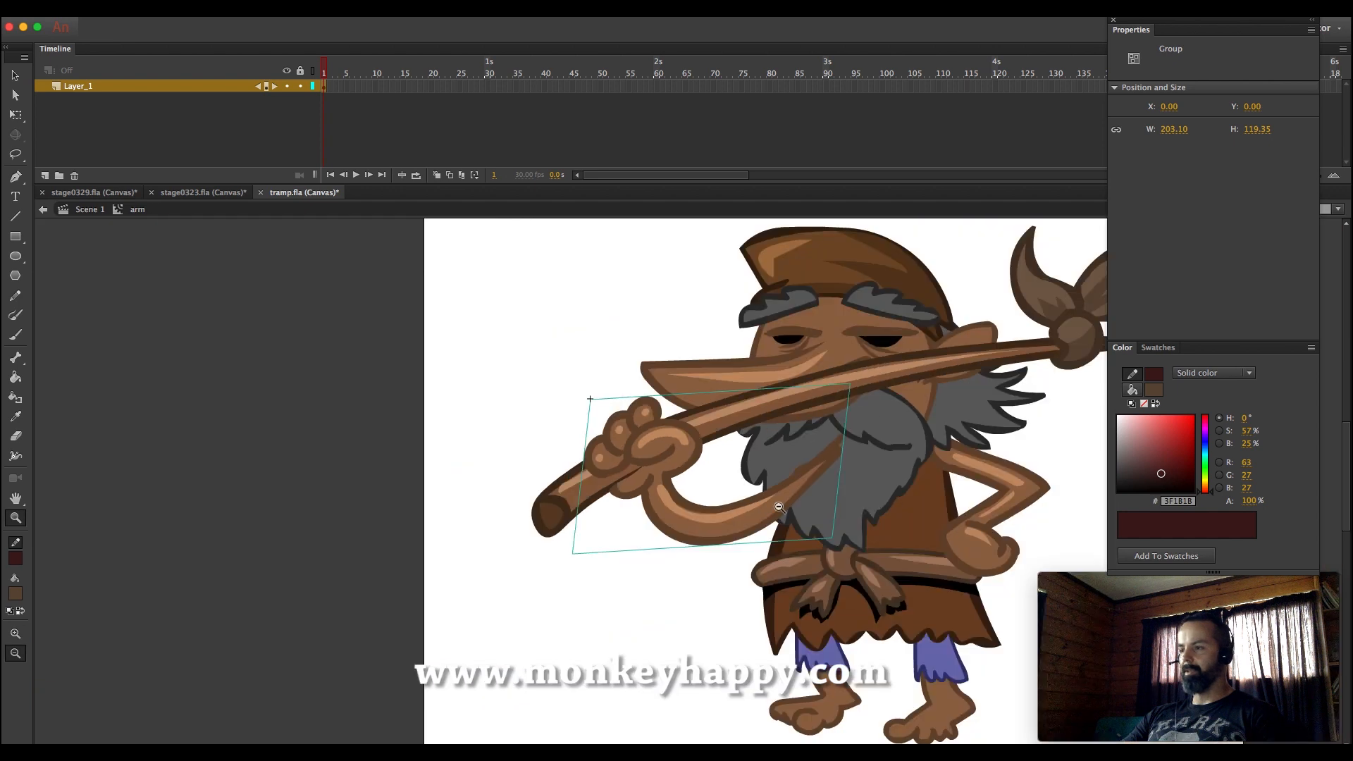
Return to the main scene and lower the arm clip with the stick to Y 174.50
click(803, 493)
drag(962, 637, 609, 276)
click(92, 210)
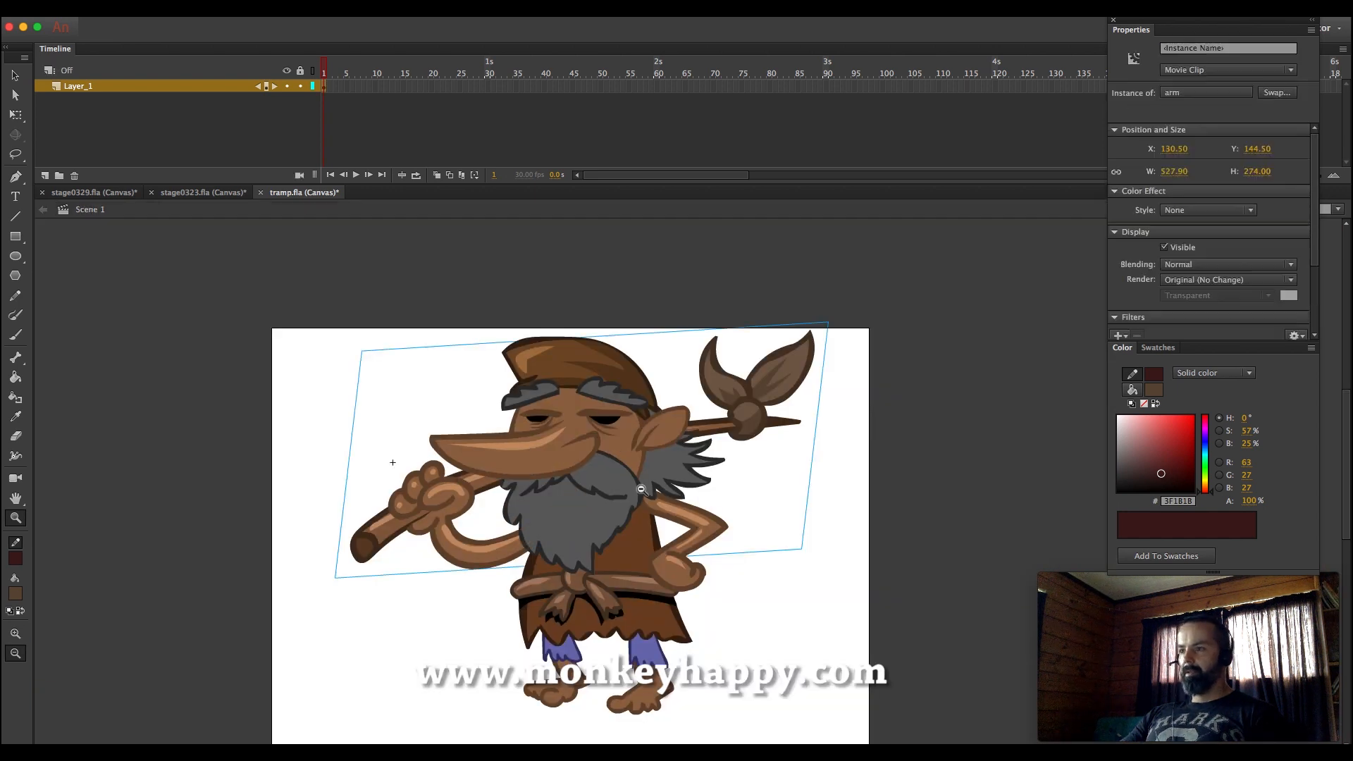
click(641, 488)
drag(805, 614, 650, 416)
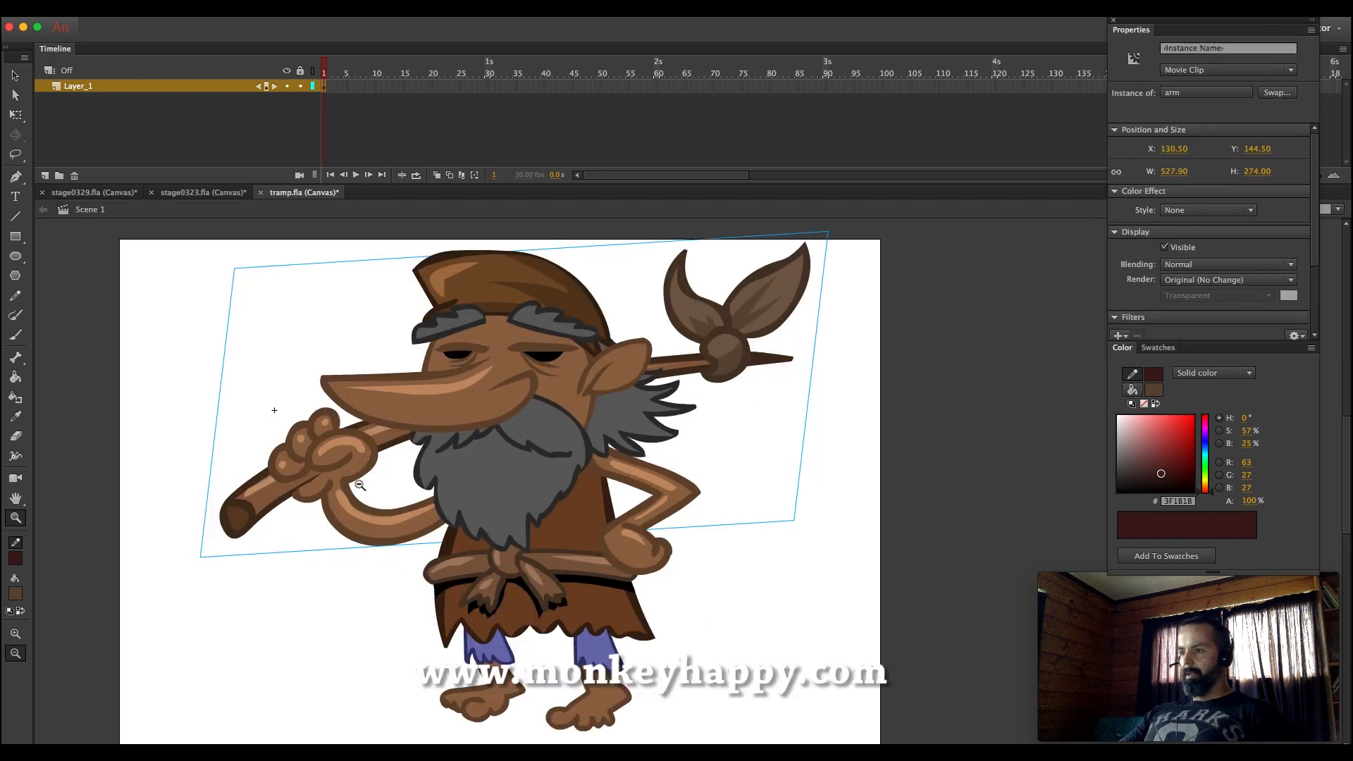
key(v)
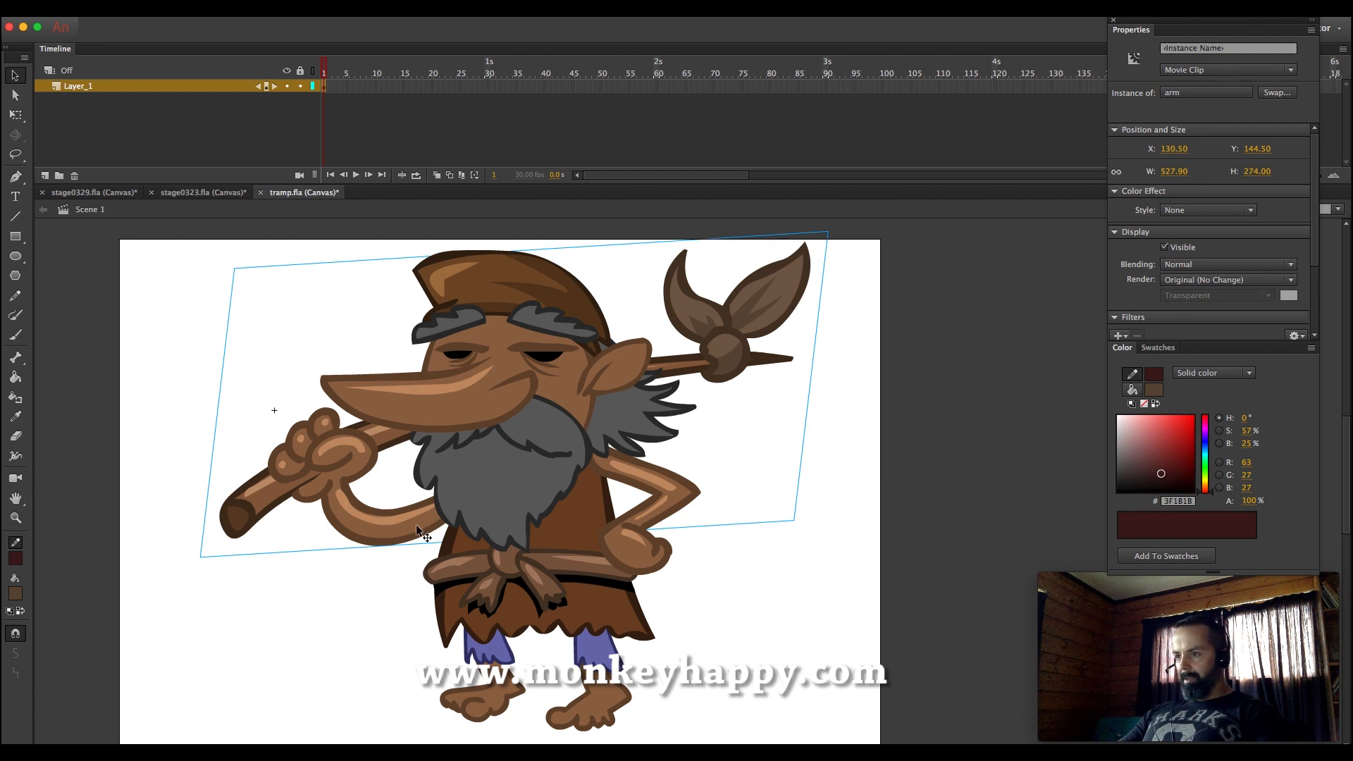
key(Down)
key(Down)
key(Down)
key(Down)
key(Down)
key(Down)
key(Down)
key(Down)
key(Down)
key(Down)
key(Down)
key(Down)
key(Down)
key(Down)
key(Down)
key(Down)
key(Down)
key(Down)
key(Down)
key(Down)
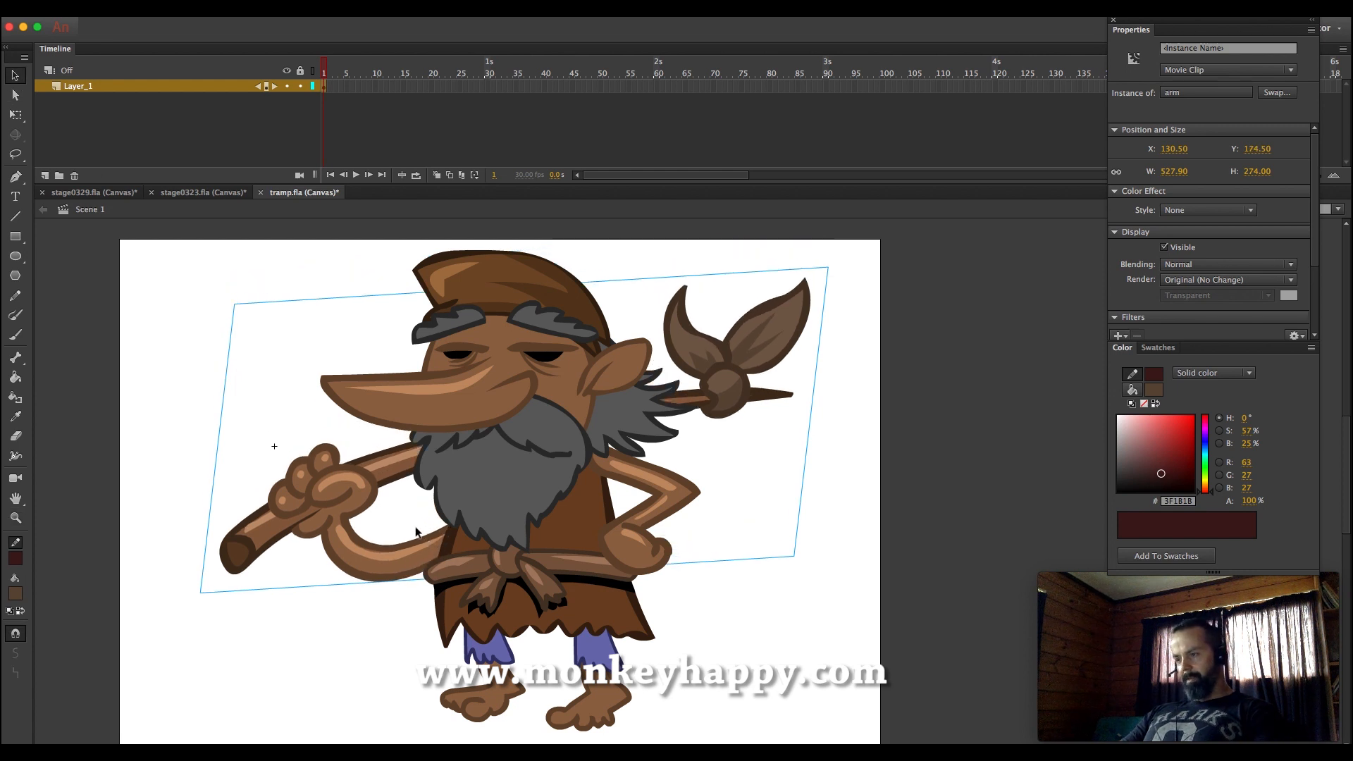
Open the artwork group inside the arm symbol and pull the upper edges of the arm's body end up beneath the beard to widen it
double_click(415, 567)
double_click(492, 497)
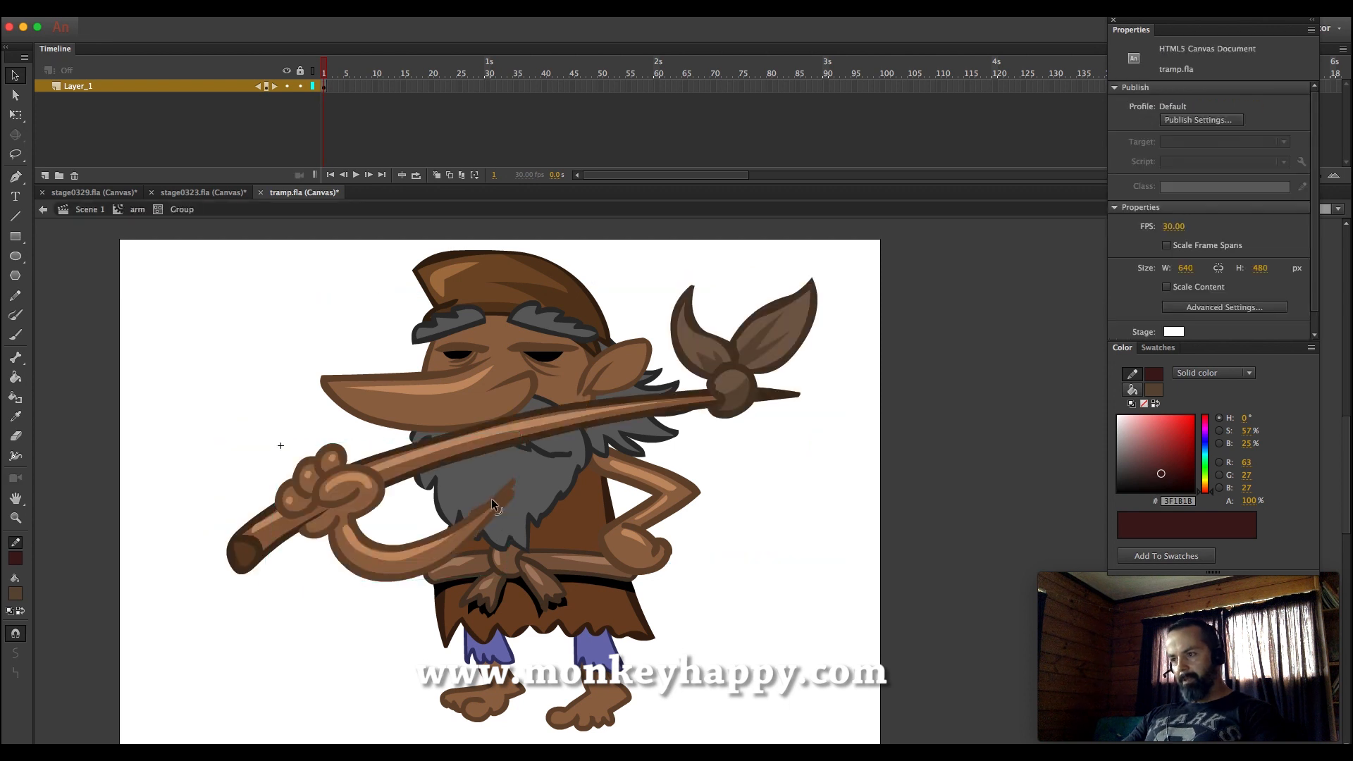
drag(471, 516, 463, 460)
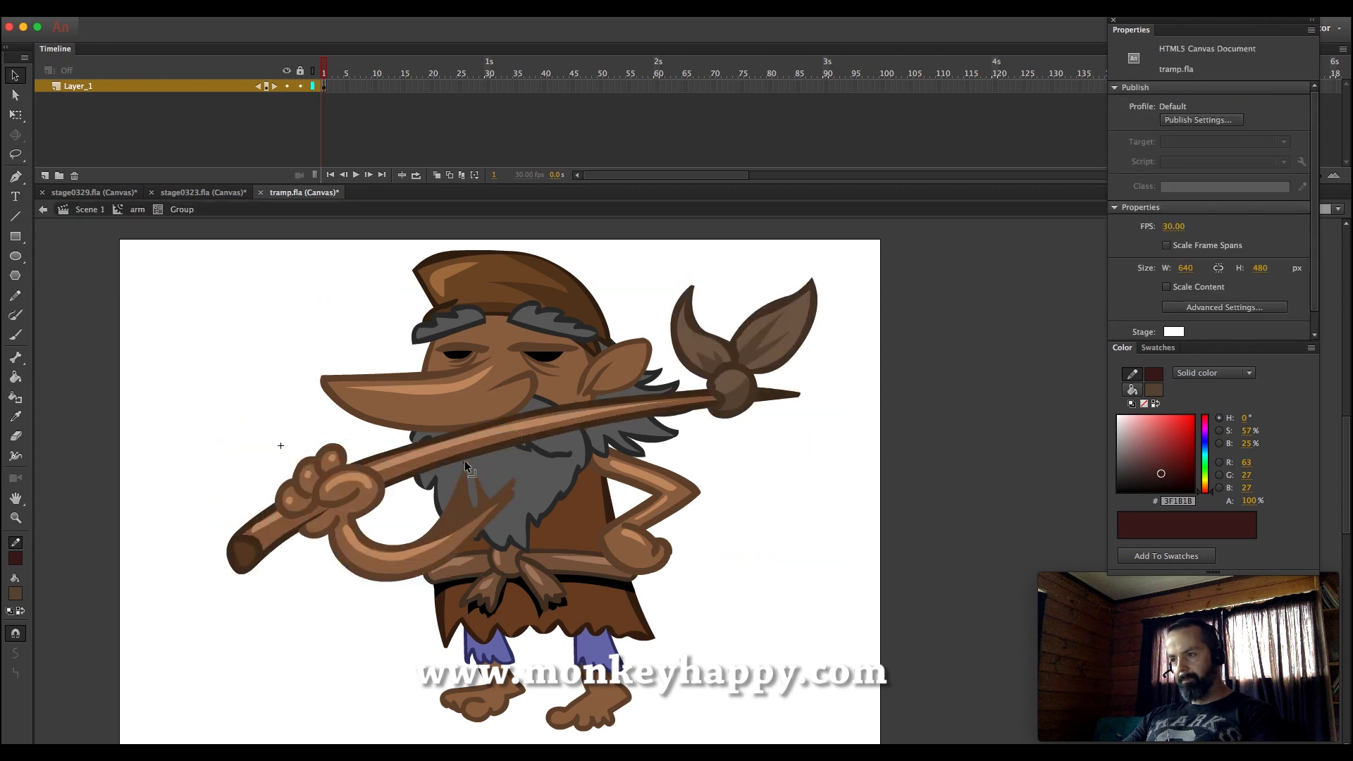
drag(438, 525, 465, 465)
click(452, 536)
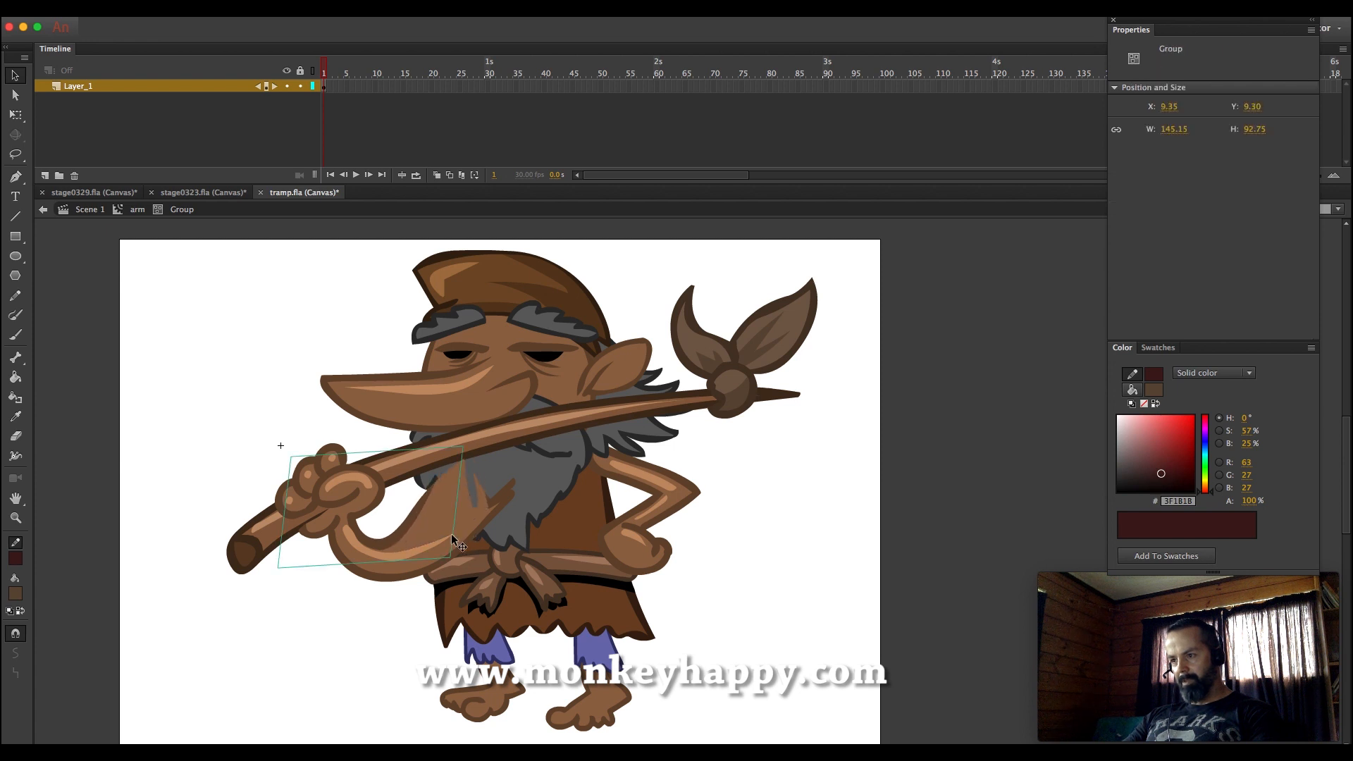
double_click(453, 541)
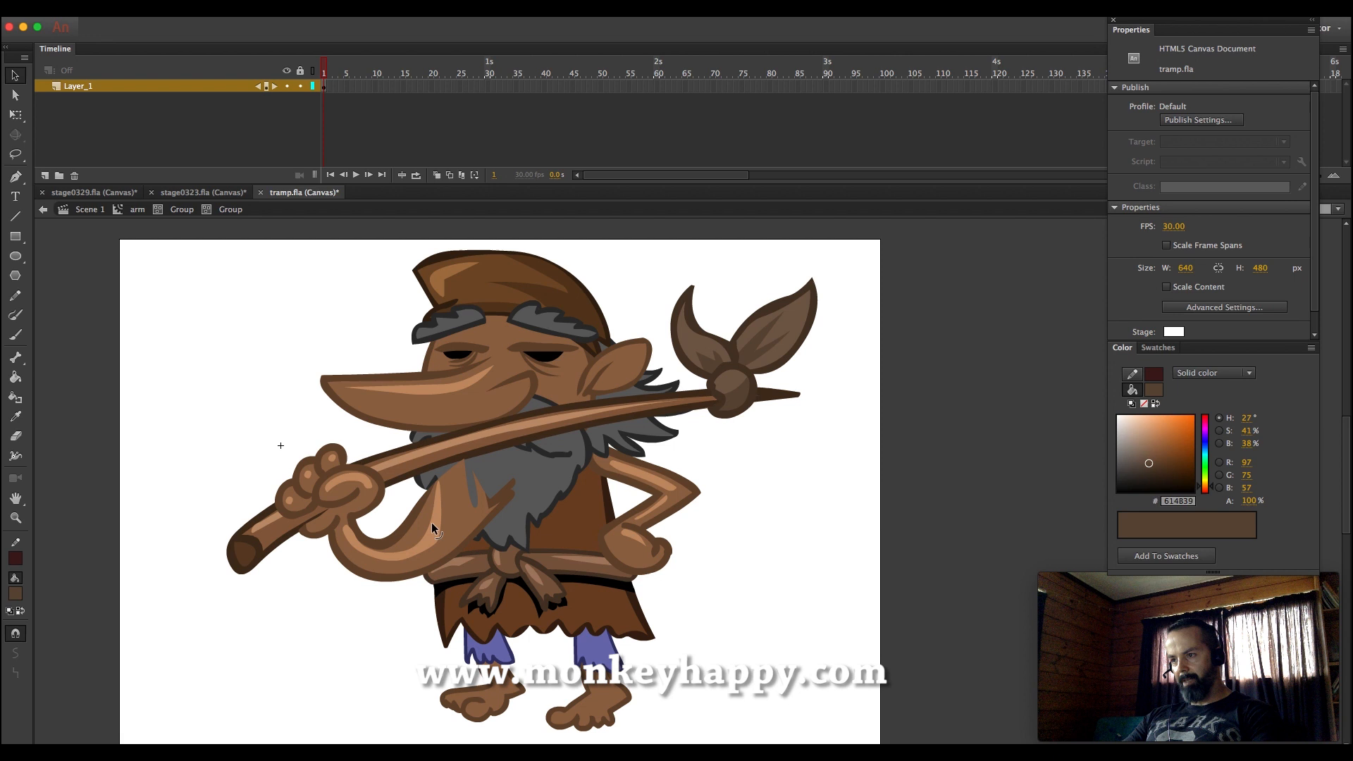
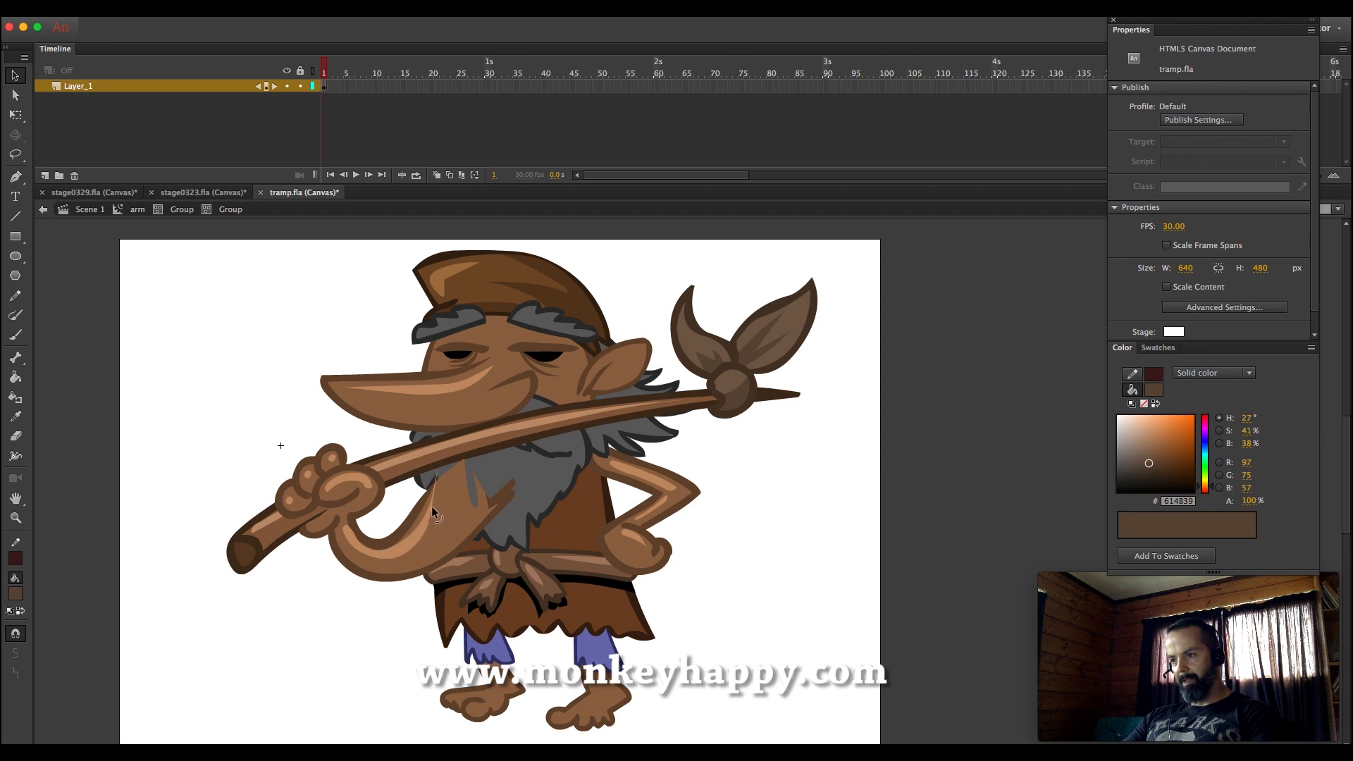
key(super+z)
key(super+z)
key(super+z)
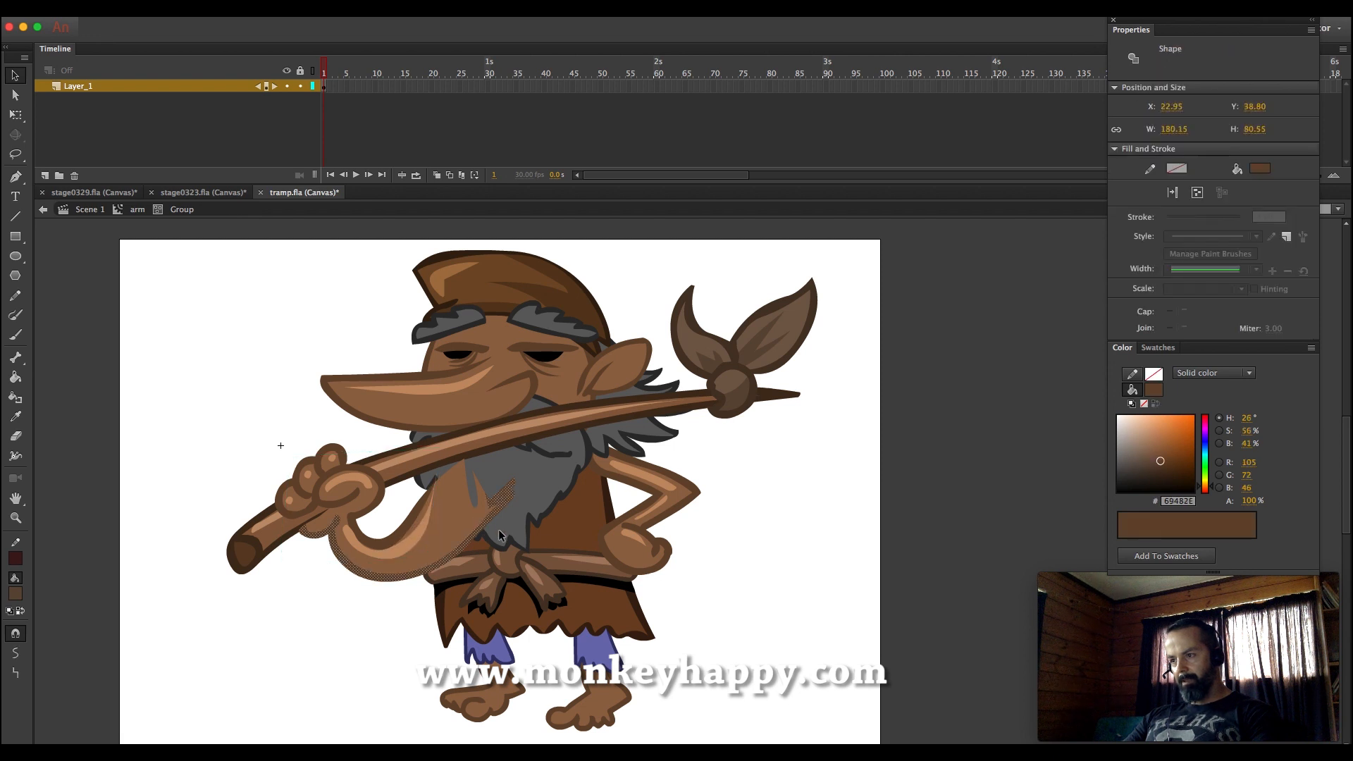
Pull the edges of the arm's body end inward to the side of the beard and delete the leftover dark sliver
drag(458, 459, 435, 543)
drag(510, 501, 450, 510)
click(477, 477)
key(Delete)
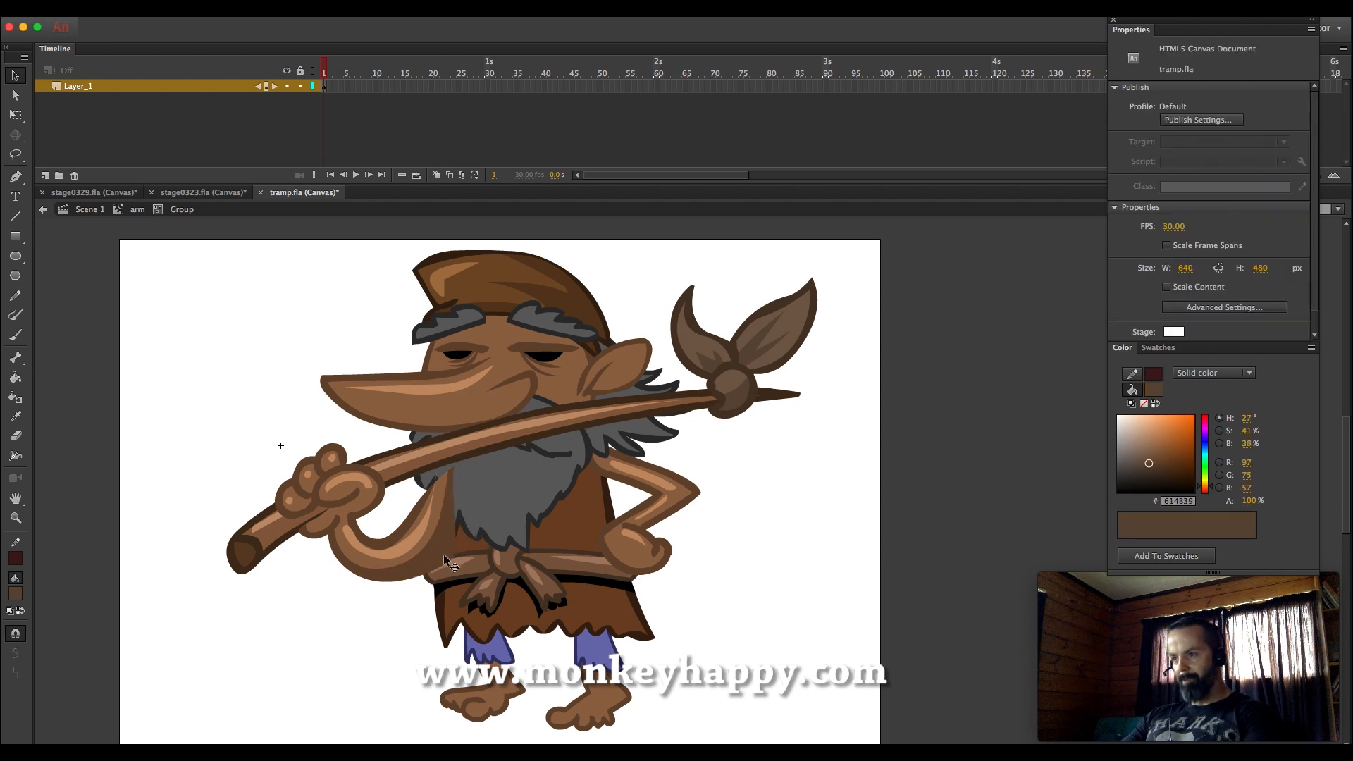
click(454, 555)
key(super+z)
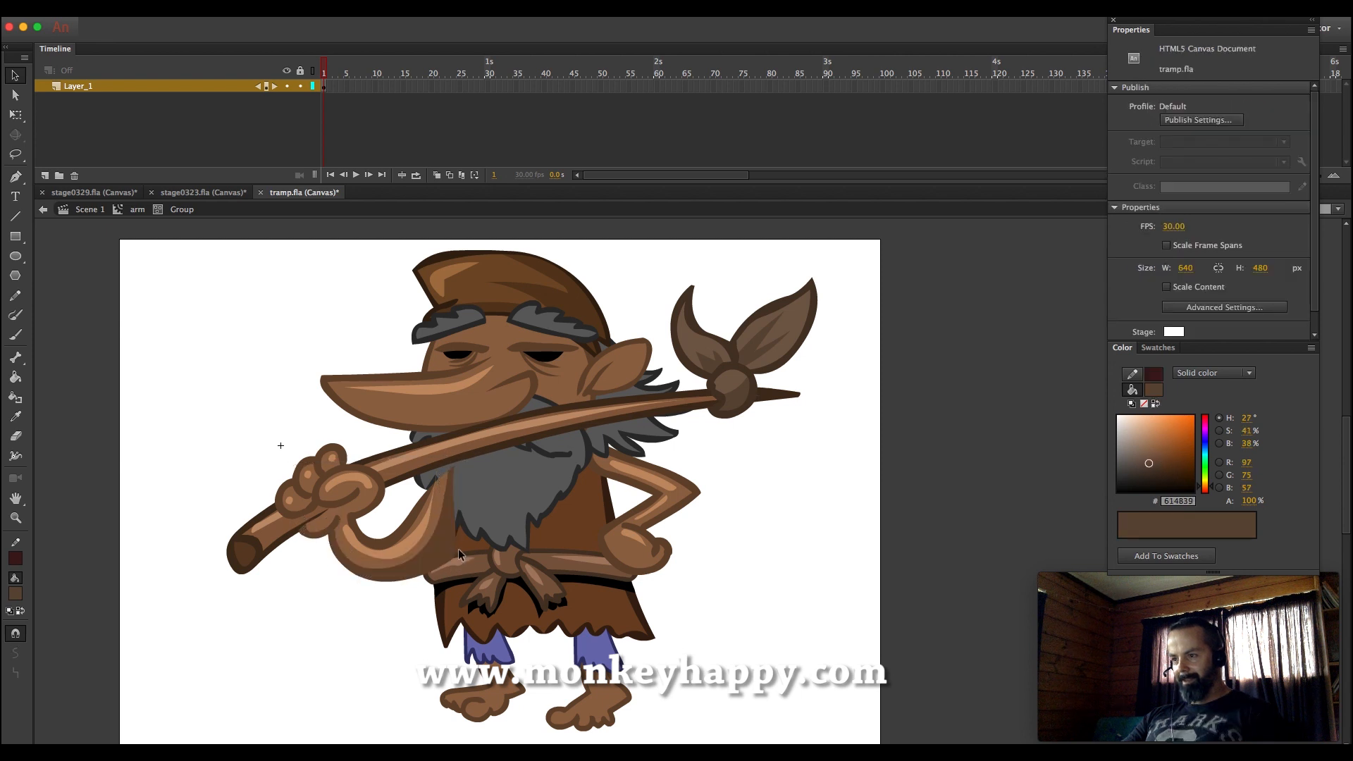
drag(454, 561, 444, 548)
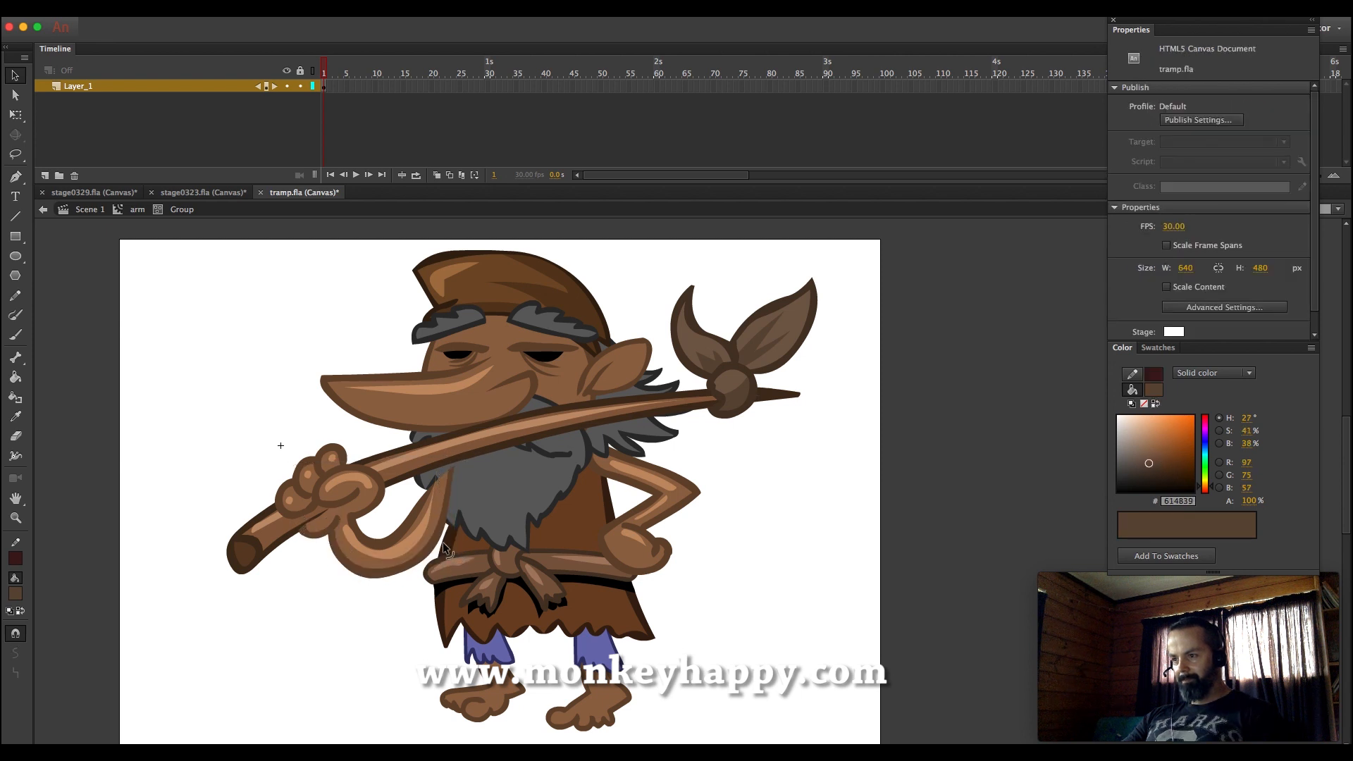
Return to the main scene, nudge the arm clip slightly toward the body and deselect it
click(127, 212)
click(82, 212)
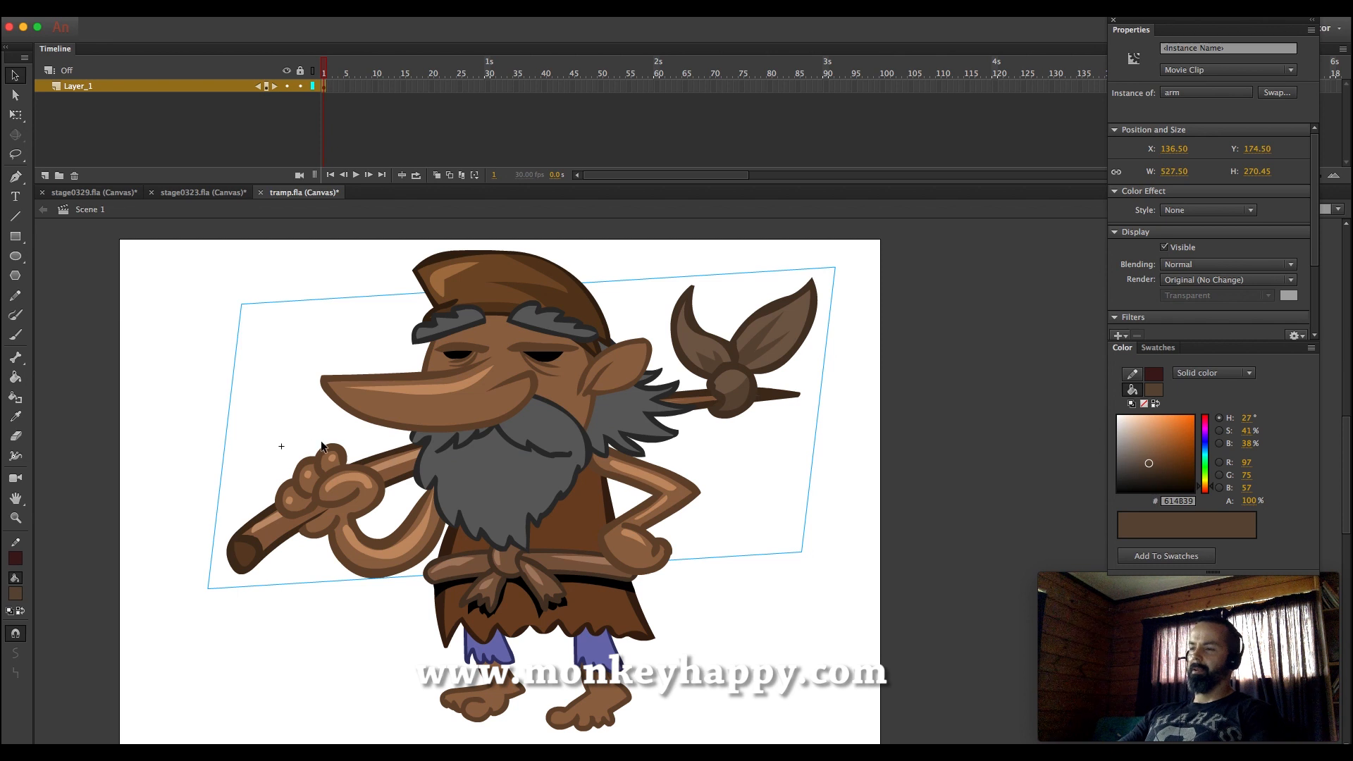
drag(321, 446, 326, 445)
click(793, 512)
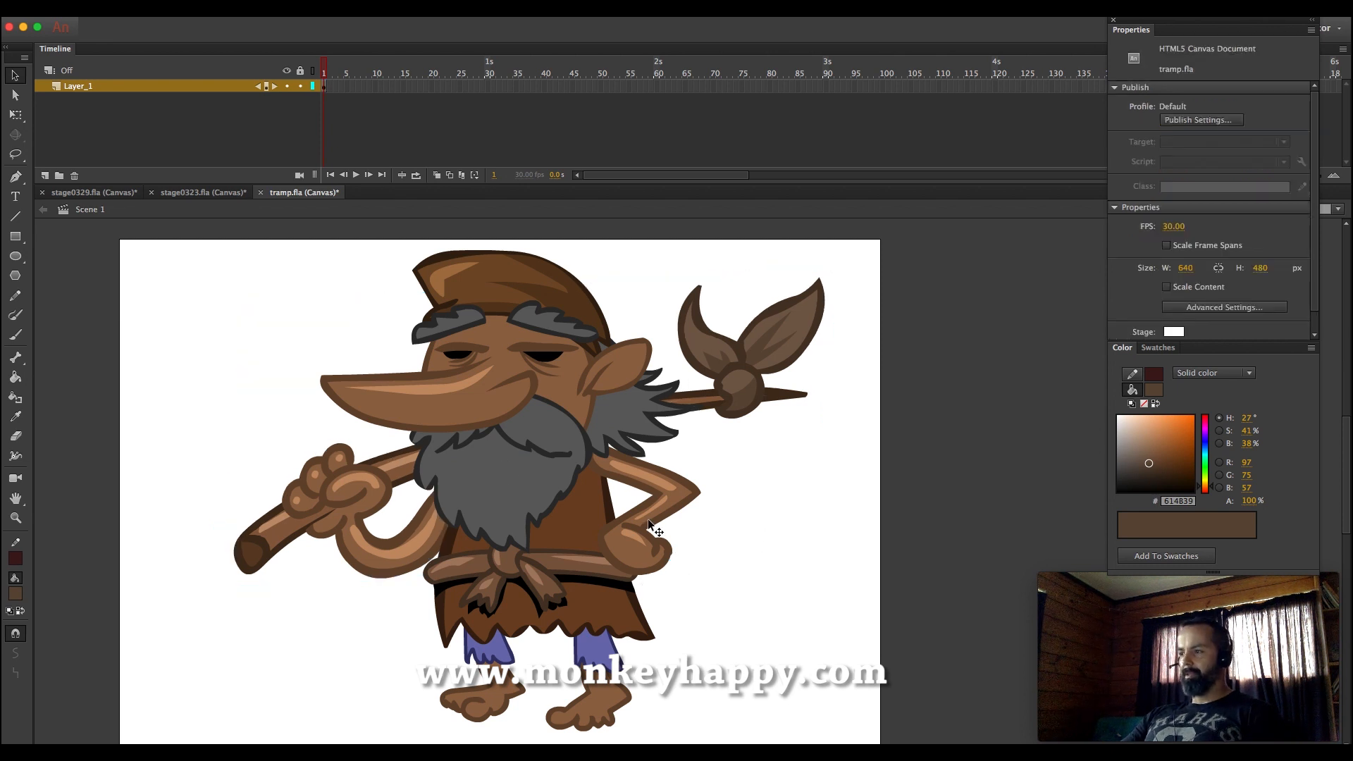
Sample the cloth's dark outline brown and brush a closed teardrop sack outline hanging from the knot on the stick
click(14, 416)
click(766, 371)
key(b)
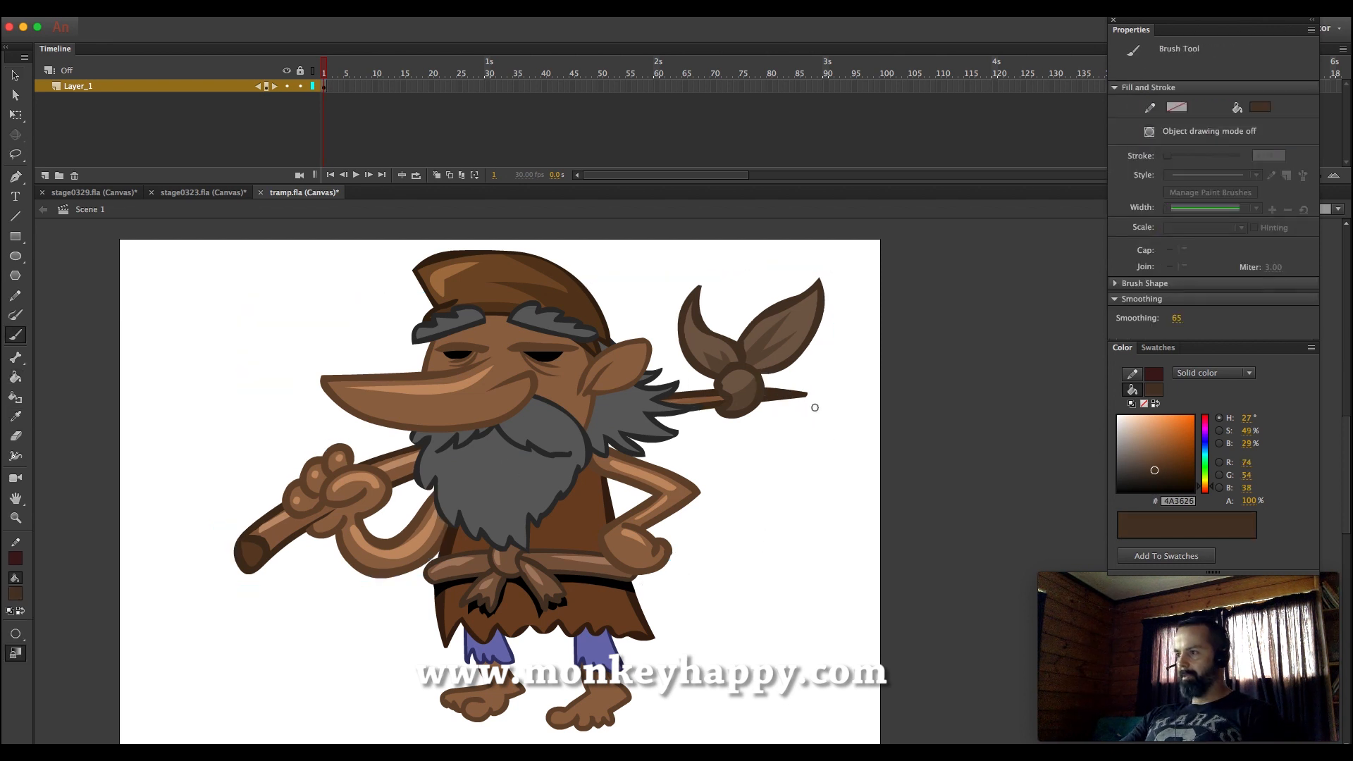
mouse_move(735, 393)
mouse_down()
mouse_move(663, 570)
mouse_move(686, 636)
mouse_move(742, 647)
mouse_up()
key(ctrl+z)
mouse_move(732, 398)
mouse_down()
mouse_move(673, 543)
mouse_move(732, 596)
mouse_move(817, 543)
mouse_move(744, 385)
mouse_up()
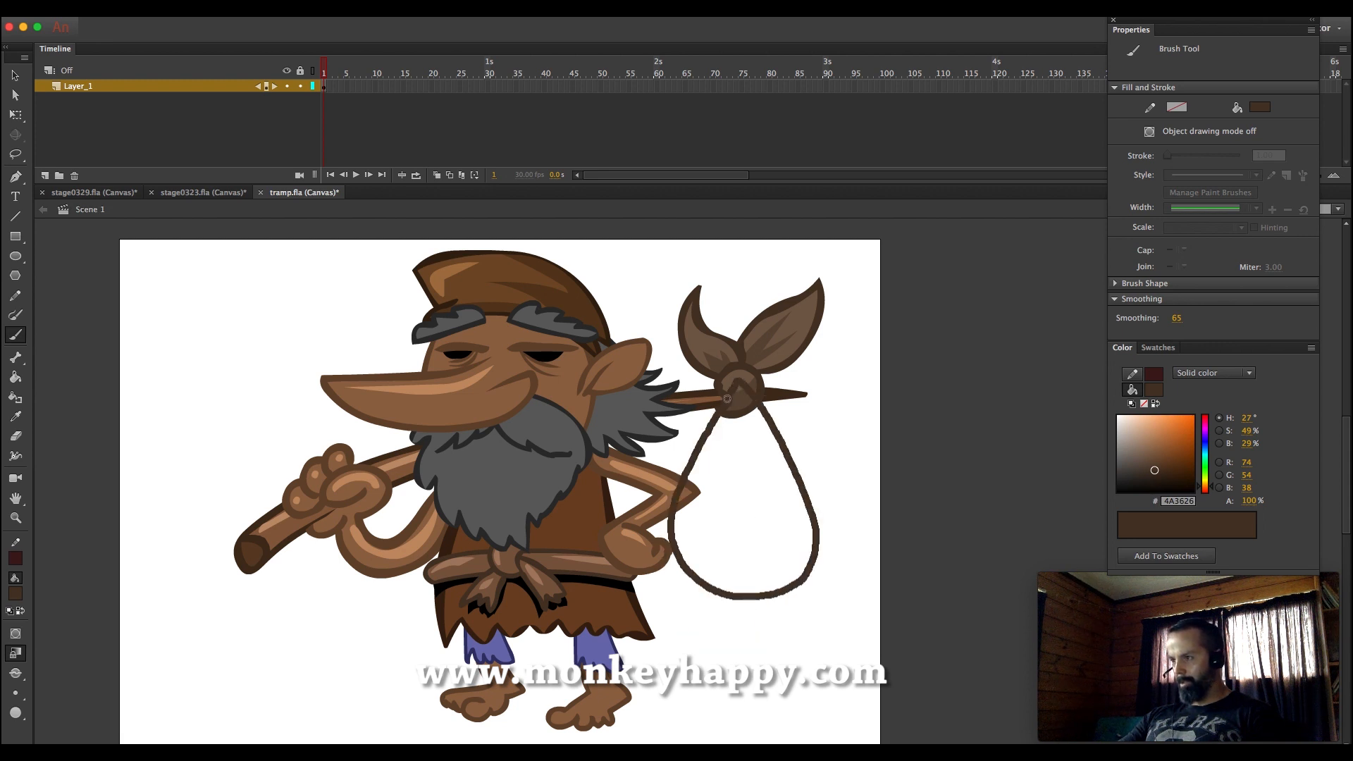
Fill the sack outline with the lighter brown 775F4B sampled from the knot
key(i)
click(740, 386)
click(762, 457)
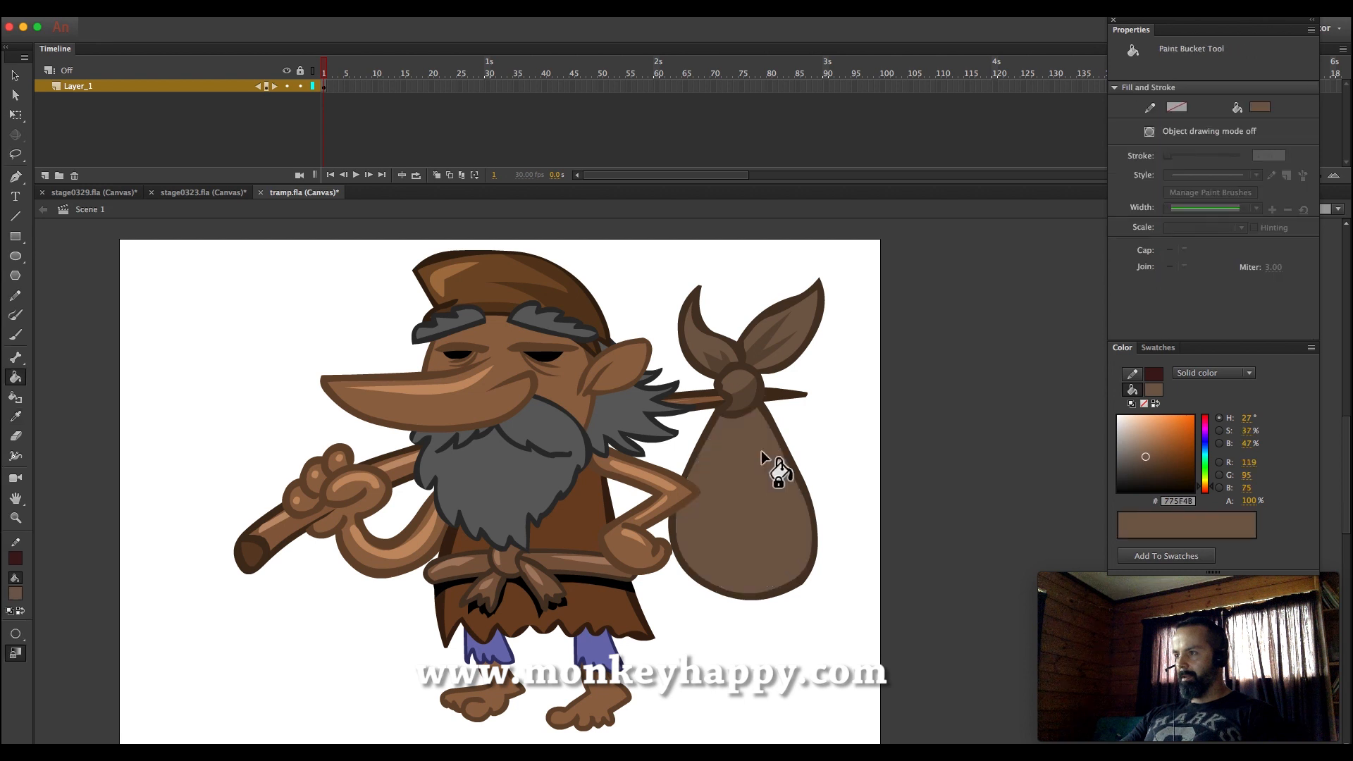
Pencil pointed folds below the knot and a curve across the sack's base, and fill these areas with the knot's darker shading brown
key(y)
mouse_move(733, 387)
mouse_down()
mouse_move(748, 465)
mouse_move(734, 348)
mouse_move(733, 393)
mouse_up()
drag(654, 497, 809, 431)
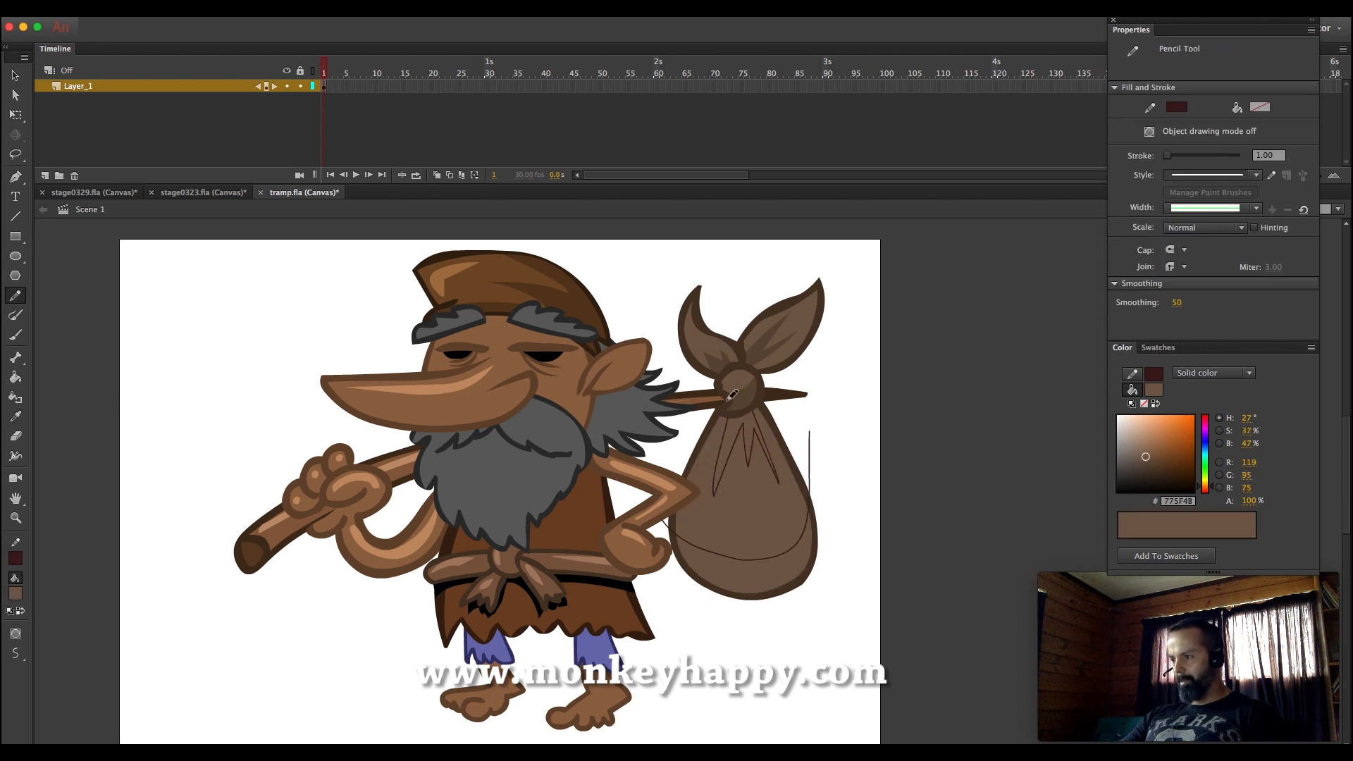
click(15, 417)
click(740, 399)
click(749, 439)
click(779, 573)
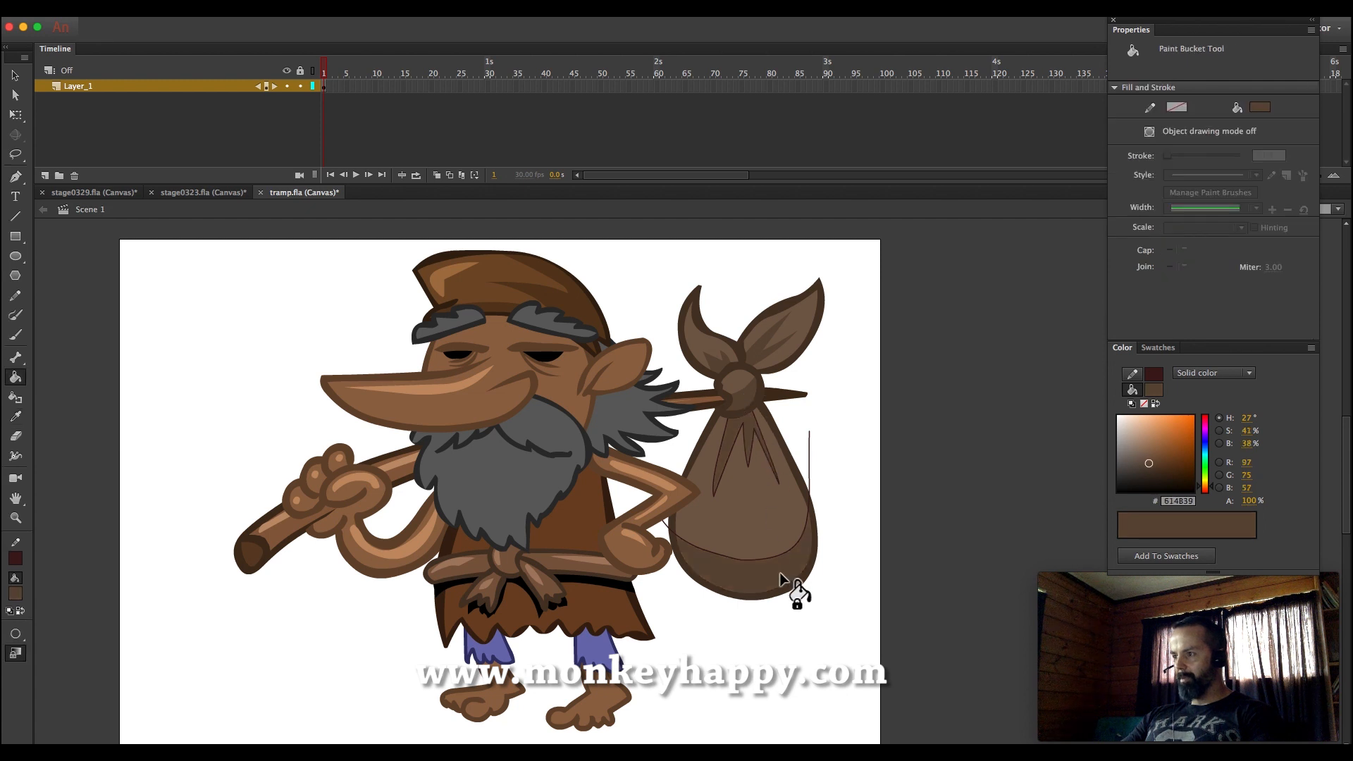
Delete the pencil guide lines around the sack's folds and base shading, including the stray line beside it
key(v)
click(758, 443)
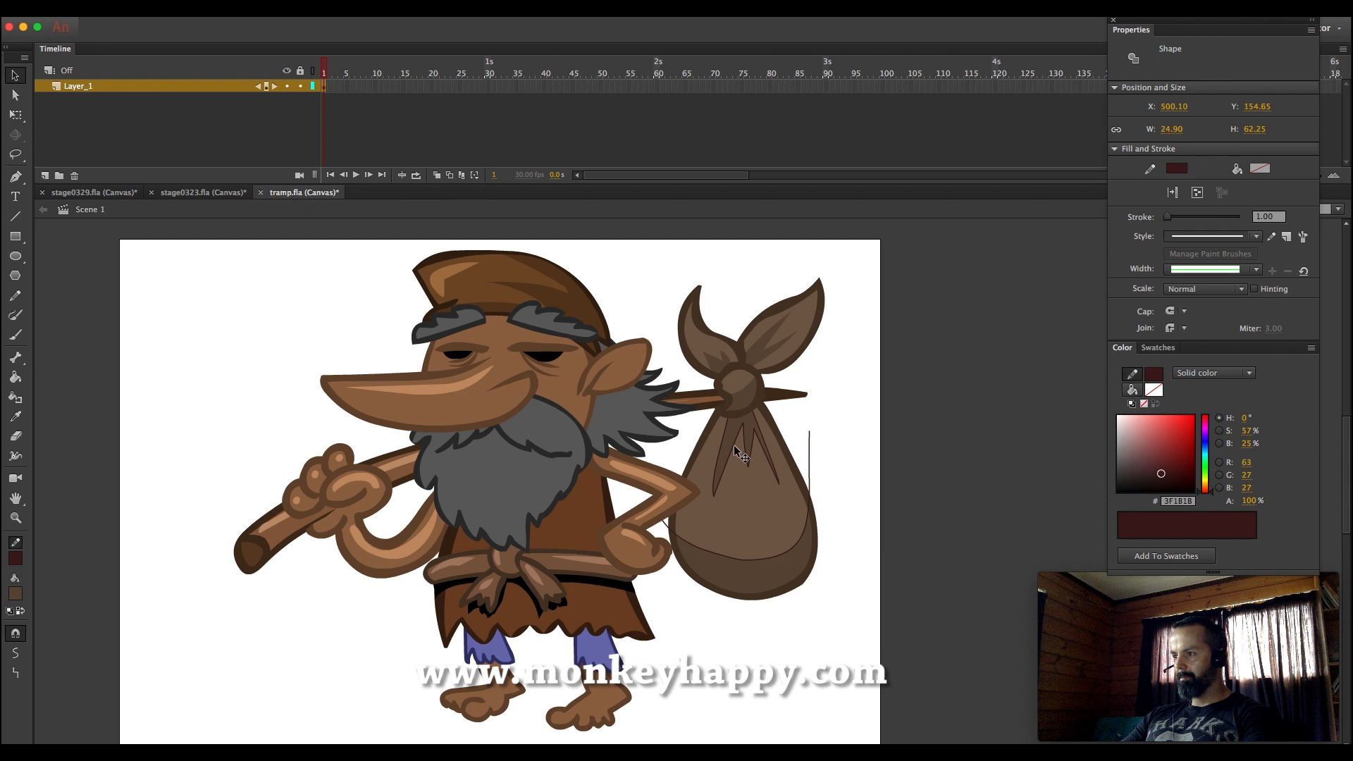
click(817, 427)
click(764, 437)
drag(763, 433, 763, 437)
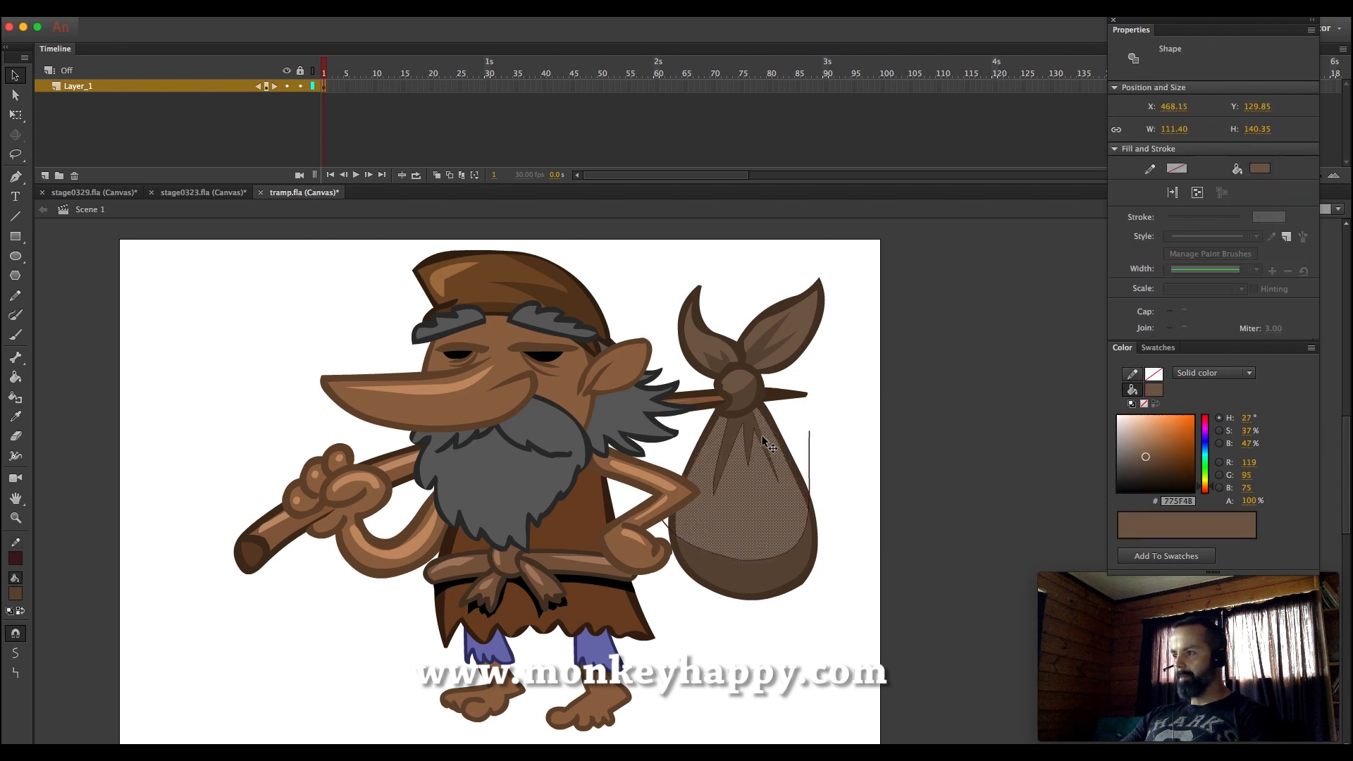
click(799, 441)
click(760, 436)
double_click(759, 437)
click(810, 455)
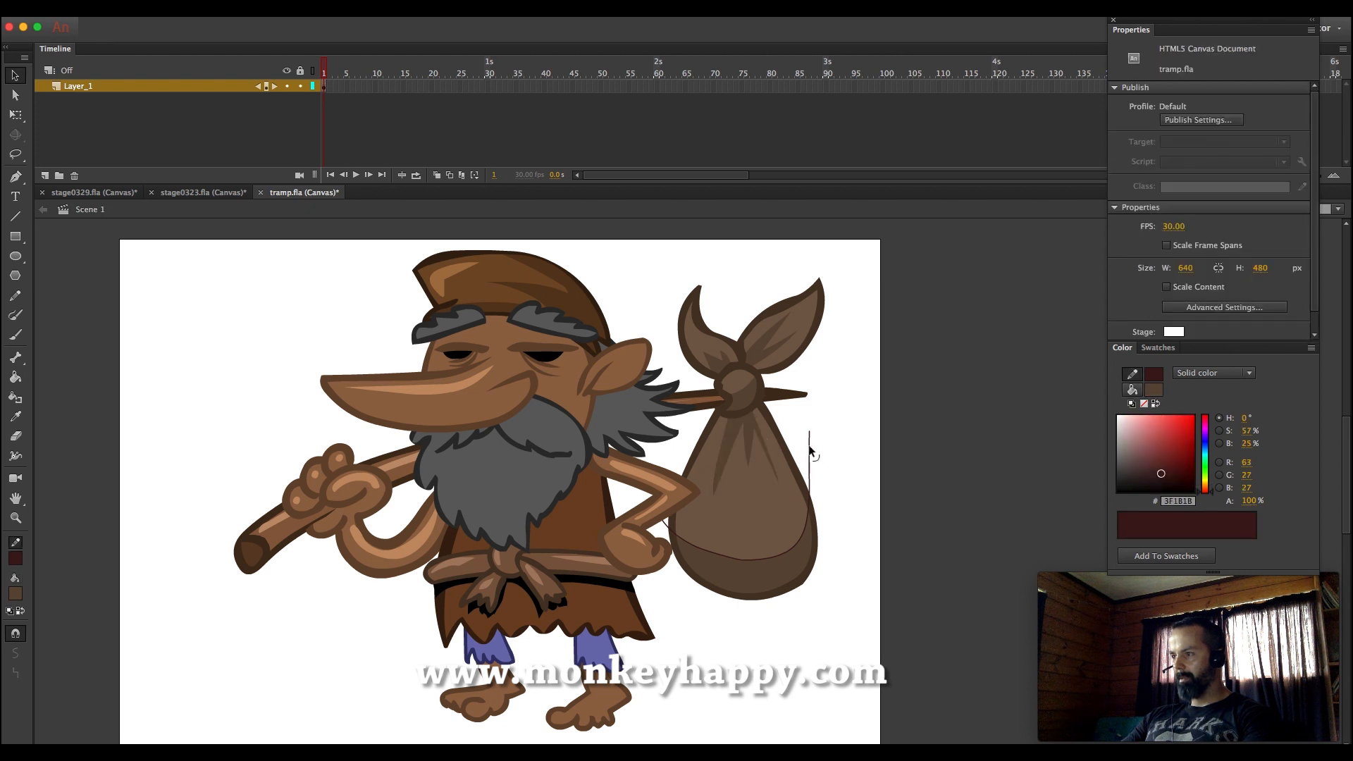
Brush a highlight along the sack's side facing the body in a lightened tint of its brown, inside its own group, and return to the main scene
click(16, 416)
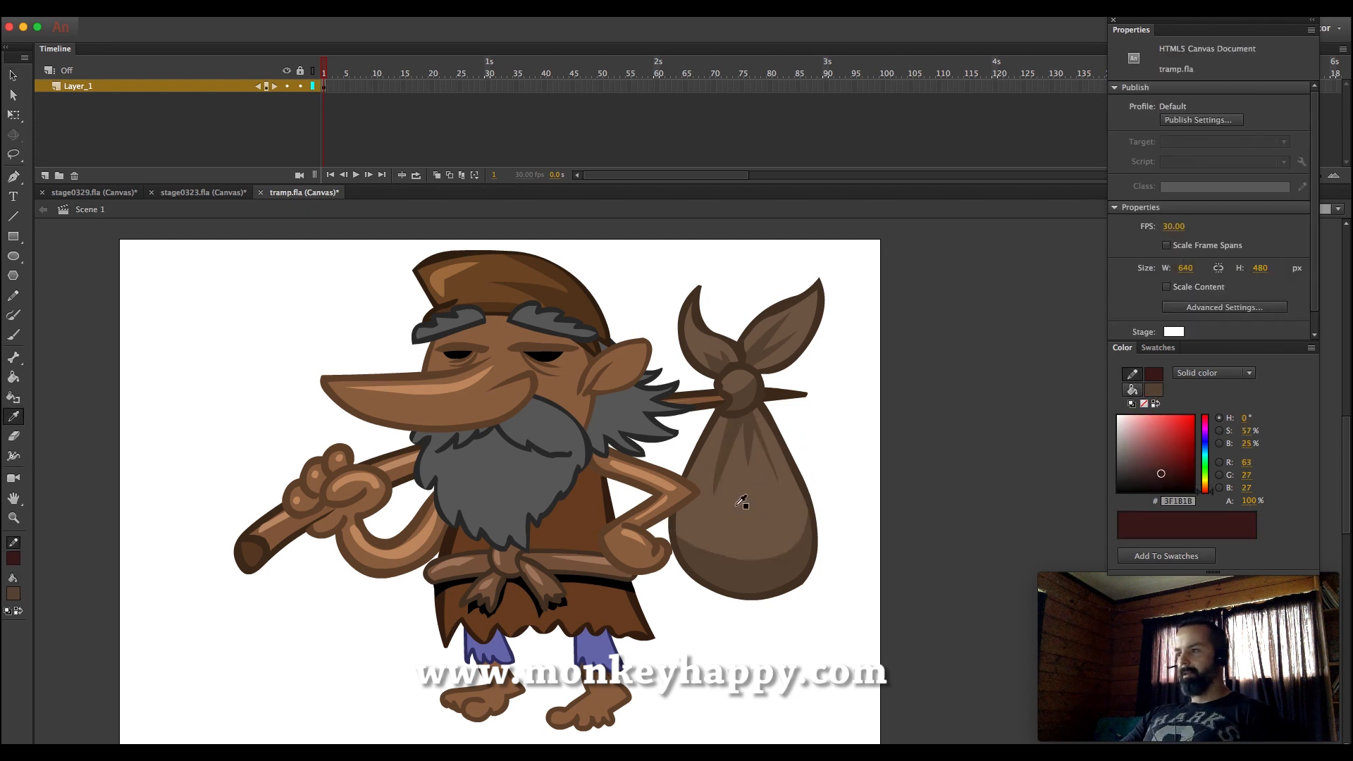
click(736, 506)
drag(1147, 443, 1138, 441)
double_click(733, 523)
key(b)
drag(687, 532, 724, 417)
key(v)
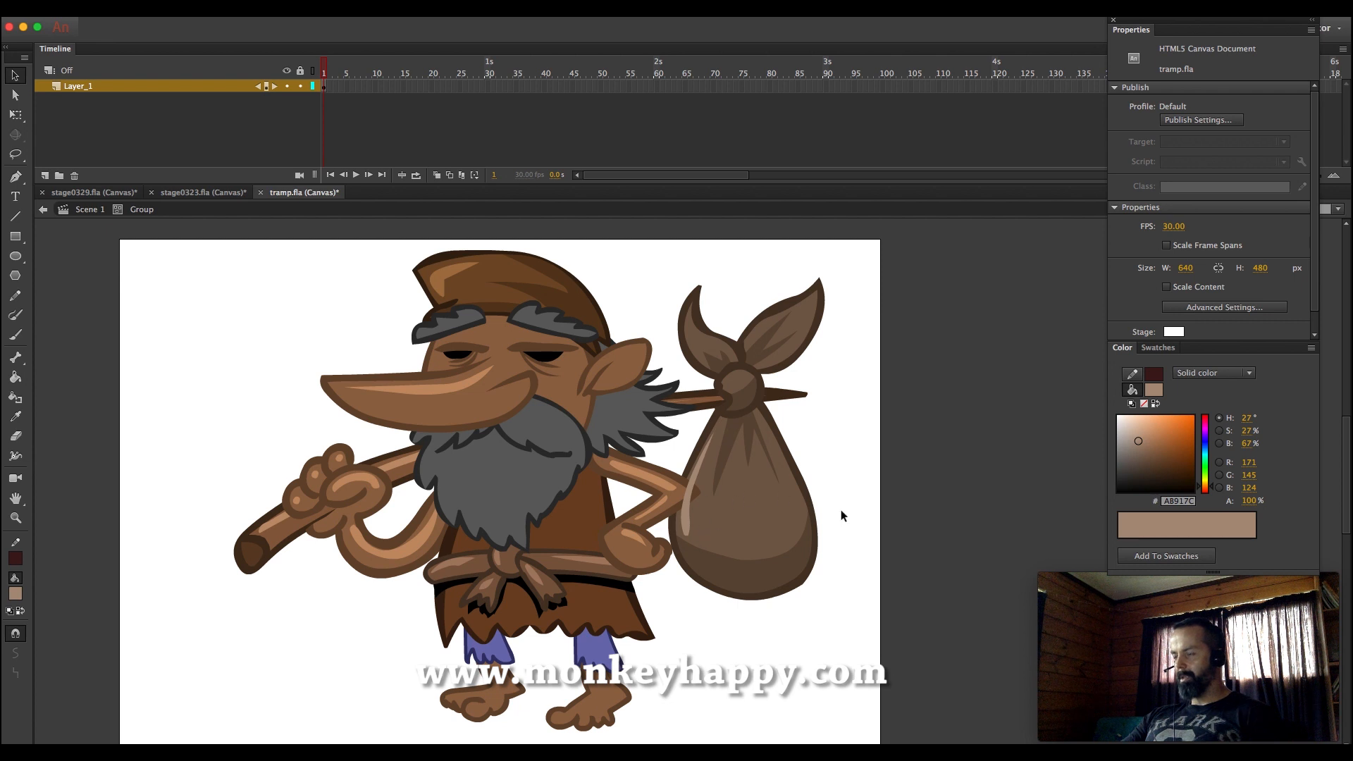
click(86, 210)
Select all the sack's fills, outline and highlight and convert them to a movie clip named sack
click(736, 491)
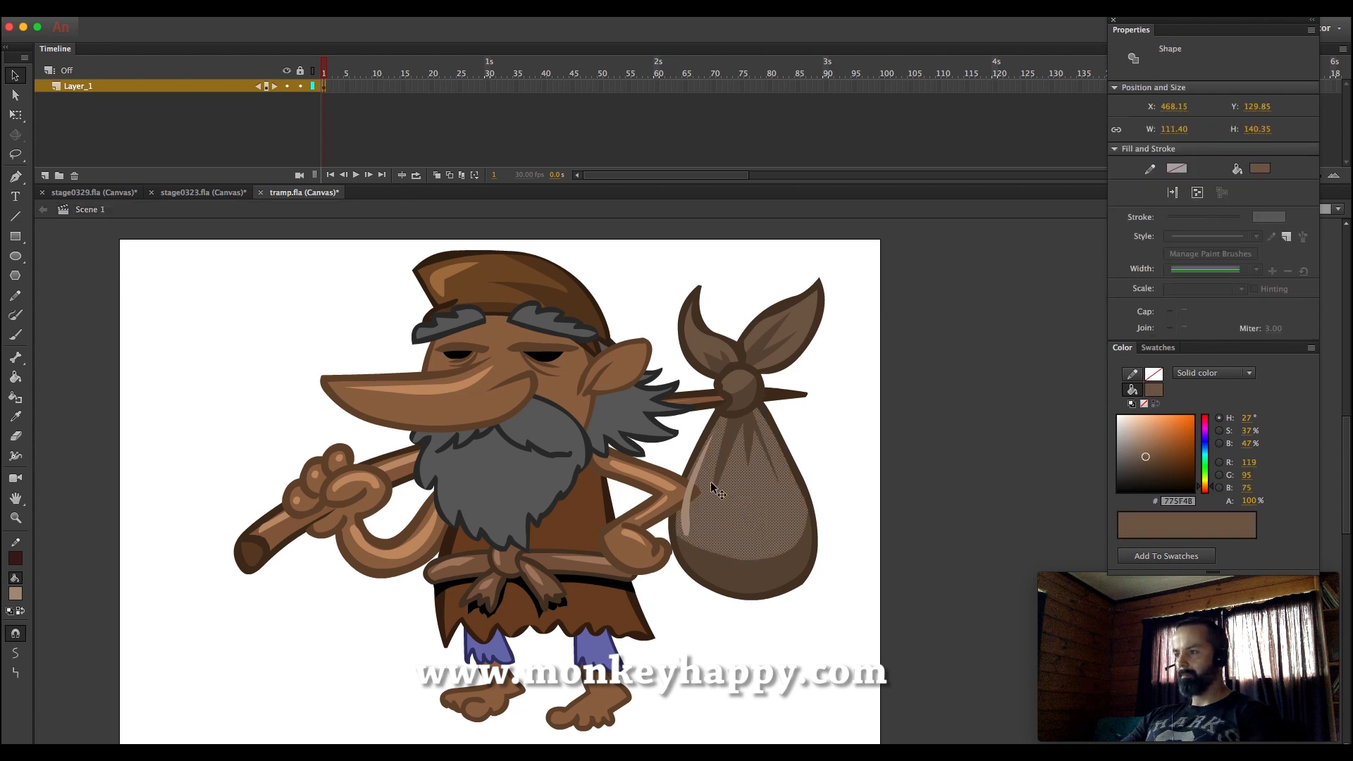
shift+click(740, 429)
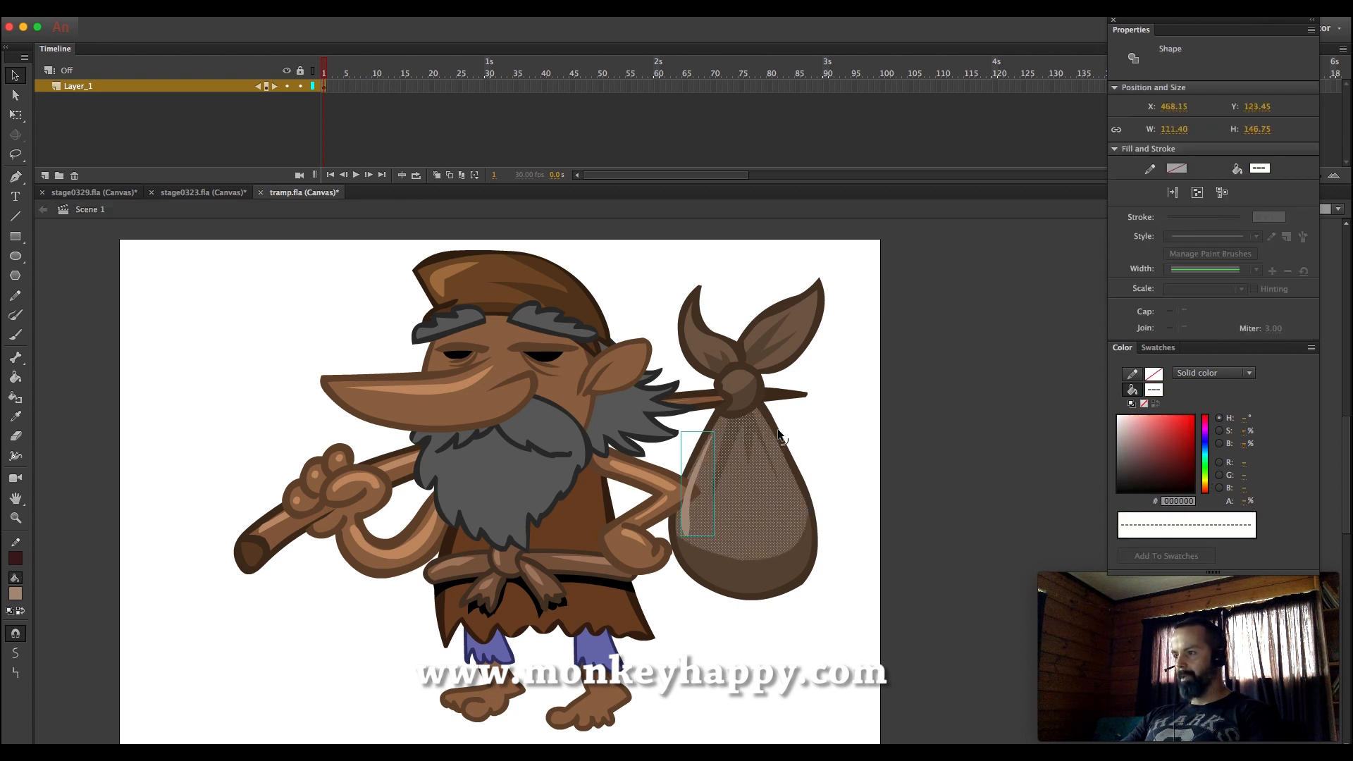
shift+click(775, 430)
shift+click(782, 581)
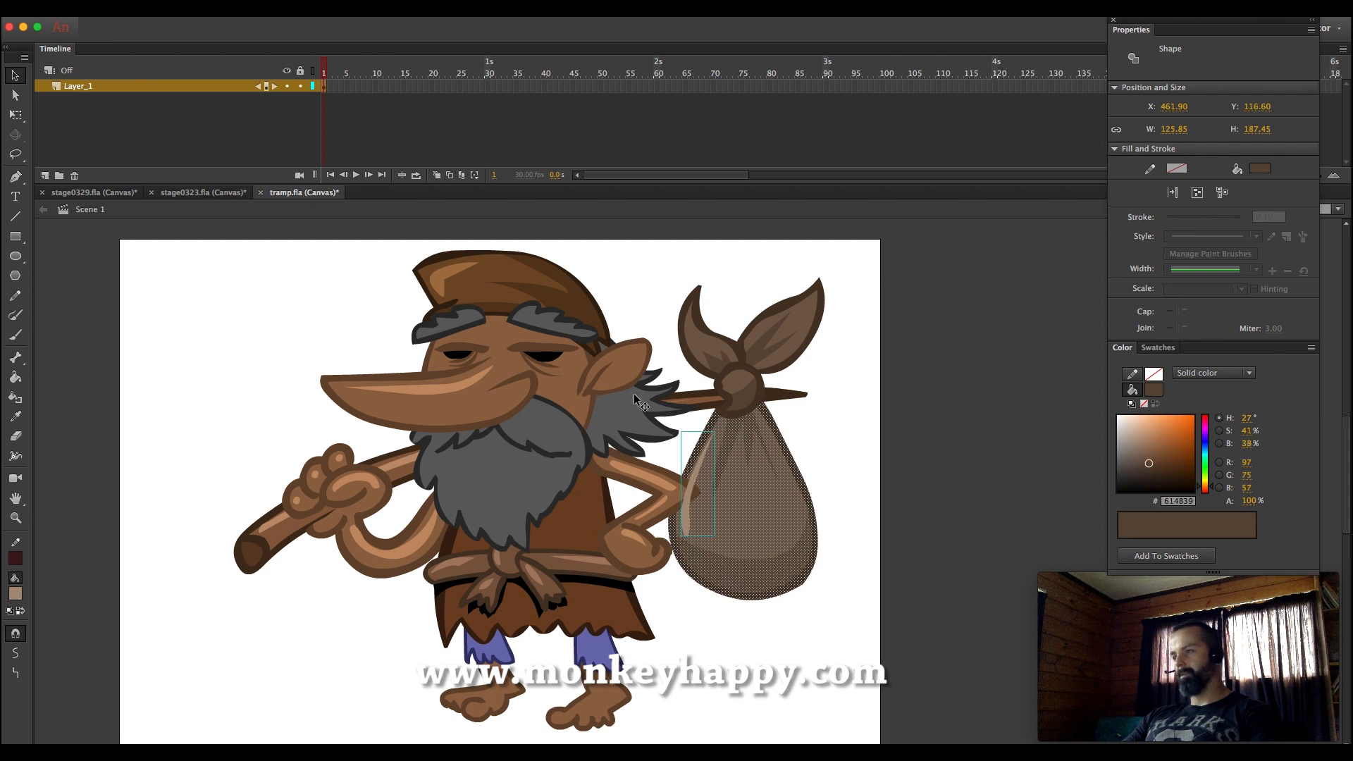
click(260, 8)
click(288, 45)
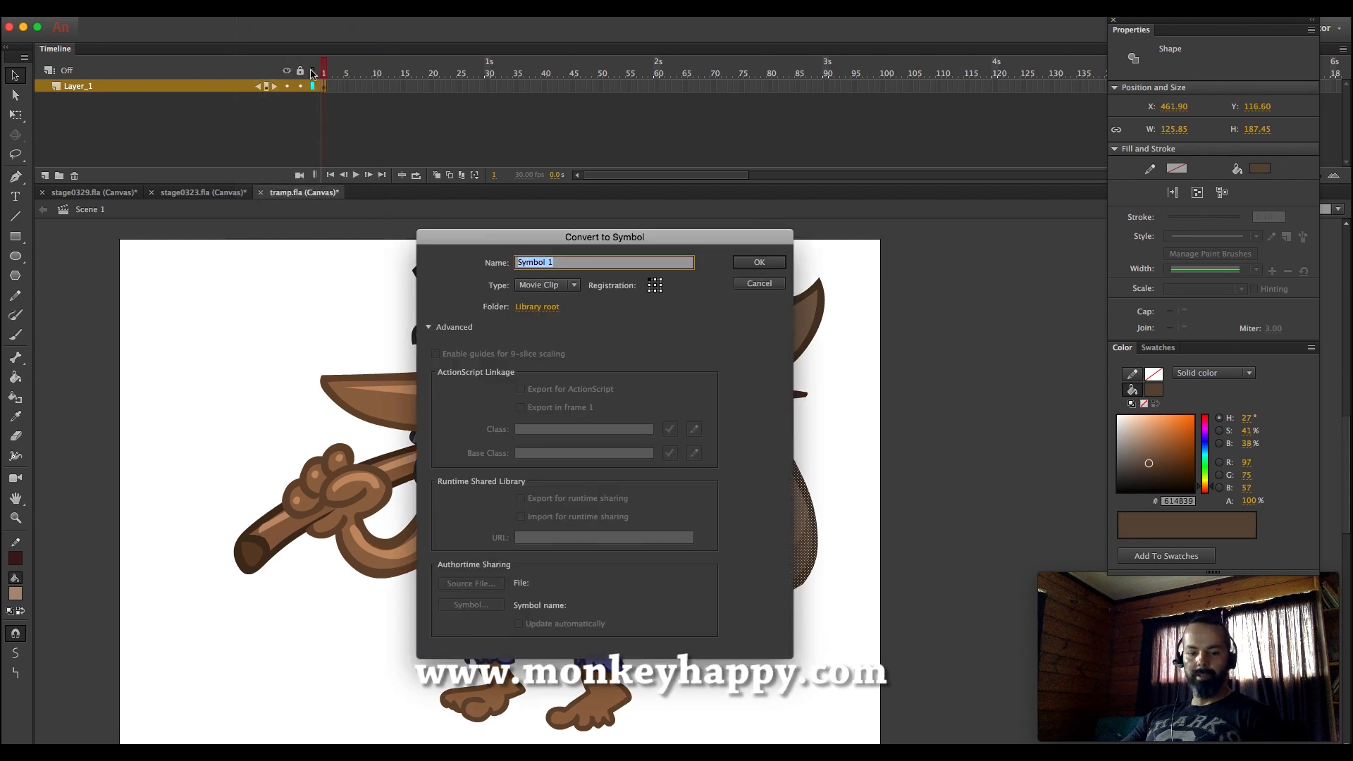
text(sack)
key(Return)
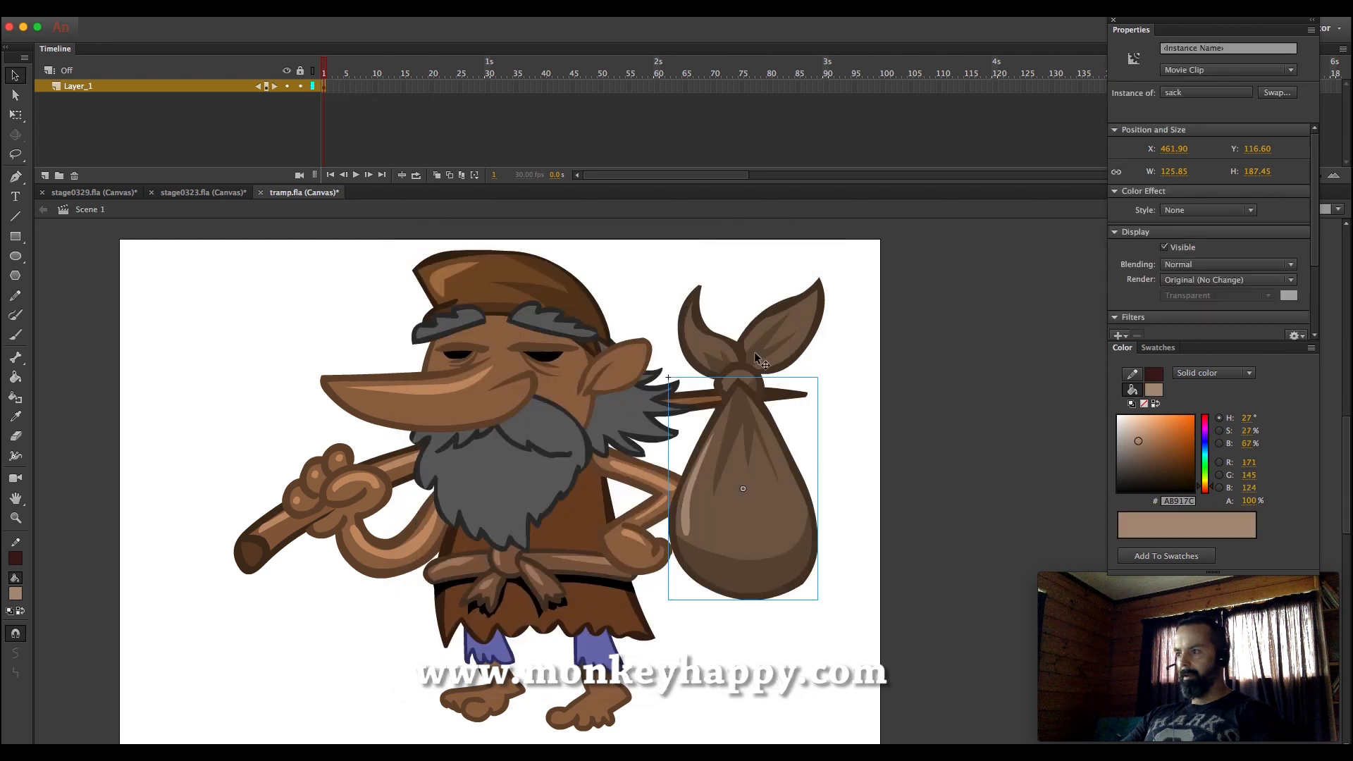
Move the sack clip's transformation point up to the knot, test its rotation and undo the test
key(q)
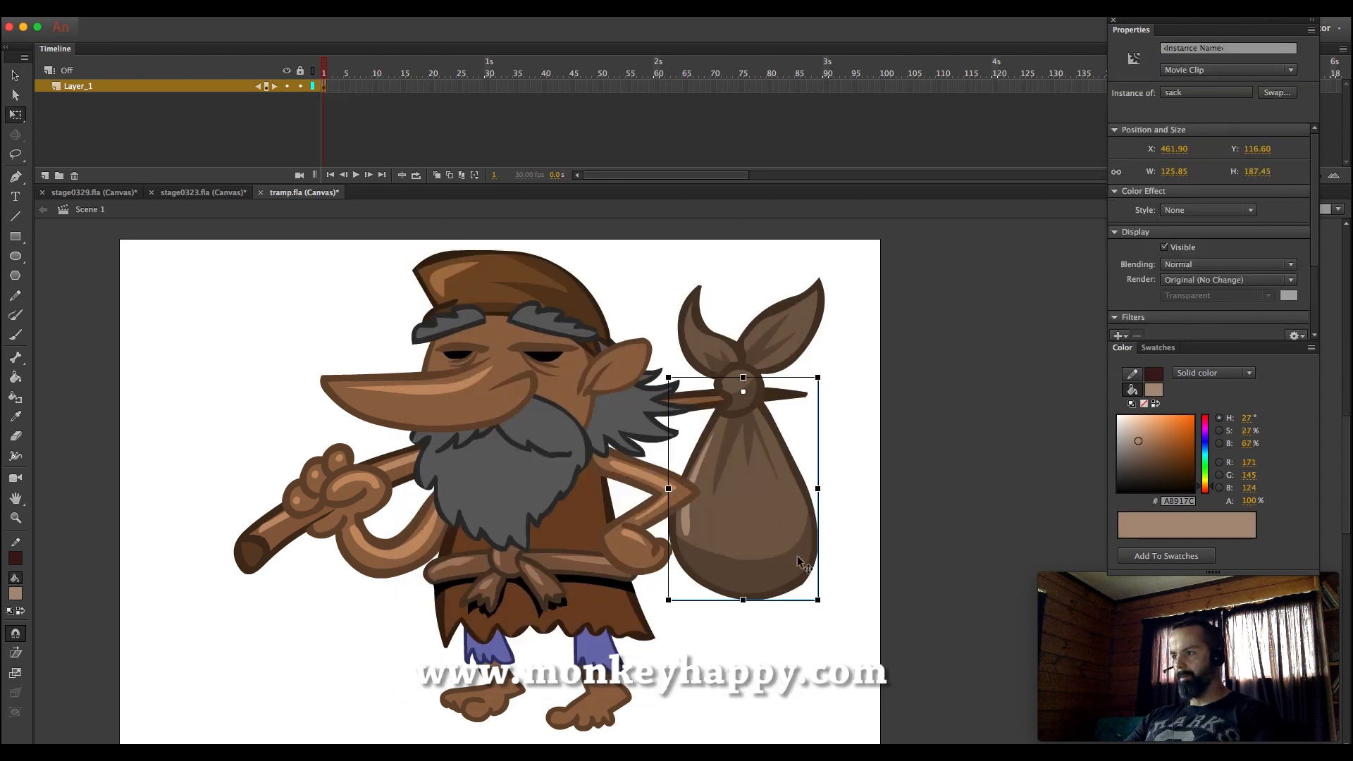
drag(822, 618, 841, 650)
key(super+z)
click(677, 607)
Draw a flat oval about 247 px wide and 53 px high under the tramp's feet and delete its outline
scroll(465, 504, down, 3)
click(16, 256)
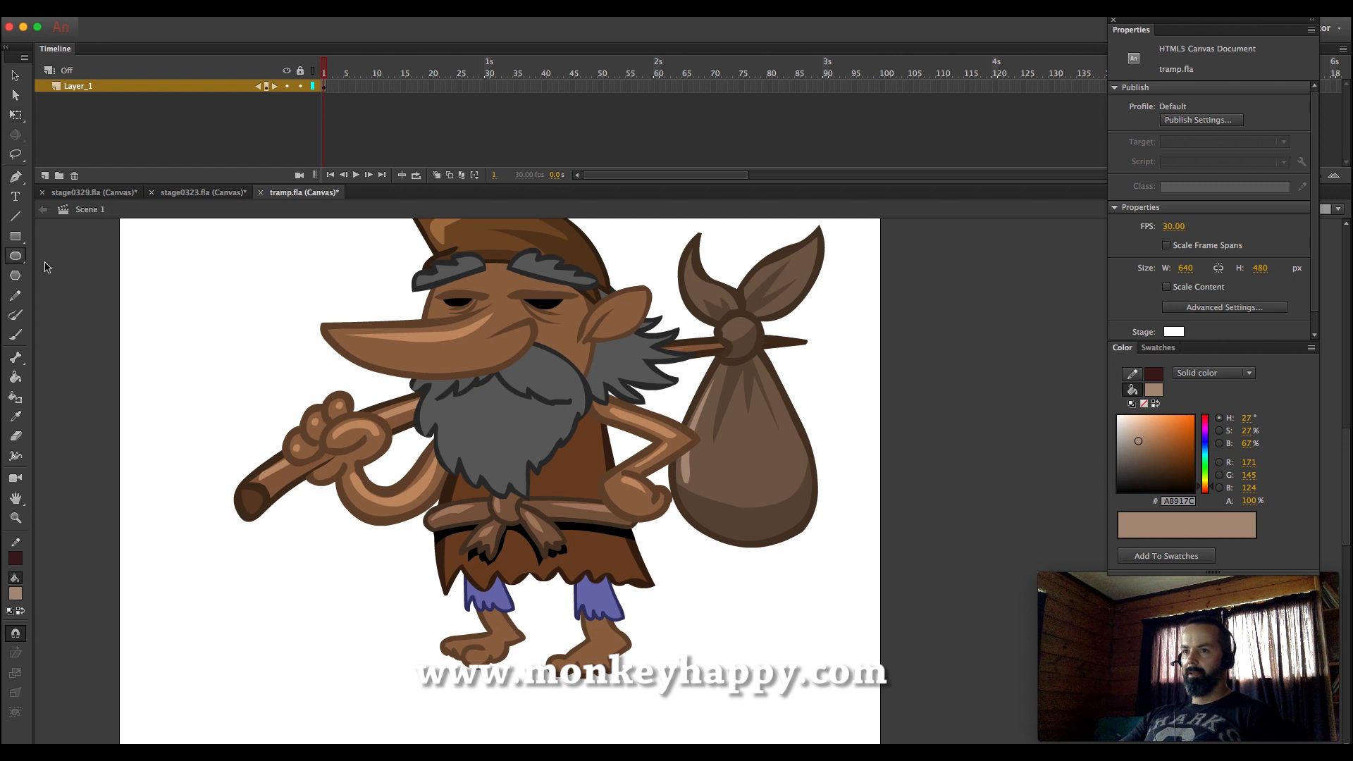
mouse_move(401, 622)
mouse_down()
mouse_move(679, 666)
mouse_move(697, 684)
mouse_up()
click(15, 75)
click(644, 631)
key(Delete)
Change the oval's fill to solid black, 000000
click(652, 643)
drag(1162, 467, 959, 553)
drag(732, 653, 679, 647)
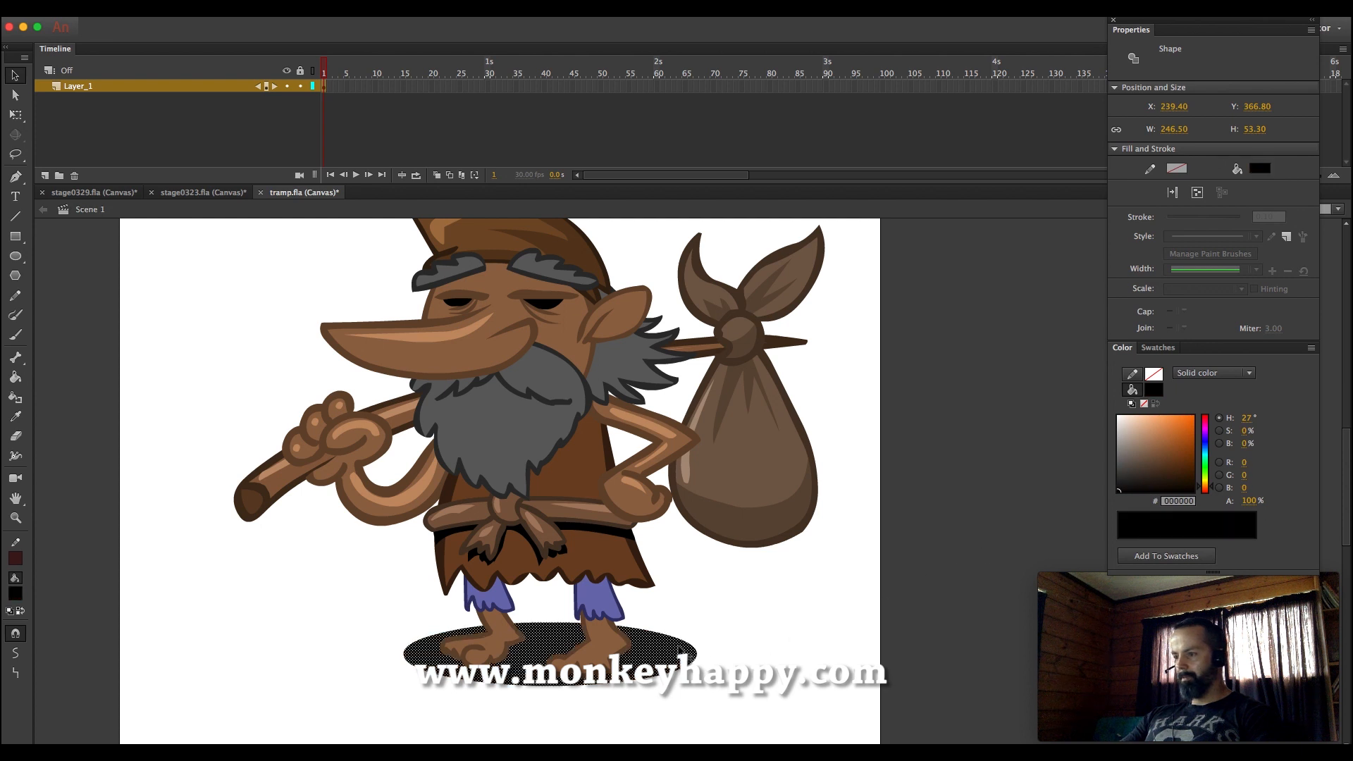
Convert the black oval to a movie clip named shadow and send it backward behind the tramp's feet
click(260, 9)
click(295, 42)
text(s)
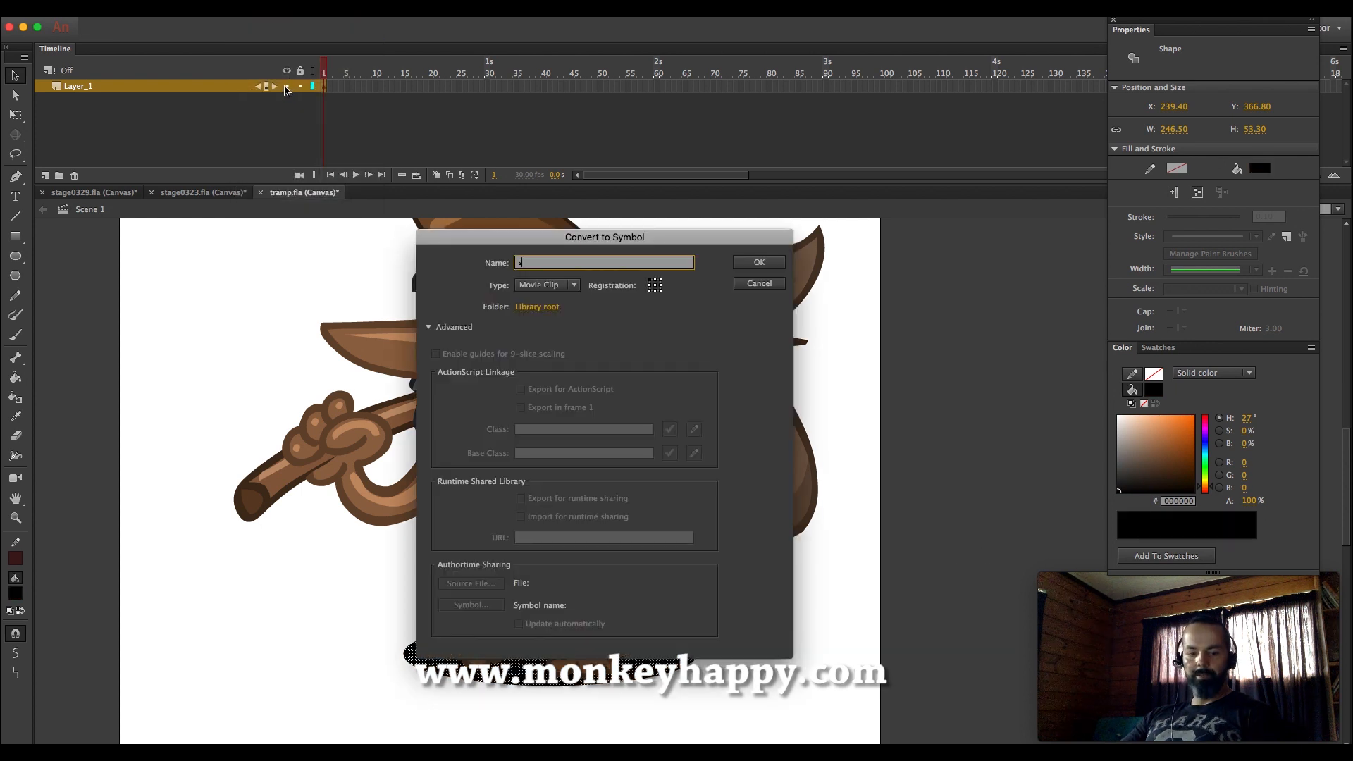
text(hadow)
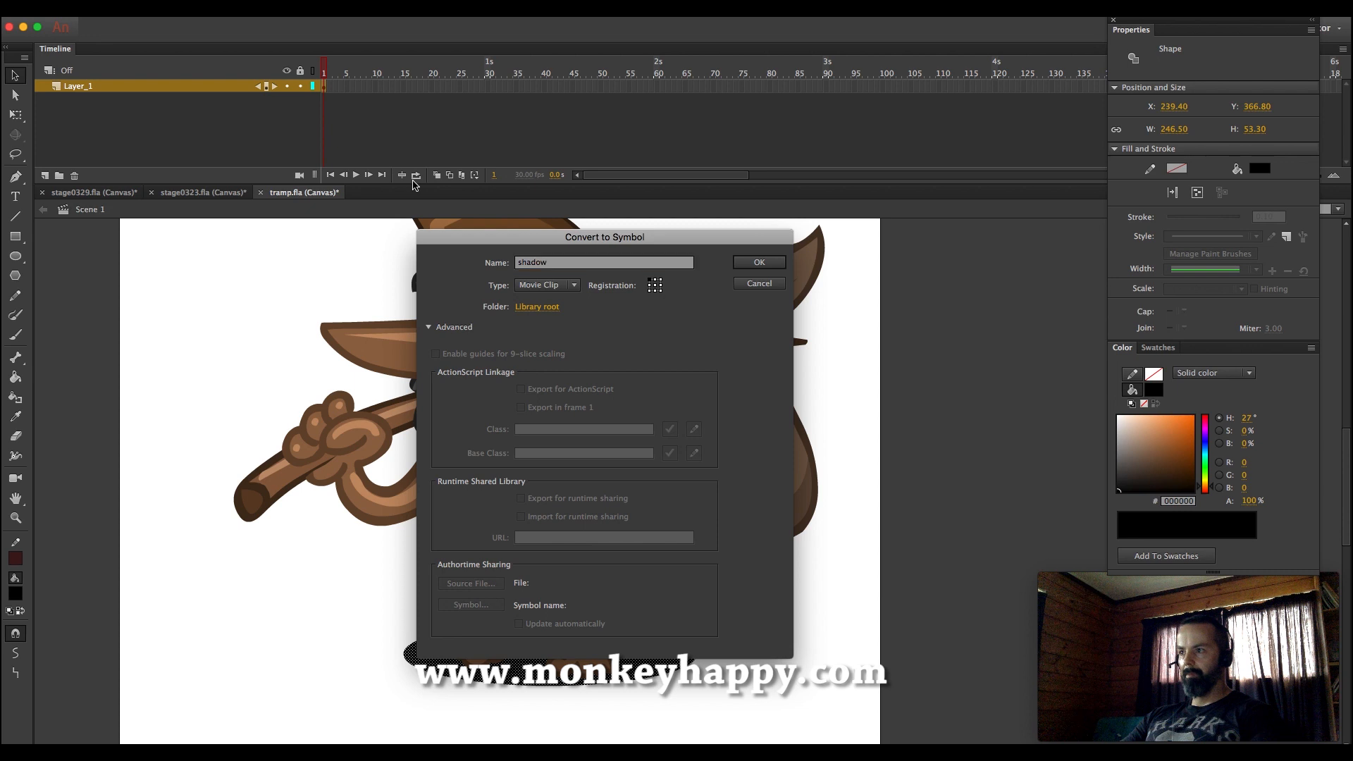
key(Return)
key(super+Down)
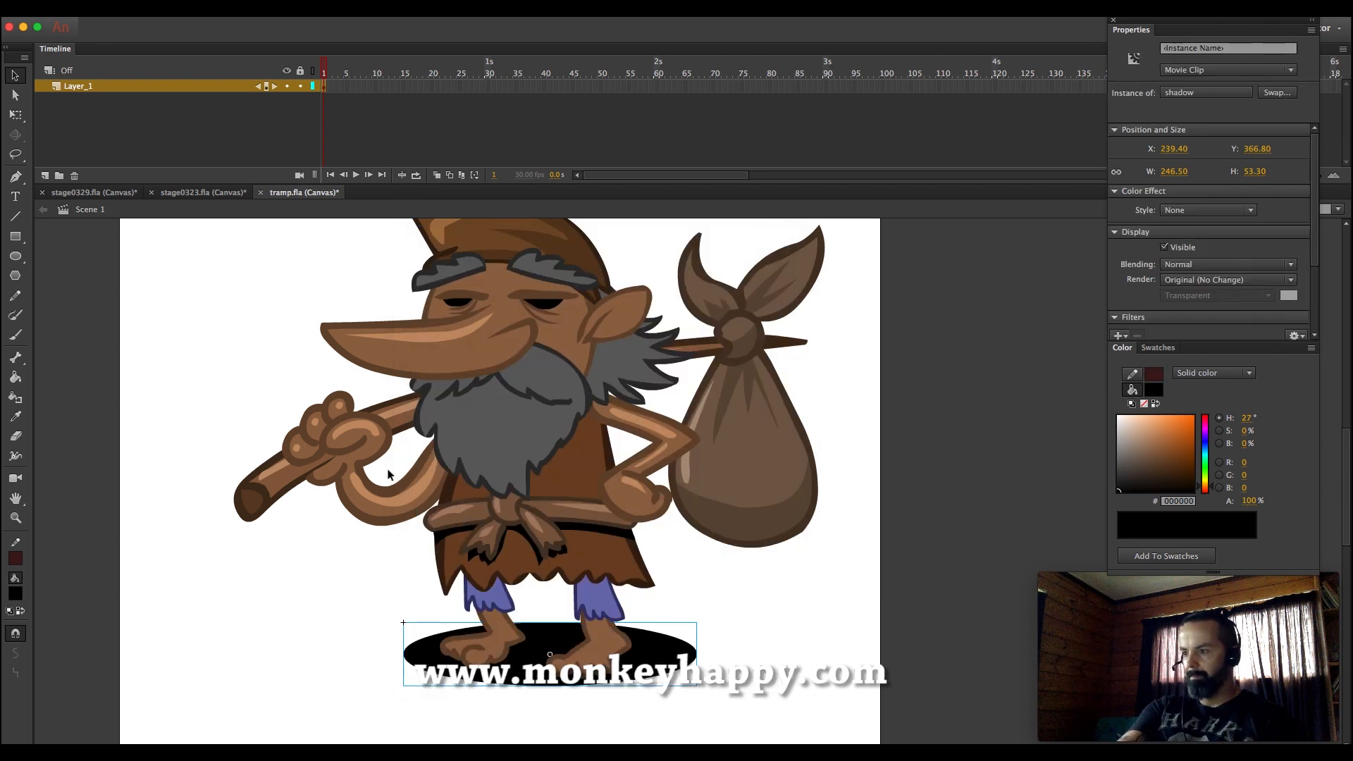
Inside the leg clip's trouser group, bend both side edges outward to widen the dark purple outline
double_click(497, 598)
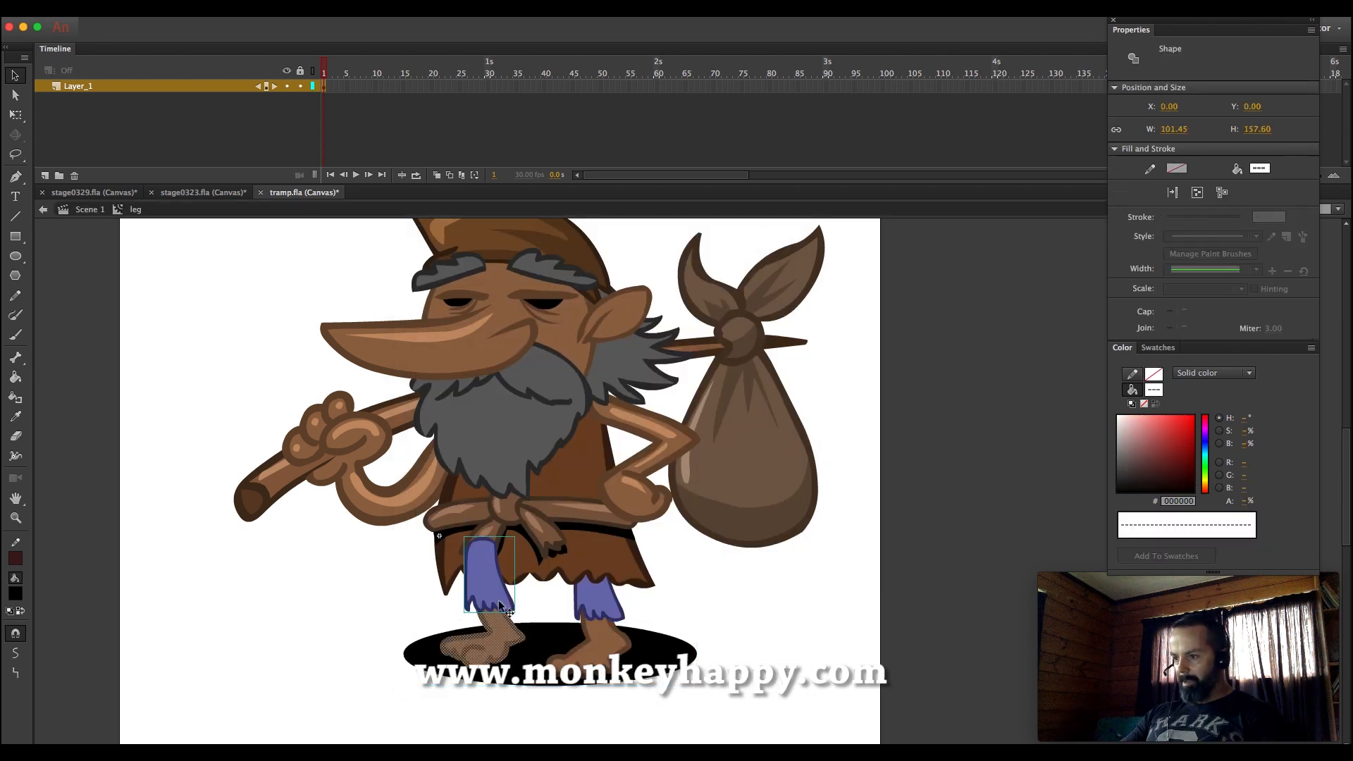
click(24, 522)
drag(391, 526, 745, 609)
click(17, 76)
click(268, 527)
double_click(365, 507)
click(339, 514)
drag(346, 515, 332, 515)
drag(472, 512, 490, 509)
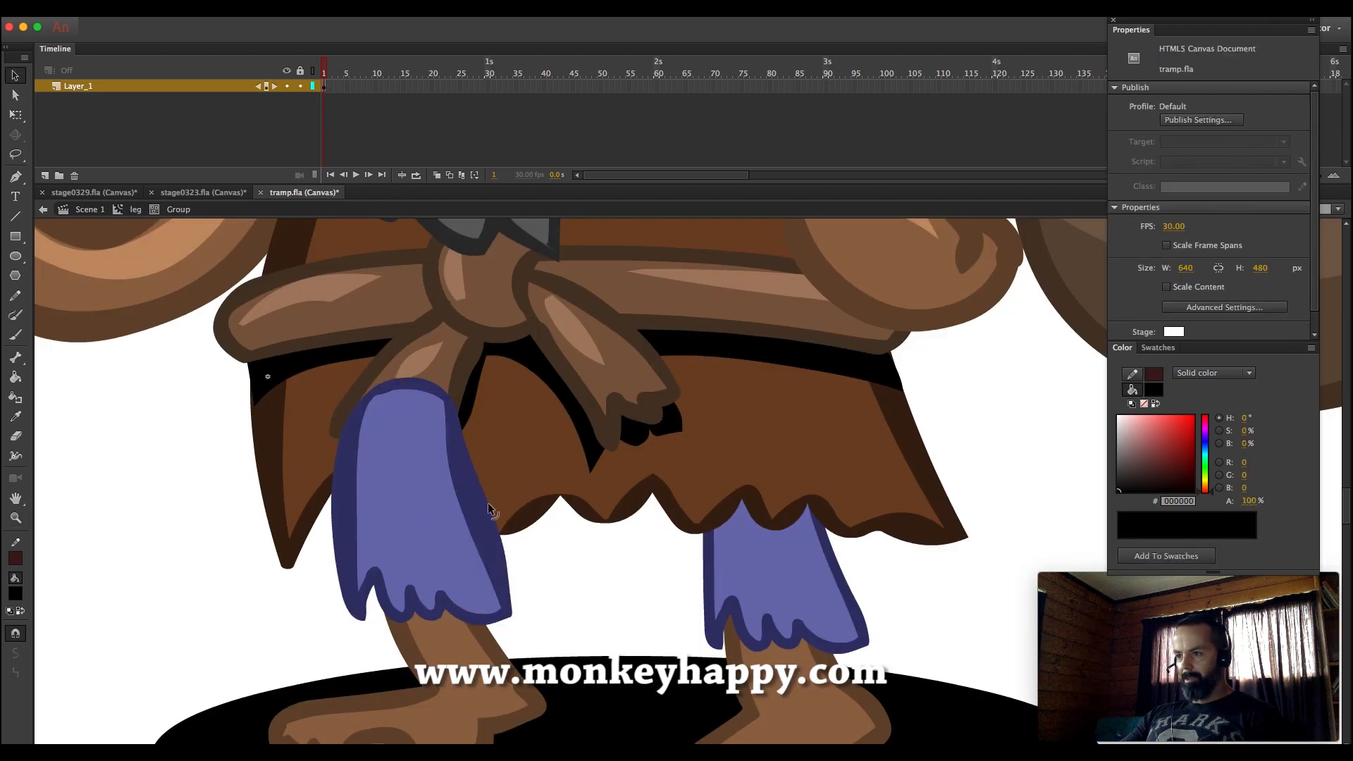
Widen the dark outline on both sides of the leg2 clip's trouser the same way and return to Scene 1
click(138, 210)
double_click(724, 575)
double_click(725, 574)
double_click(725, 575)
click(682, 568)
drag(705, 561, 684, 560)
drag(832, 549, 852, 551)
click(134, 210)
click(97, 212)
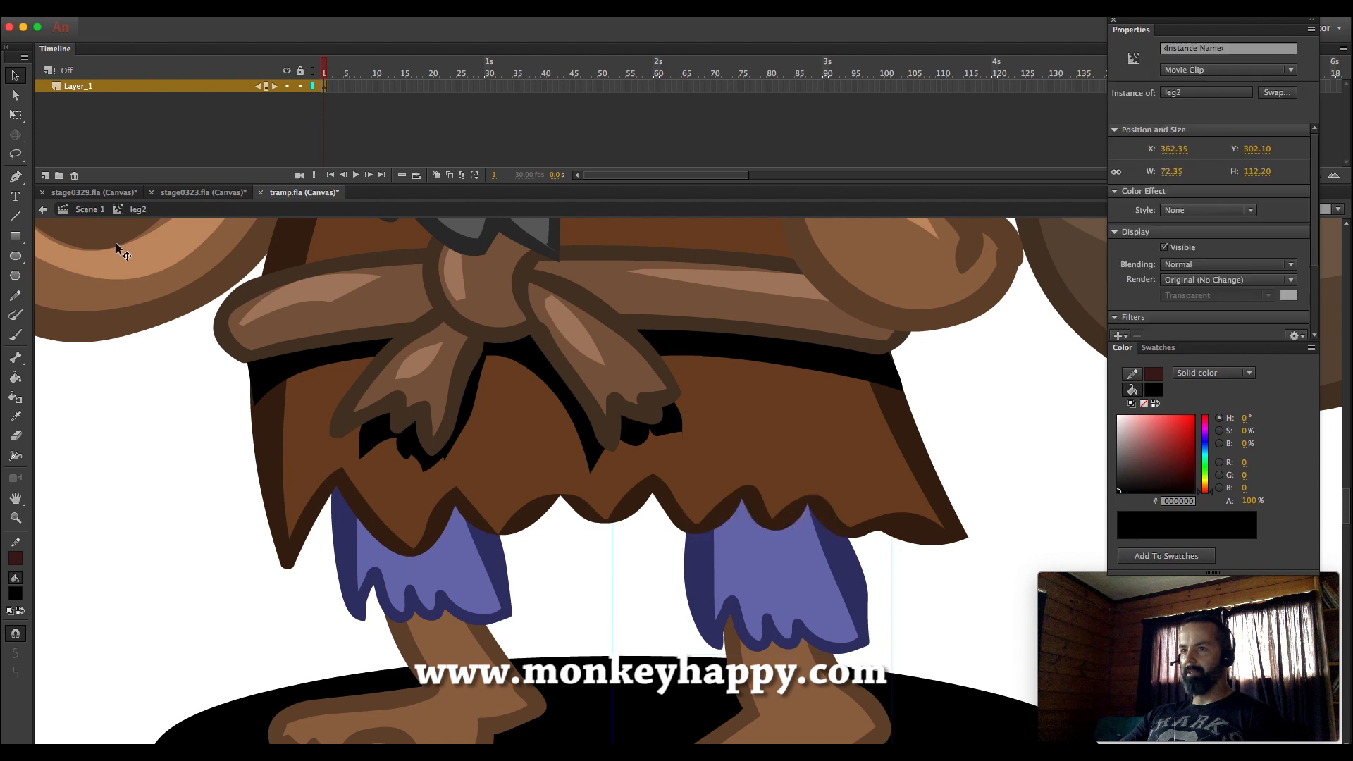
Convert all the tramp's parts to one movie clip named tramp walking and move it to about X 55.5, Y 39.55
click(15, 519)
click(663, 524)
click(676, 521)
drag(956, 622, 574, 130)
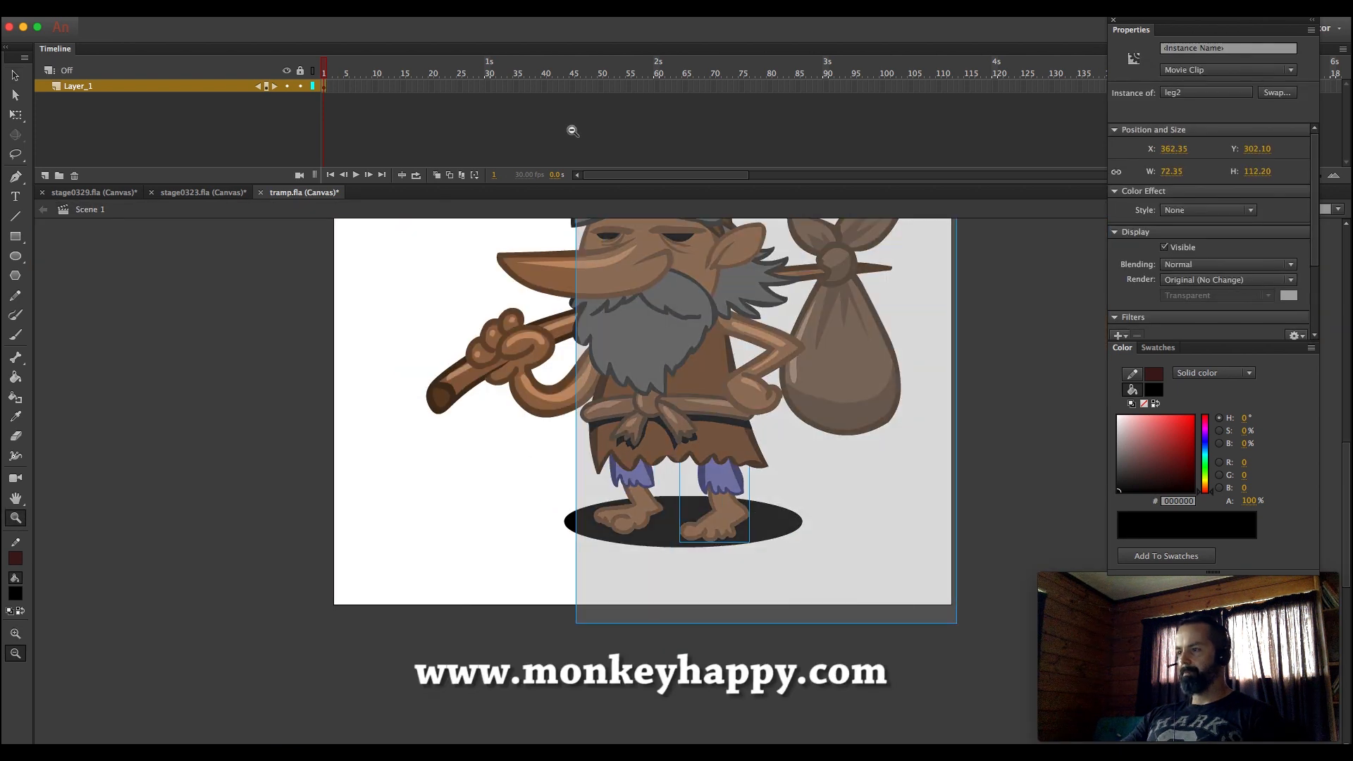
click(16, 75)
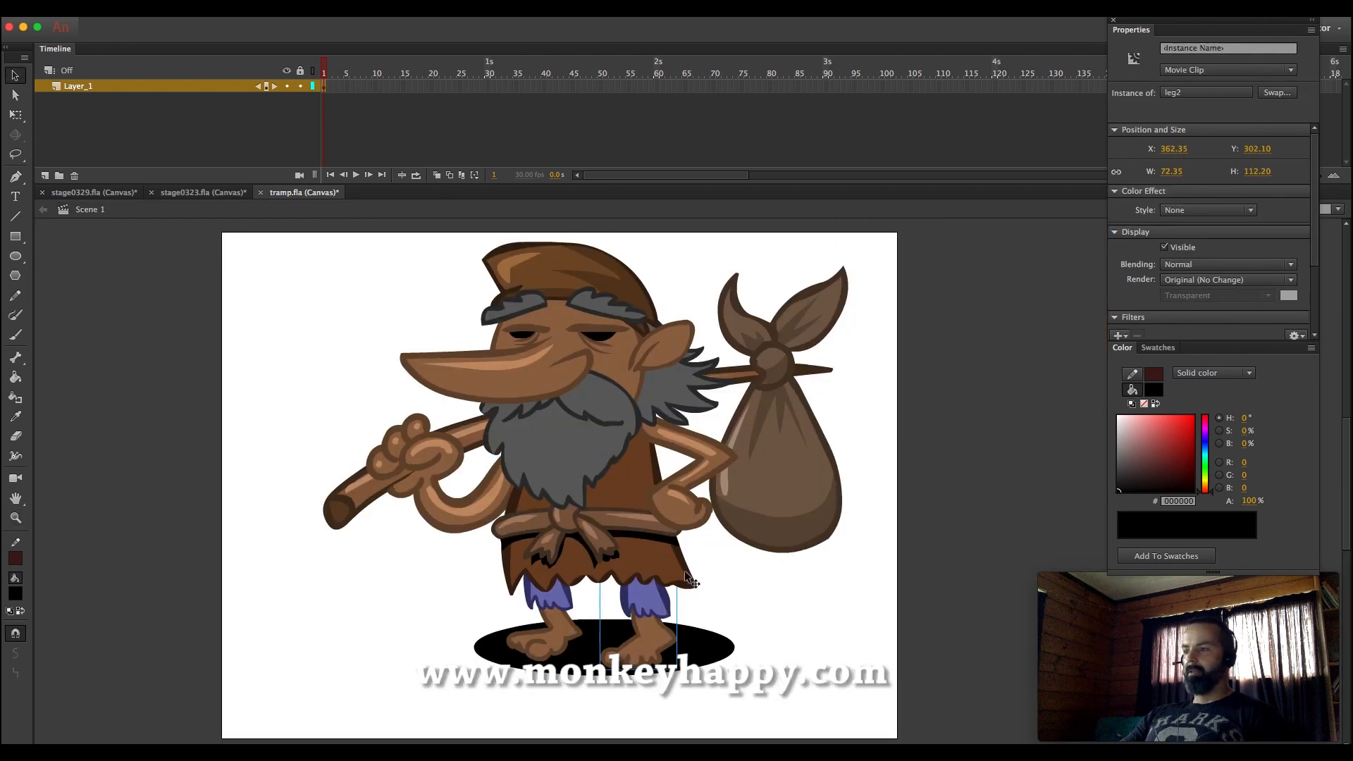
click(758, 593)
click(646, 438)
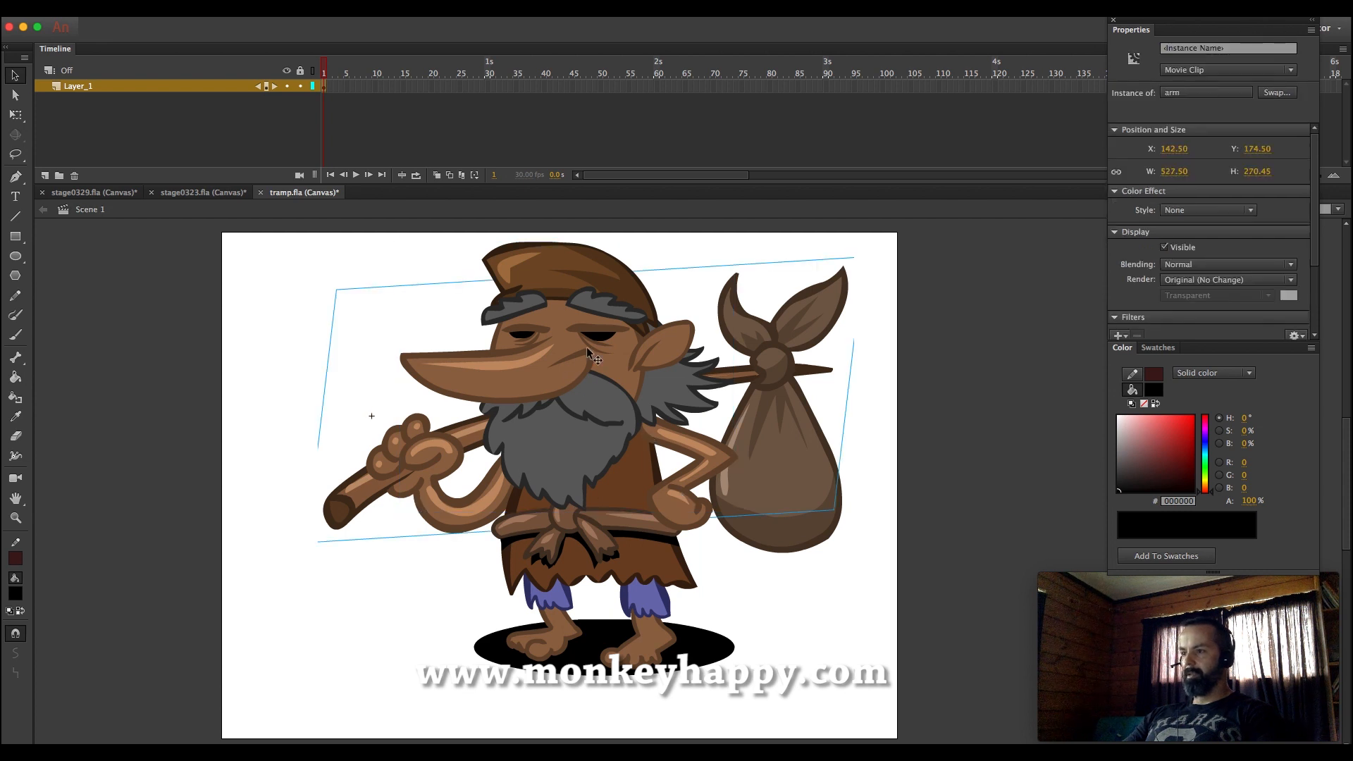
click(776, 570)
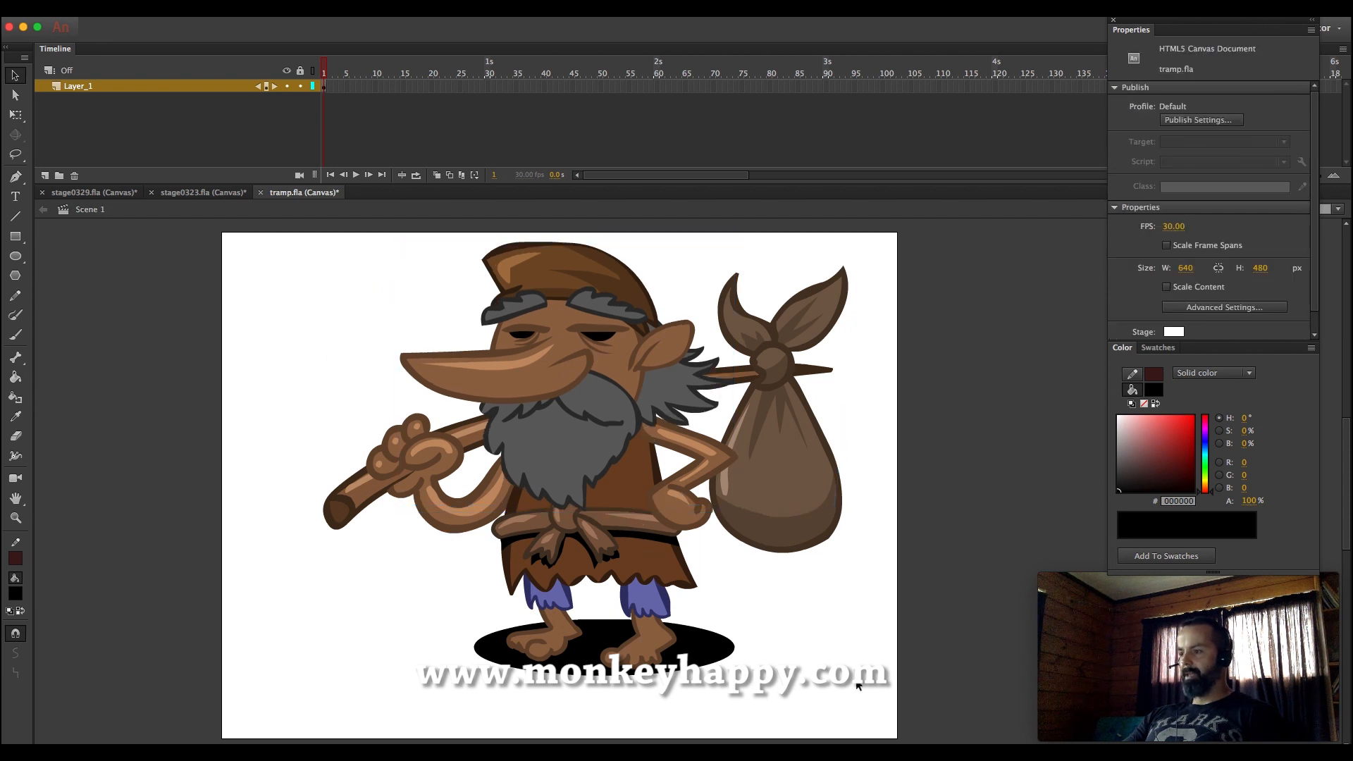
drag(850, 668, 421, 288)
click(257, 8)
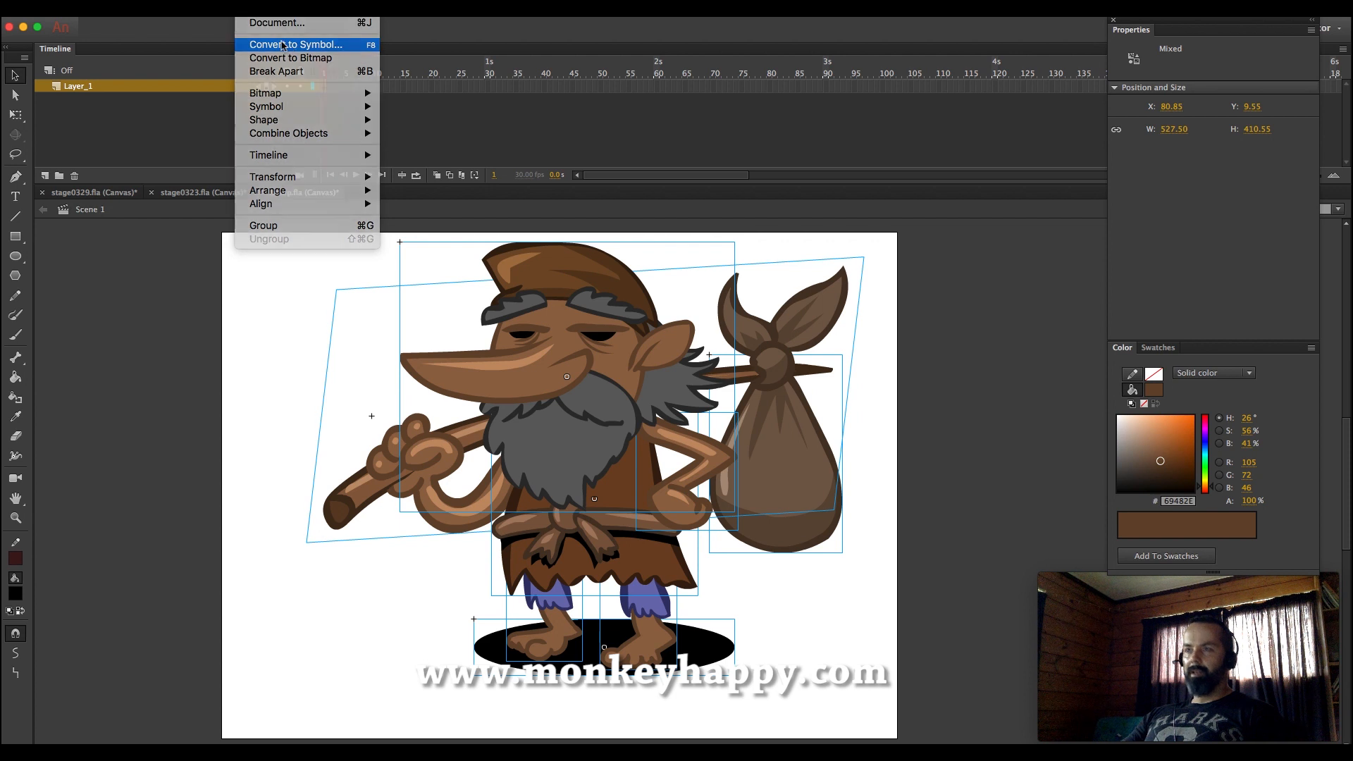
click(296, 45)
text(tramp wal)
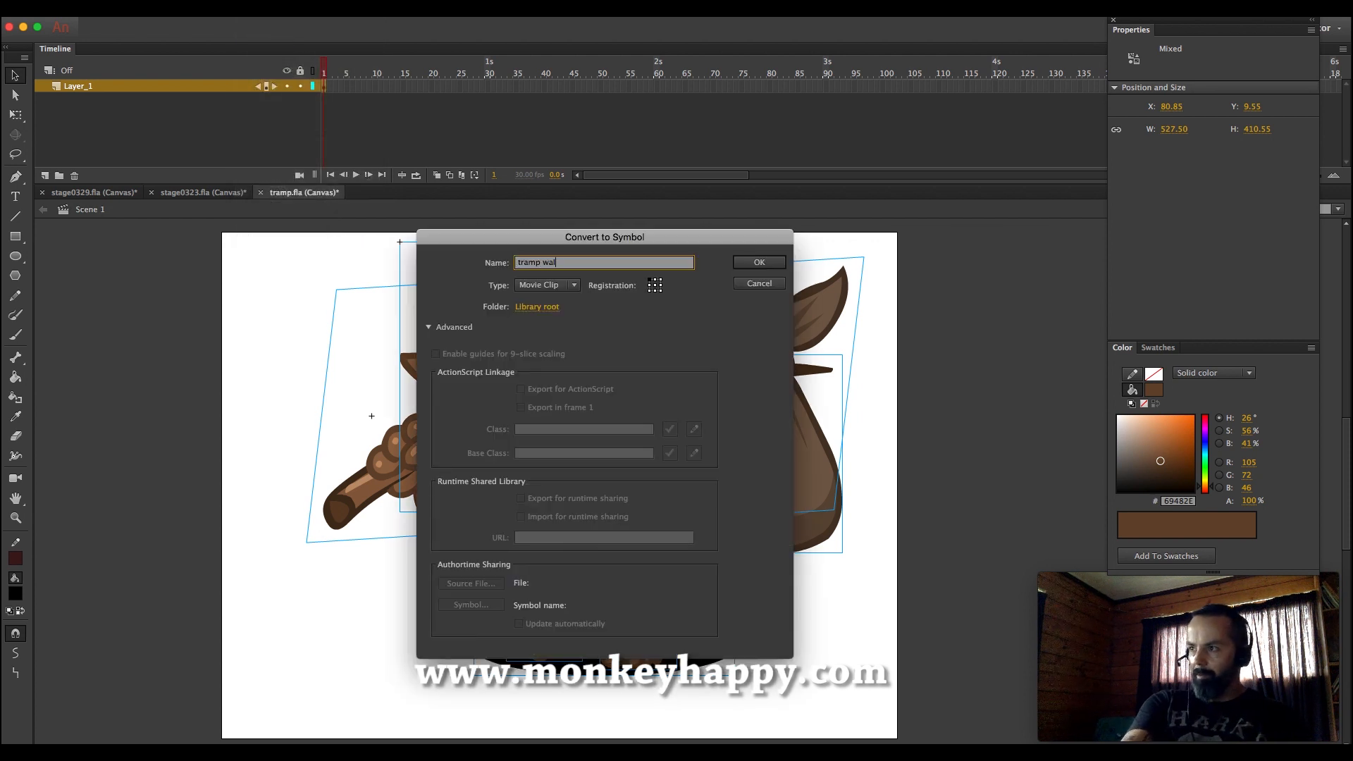
key(Return)
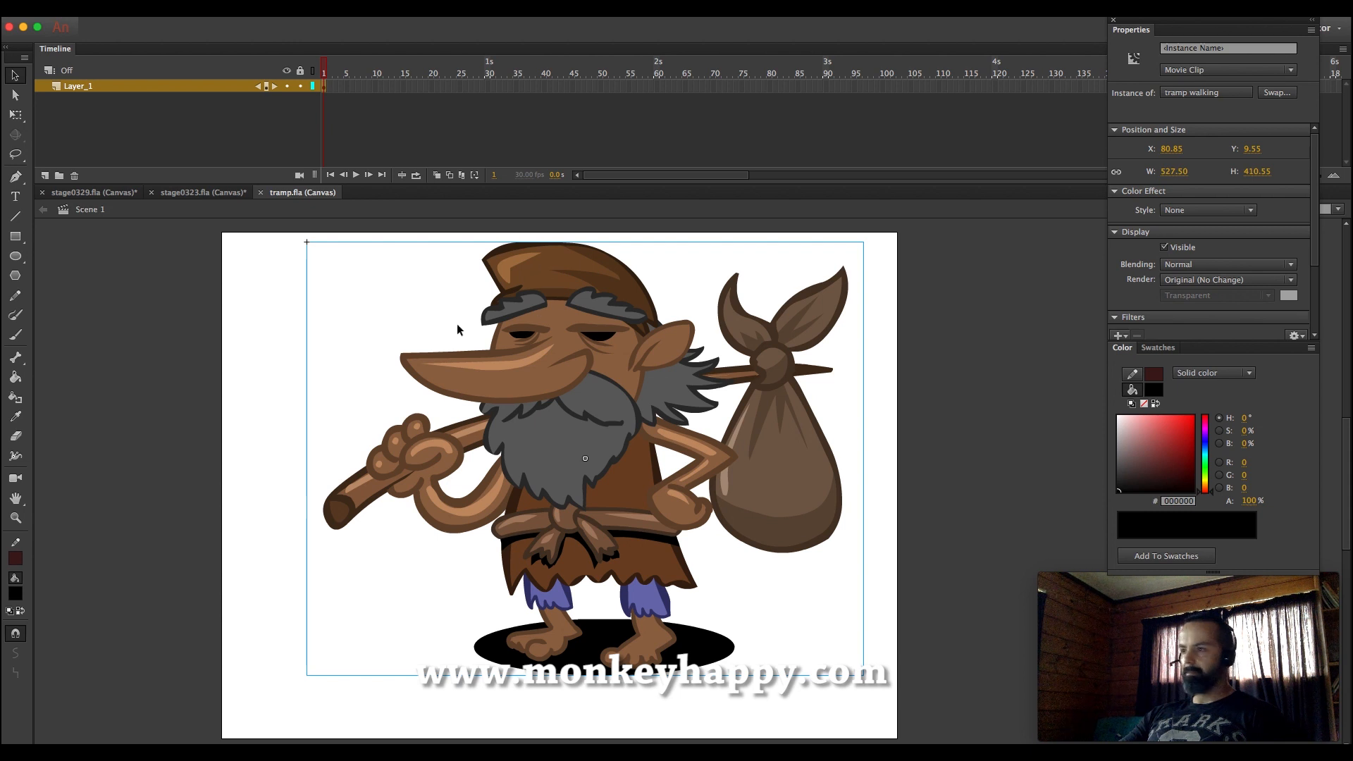
click(266, 327)
drag(599, 362, 572, 395)
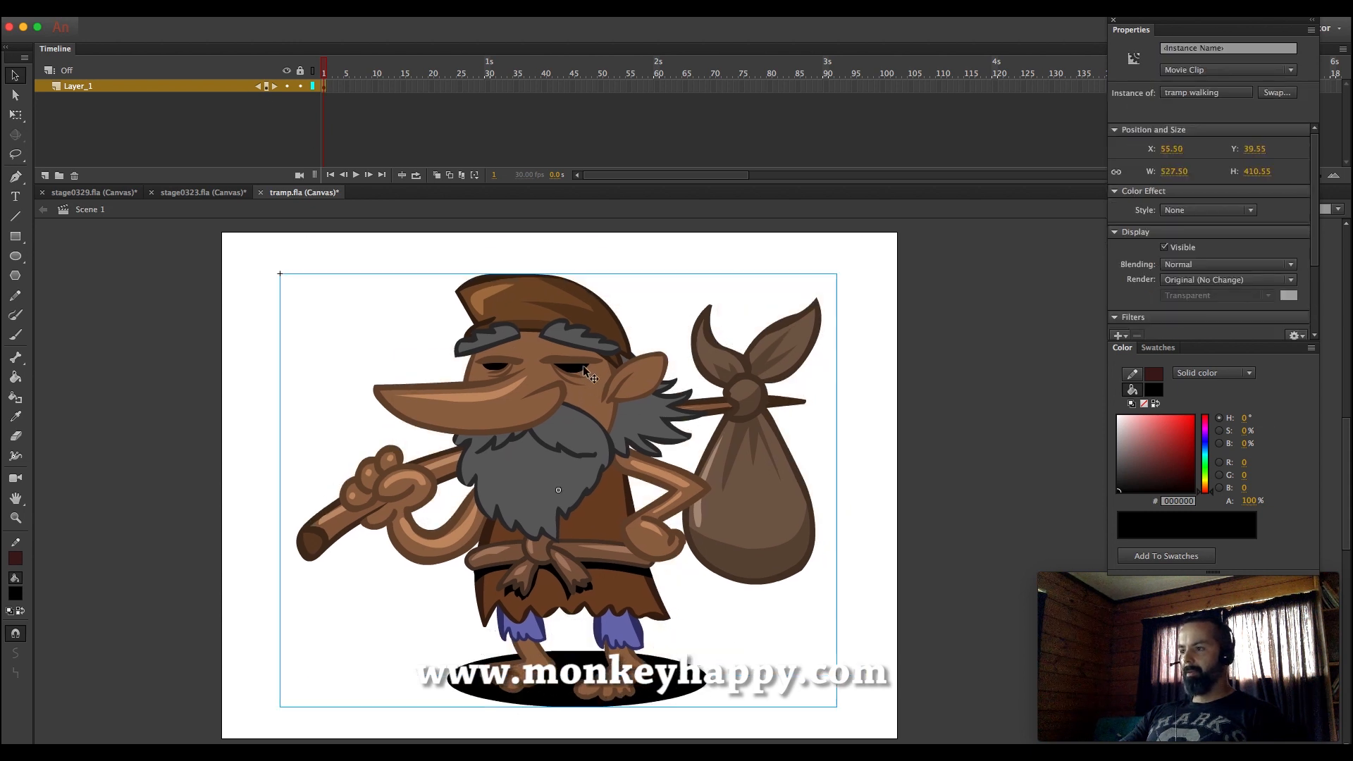
Inside the tramp walking clip, distribute all the body parts to separate layers
double_click(584, 369)
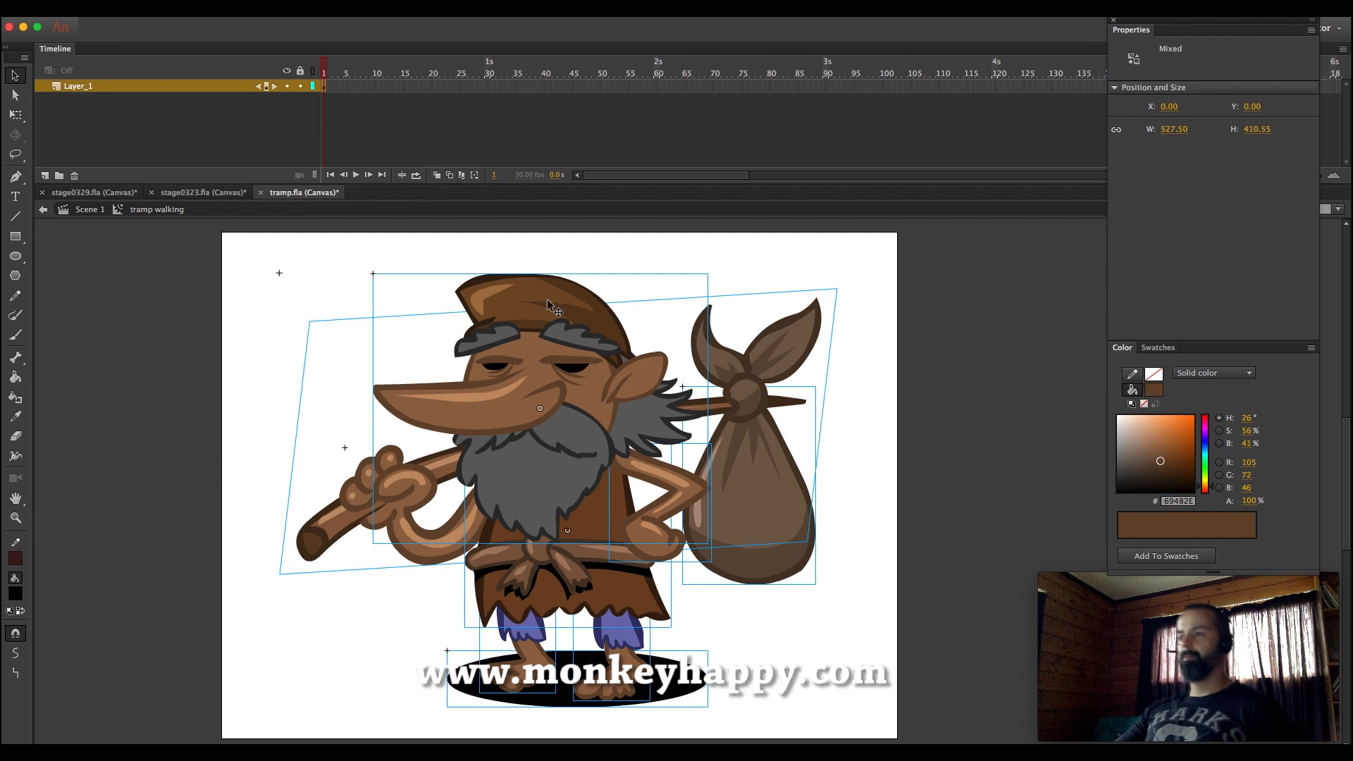
right_click(566, 341)
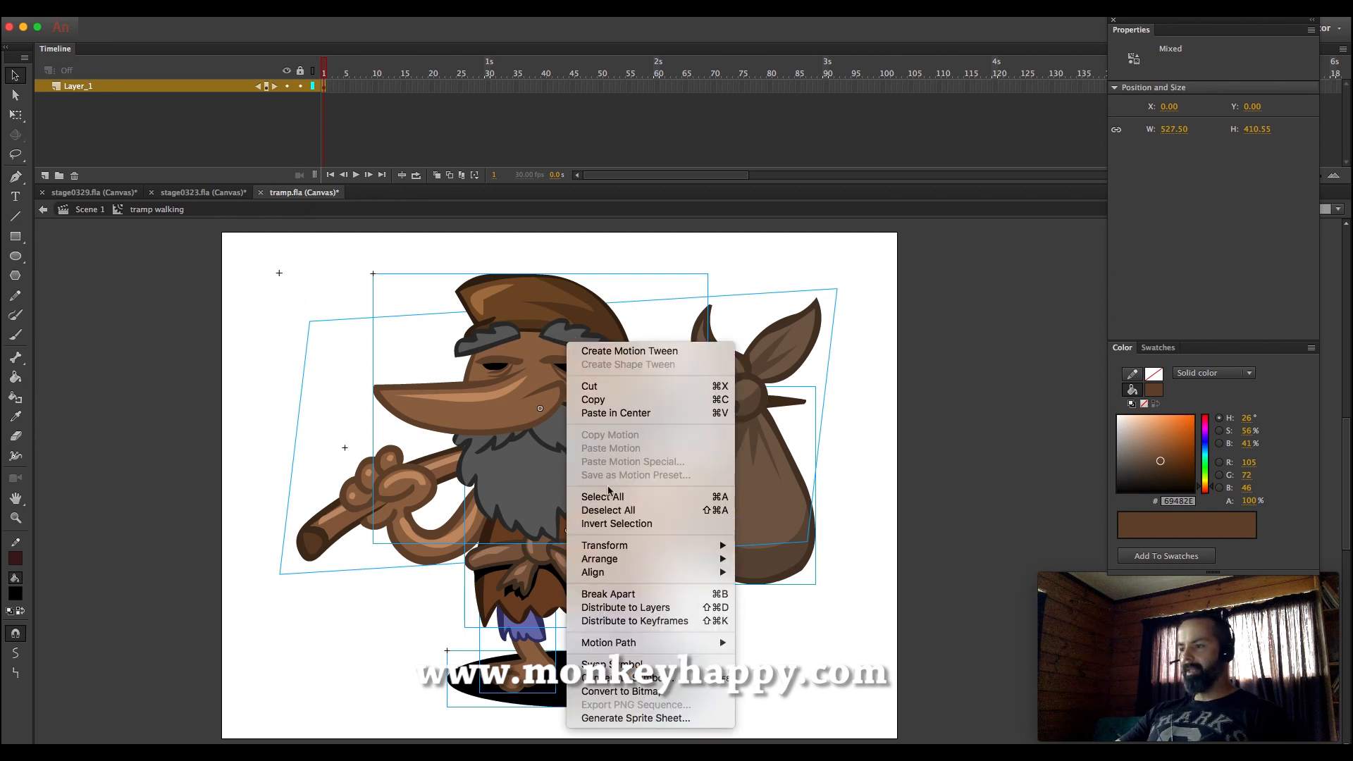
click(633, 610)
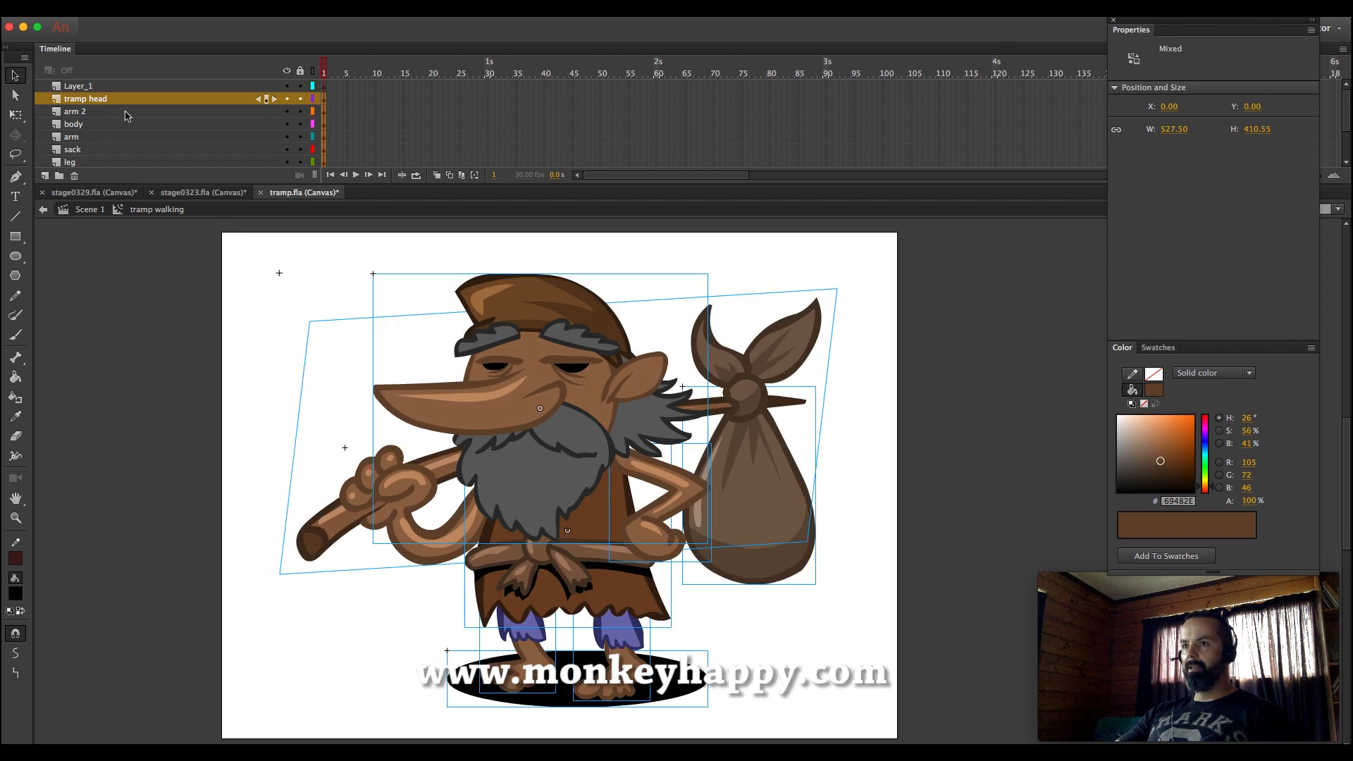
Check which body part each of the distributed layers holds
click(116, 112)
click(105, 99)
click(102, 112)
click(91, 125)
click(89, 148)
scroll(90, 149, down, 2)
click(92, 125)
Delete the empty layer Layer_10 beneath the shadow layer
click(91, 151)
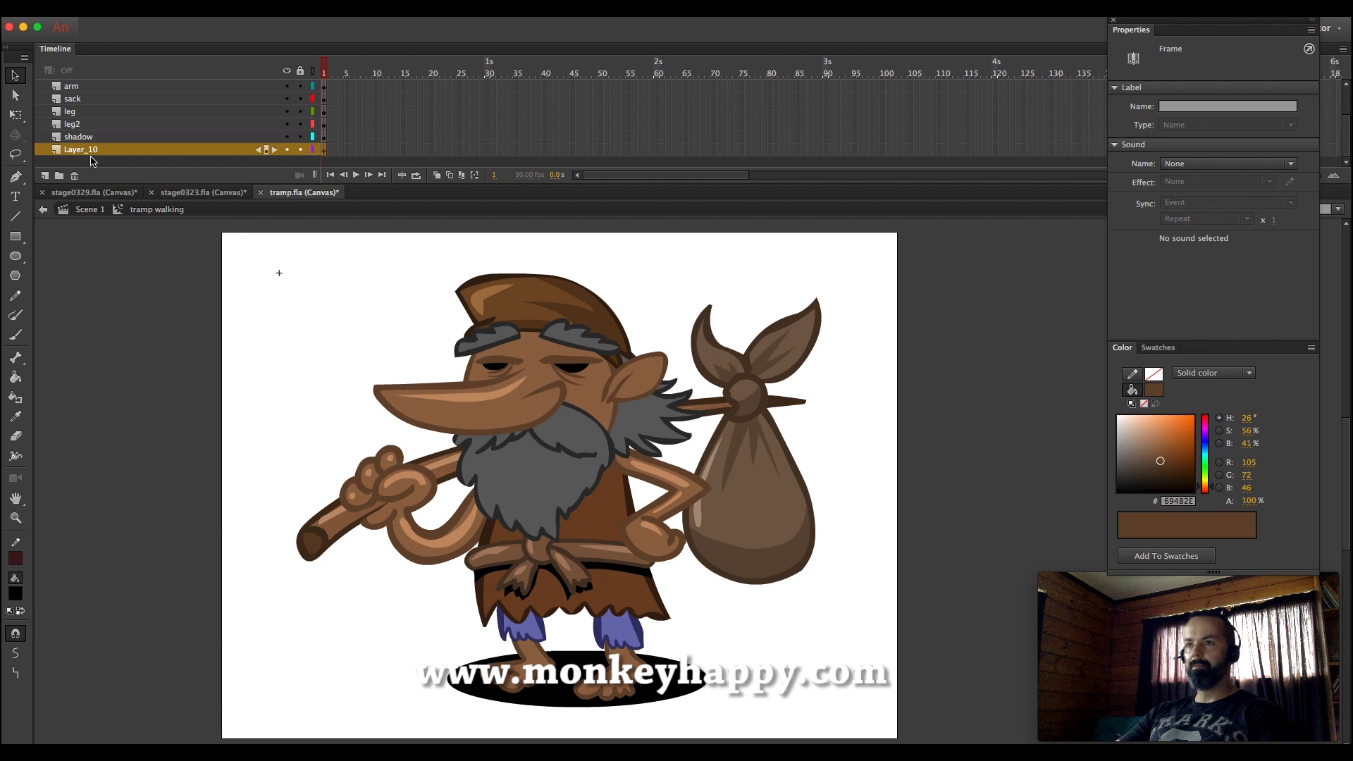
click(326, 152)
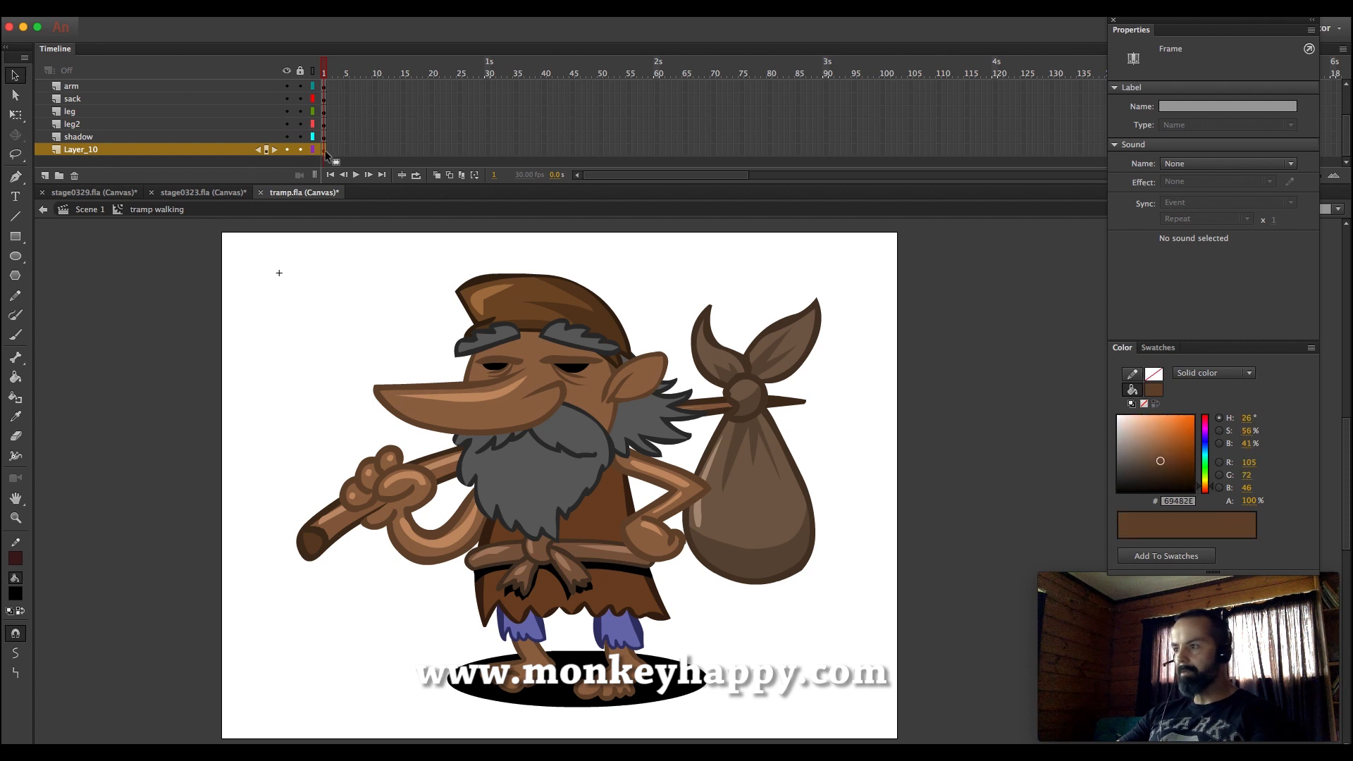
key(Delete)
right_click(159, 151)
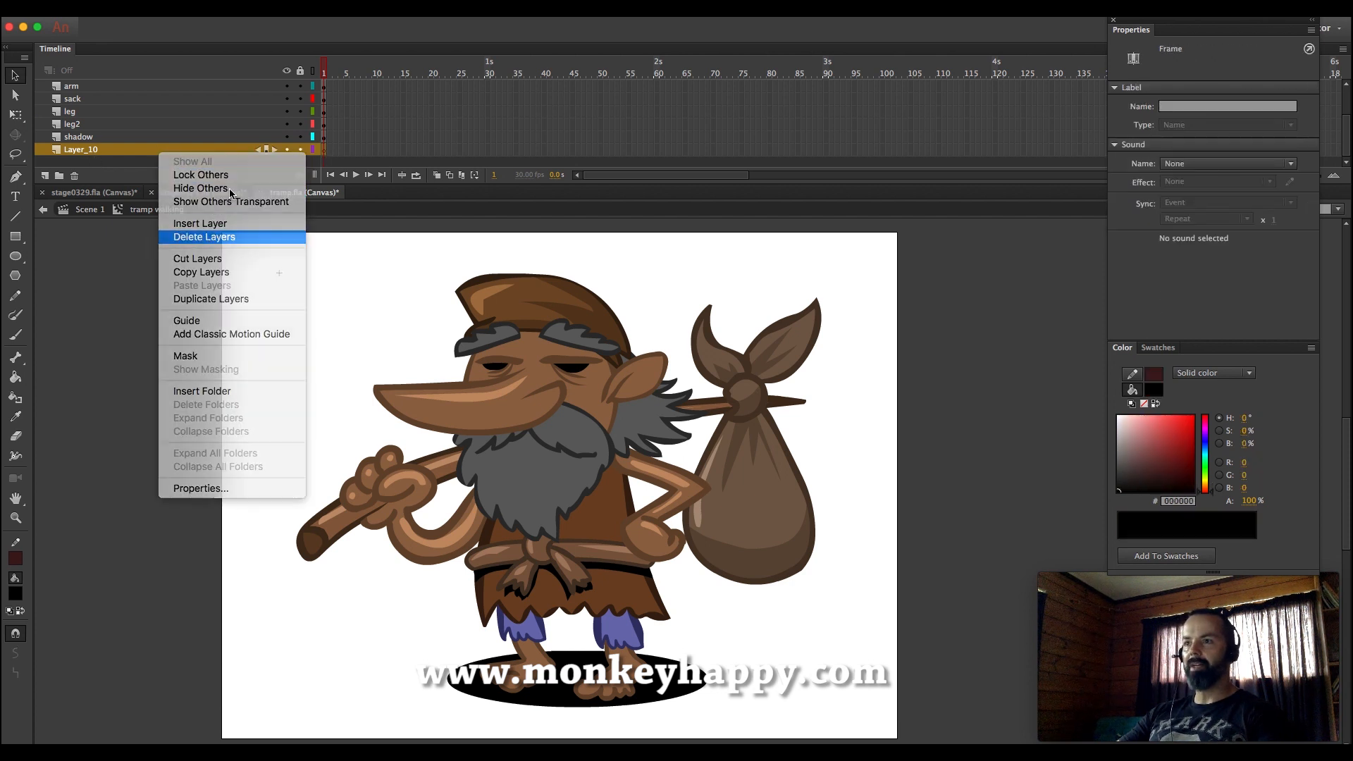
click(204, 237)
Create a classic tween on frame 1 of all layers from tramp head down to shadow
click(108, 151)
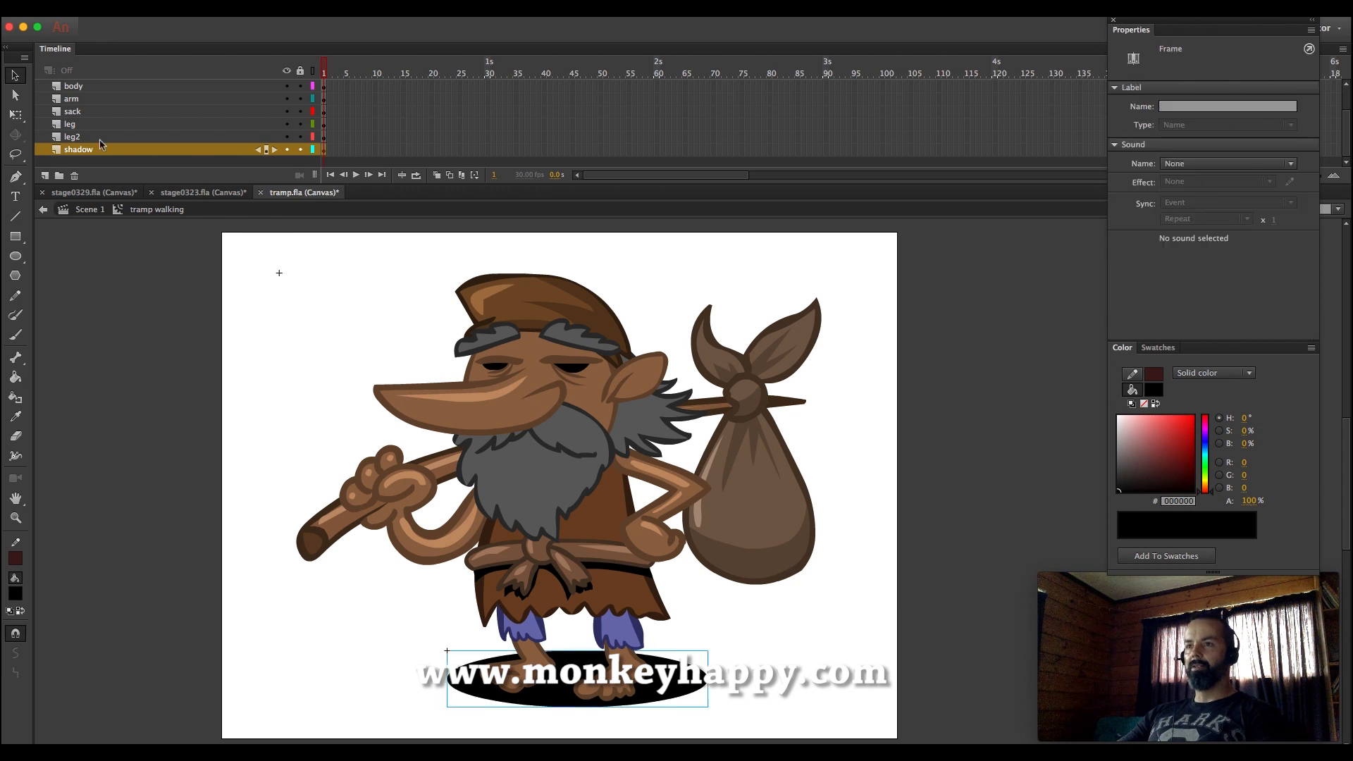
click(105, 137)
click(102, 124)
click(123, 111)
scroll(241, 106, up, 1)
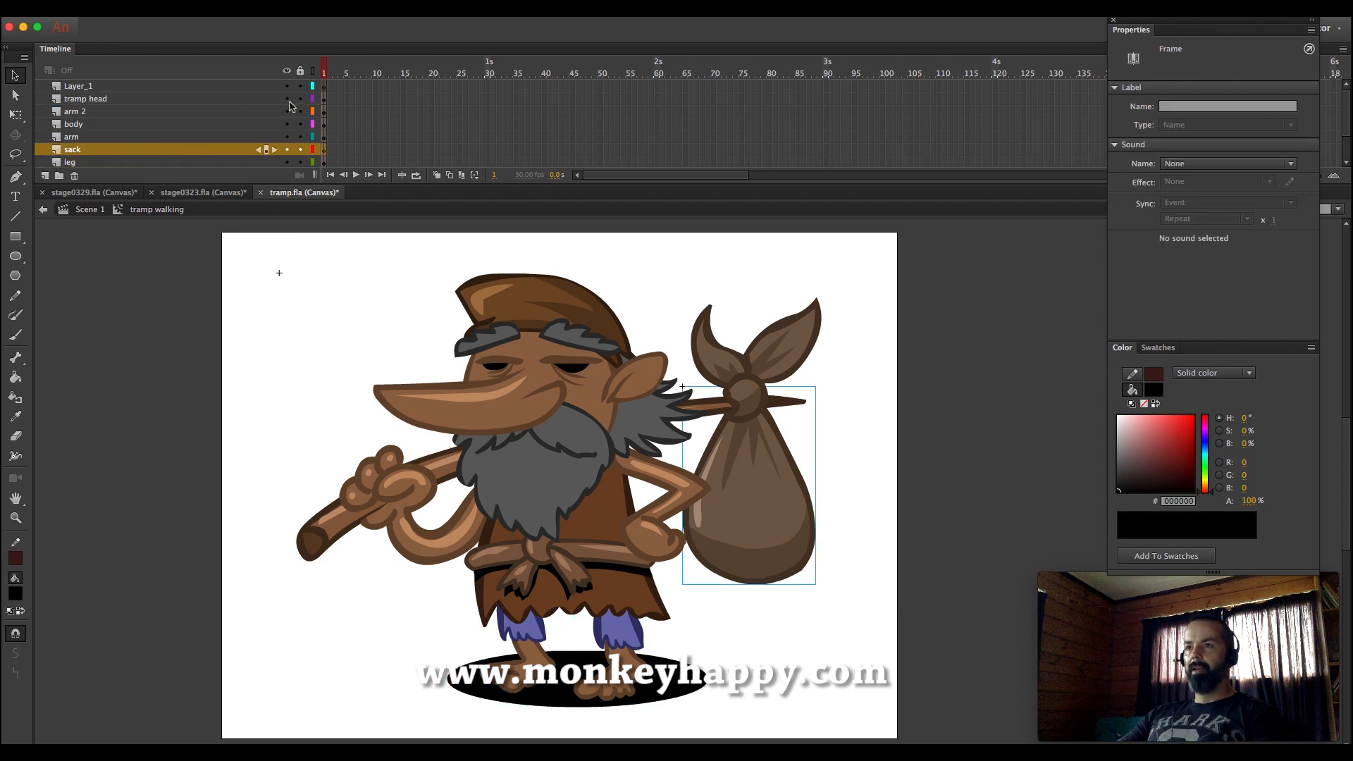
click(106, 111)
drag(327, 104, 333, 165)
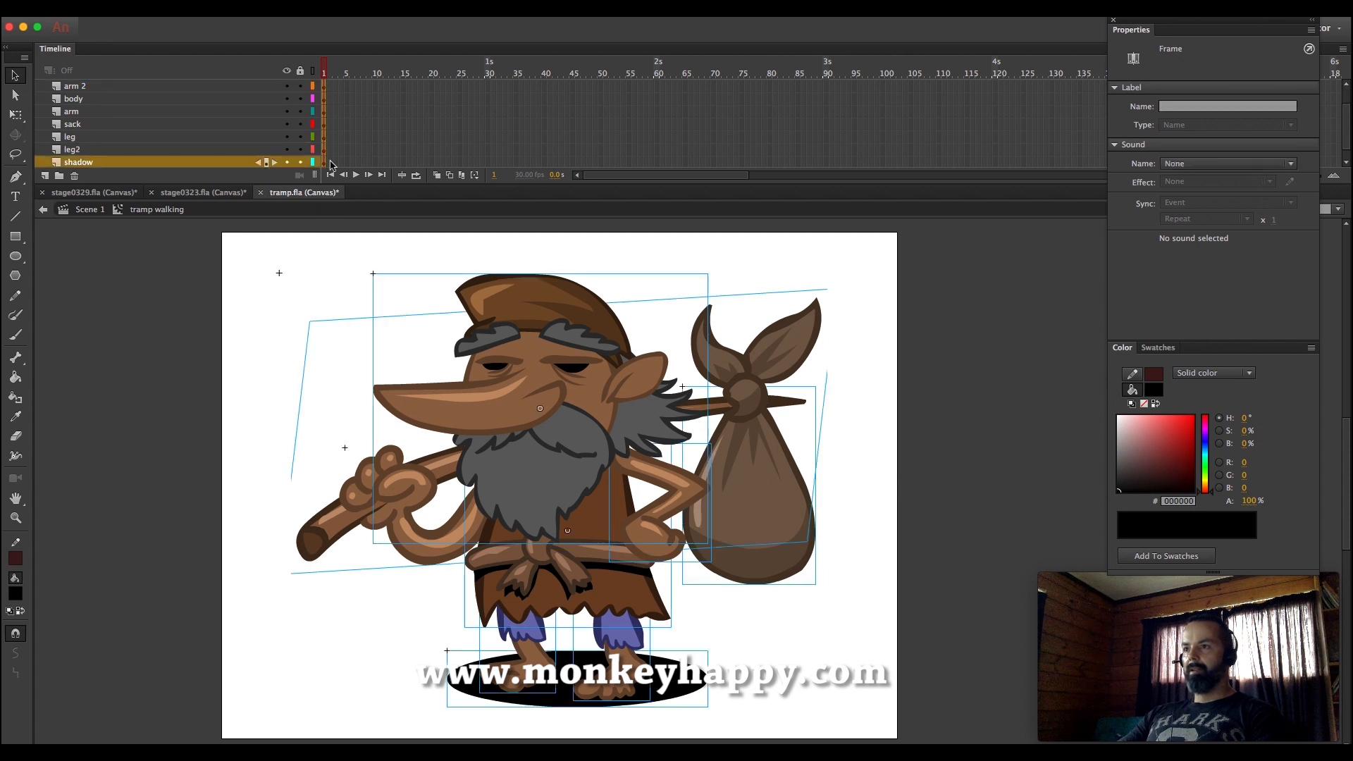
right_click(333, 152)
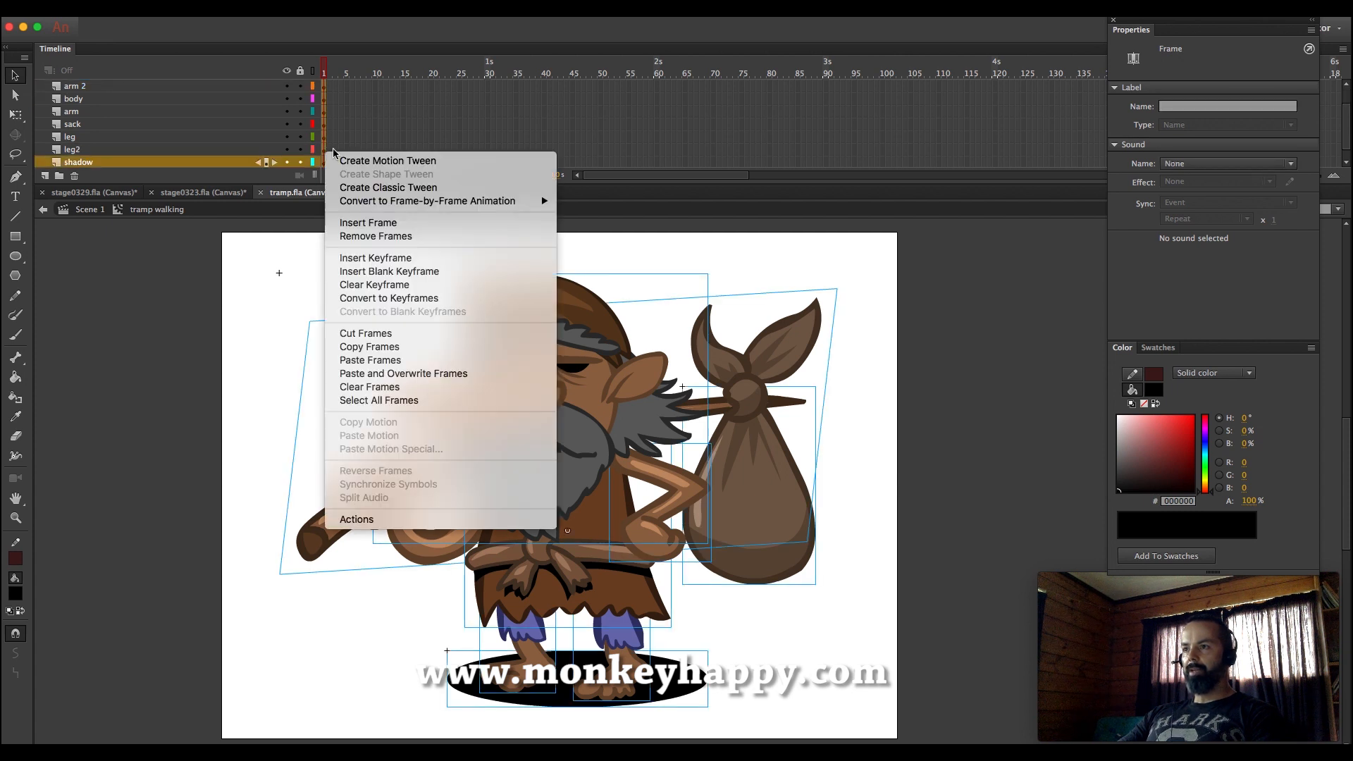
click(374, 188)
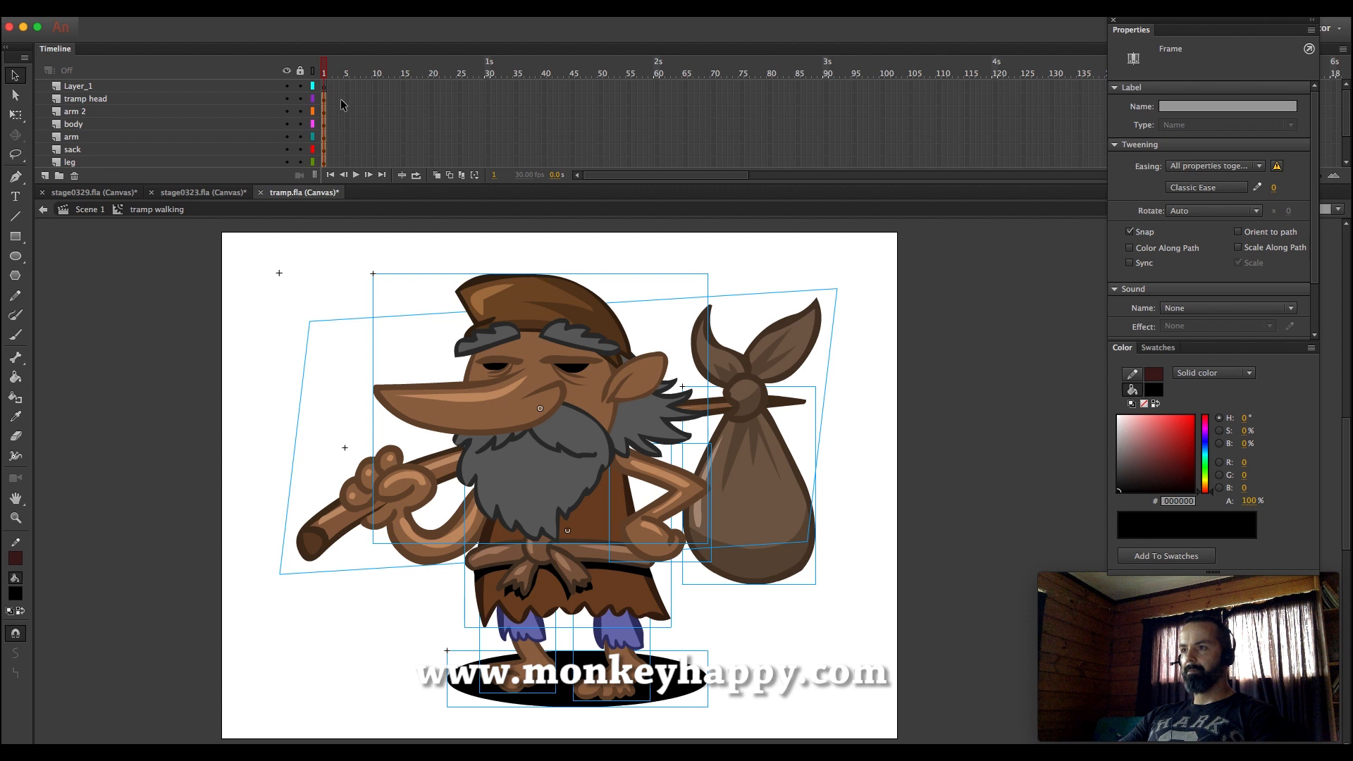
Nudge the shadow about 5 px down and slightly left on frame 1
click(680, 687)
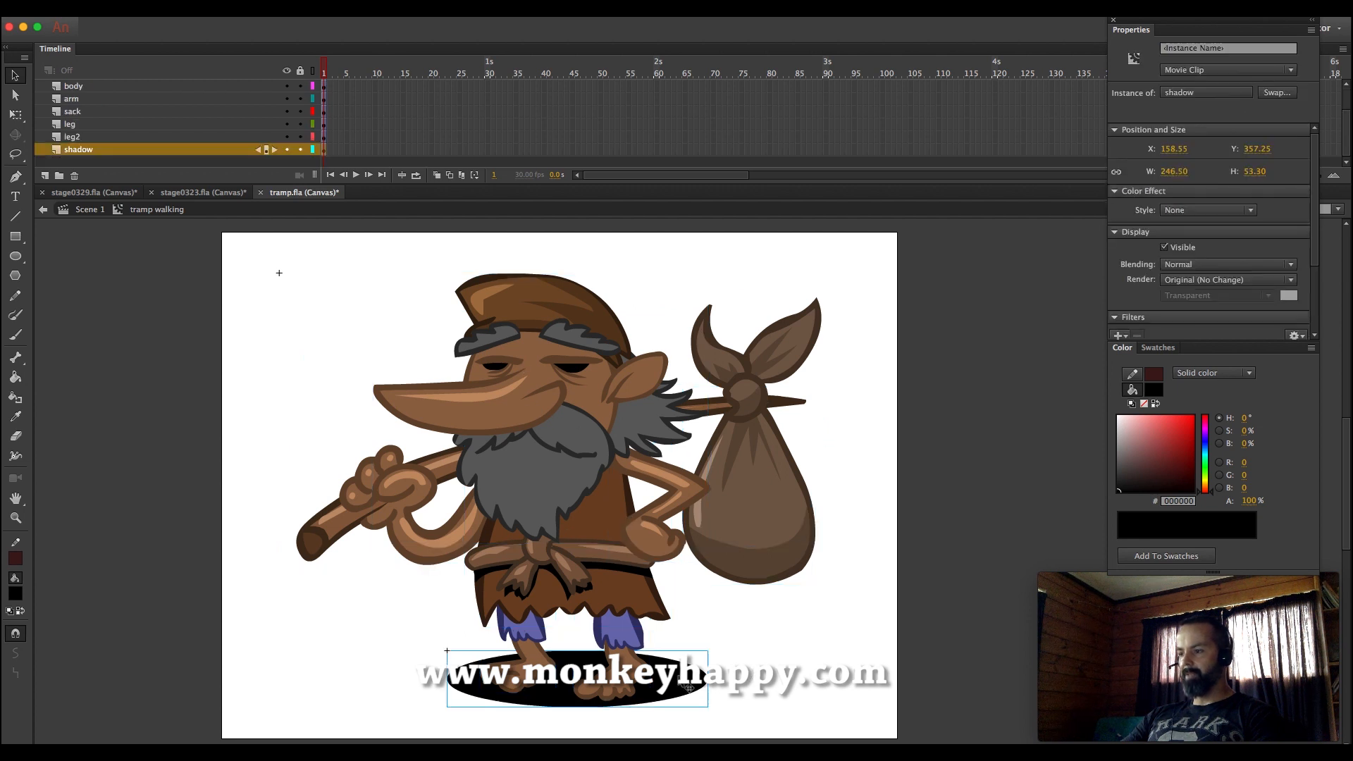
key(Left)
key(Down)
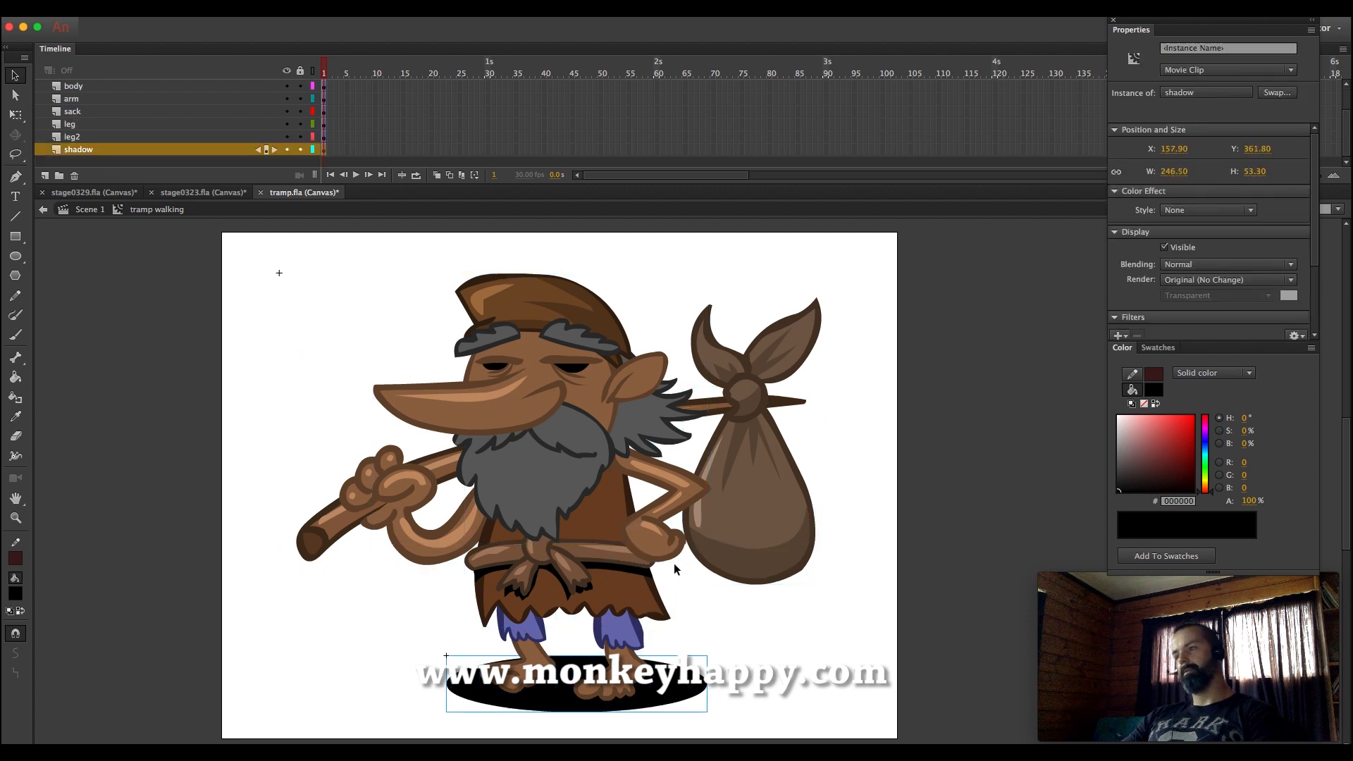
key(Left)
click(674, 564)
Add keyframes at frame 3 on all tweened layers and rotate leg2 backward and the other leg forward into a stride
scroll(353, 143, up, 1)
drag(336, 101, 365, 167)
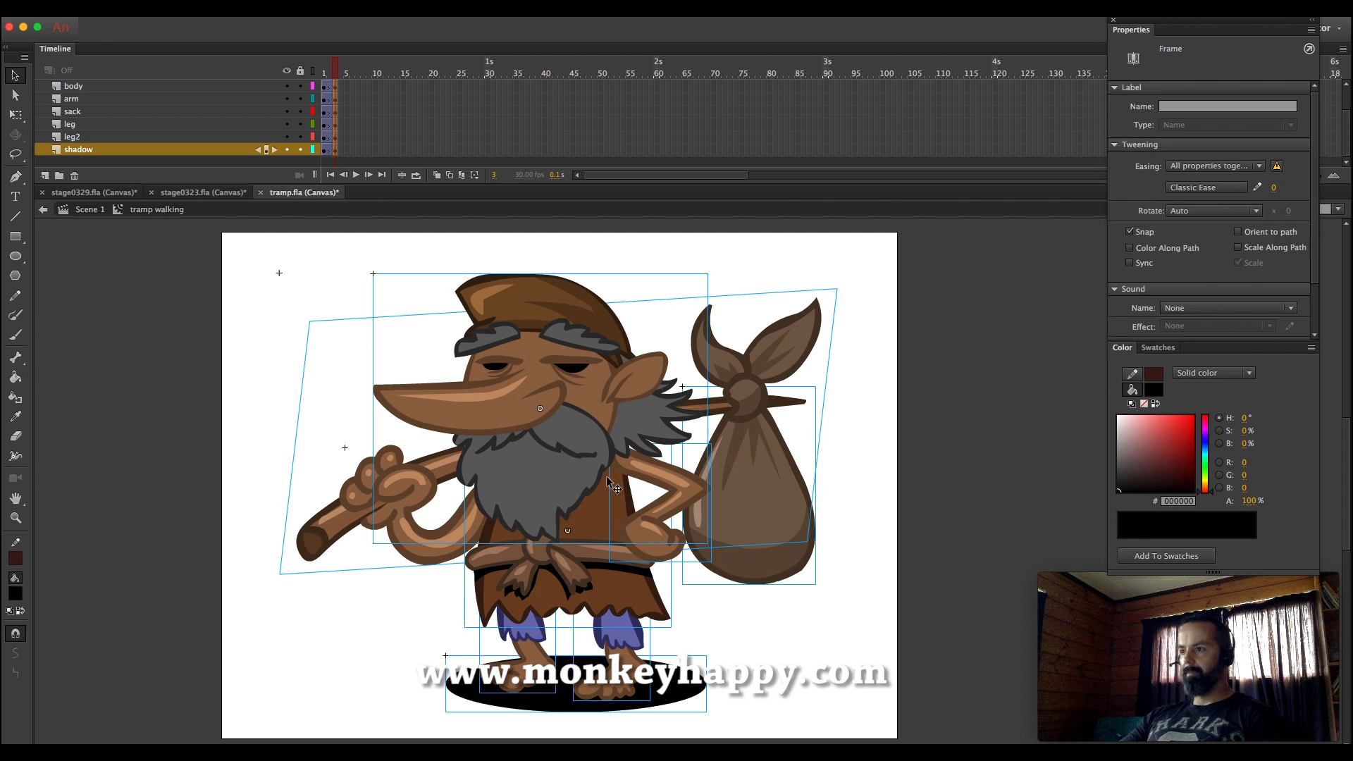
click(731, 630)
click(636, 693)
key(q)
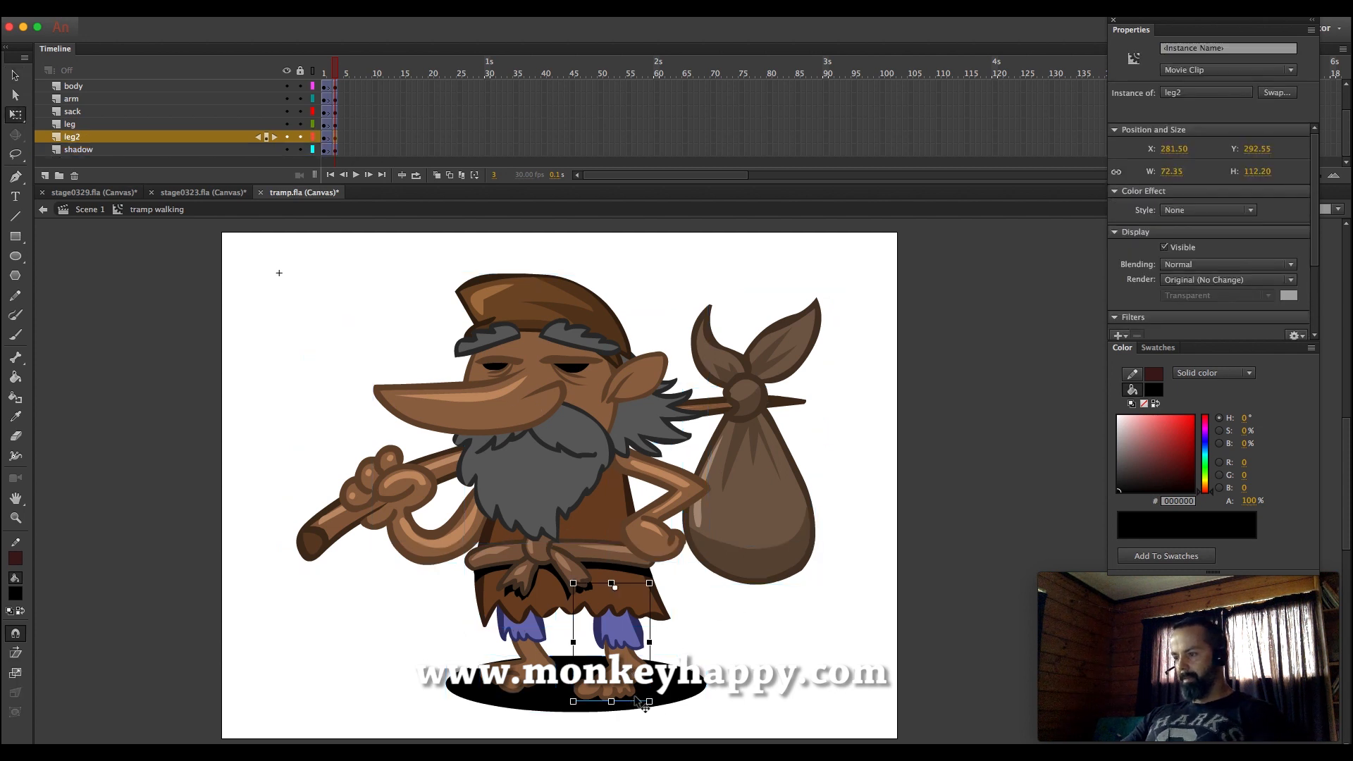
drag(656, 708, 702, 696)
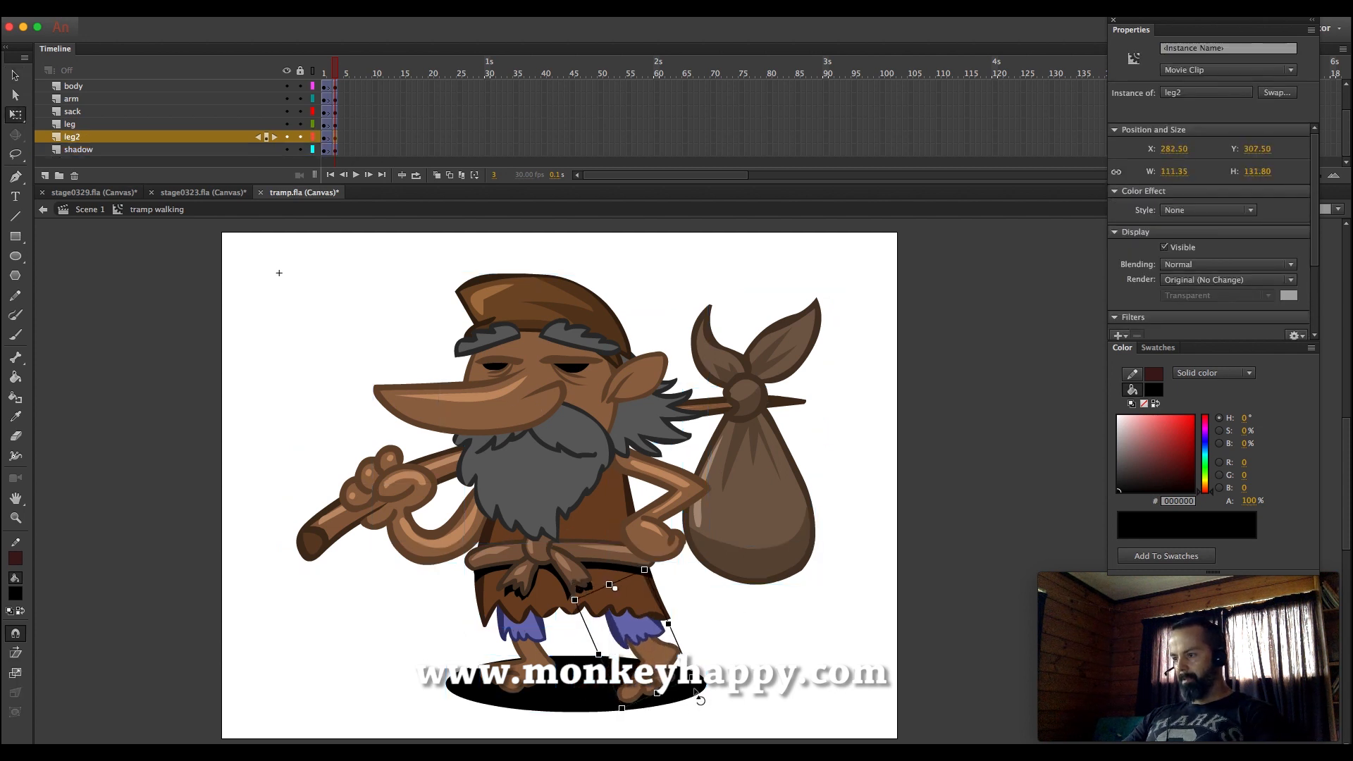
click(529, 658)
drag(561, 697, 498, 701)
Raise the head, body, both arms and sack together by about 6.5 px on frame 3
click(868, 562)
drag(868, 565, 404, 364)
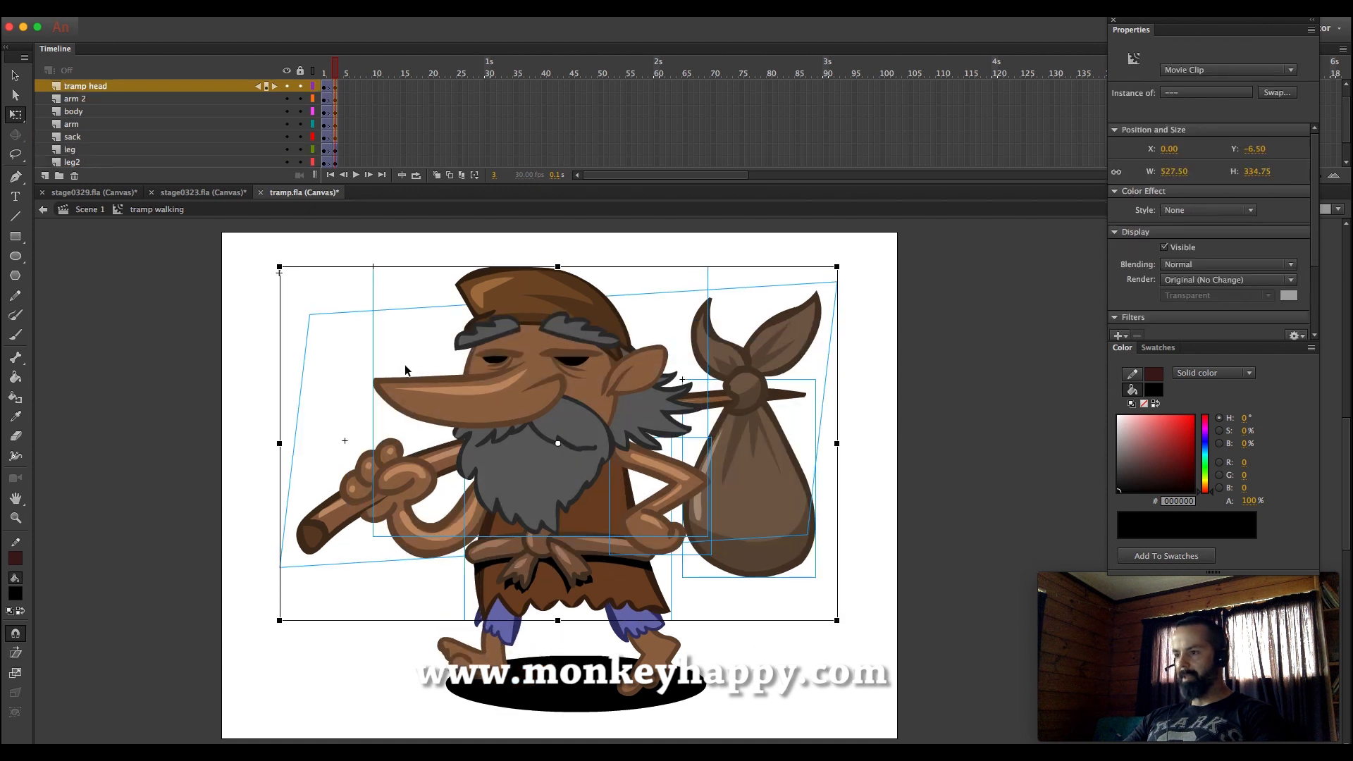
Copy the frame 1 keyframes of all body part layers and paste them at frame 5
scroll(341, 110, up, 1)
drag(325, 98, 324, 151)
right_click(324, 151)
click(367, 346)
scroll(359, 113, up, 3)
drag(347, 102, 346, 151)
right_click(346, 151)
click(405, 366)
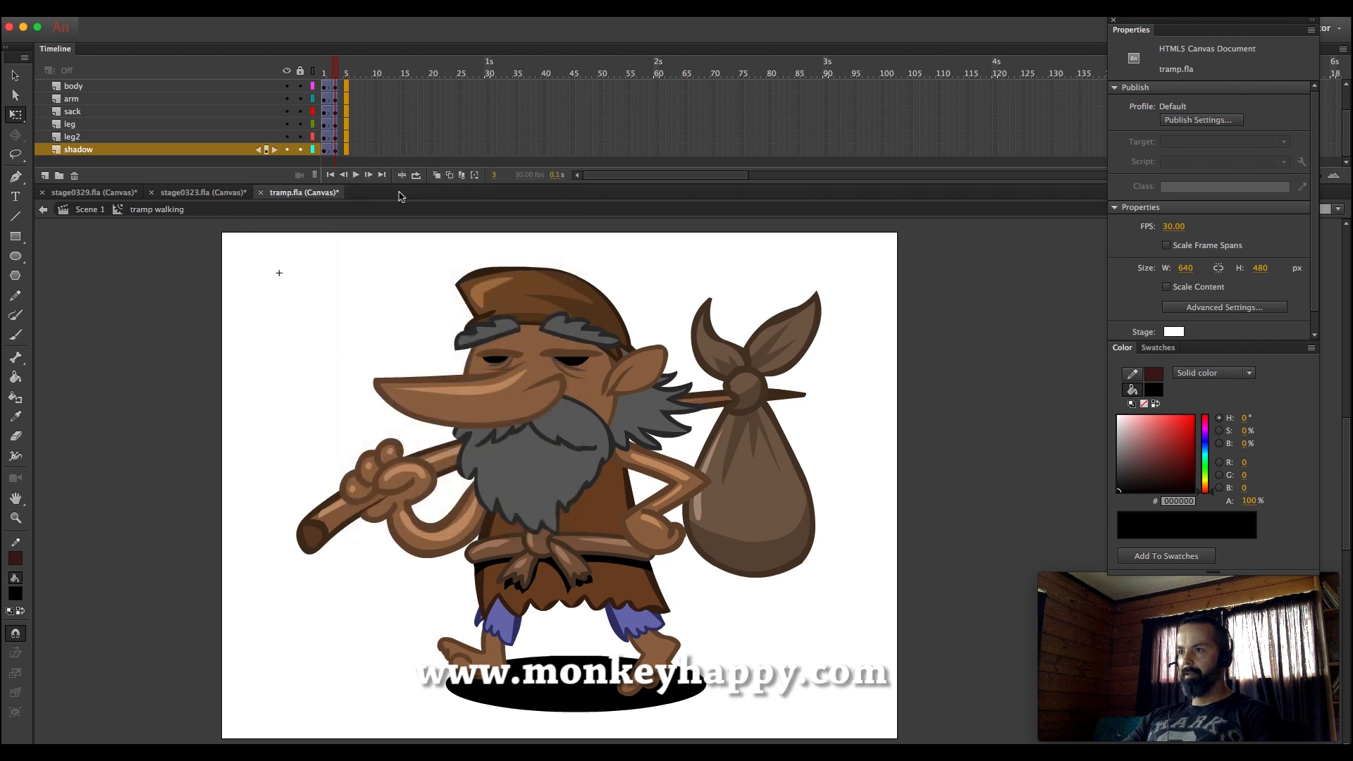
Insert one extra frame into each tween span on all layers, placing the keyframes at frames 4 and 7
click(348, 99)
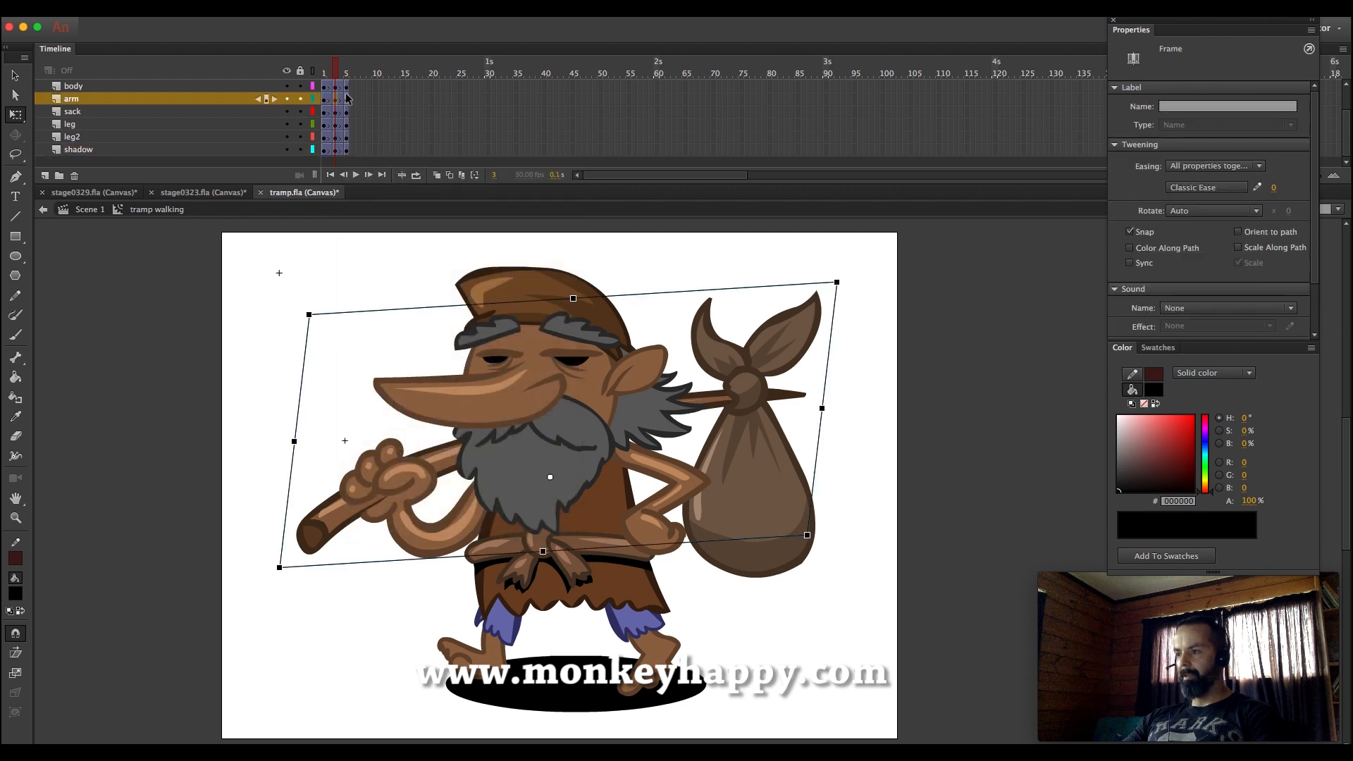
scroll(339, 96, up, 3)
drag(329, 87, 332, 217)
key(F5)
scroll(344, 105, up, 3)
drag(346, 87, 346, 220)
key(F5)
On frame 7, rotate the leg forward and leg2 backward around their hip pivots
click(341, 100)
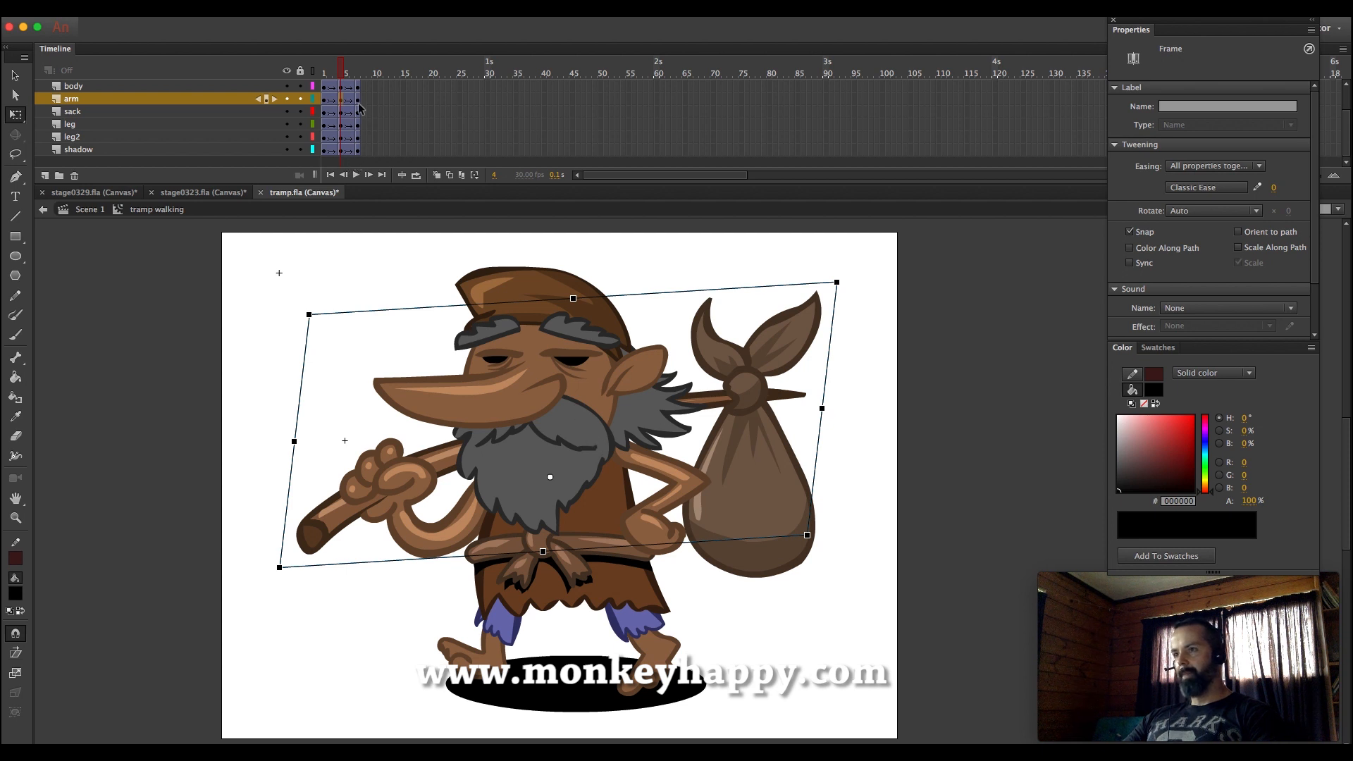
click(768, 480)
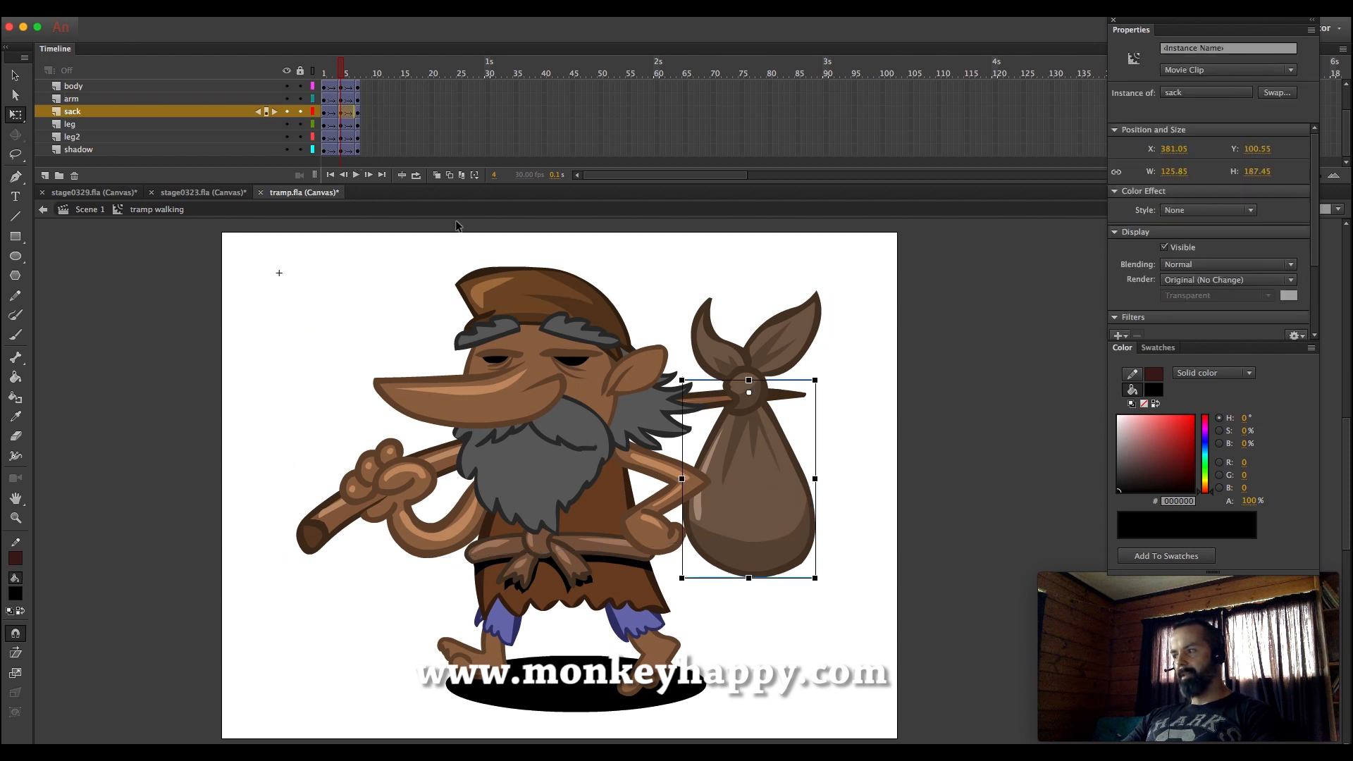
click(323, 114)
click(341, 112)
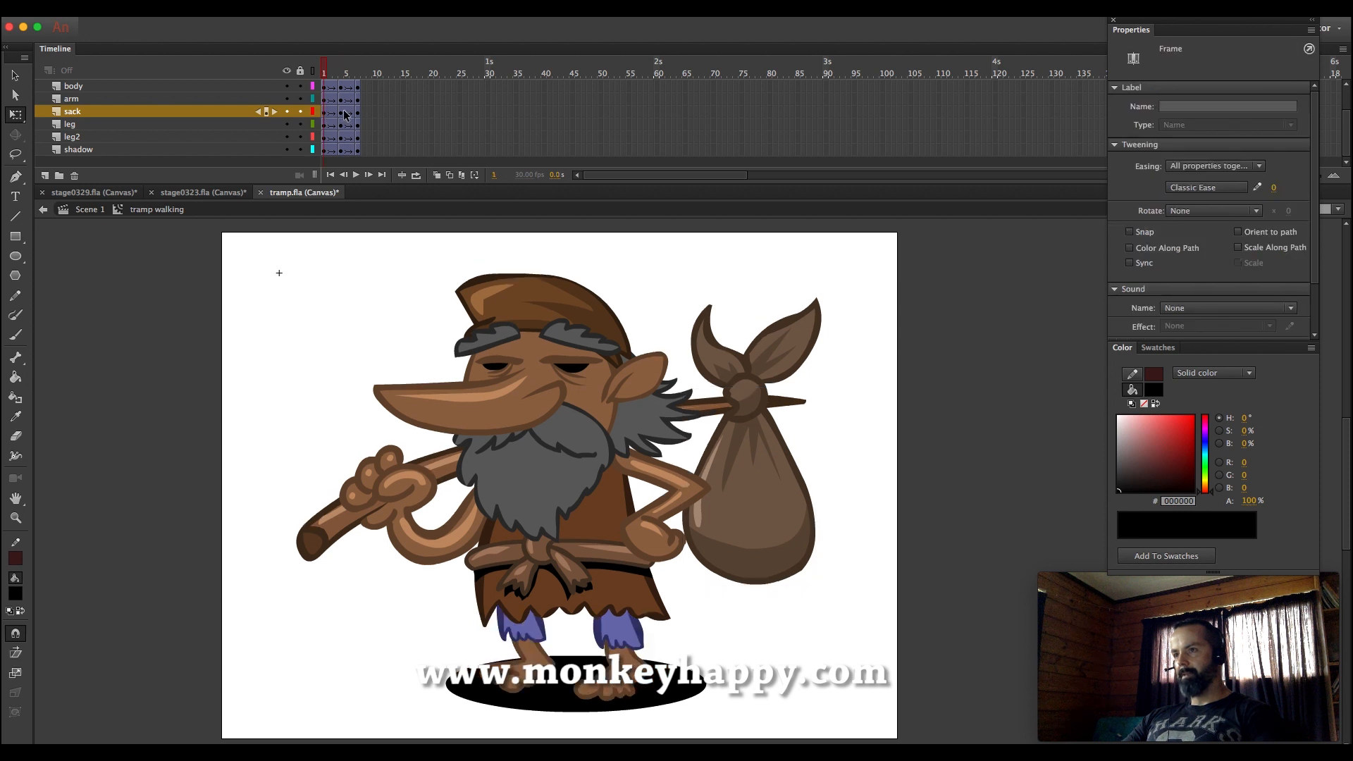
click(358, 112)
click(535, 649)
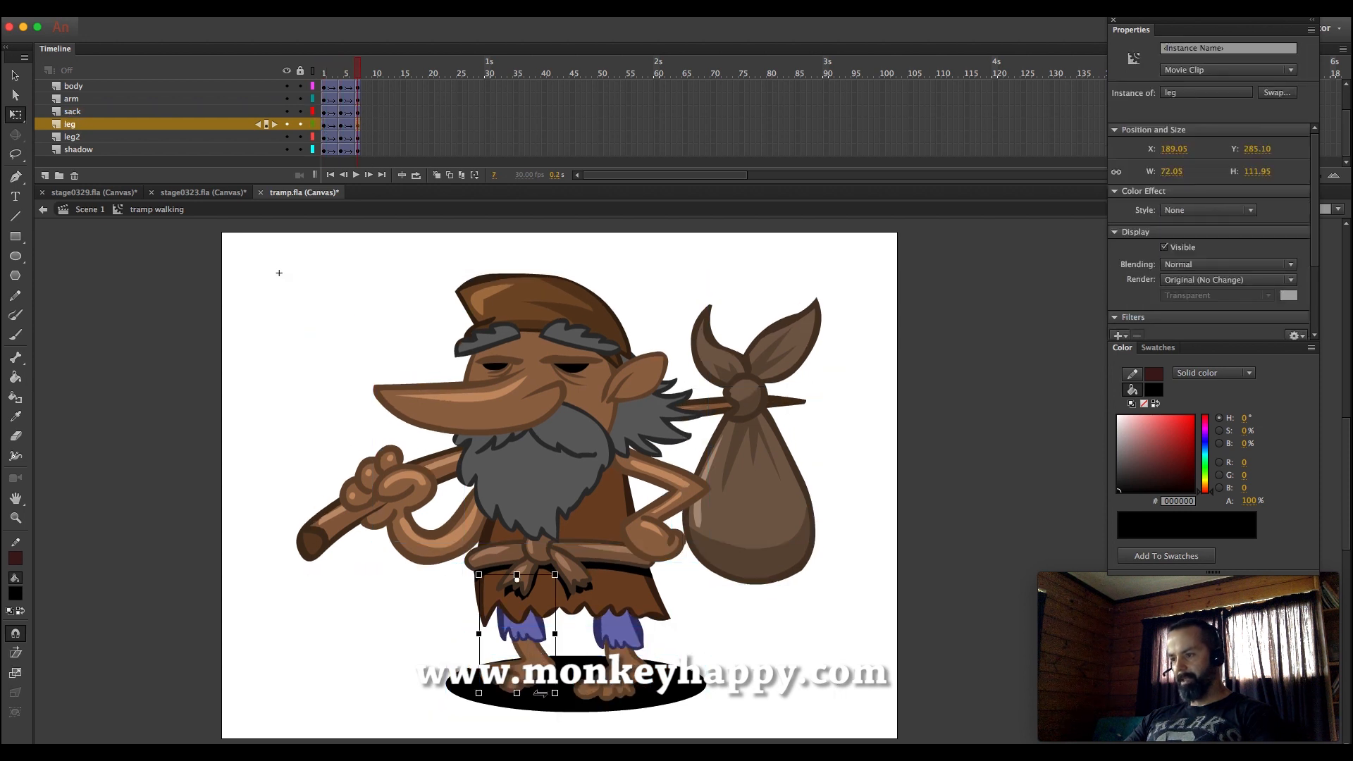
drag(509, 704, 507, 706)
click(623, 693)
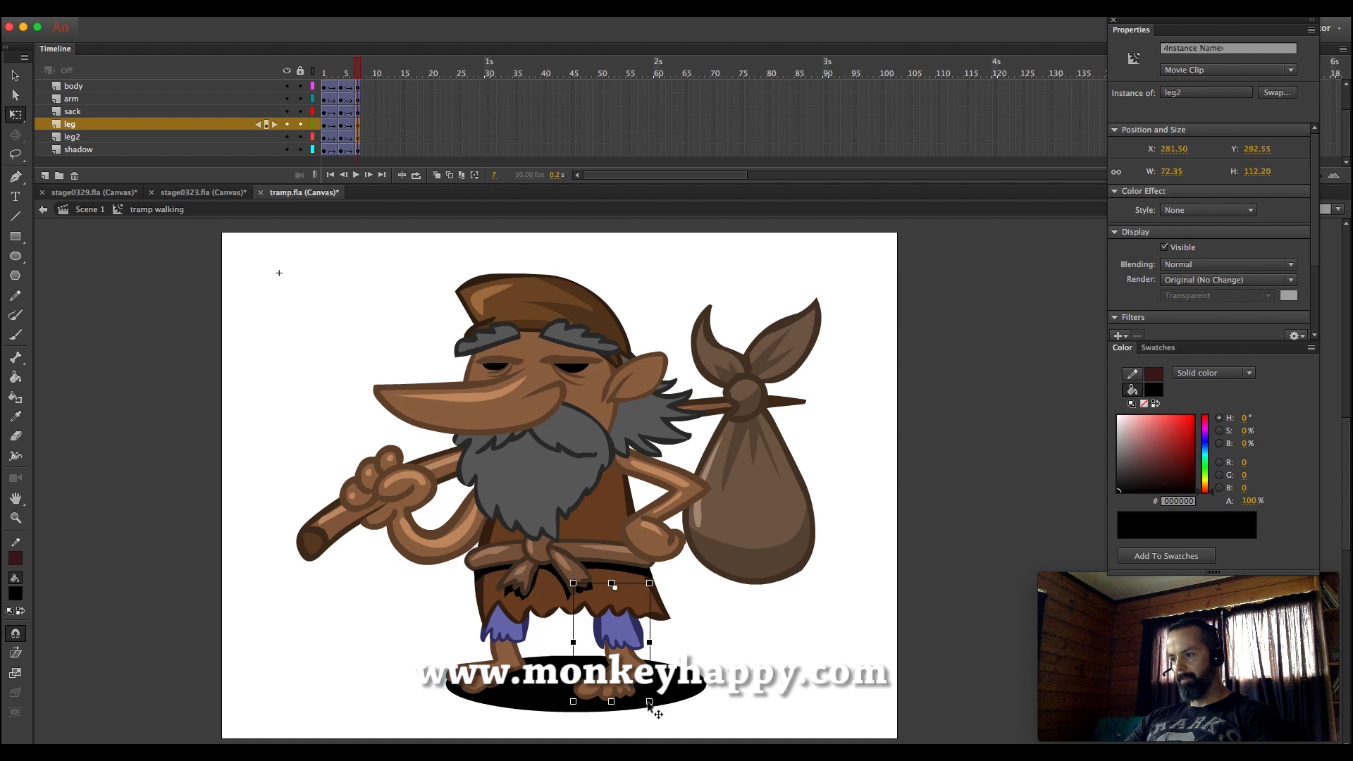
drag(666, 707, 705, 660)
On frame 4, rotate leg2 slightly forward and shrink the shadow to about 221 by 48 px, checking the motion in playback
click(342, 141)
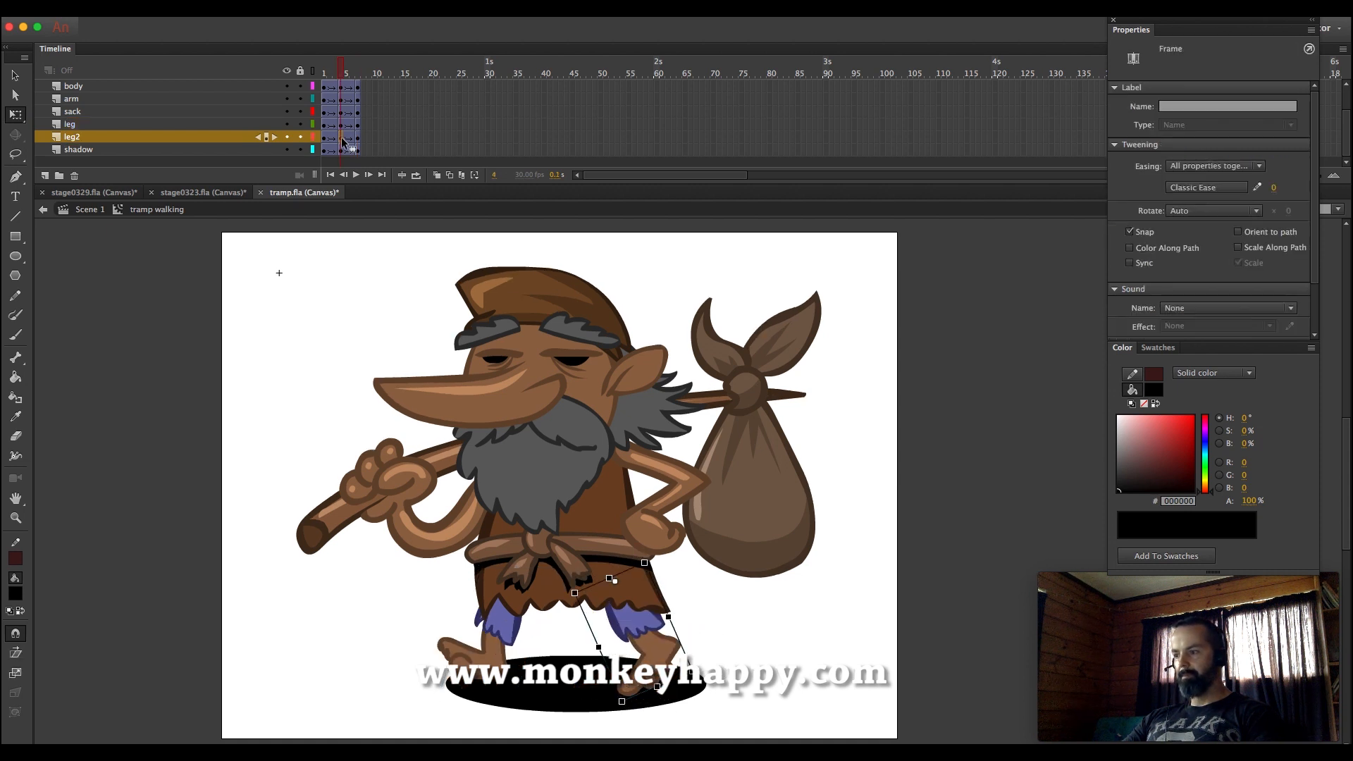
key(Return)
key(Return)
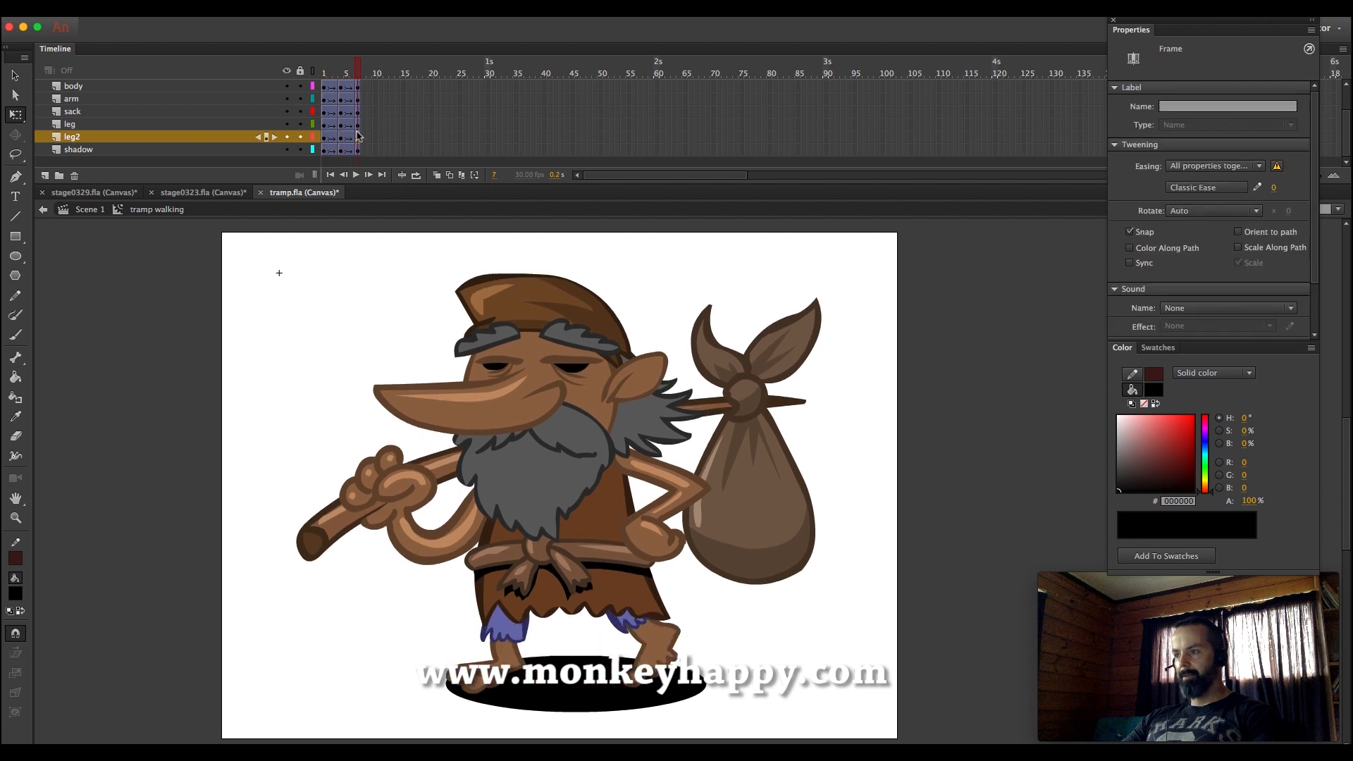
click(342, 141)
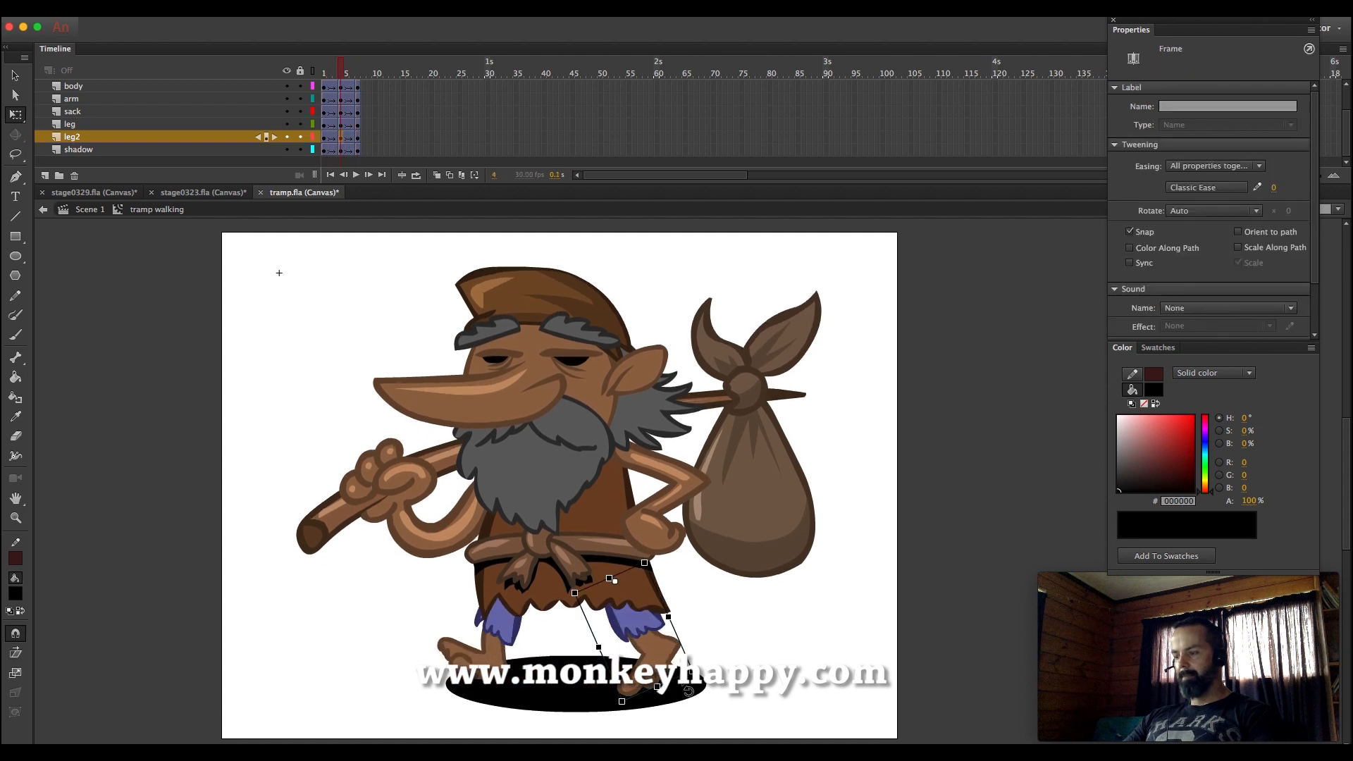
drag(694, 675, 692, 709)
click(661, 707)
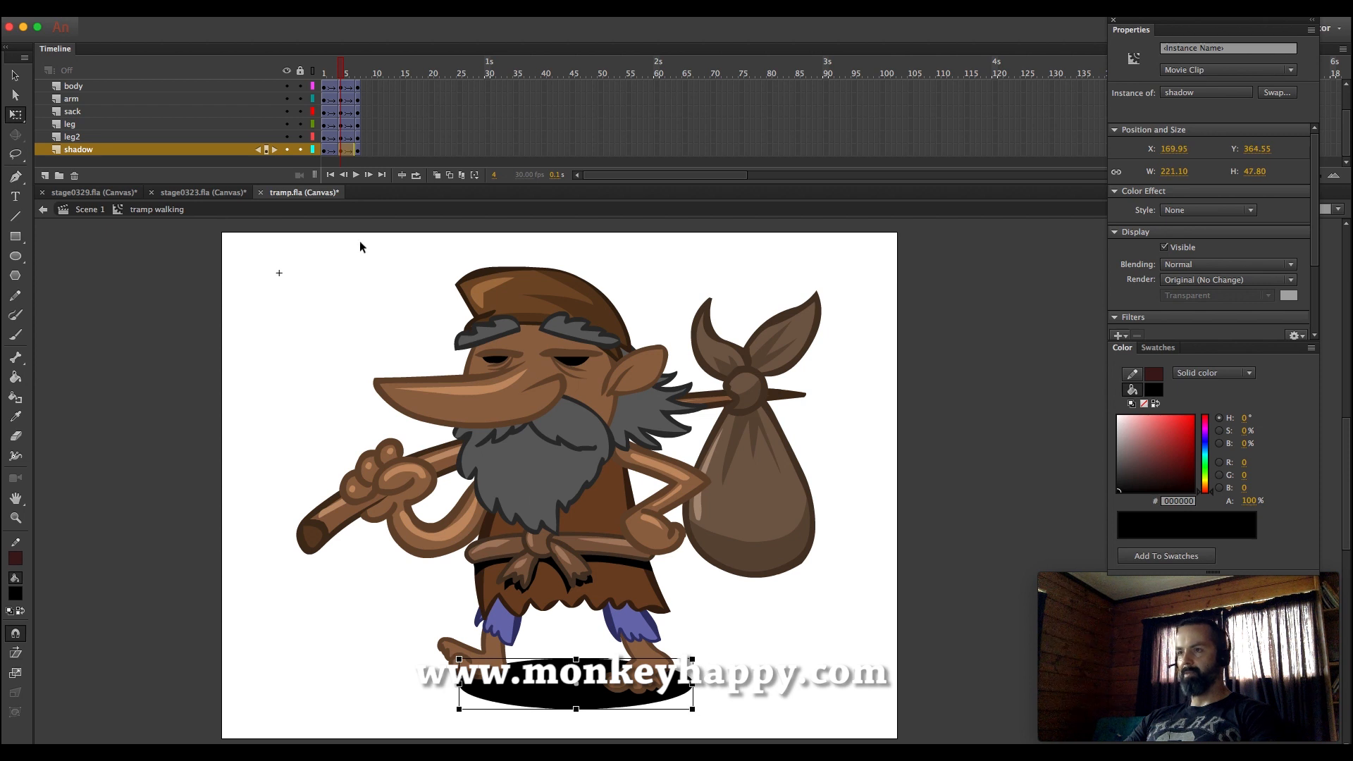
key(Return)
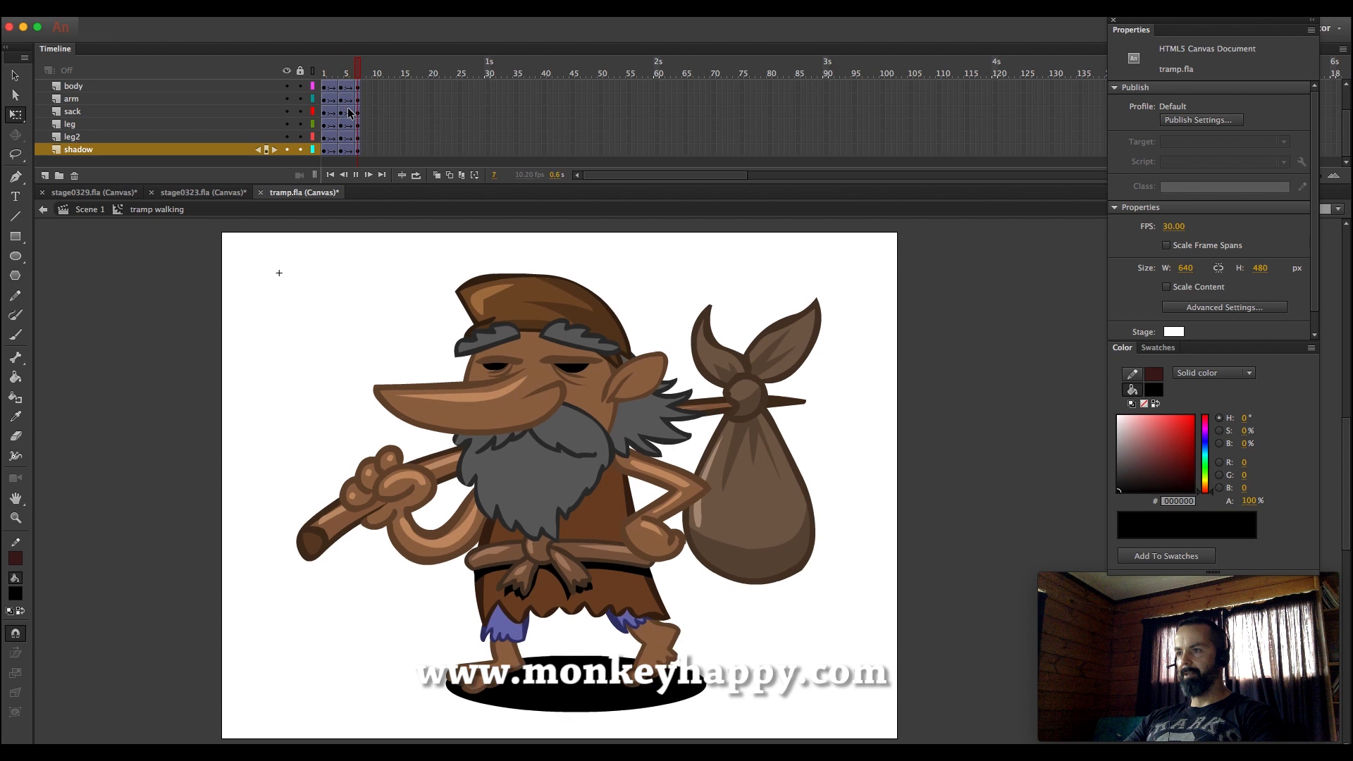
Copy frames 4 to 7 of all body part layers and paste them at frame 10
click(349, 127)
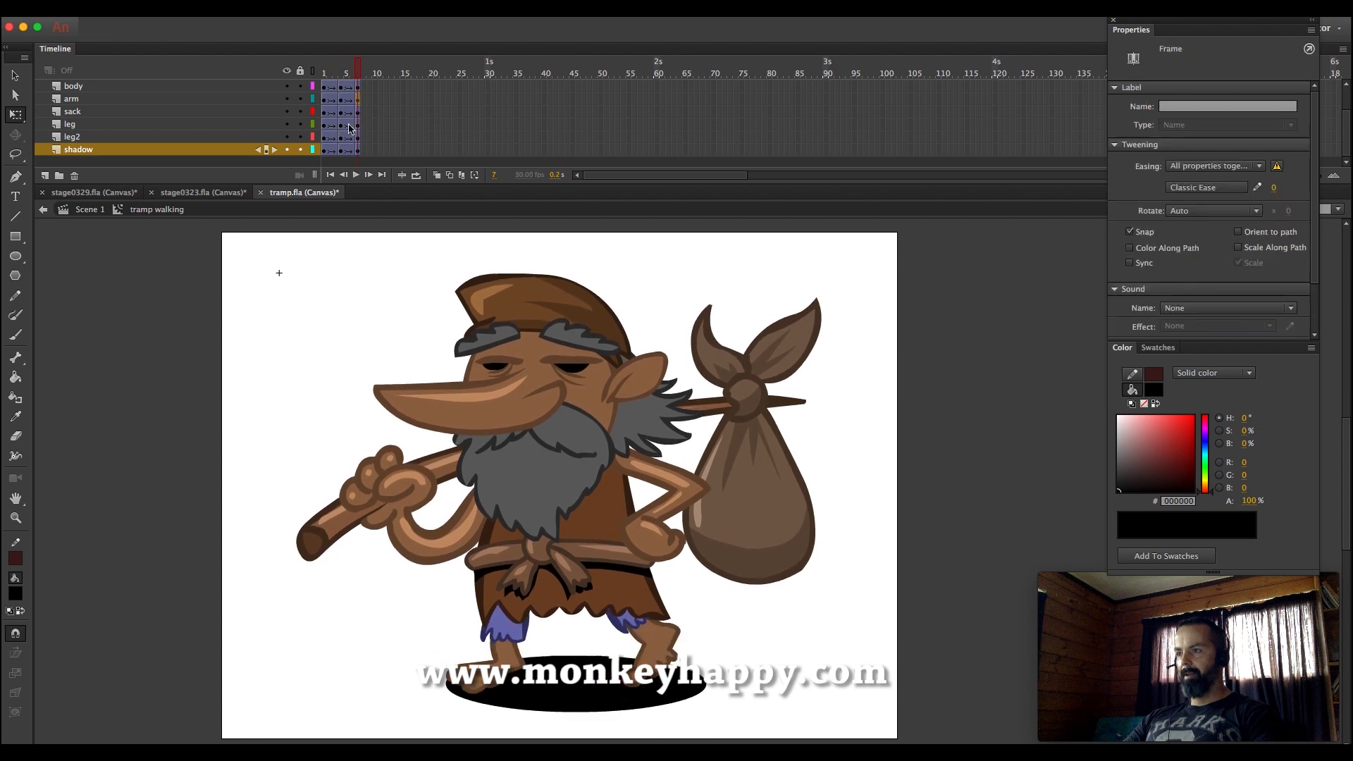
scroll(350, 124, up, 3)
drag(343, 99, 358, 150)
right_click(353, 149)
click(412, 343)
scroll(384, 105, up, 3)
drag(375, 99, 375, 205)
right_click(374, 149)
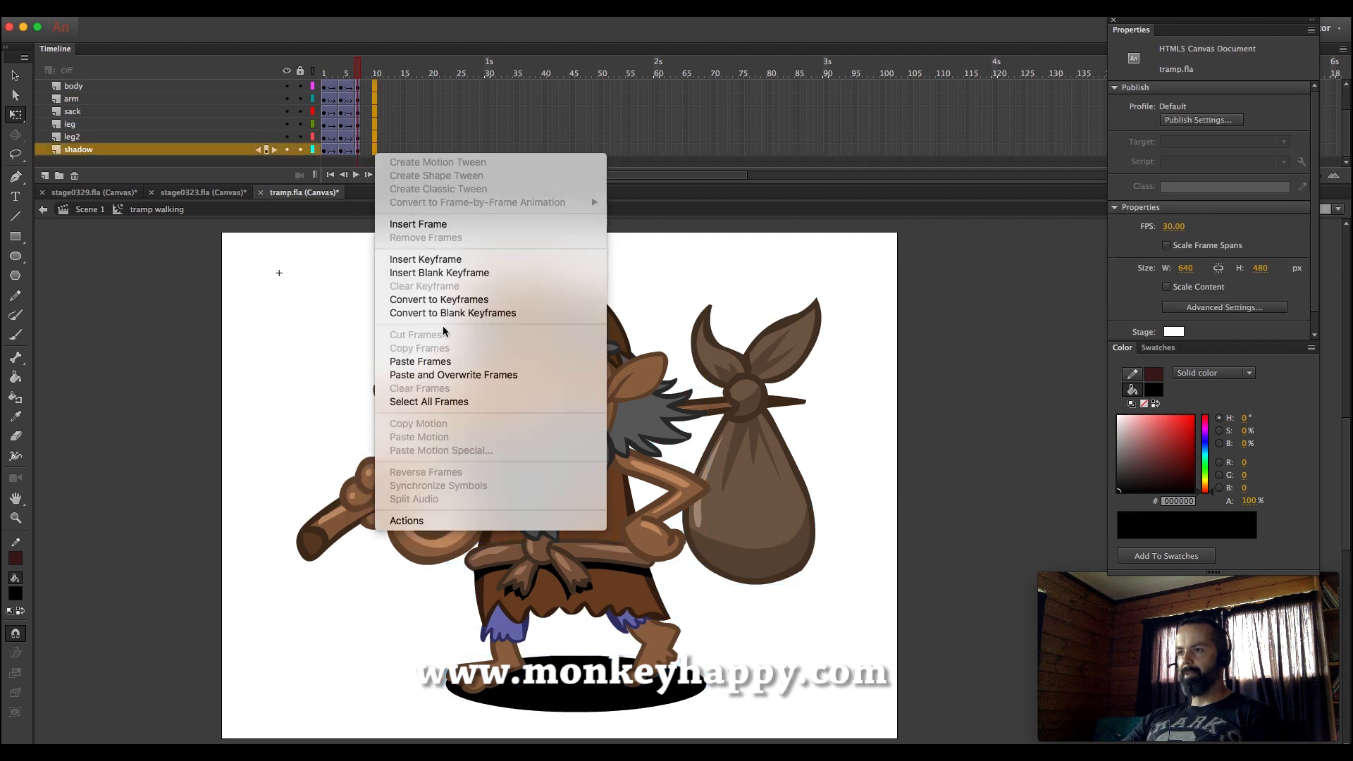
click(433, 362)
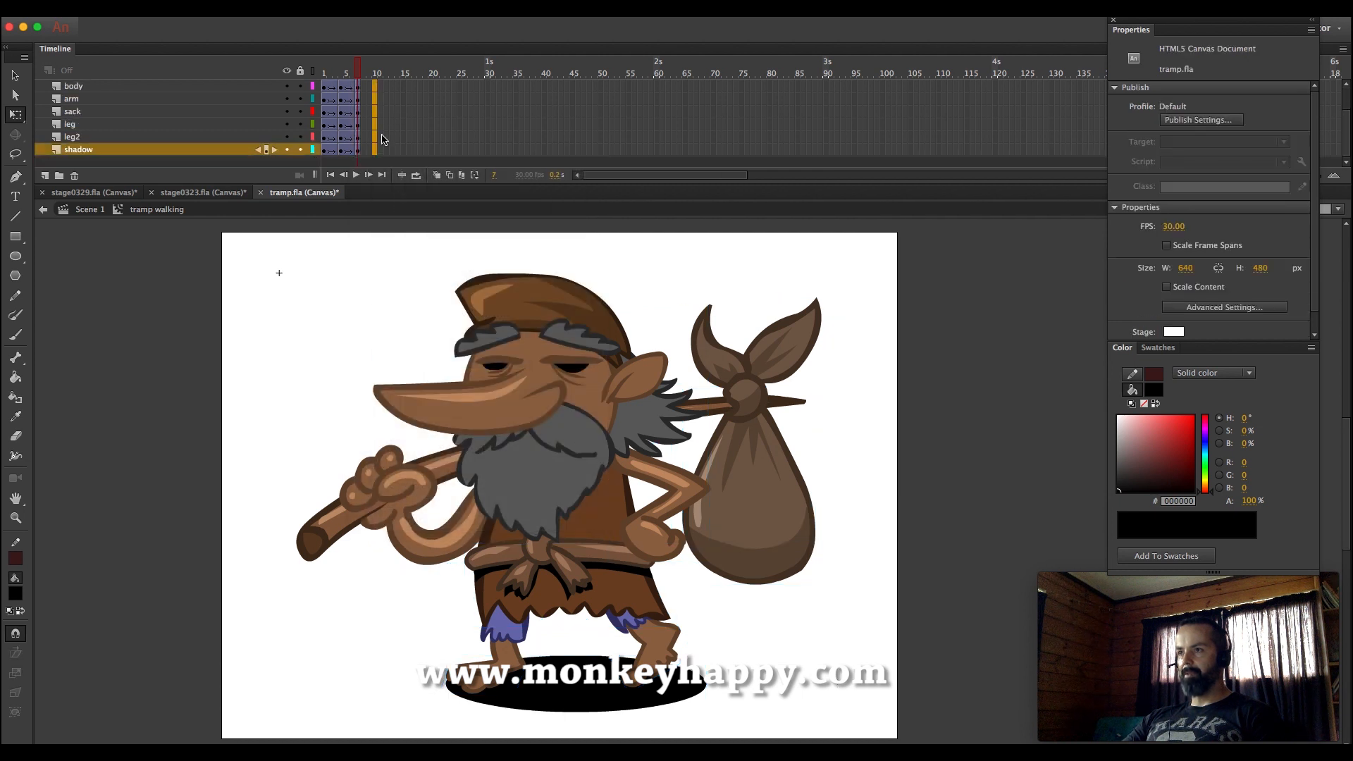
On frame 10, rotate the leg backward and leg2 forward to reverse the stride
click(374, 98)
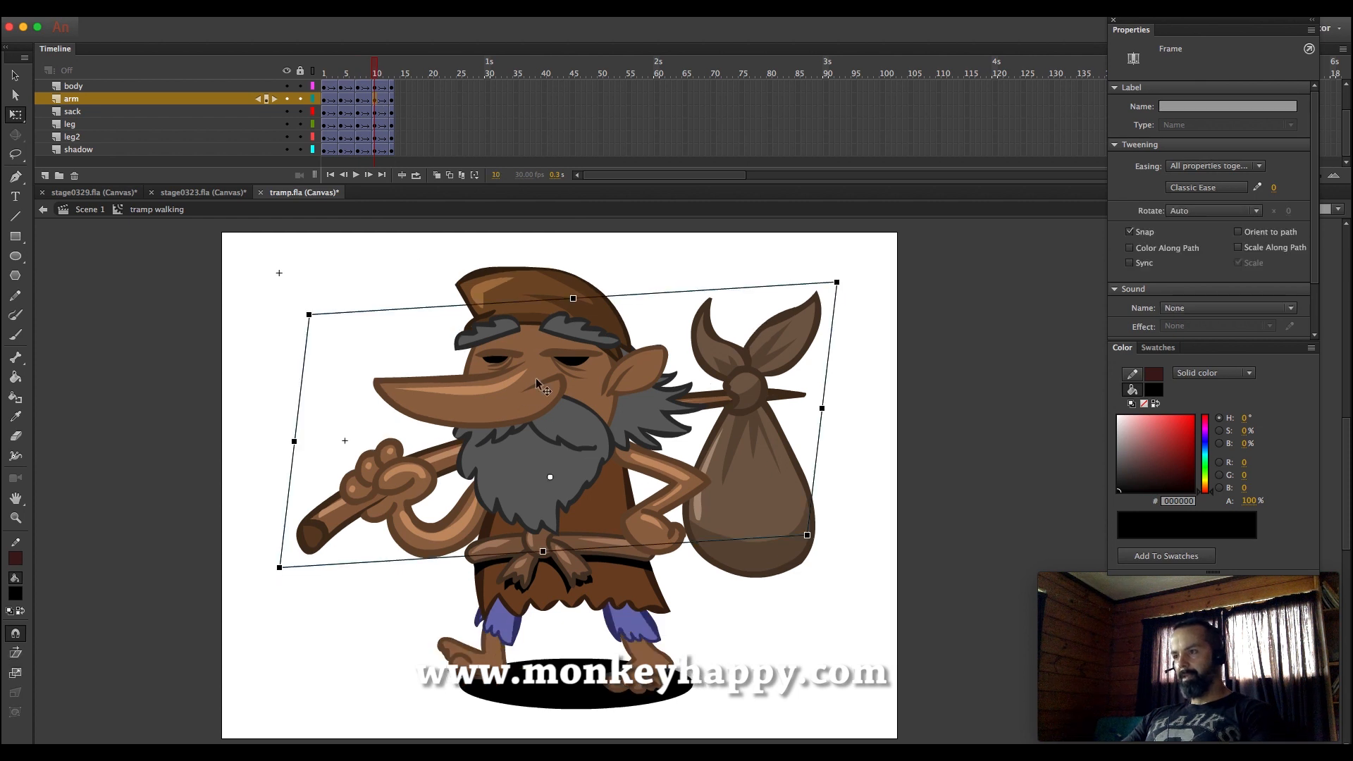
click(508, 613)
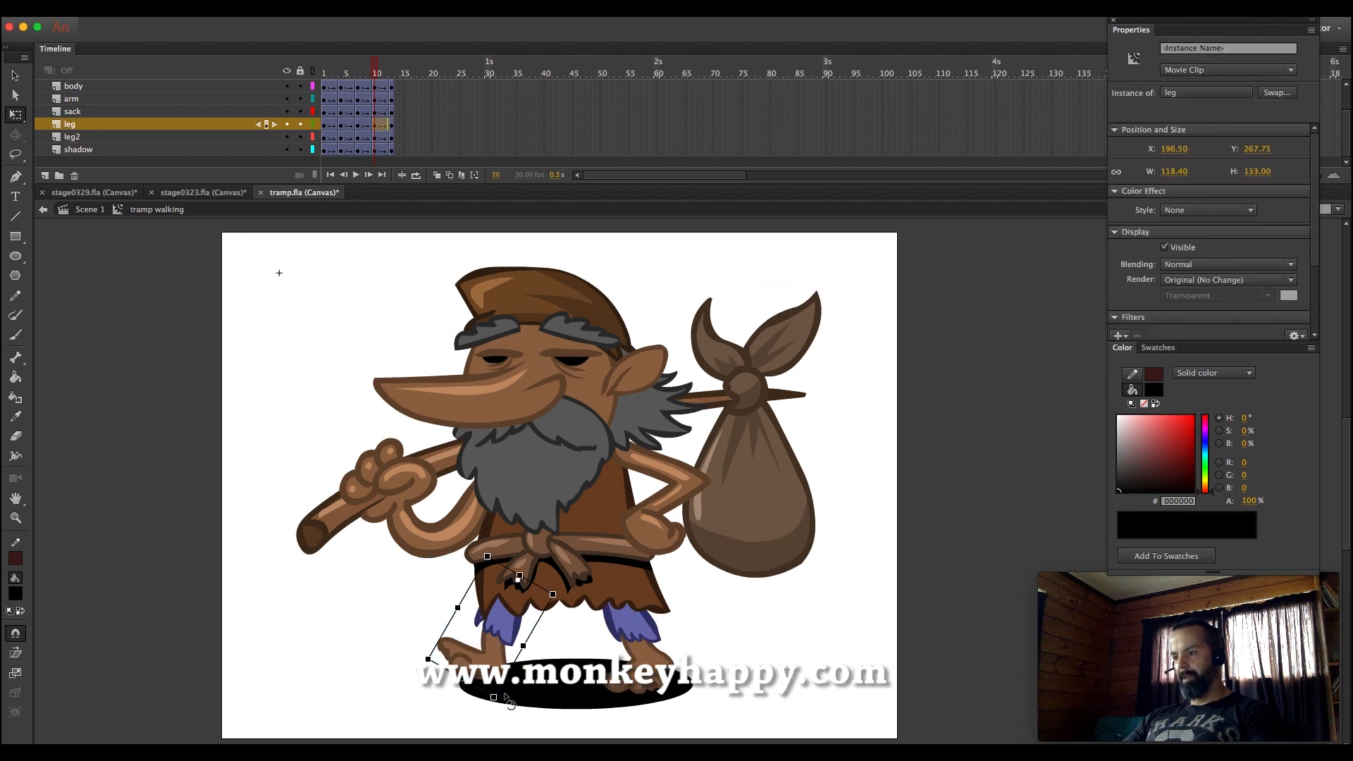
drag(496, 717, 577, 710)
click(631, 687)
key(super+z)
click(577, 705)
click(577, 640)
Move the leg2 layer above the leg layer and shift leg2 slightly lower on frame 10
drag(144, 136, 127, 124)
drag(598, 644, 591, 644)
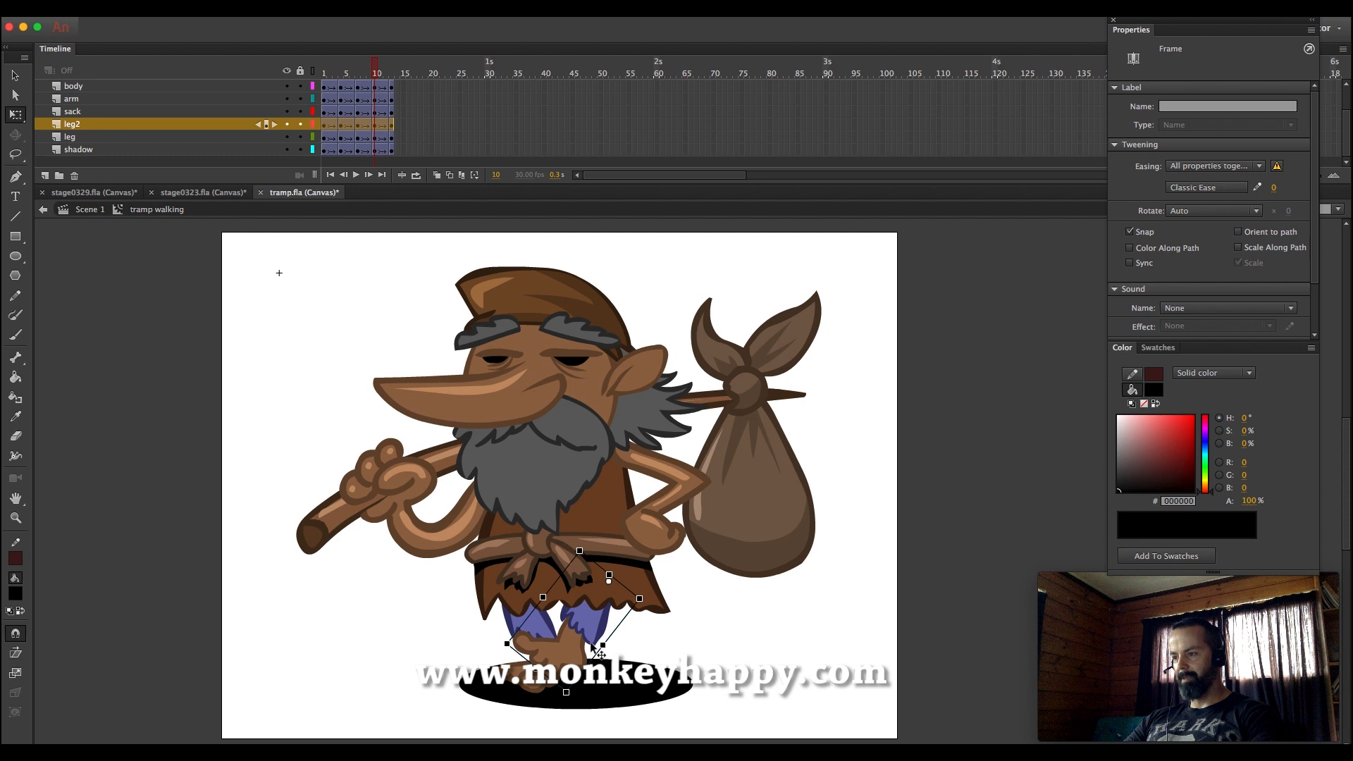
key(shift+Left)
key(shift+Right)
key(shift+Down)
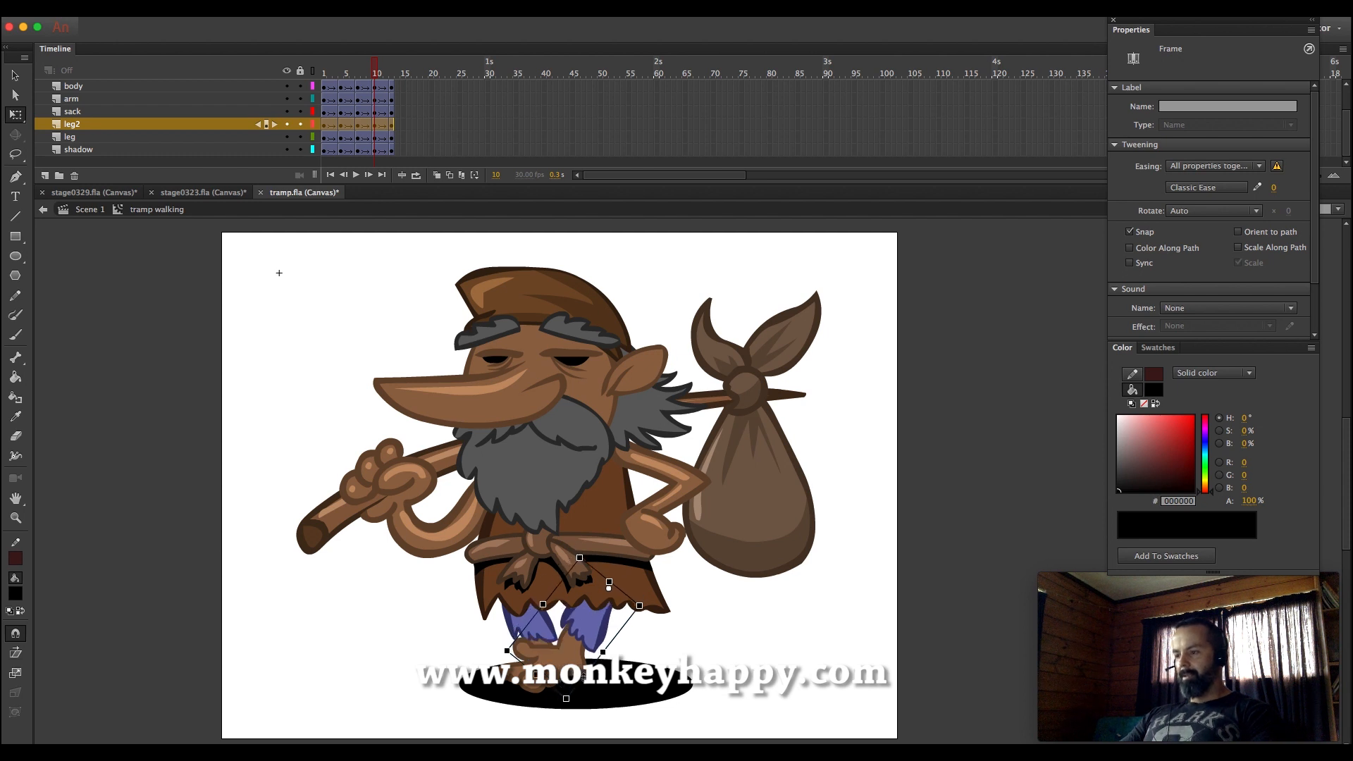
click(627, 694)
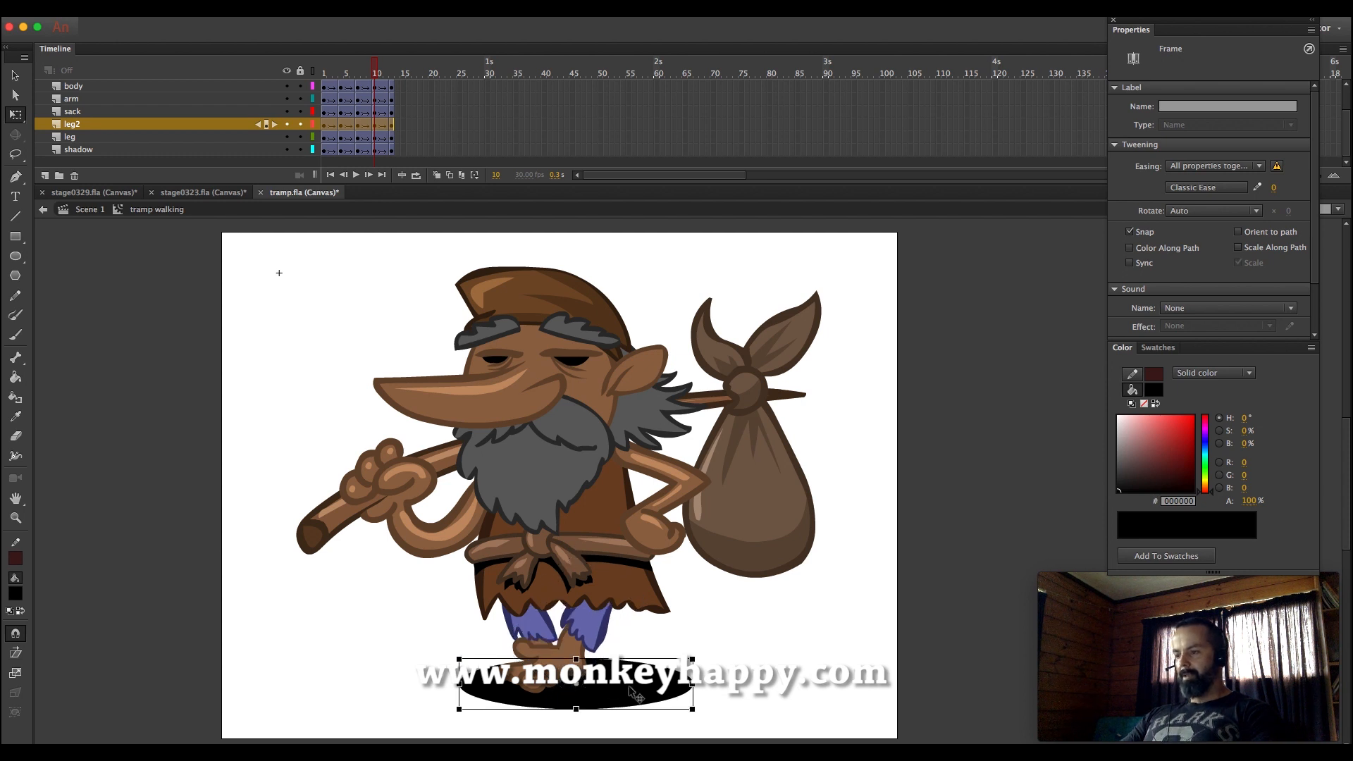
On frame 13, rotate leg2 forward and the leg backward, and play the walk cycle to check it
click(392, 112)
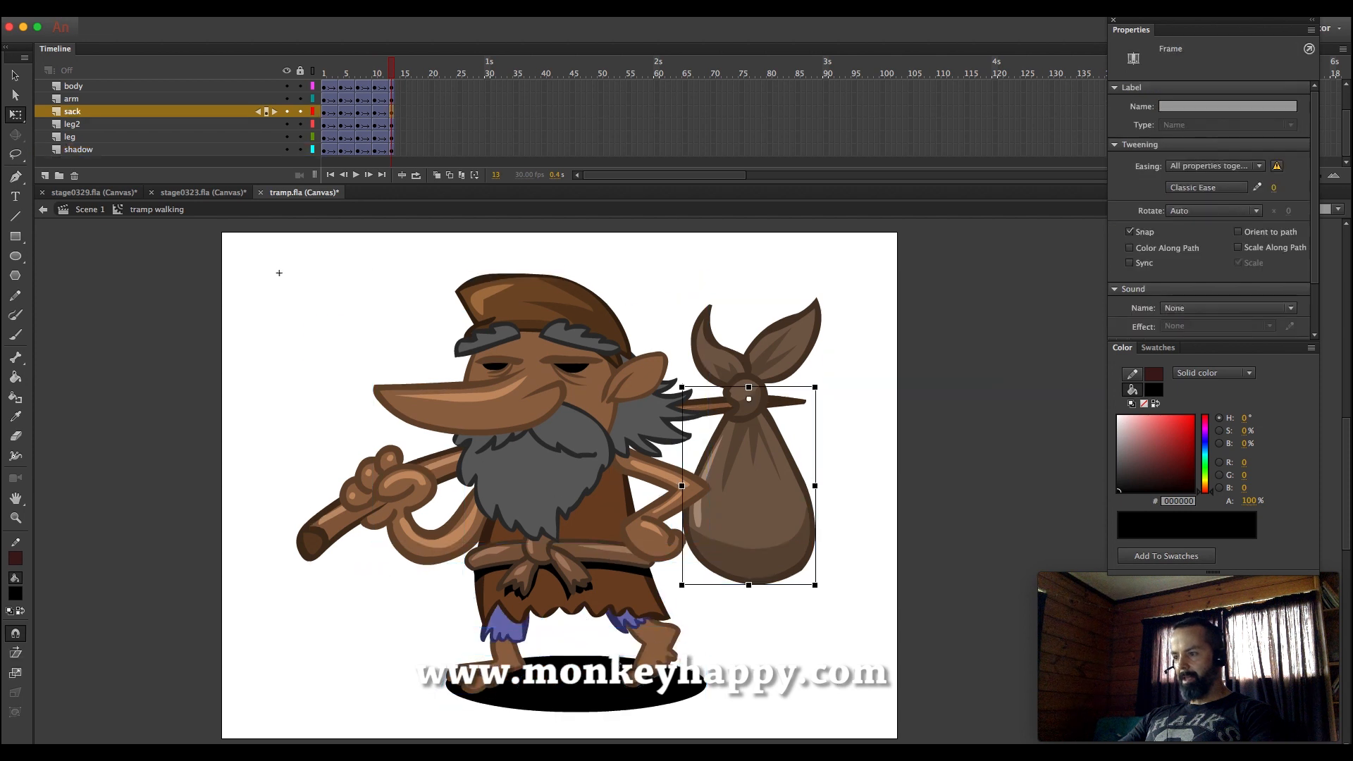
click(689, 637)
click(644, 705)
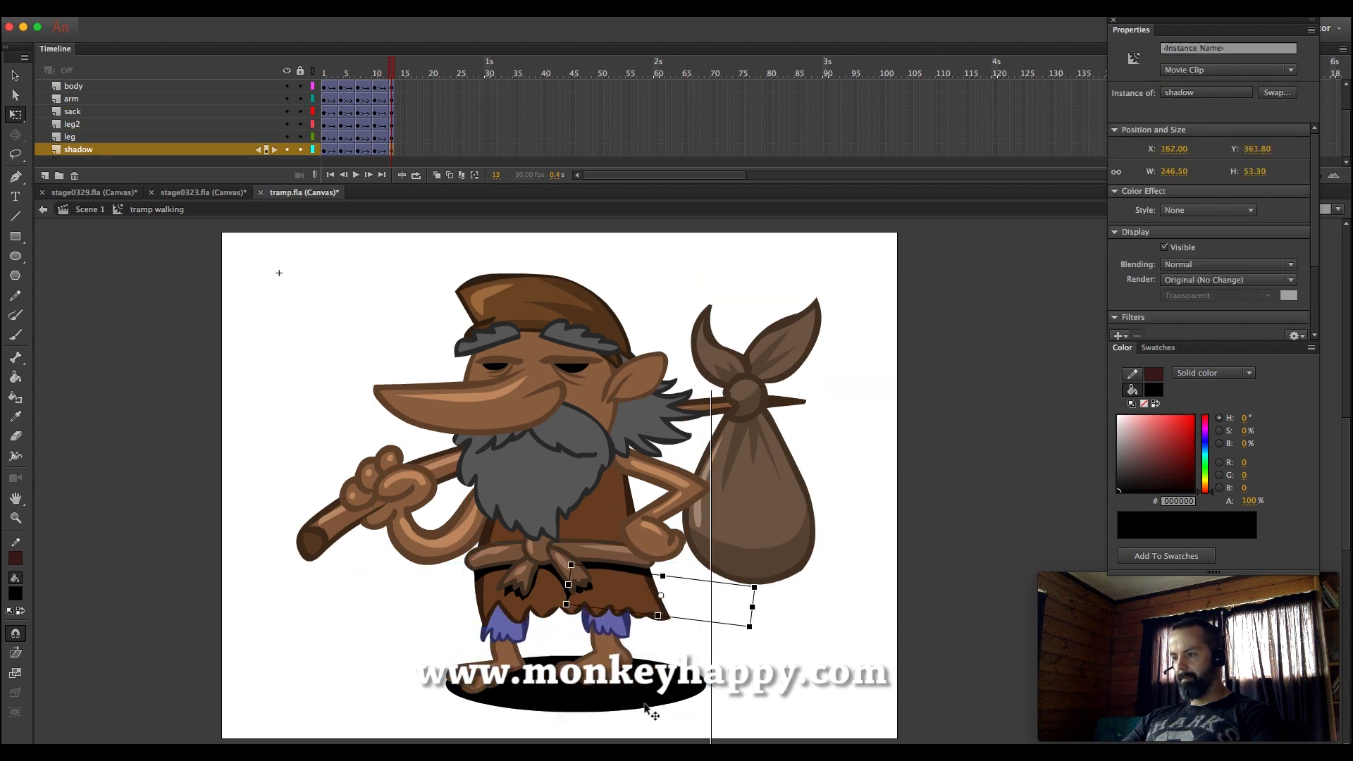
click(605, 697)
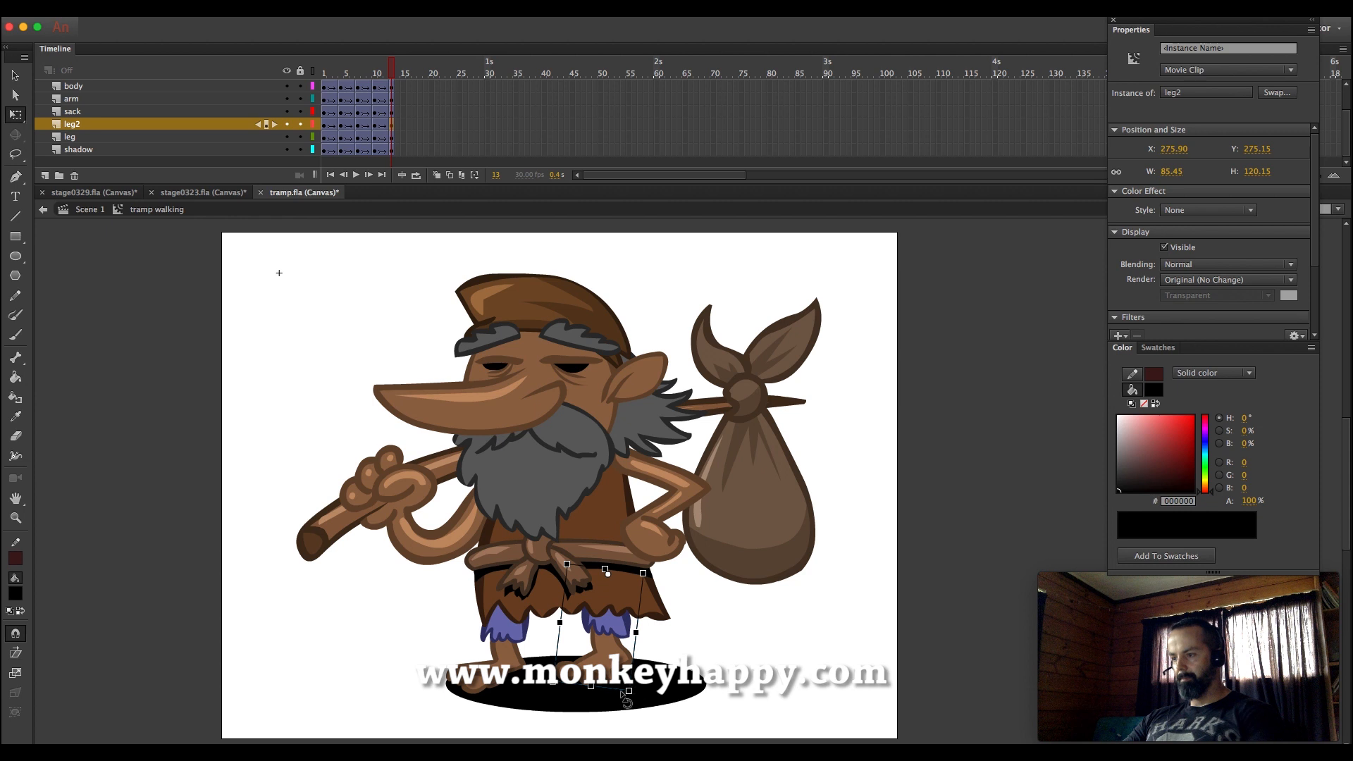
mouse_move(604, 700)
mouse_down()
mouse_move(551, 687)
mouse_move(585, 697)
mouse_move(622, 685)
mouse_up()
click(544, 689)
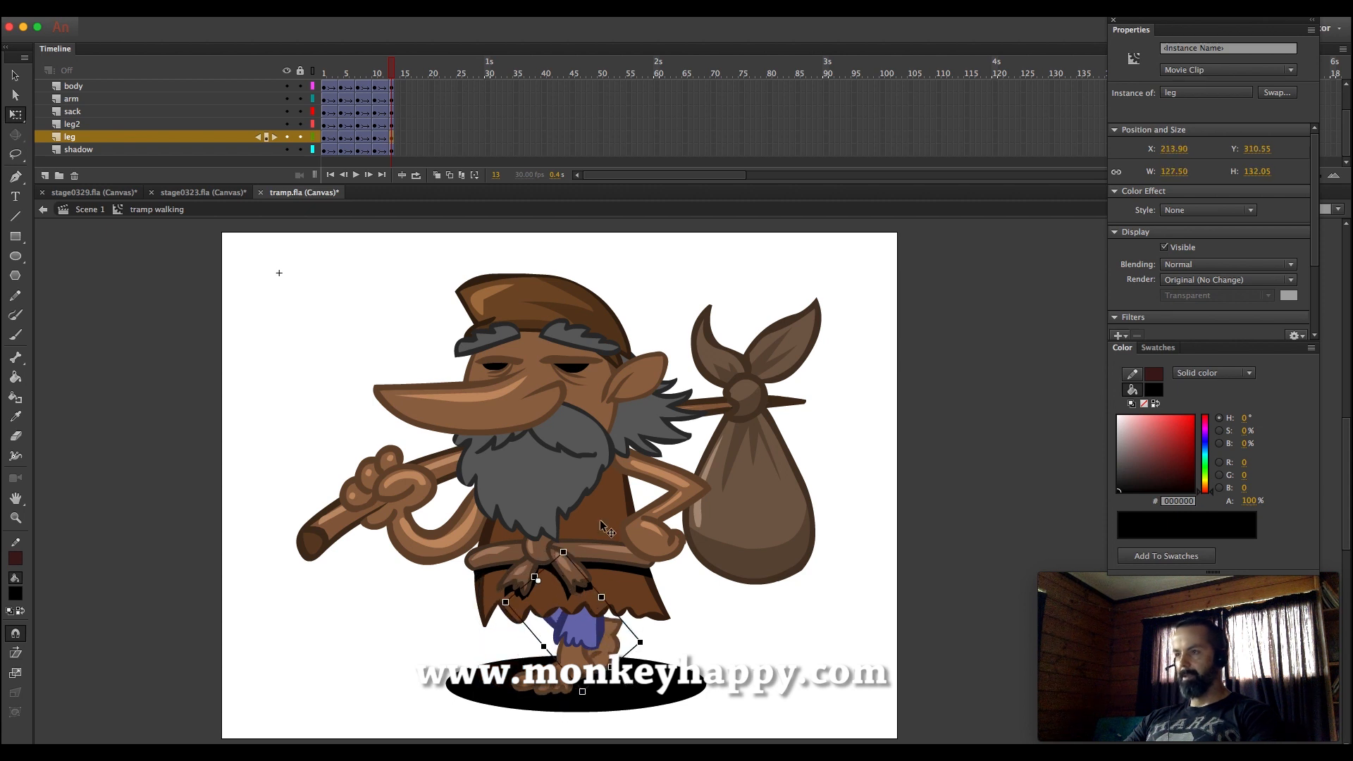
key(Return)
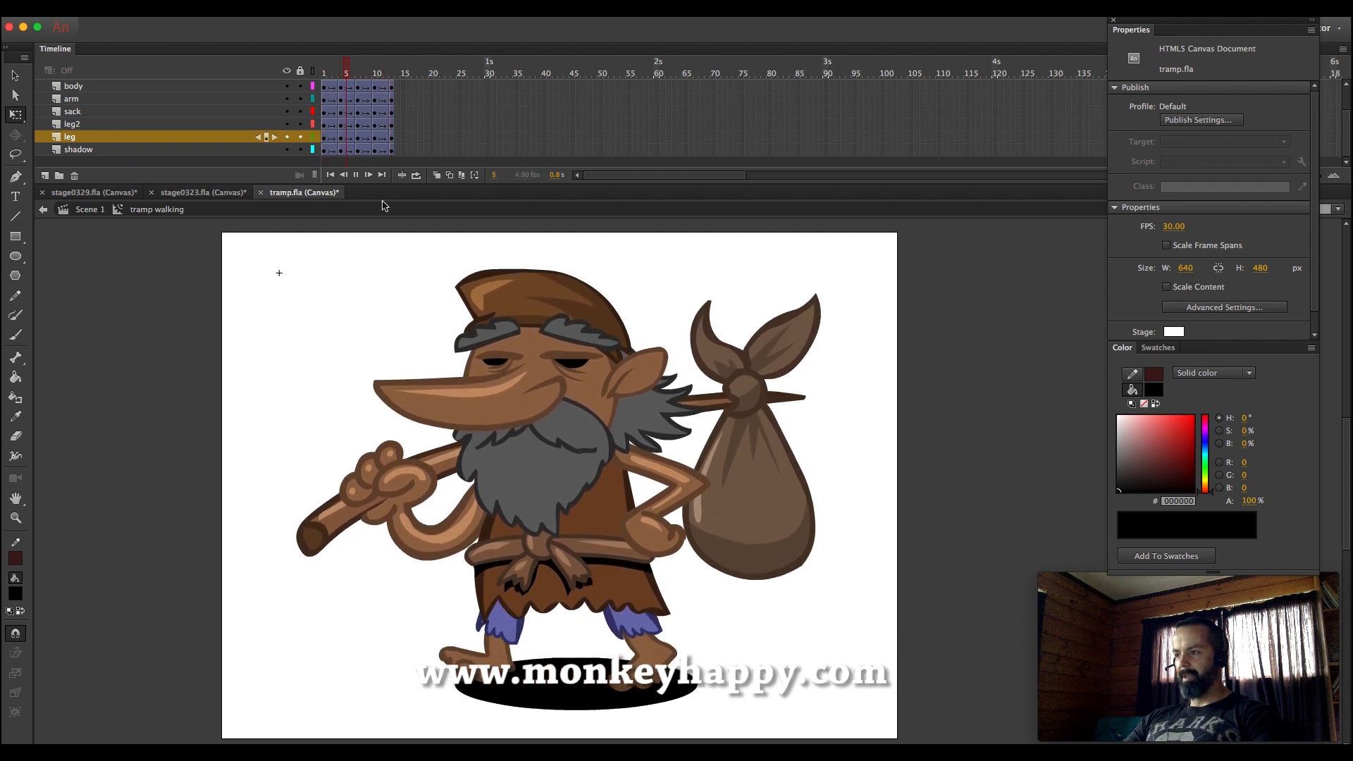
Rotate the sack away from the body on frame 4 and toward the body on frame 10
click(341, 99)
scroll(341, 111, up, 1)
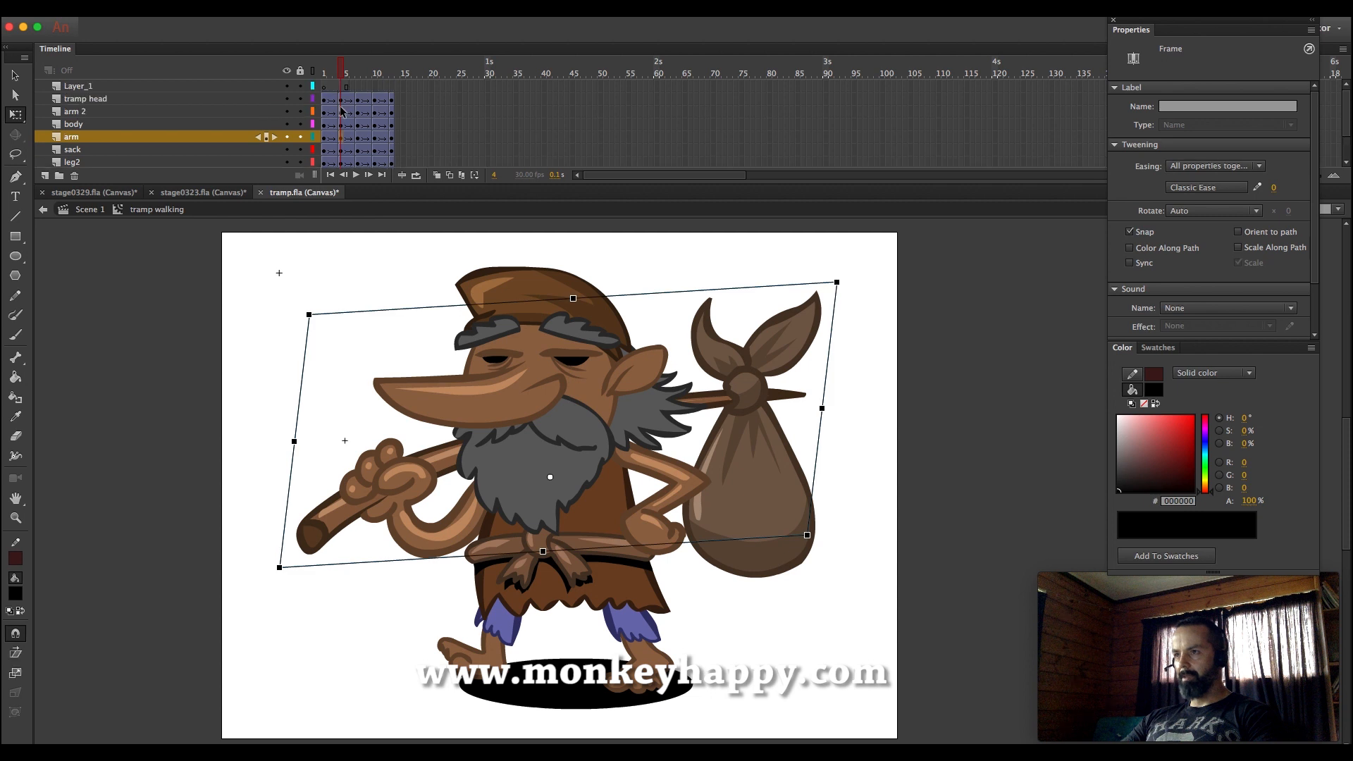
click(738, 473)
drag(817, 592, 778, 599)
click(375, 135)
click(791, 541)
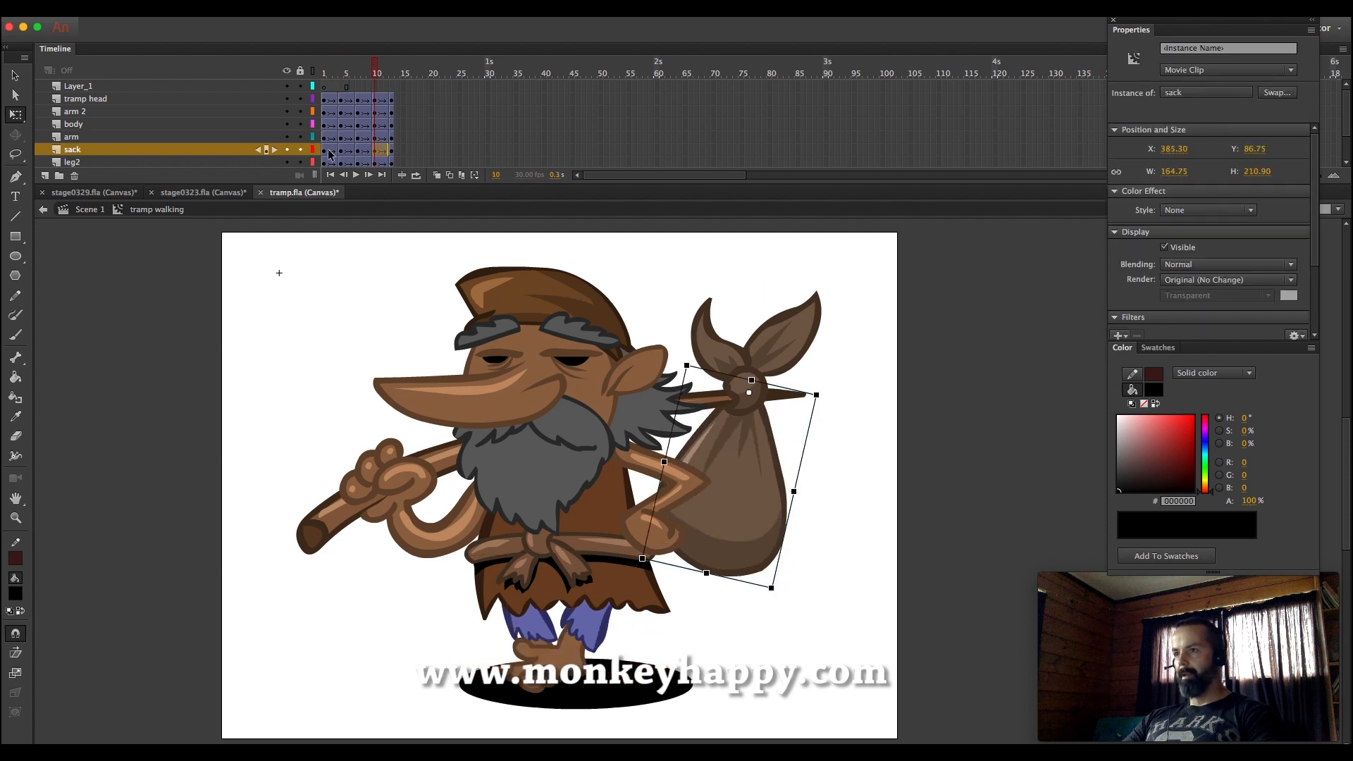
Set the sack layer's classic ease to 100 on frames 1 and 7 and -100 on frame 4, and ease the frame 10 tween
click(324, 150)
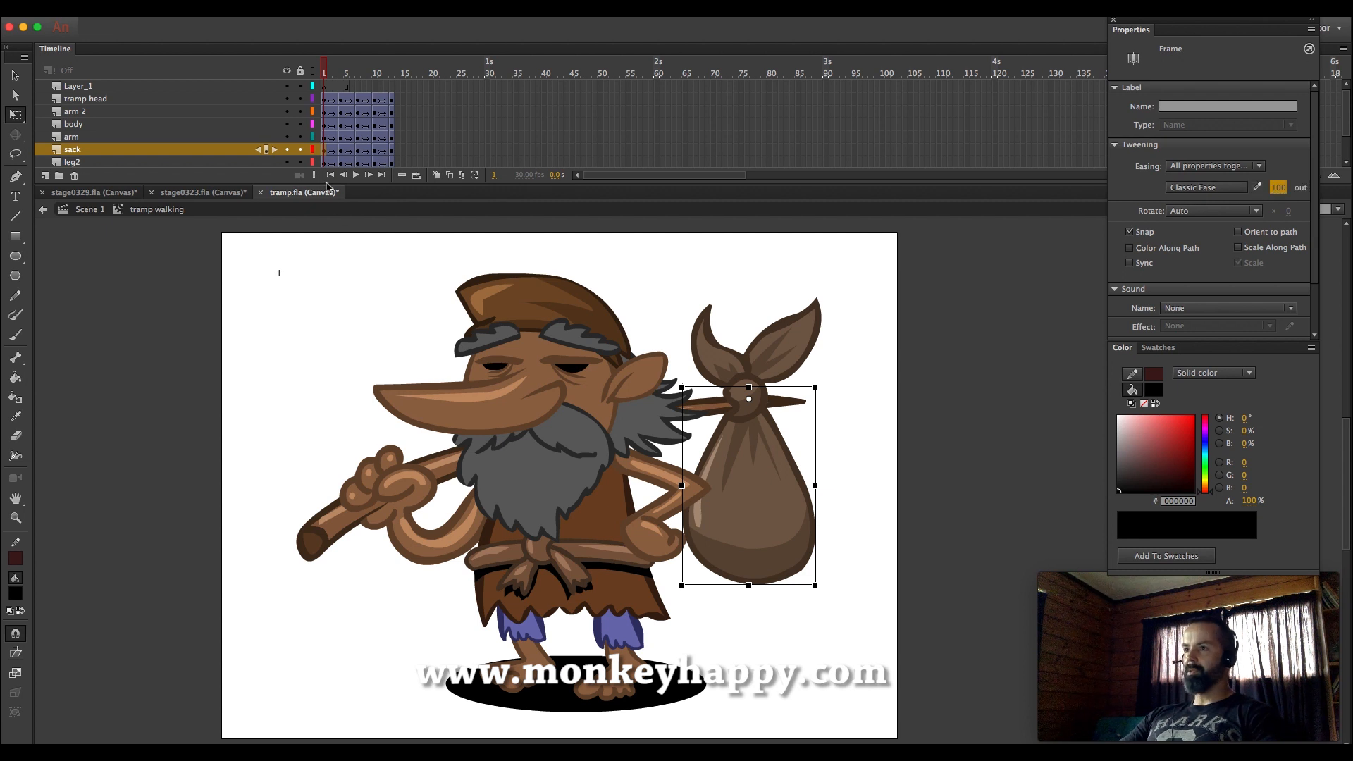
click(343, 154)
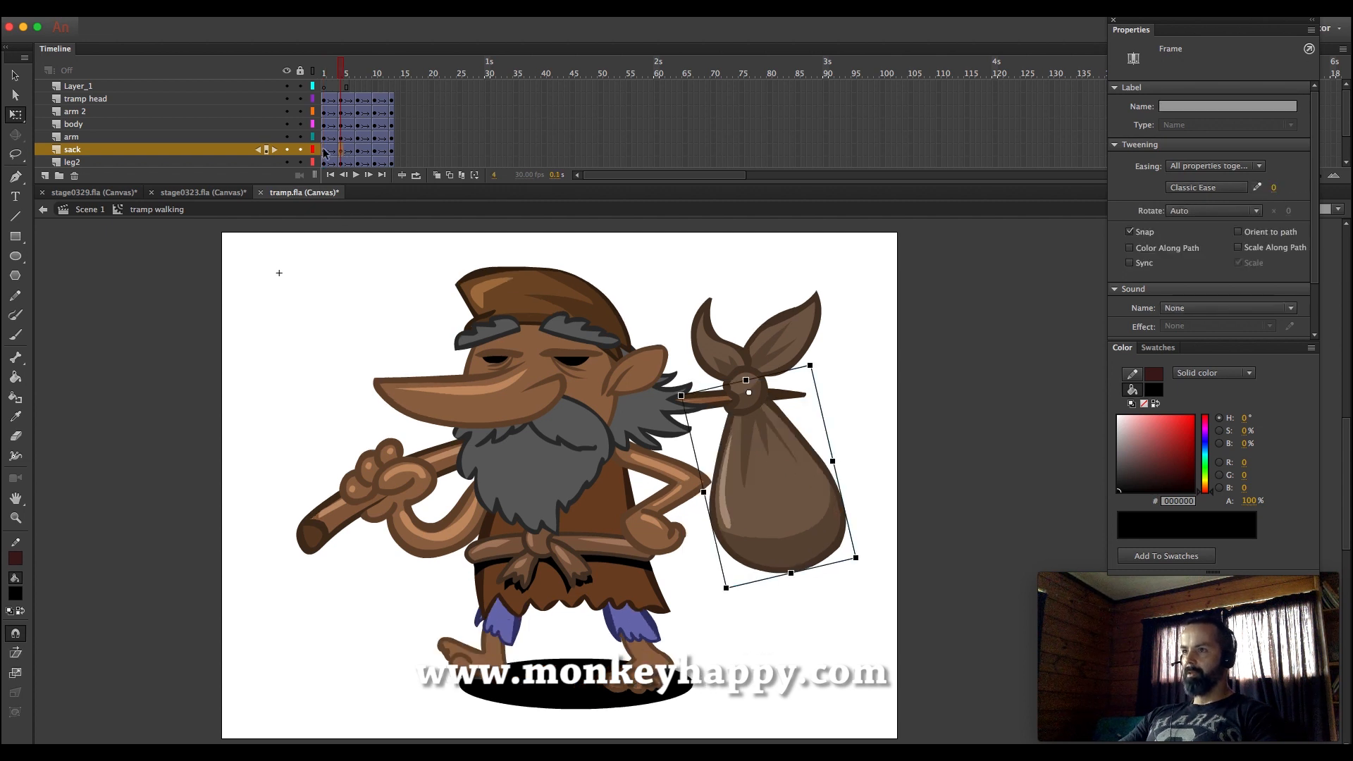
click(337, 154)
click(341, 154)
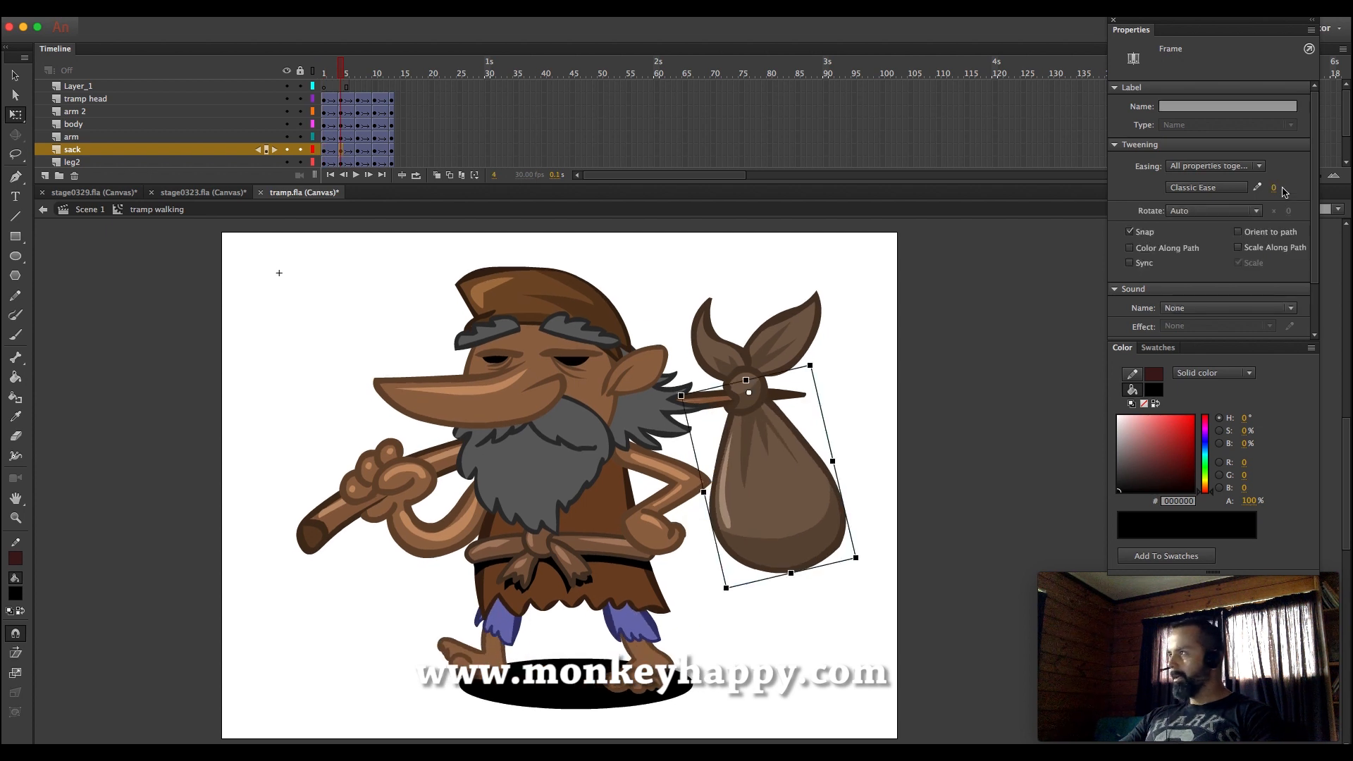
drag(1273, 186, 1201, 396)
click(325, 151)
key(period)
key(period)
key(period)
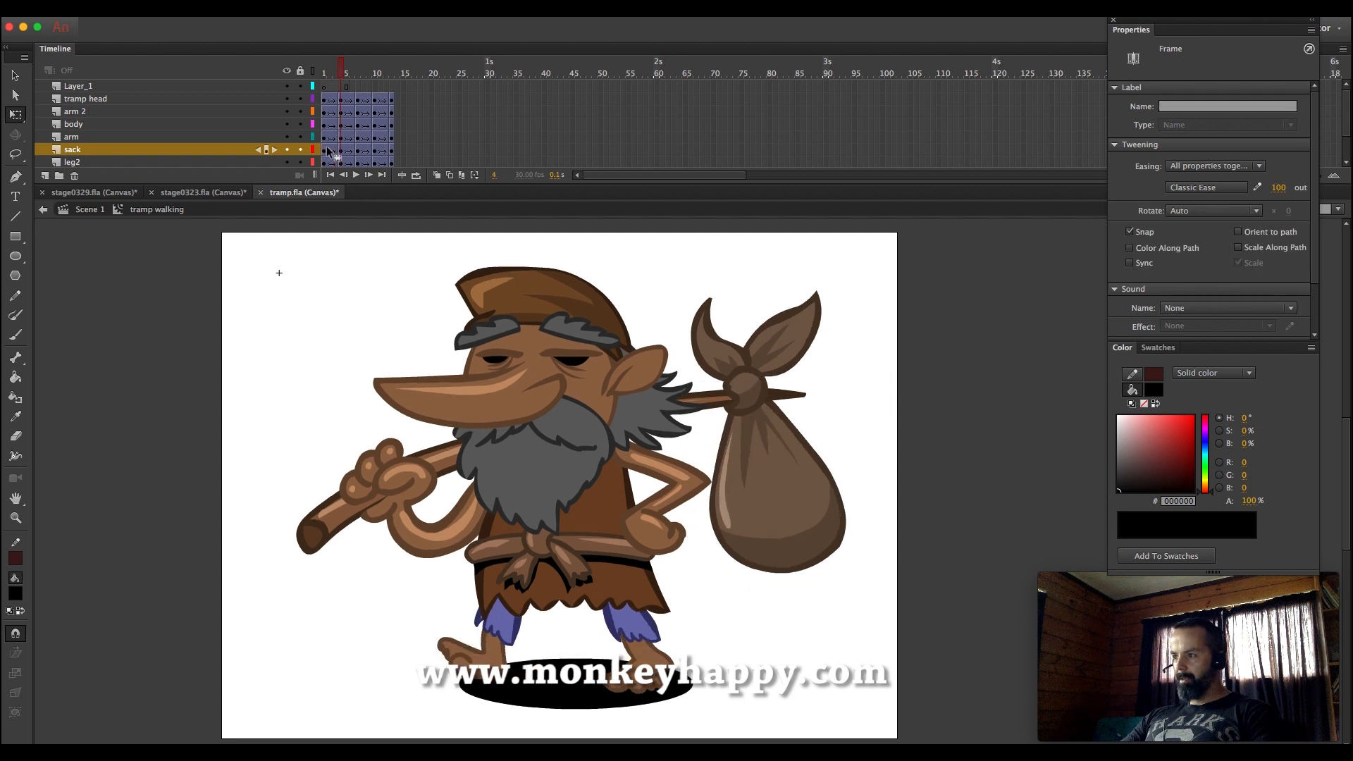
click(342, 151)
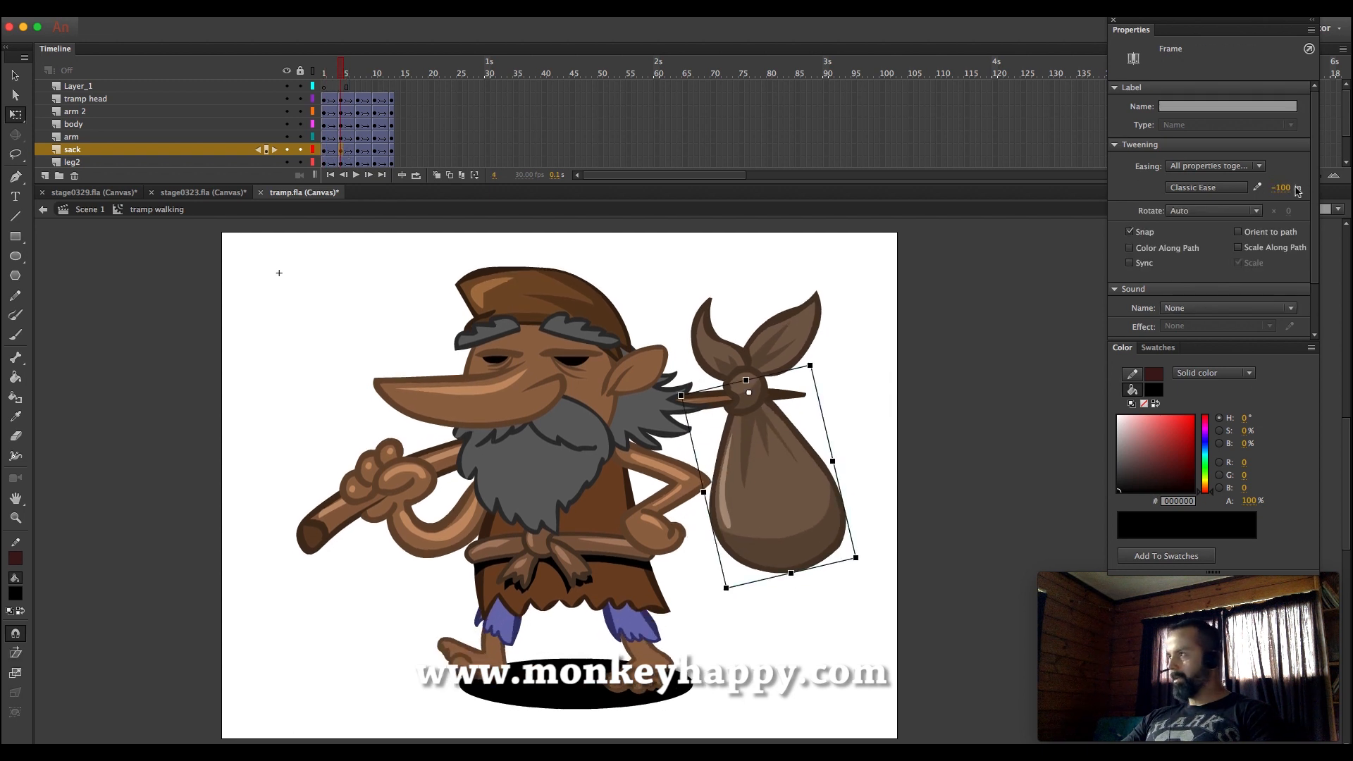
drag(345, 150, 359, 154)
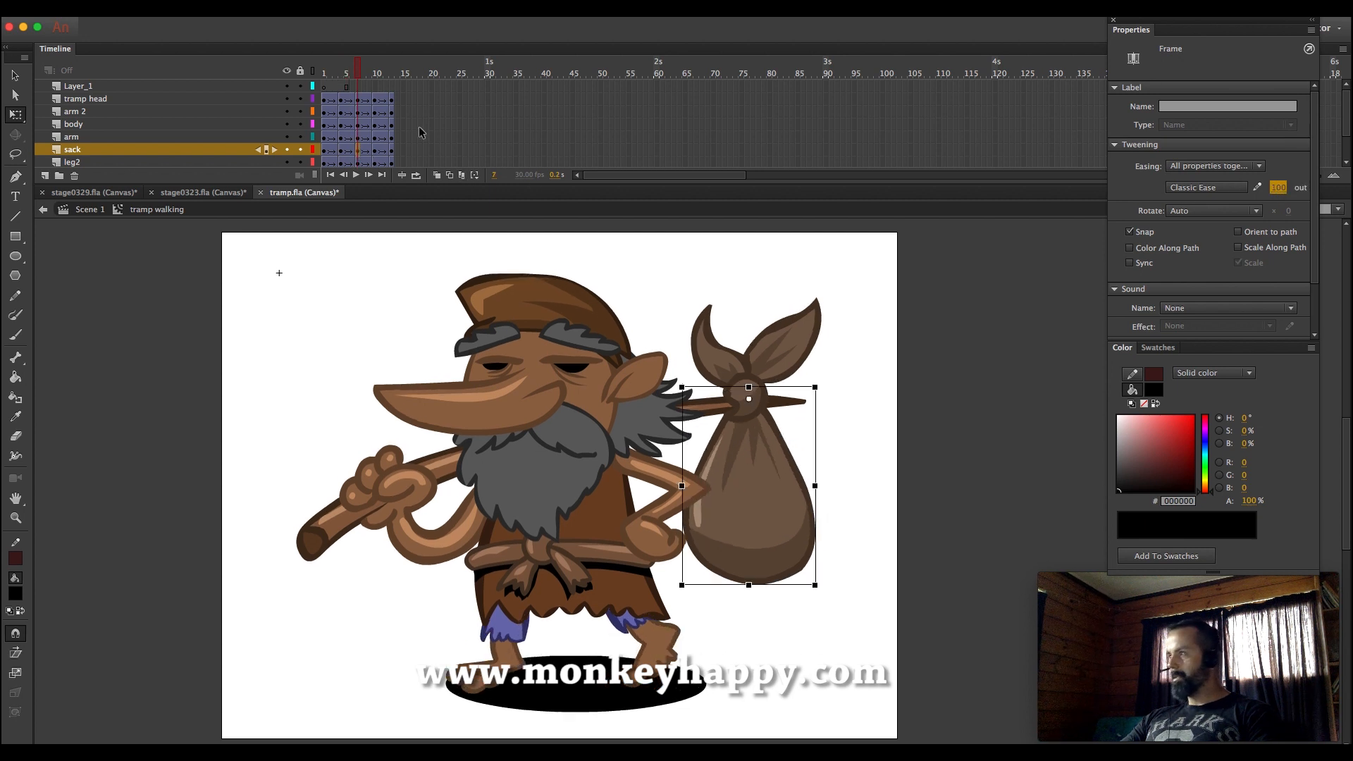
click(376, 151)
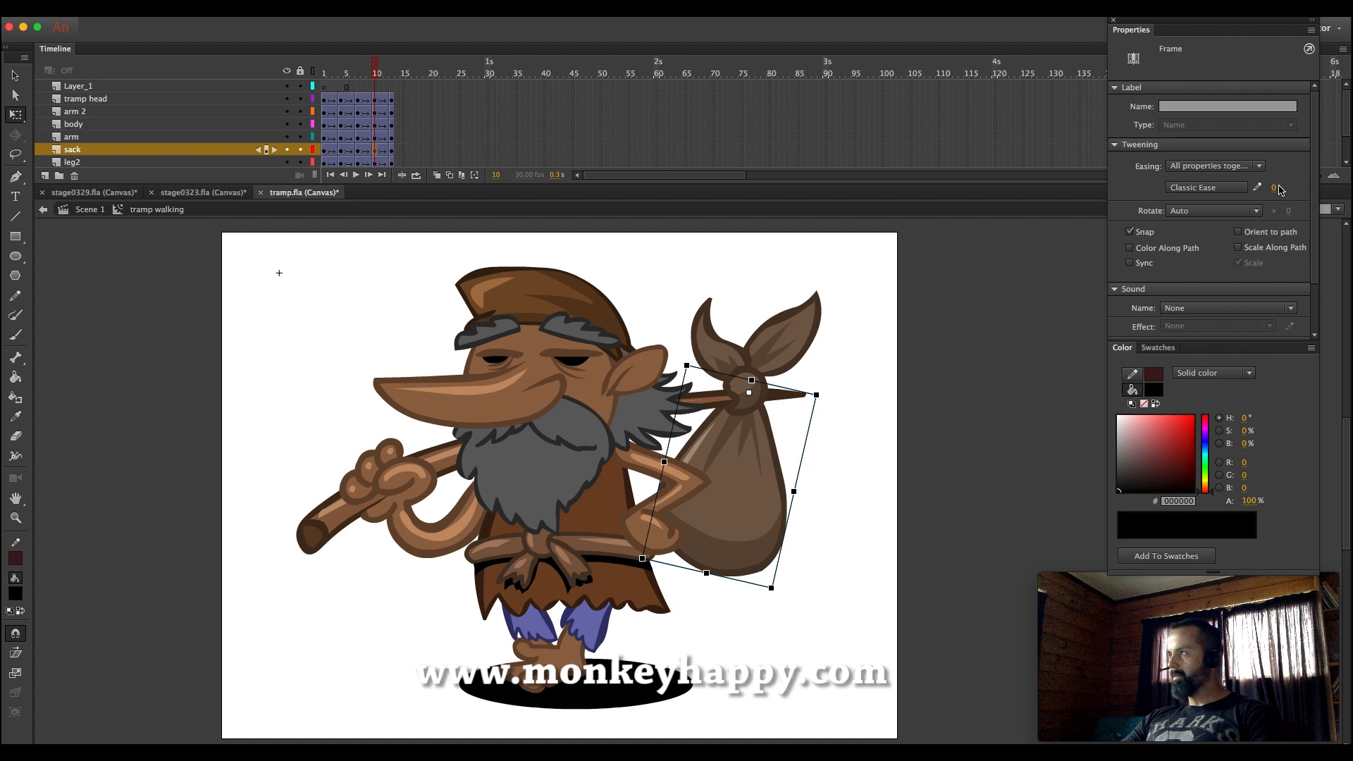
Play the walk cycle to check the sack's swing and return to Scene 1 with nothing selected
key(Return)
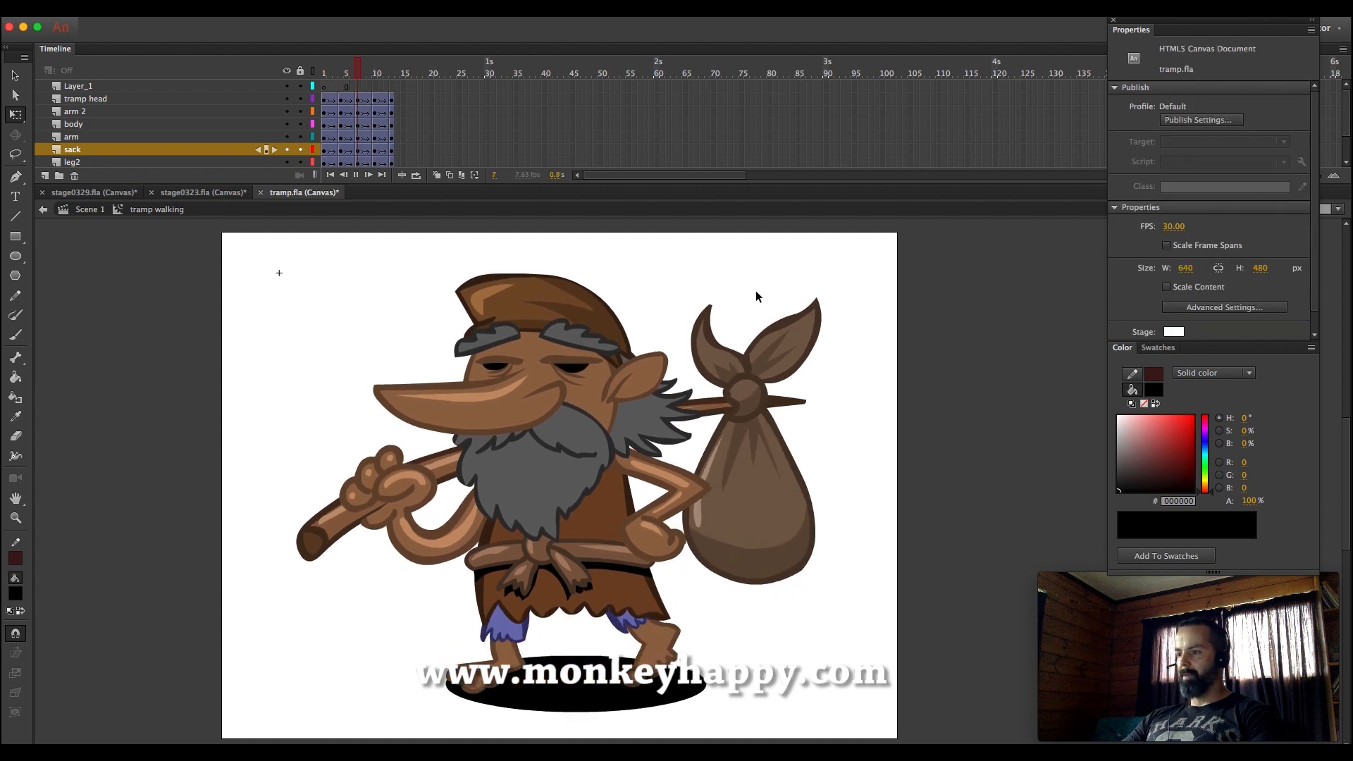
key(Return)
click(89, 209)
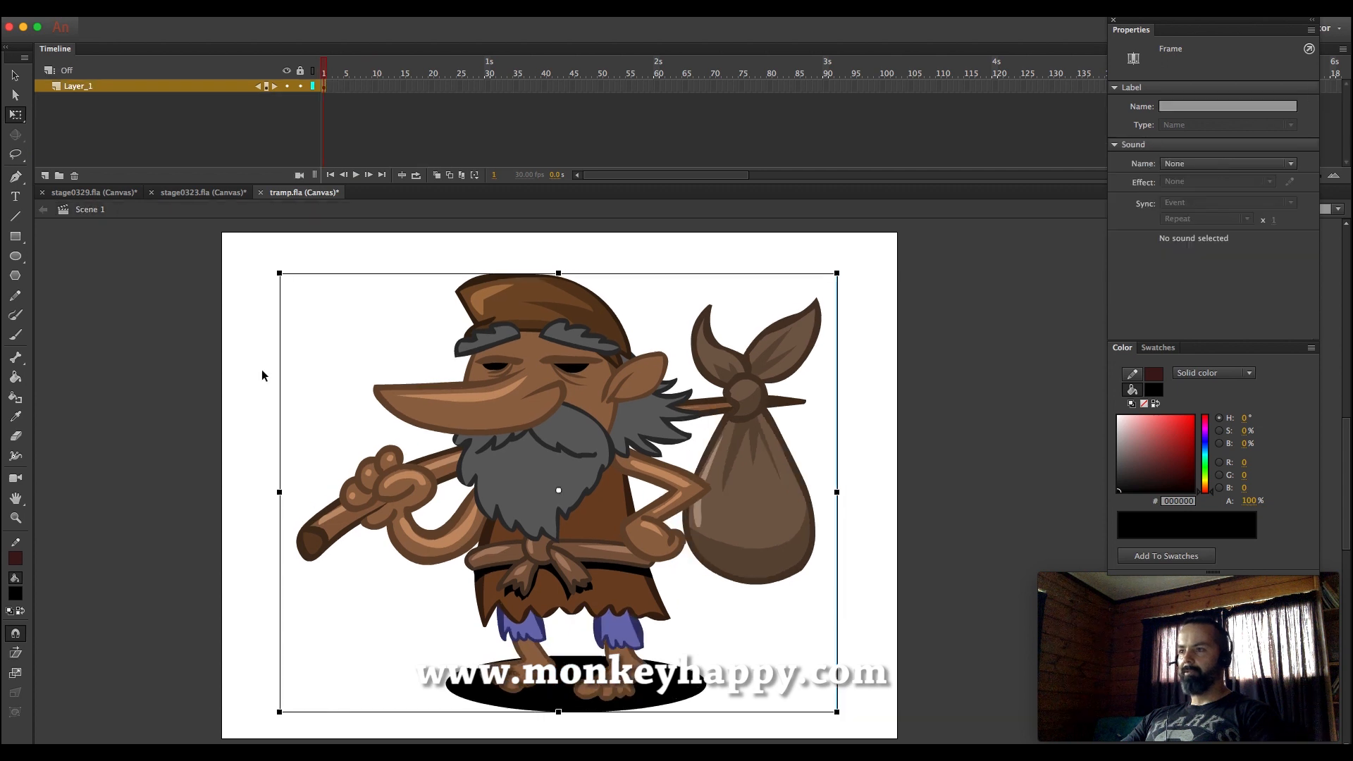
click(270, 376)
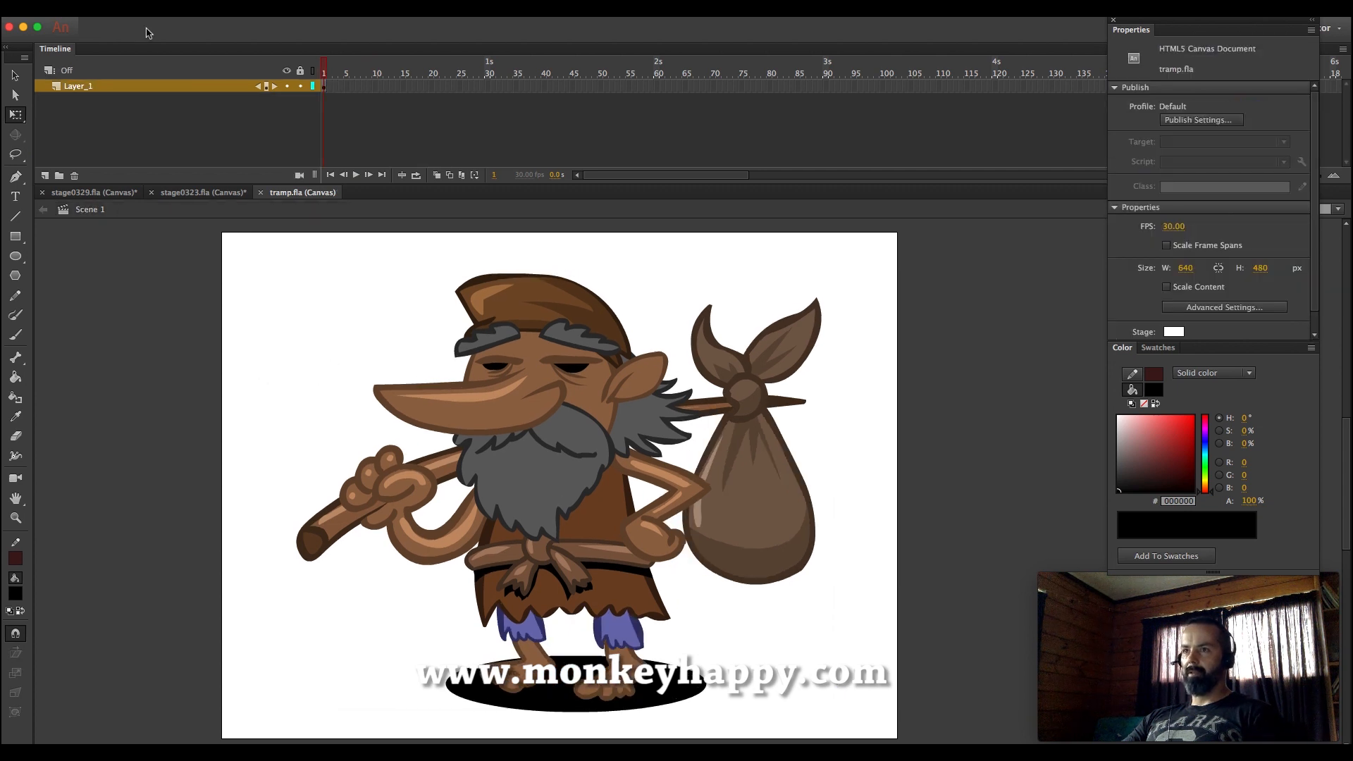
Set the publish settings to centre the stage both ways, make it responsive, scale it with Fit in view, and include the default preloader
click(117, 9)
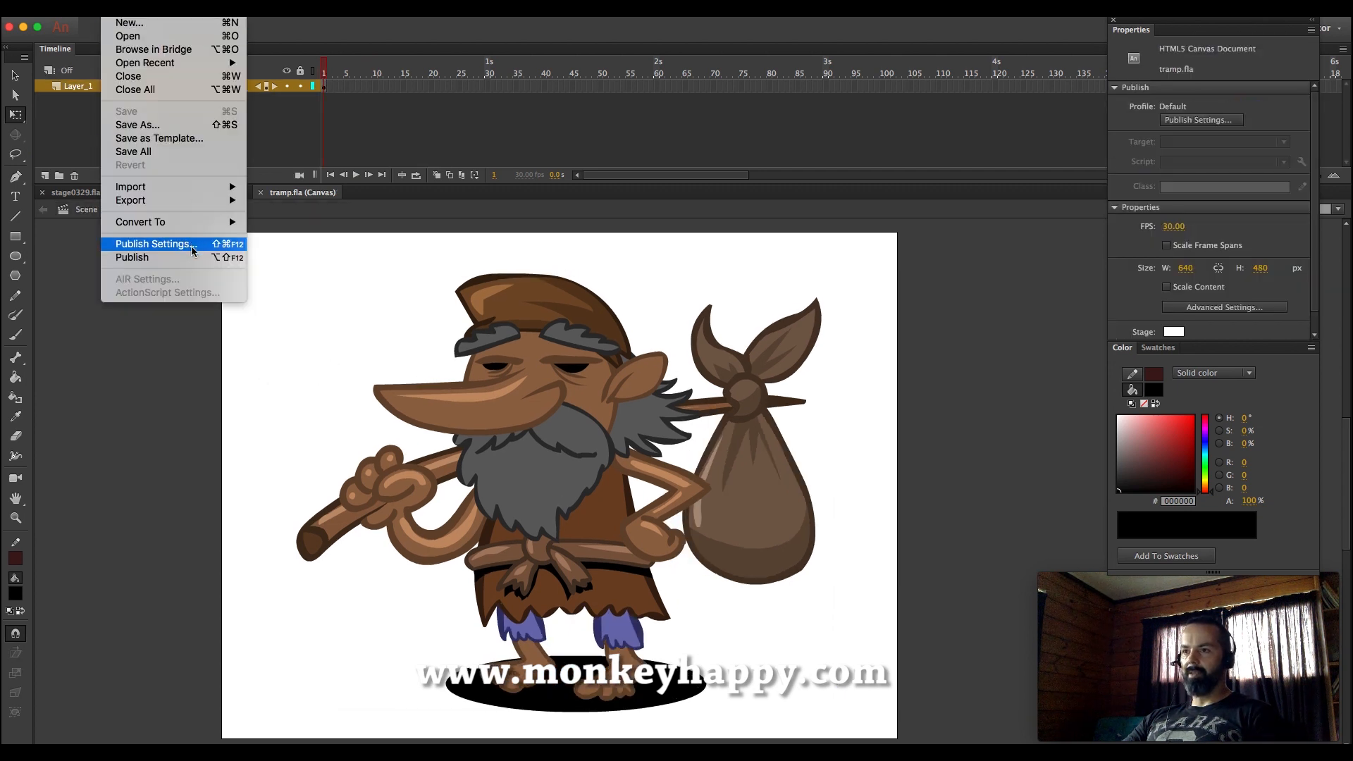
click(192, 249)
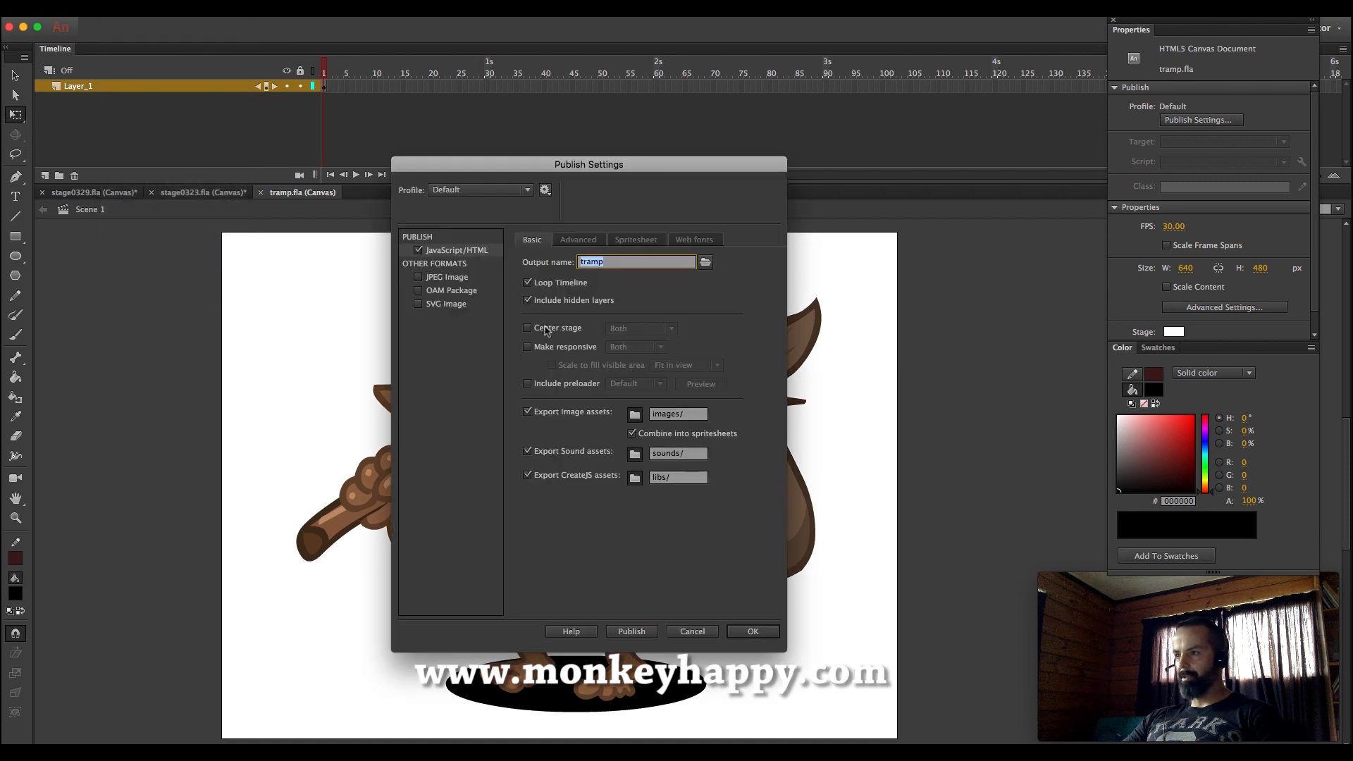
click(634, 239)
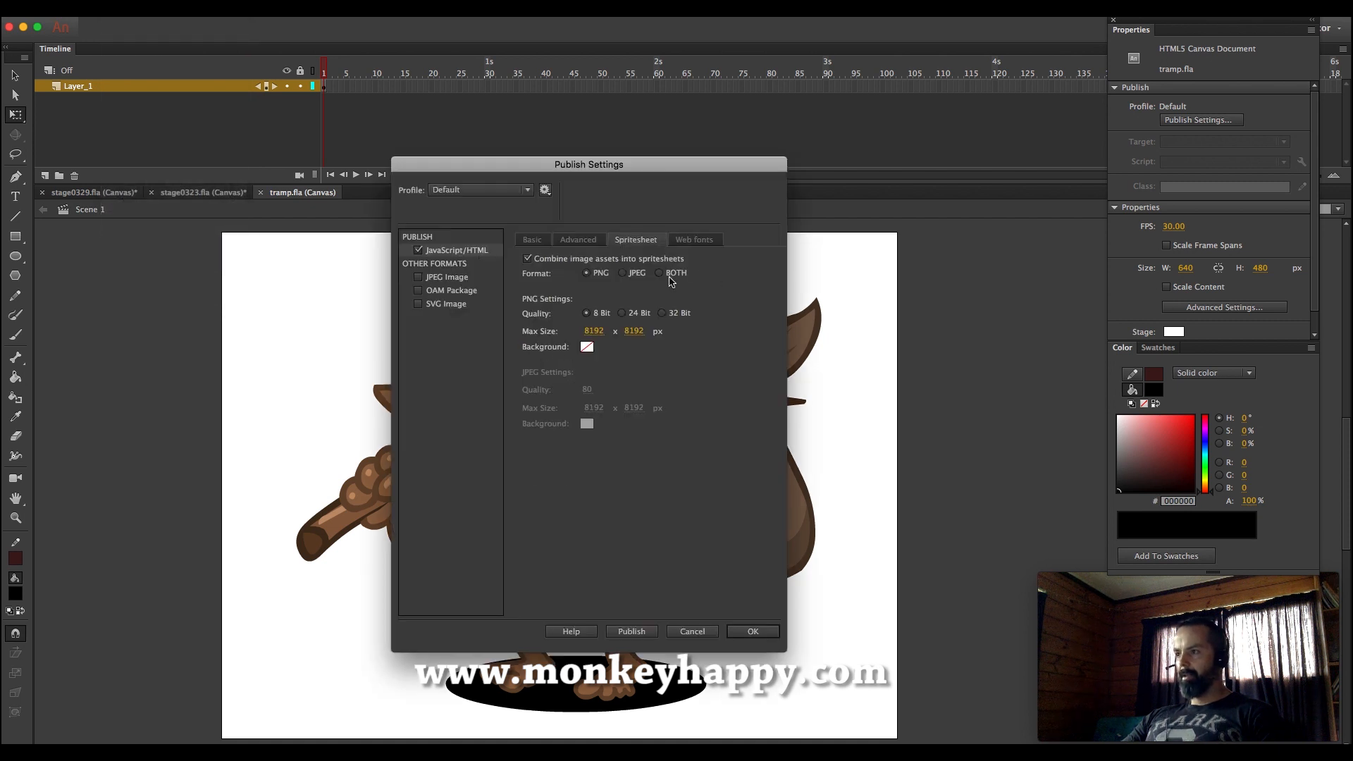
click(532, 239)
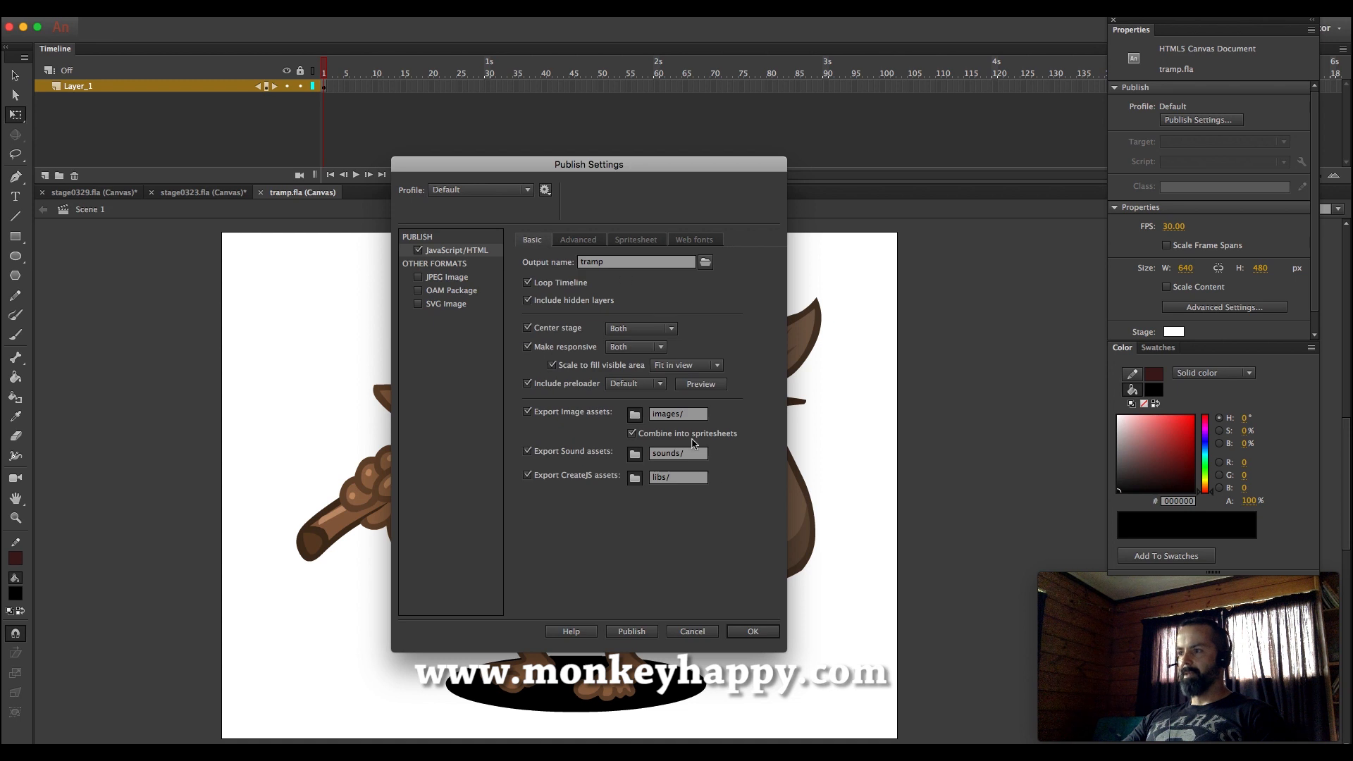
click(752, 631)
Test the movie in the browser to check the walk, and close the preview
click(395, 15)
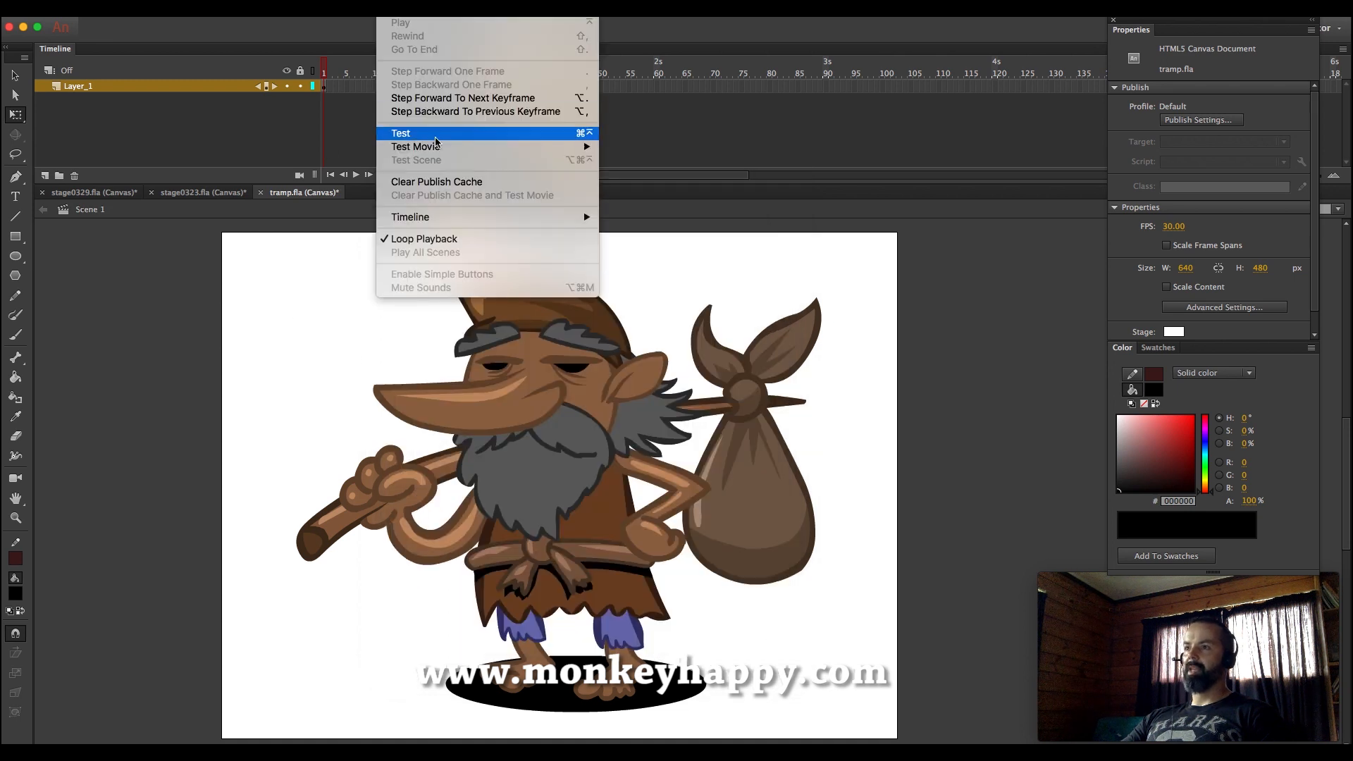
click(471, 138)
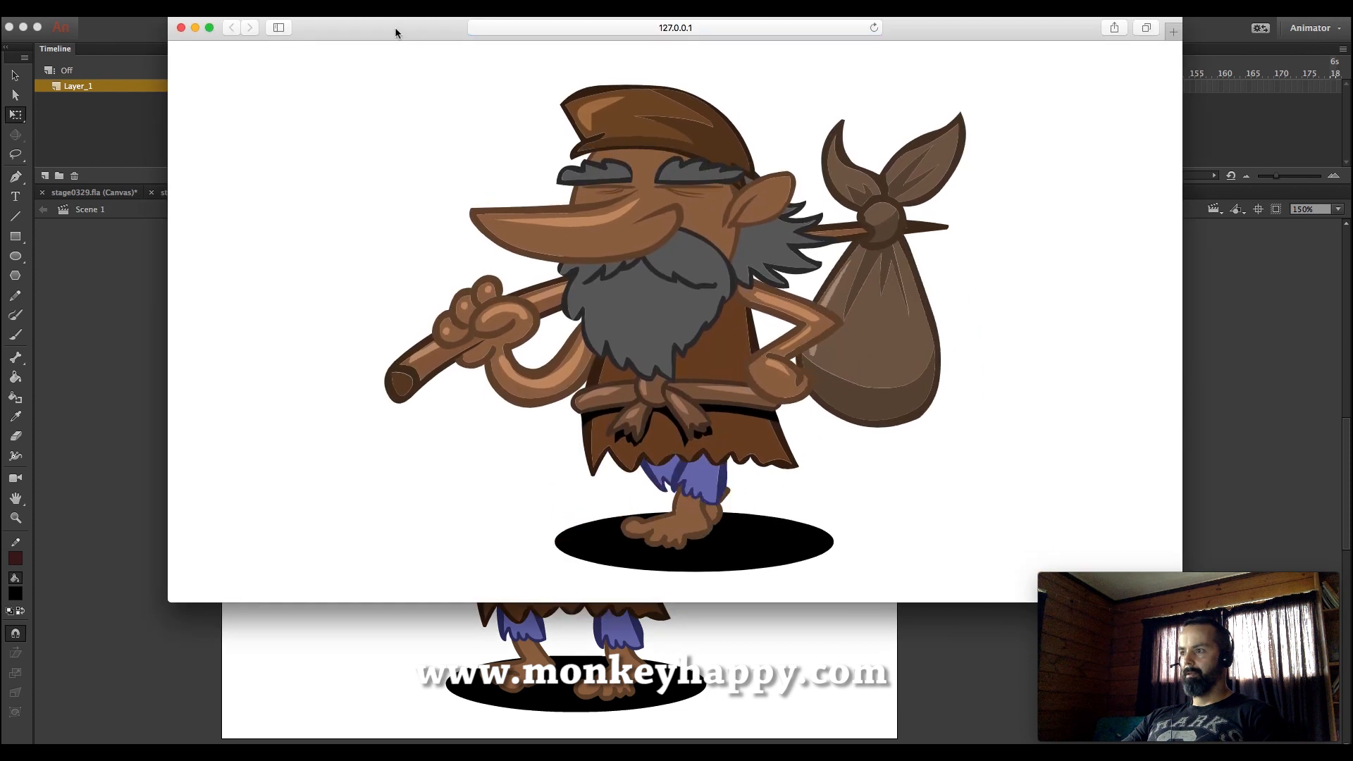
click(181, 28)
Inside the tramp walking clip, insert one frame into each of the four tween spans across all layers, extending the cycle to frame 17
click(533, 359)
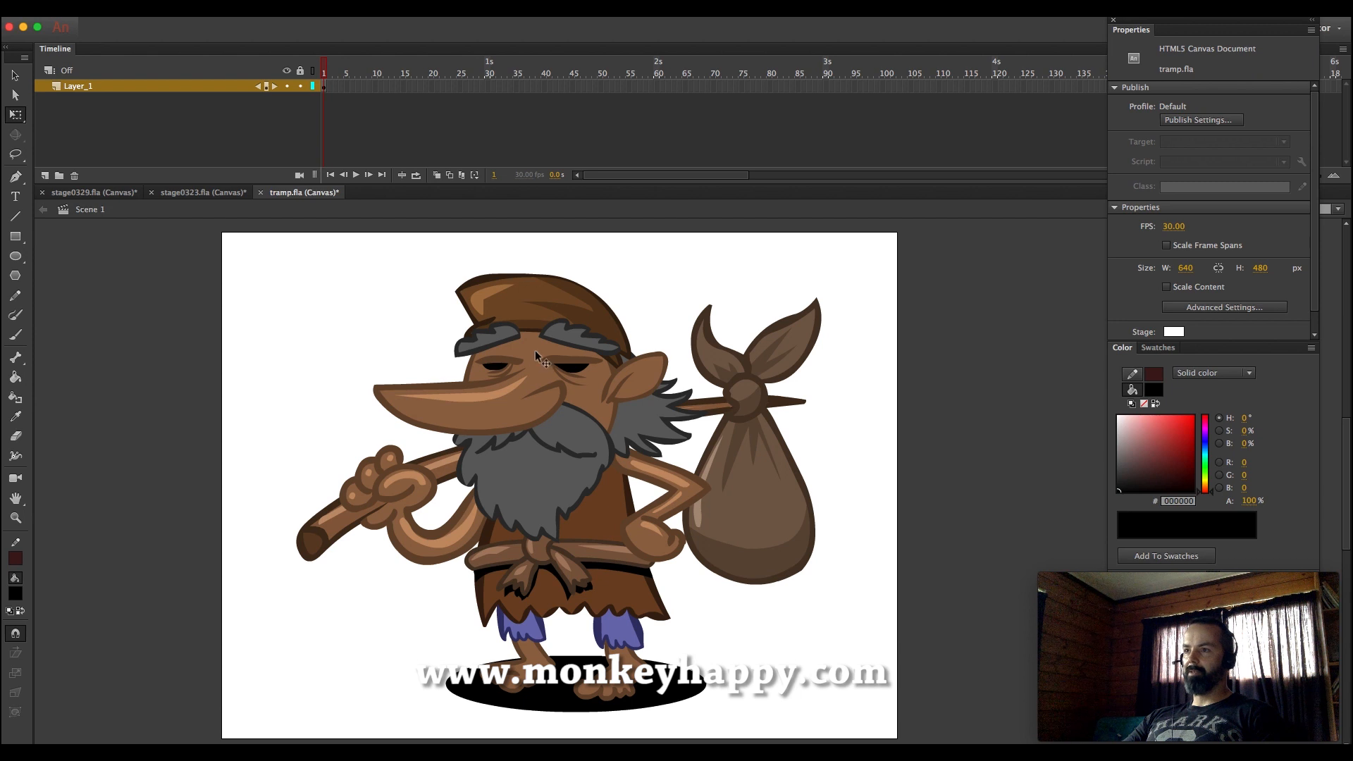
double_click(538, 359)
click(340, 95)
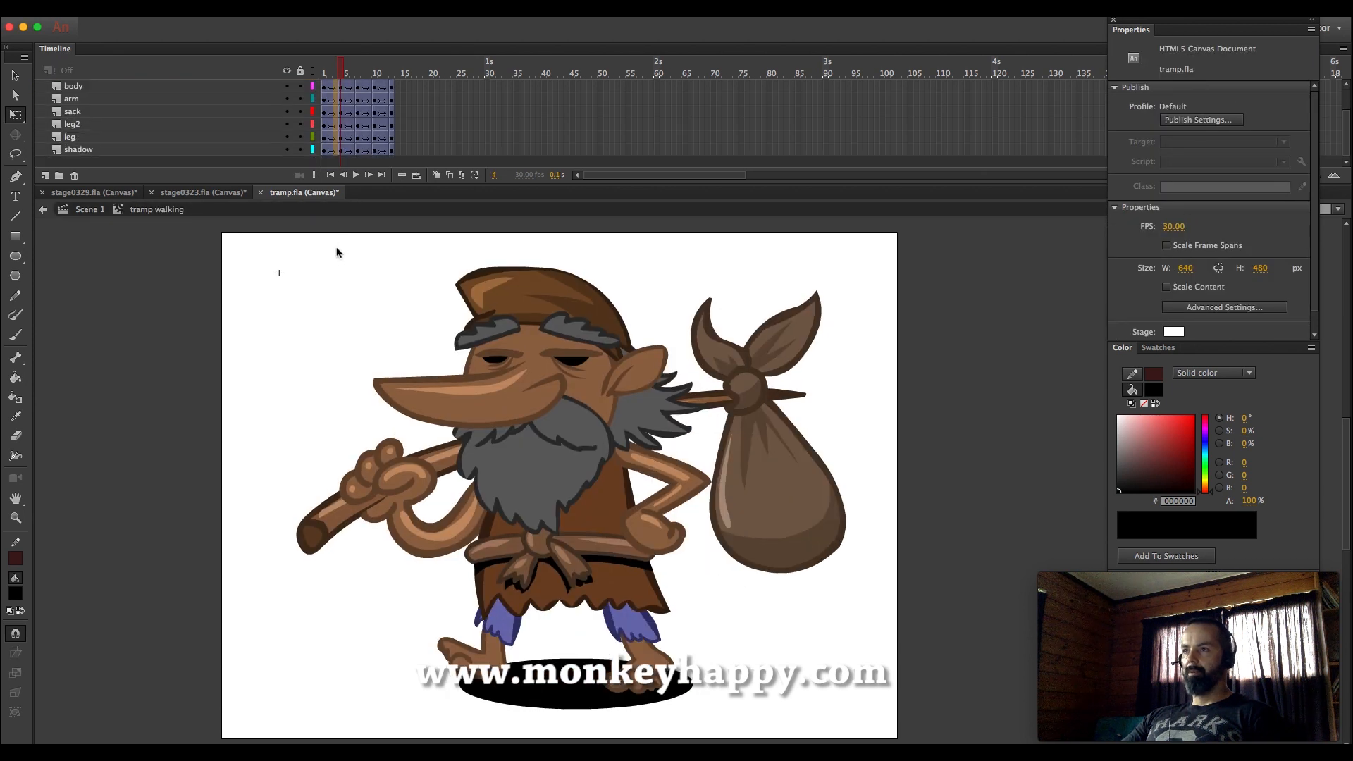
drag(337, 252, 338, 252)
key(F5)
scroll(353, 113, up, 3)
drag(354, 99, 353, 233)
key(F5)
scroll(367, 116, up, 5)
drag(370, 89, 372, 217)
key(F5)
drag(396, 149, 394, 32)
key(F5)
Rotate the tramp head backward on frame 5 and forward on frame 13, and play the cycle to check it
click(347, 100)
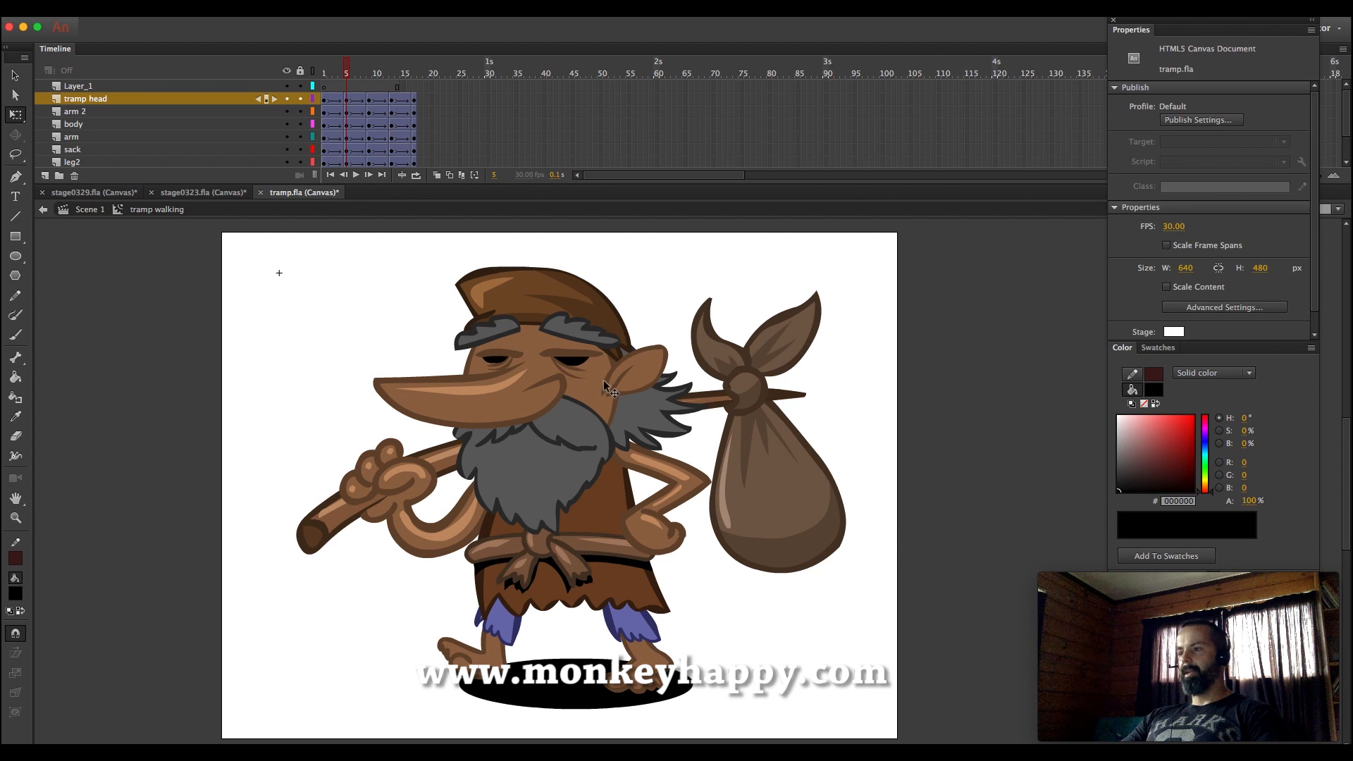
click(645, 388)
drag(718, 272, 735, 295)
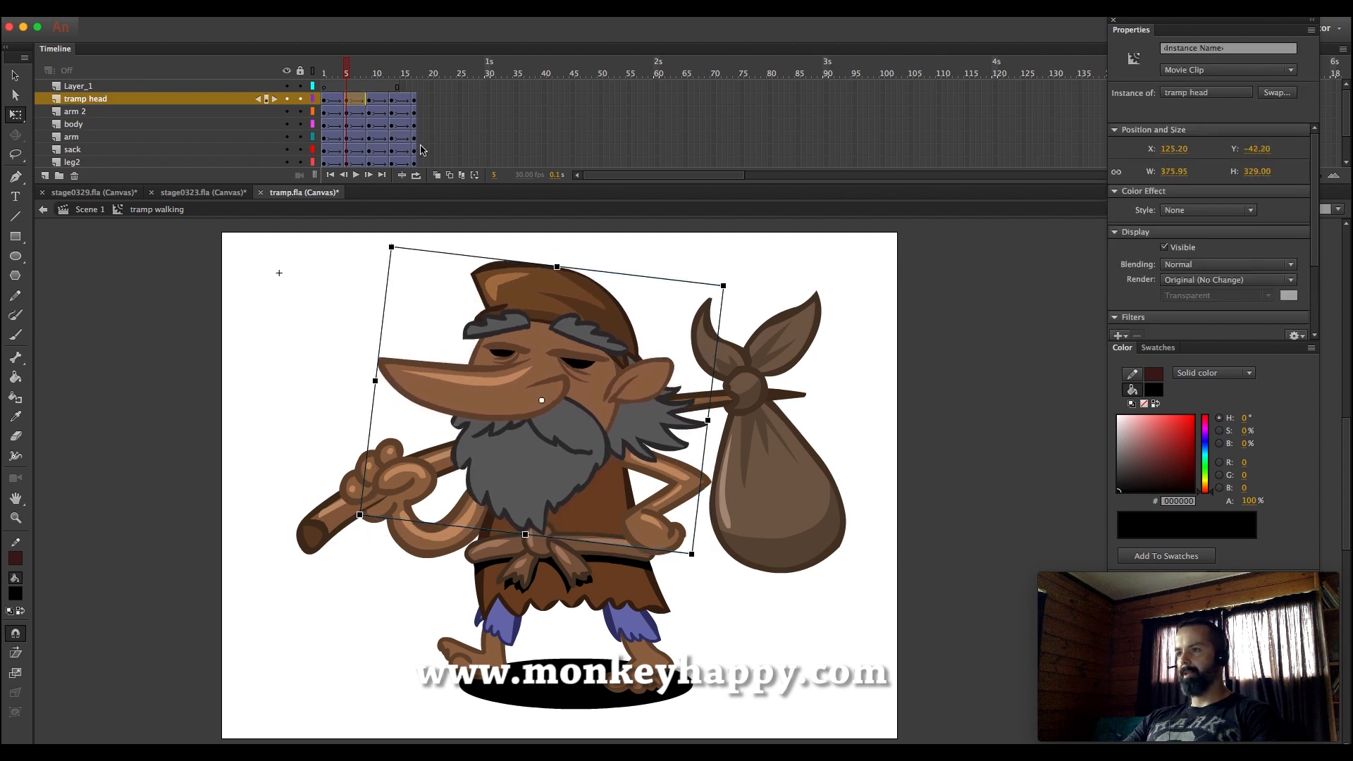
click(391, 101)
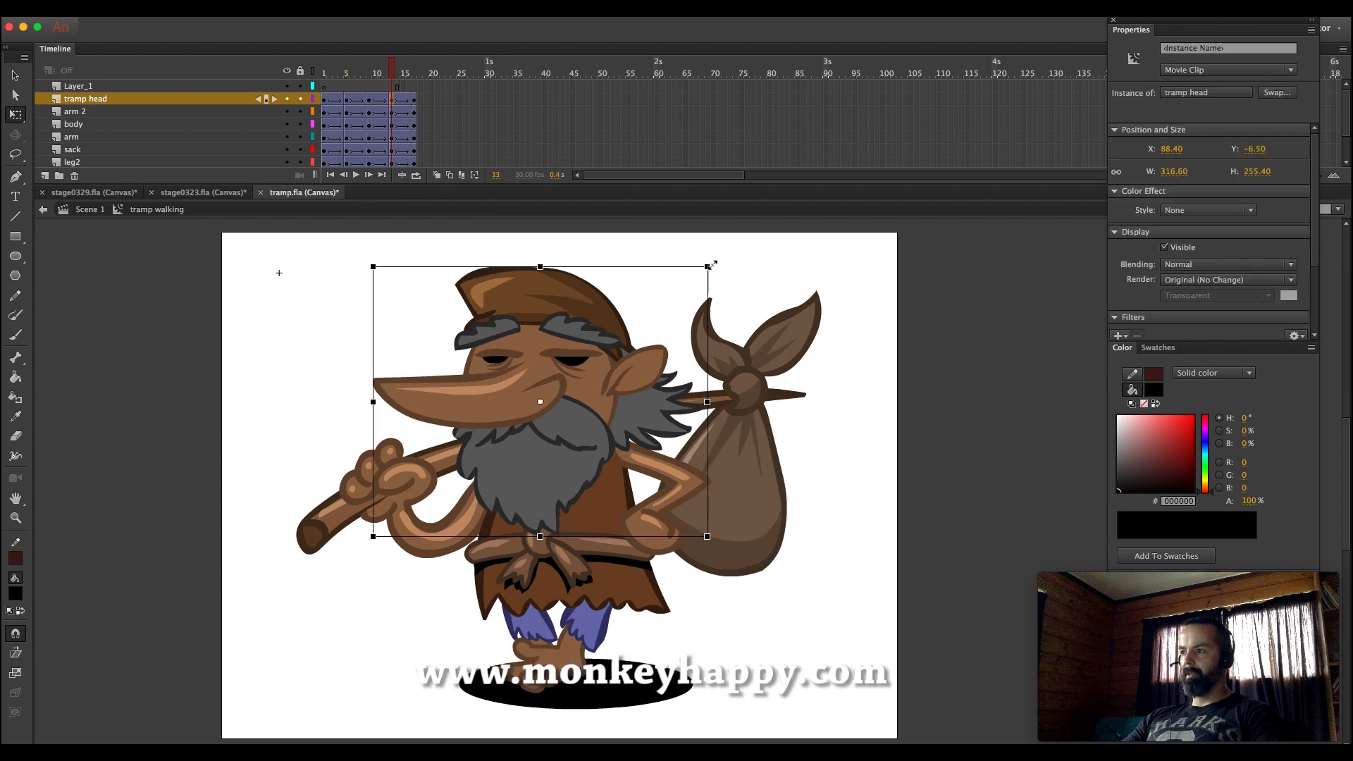
drag(713, 269, 697, 264)
key(shift+Left)
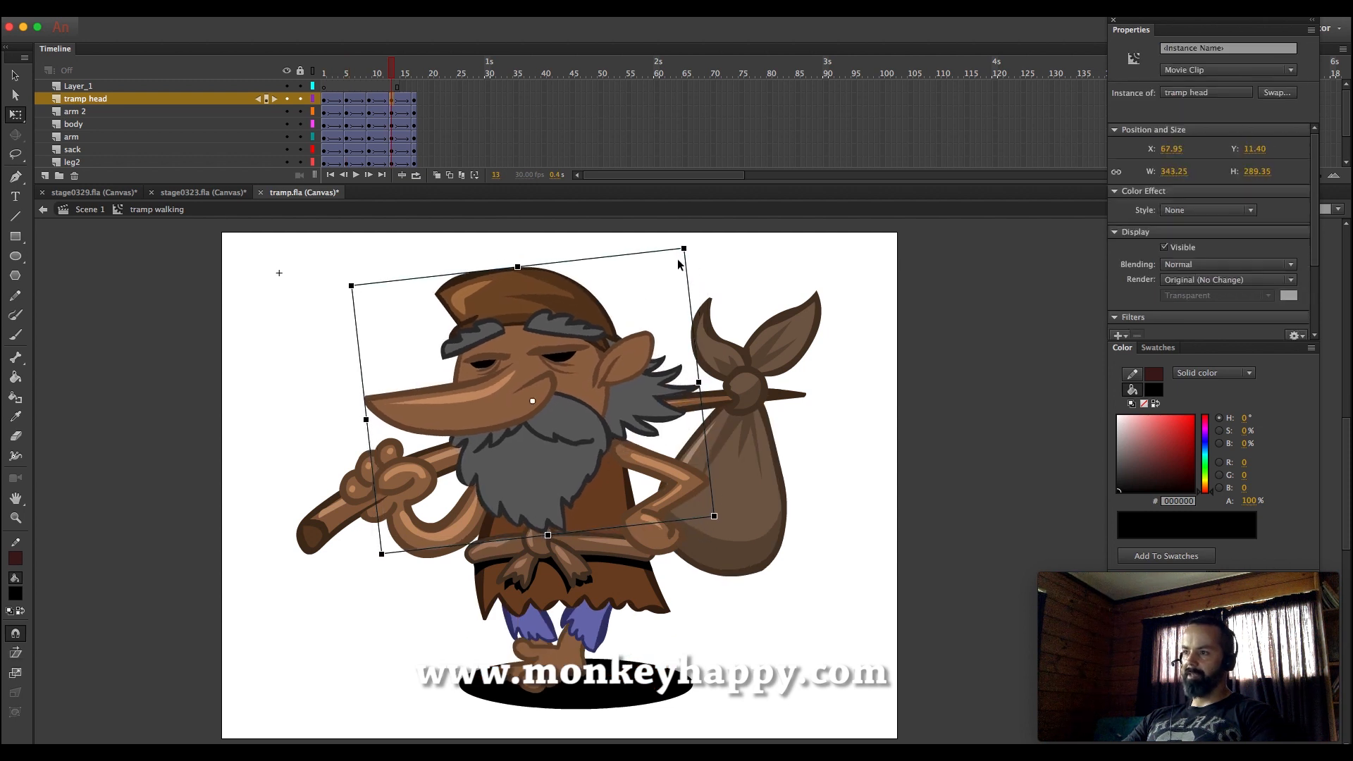
key(Return)
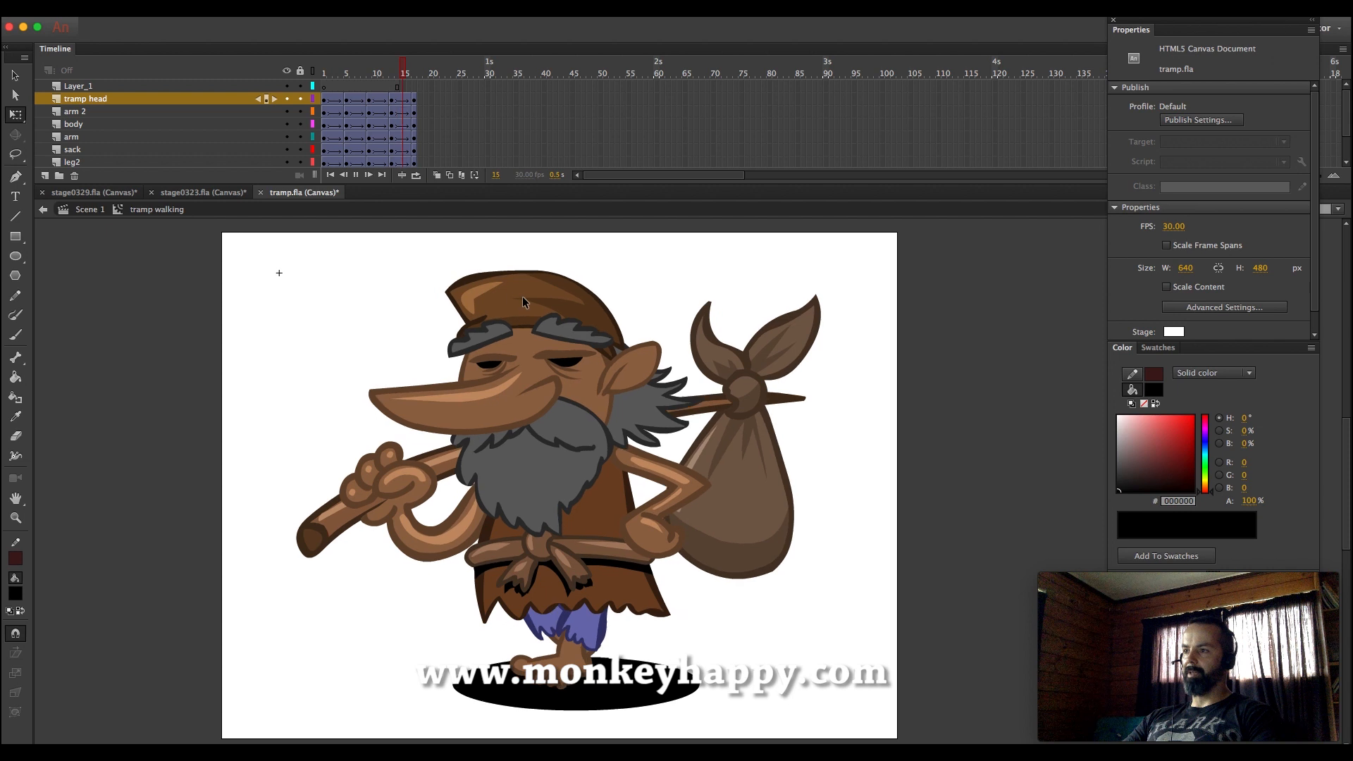
Nudge the tramp head slightly backward on frame 5 and slightly forward on frame 13, and play the cycle
click(347, 101)
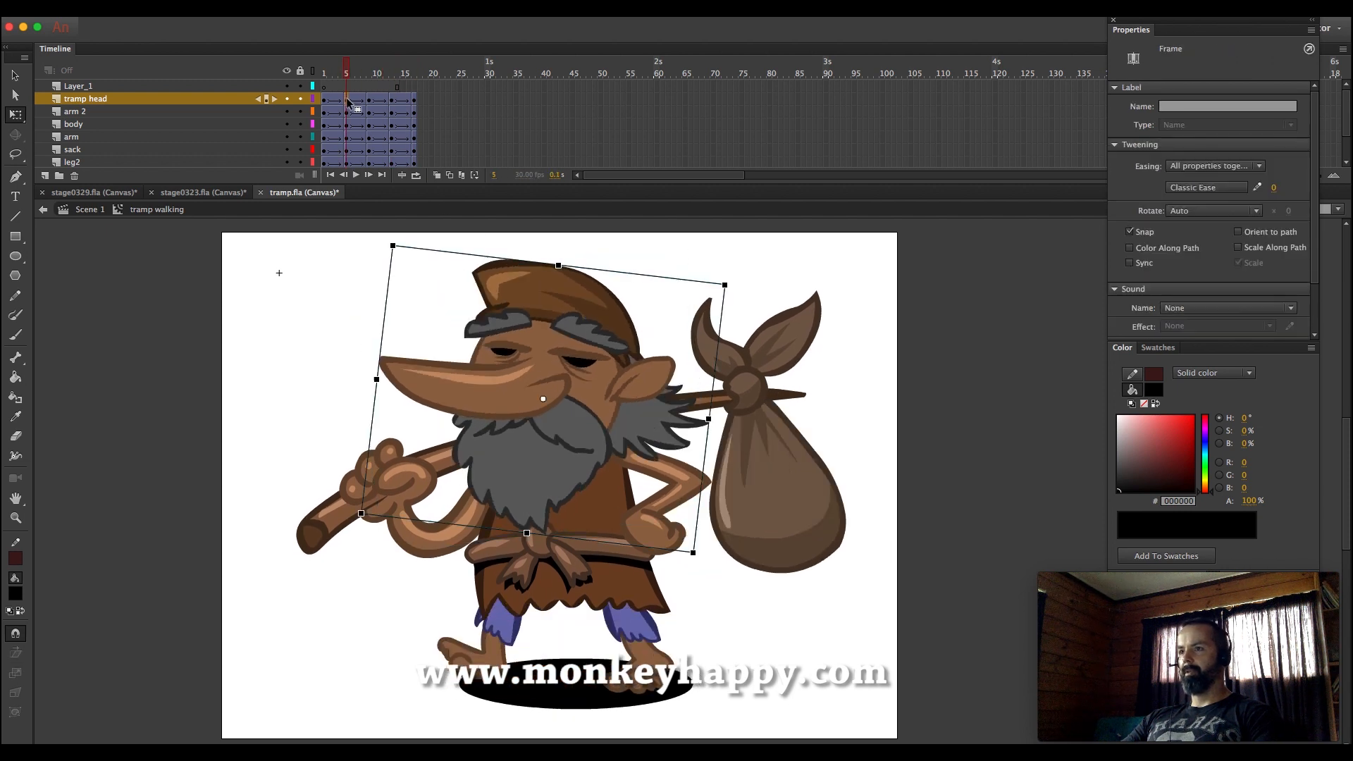
click(390, 104)
key(shift+Left)
key(Return)
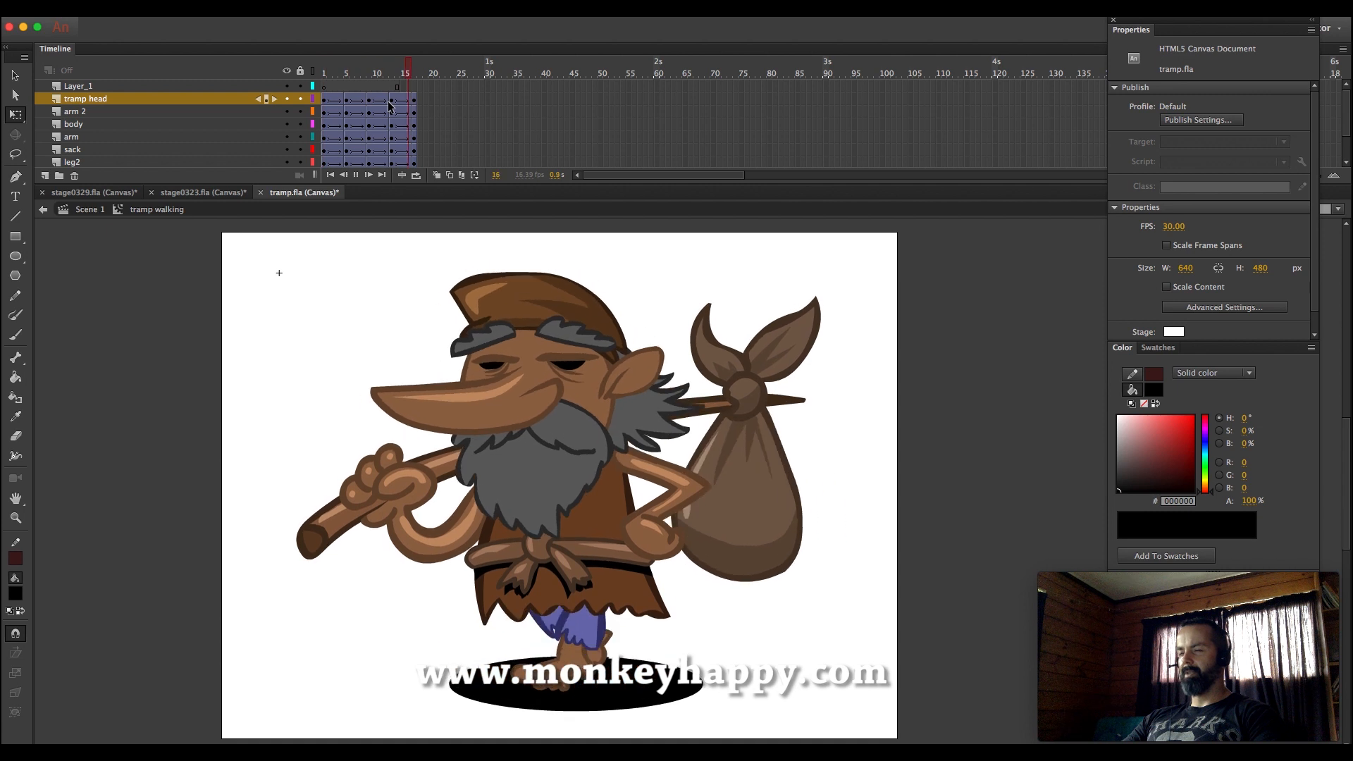
click(384, 104)
Rotate the body and arm 2 together slightly clockwise on frame 5 and slightly counterclockwise on frame 13
click(345, 102)
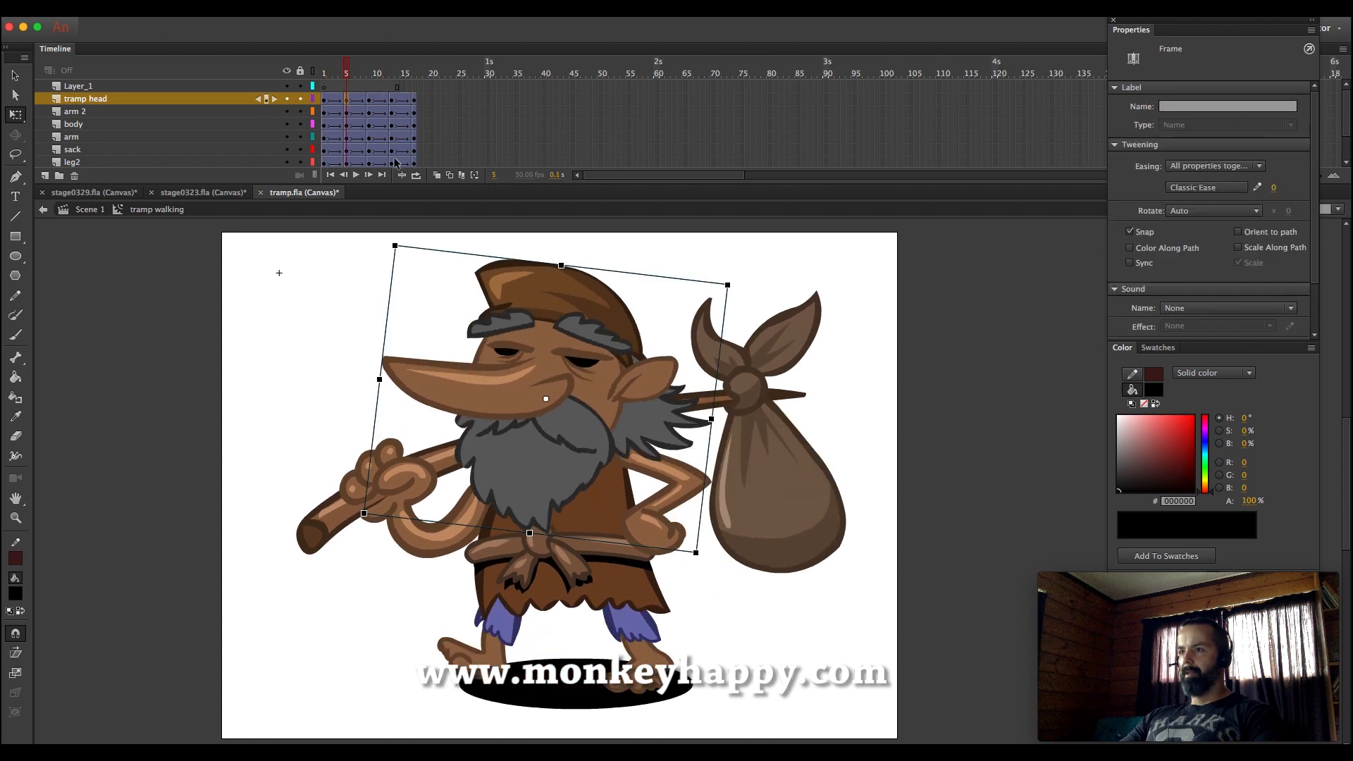
click(680, 561)
drag(625, 521, 625, 520)
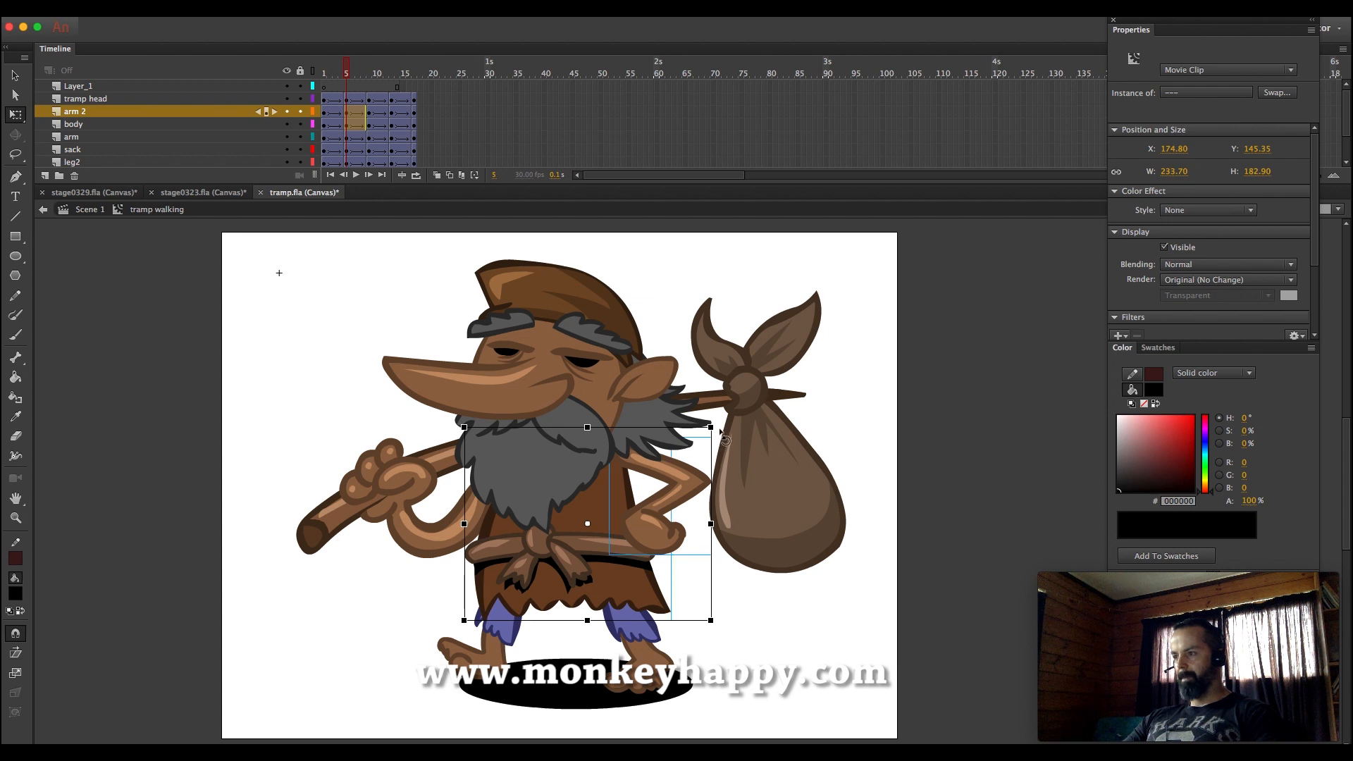
drag(720, 431, 727, 434)
click(391, 125)
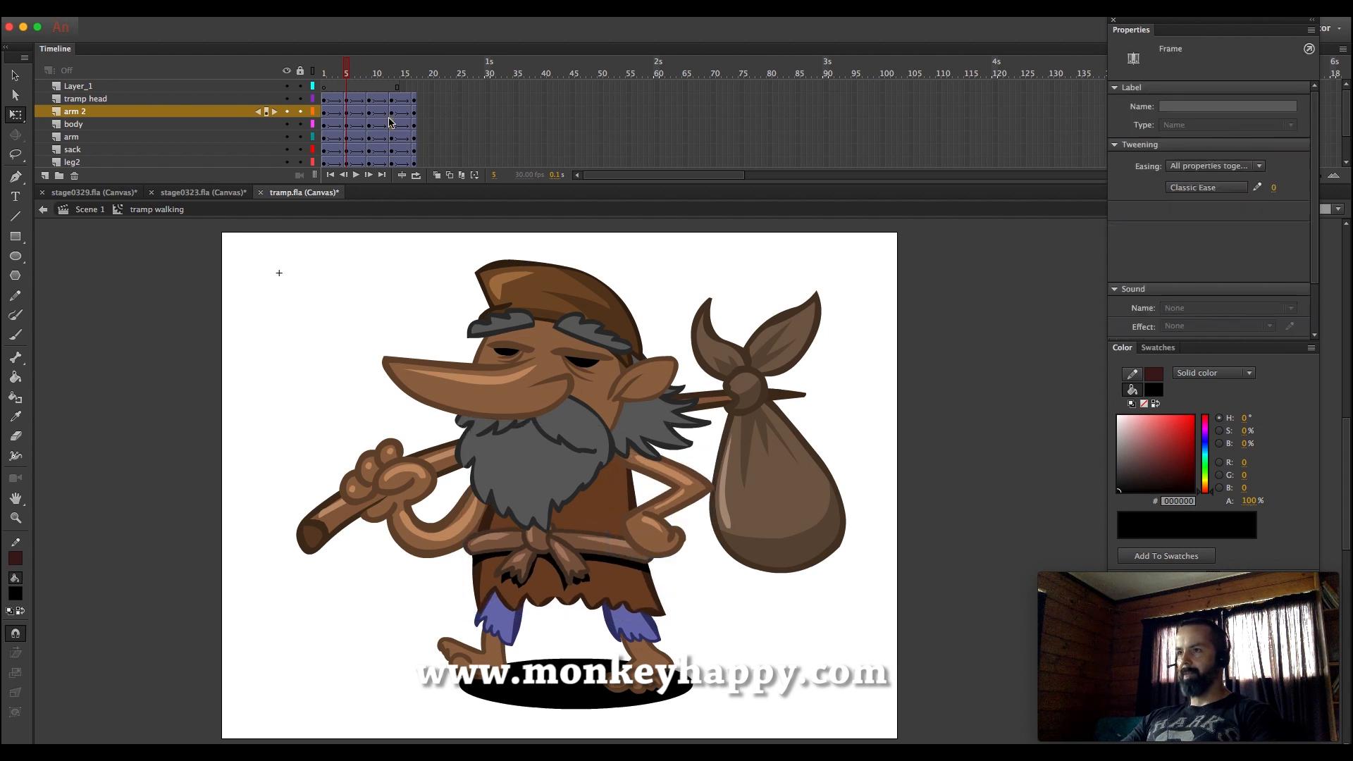
click(706, 605)
click(642, 576)
shift+click(659, 541)
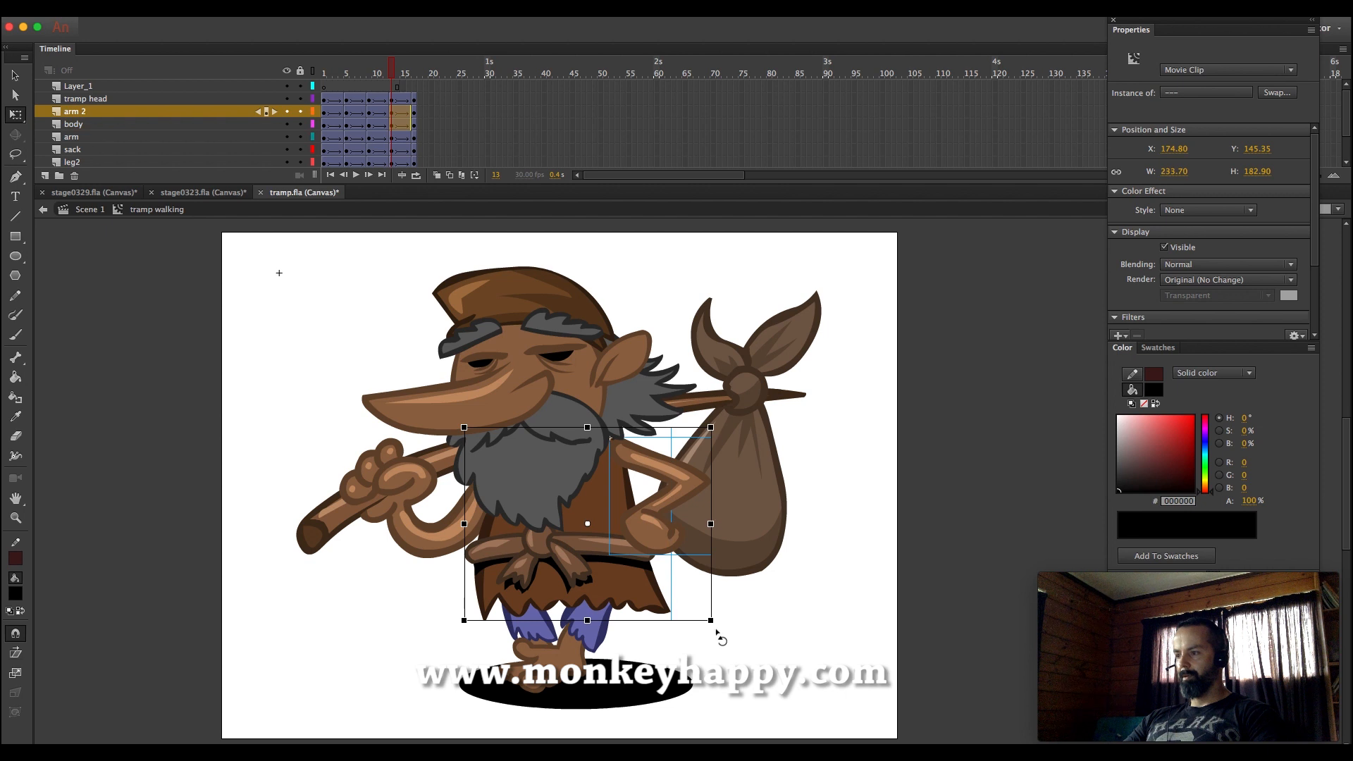
drag(720, 639, 731, 631)
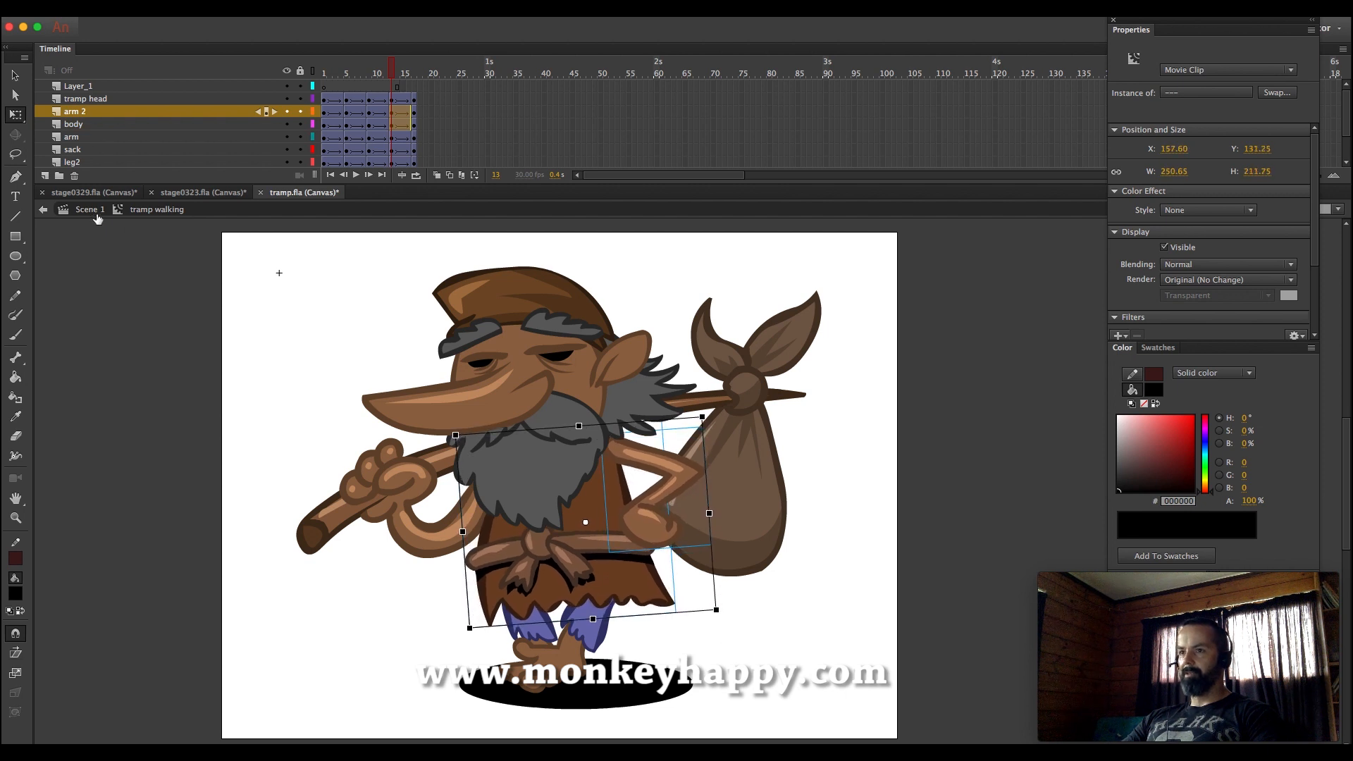
Return to Scene 1, test the head and body sway in the browser, and close the preview
click(95, 214)
click(385, 20)
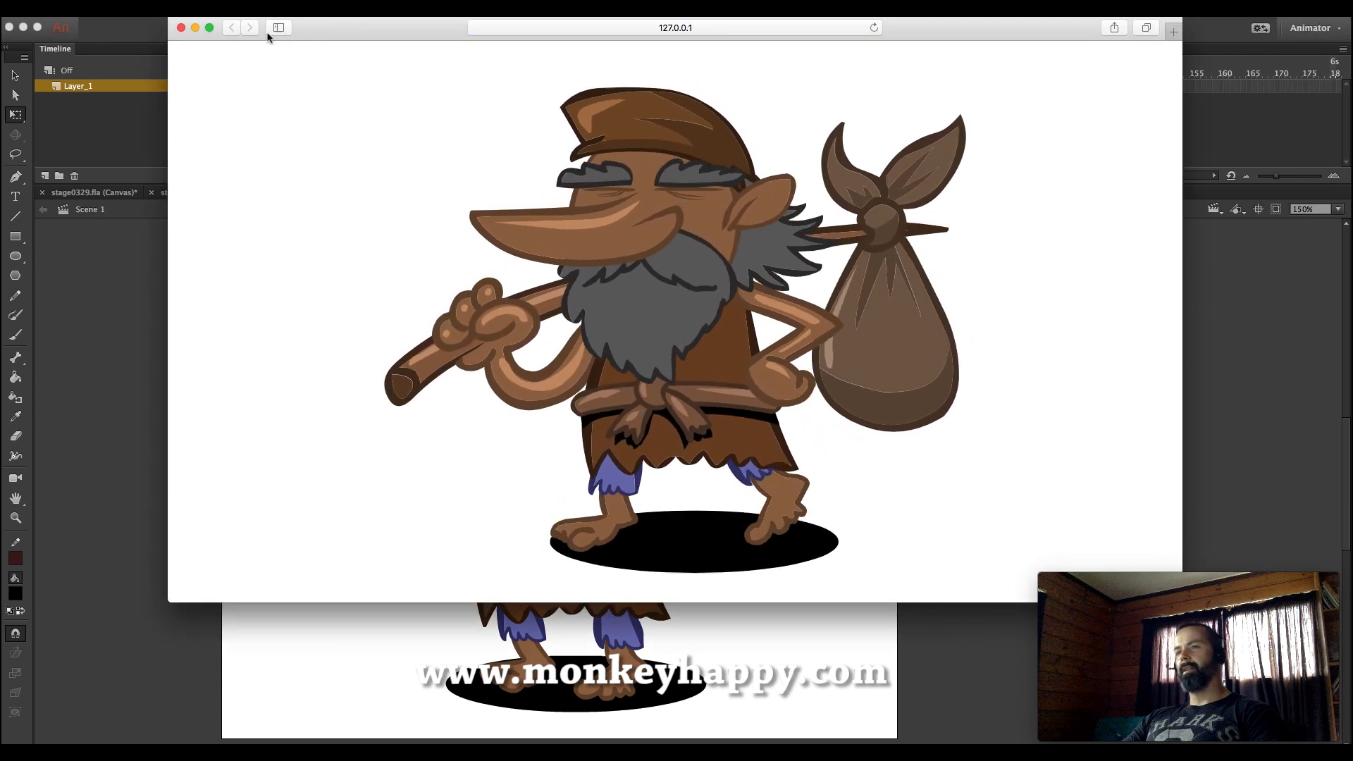
click(182, 28)
Reopen the tramp walking clip and reduce the tramp head's tilt on frames 5 and 13
click(549, 381)
double_click(549, 380)
click(518, 306)
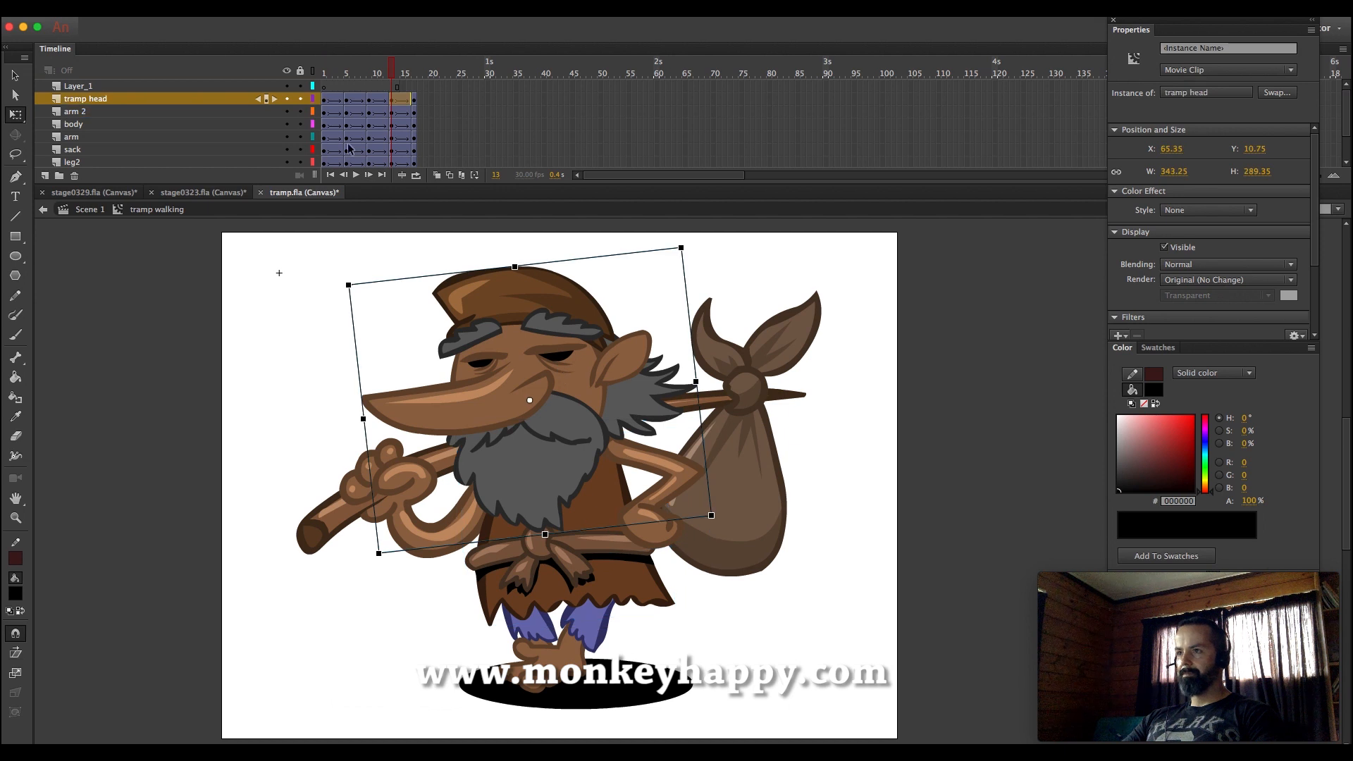
click(346, 101)
click(733, 299)
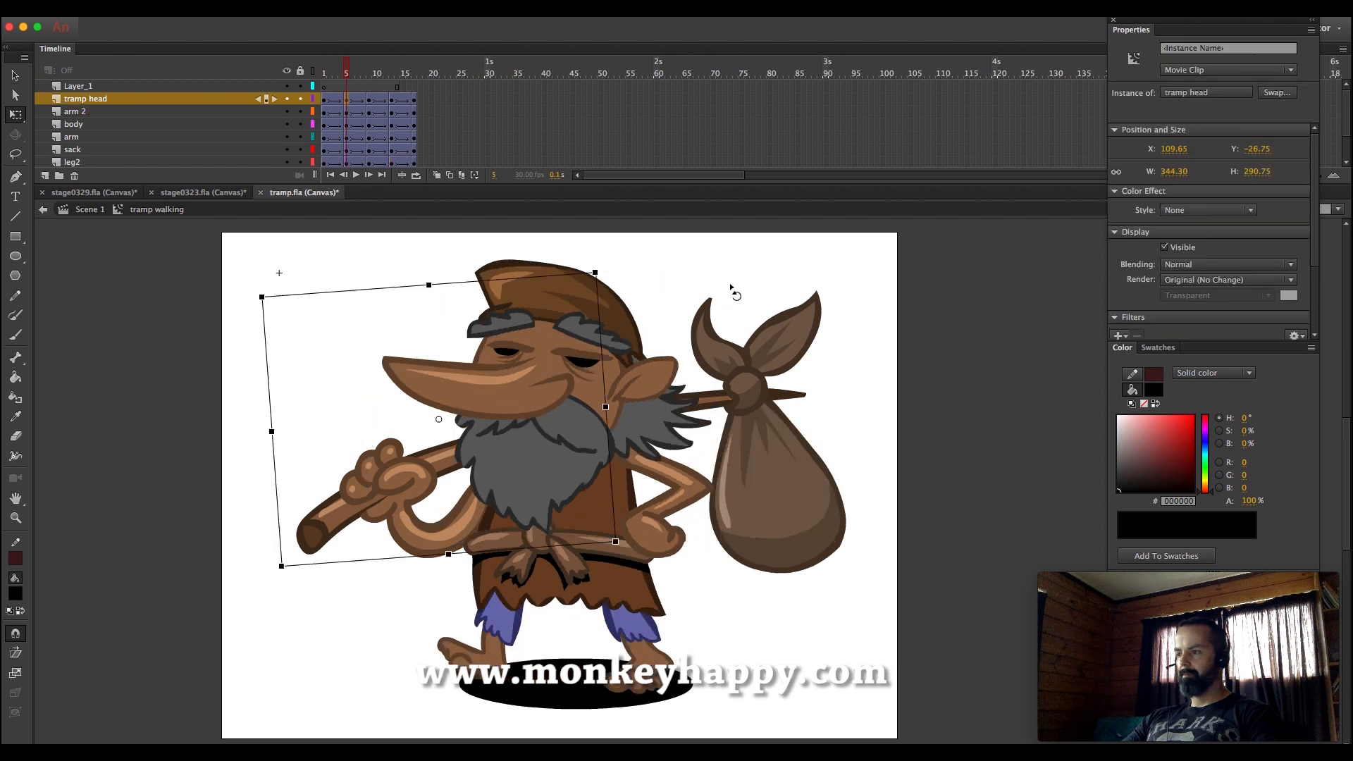
drag(731, 289, 729, 286)
click(392, 101)
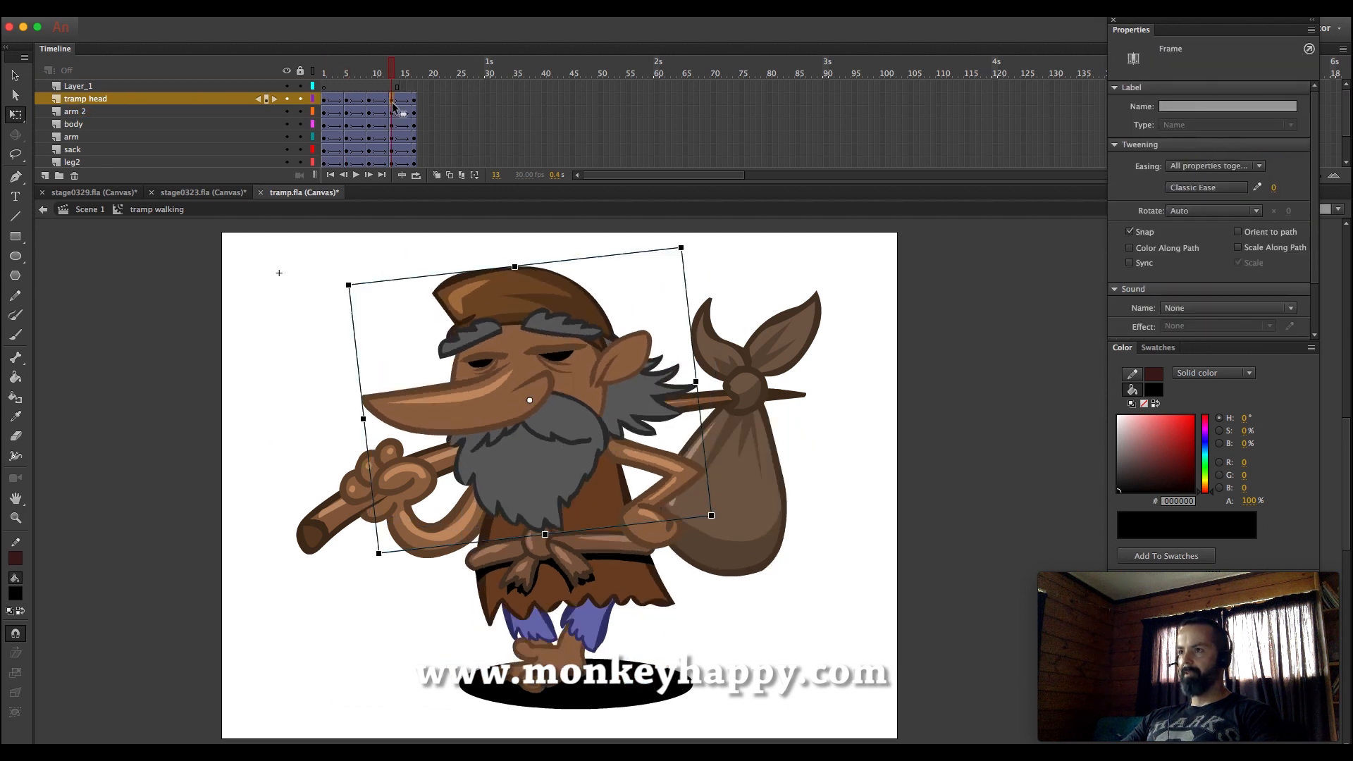
drag(701, 254, 699, 258)
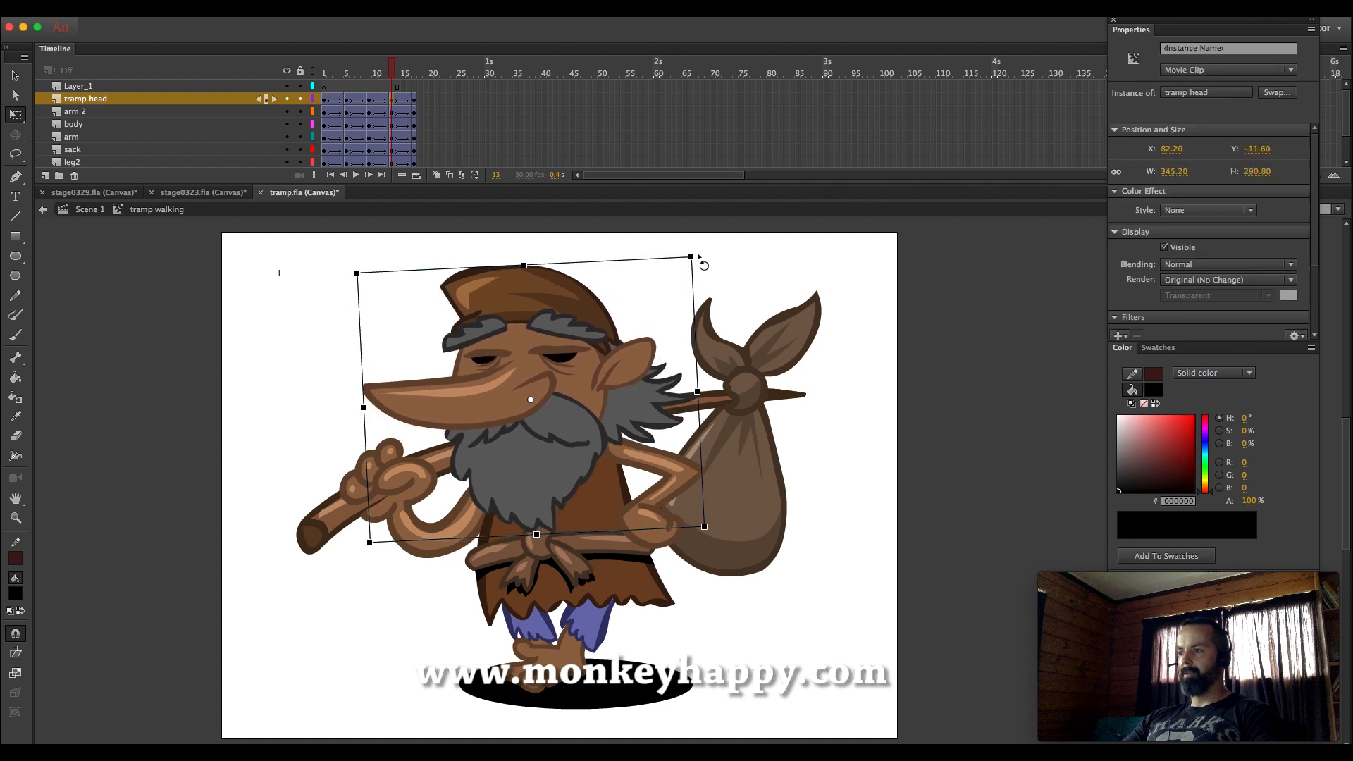
Return to Scene 1, test the reduced head tilt in the browser, and close the preview
click(86, 210)
click(405, 8)
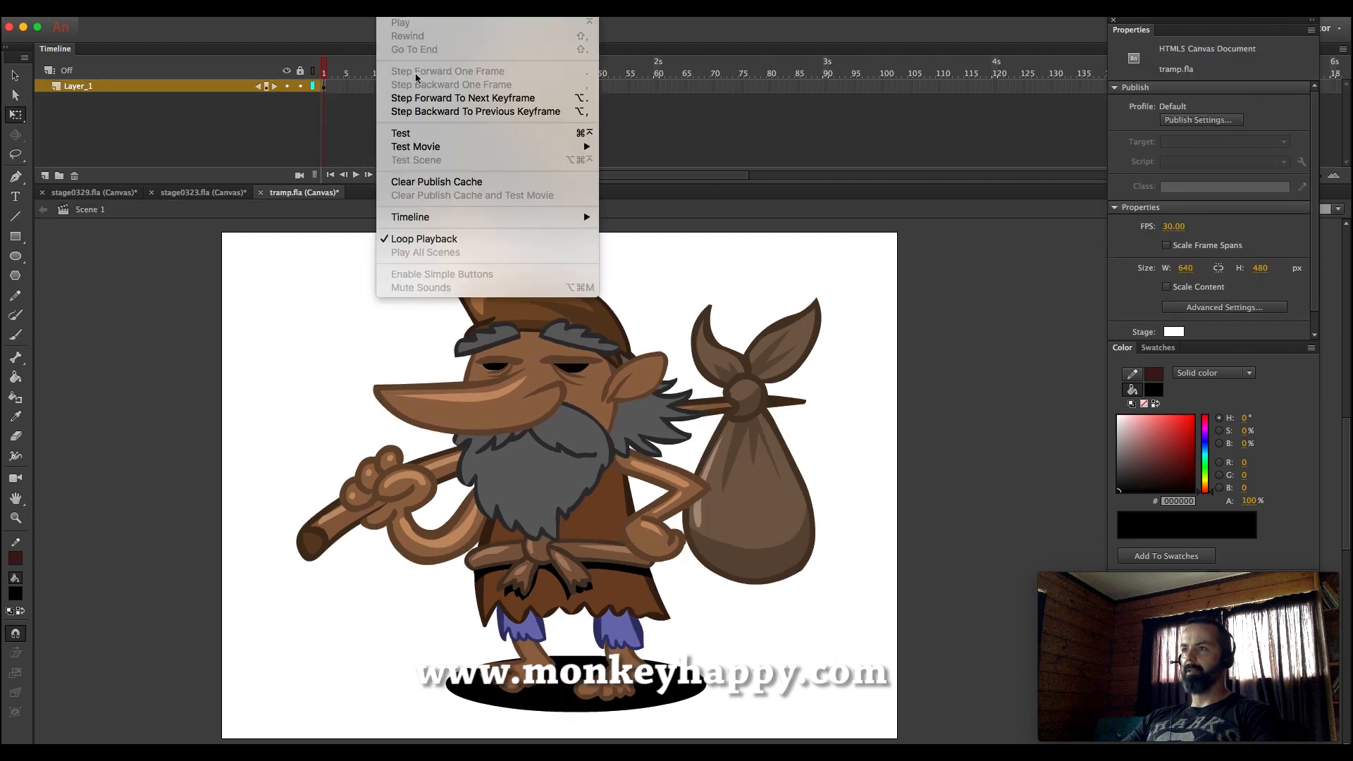
click(416, 135)
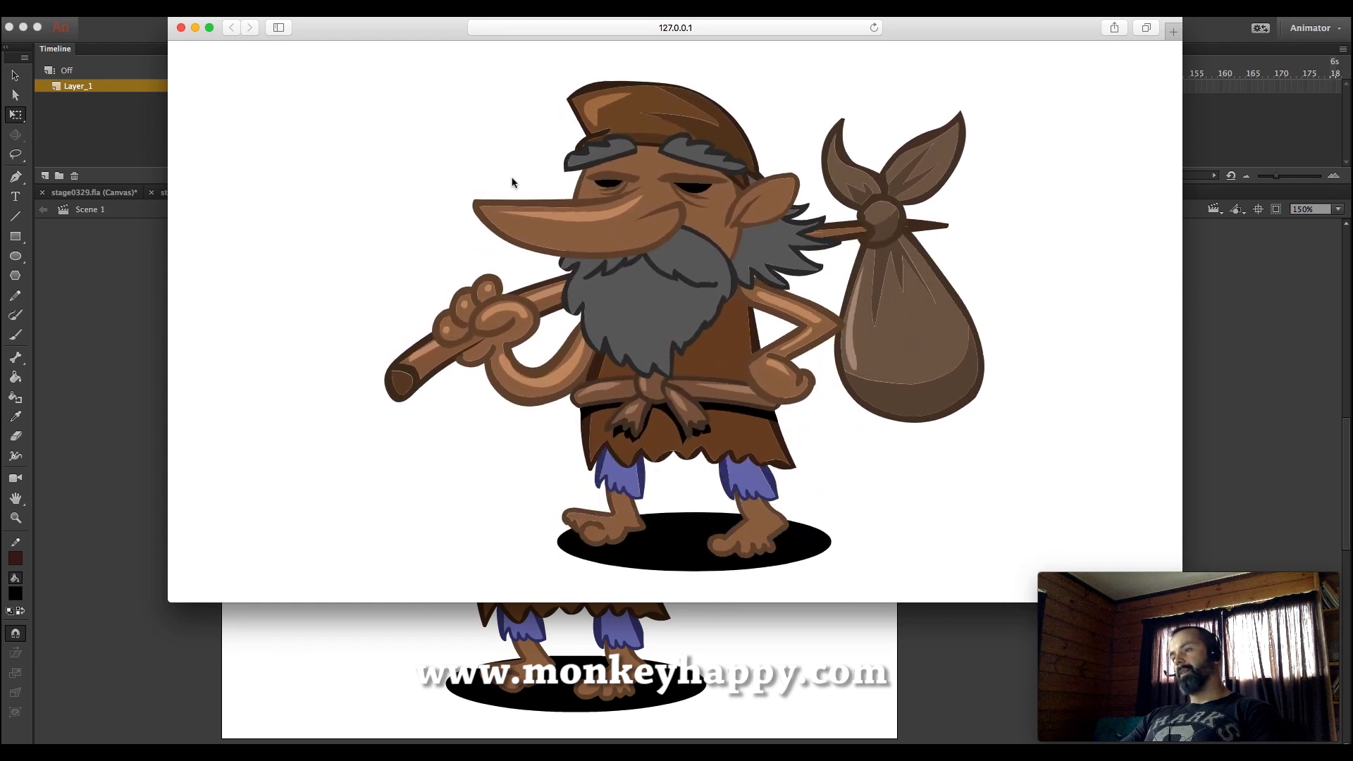
click(182, 28)
In the tramp walking clip, inspect the body on frame 5, reduce its tilt slightly on frame 13, and play the cycle
click(502, 472)
double_click(604, 542)
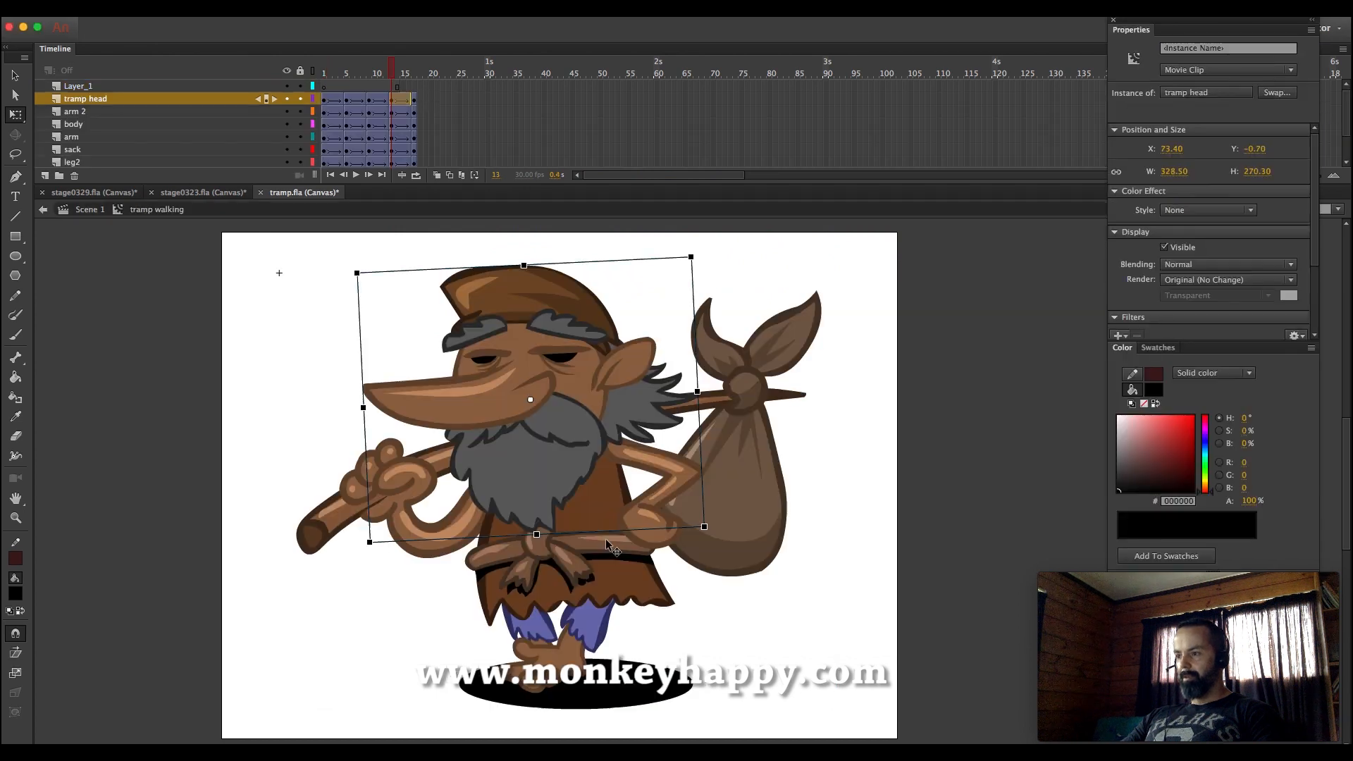
click(345, 73)
click(612, 488)
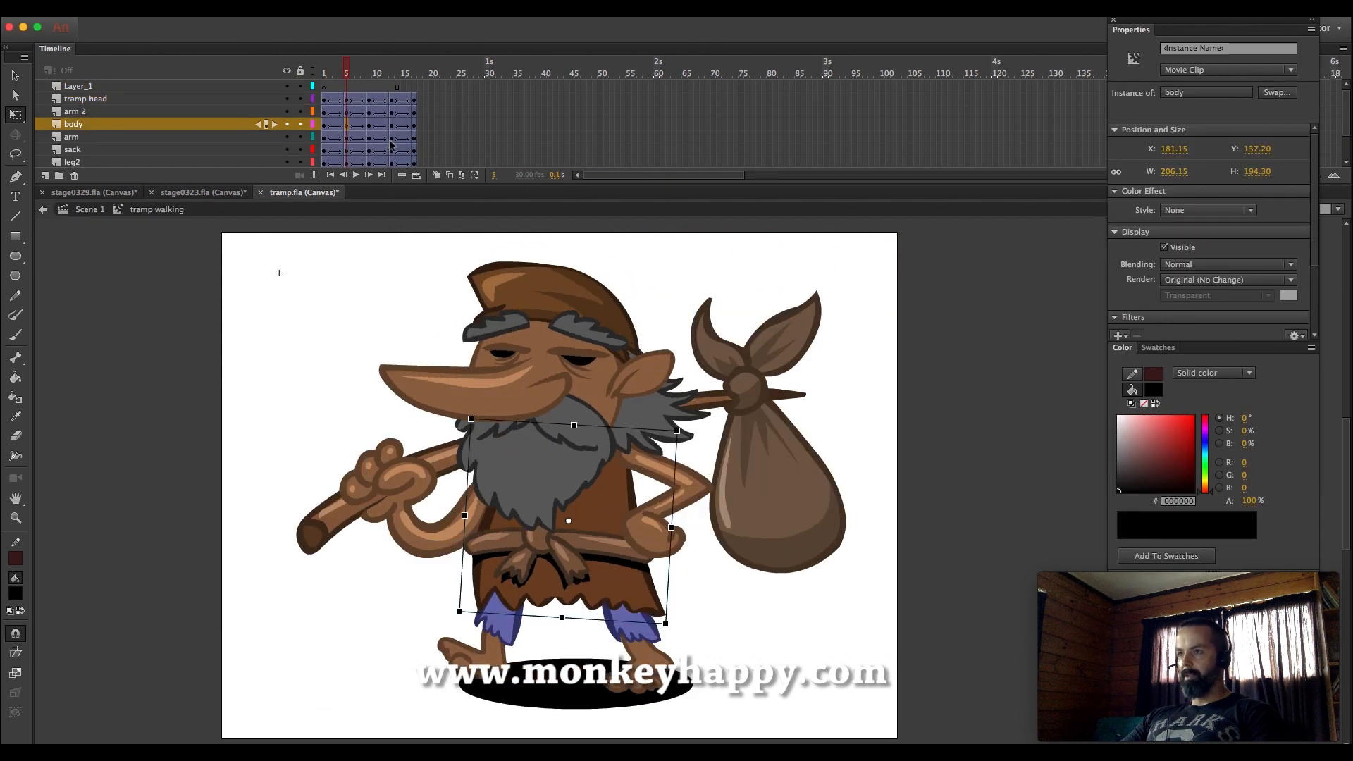
click(391, 144)
click(632, 450)
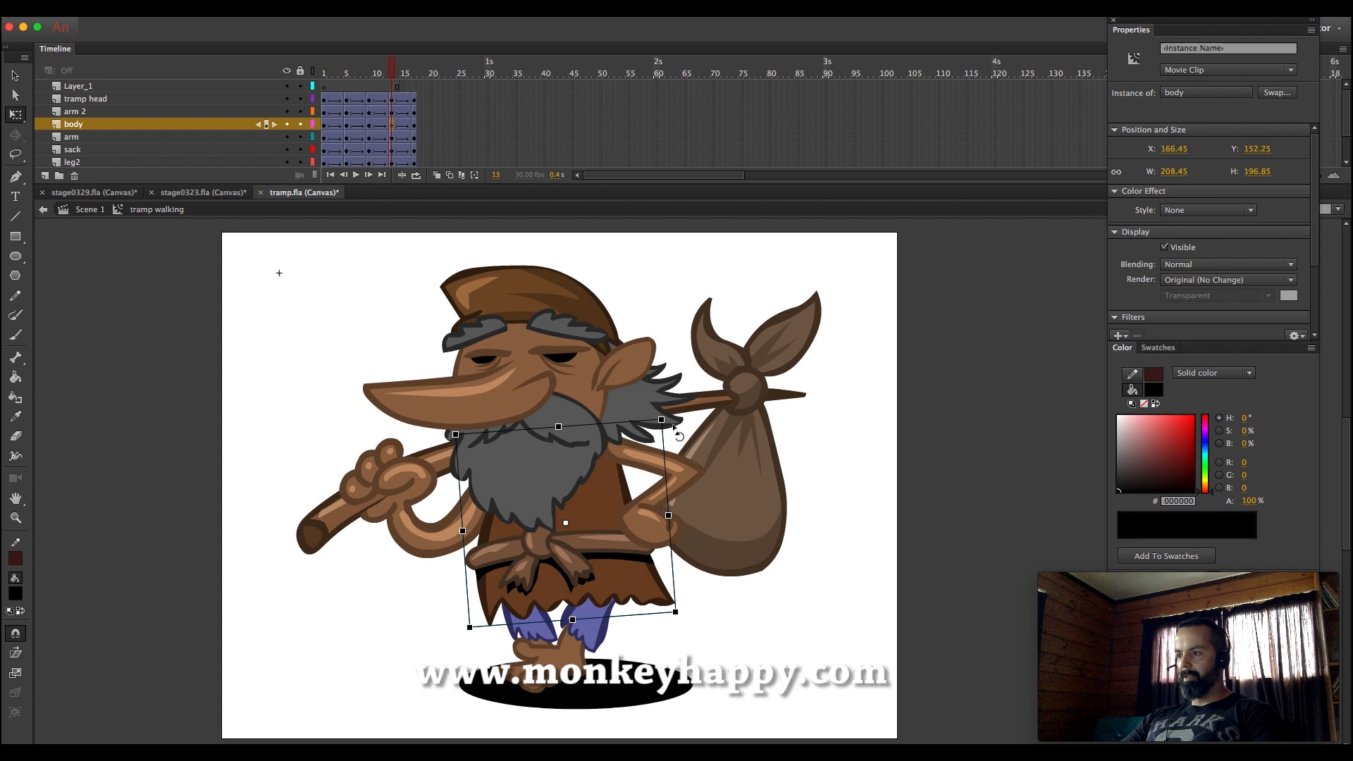
drag(673, 428, 678, 432)
key(Return)
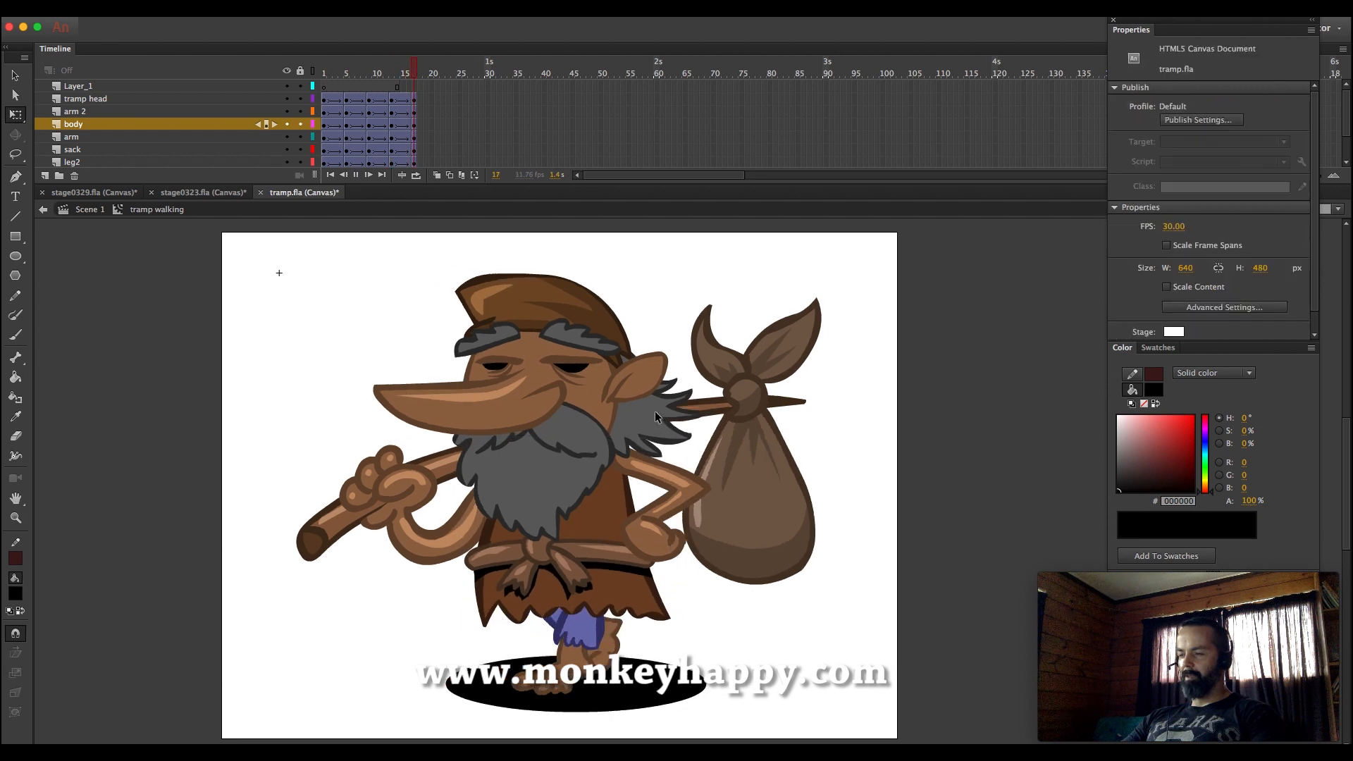
key(Return)
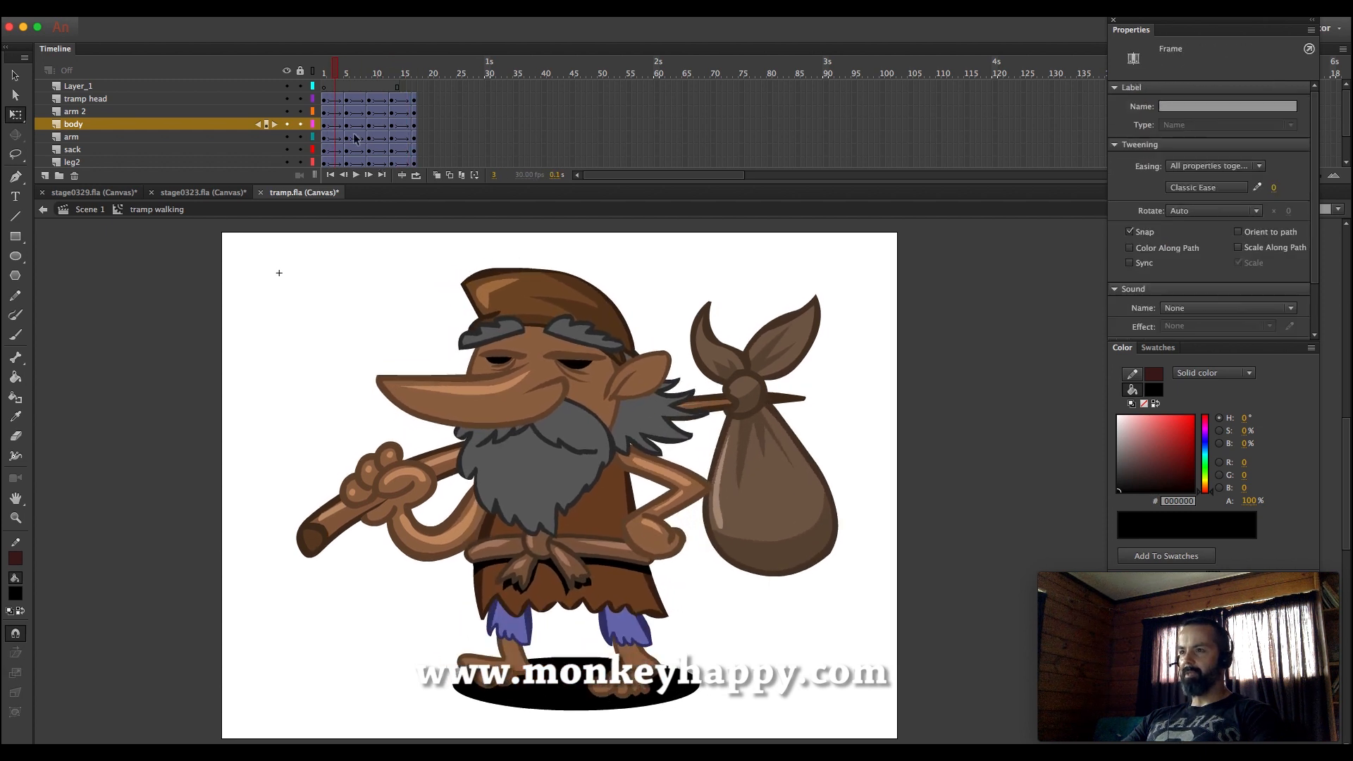
Inspect the sack on frame 5, return to Scene 1, test the final walk in the browser, and reposition the preview window
click(346, 150)
click(631, 481)
click(756, 427)
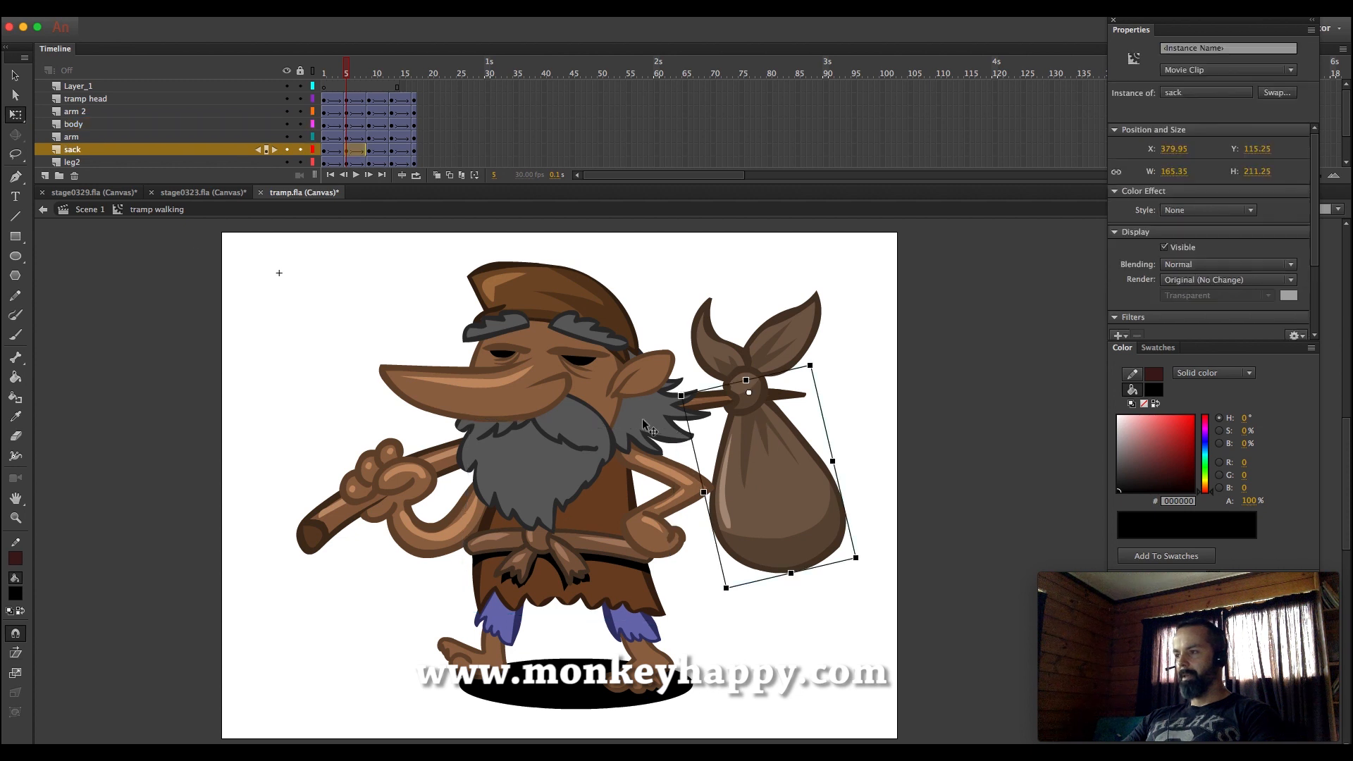
click(97, 210)
click(400, 9)
click(434, 137)
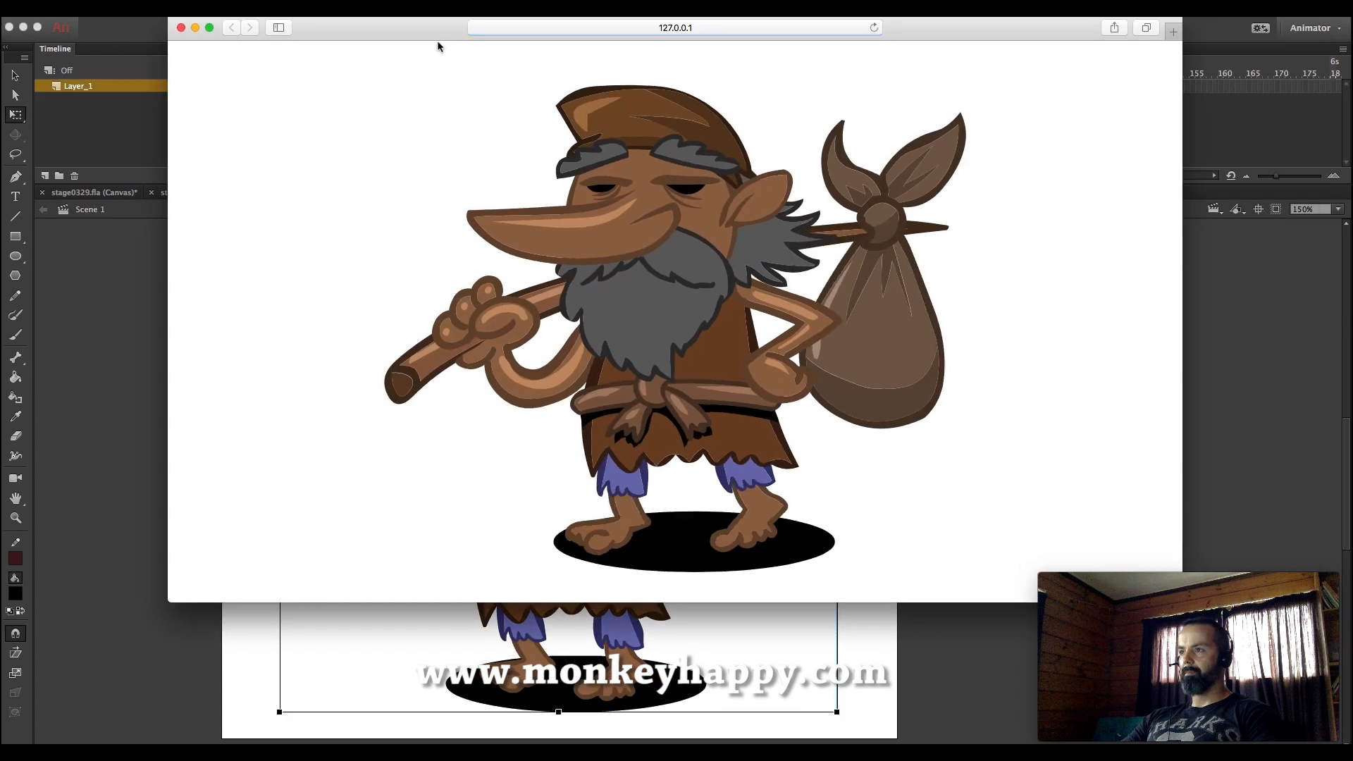
drag(350, 39, 275, 88)
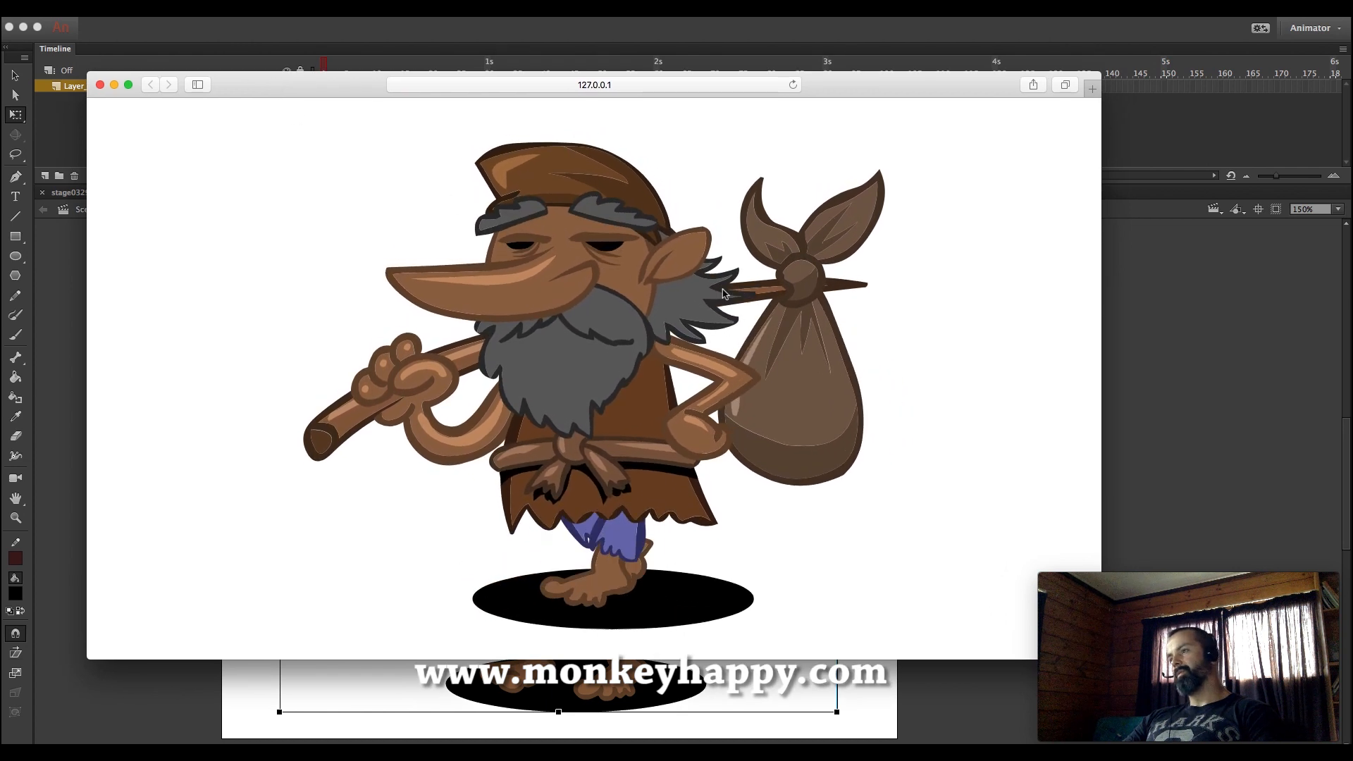